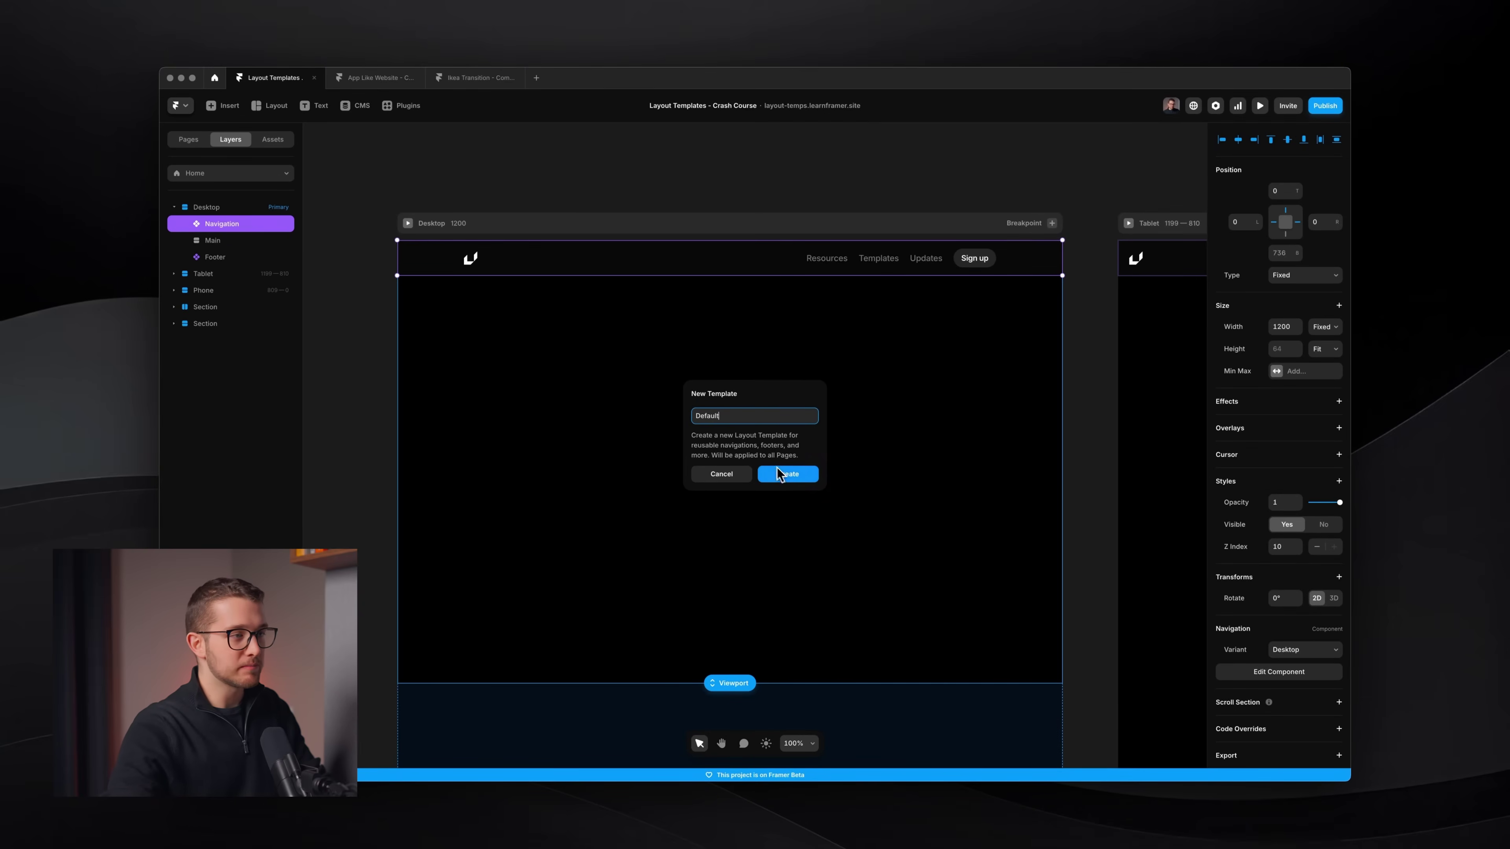
Create a new layout template named Default containing the Home page's navigation
left_click(784, 474)
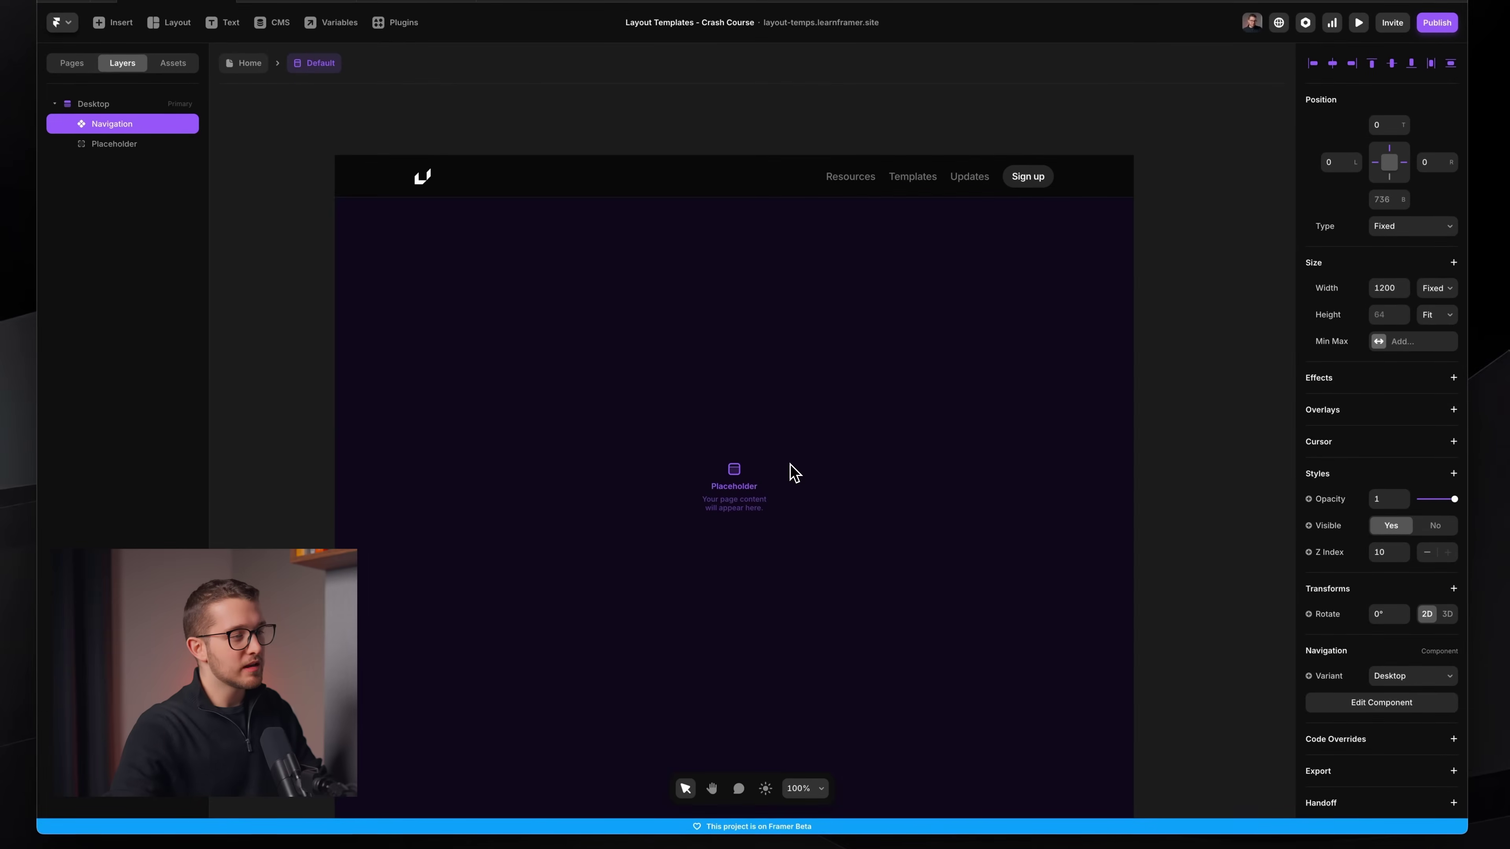
scroll(795, 474, "down", 3)
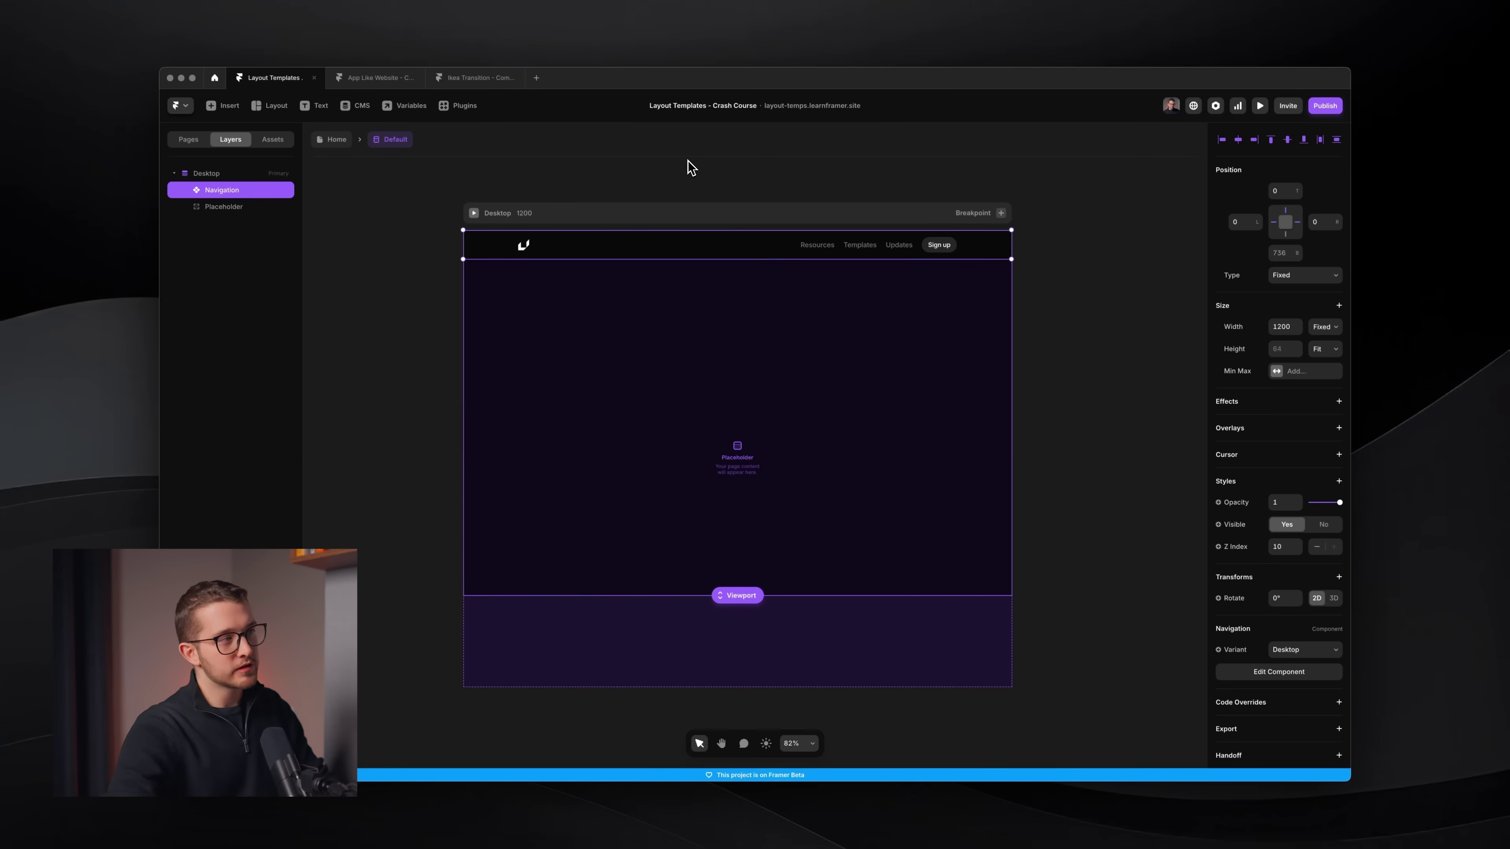
scroll(688, 161, "right", 1)
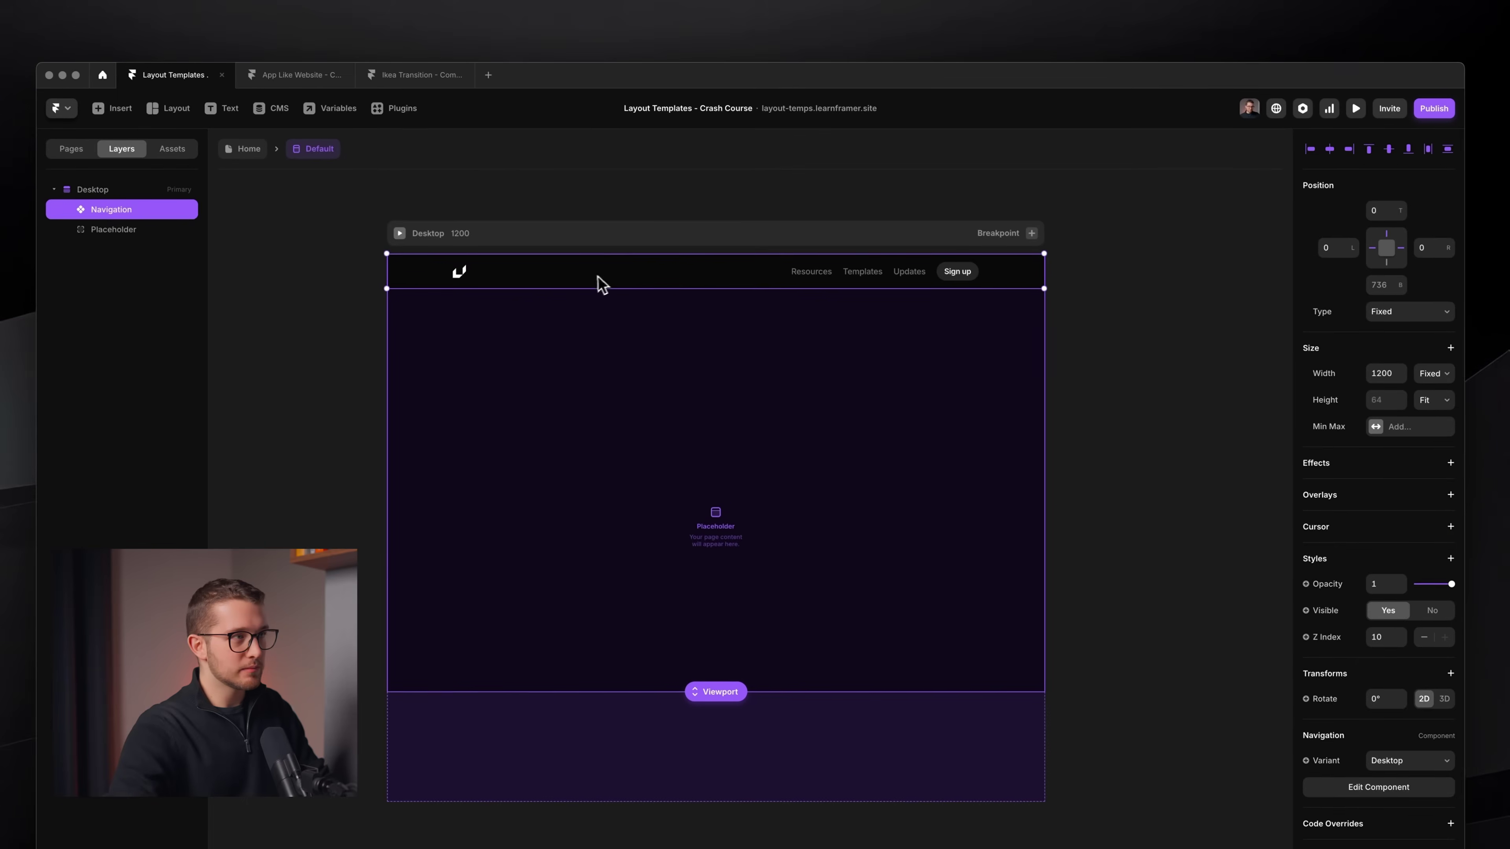
scroll(671, 320, "up", 3)
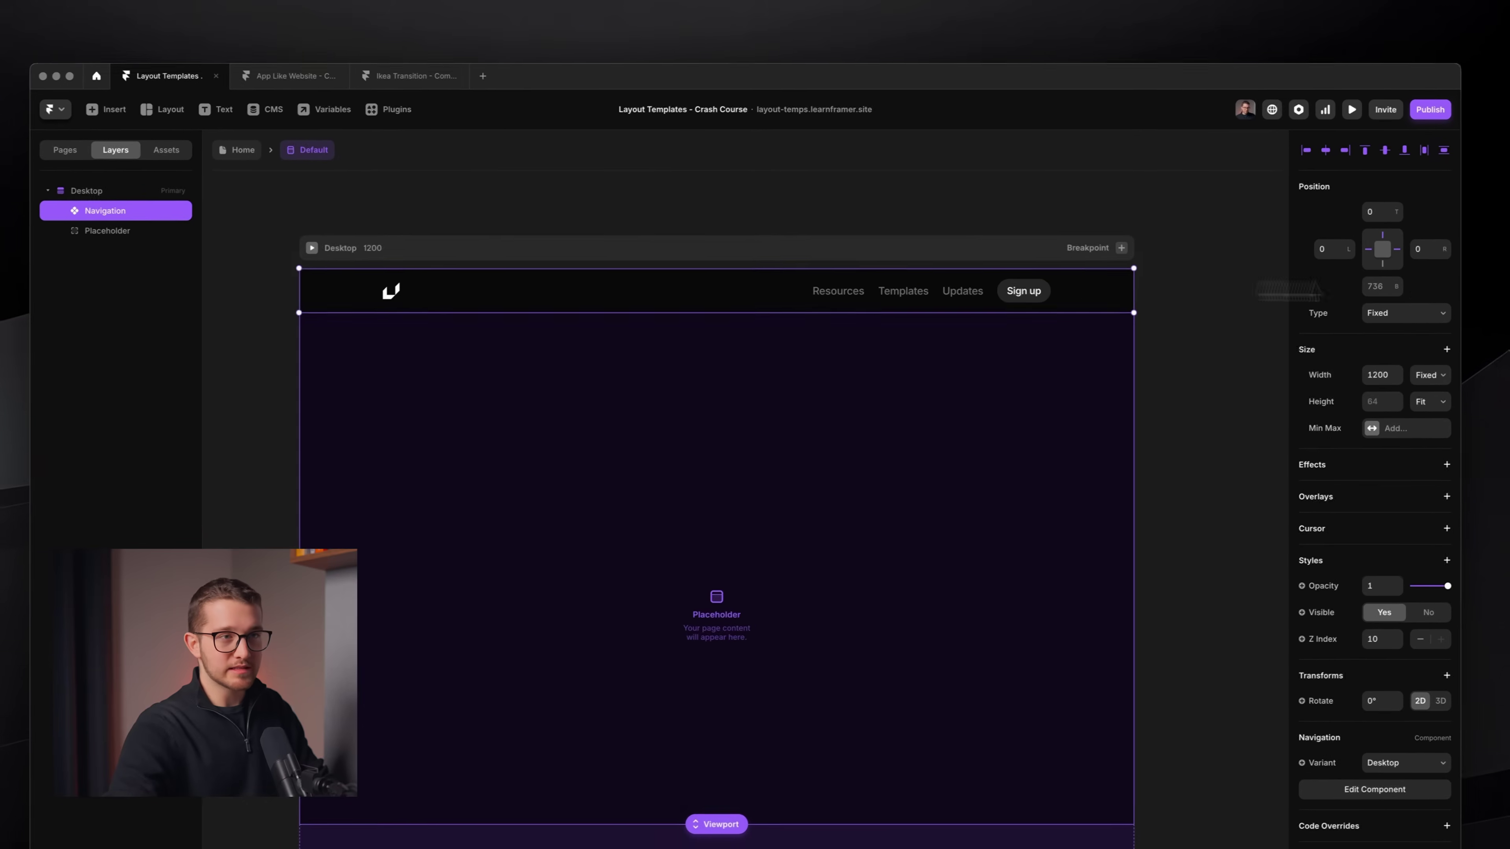
Check the navigation's position type options and the placeholder layer in the Default template
left_click(1426, 316)
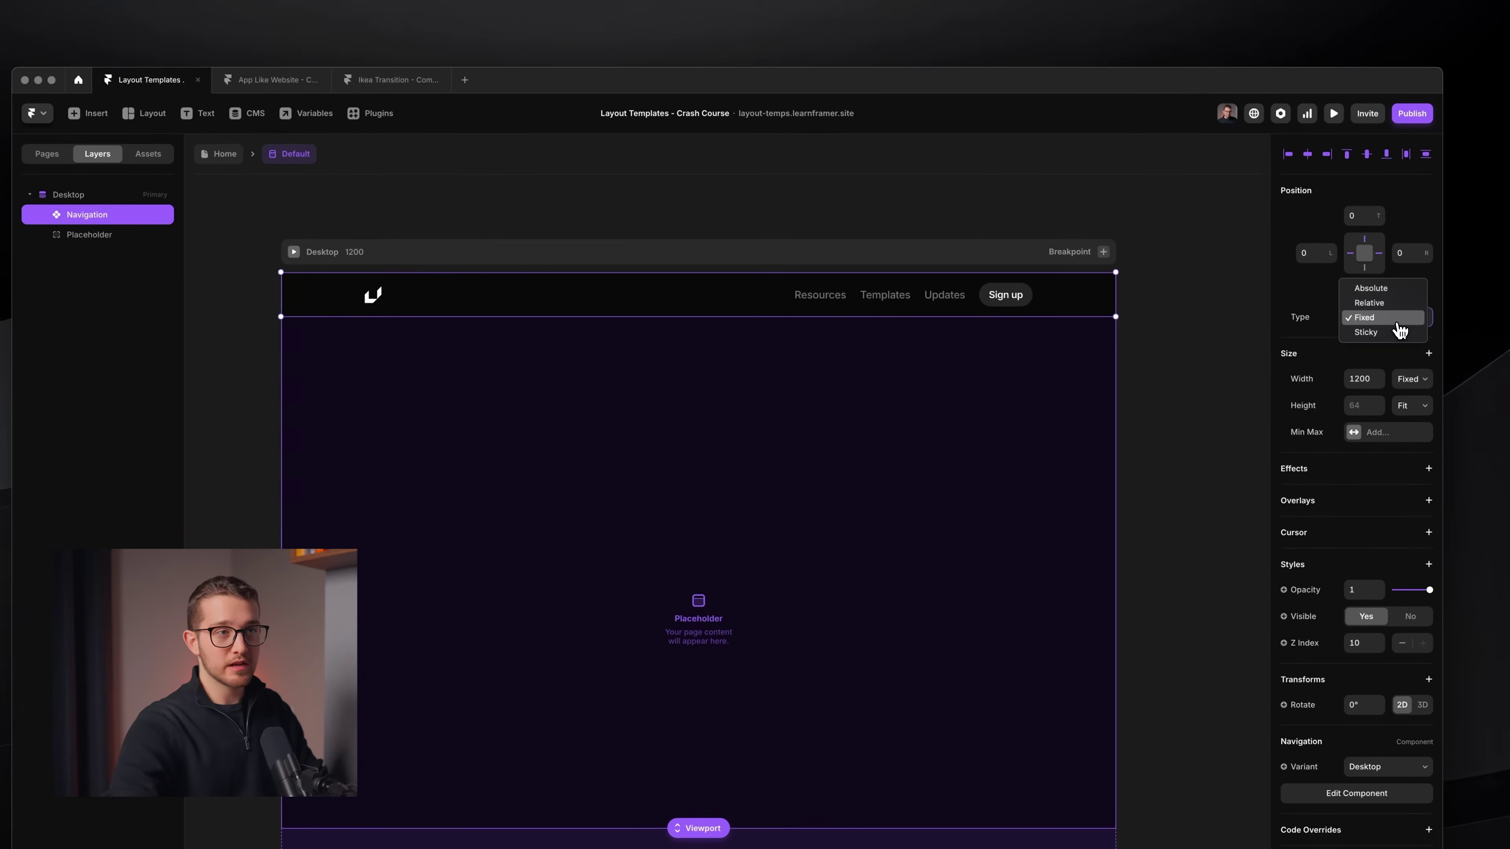
left_click(1360, 205)
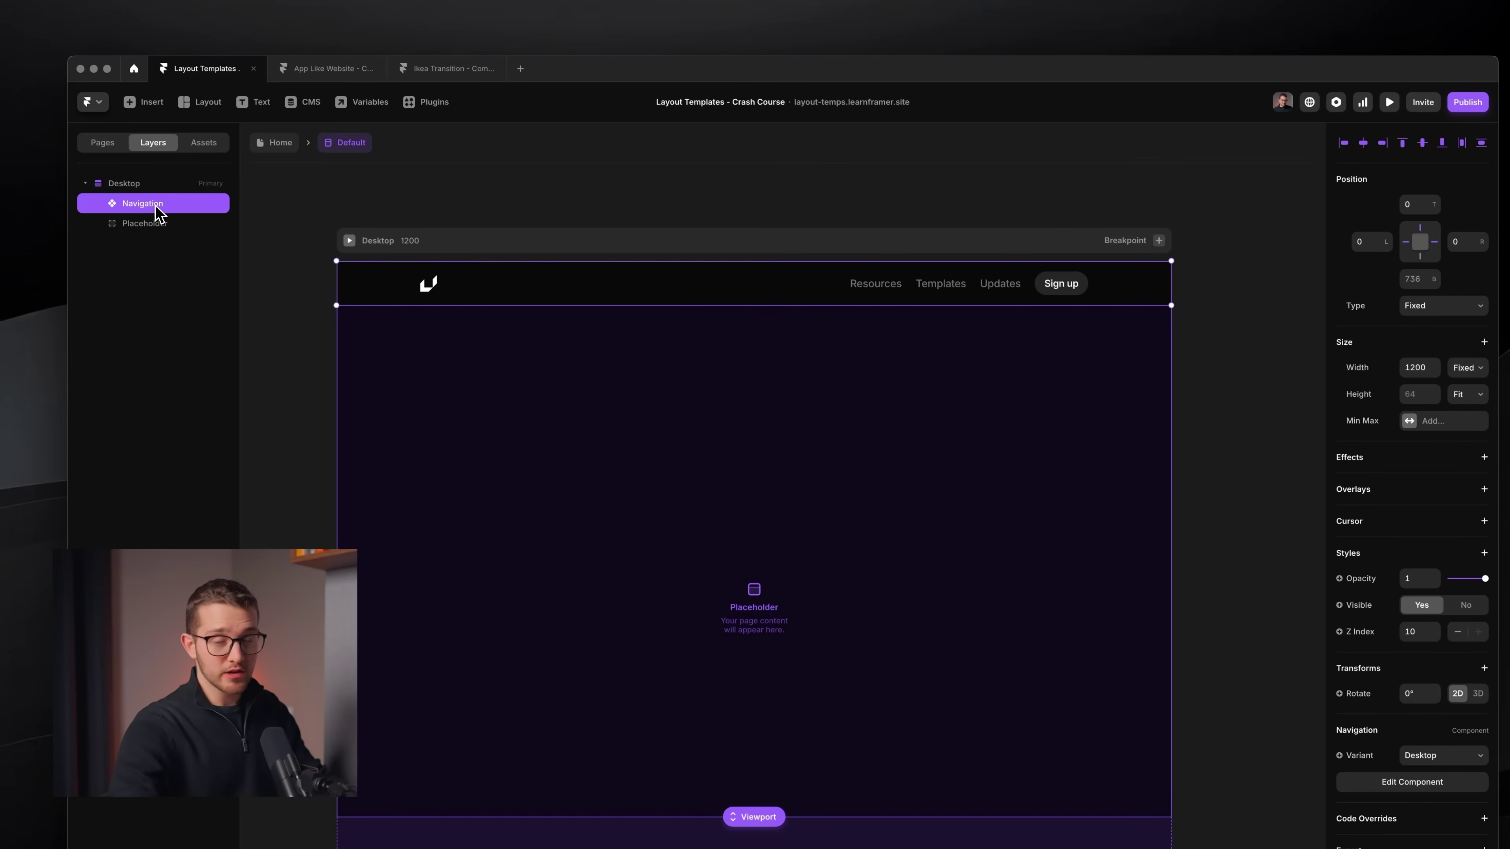
left_click(159, 224)
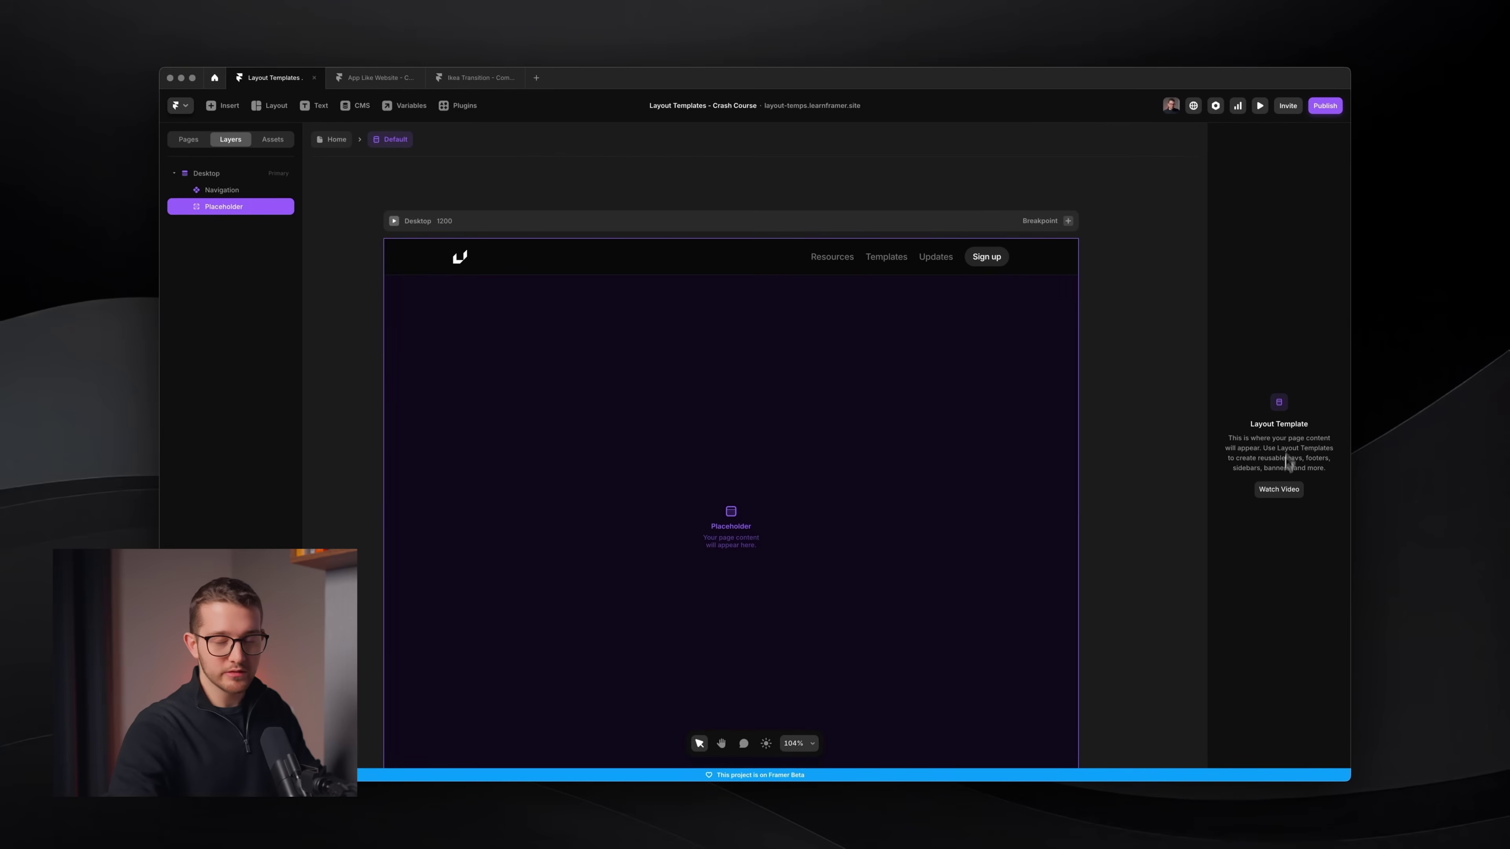
scroll(600, 404, "down", 5)
scroll(604, 405, "up", 5)
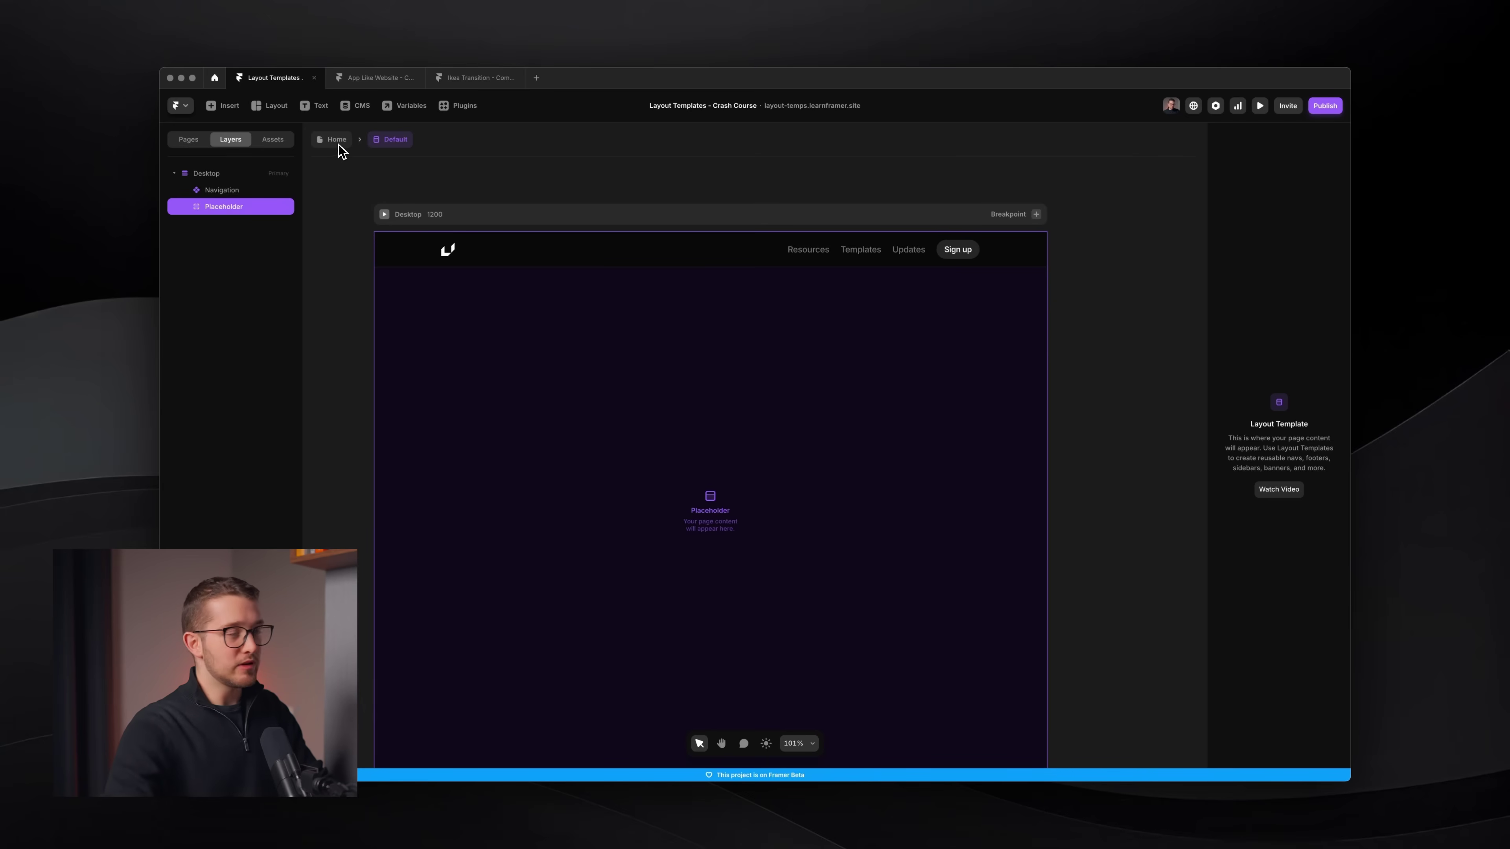
Return to the Home page and check which layout template is assigned to the Desktop breakpoint
left_click(324, 142)
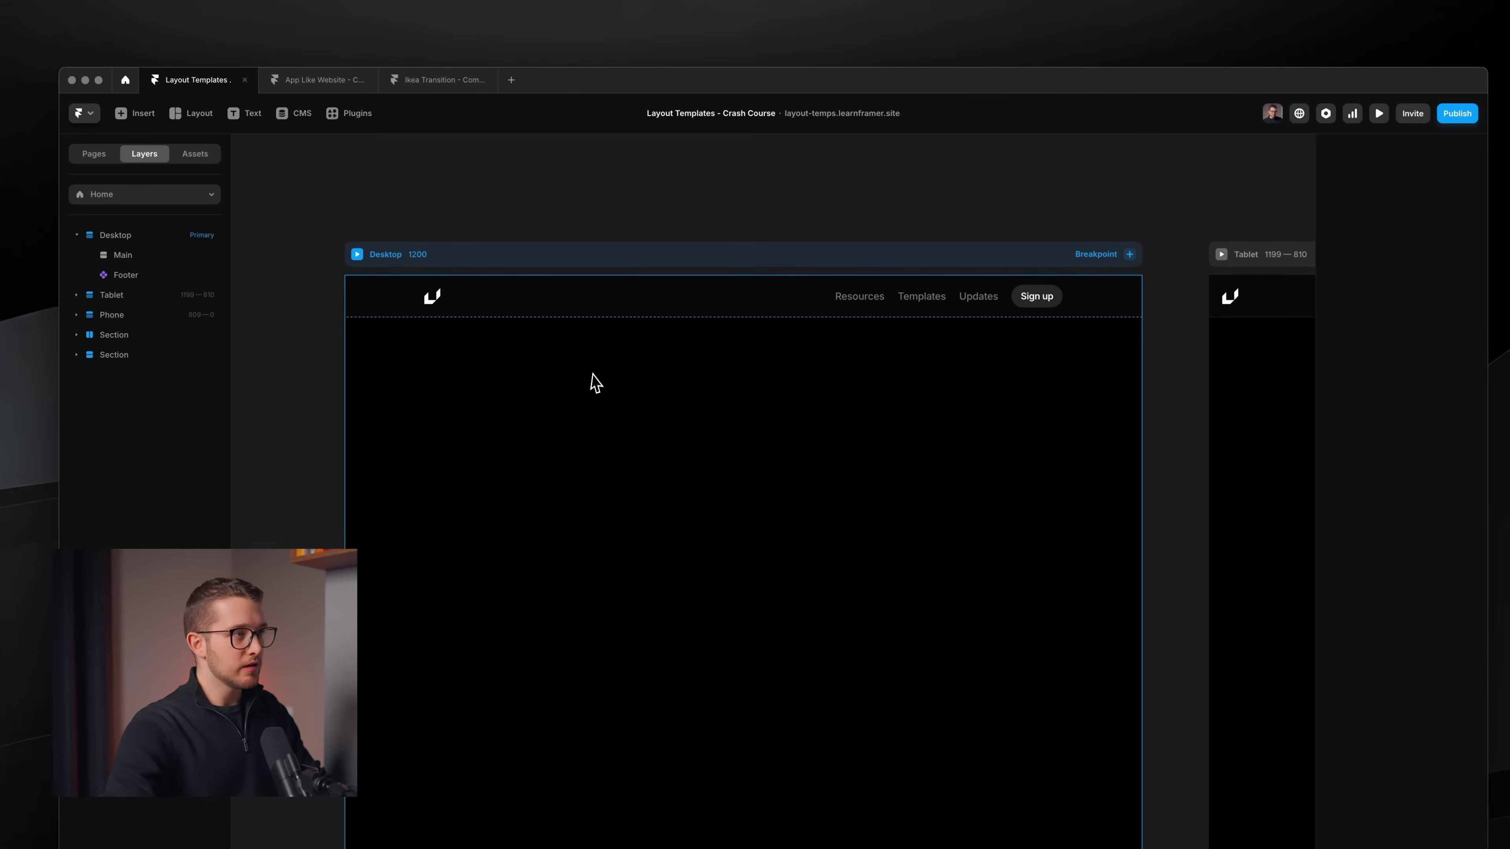
left_click(666, 257)
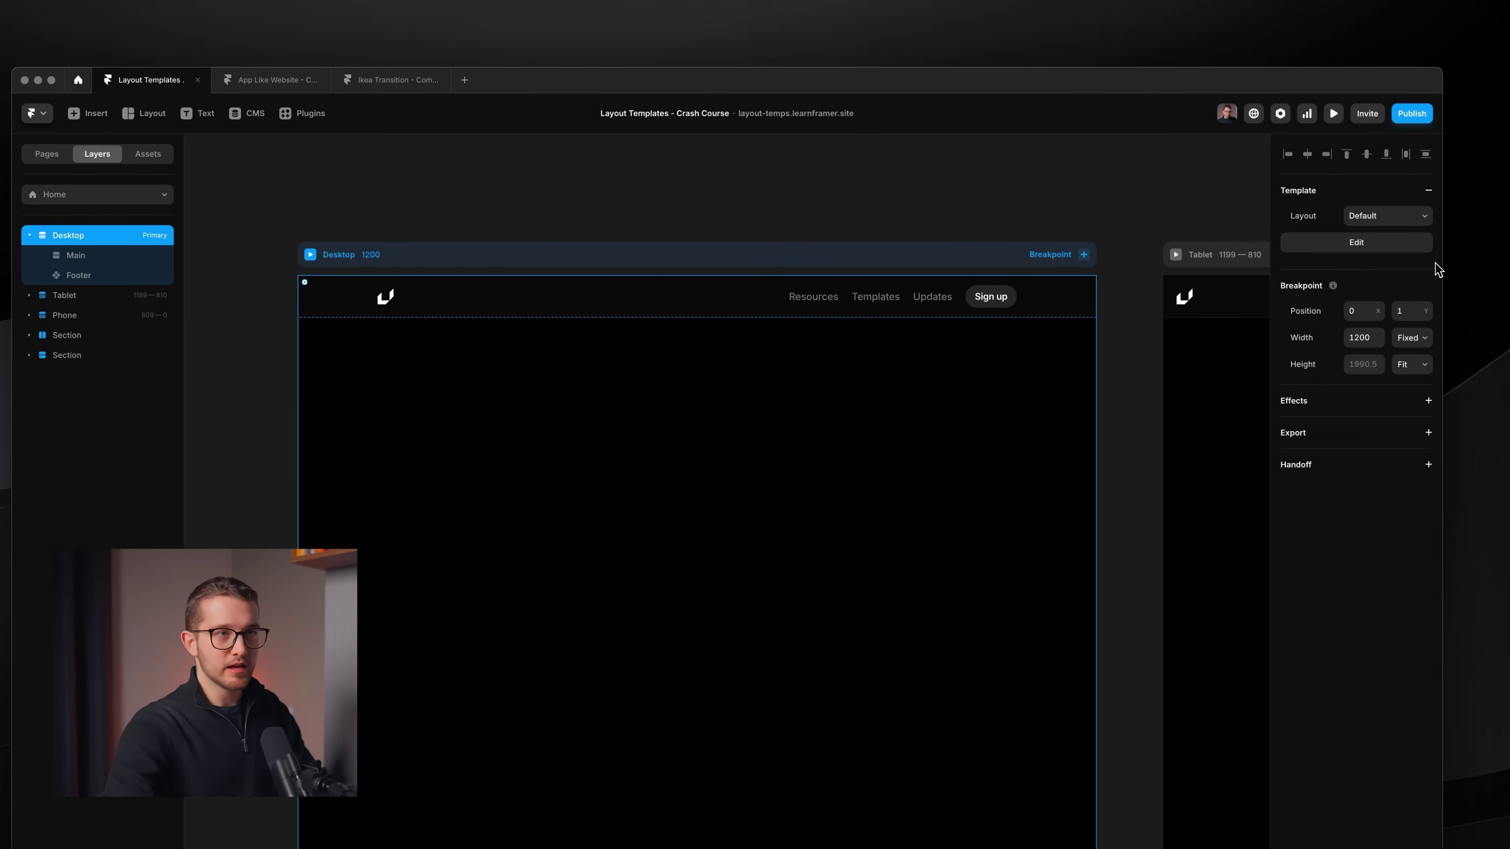
left_click(1386, 219)
left_click(1379, 217)
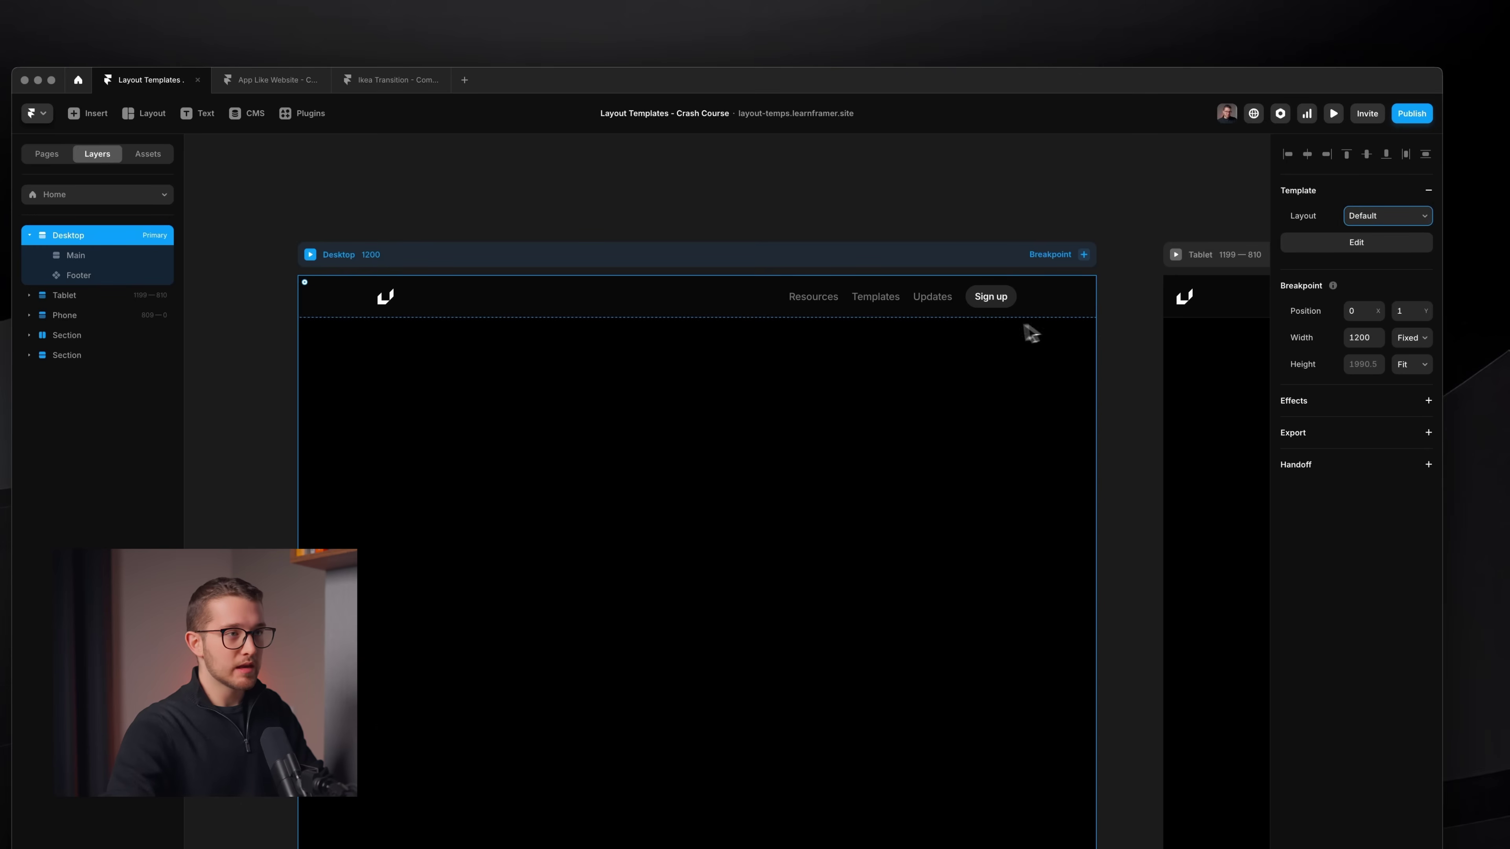
scroll(927, 348, "down", 5)
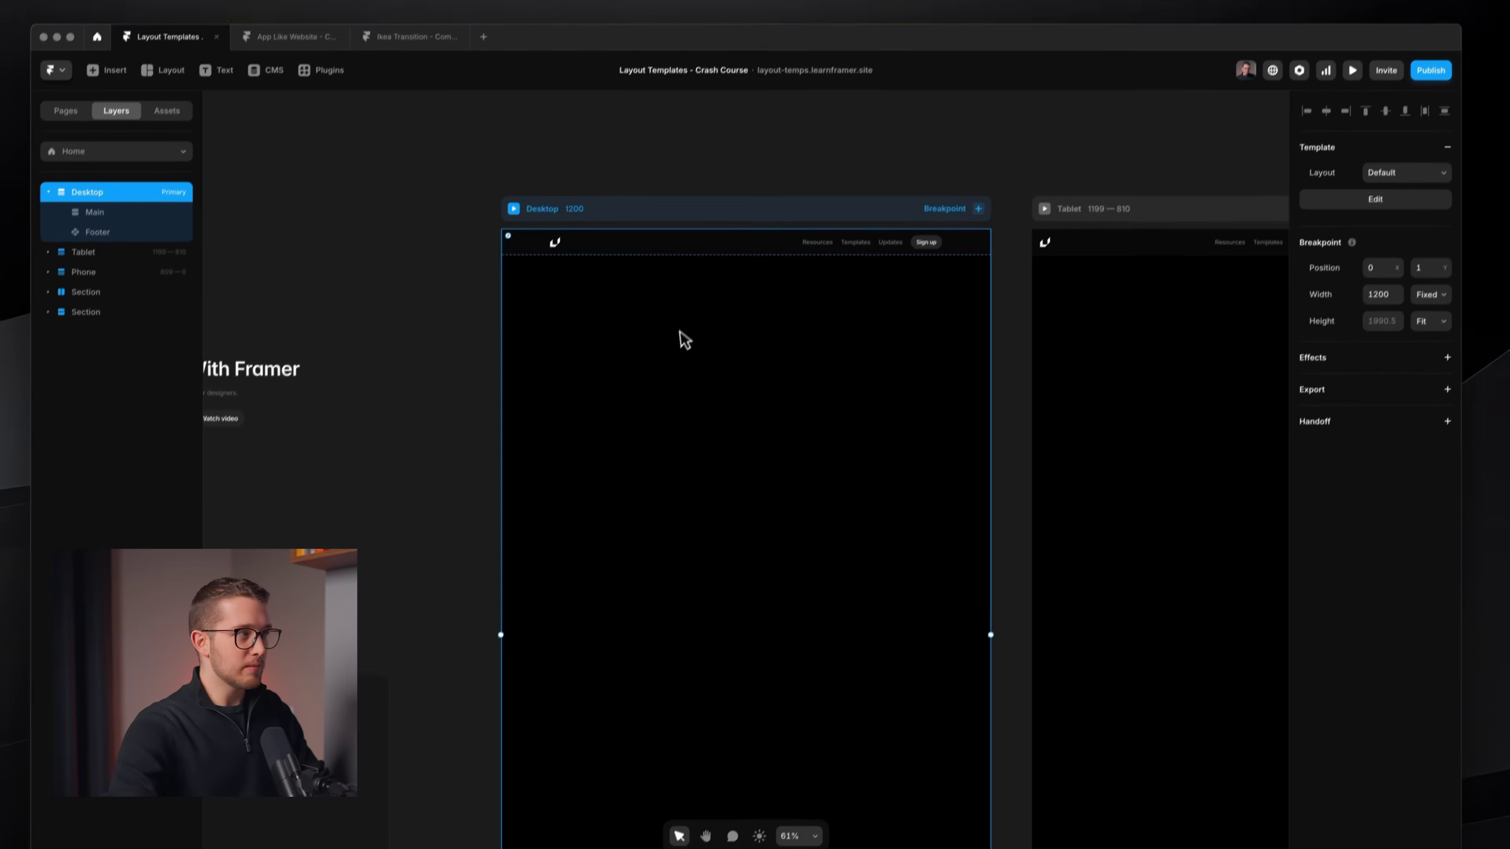
Draw a frame 554 wide inside Main on the Desktop breakpoint and stretch its height to 699
key("f")
left_click_drag(630, 296, 859, 451)
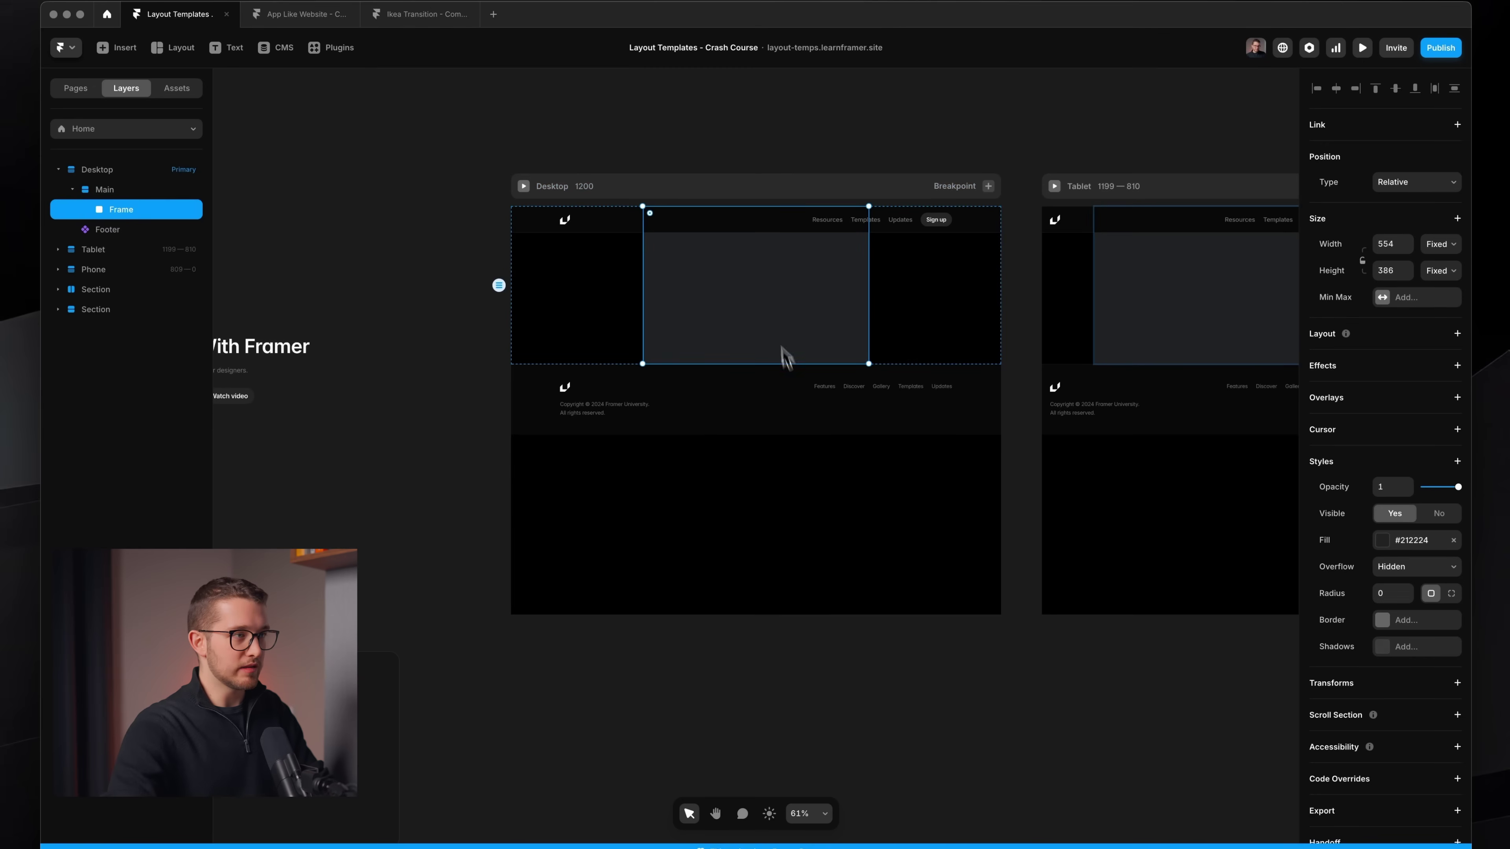
left_click_drag(769, 363, 776, 491)
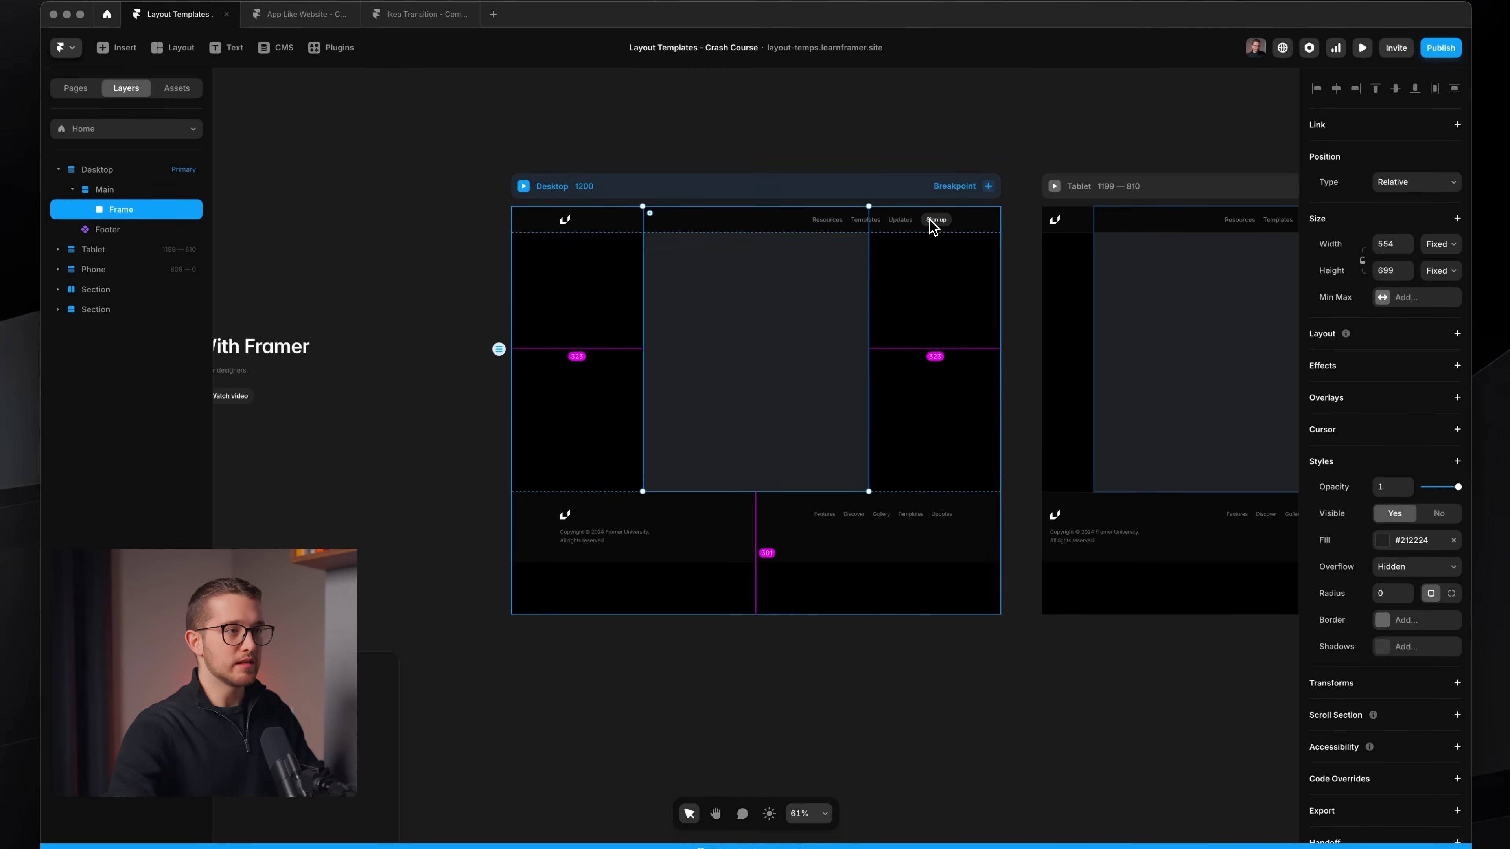
Open the Default template through the navigation on the Home canvas, view its Navigation layer, and return to the Home page
left_click(949, 223)
double_click(954, 225)
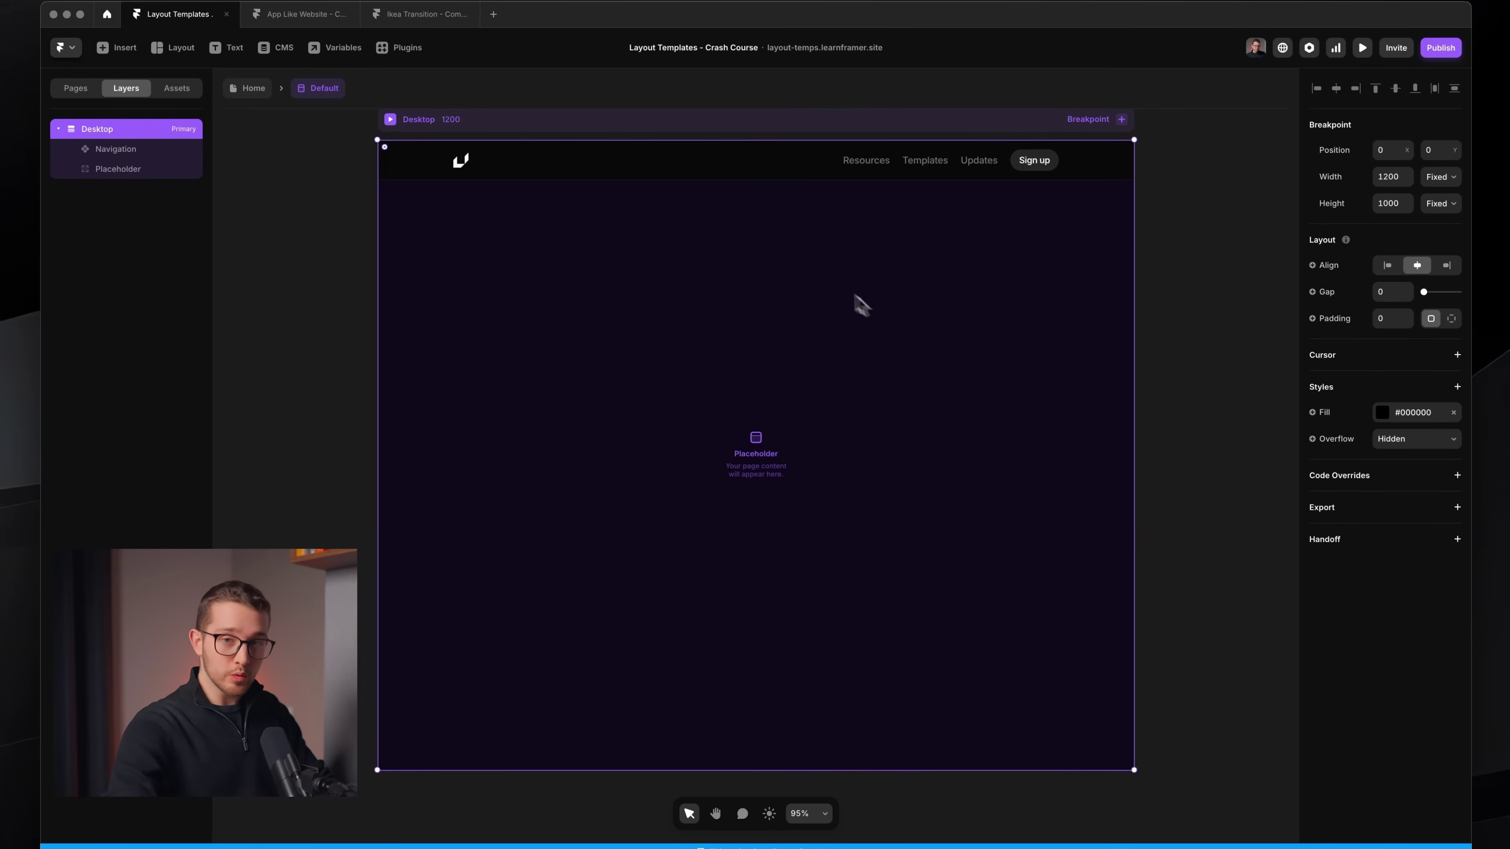
left_click(253, 88)
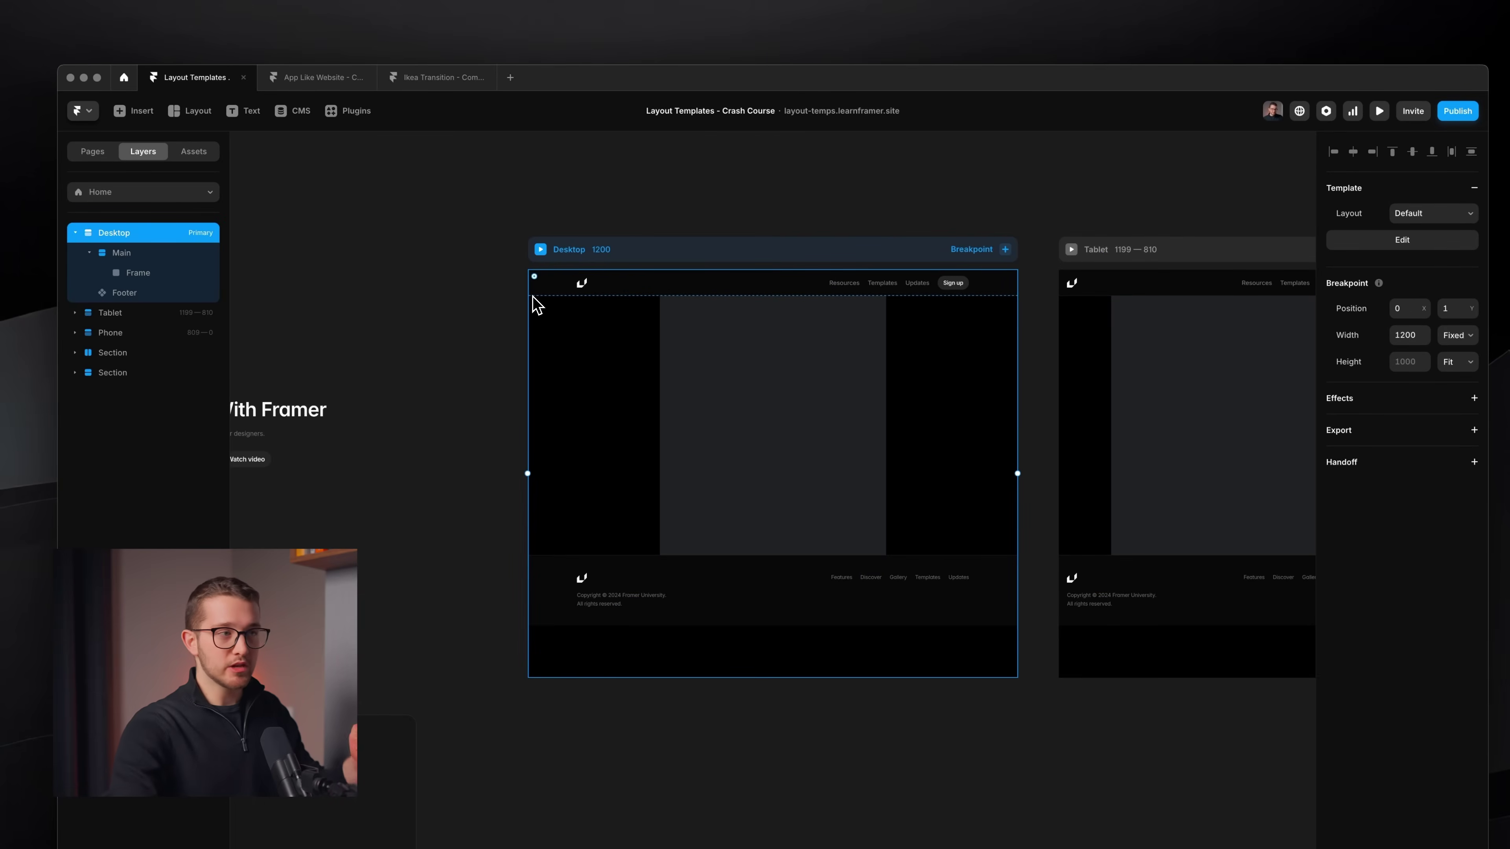
left_click(749, 417)
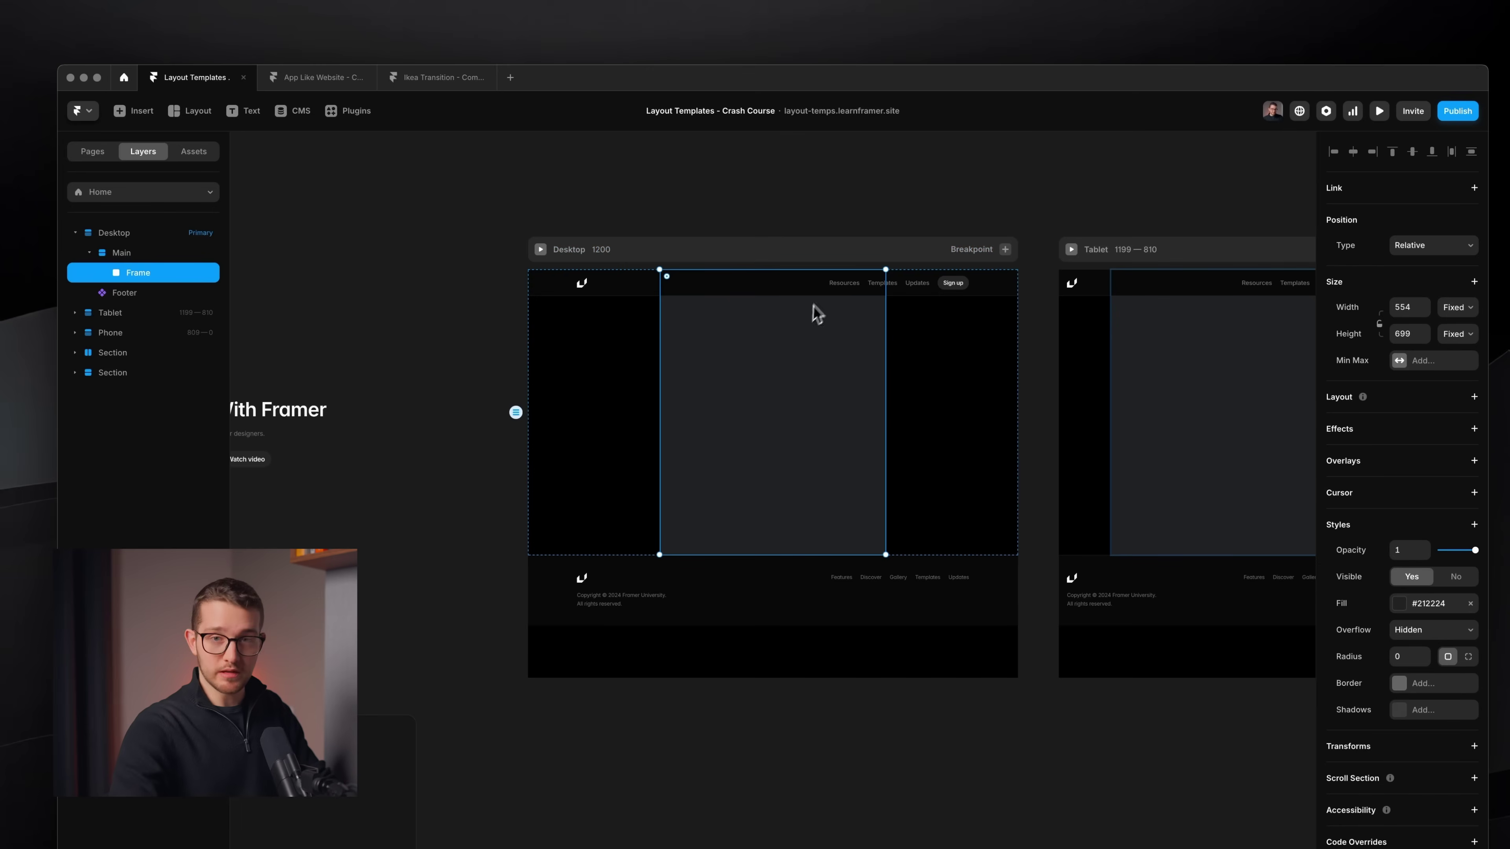
double_click(945, 284)
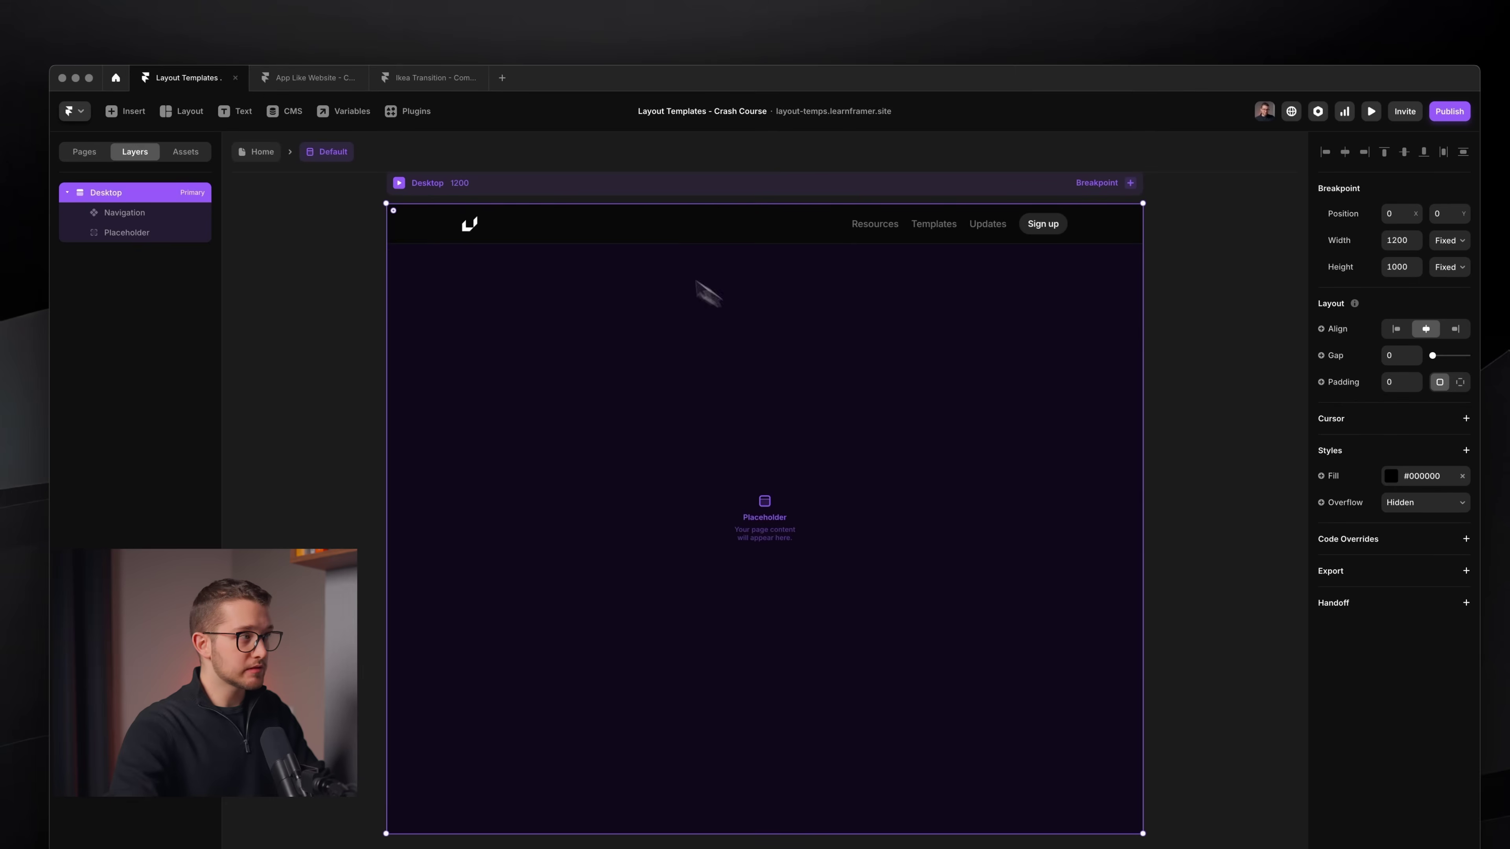
left_click(113, 212)
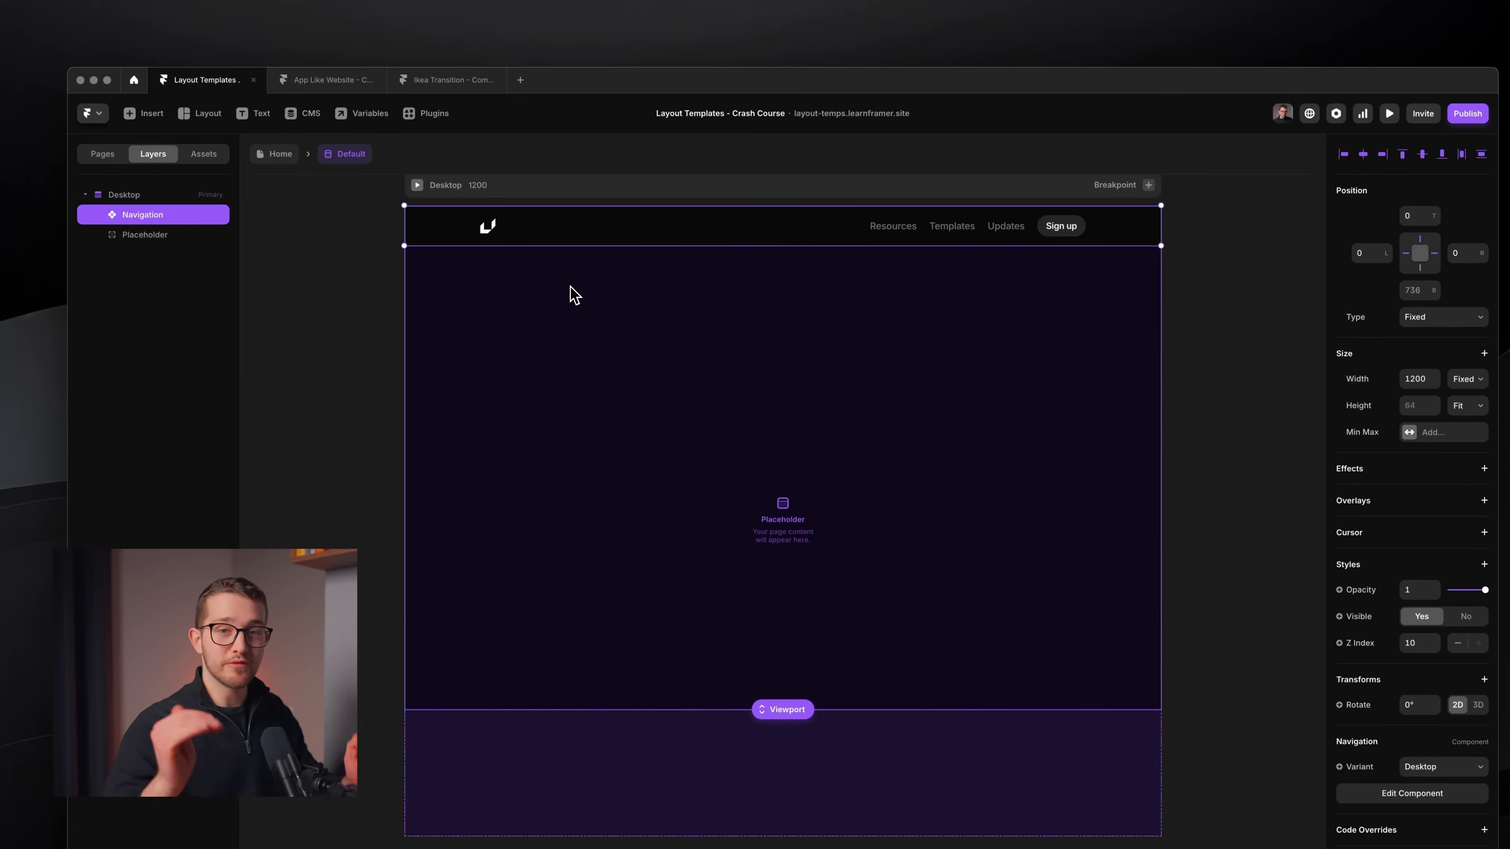
left_click(276, 156)
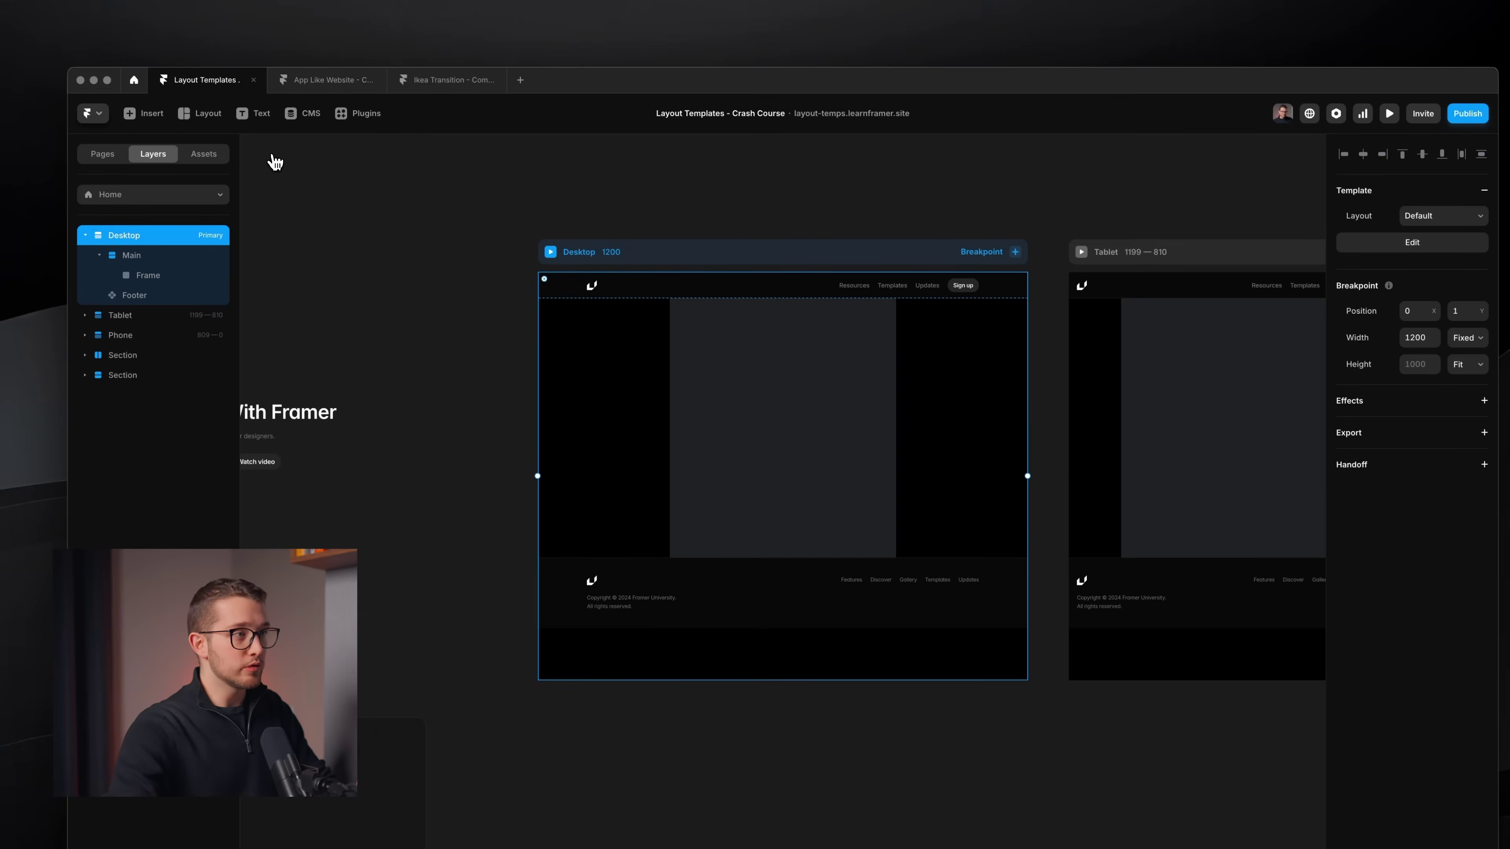
scroll(691, 283, "up", 5)
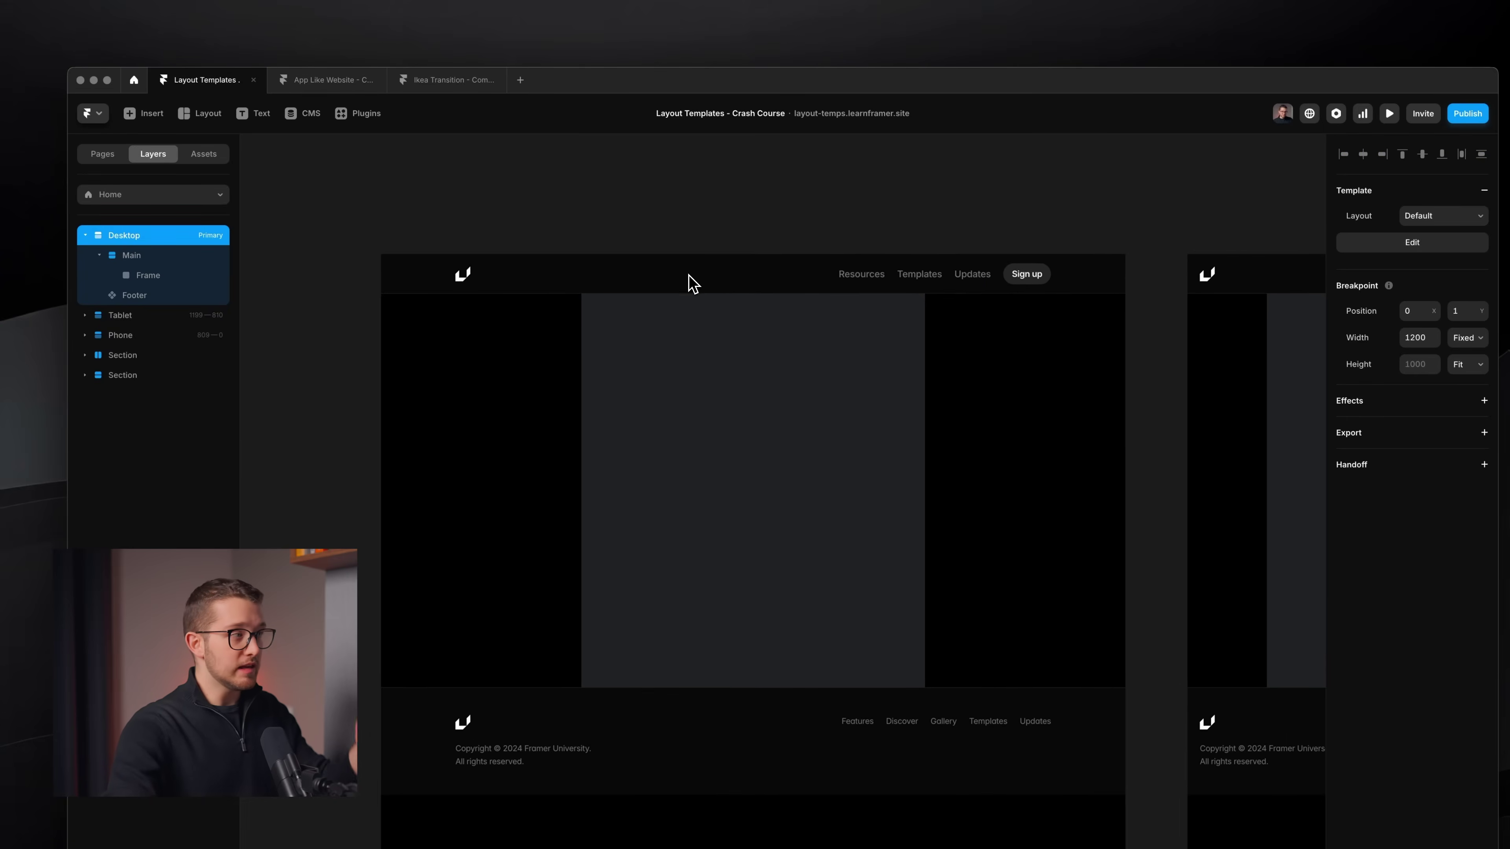
Cut the Footer from the Home page's Desktop breakpoint
left_click(99, 256)
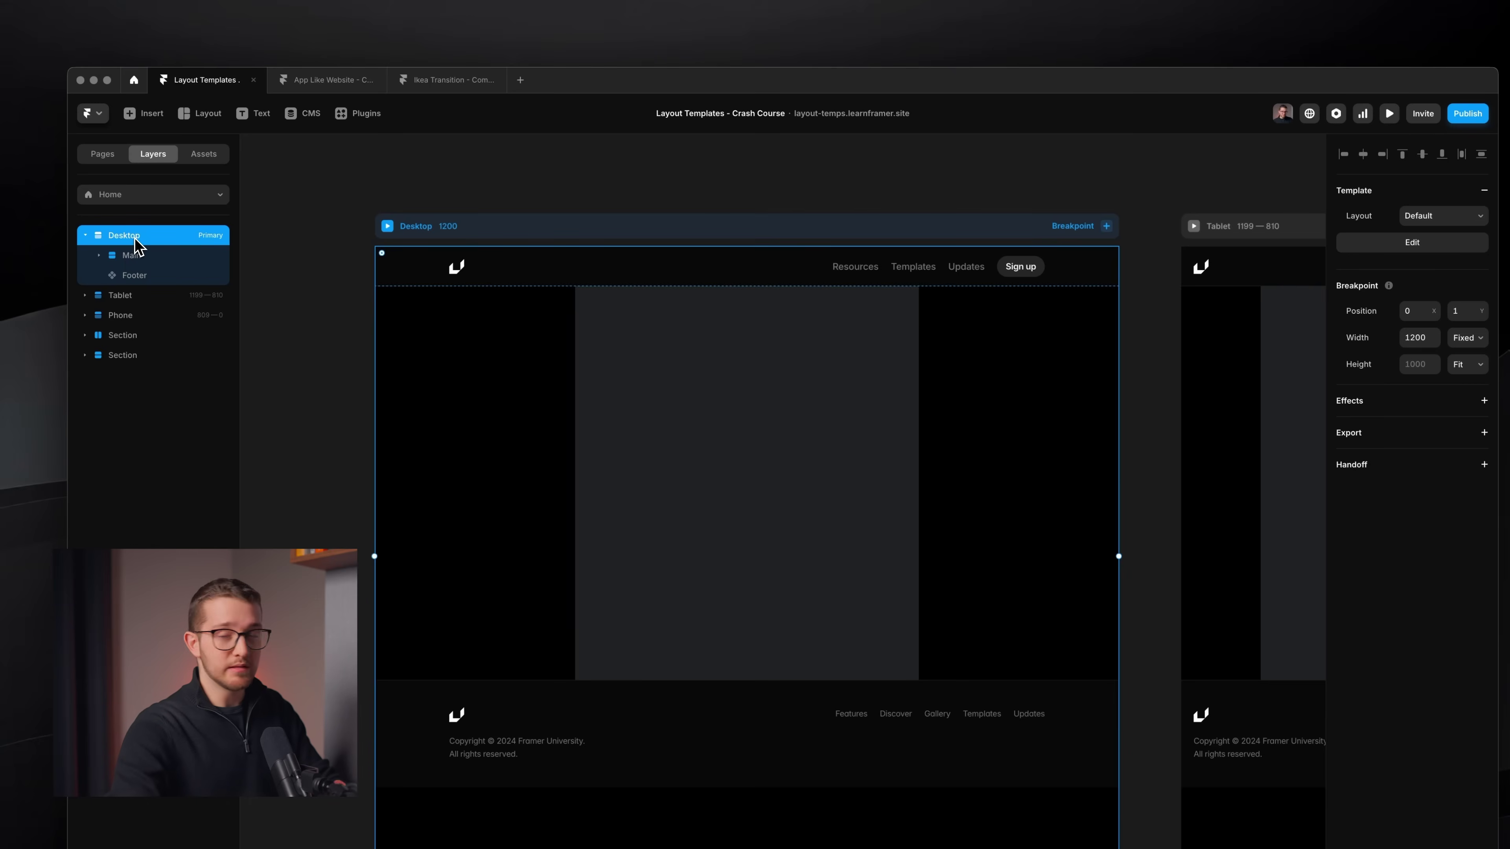
left_click(132, 275)
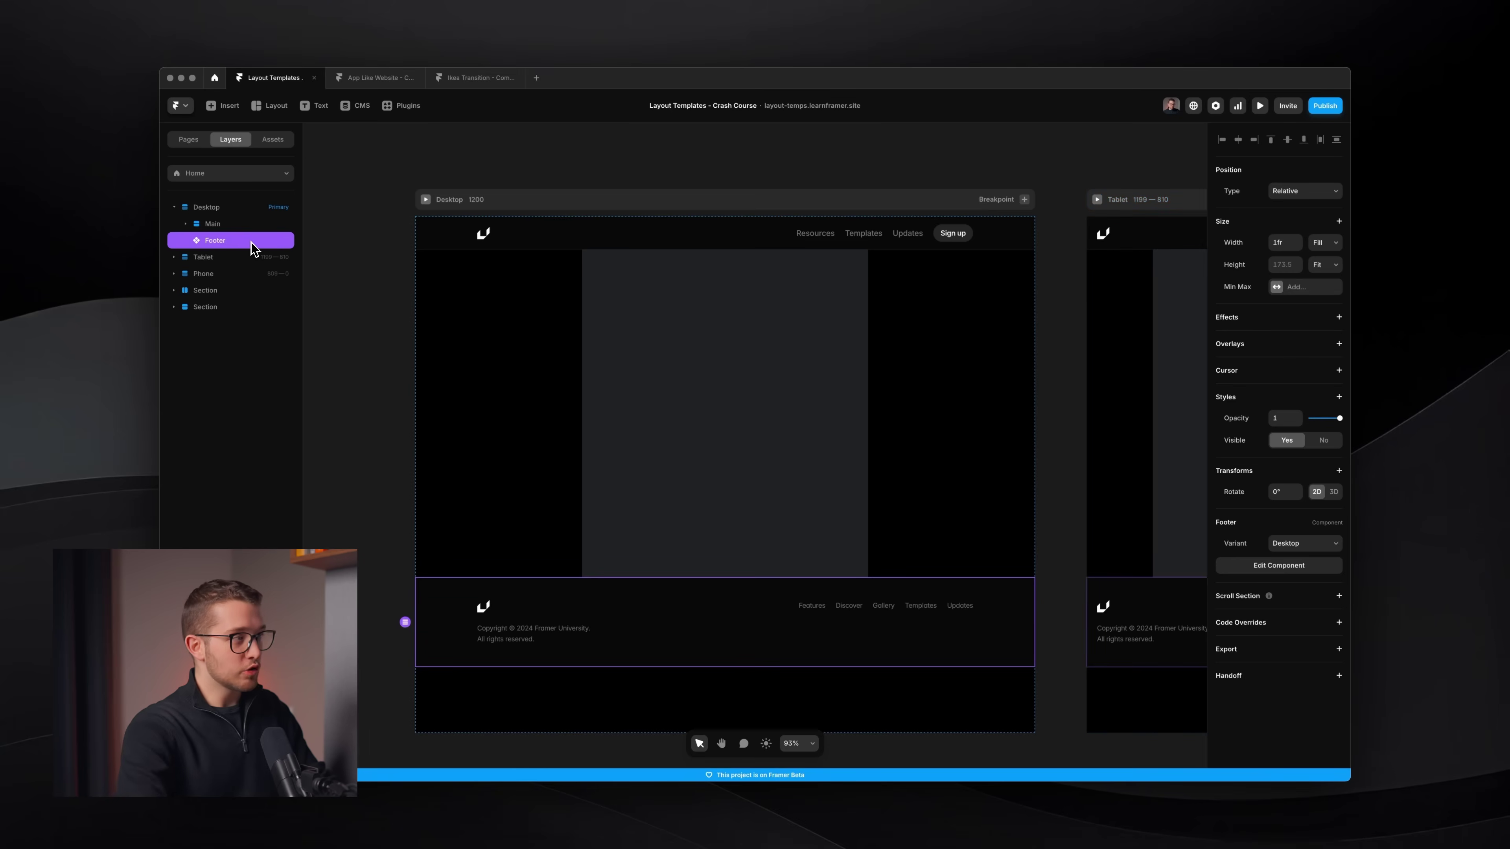
key("Delete")
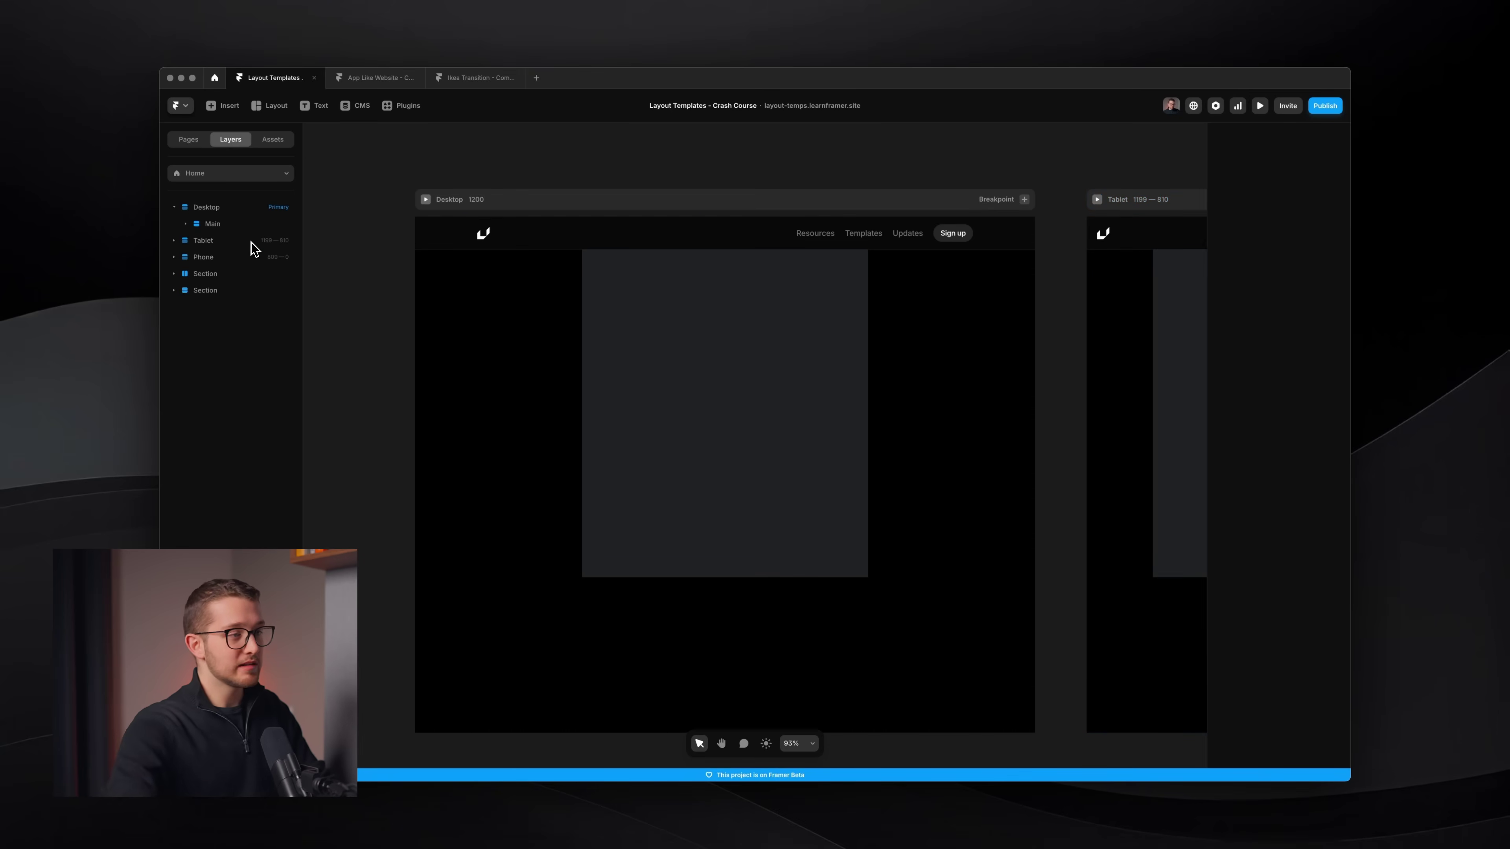
Open the Default layout template for editing and paste the Footer below the placeholder
left_click(567, 345)
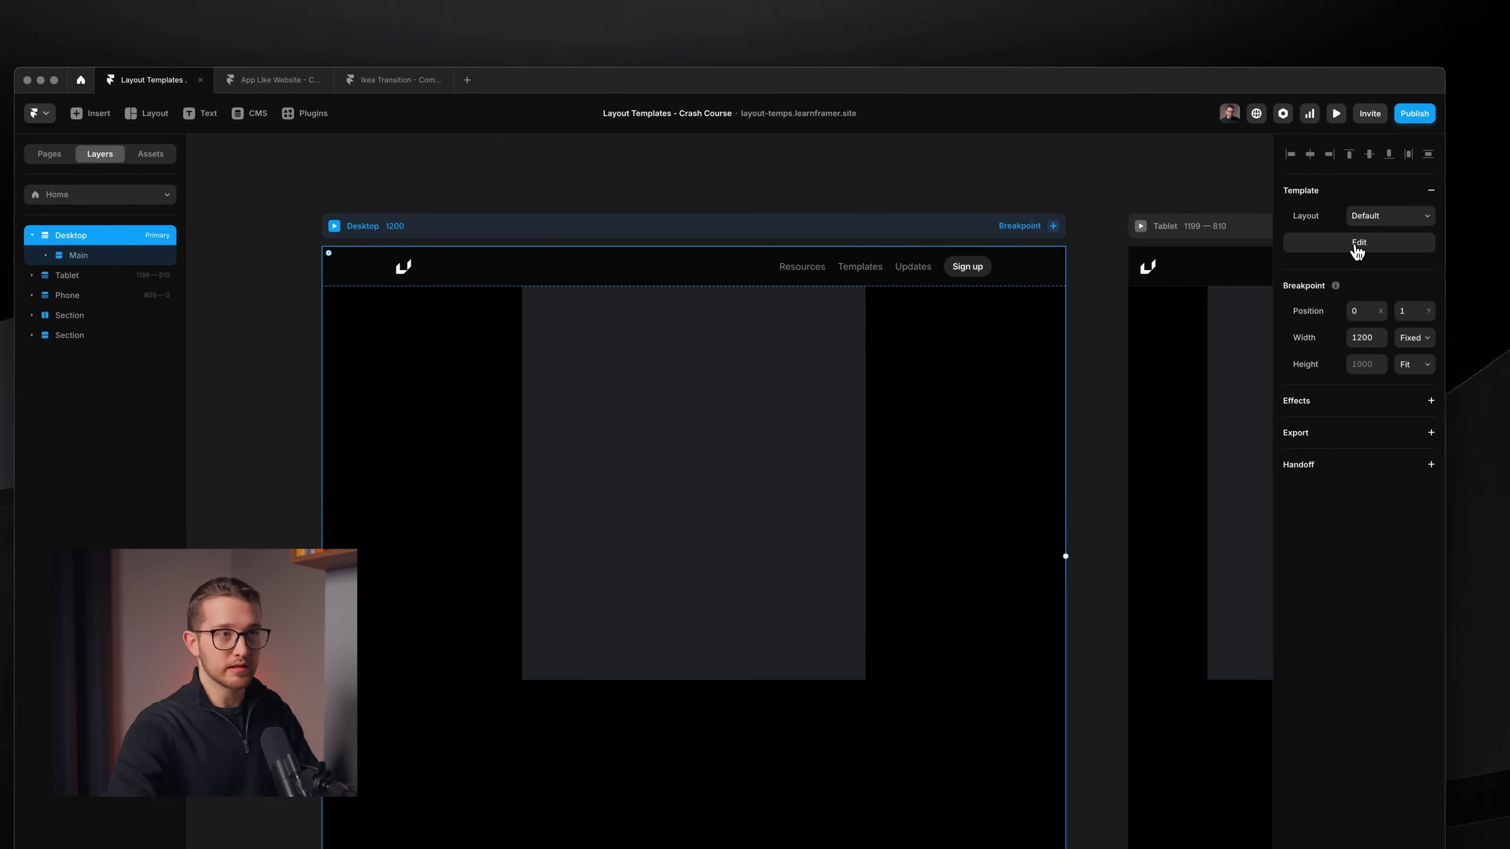
left_click(1356, 247)
left_click(259, 153)
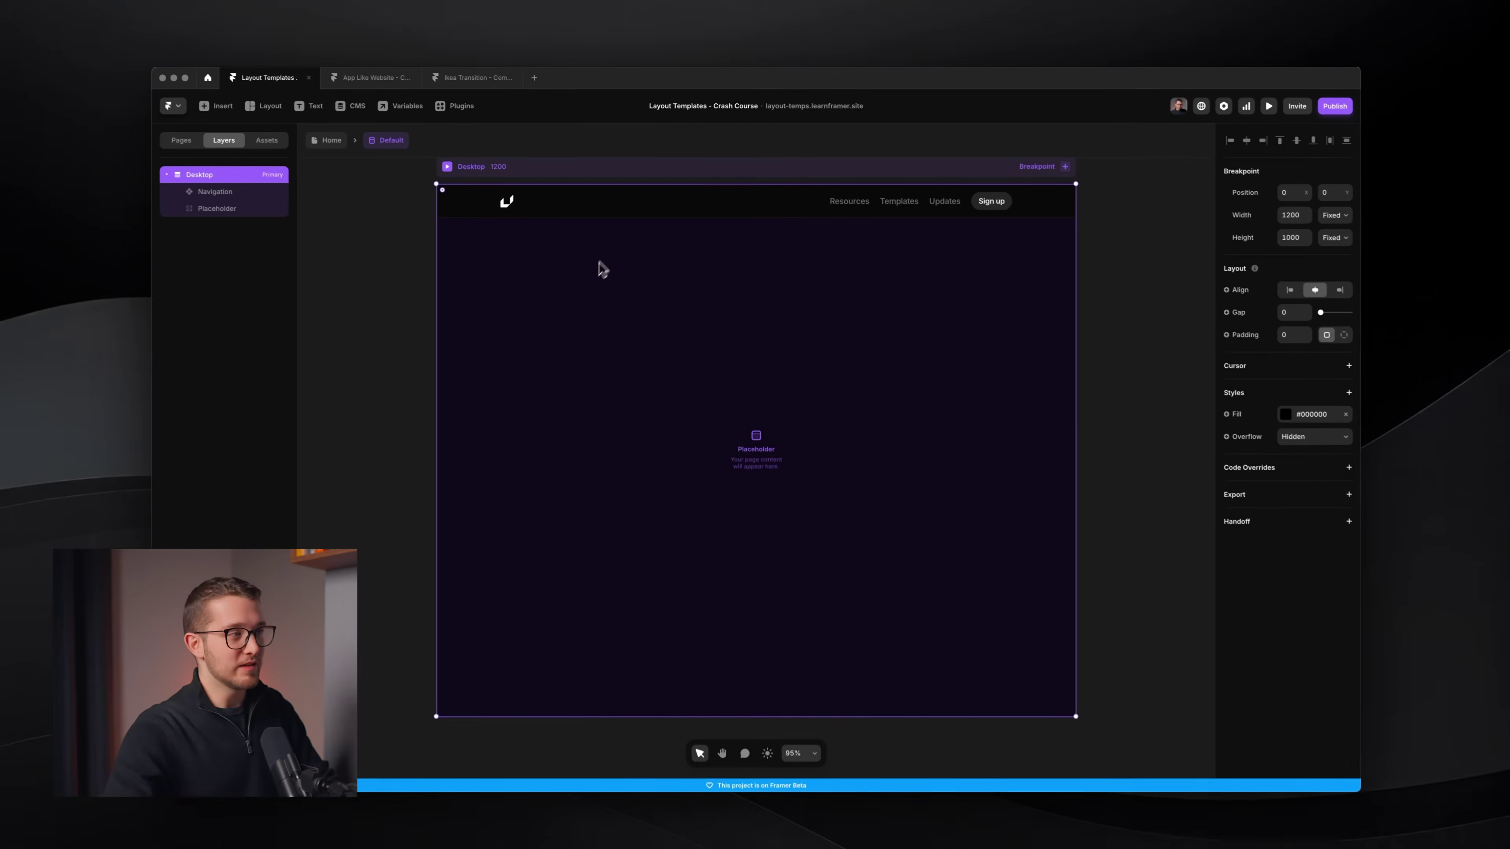
scroll(622, 243, "up", 1)
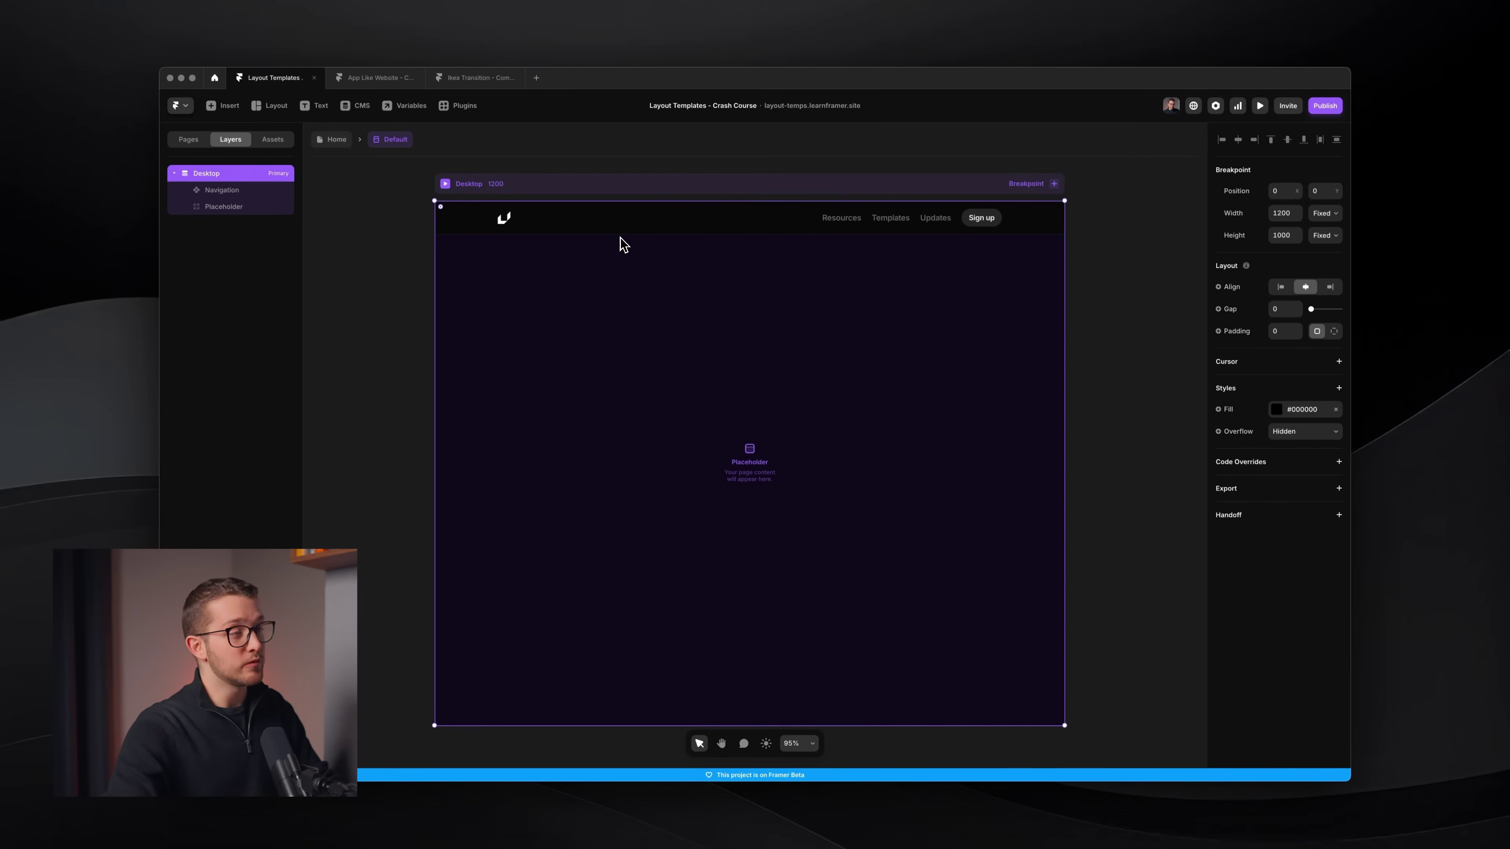
scroll(620, 245, "down", 2)
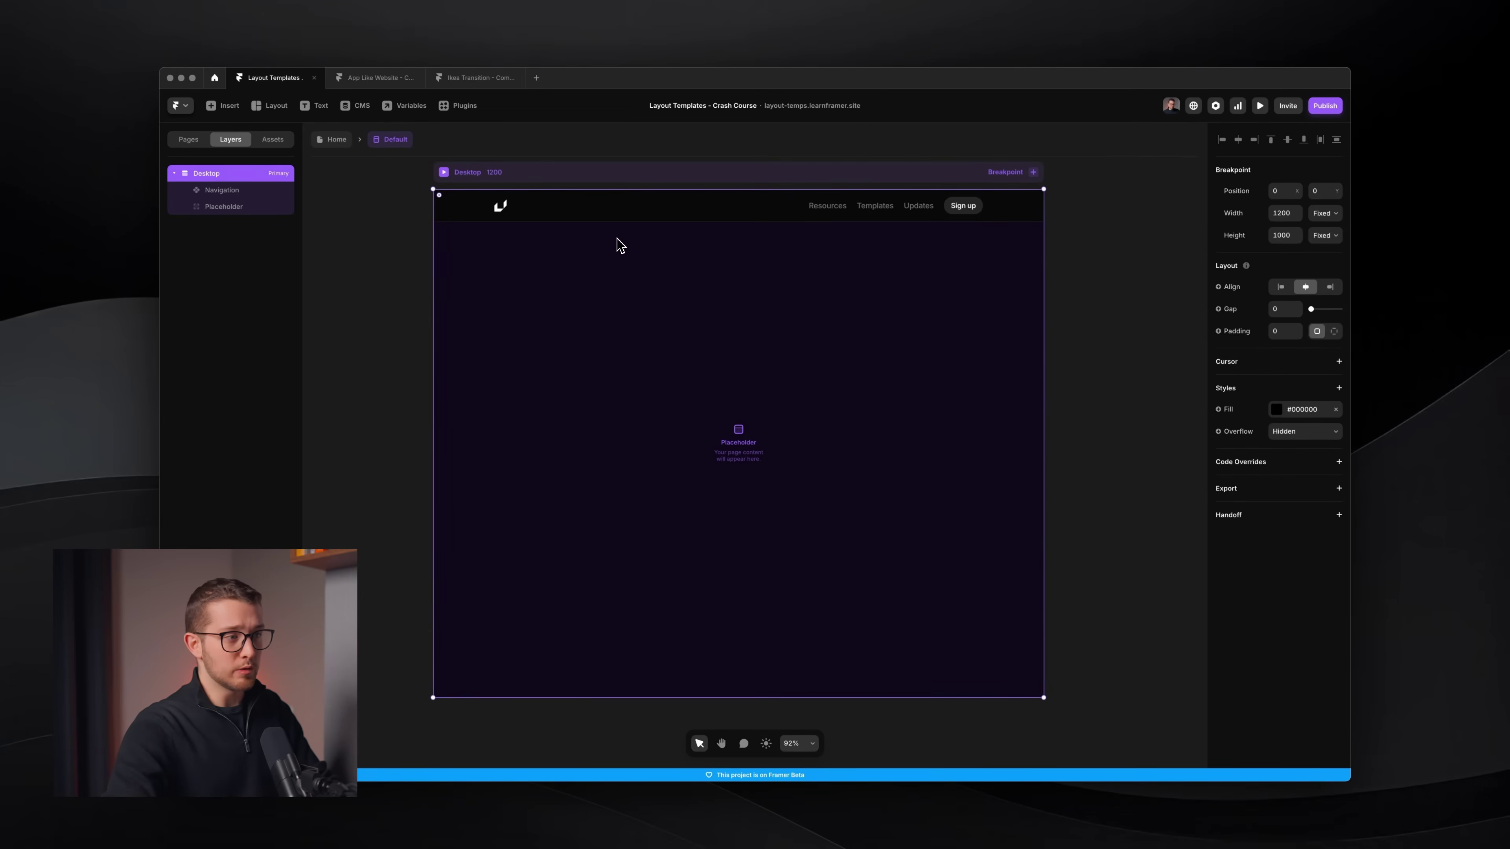
key("ctrl+v")
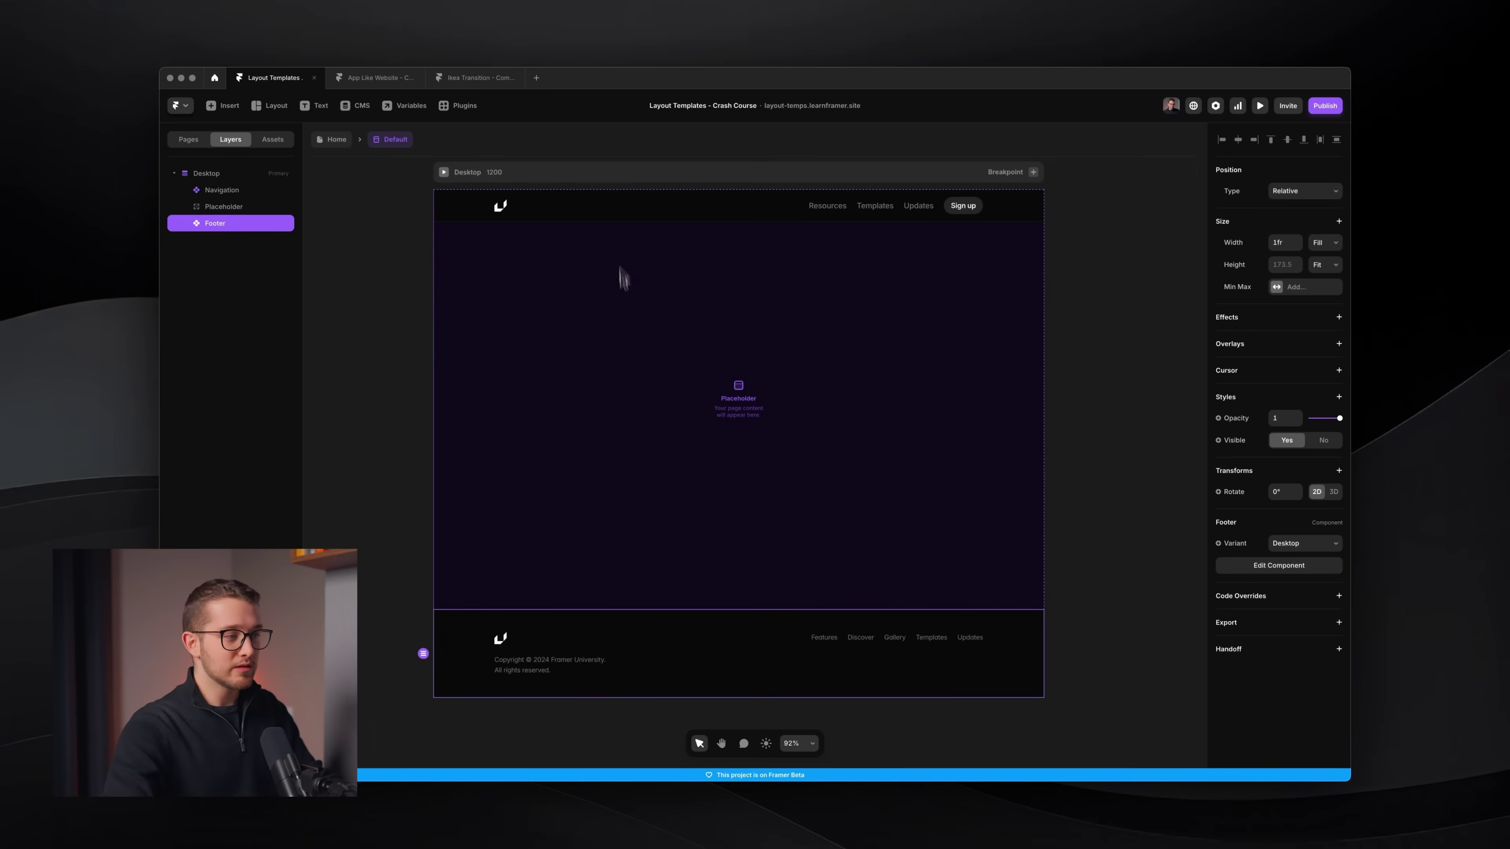
Inspect the template's placeholder, then return to the Home page and check the frame between the template's navigation and footer
left_click(690, 499)
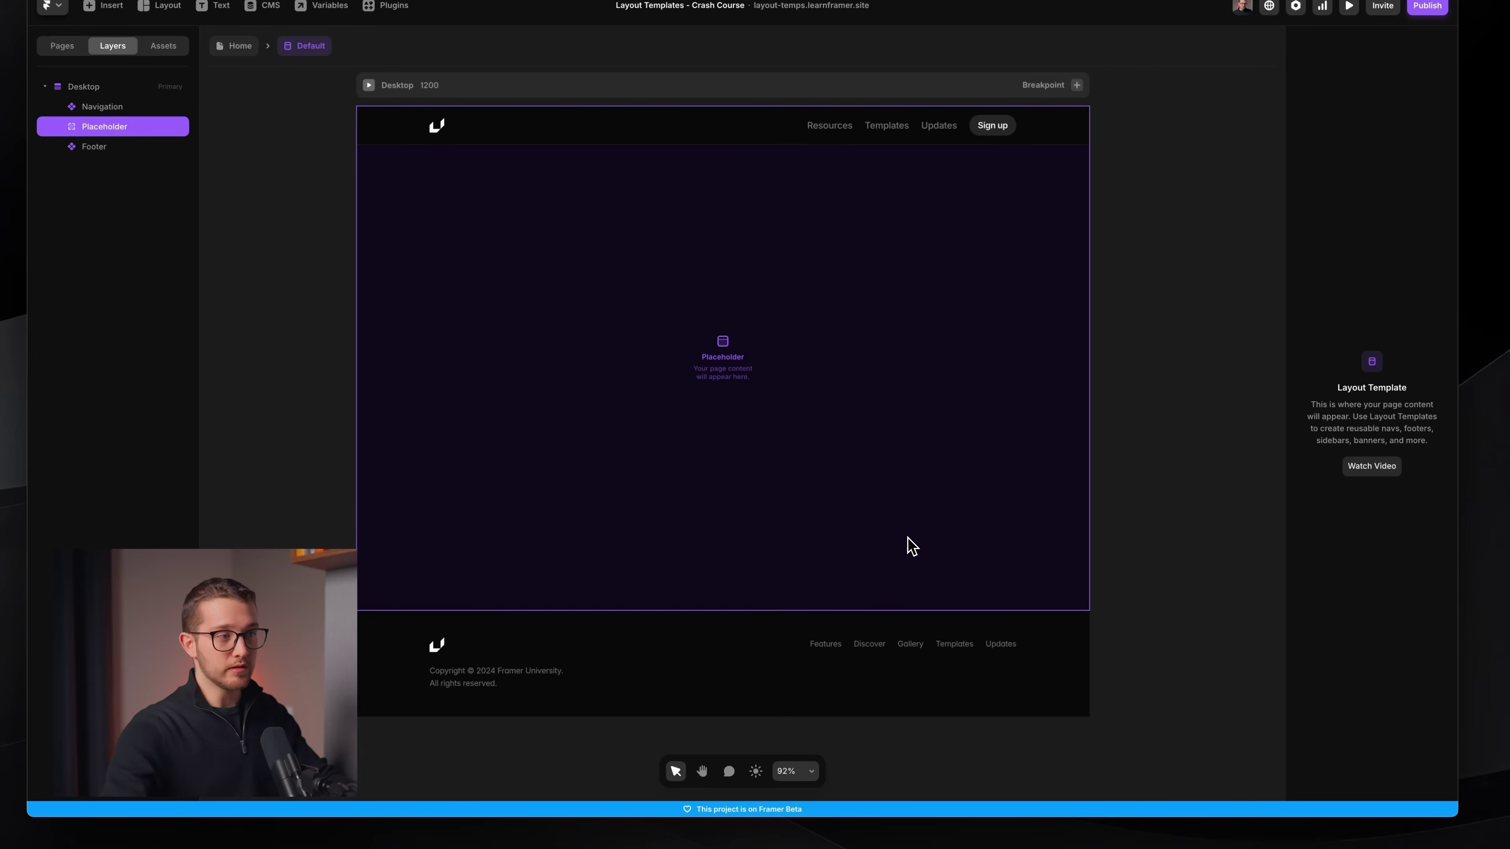
left_click(637, 661)
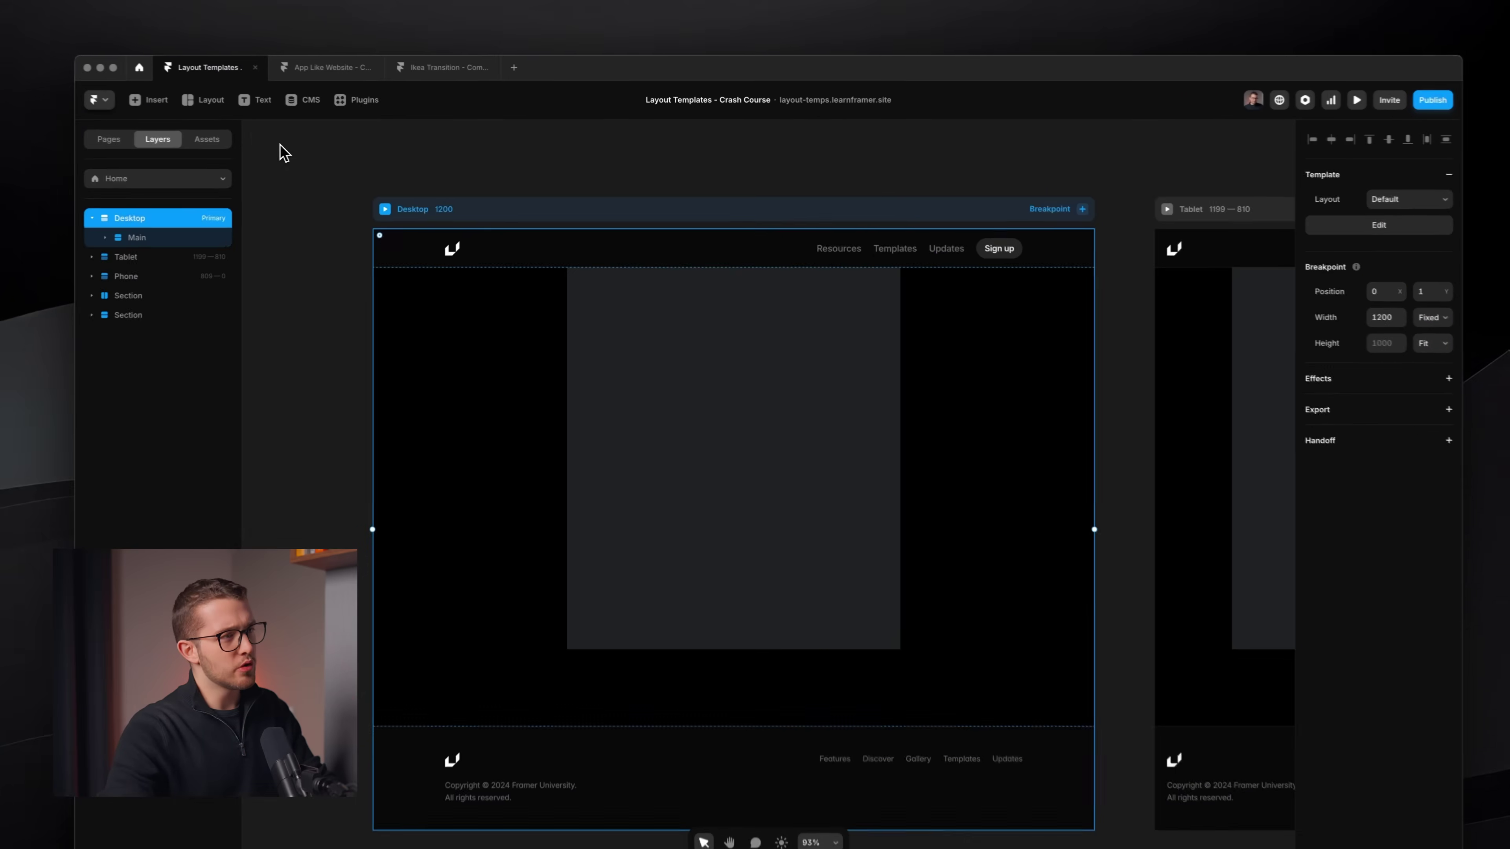
left_click(821, 483)
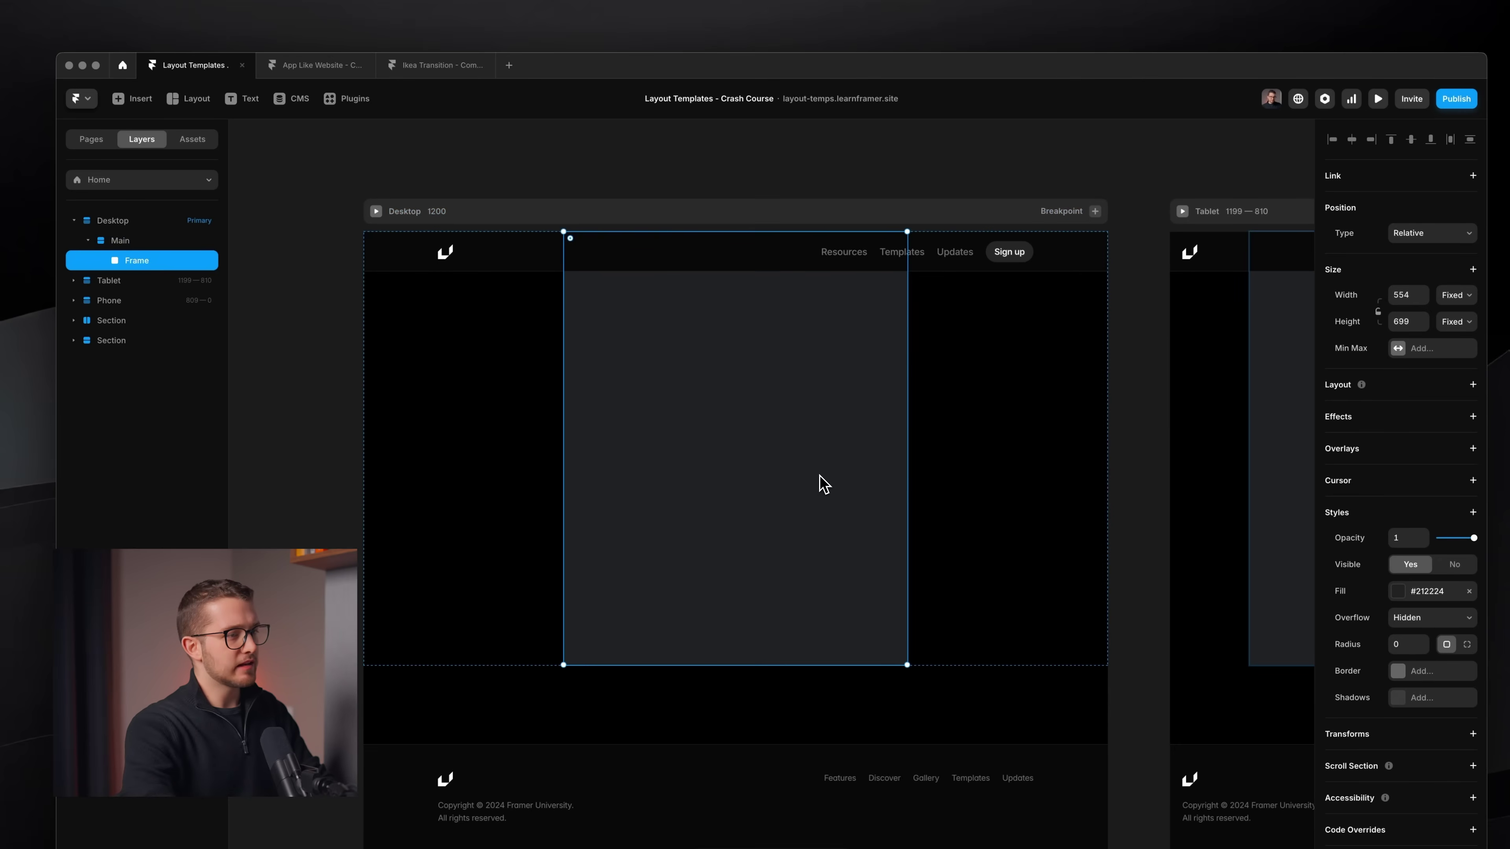
left_click(1001, 730)
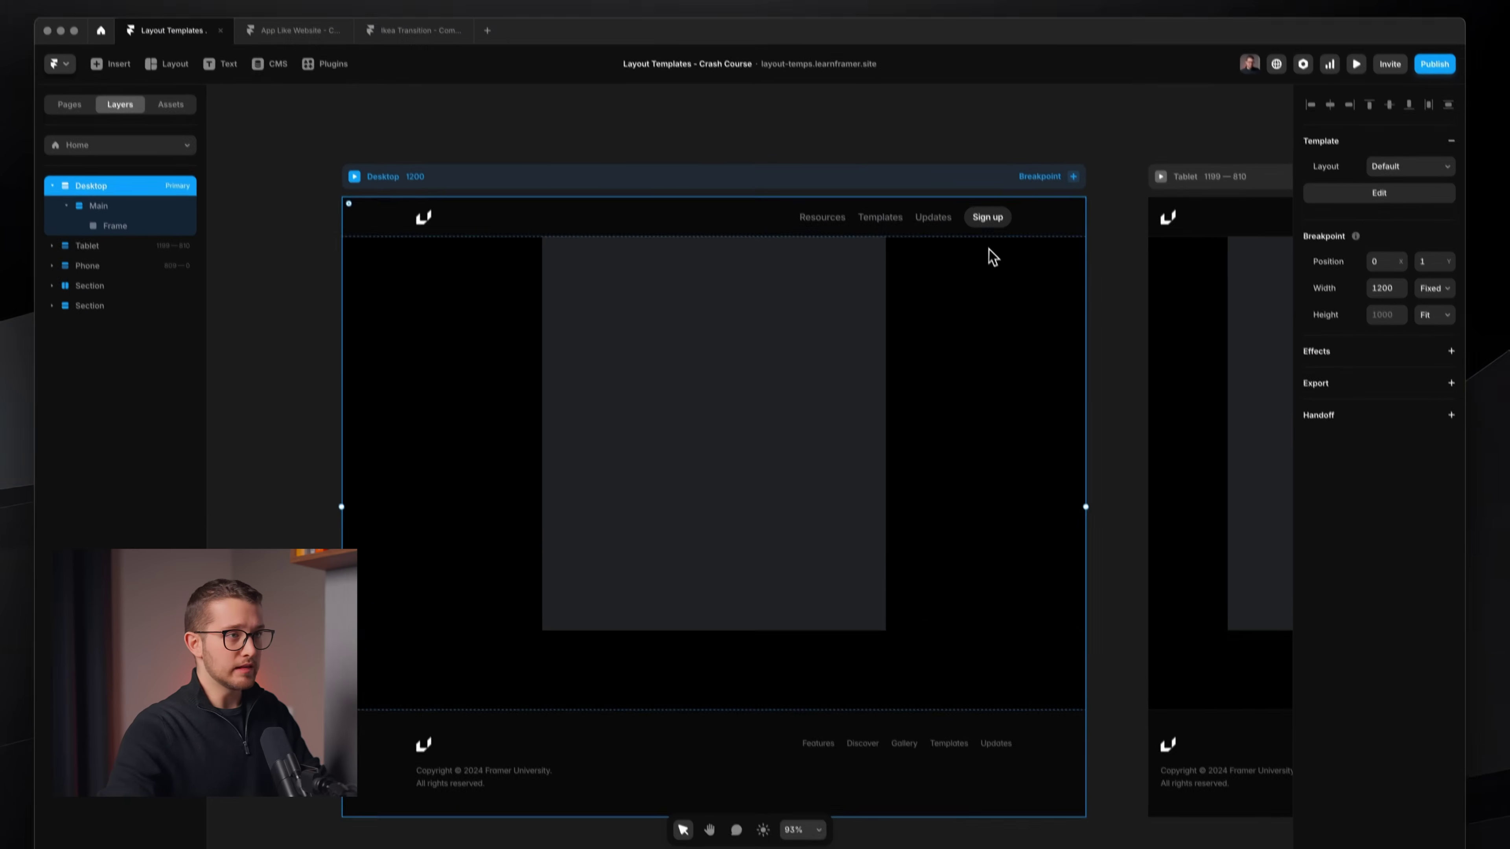
Delete the grey frame inside Main on the Desktop breakpoint and select the Main layer
left_click(810, 422)
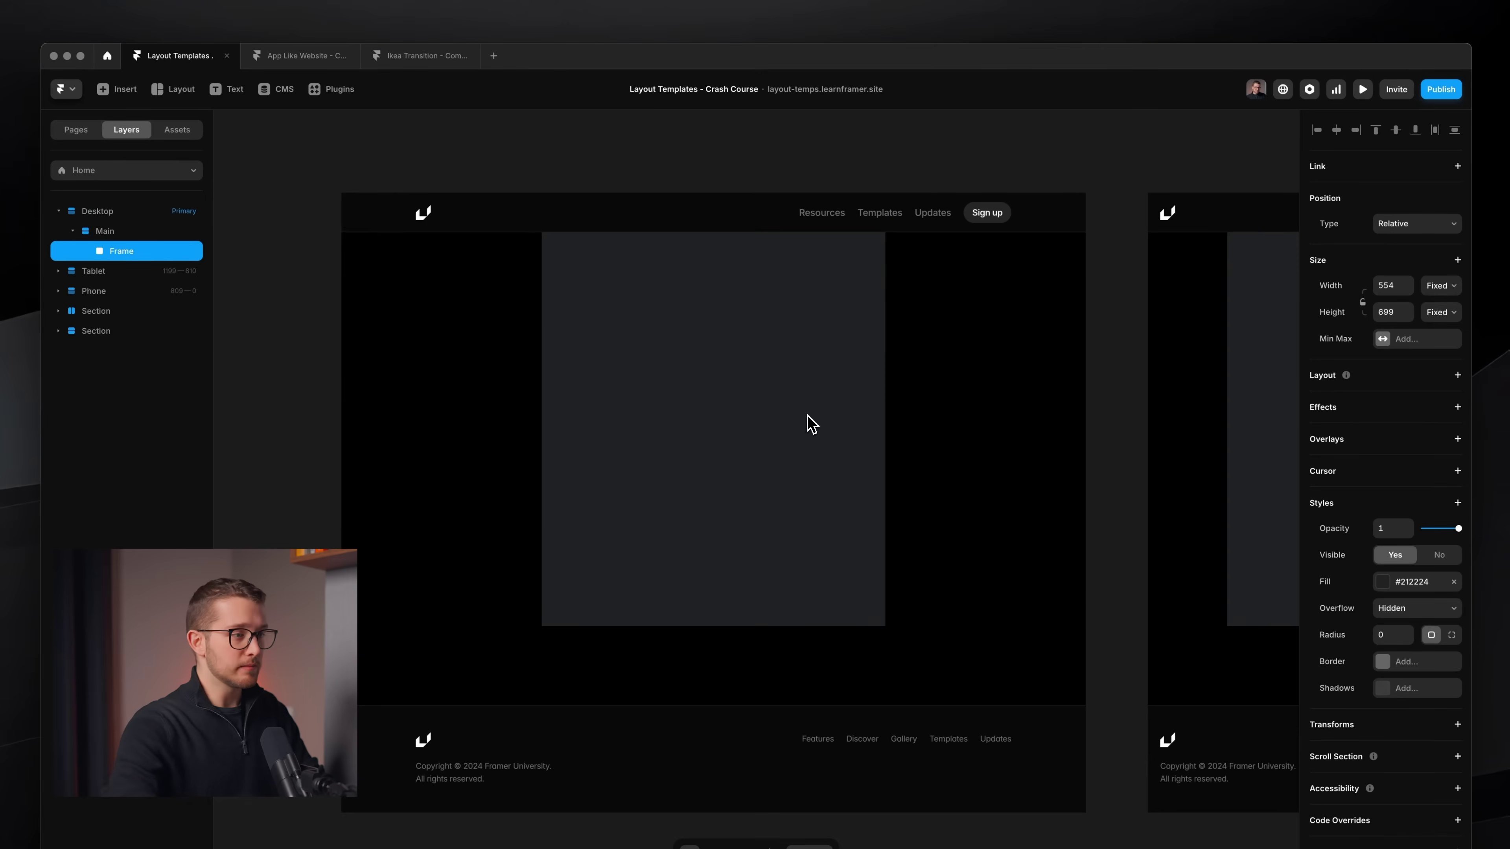
key("Delete")
left_click(143, 235)
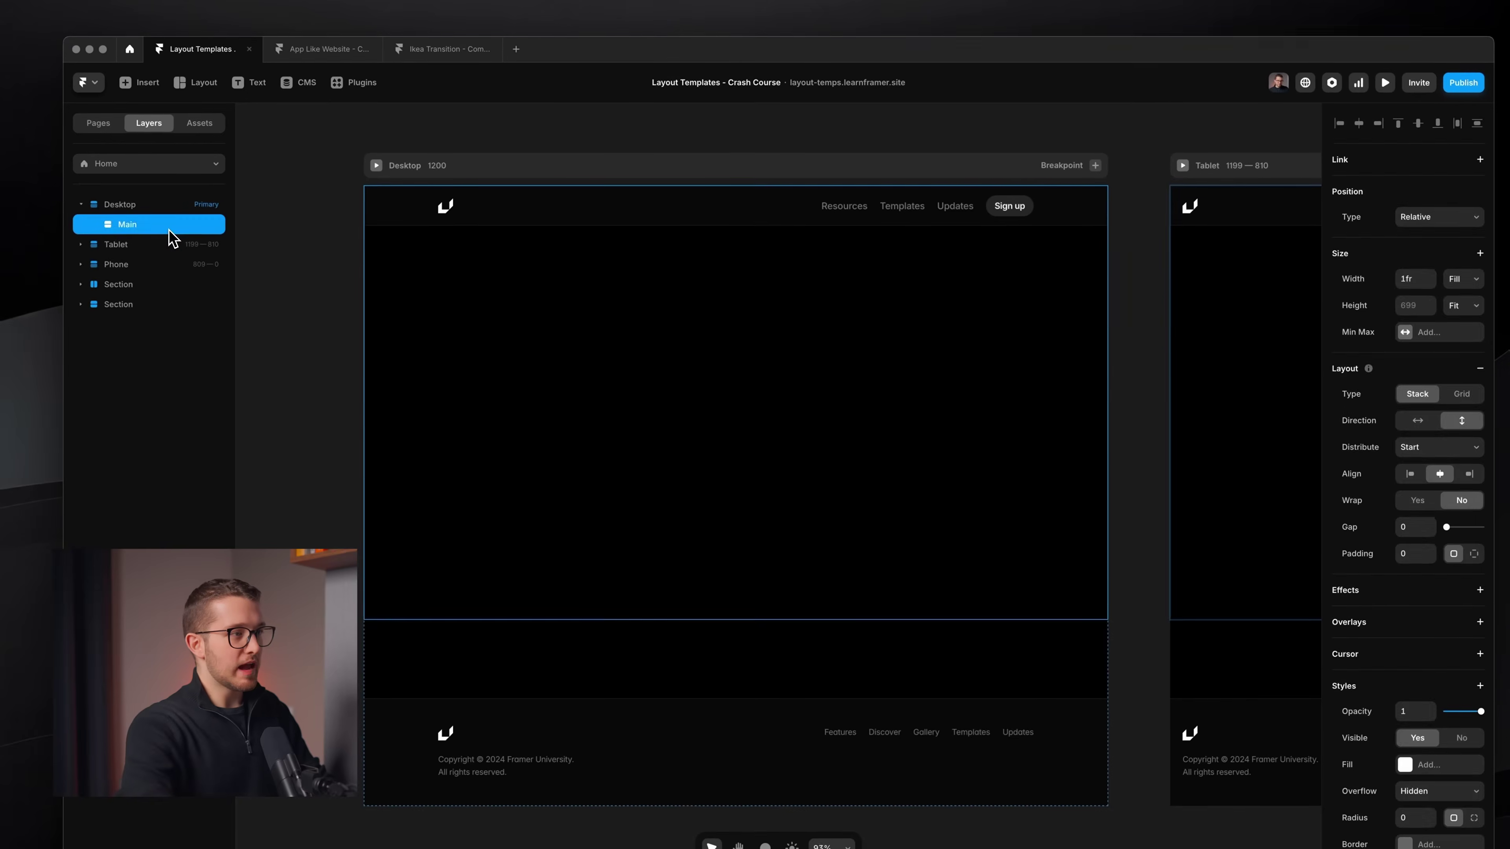
Delete the empty Main layer from the Home page's Desktop breakpoint
key("Delete")
scroll(684, 452, "down", 5)
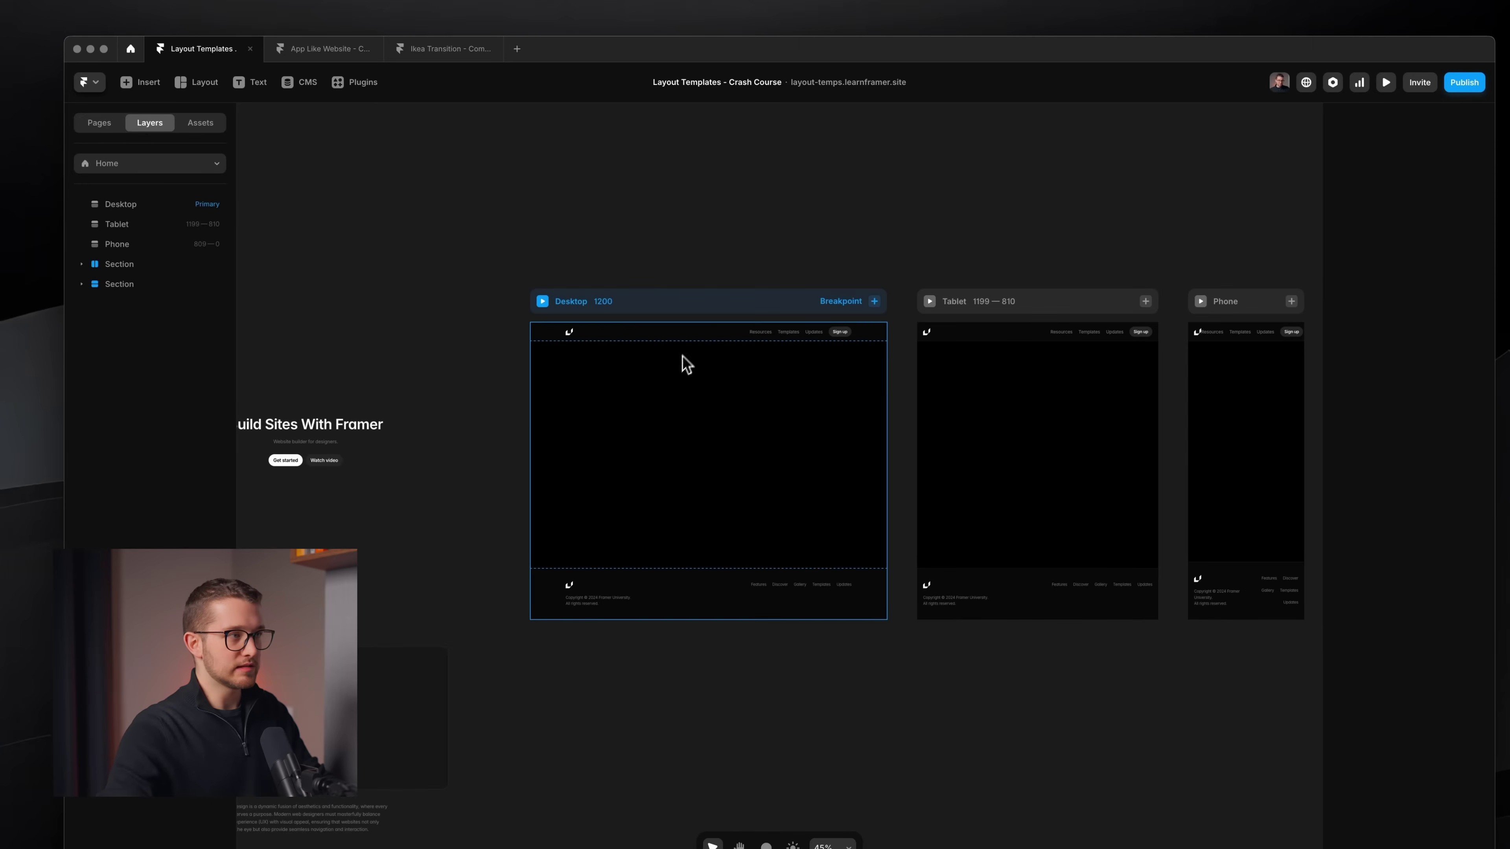
Move the hero Section with the two call-to-action buttons from the canvas into the Home page's Desktop breakpoint
scroll(516, 444, "left", 3)
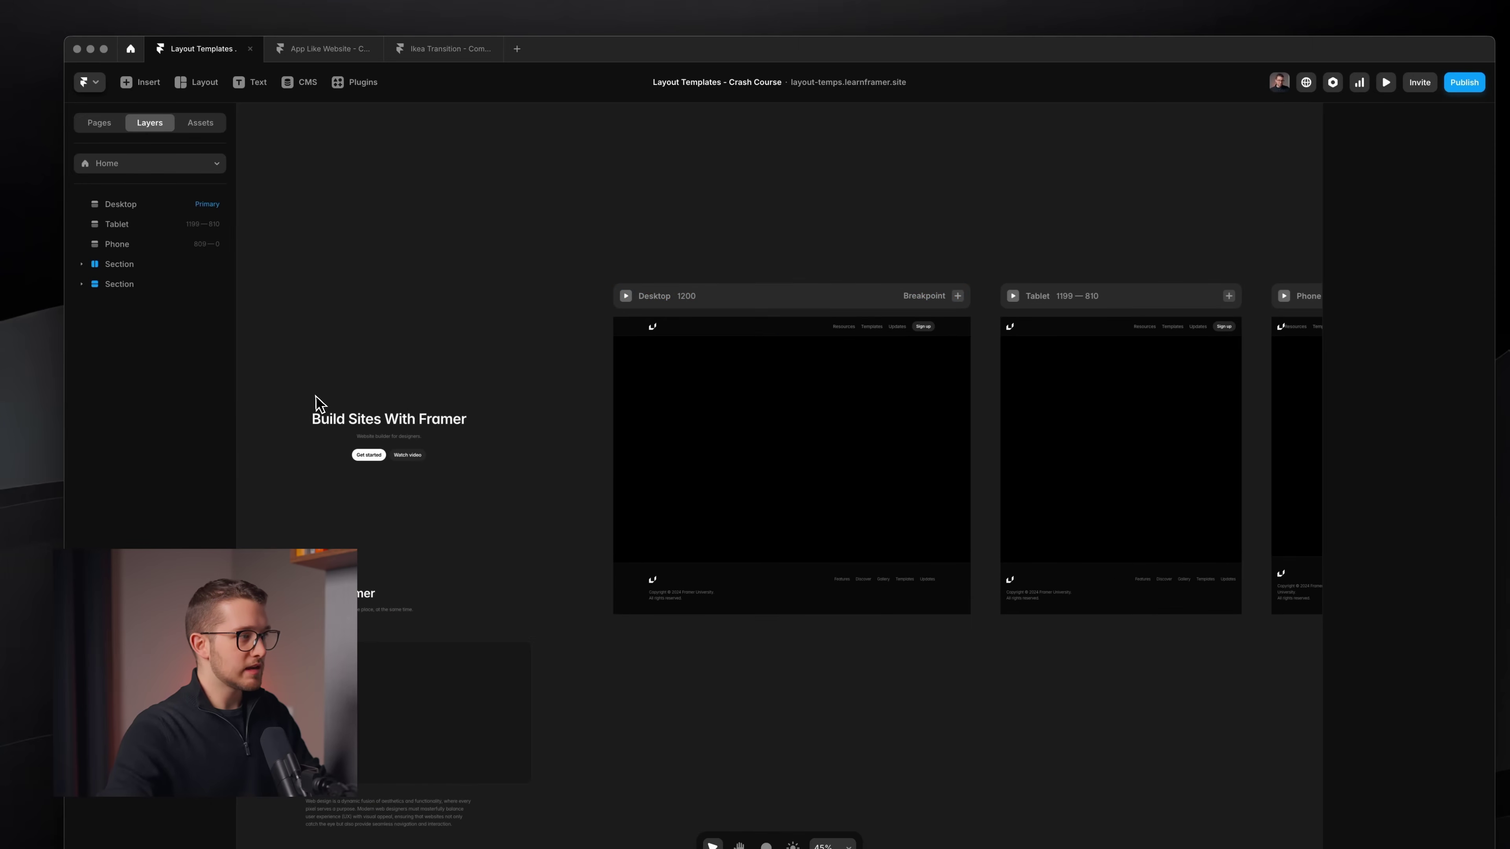
left_click(321, 426)
key("Escape")
scroll(416, 375, "left", 6)
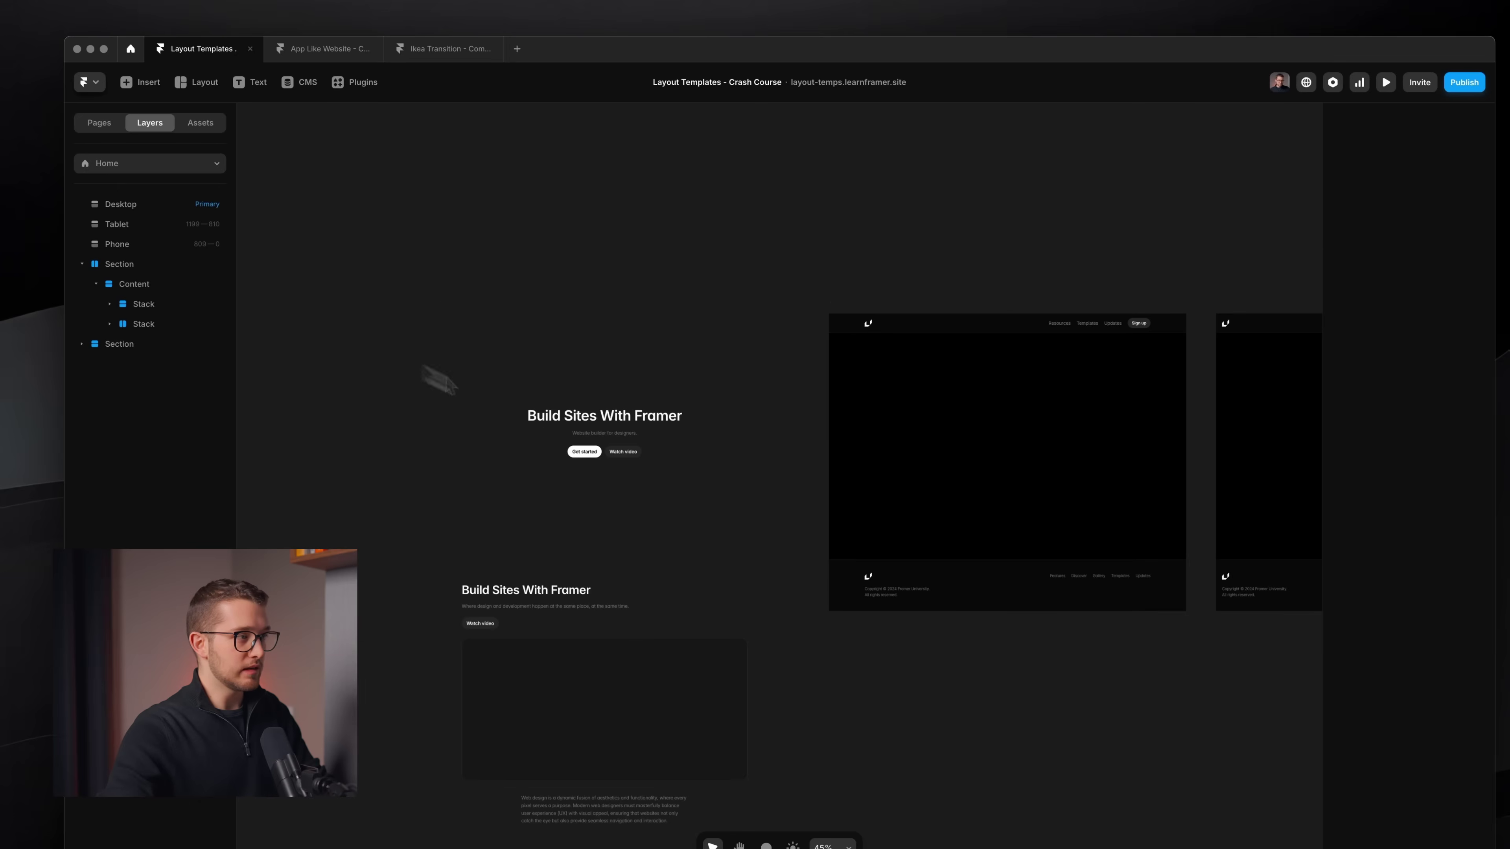
left_click(438, 304)
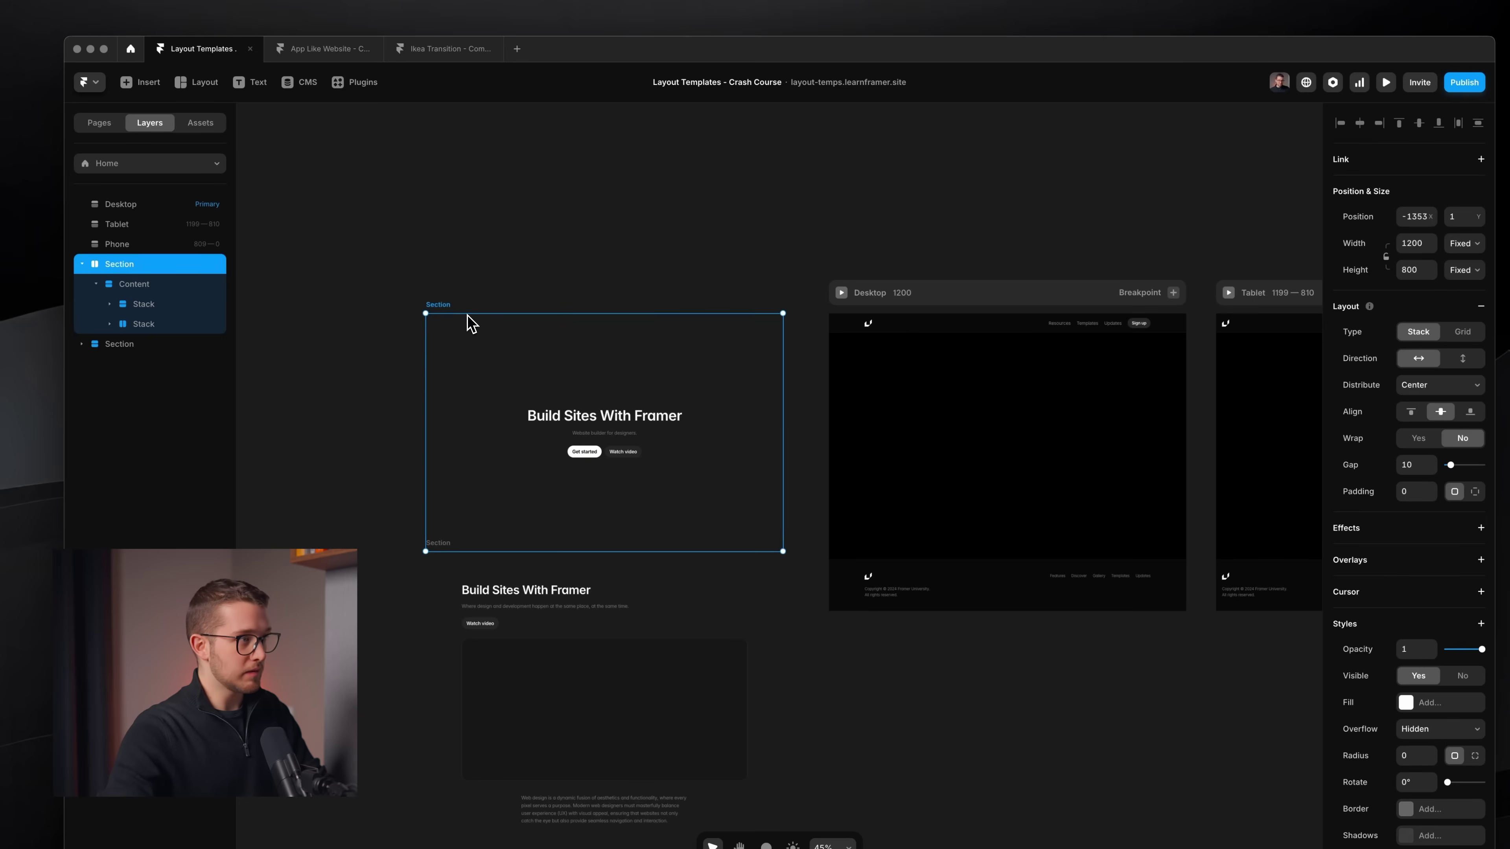
key("ctrl+x")
scroll(594, 375, "right", 7)
left_click(738, 428)
key("ctrl+v")
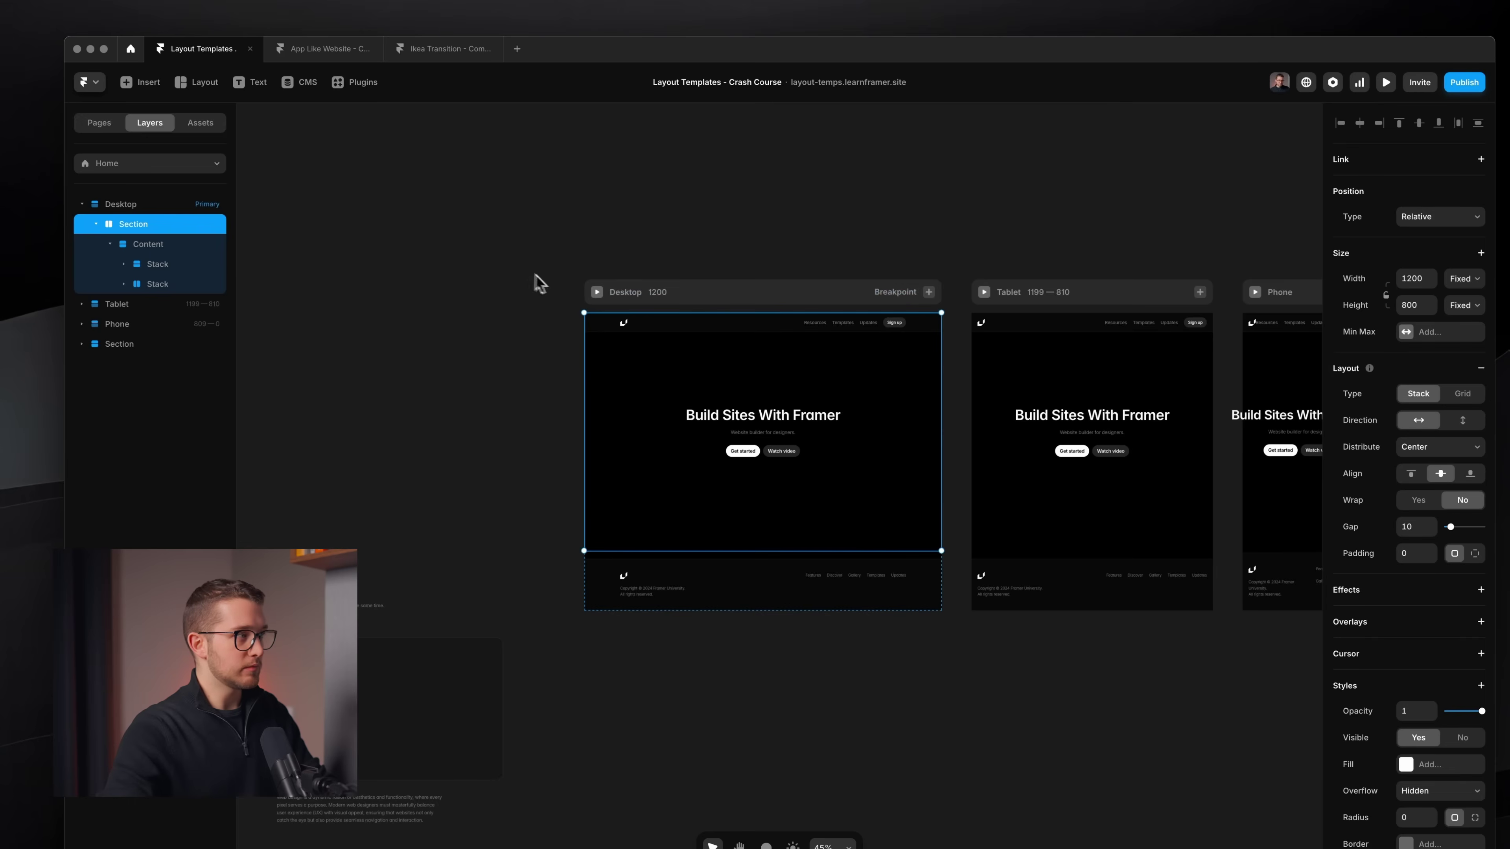
Move the remaining content Section from the canvas into the Desktop breakpoint below the hero Section
scroll(740, 373, "down", 5)
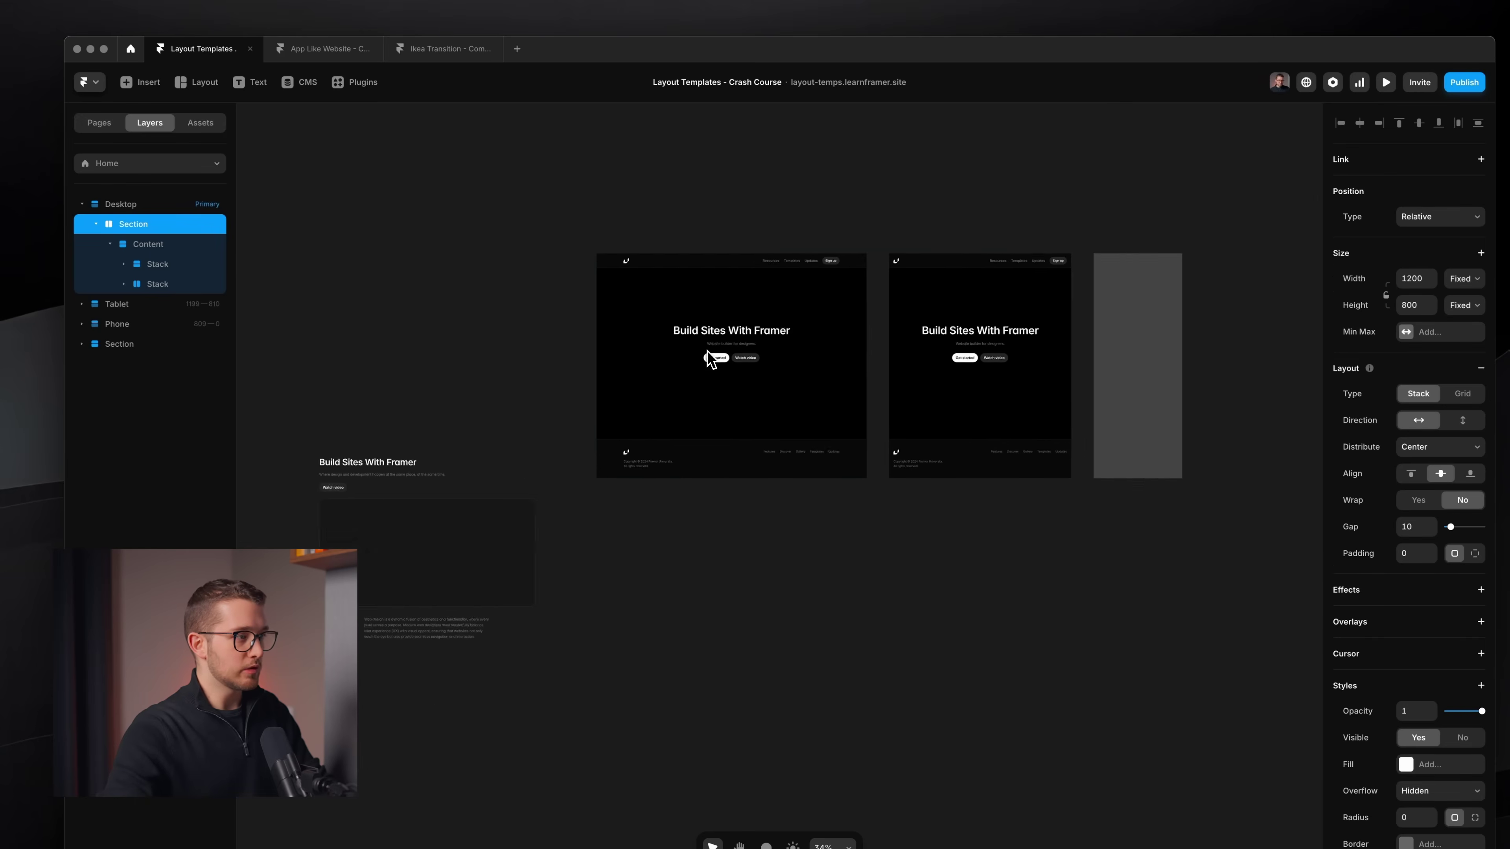
scroll(709, 358, "left", 5)
left_click(495, 438)
key("BackSpace")
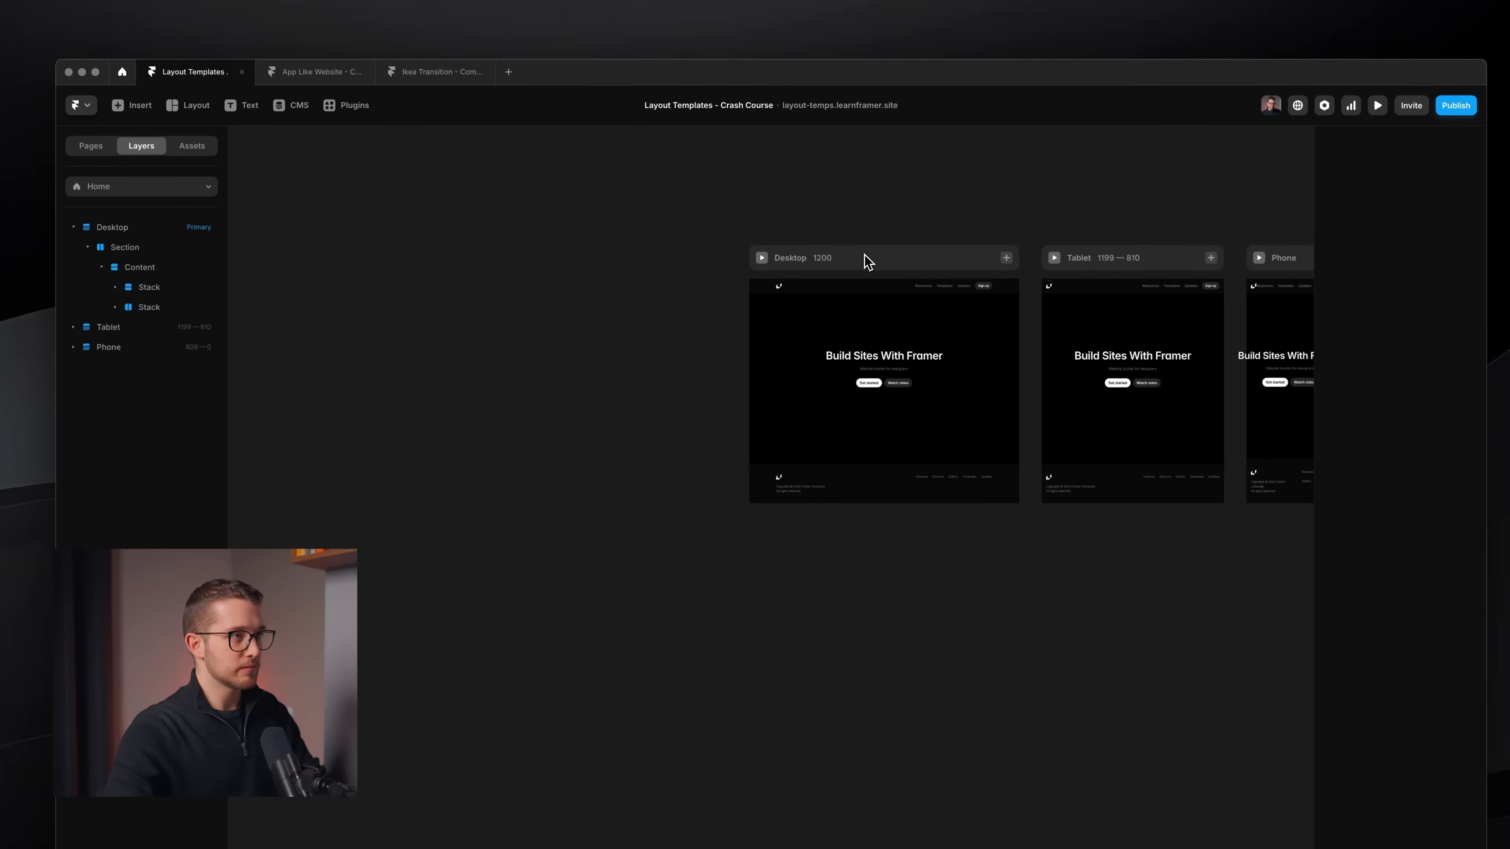
left_click(868, 262)
key("ctrl+v")
key("shift+2")
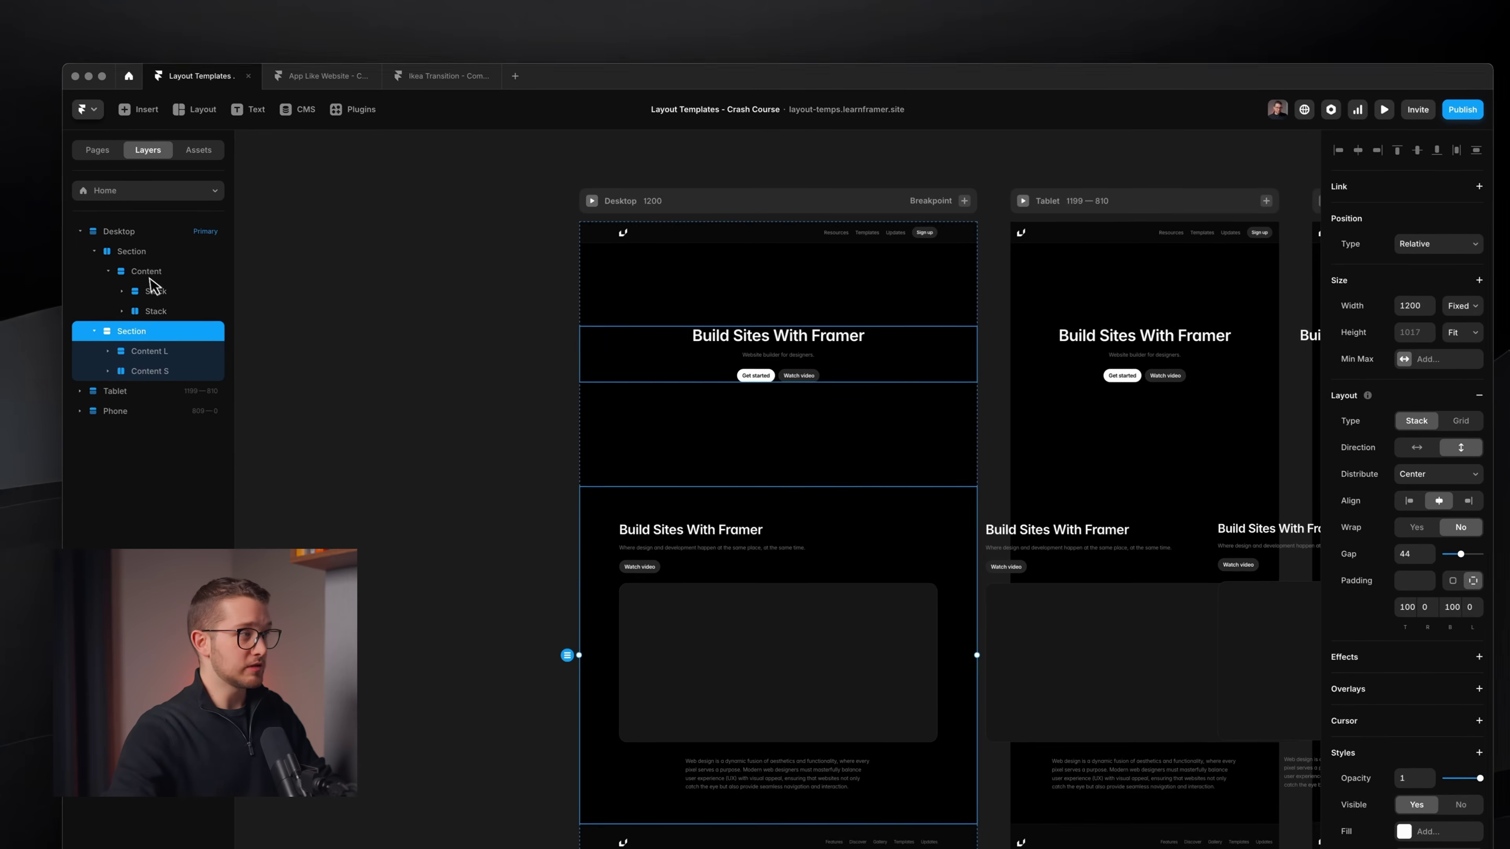
Set the width of both Sections in the Desktop breakpoint to Fill
key("ctrl+a")
left_click(1462, 305)
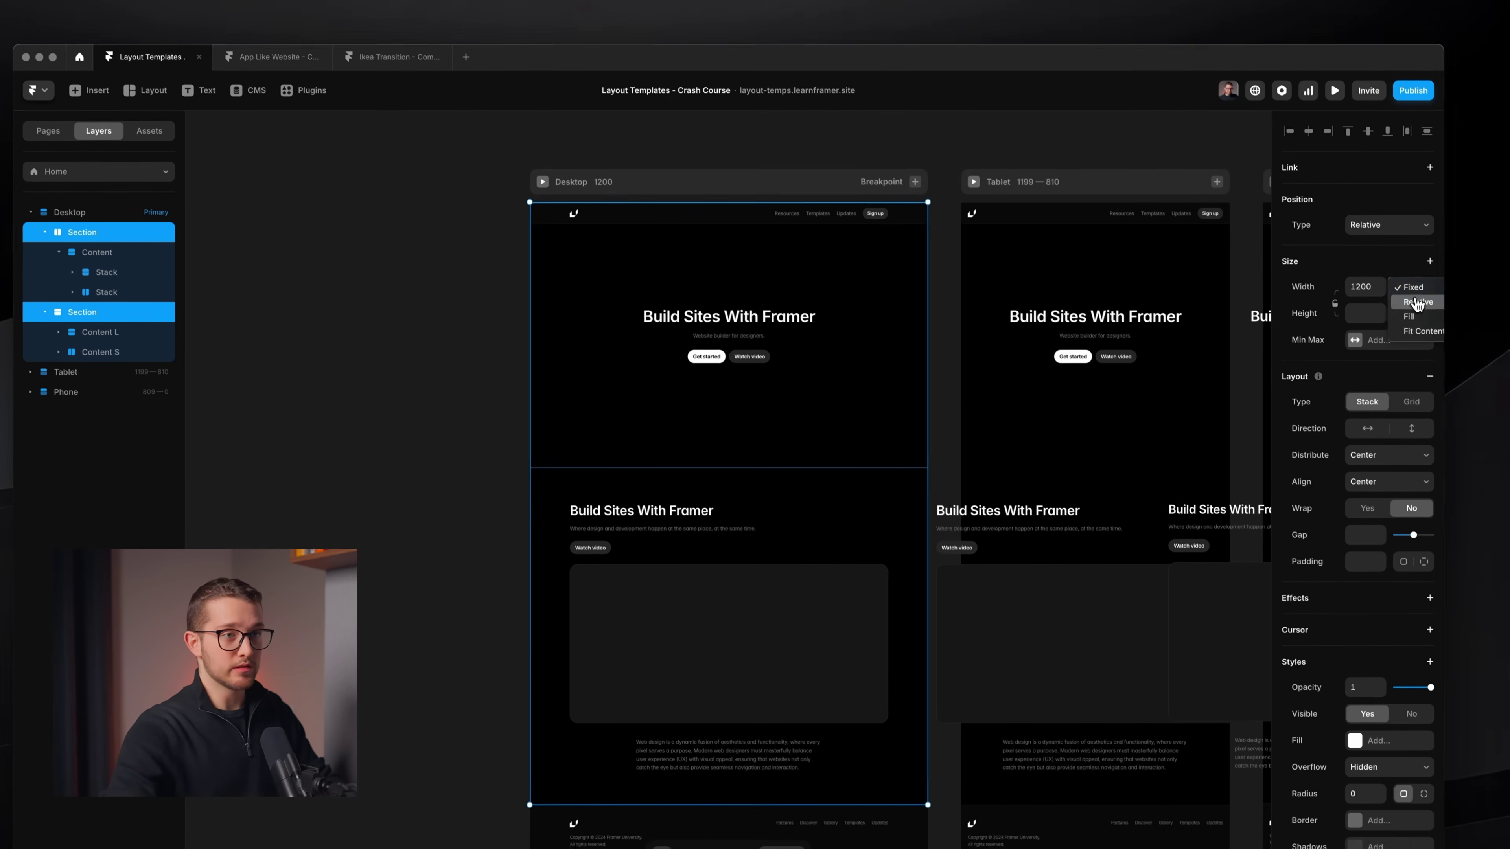
left_click(1409, 317)
scroll(833, 384, "down", 2)
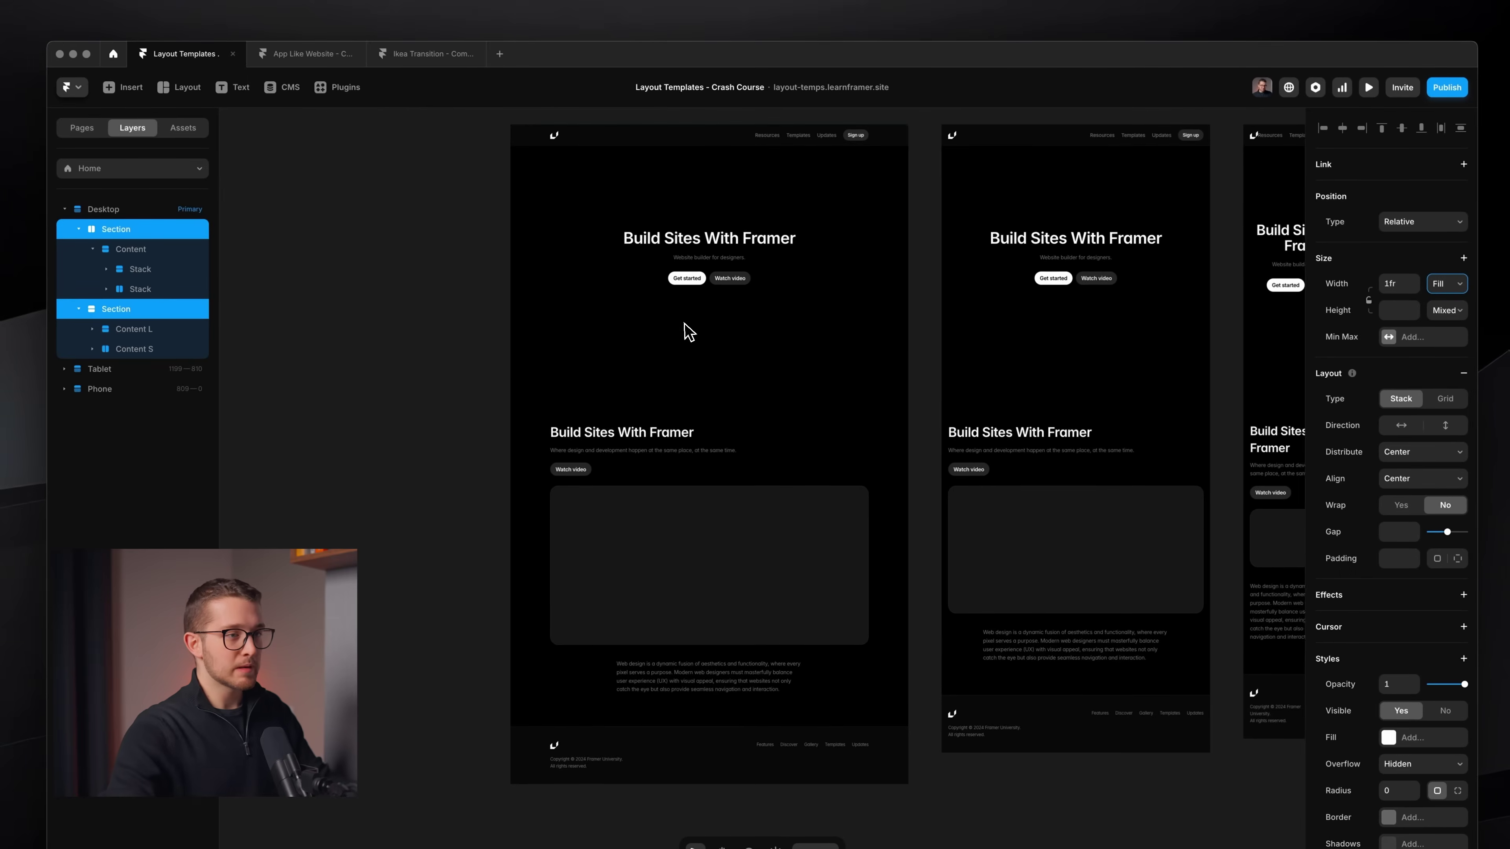
Review the Home page's Desktop breakpoint from the template navigation down to the footer, along with the Tablet and Phone breakpoints
left_click(488, 476)
scroll(489, 476, "up", 2)
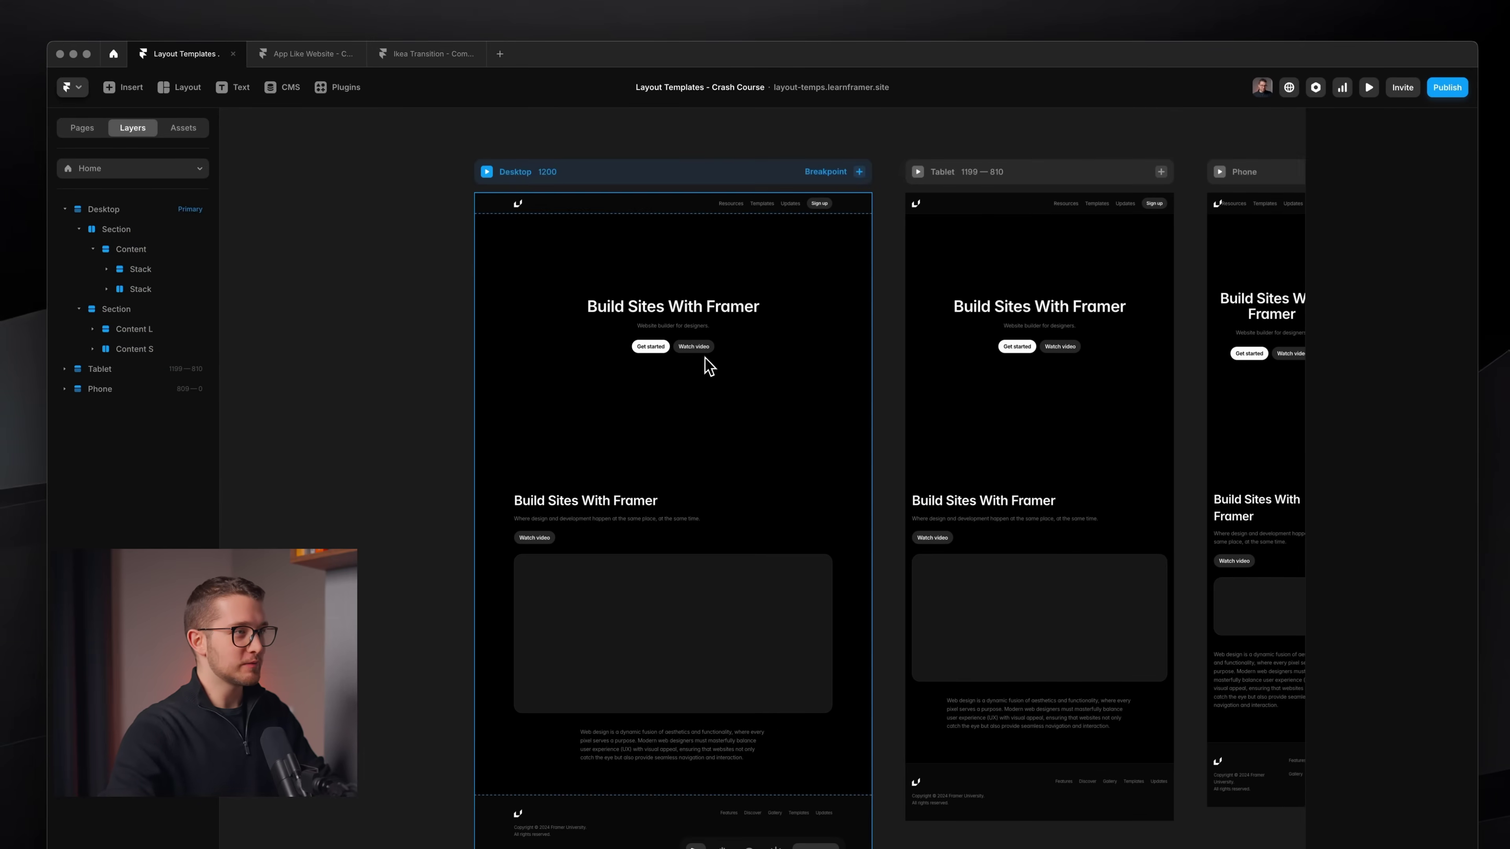
scroll(704, 344, "down", 1)
left_click(718, 172)
scroll(718, 172, "down", 1)
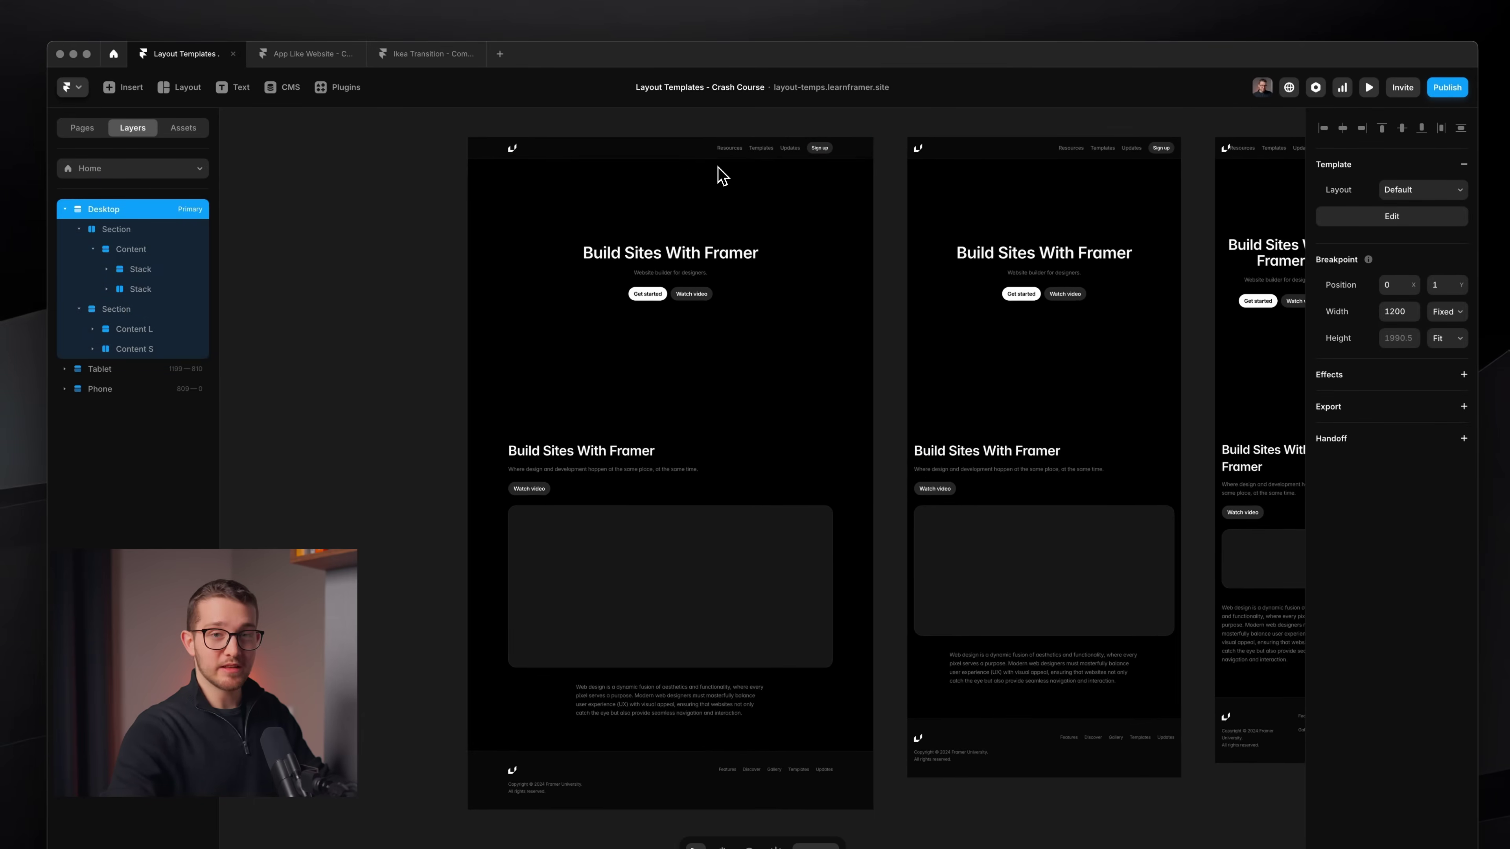
scroll(720, 175, "up", 1)
scroll(702, 192, "up", 3)
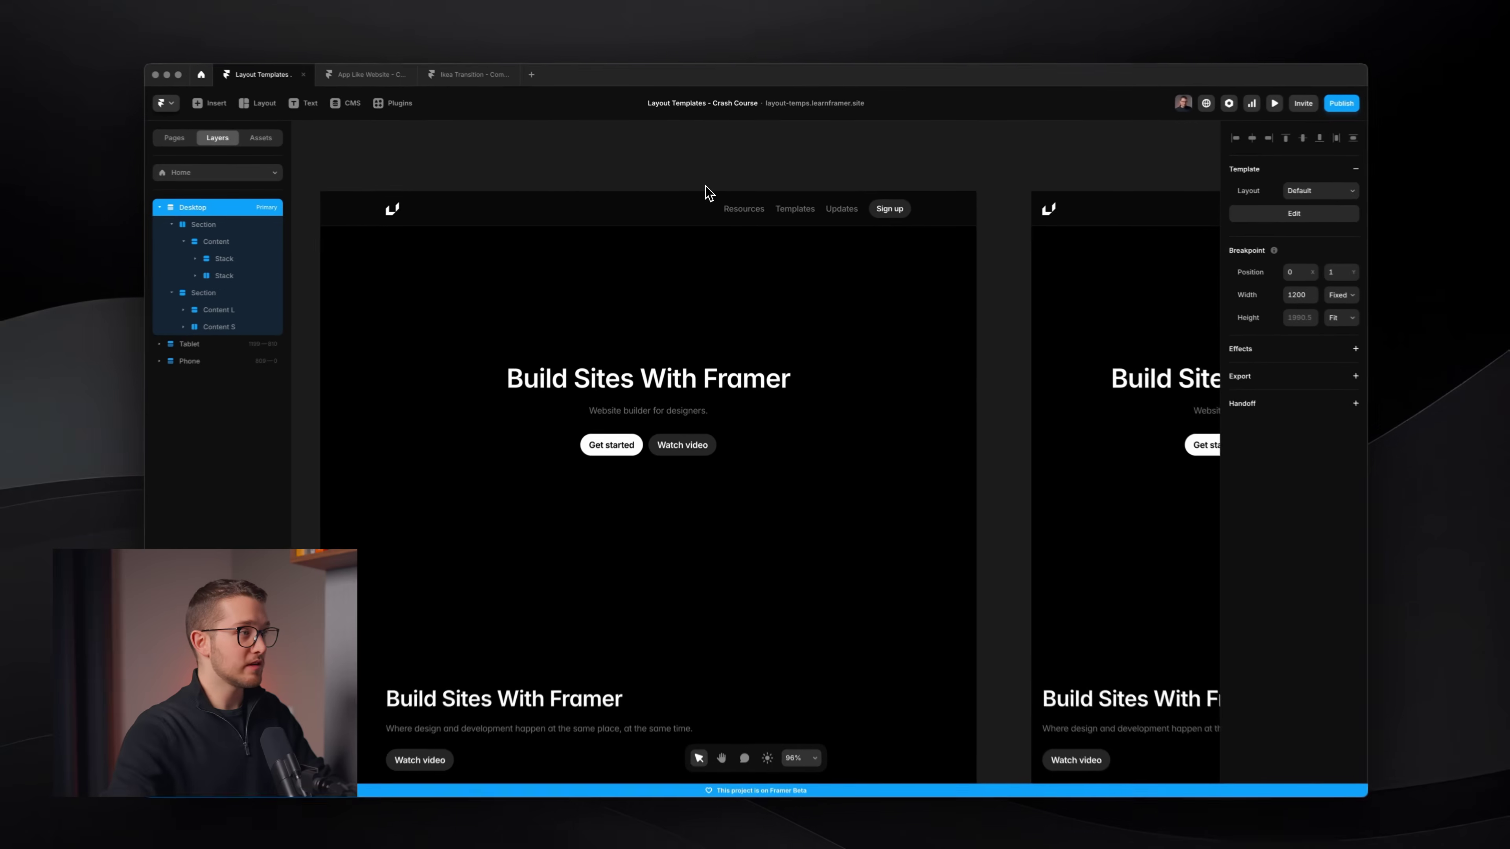
scroll(826, 392, "down", 10)
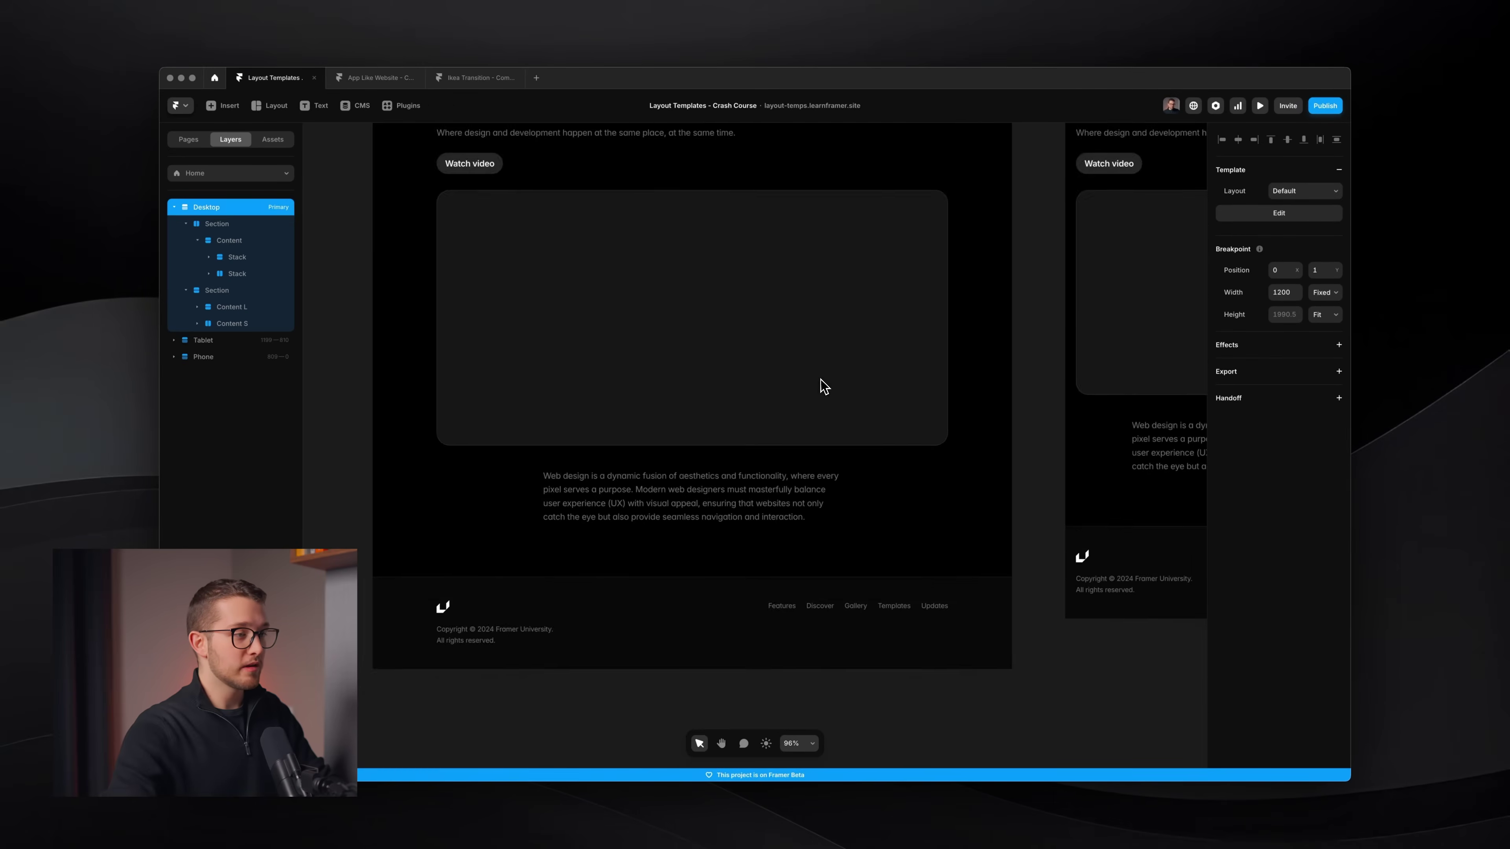
scroll(823, 387, "down", 4)
scroll(604, 503, "down", 5)
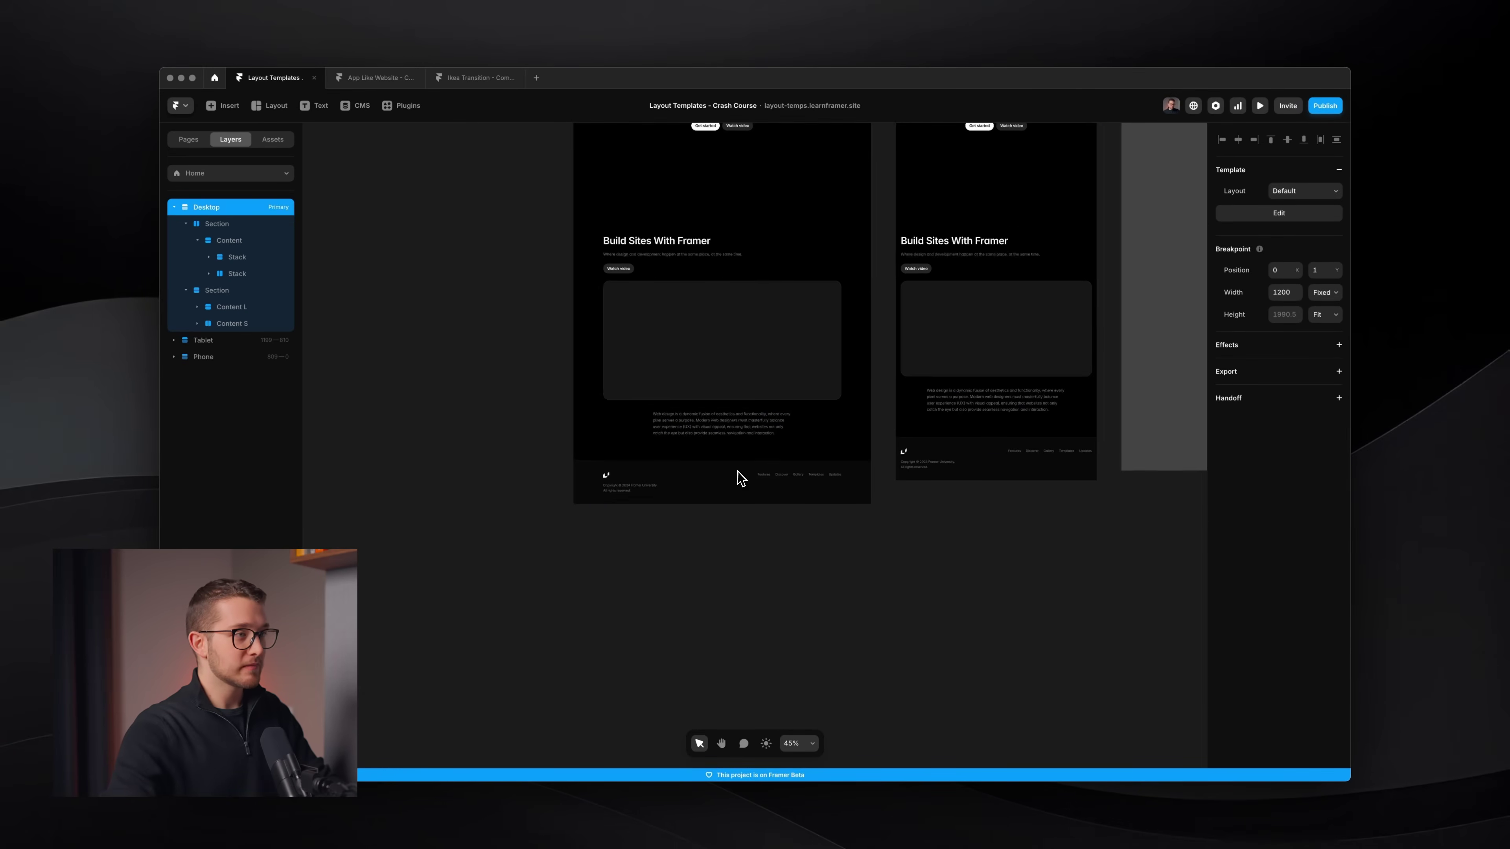
scroll(738, 475, "up", 5)
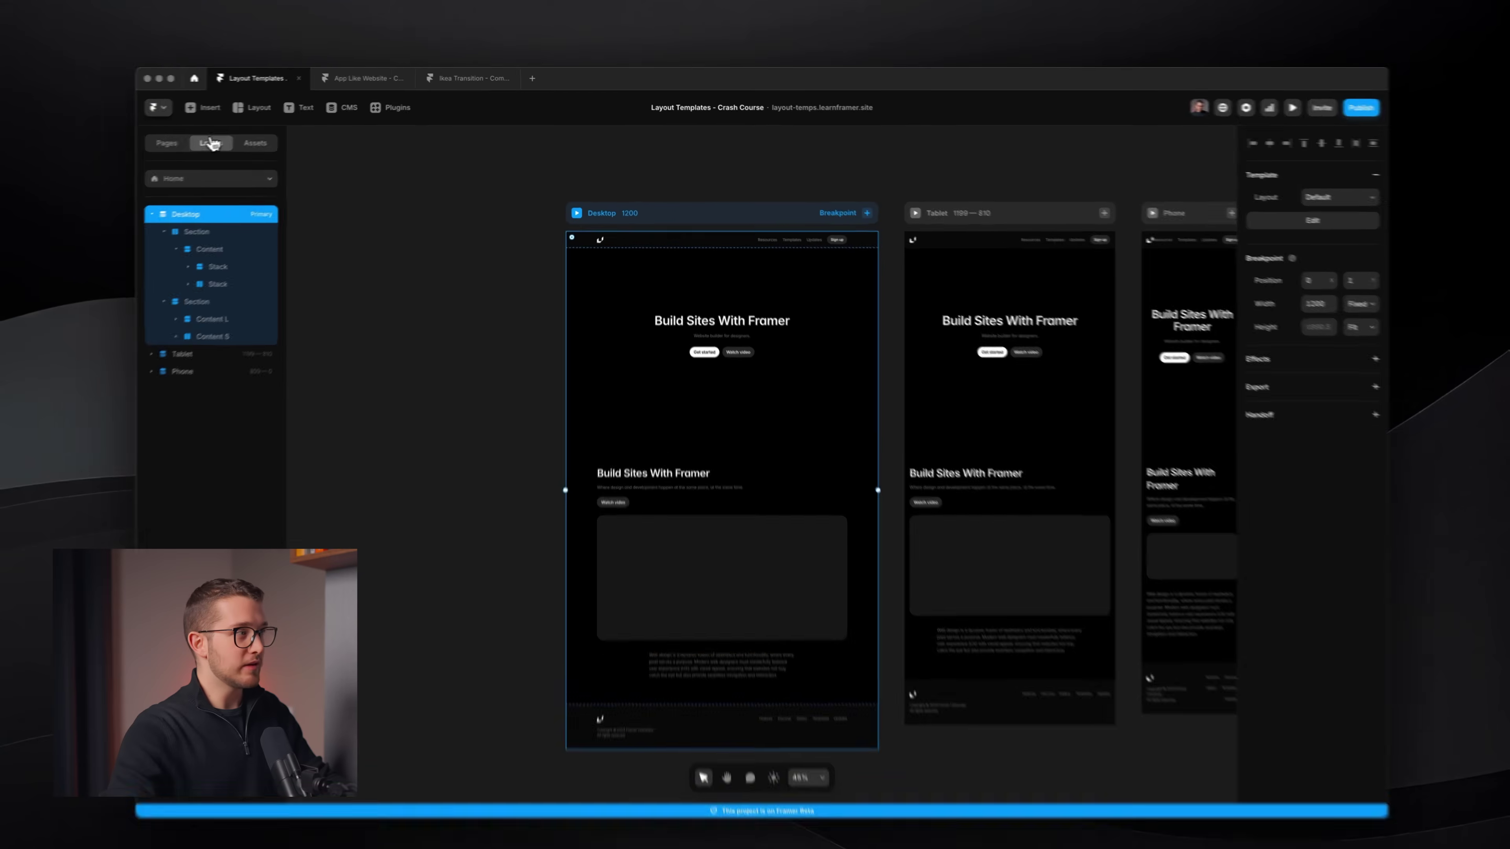
Open the /resources page to examine how the navigation and footer frame its content, and return to the Home page
left_click(189, 140)
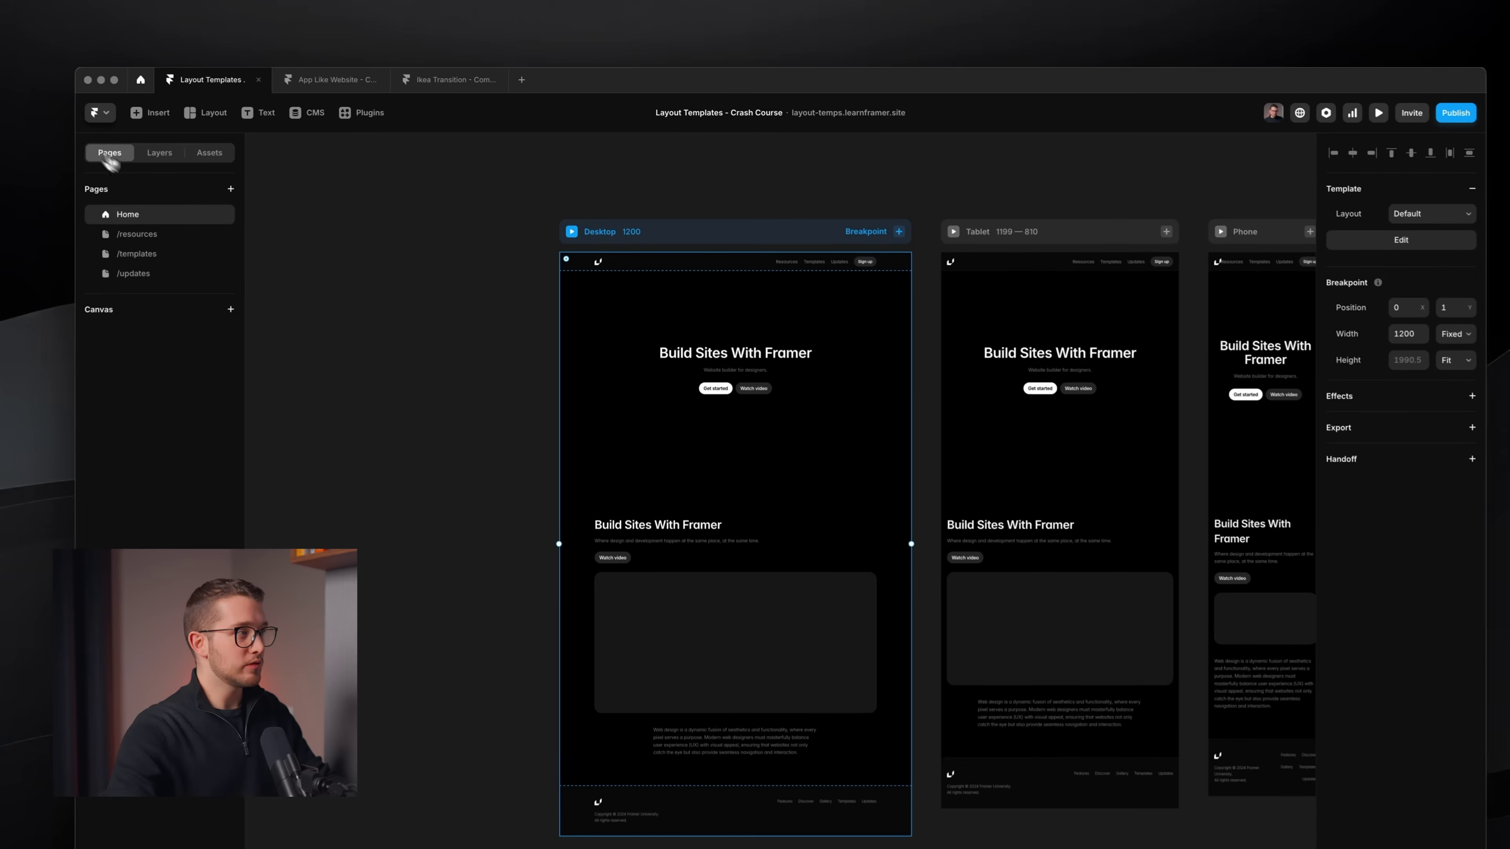
left_click(169, 243)
scroll(590, 405, "down", 5)
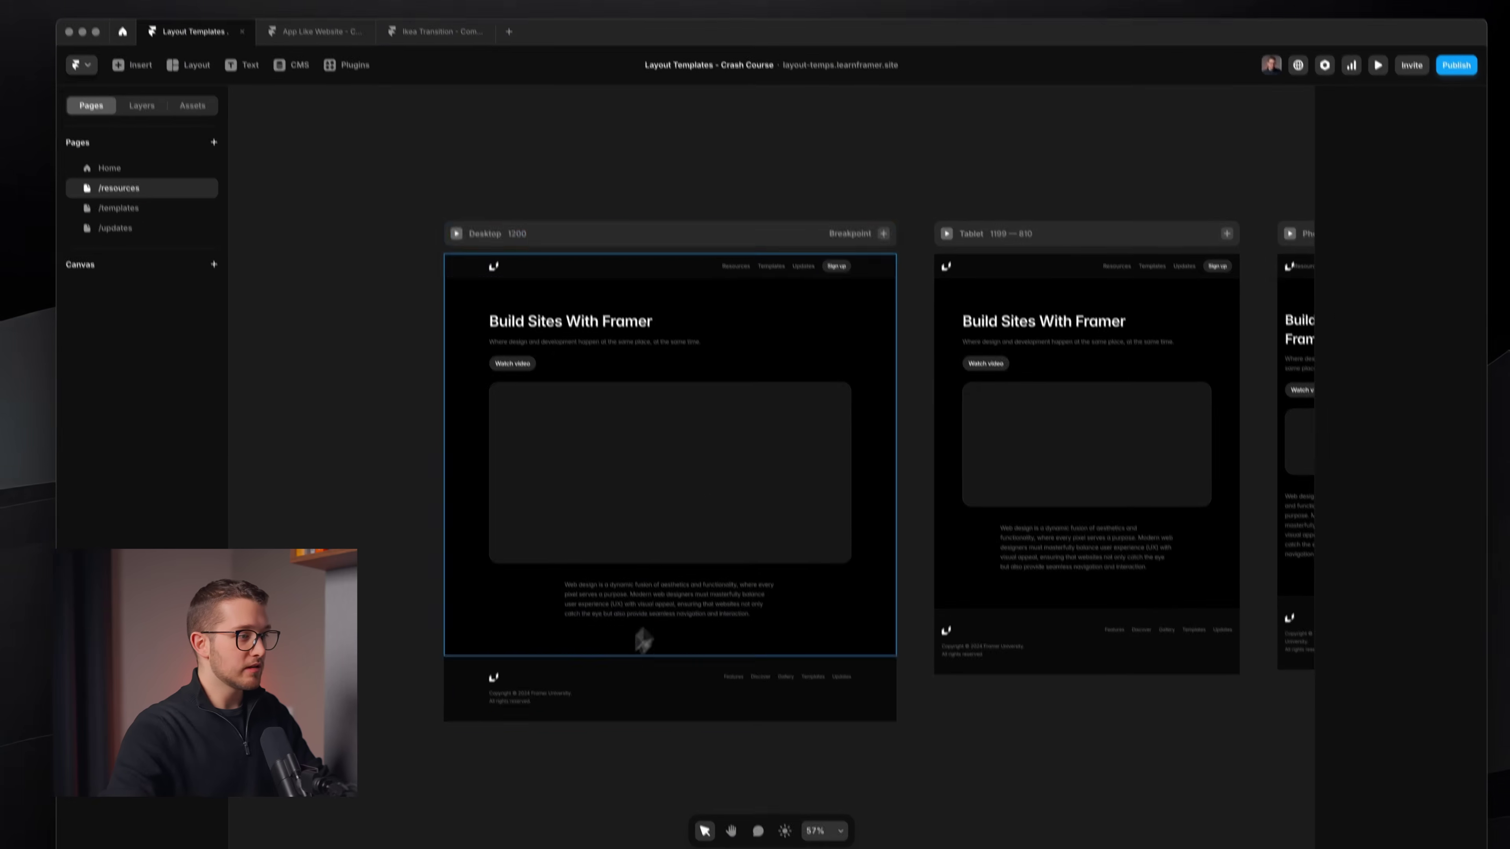
left_click(604, 690)
left_click(680, 151)
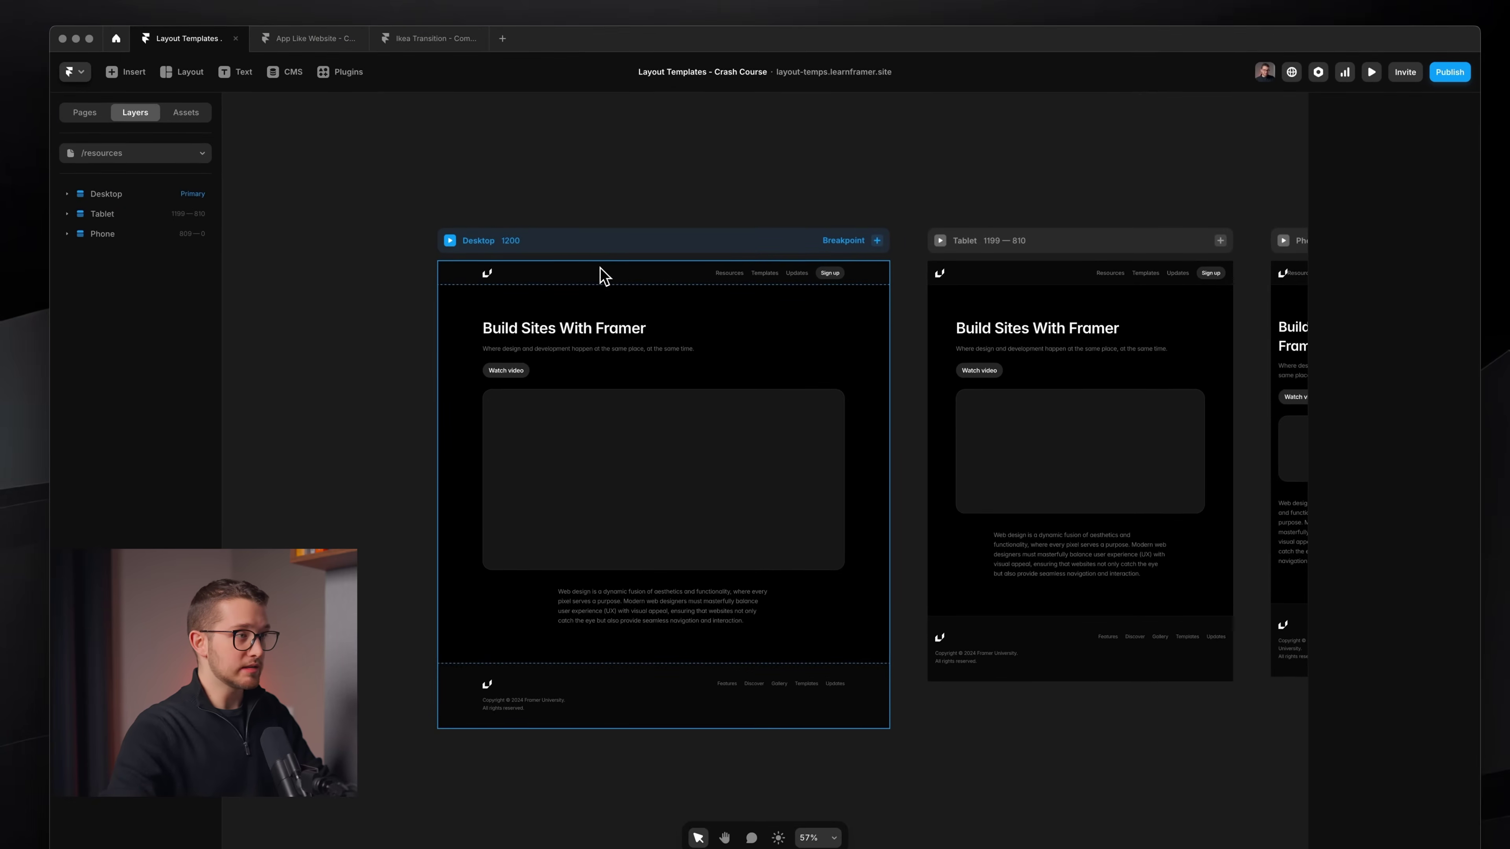
left_click(605, 275)
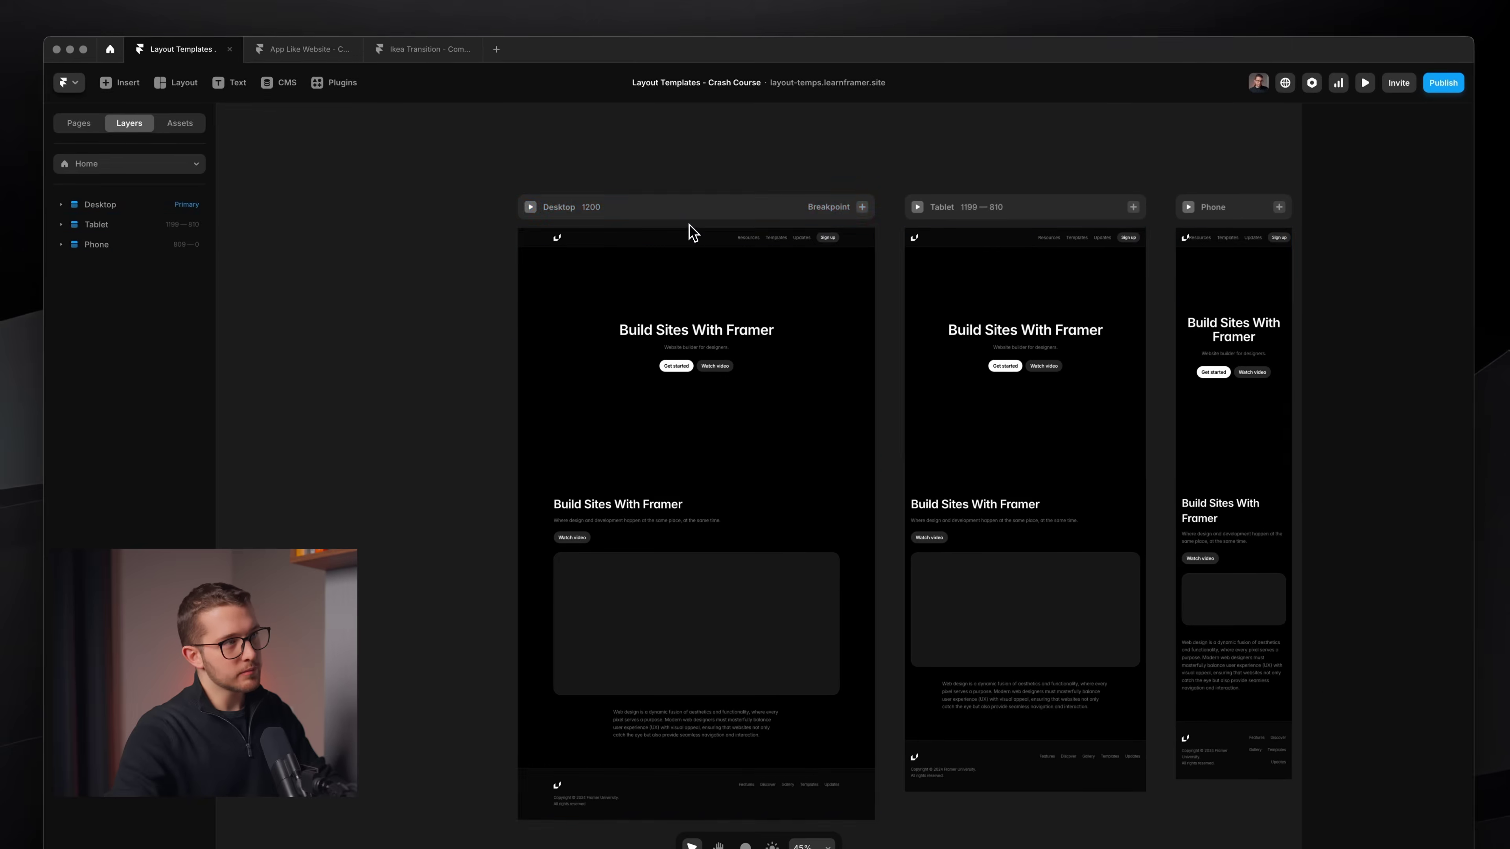
Remove the layout template from the Home page's Desktop breakpoint, and undo the removal
left_click(691, 229)
scroll(693, 226, "up", 3)
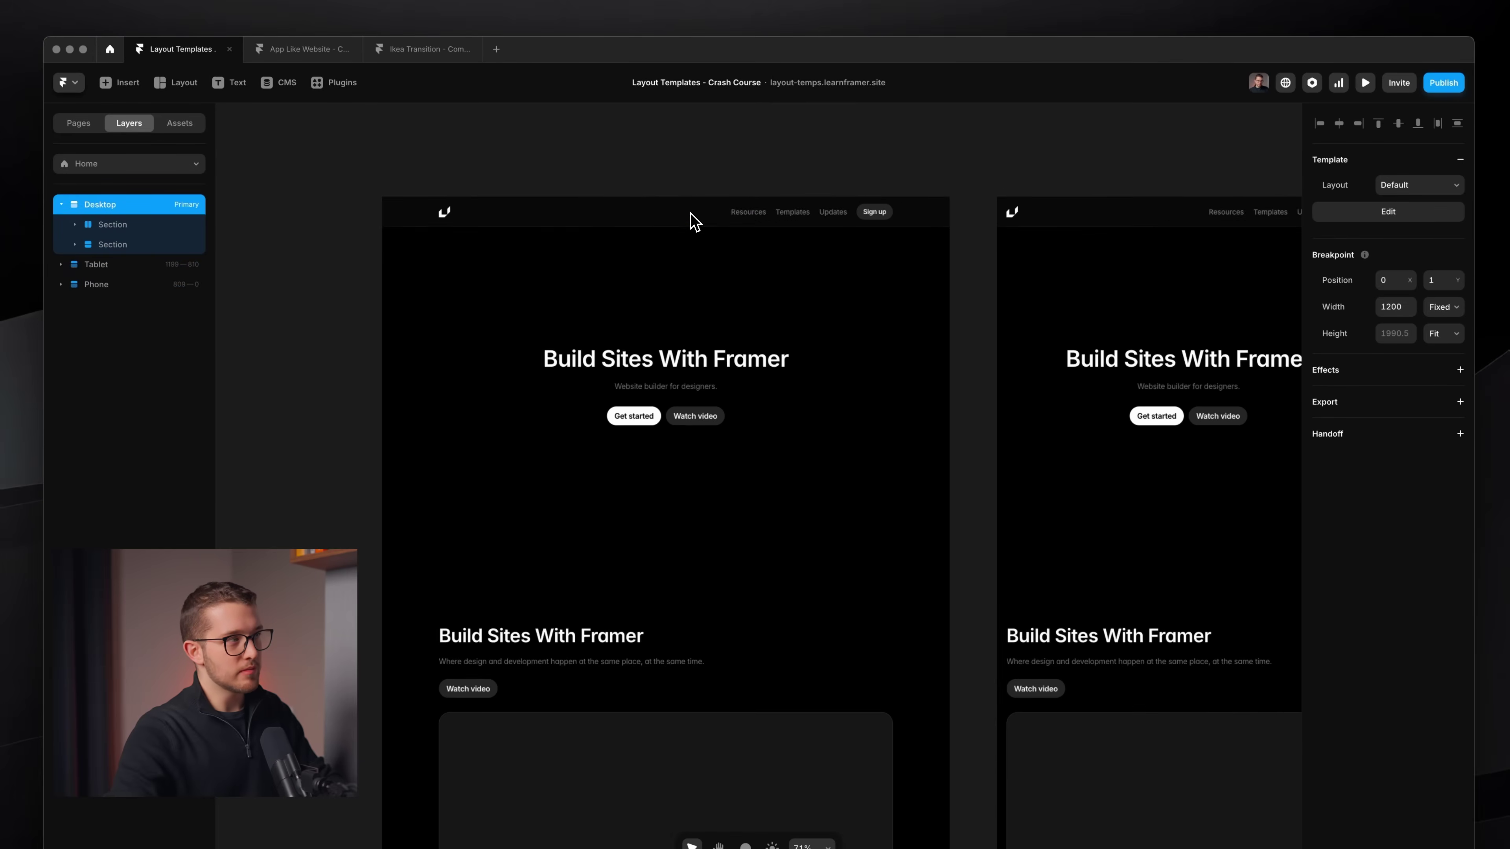
scroll(693, 220, "up", 1)
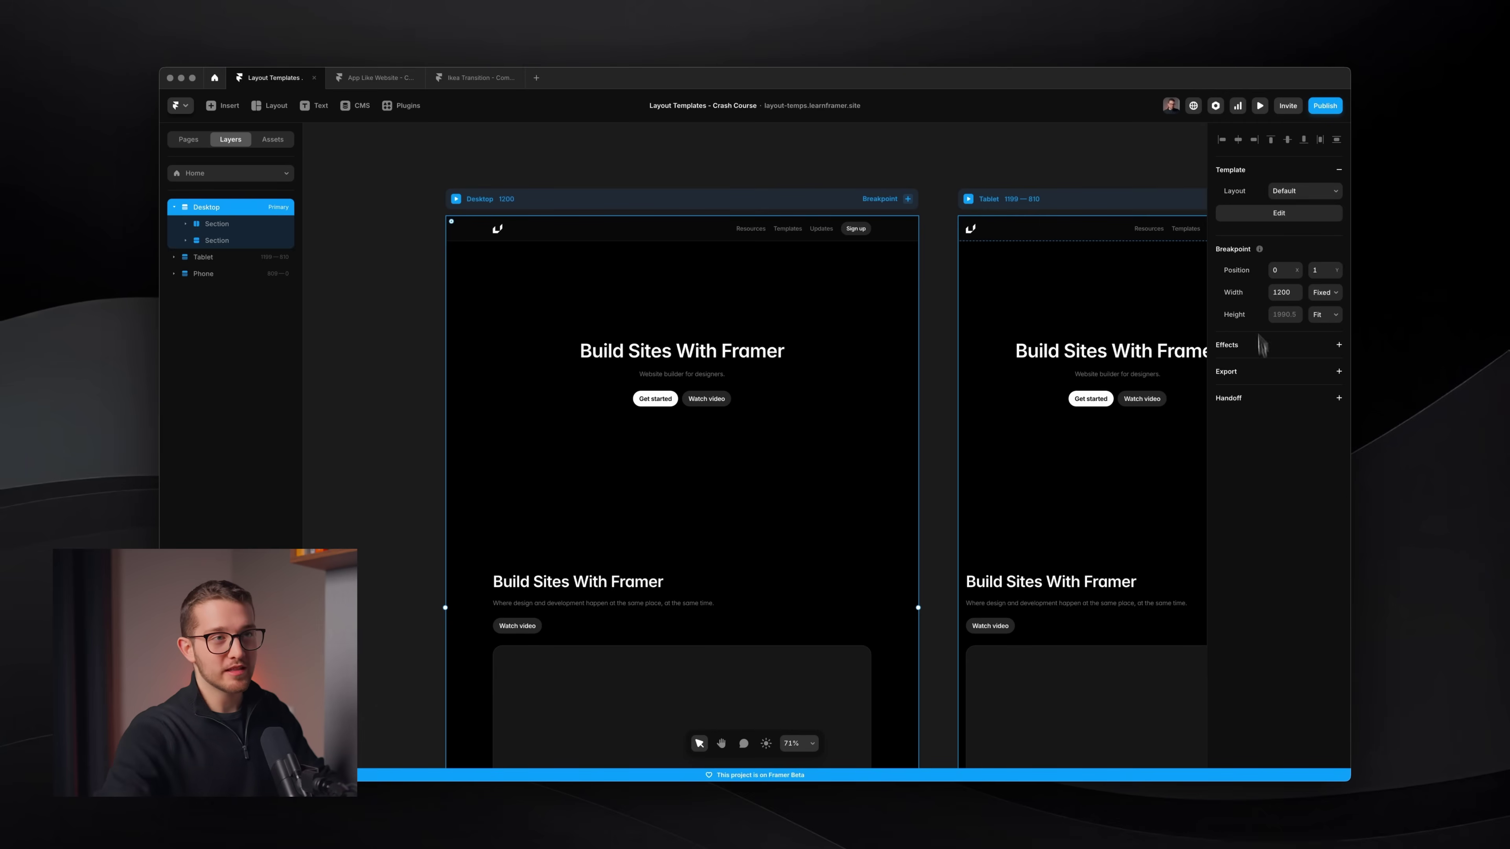
left_click(1339, 171)
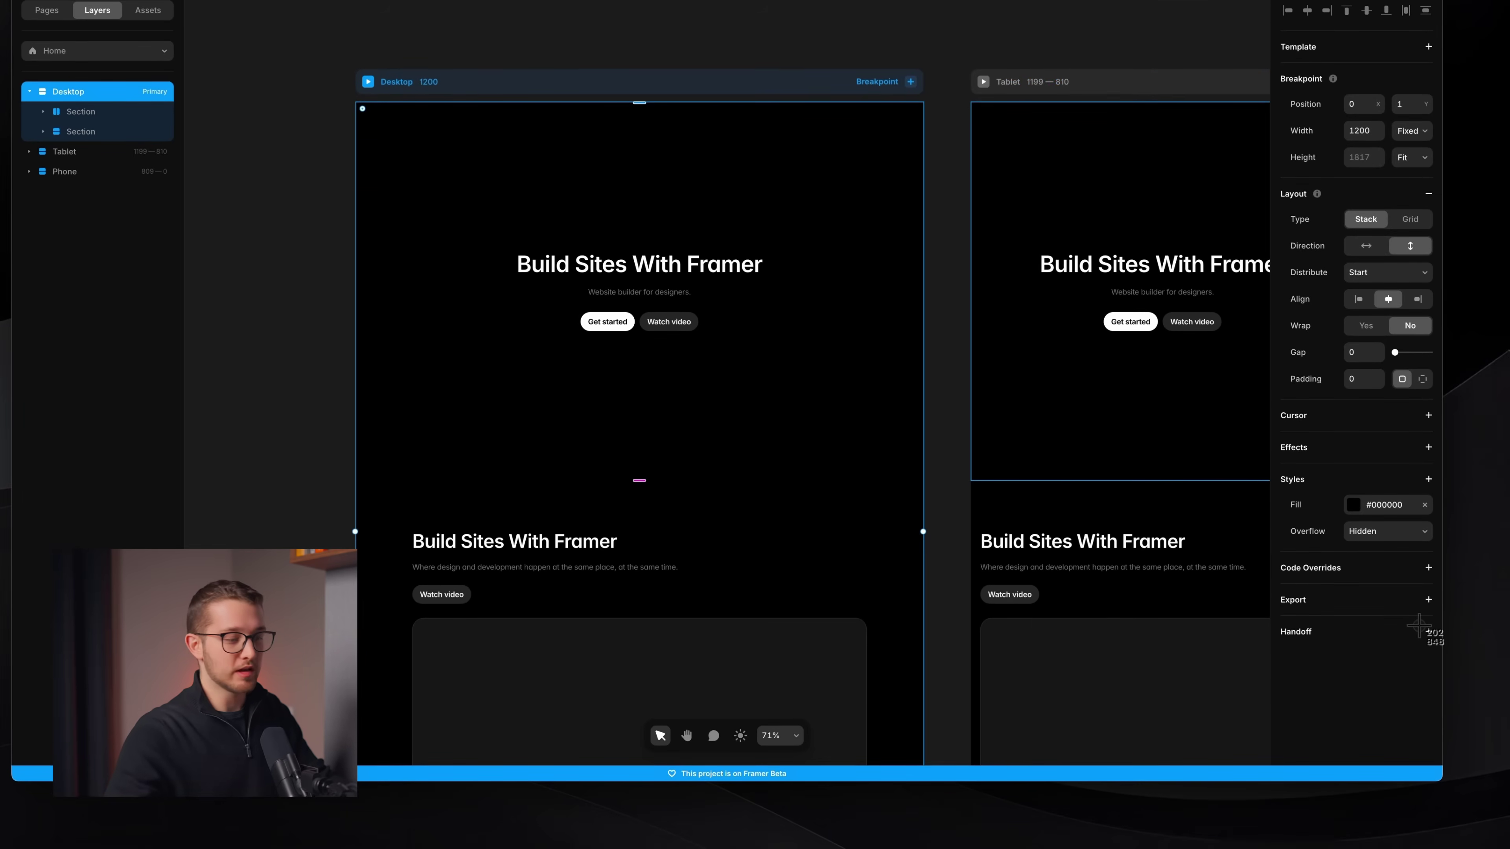
key("ctrl+z")
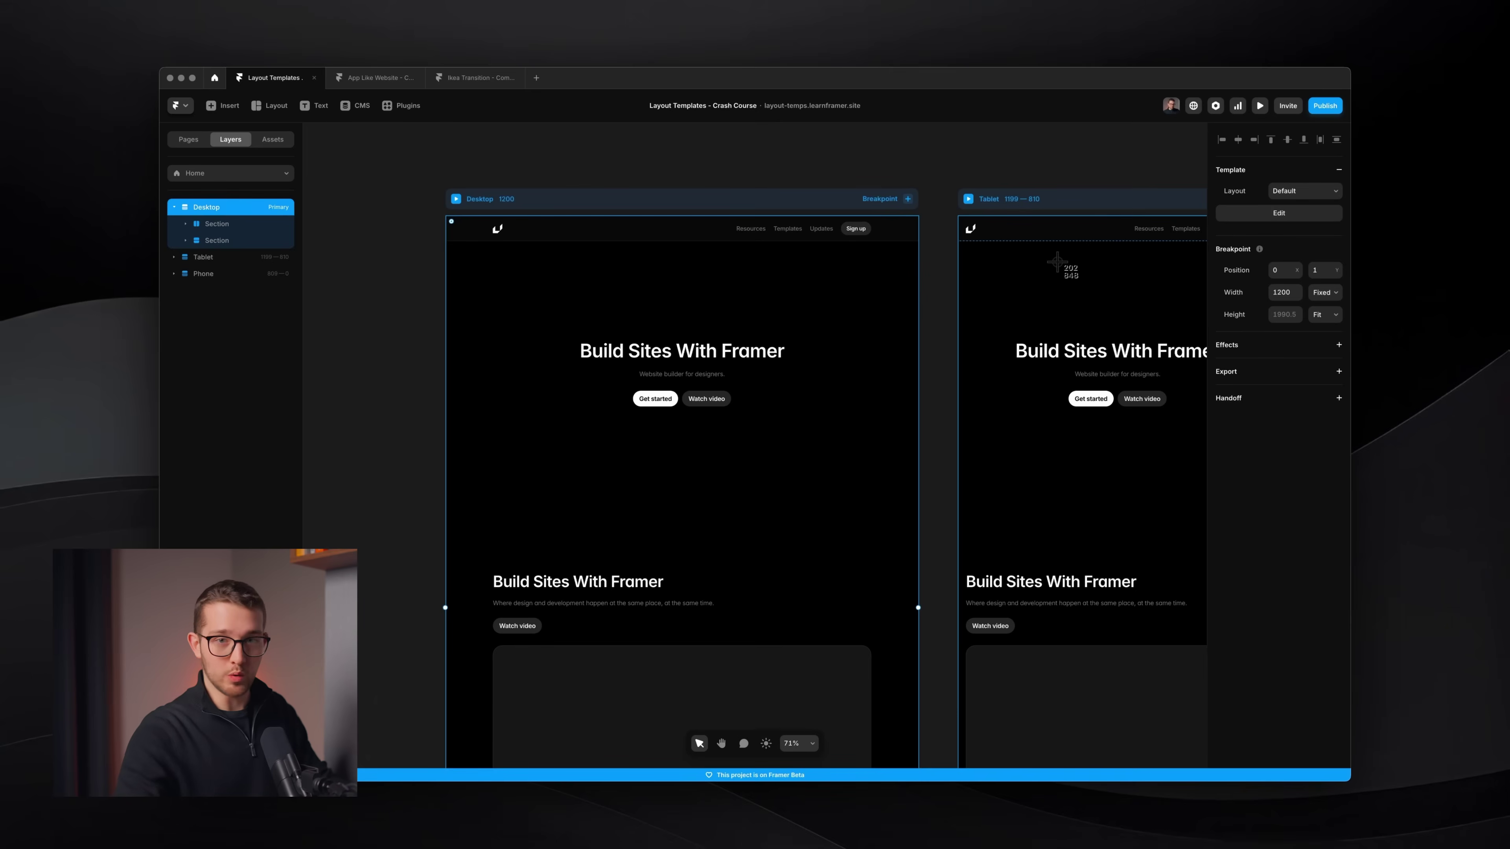
Open the Default layout template for editing and examine its Desktop breakpoint's gap and fill settings
left_click(1267, 220)
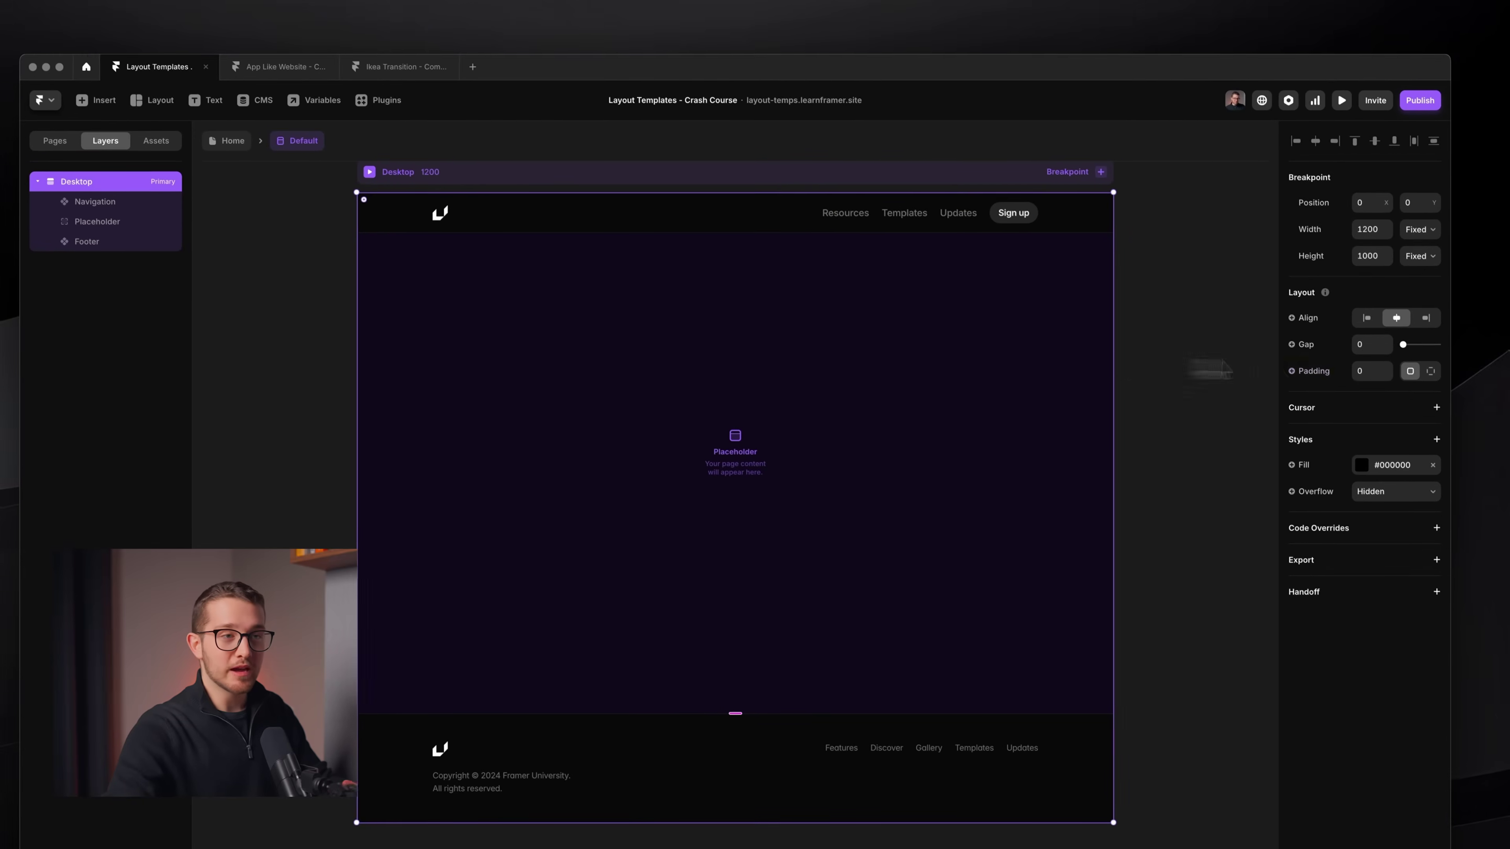
mouse_move(1395, 322)
left_mouse_down()
mouse_move(1414, 322)
mouse_move(1382, 321)
left_mouse_up()
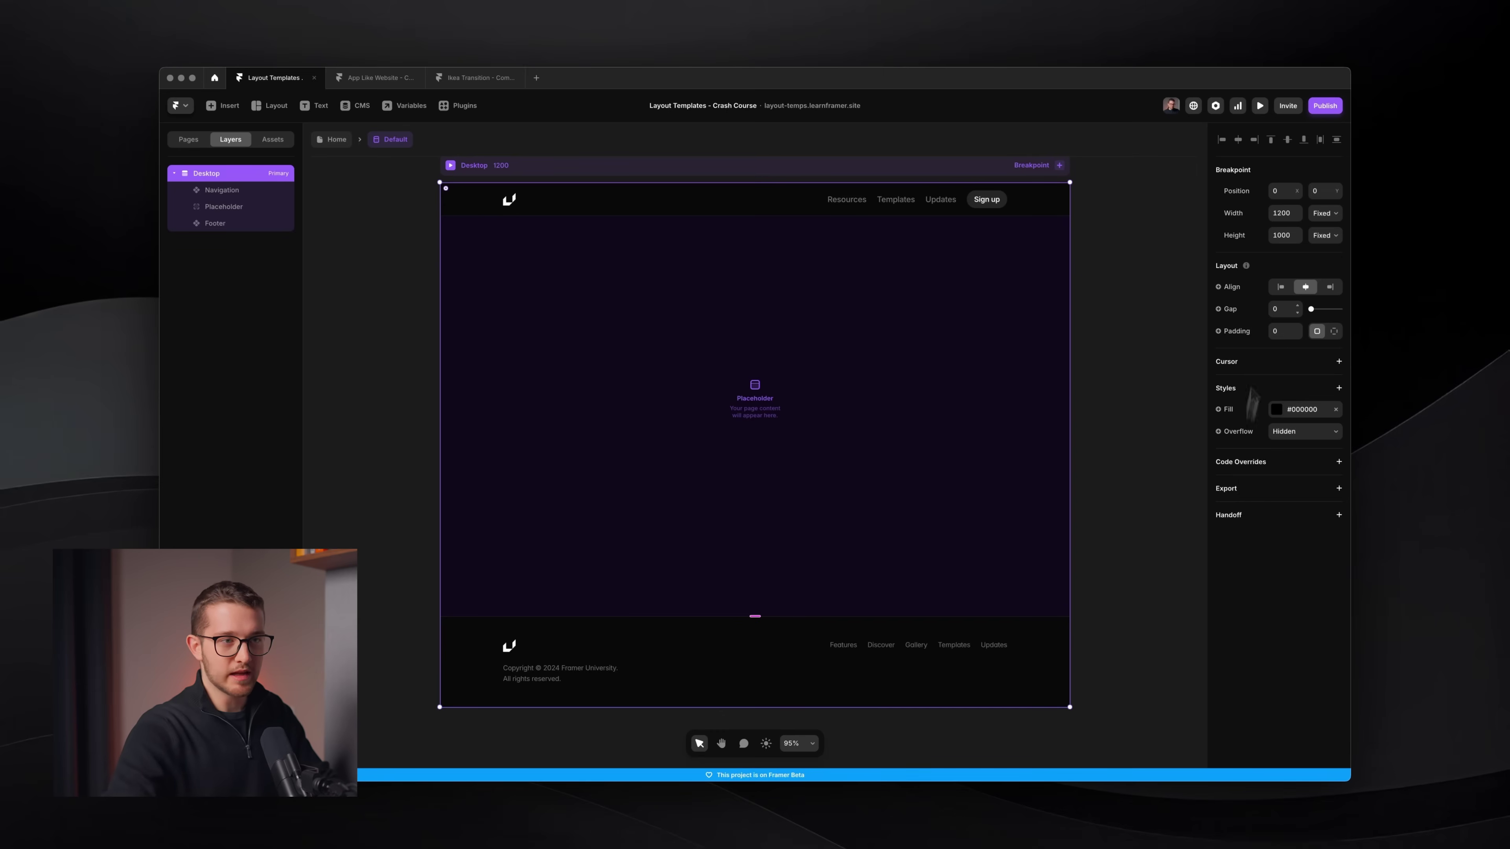
left_click(1290, 410)
left_click_drag(1112, 493, 1062, 458)
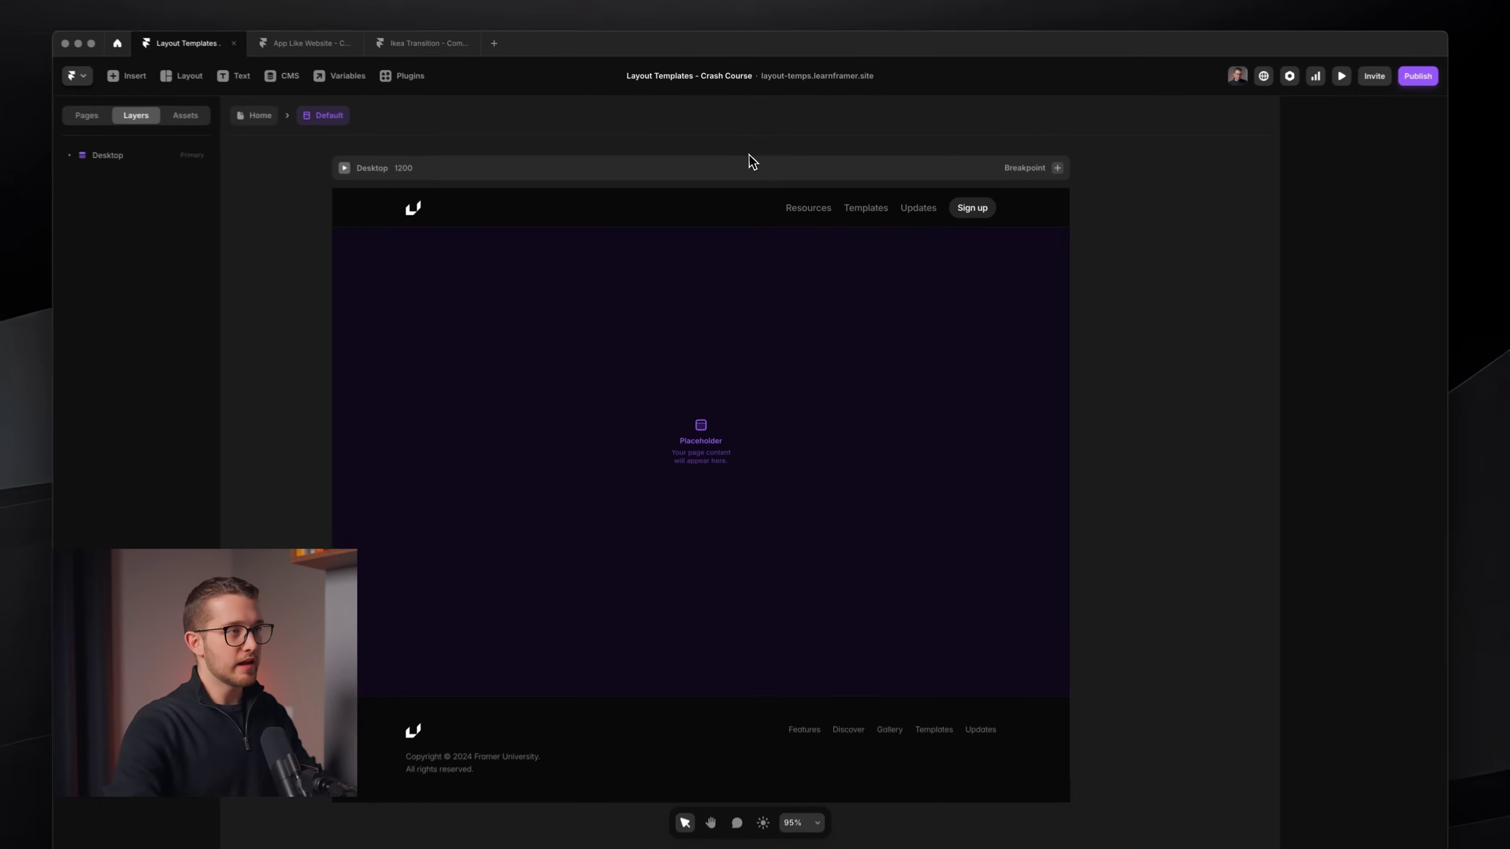
Resize the Default template's Desktop breakpoint to a height of 1112
left_click(752, 164)
scroll(748, 168, "down", 5)
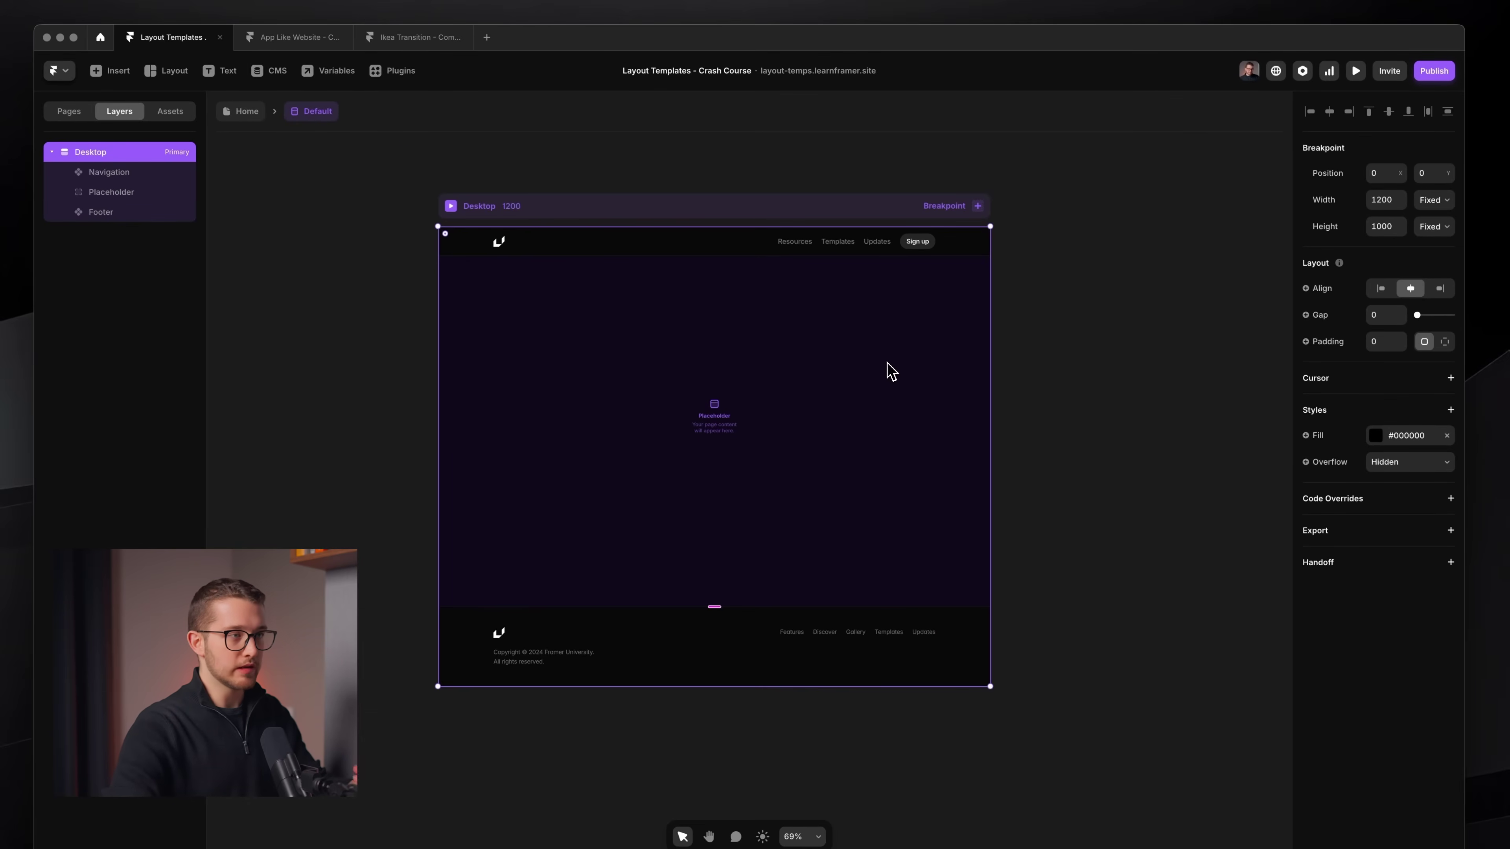
left_click_drag(809, 686, 823, 650)
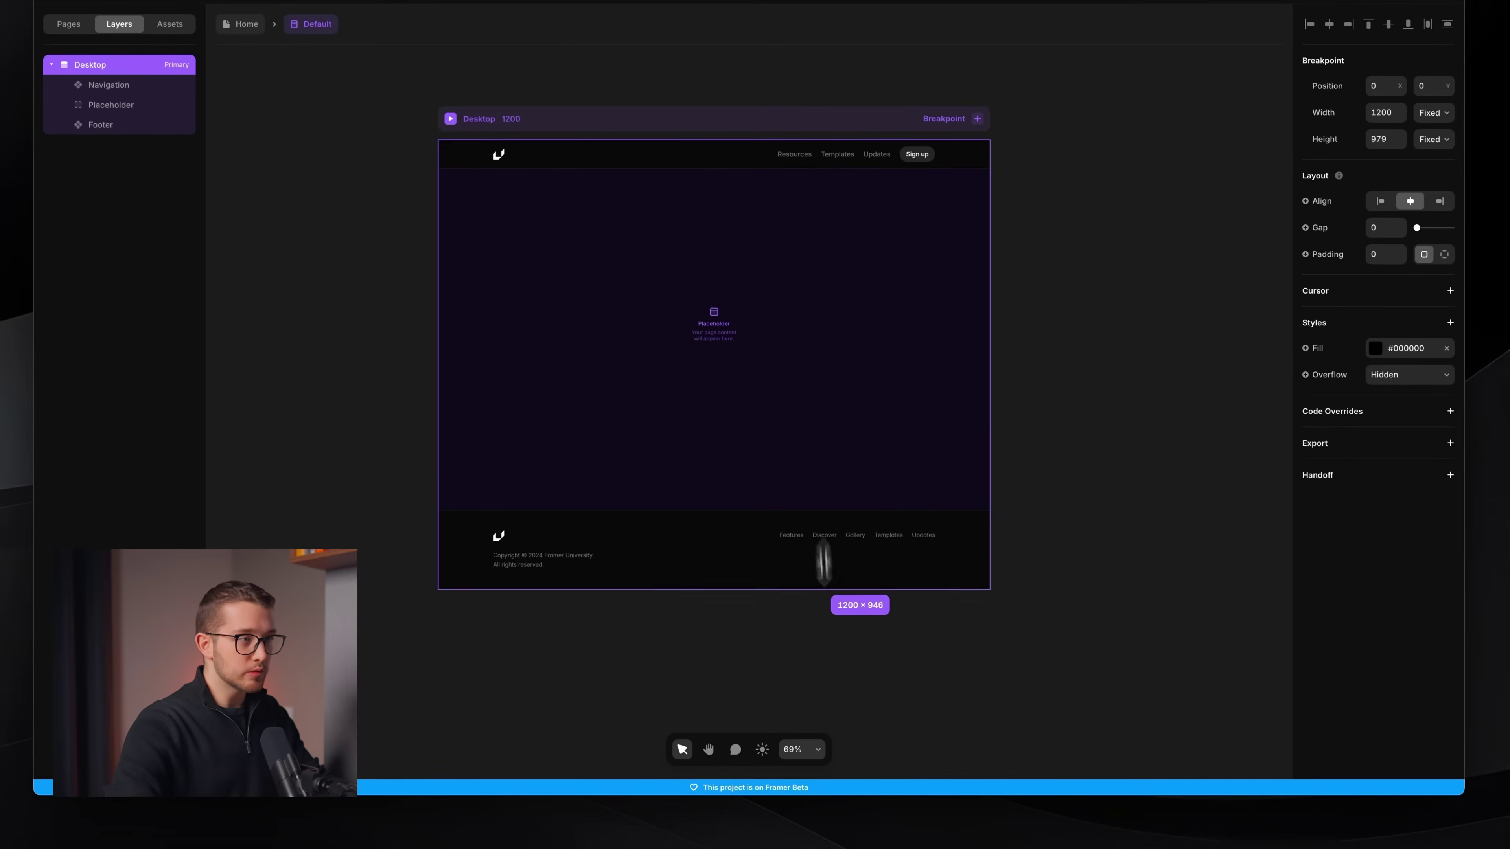
left_click_drag(823, 563, 842, 650)
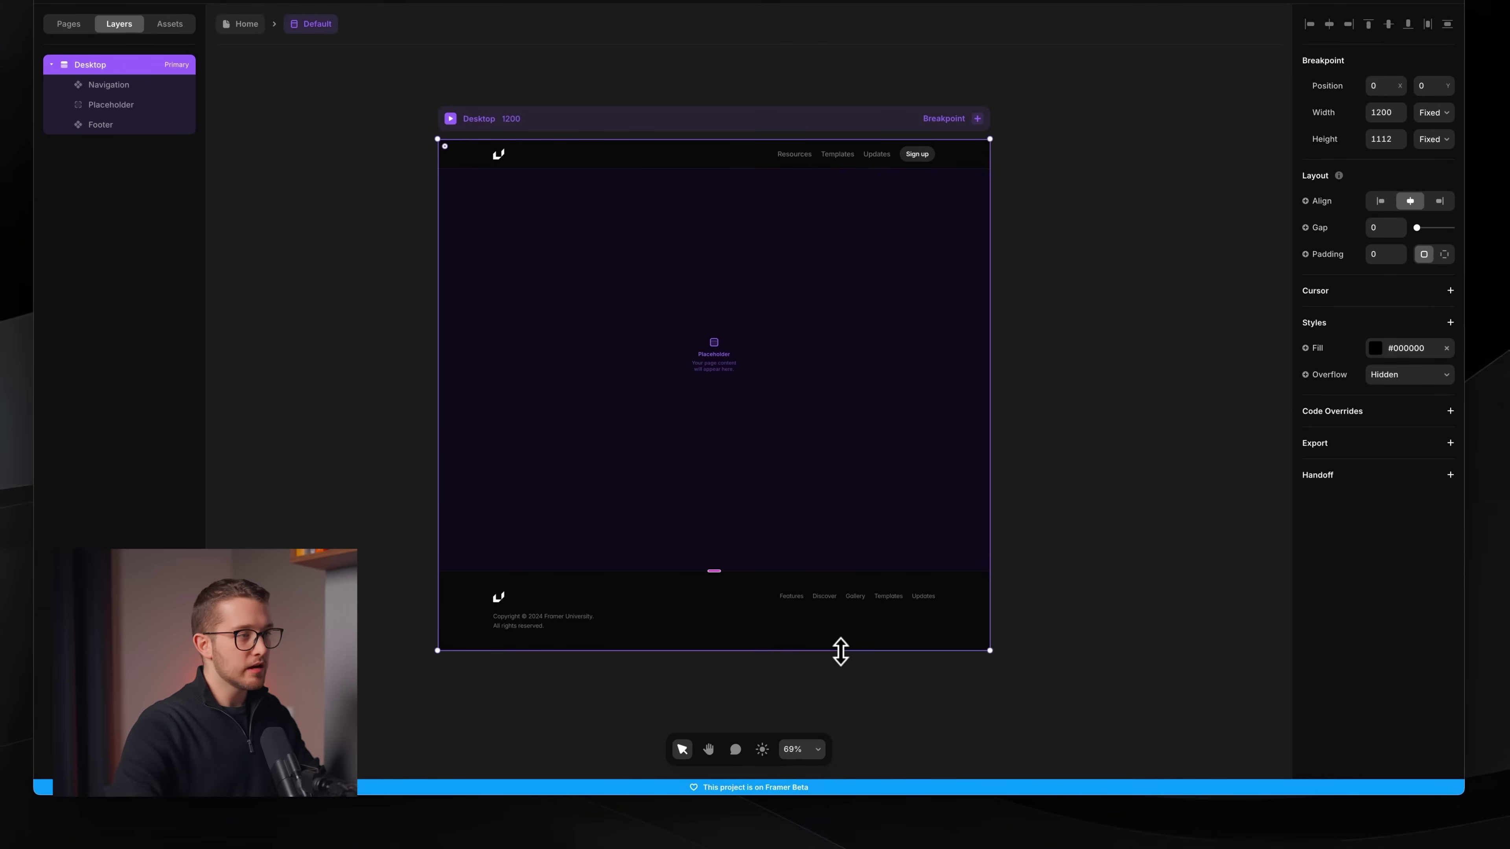
scroll(840, 652, "down", 1)
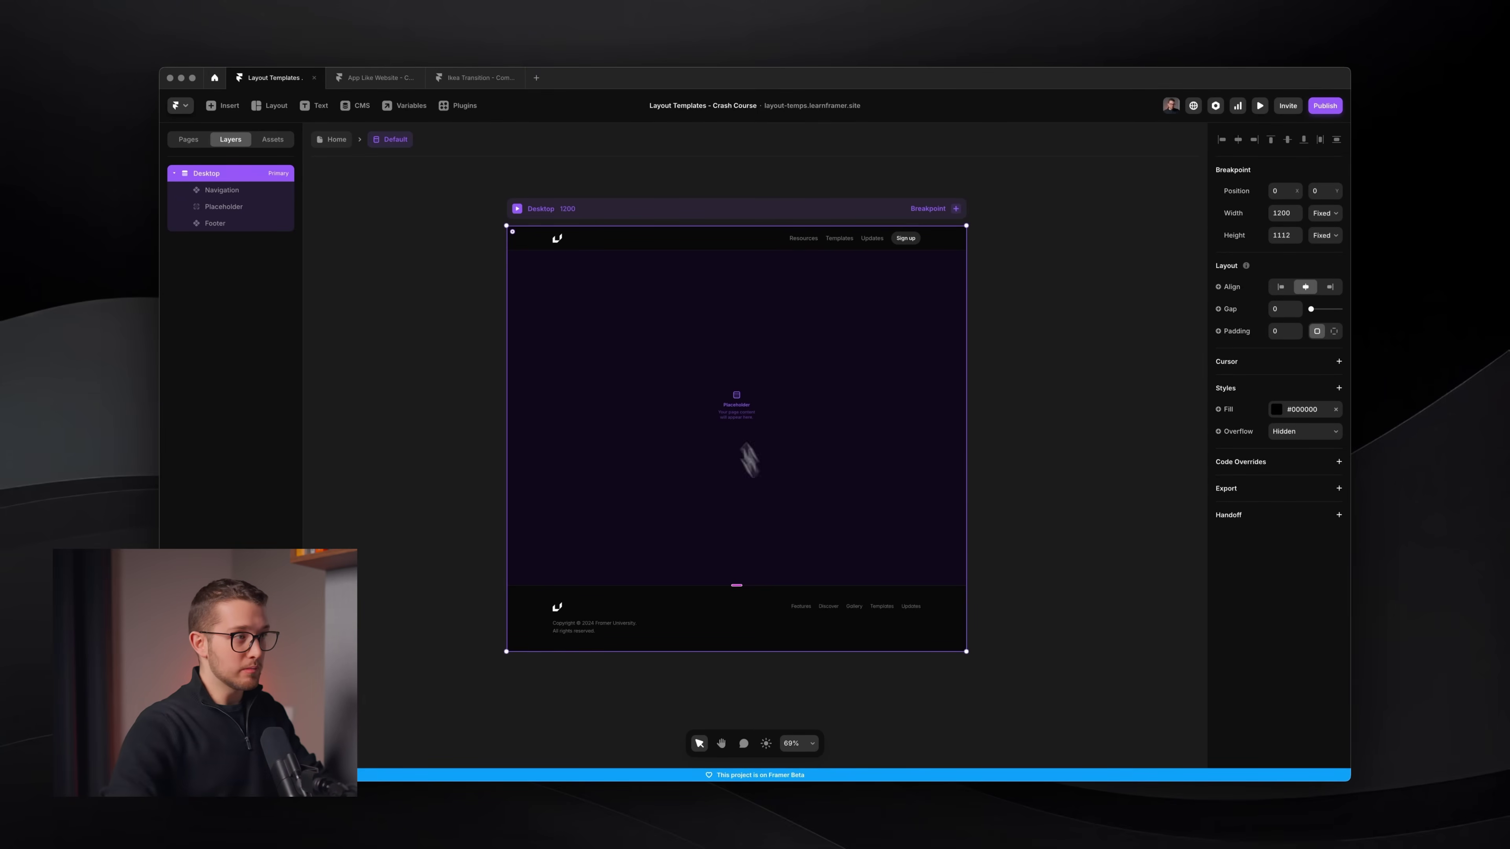
left_click_drag(511, 247, 962, 416)
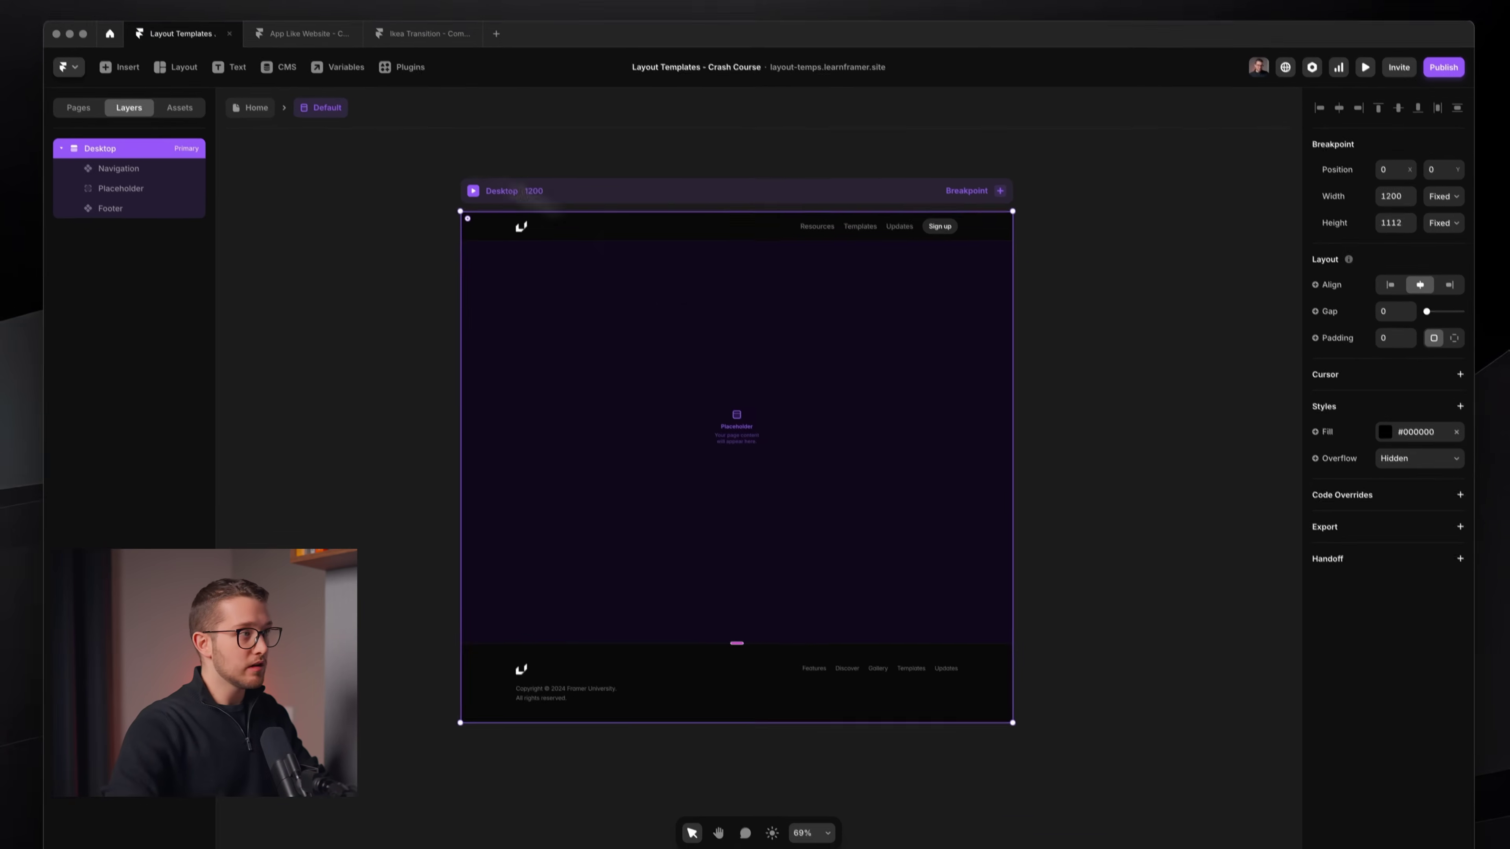
Return to the Home page and examine the Desktop breakpoint's overall height against its content and footer
left_click(254, 106)
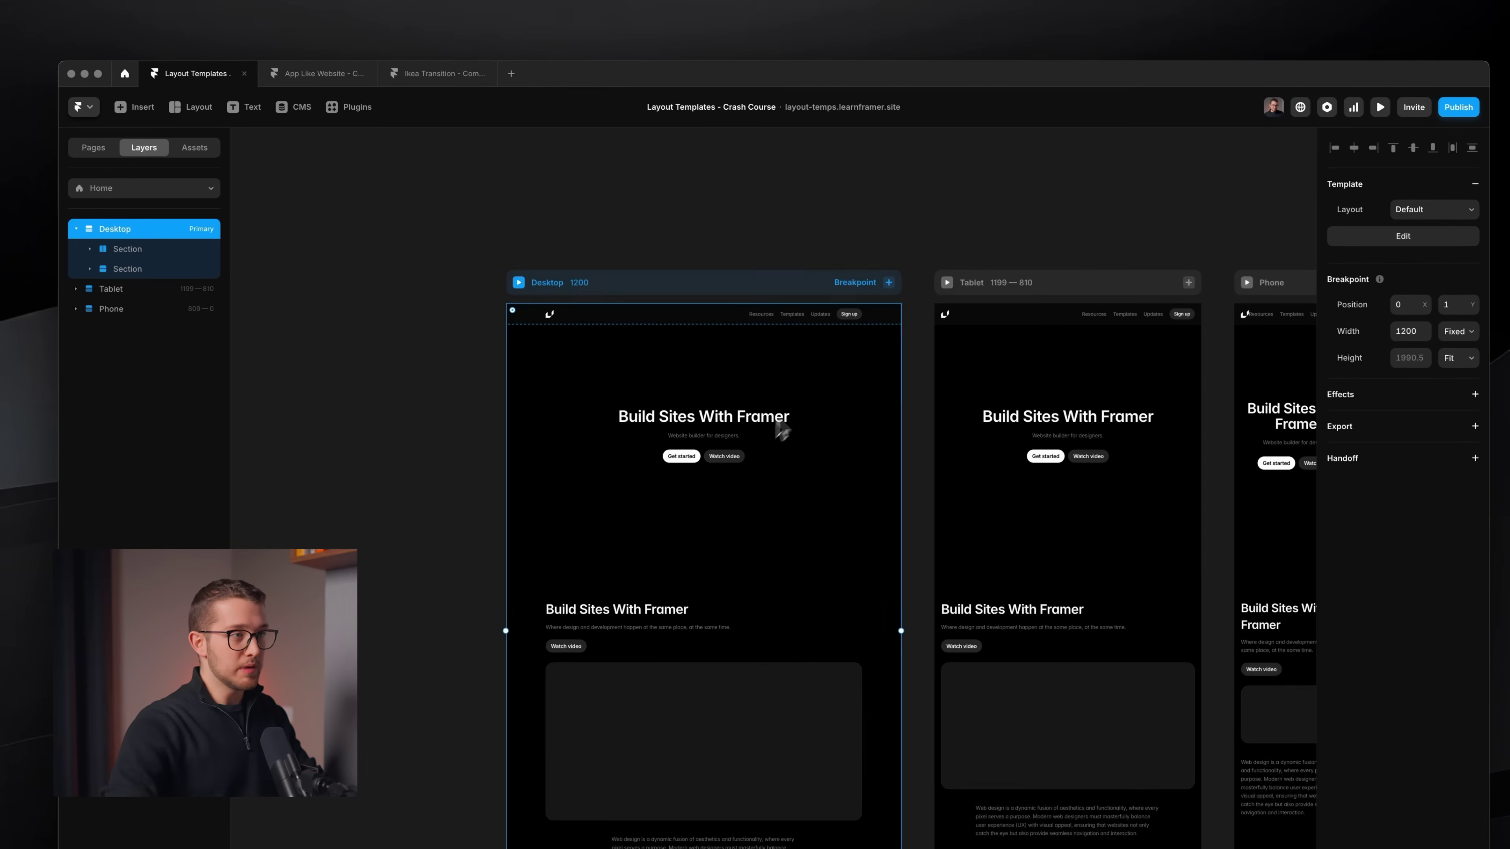
scroll(782, 430, "down", 3)
scroll(792, 414, "down", 2)
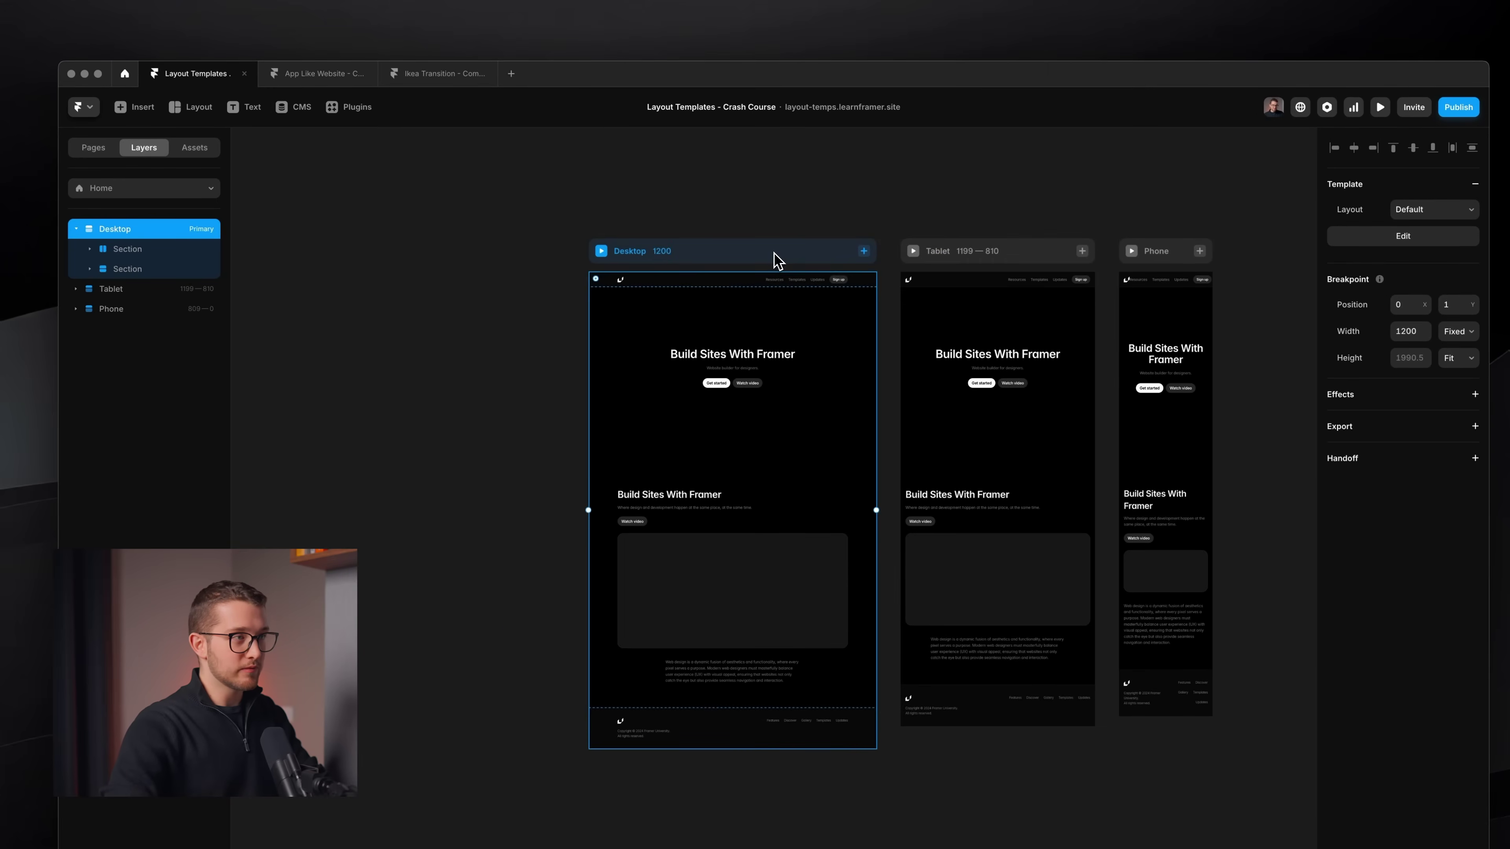
scroll(776, 258, "down", 2)
scroll(777, 262, "up", 2)
scroll(701, 273, "down", 2)
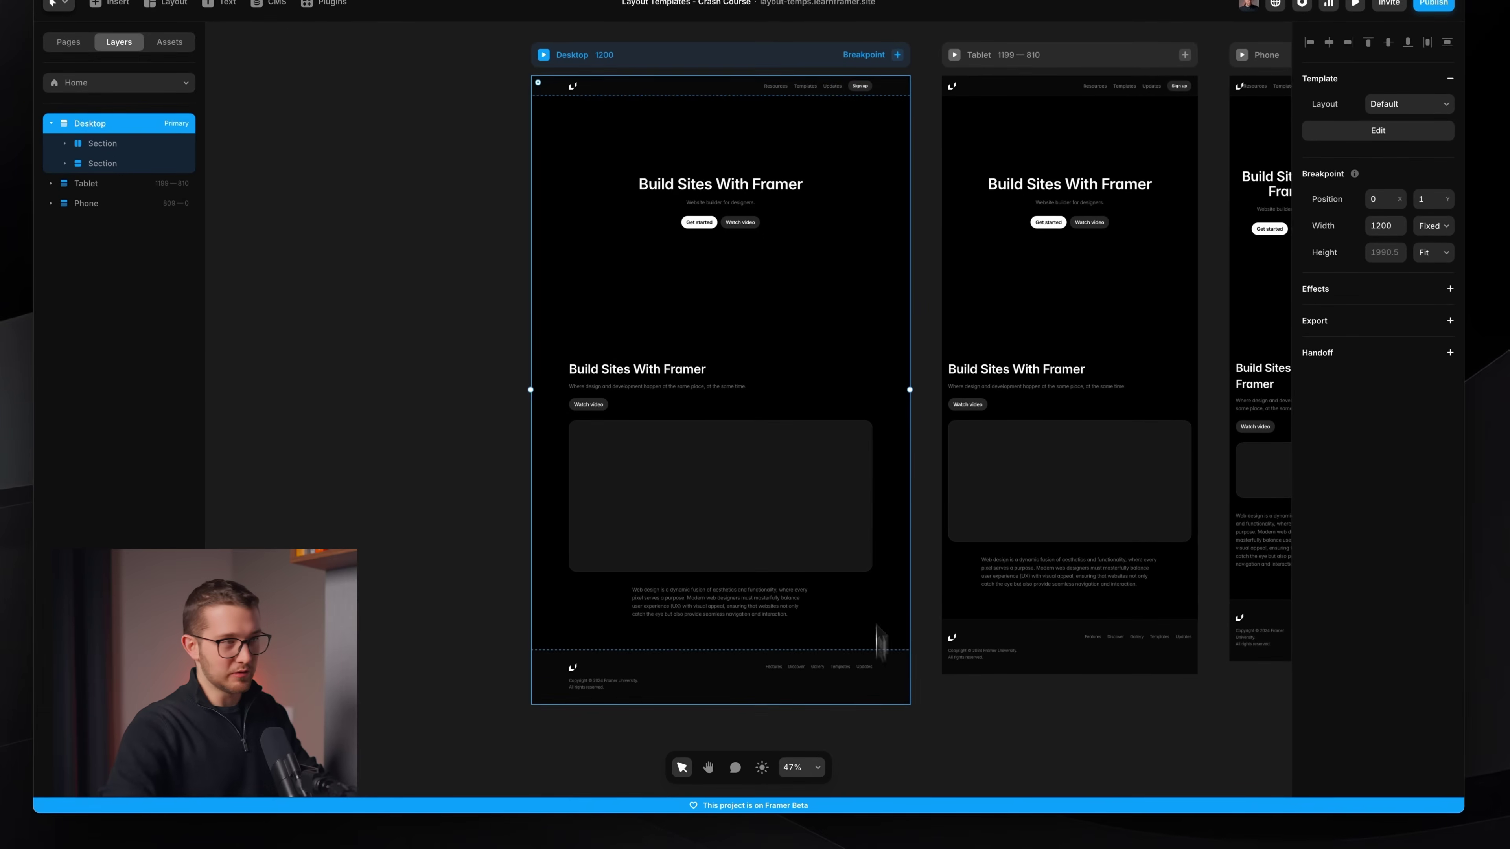
Open the Default layout template for editing and set its Desktop breakpoint's height to 1000
double_click(770, 86)
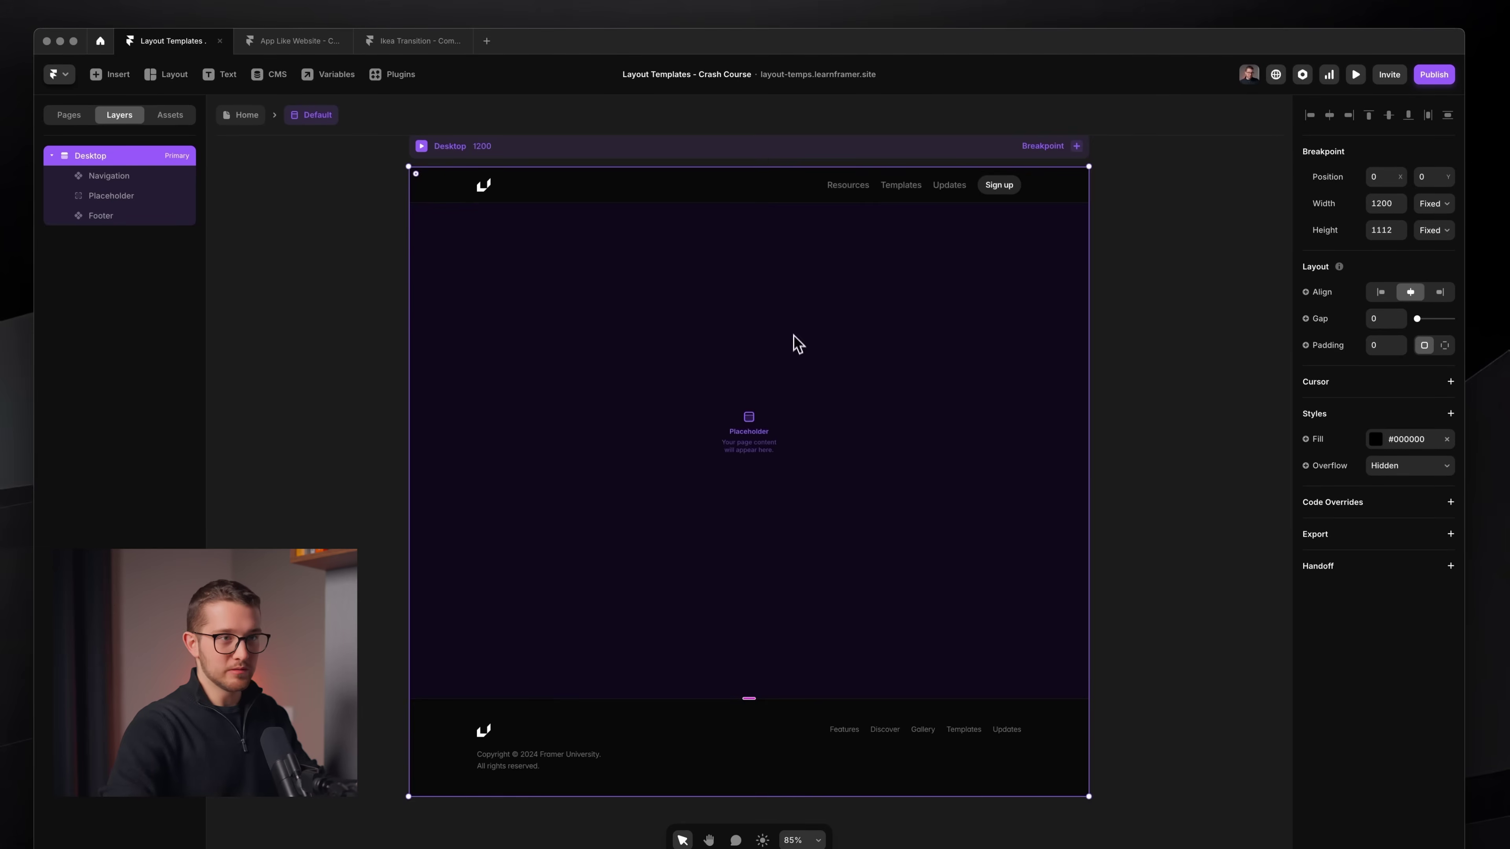
scroll(797, 344, "down", 3)
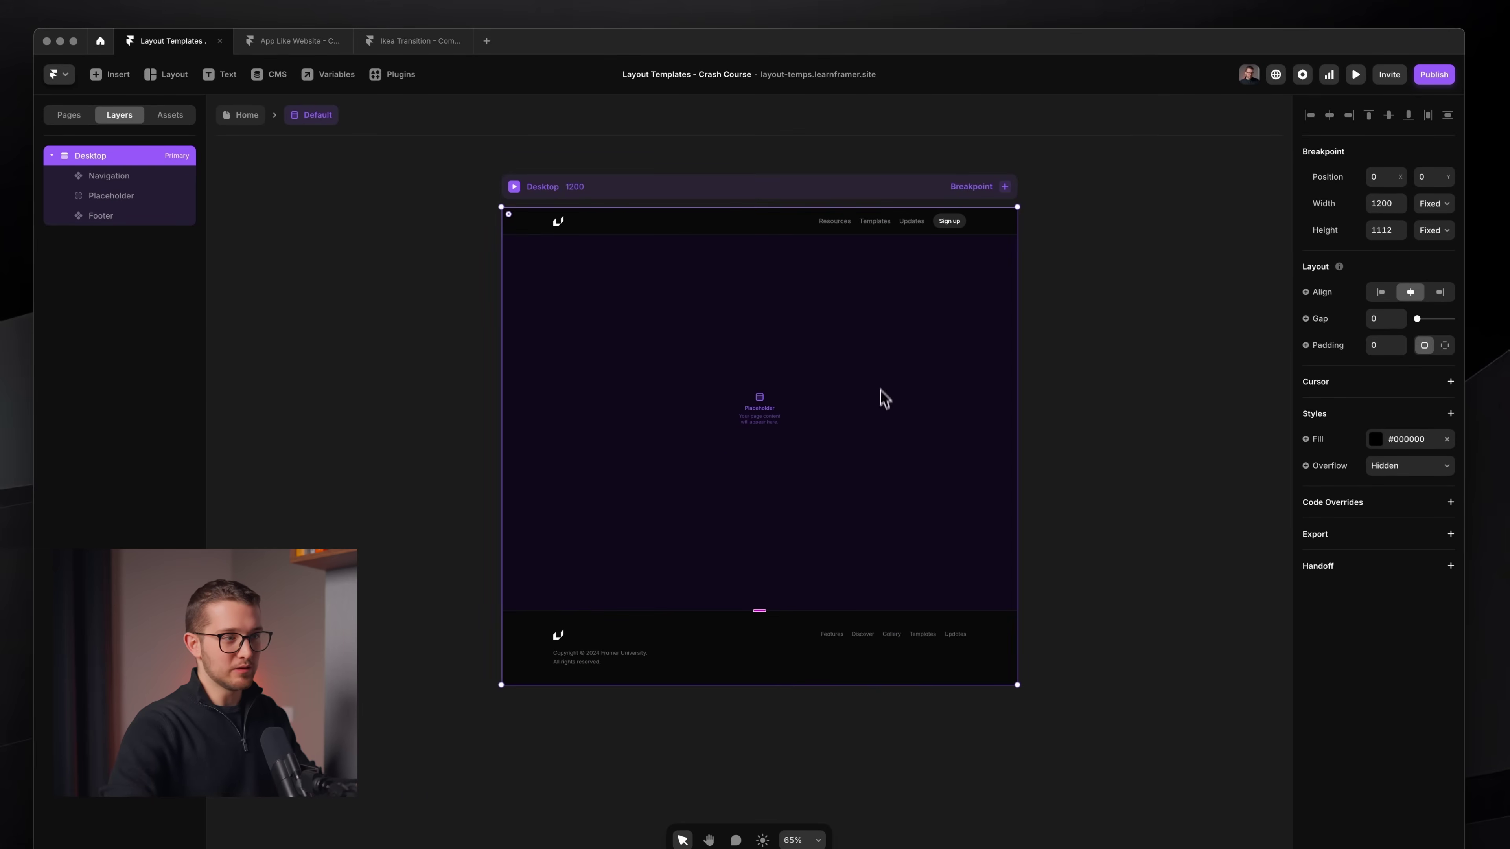
left_click_drag(847, 684, 857, 603)
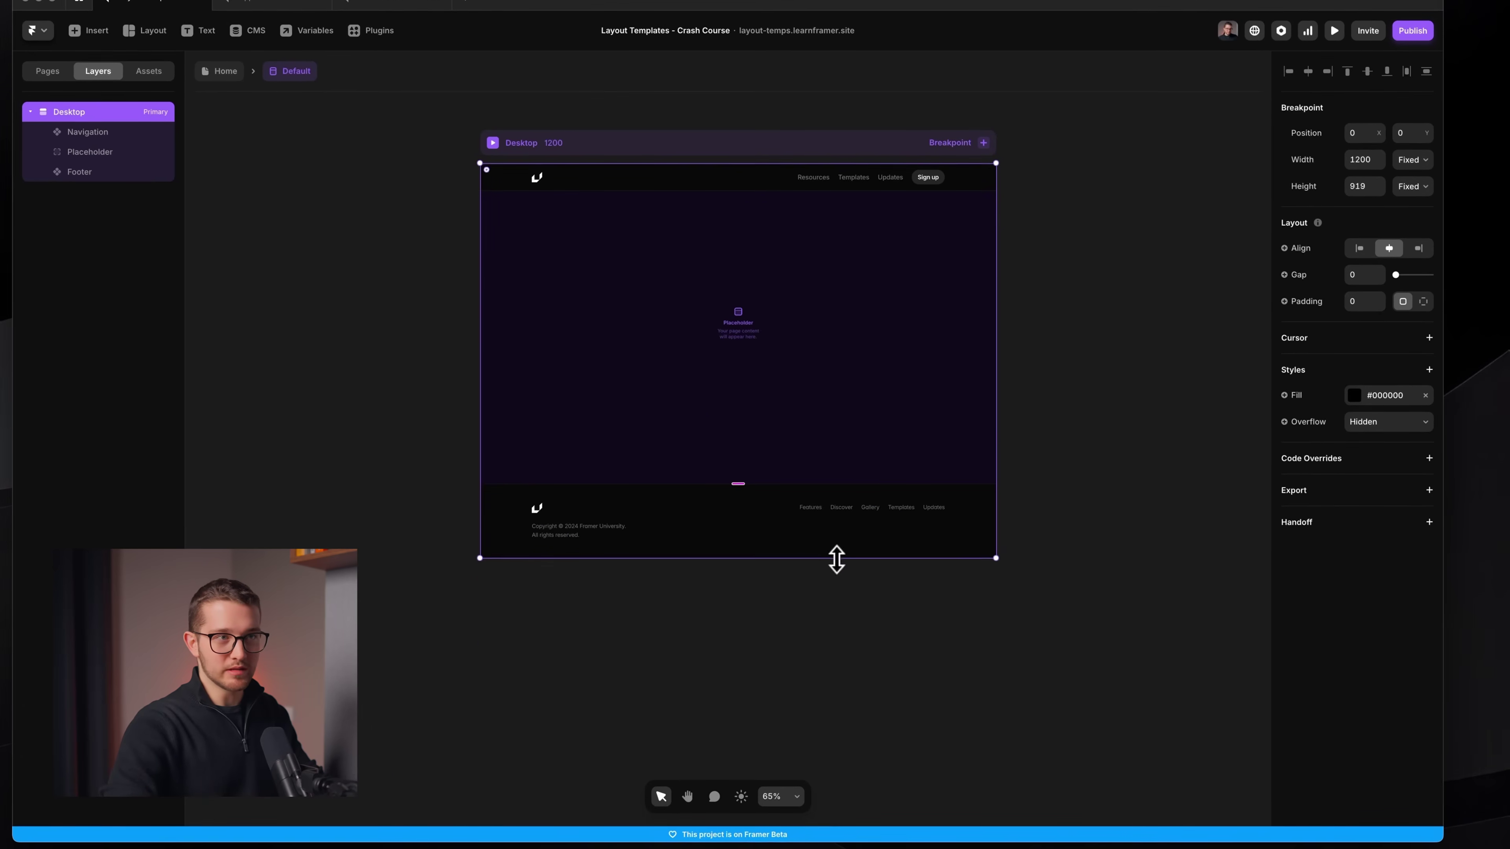
left_click(1364, 186)
type("100")
key("Return")
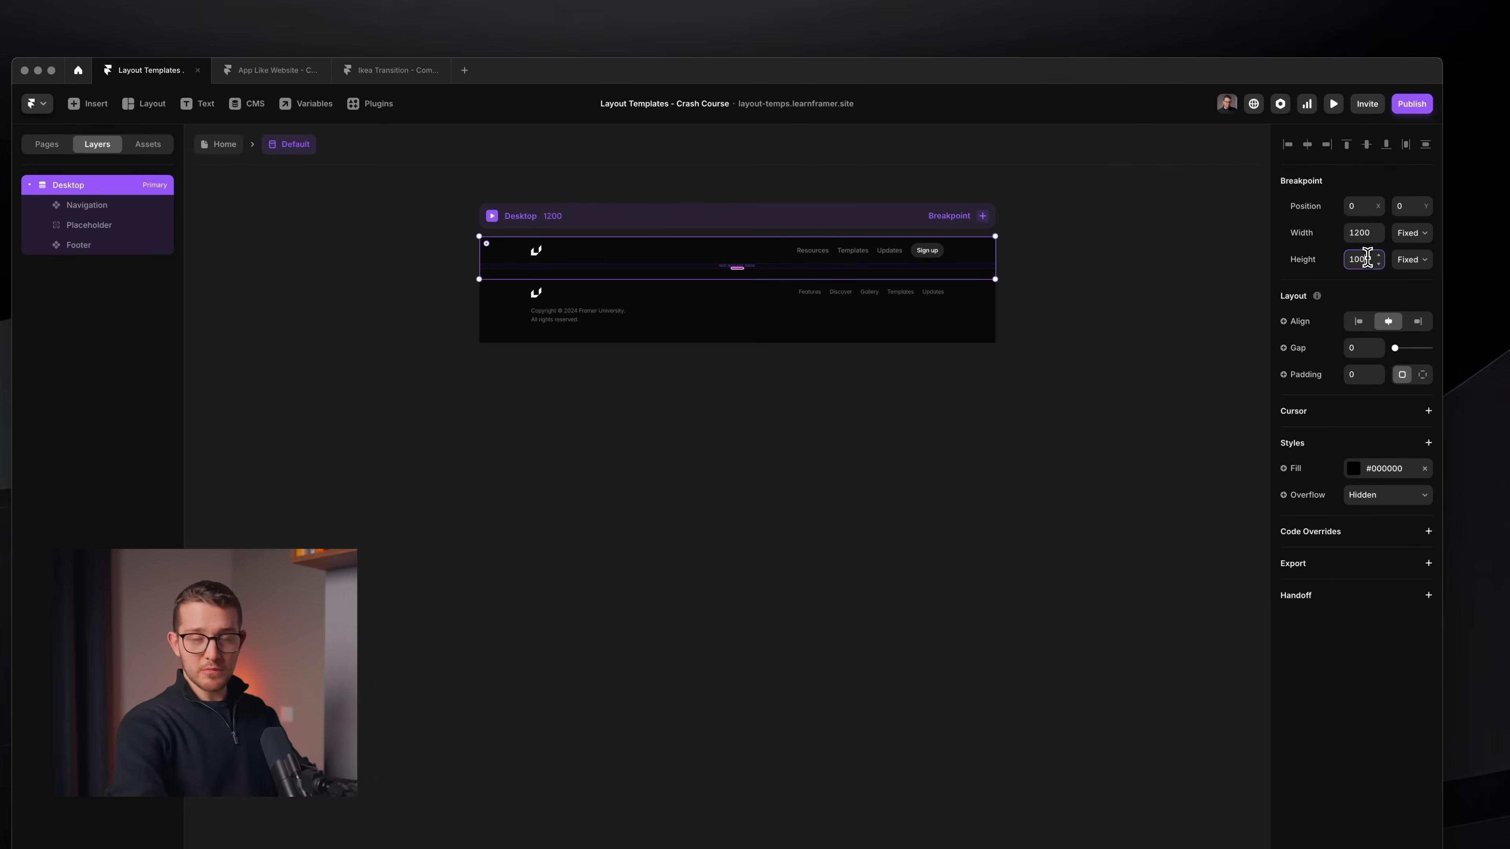
type("0")
key("Return")
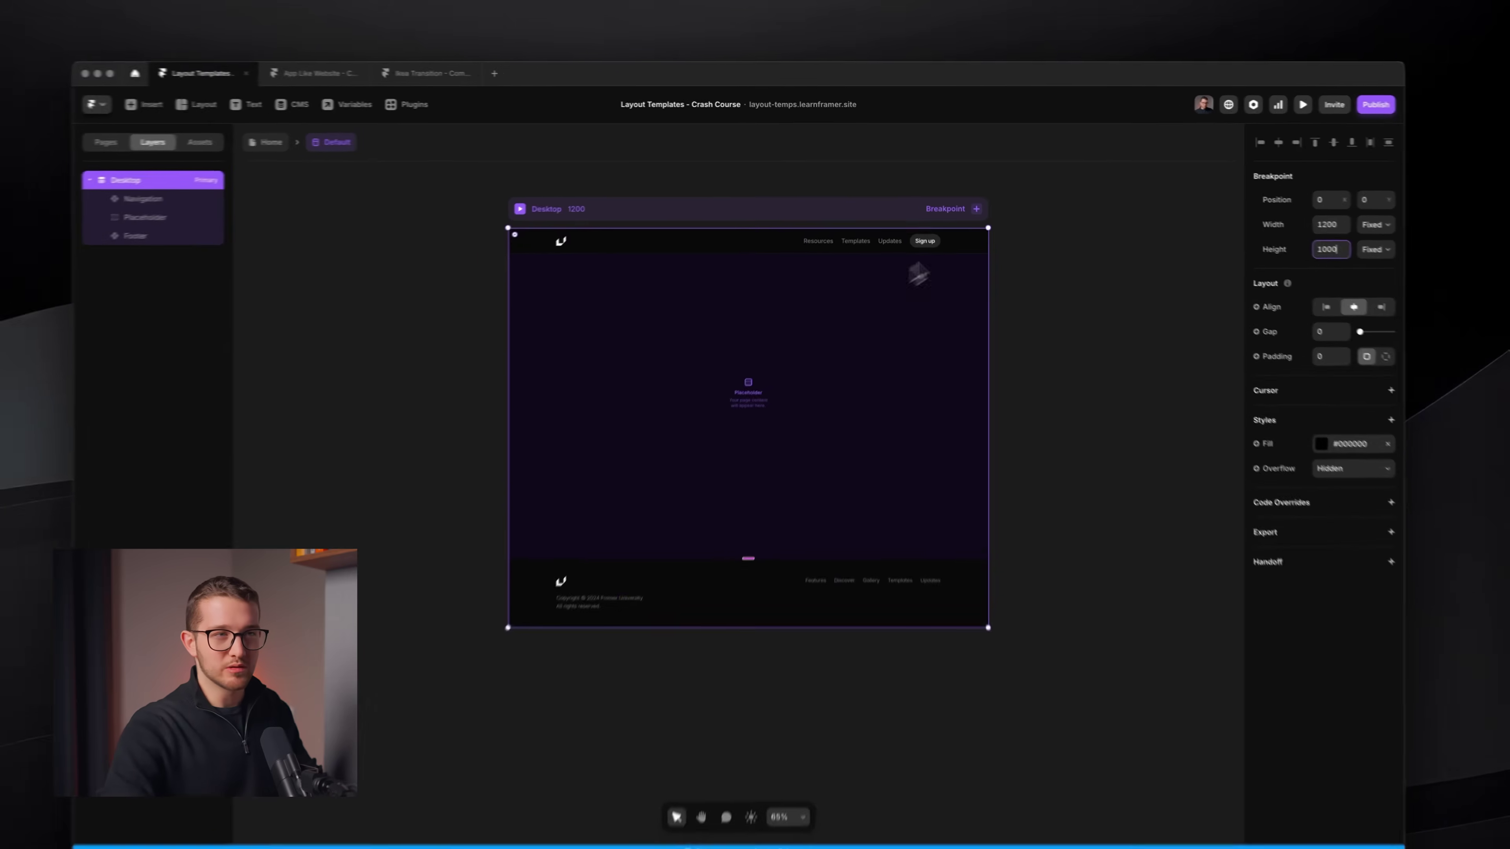
scroll(751, 399, "up", 2)
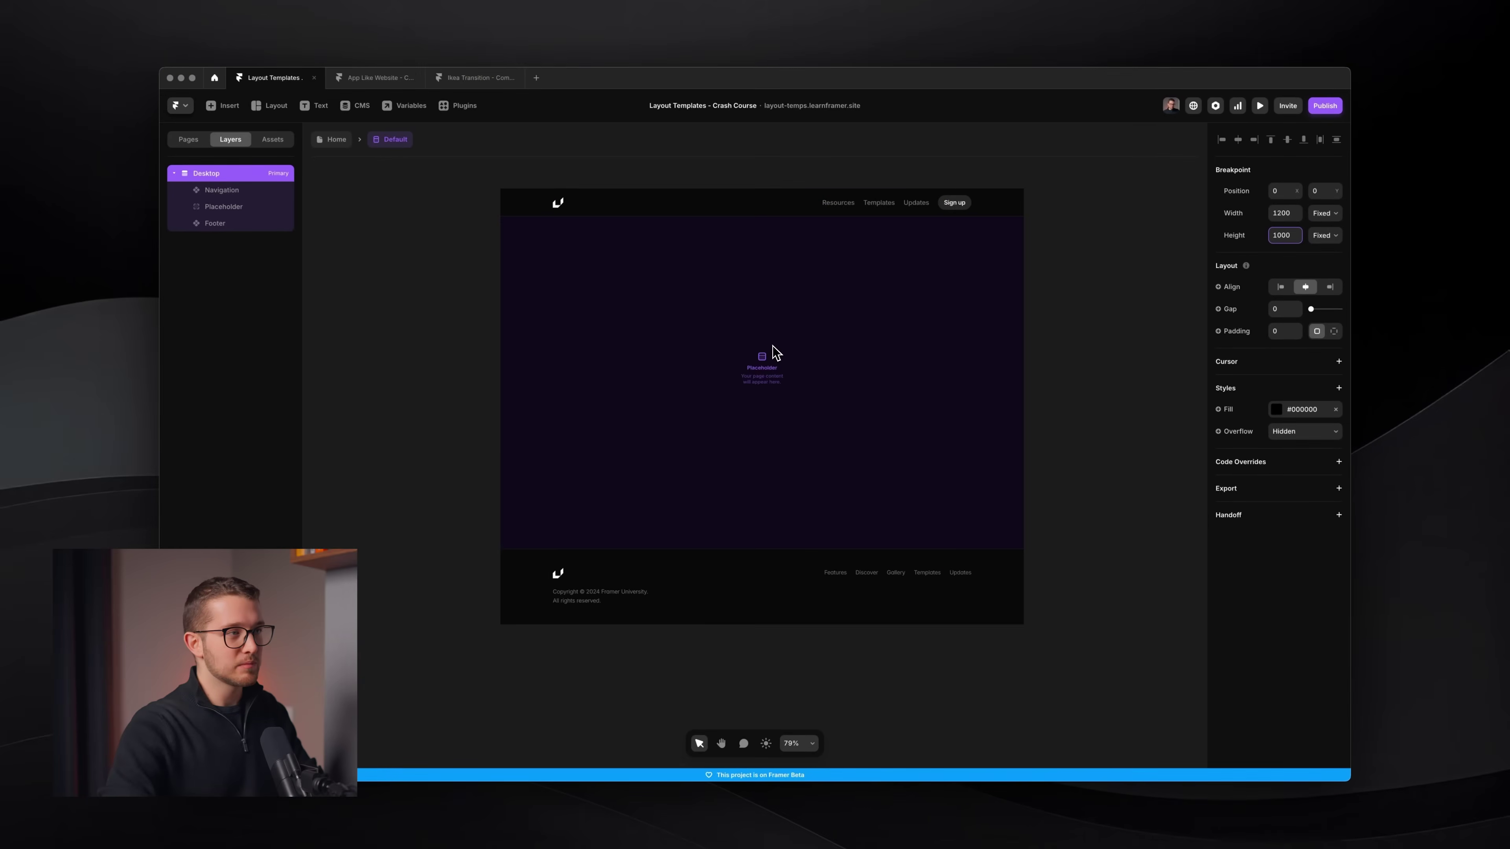
scroll(776, 352, "up", 1)
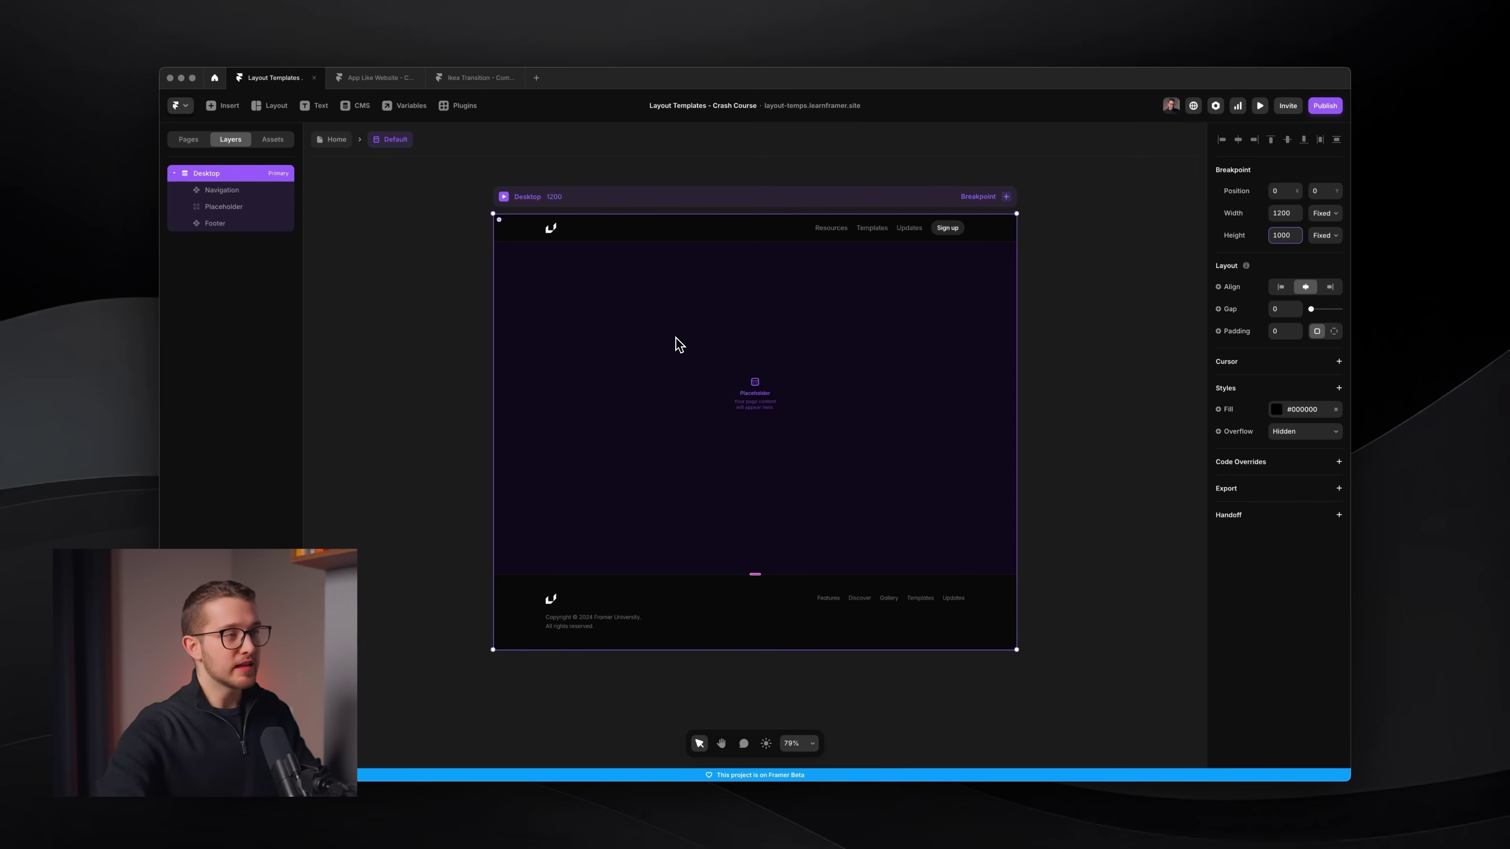
Return to the Home page and show the site's list of pages
left_click(337, 139)
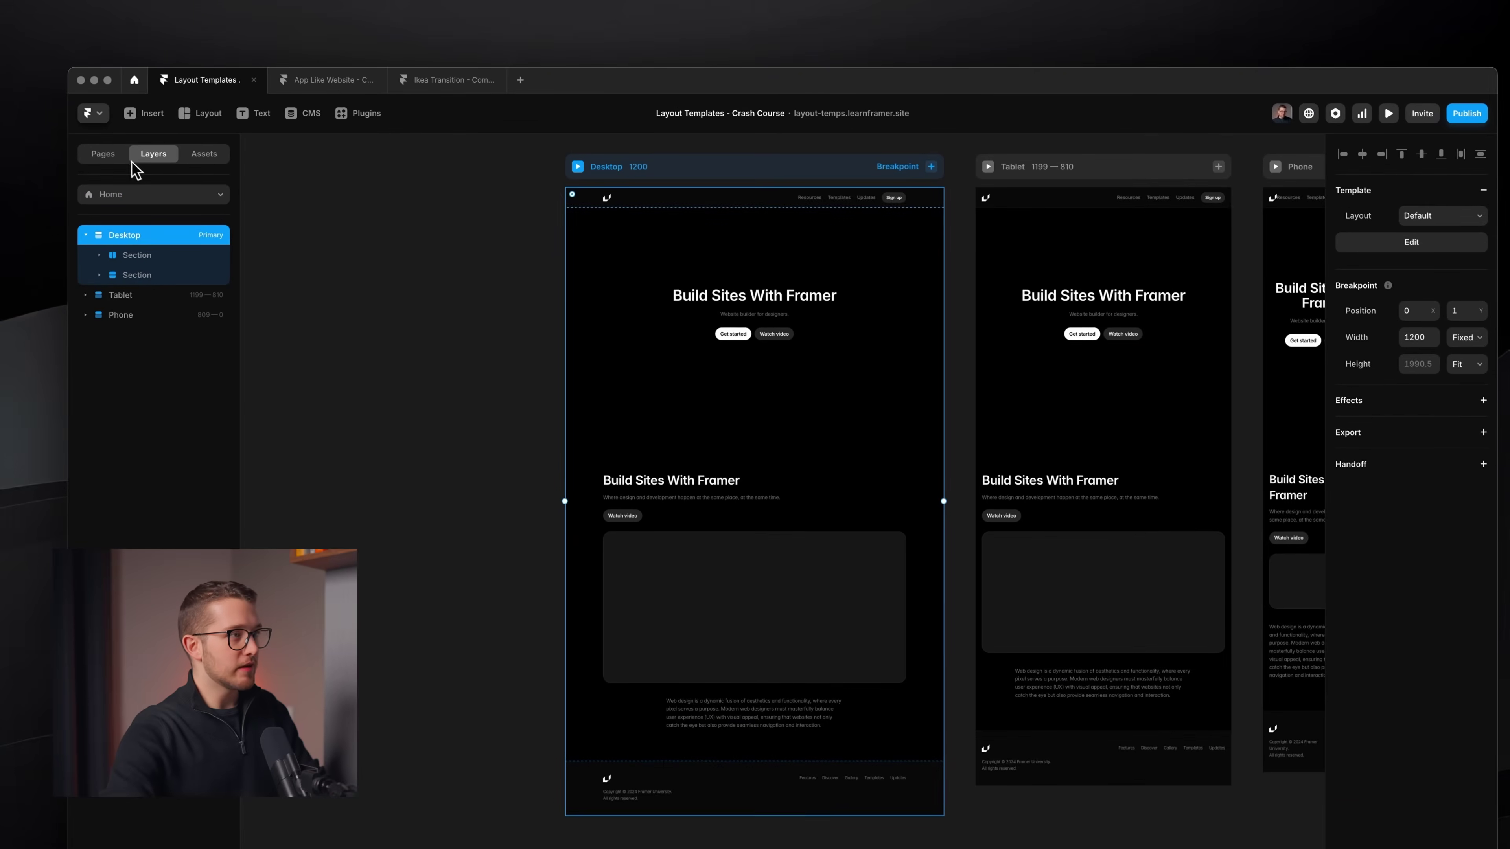
scroll(812, 211, "up", 3)
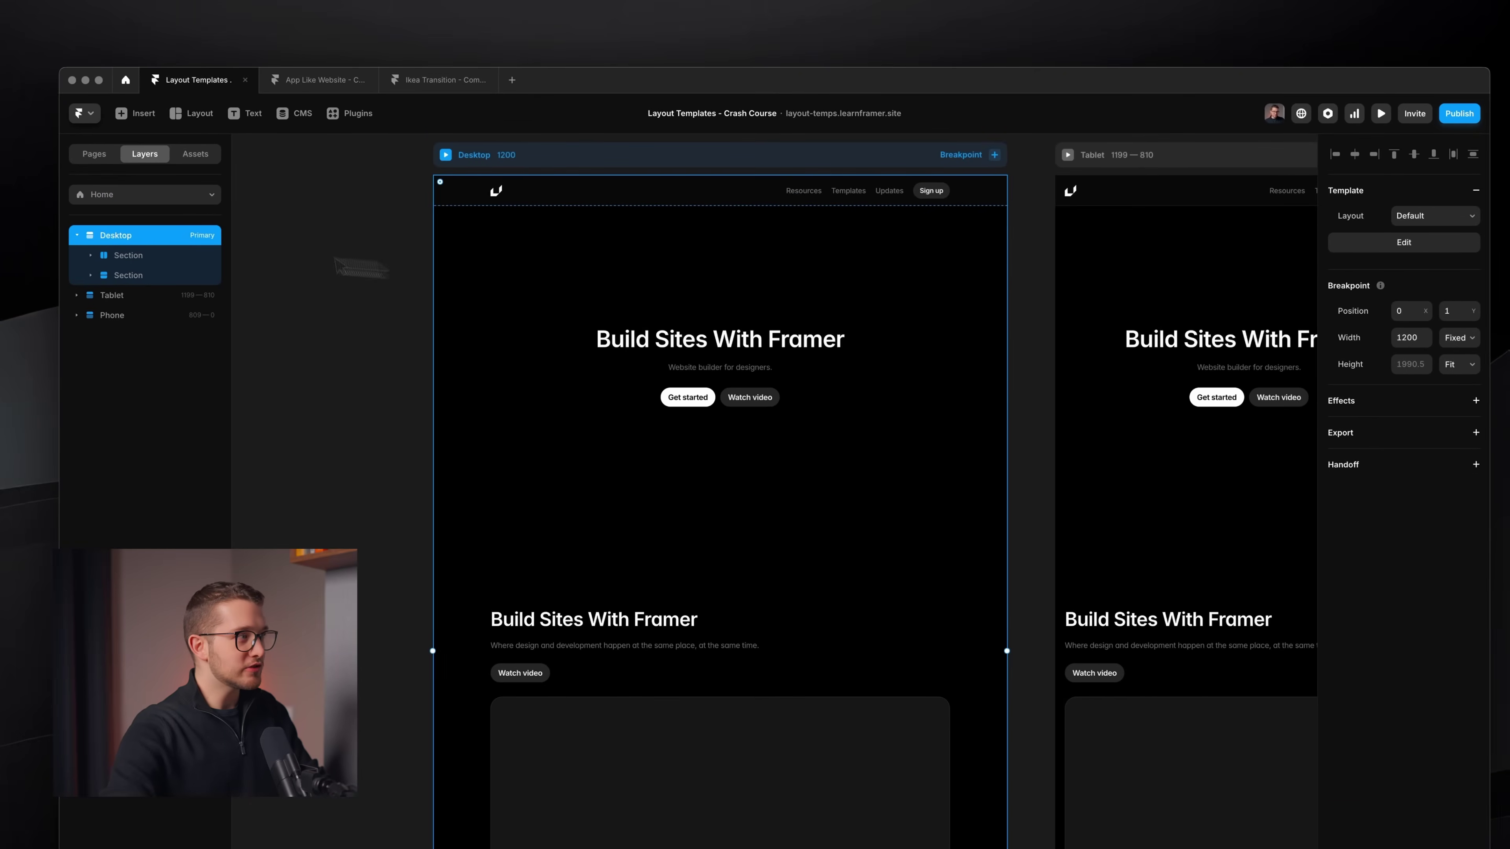
left_click(94, 154)
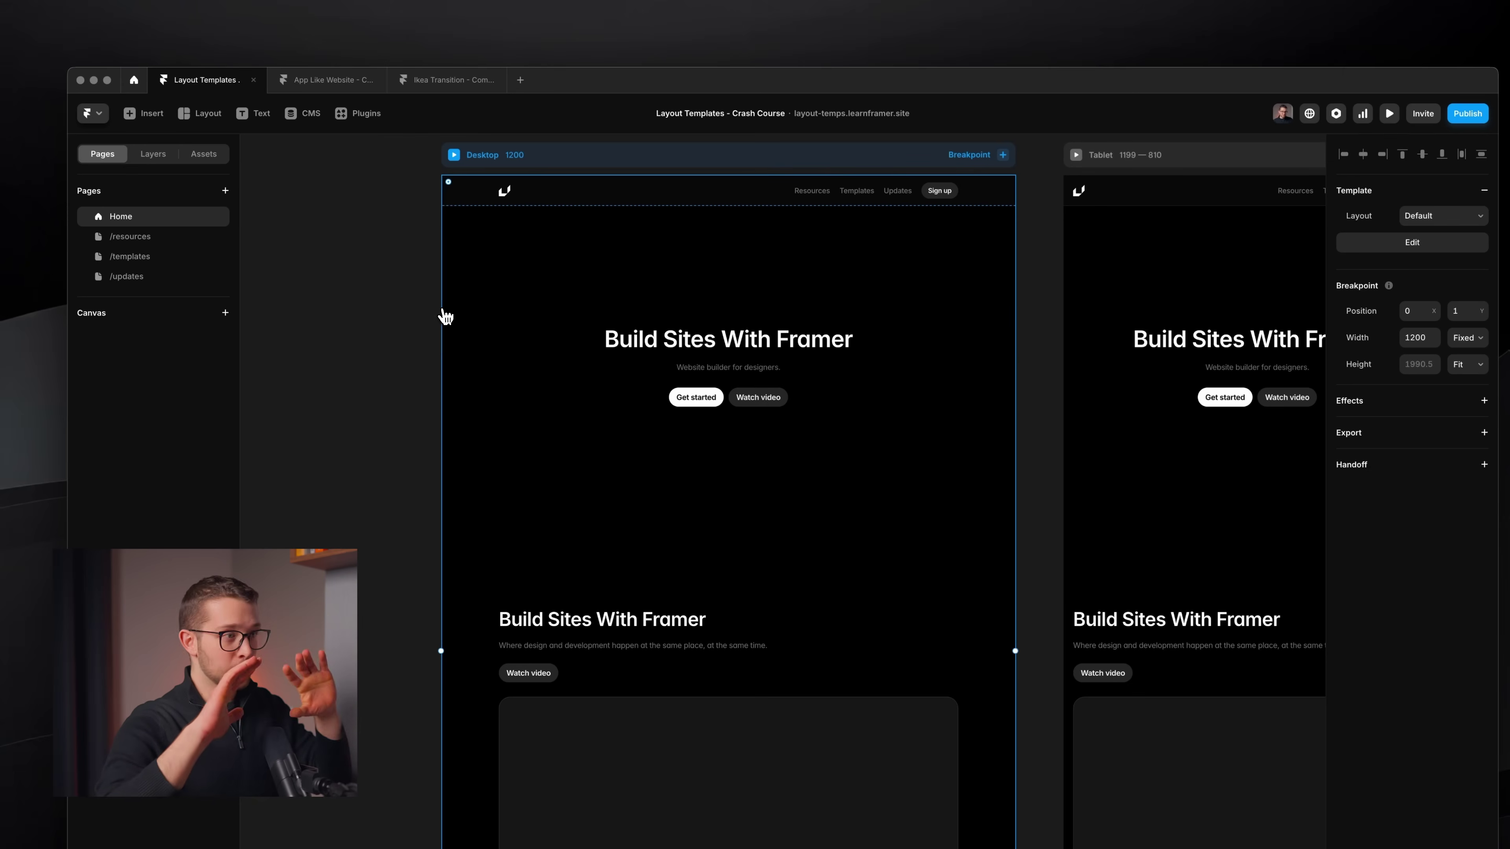
Move the Default template's Navigation down to a top offset of 120, and return to the Home page
double_click(747, 213)
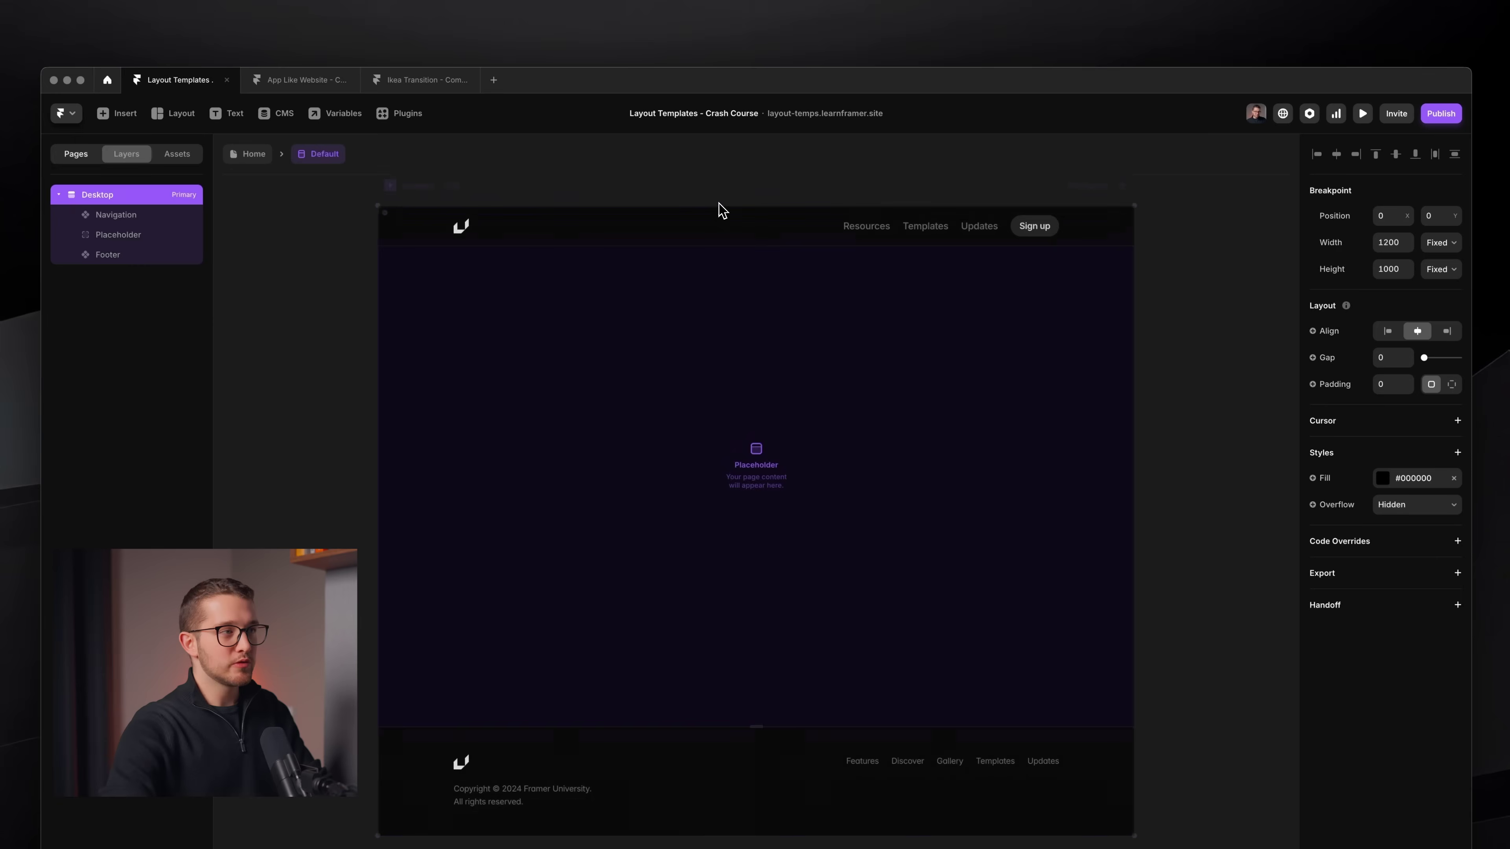
left_click(962, 231)
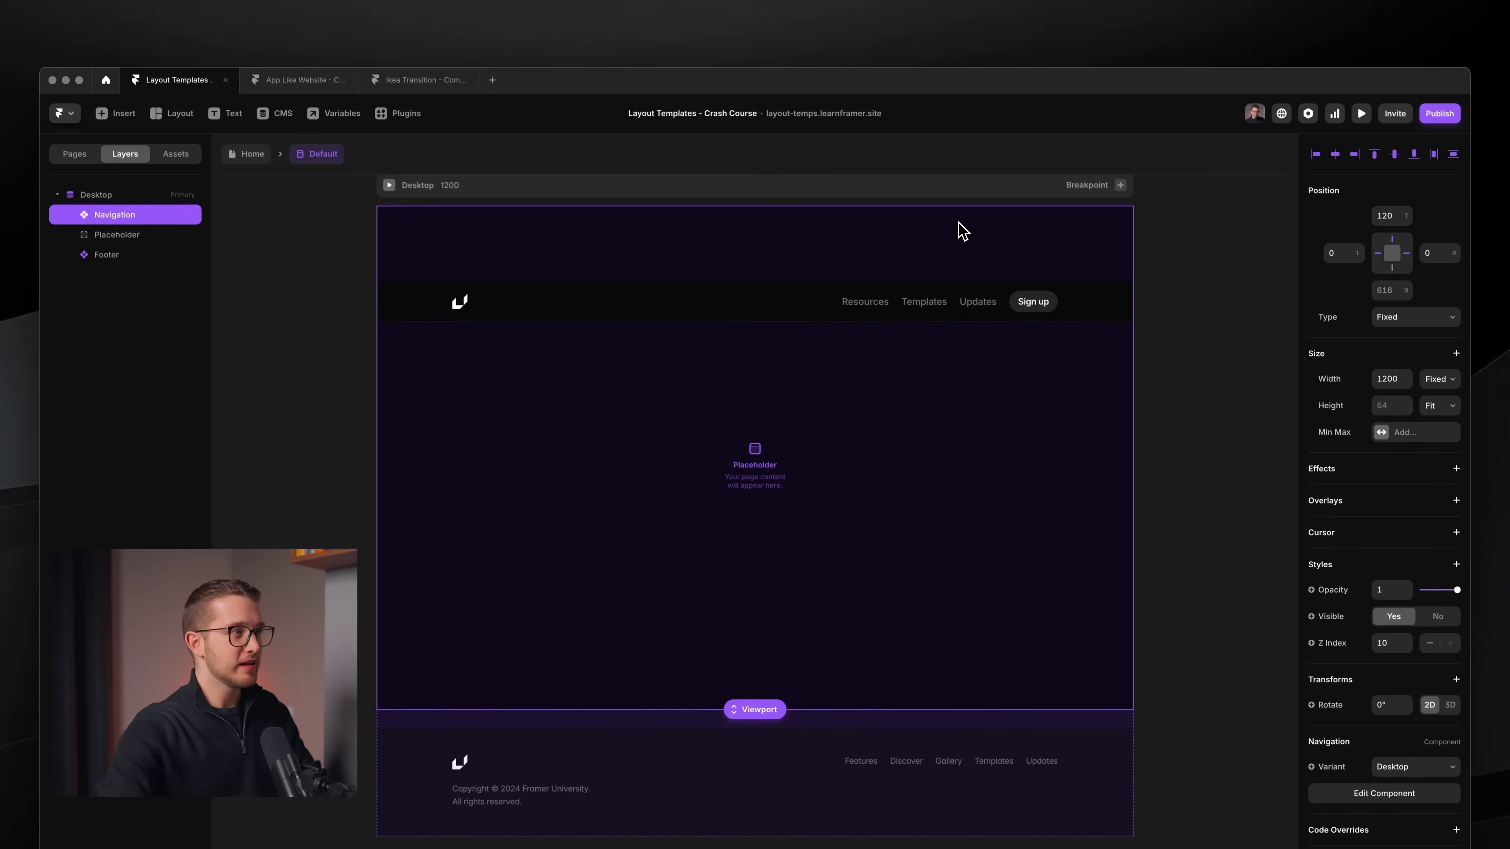
left_click(252, 153)
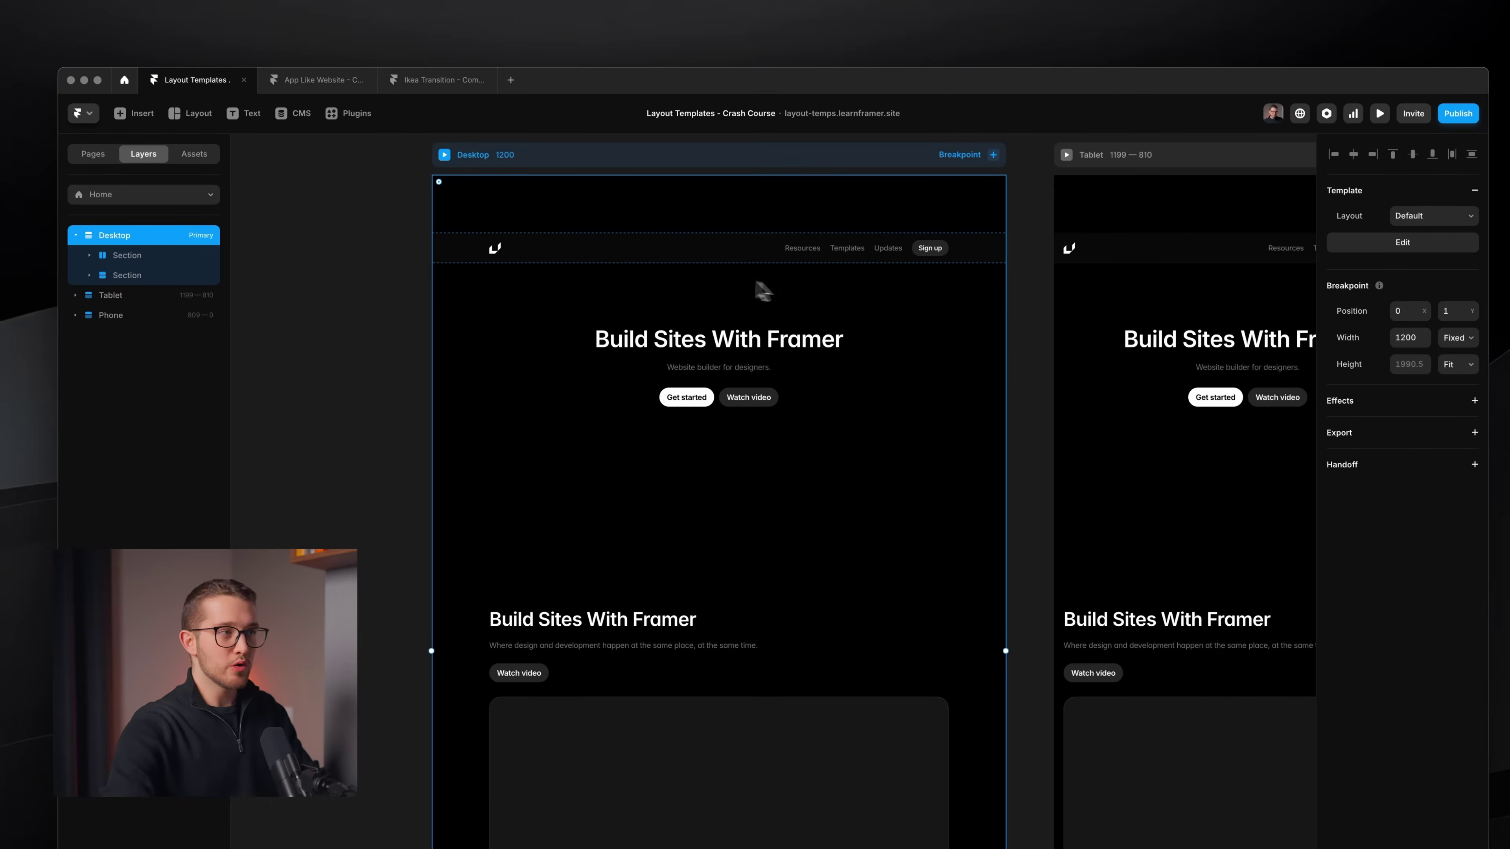
scroll(741, 283, "up", 3)
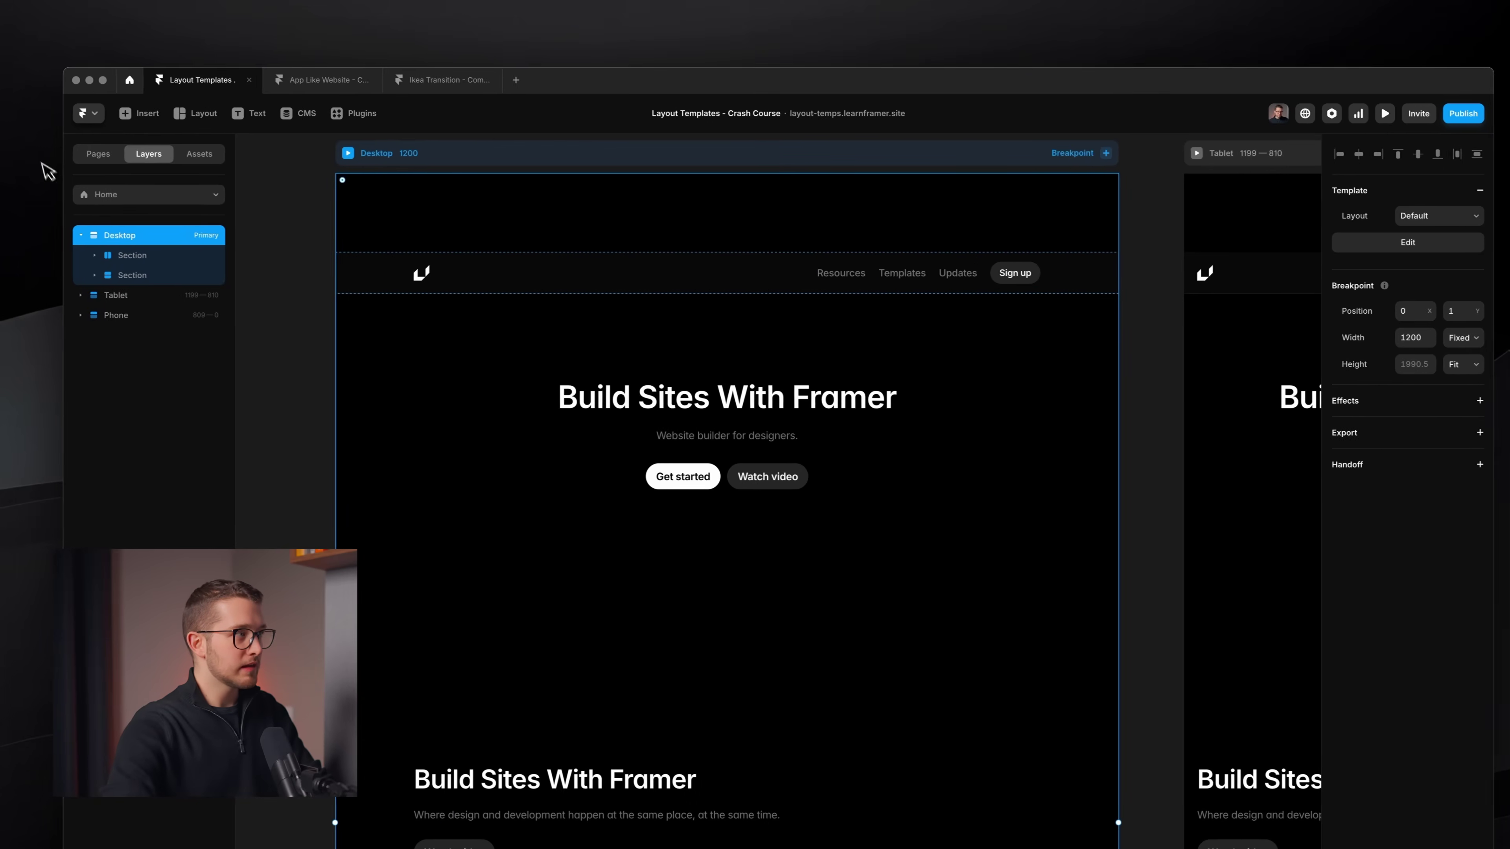
Examine the navigation's position on the /resources, /templates and /updates pages
left_click(98, 153)
left_click(134, 238)
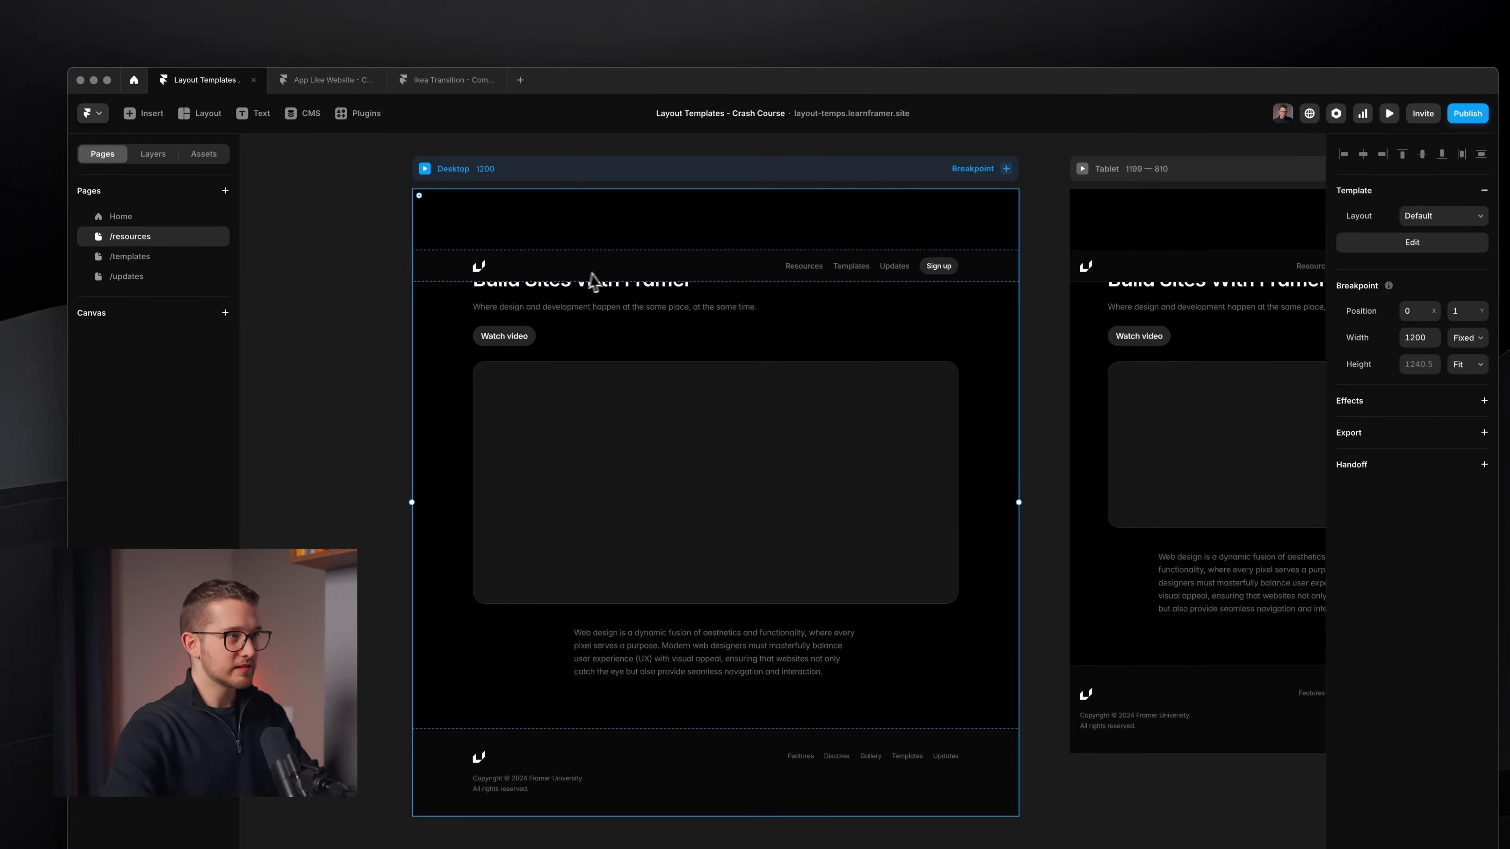
scroll(592, 280, "up", 3)
left_click(195, 256)
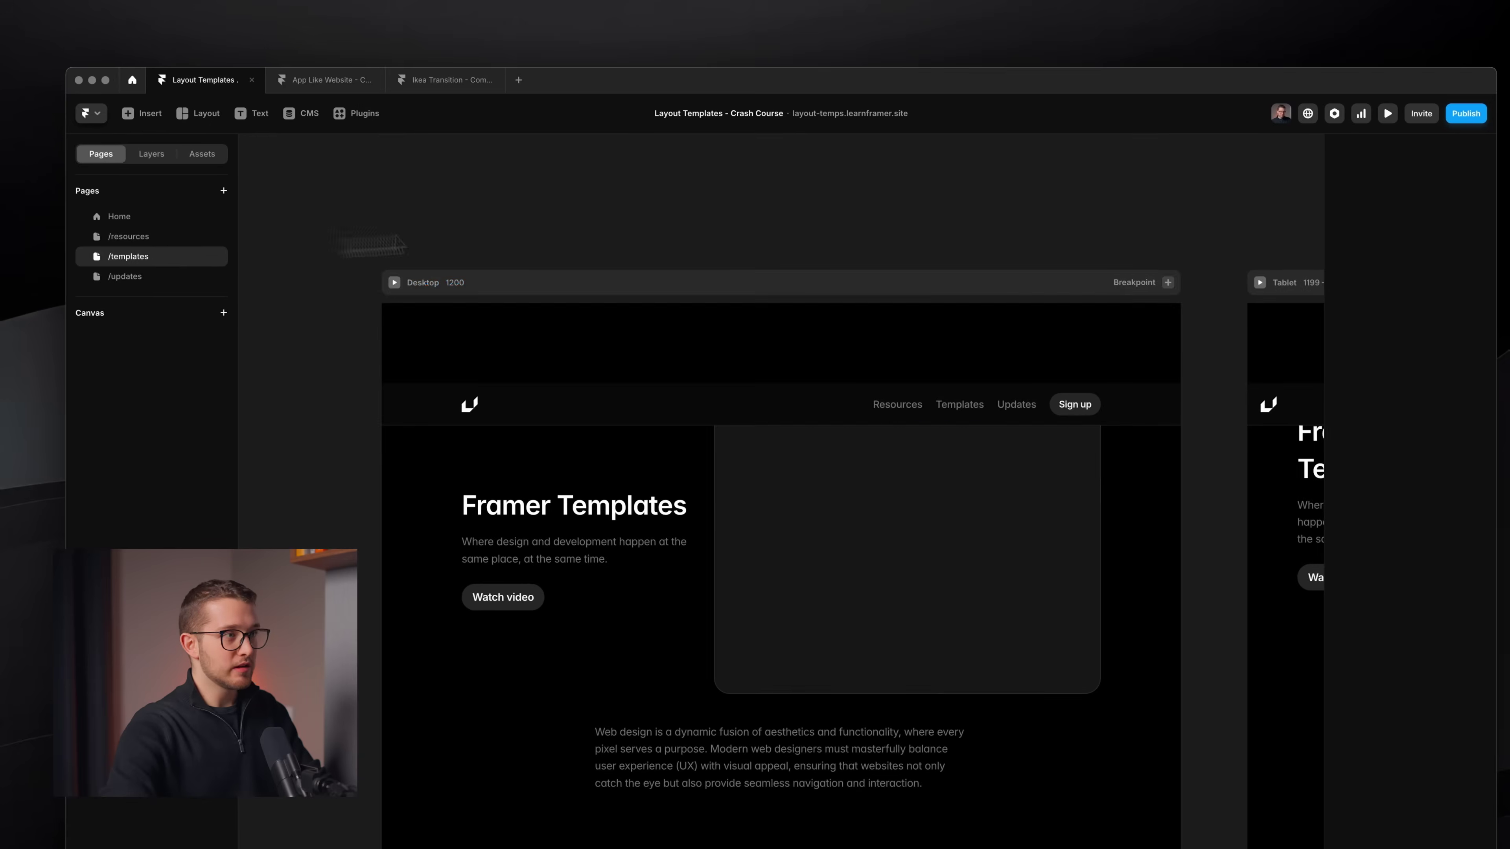
scroll(759, 327, "down", 2)
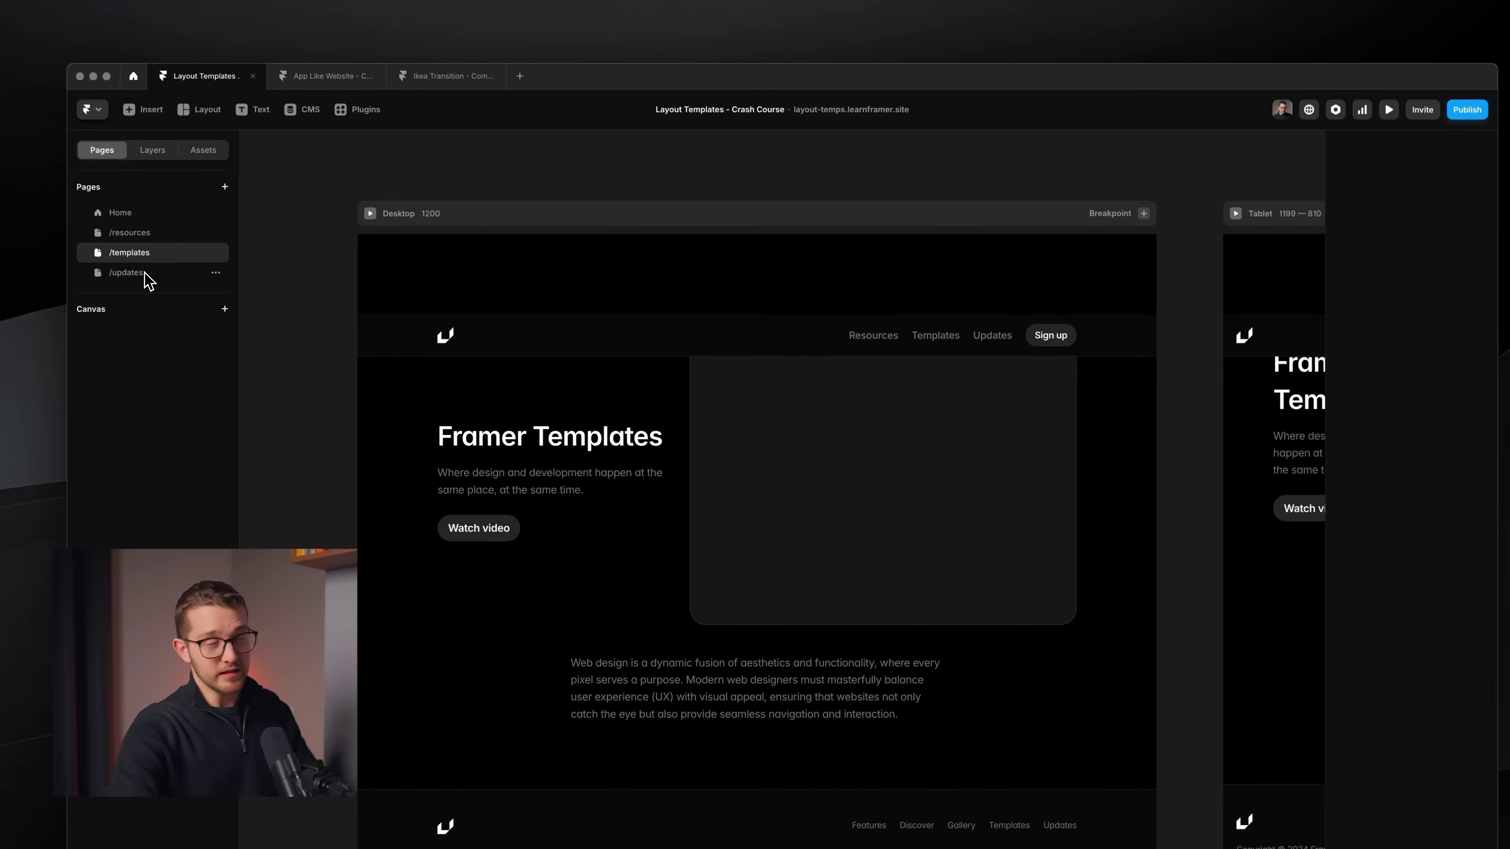
left_click(127, 273)
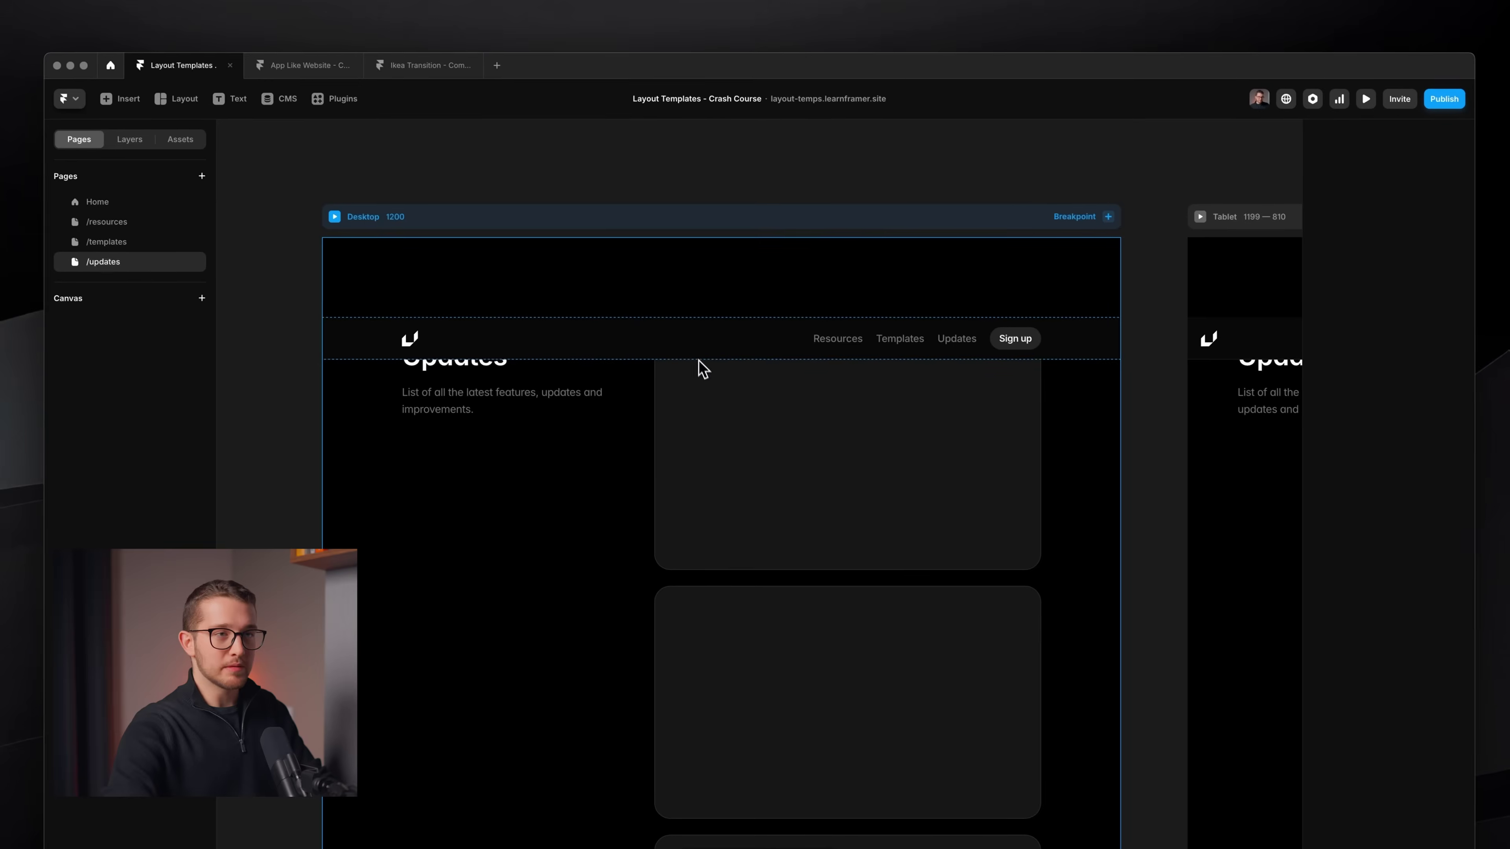
left_click(707, 350)
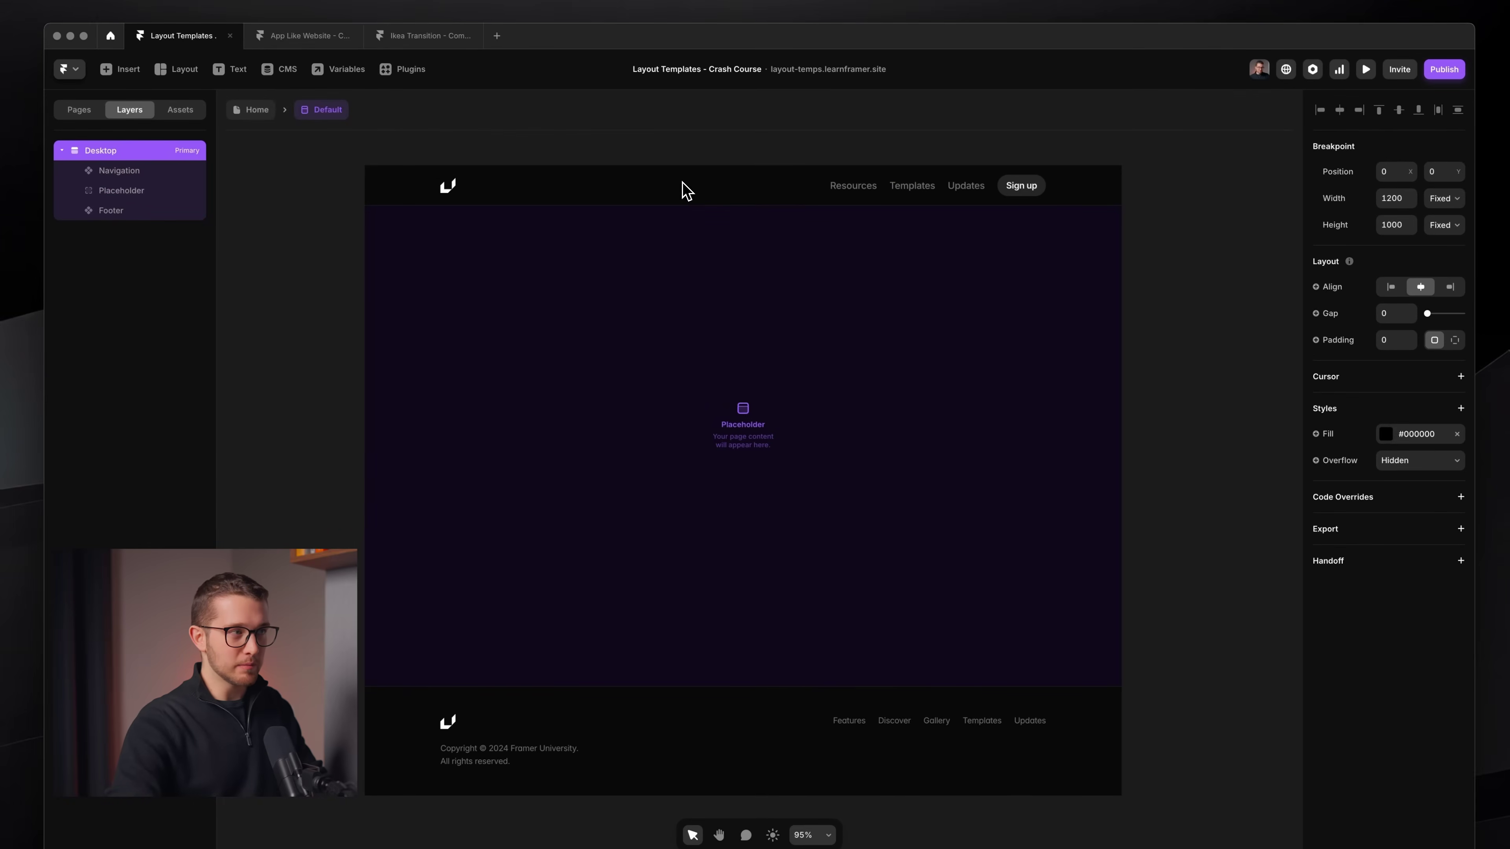
Select the Navigation in the Default template and add the Footer to the selection to examine the shared components
left_click(685, 190)
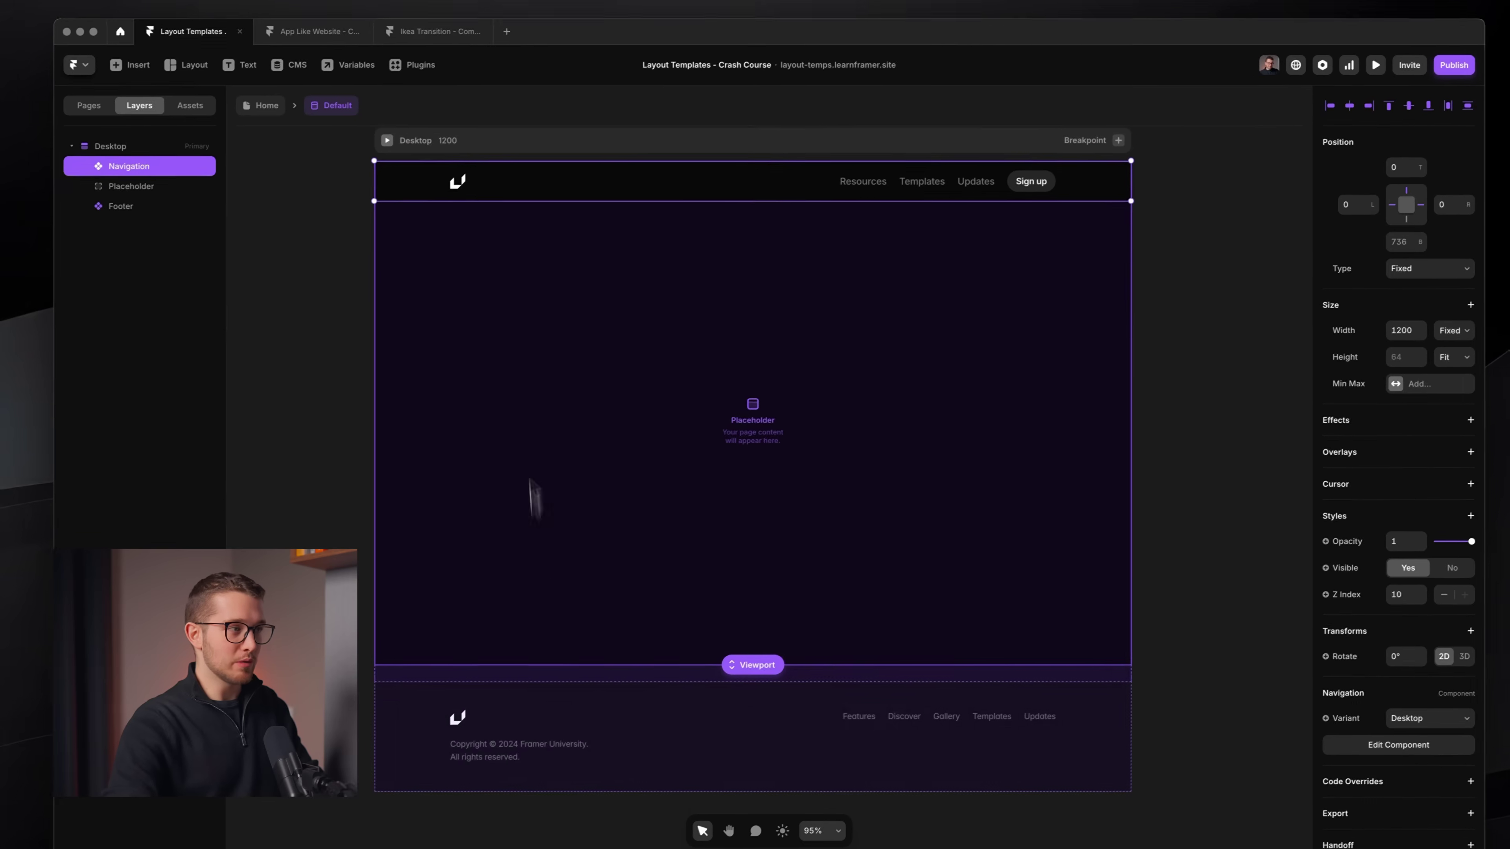
left_click(419, 316)
left_click(162, 214)
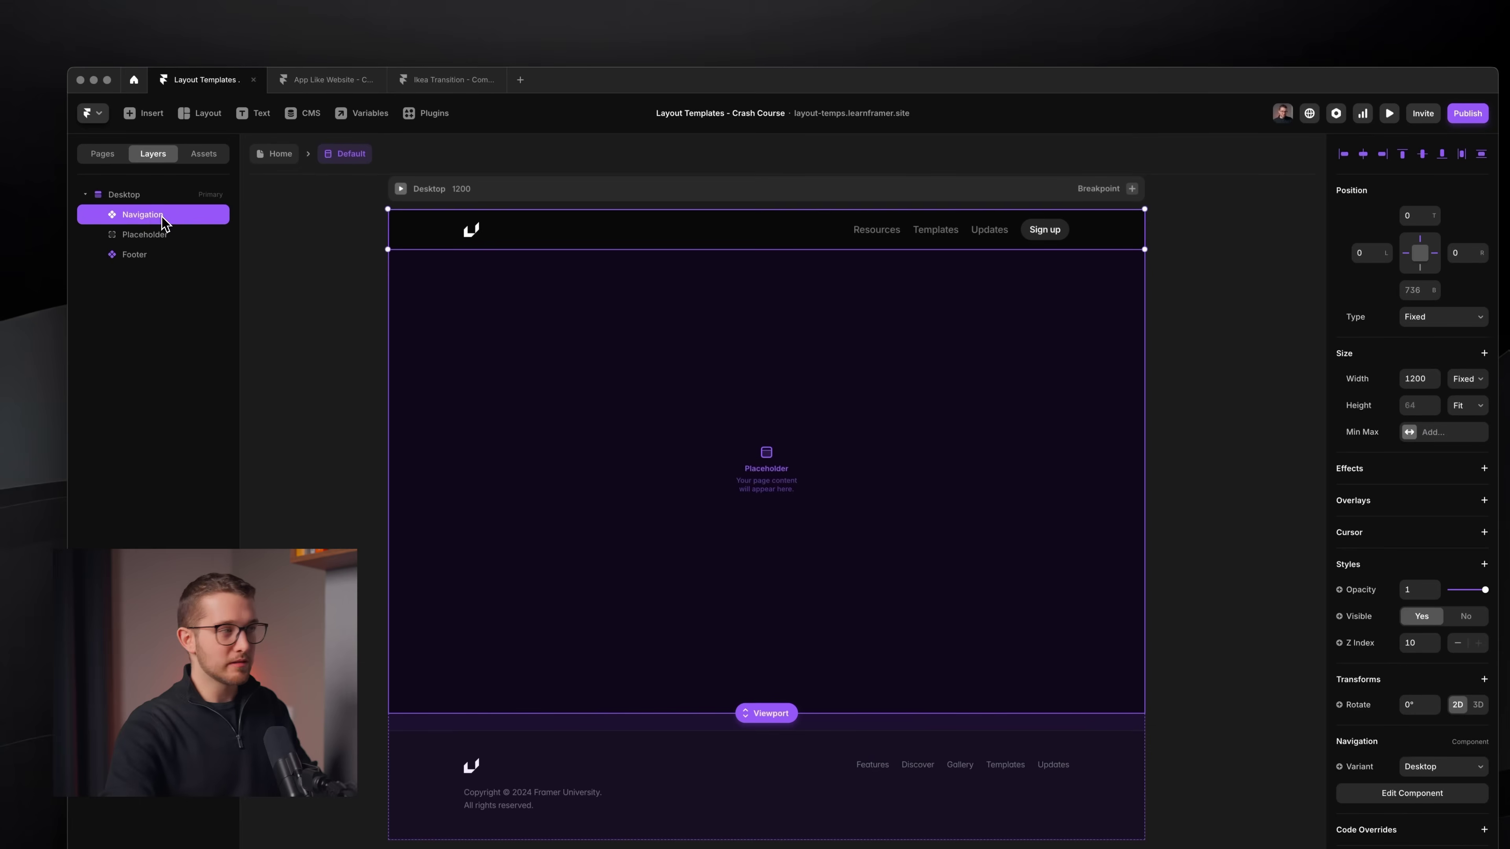
left_click(137, 254, "shift")
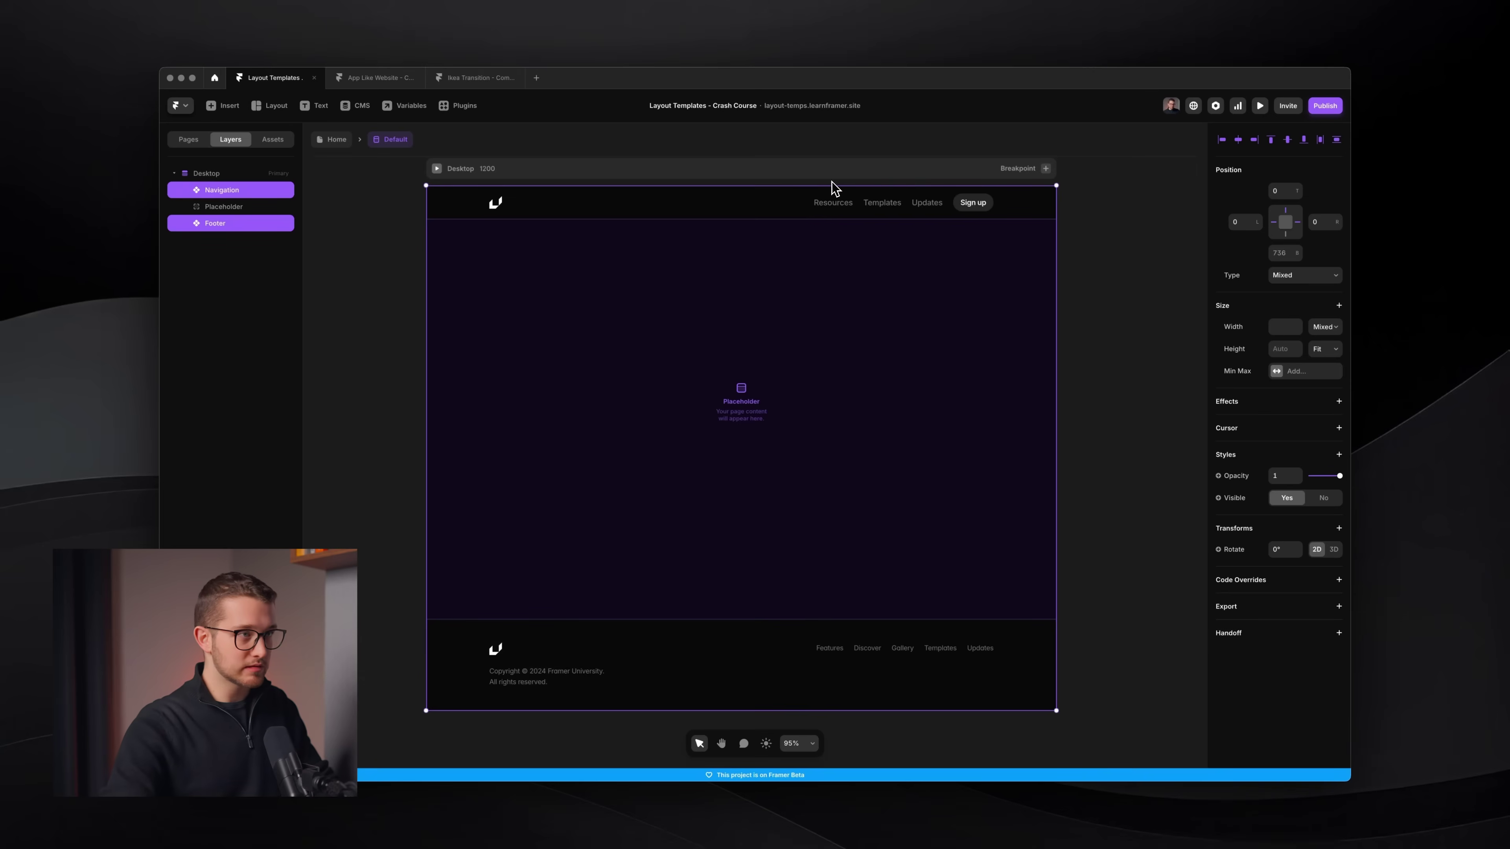
left_click(931, 205)
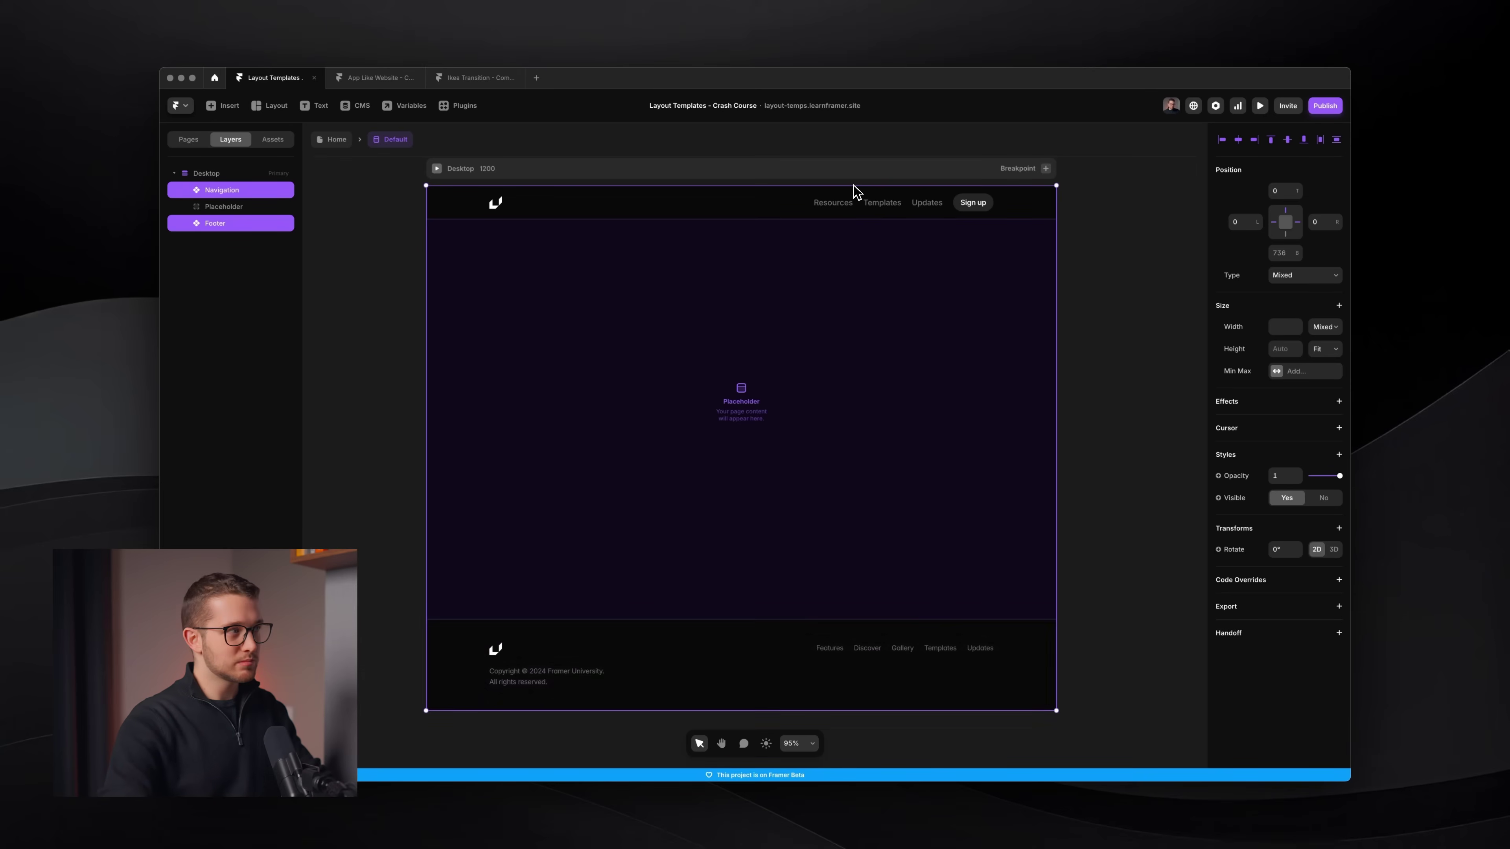
left_click(844, 690)
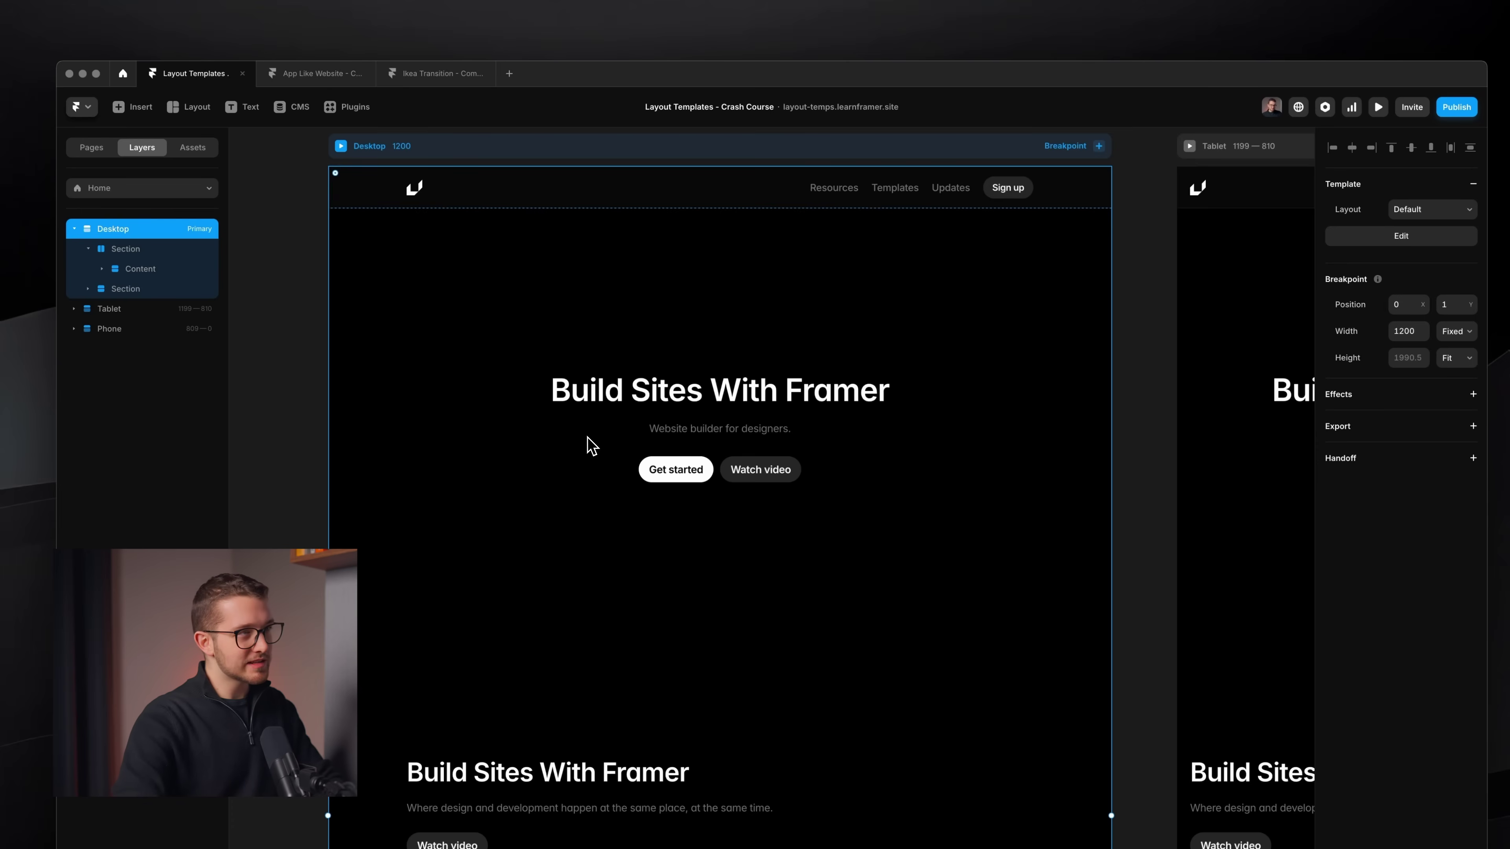
Open the Default template from the Home page and open its Navigation Continuous component for editing
double_click(737, 196)
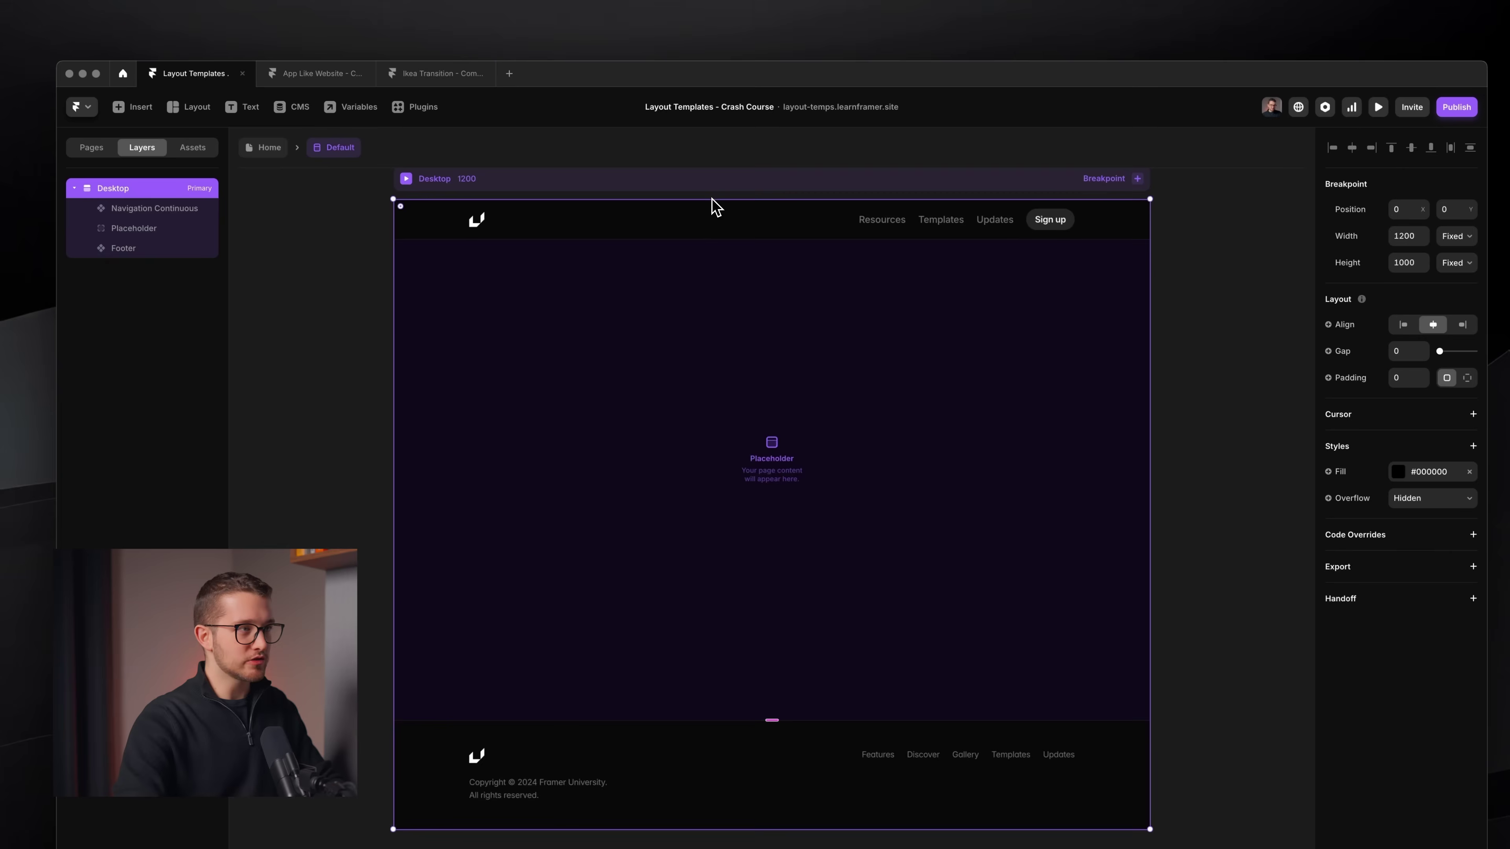
left_click(761, 241)
double_click(750, 238)
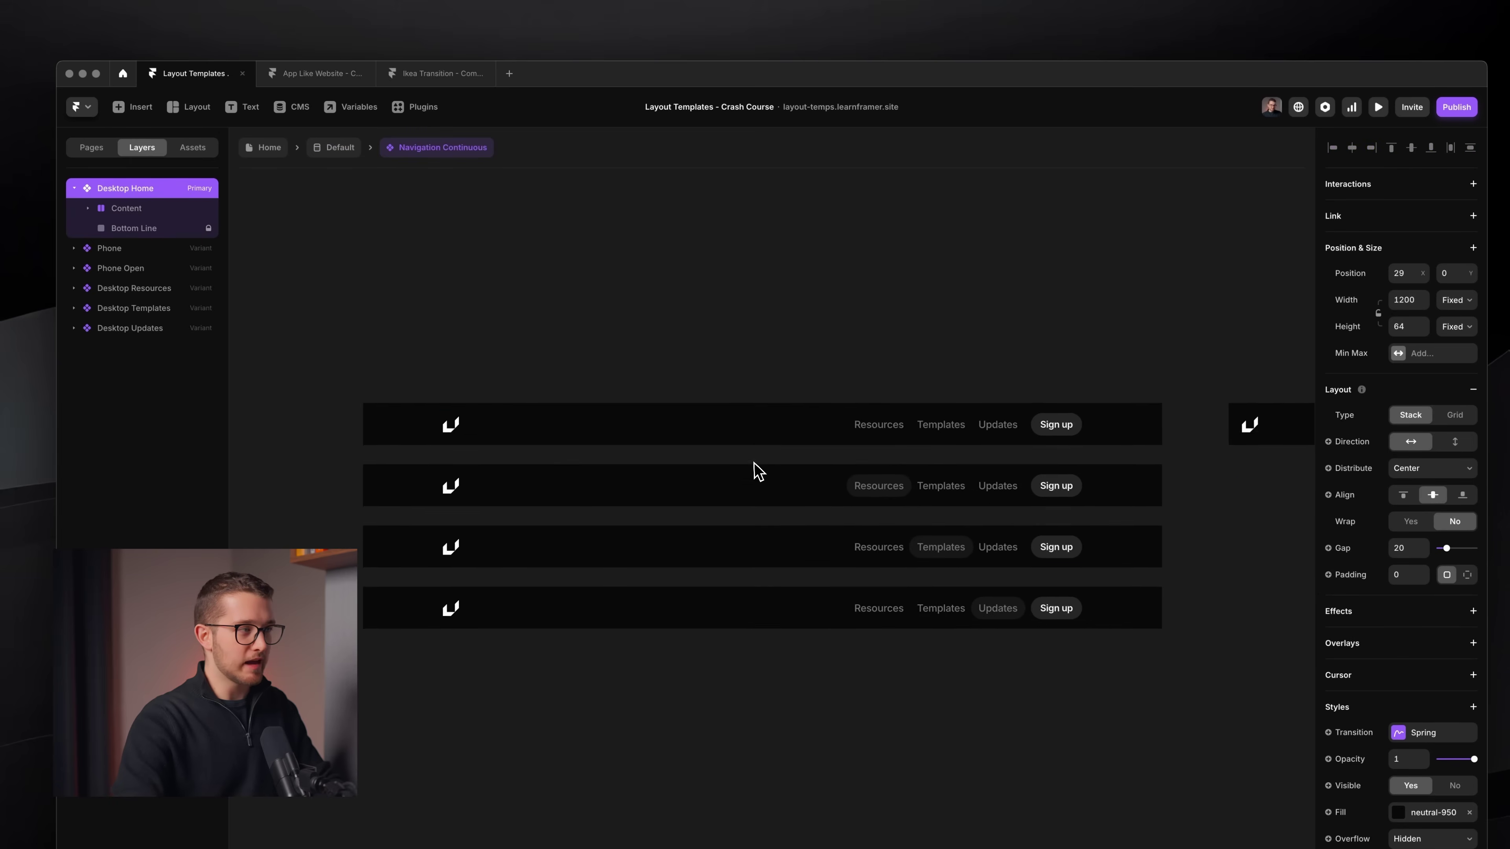
scroll(499, 434, "up", 3)
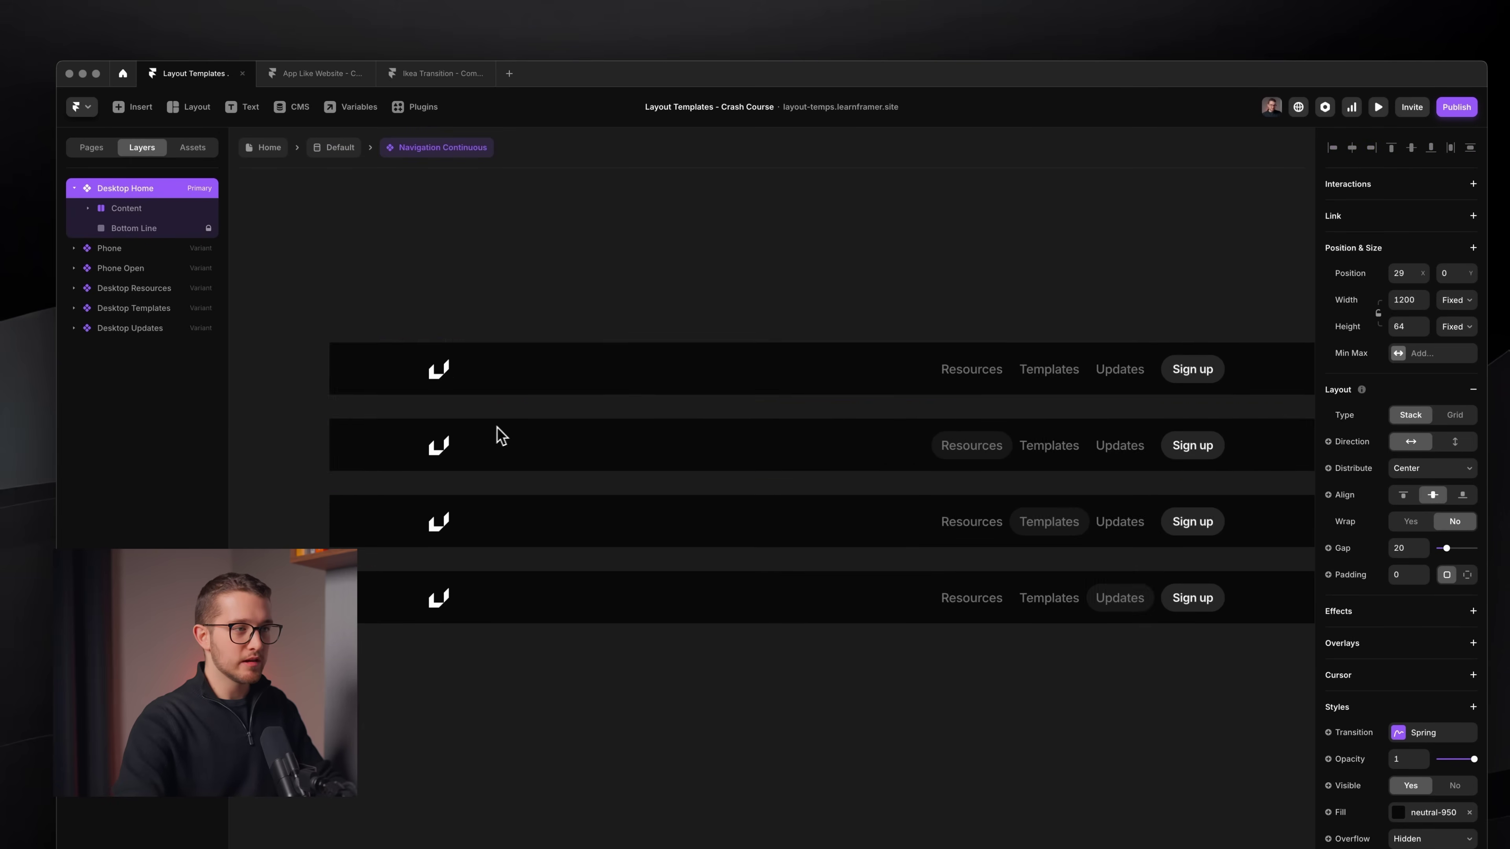
Examine the highlighted links in the Desktop Resources, Desktop Templates and Desktop Updates variants, and return to the Home page
left_click(856, 405)
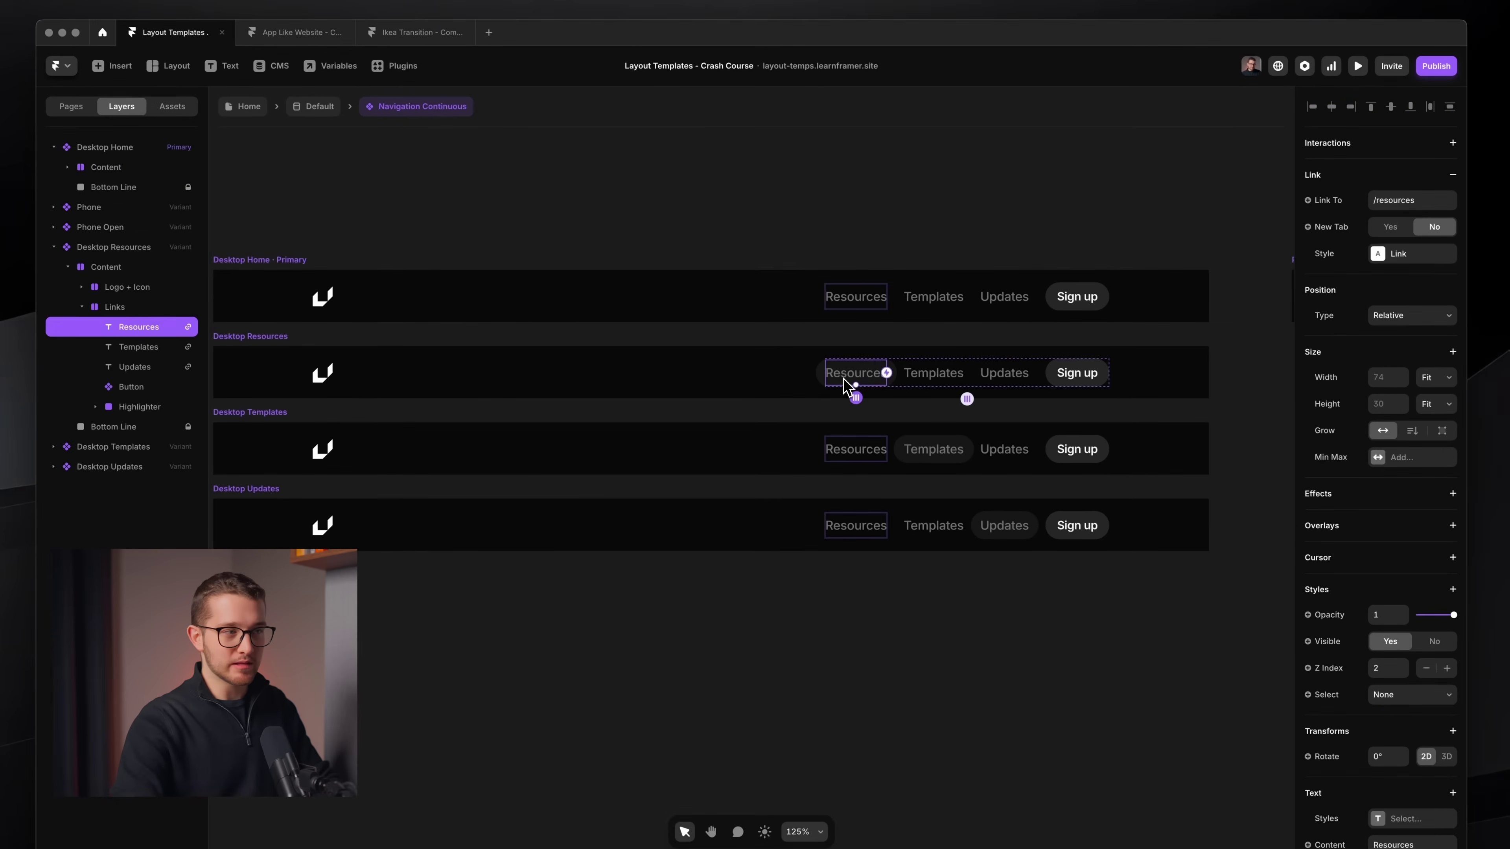
scroll(843, 378, "down", 1)
left_click(591, 334)
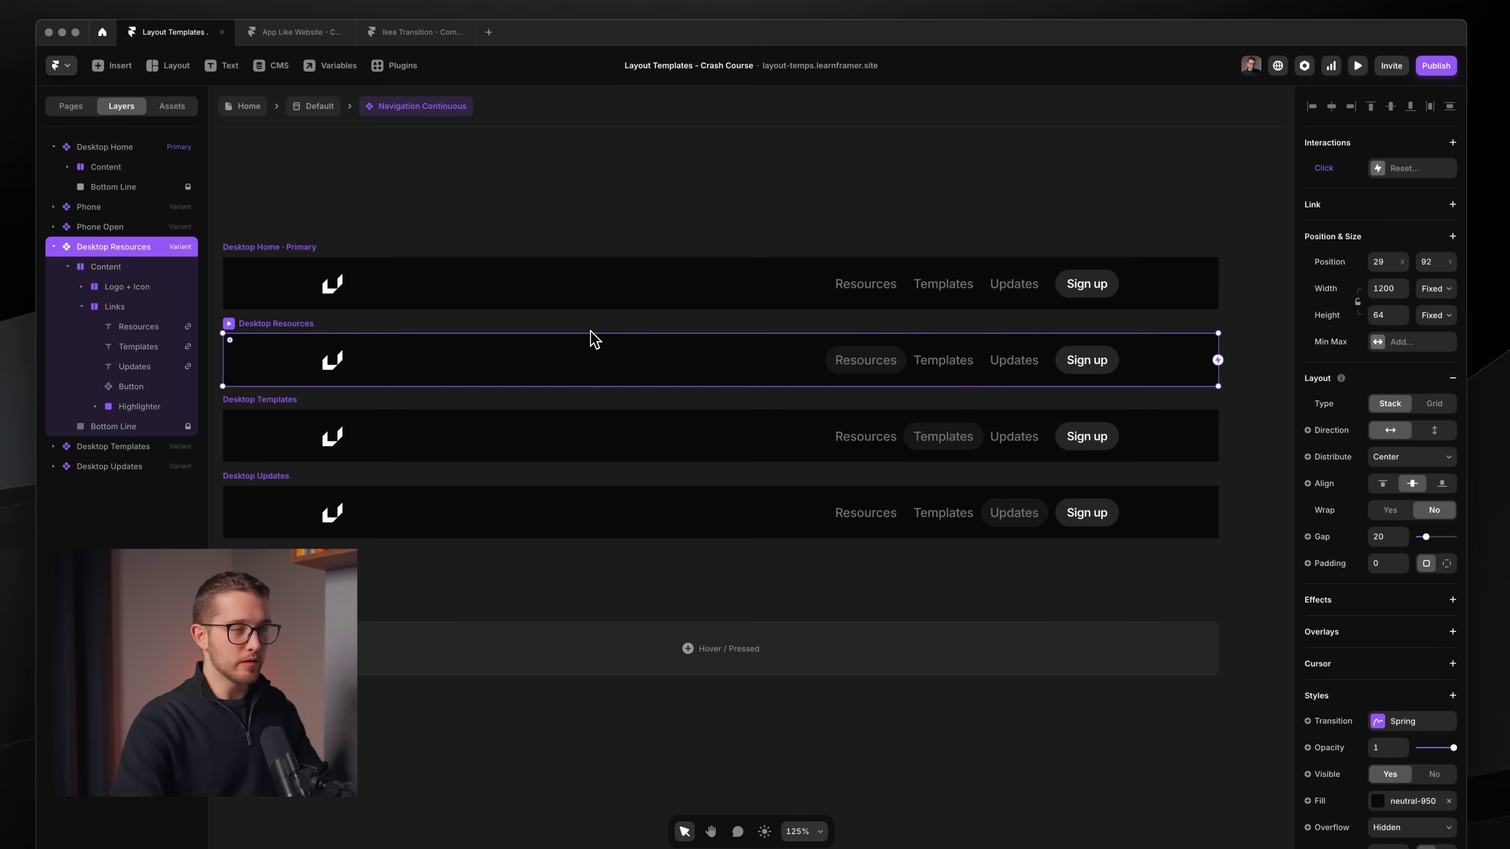
left_click(785, 509)
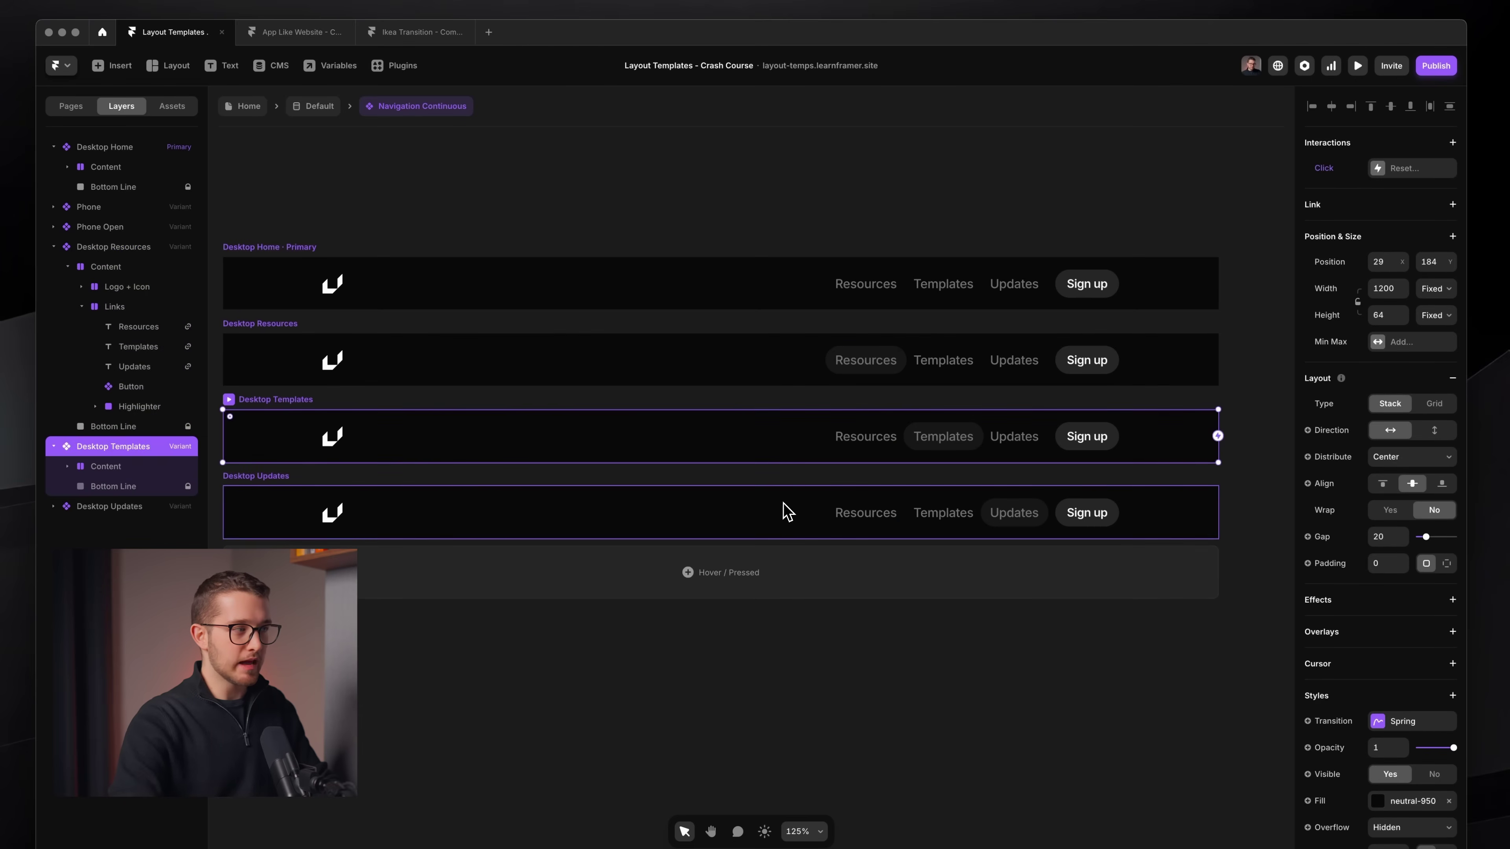
left_click(794, 168)
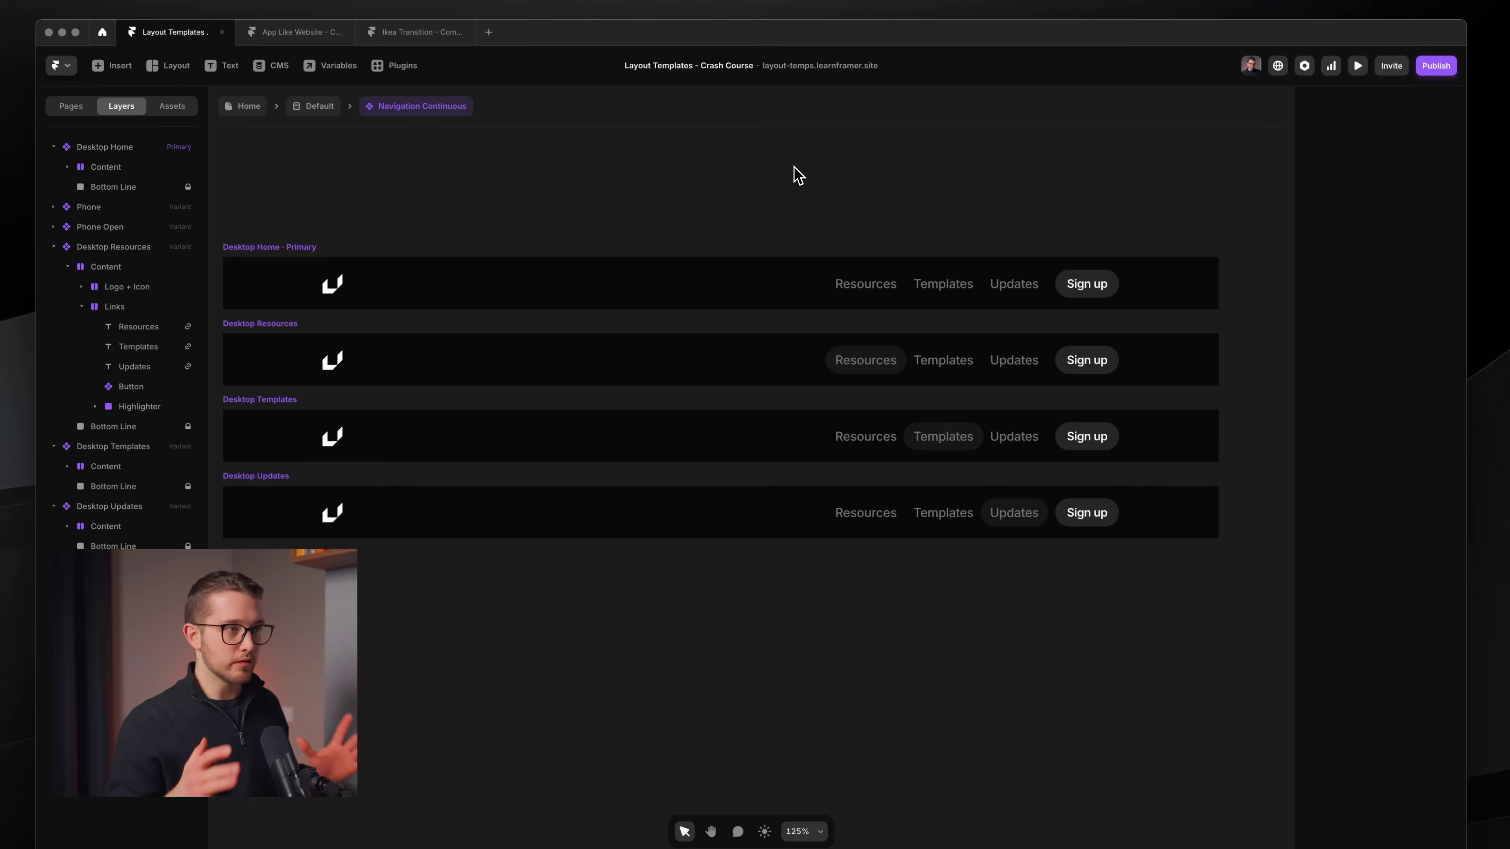
left_click(865, 363)
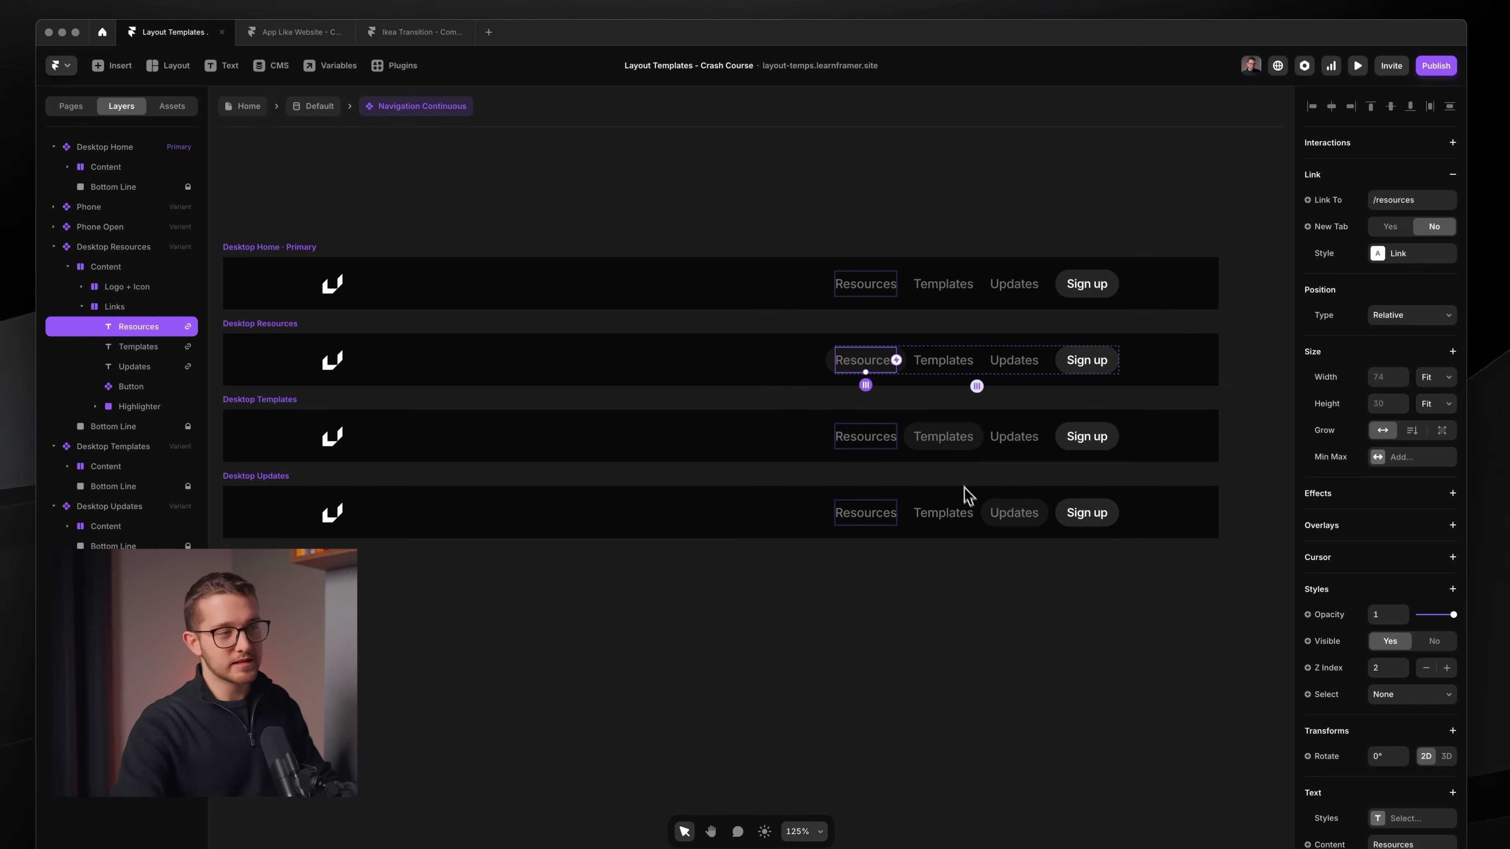
left_click(1005, 521)
left_click(980, 573)
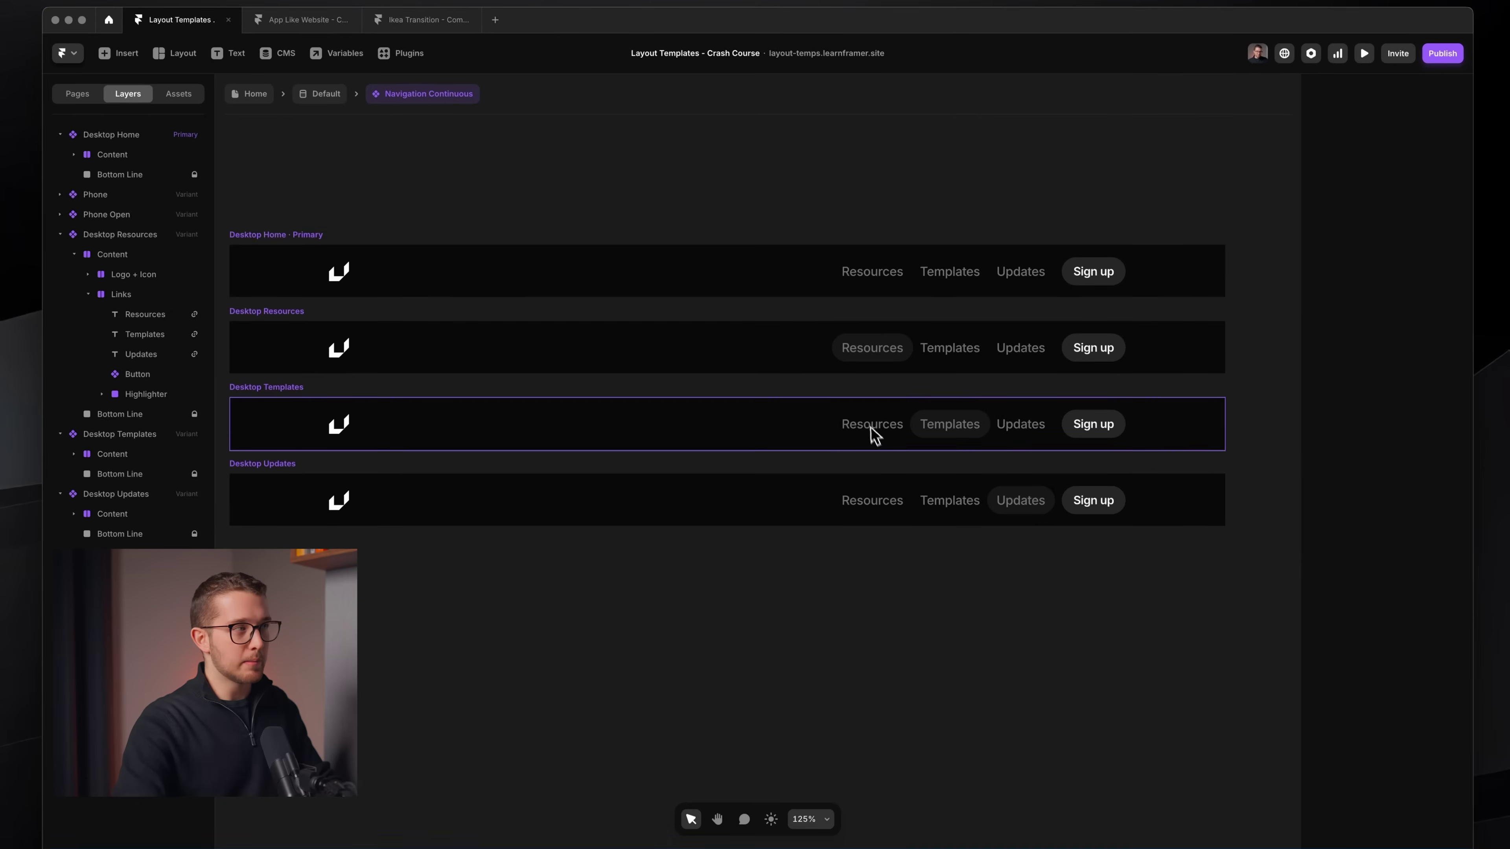
left_click(319, 94)
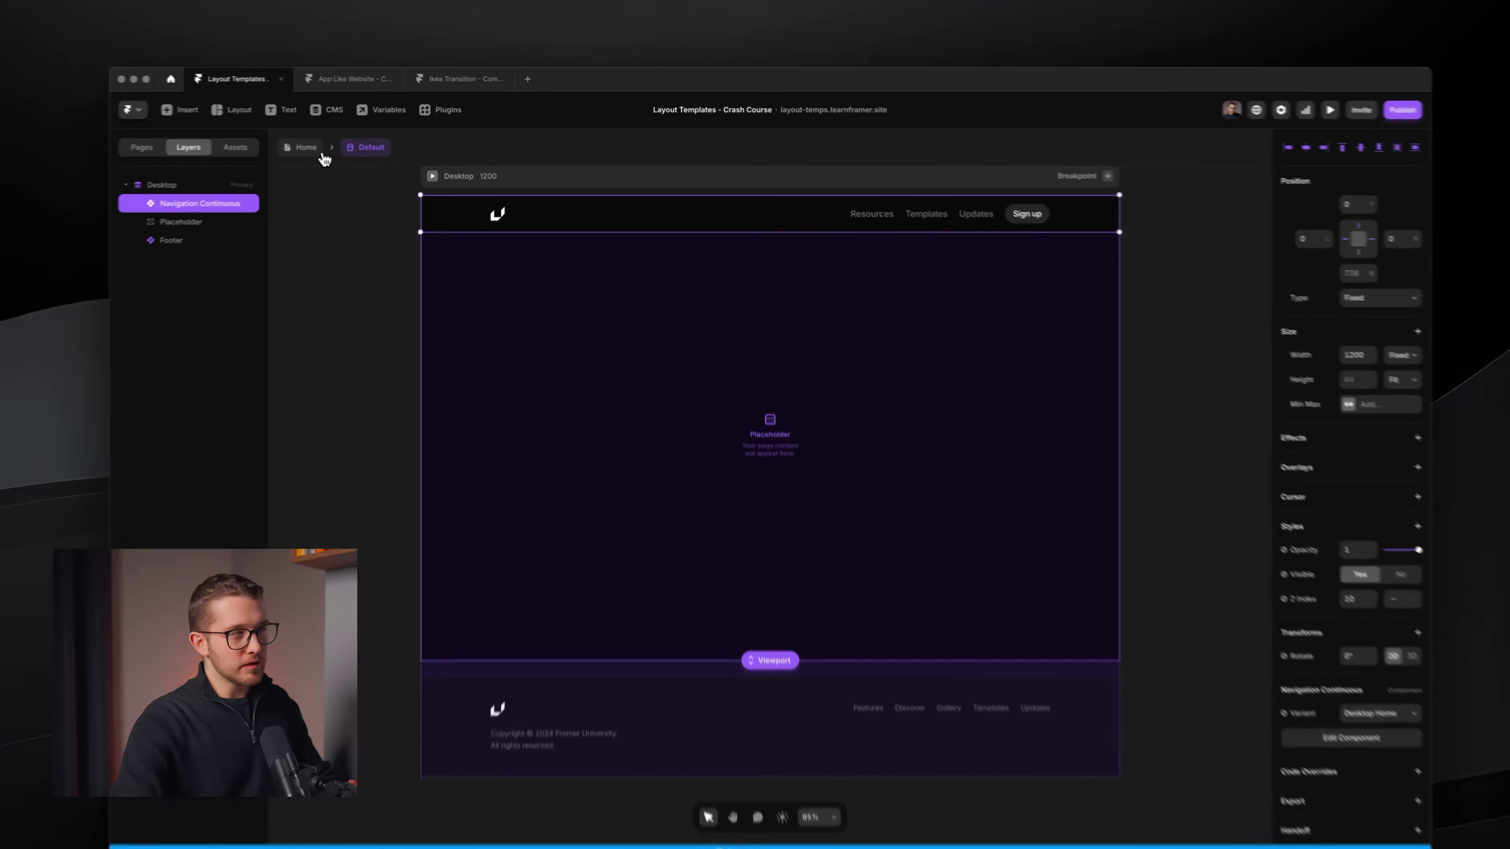
left_click(278, 155)
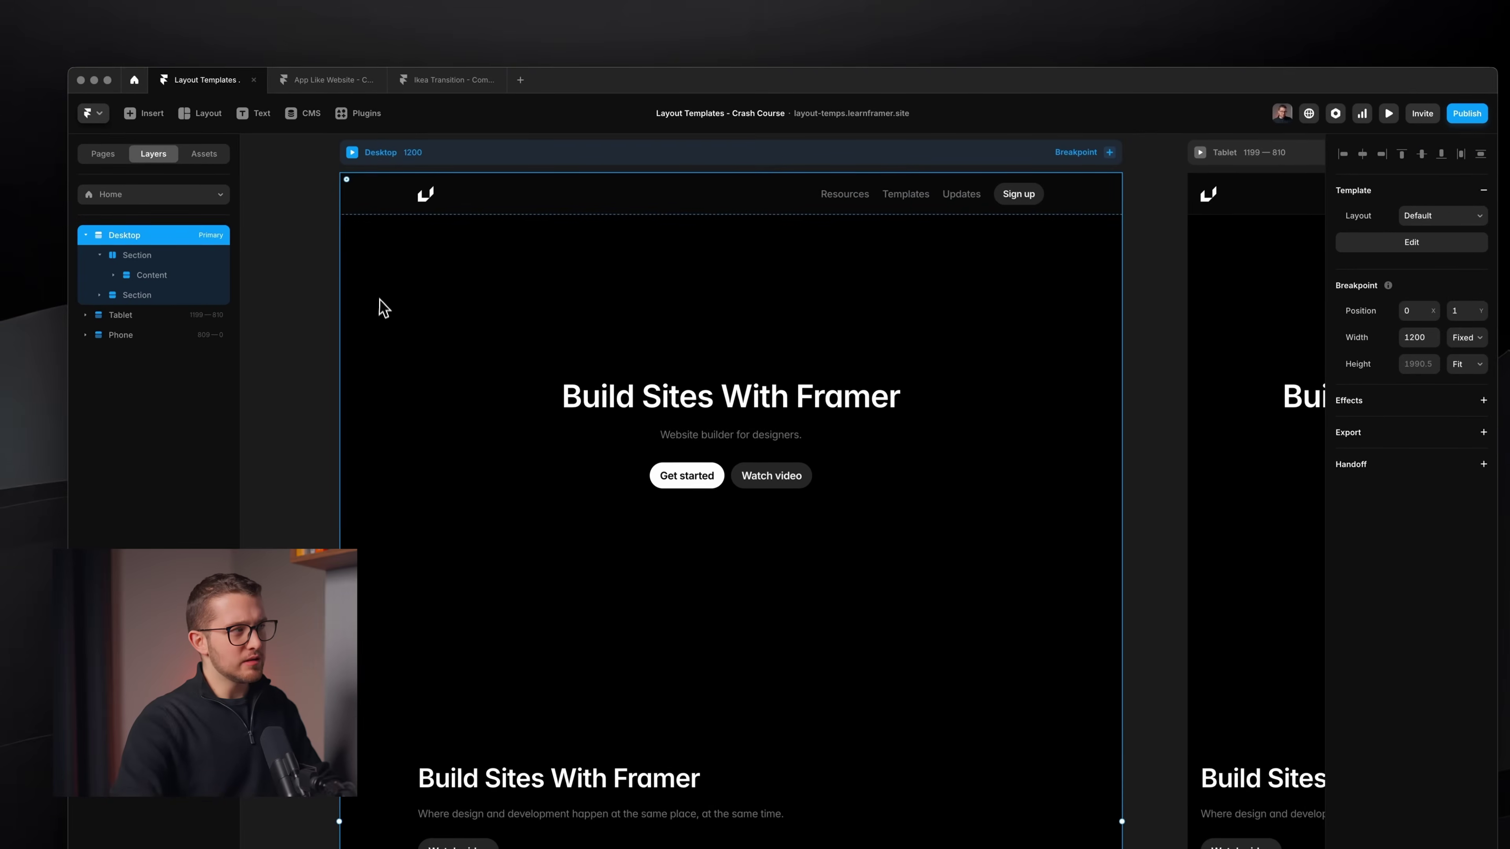
Open the /resources page and open its Default layout template for editing with the Navigation Continuous component selected
left_click(580, 262)
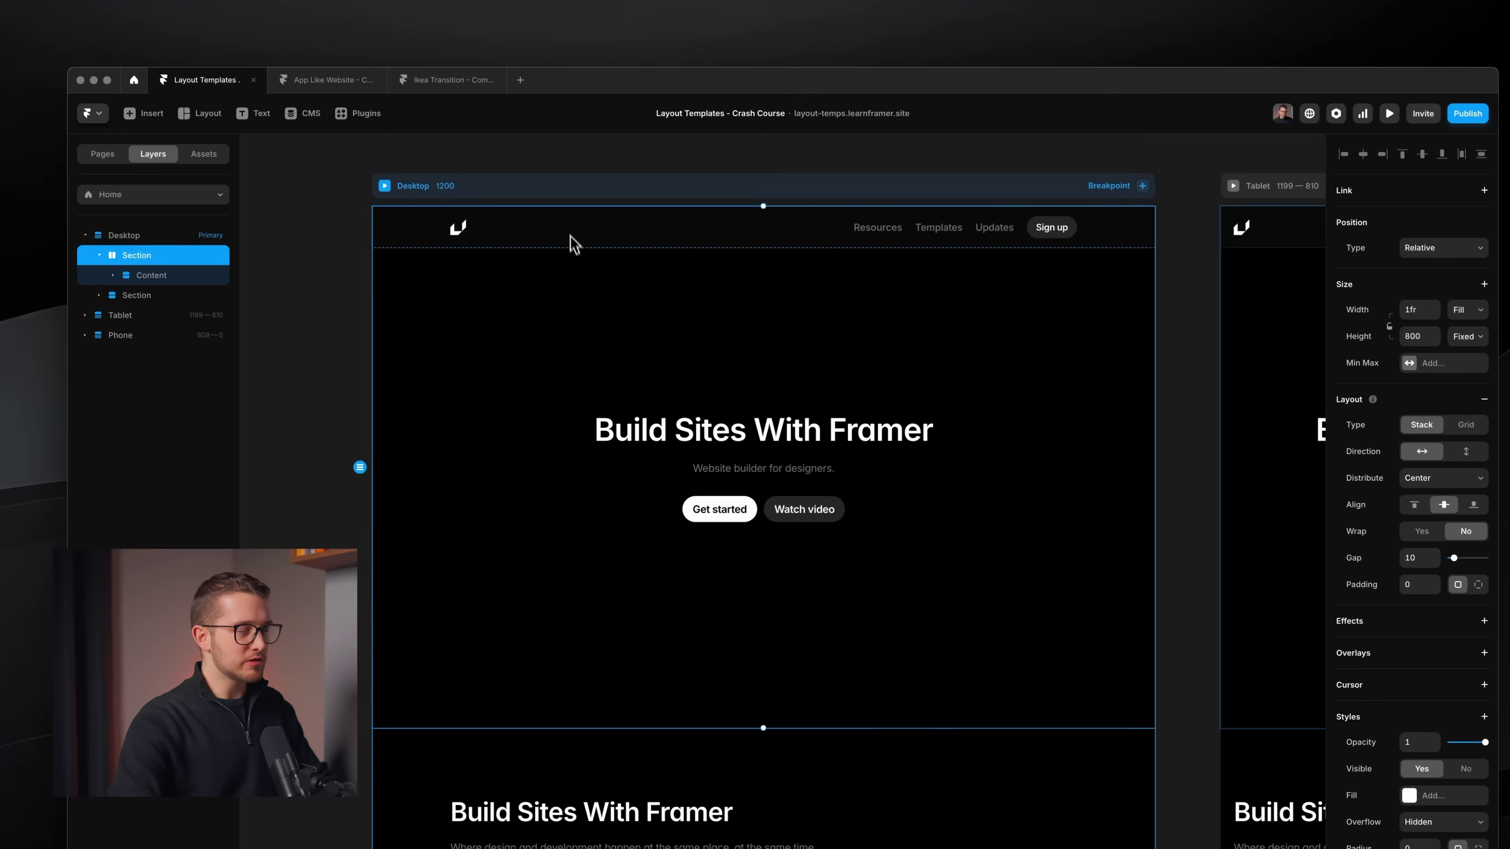
left_click(607, 239)
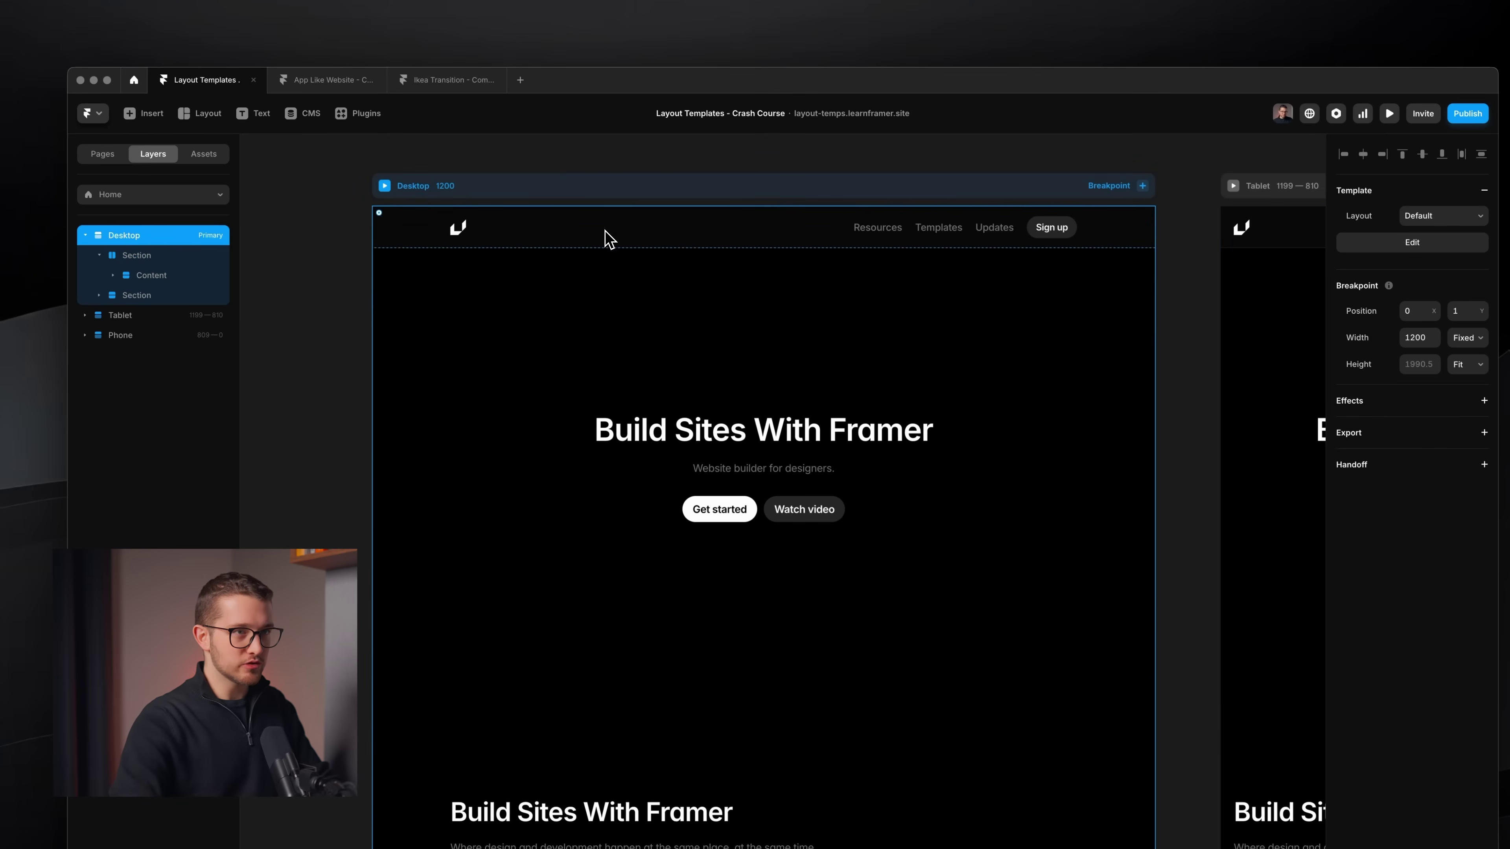
left_click(103, 156)
left_click(130, 237)
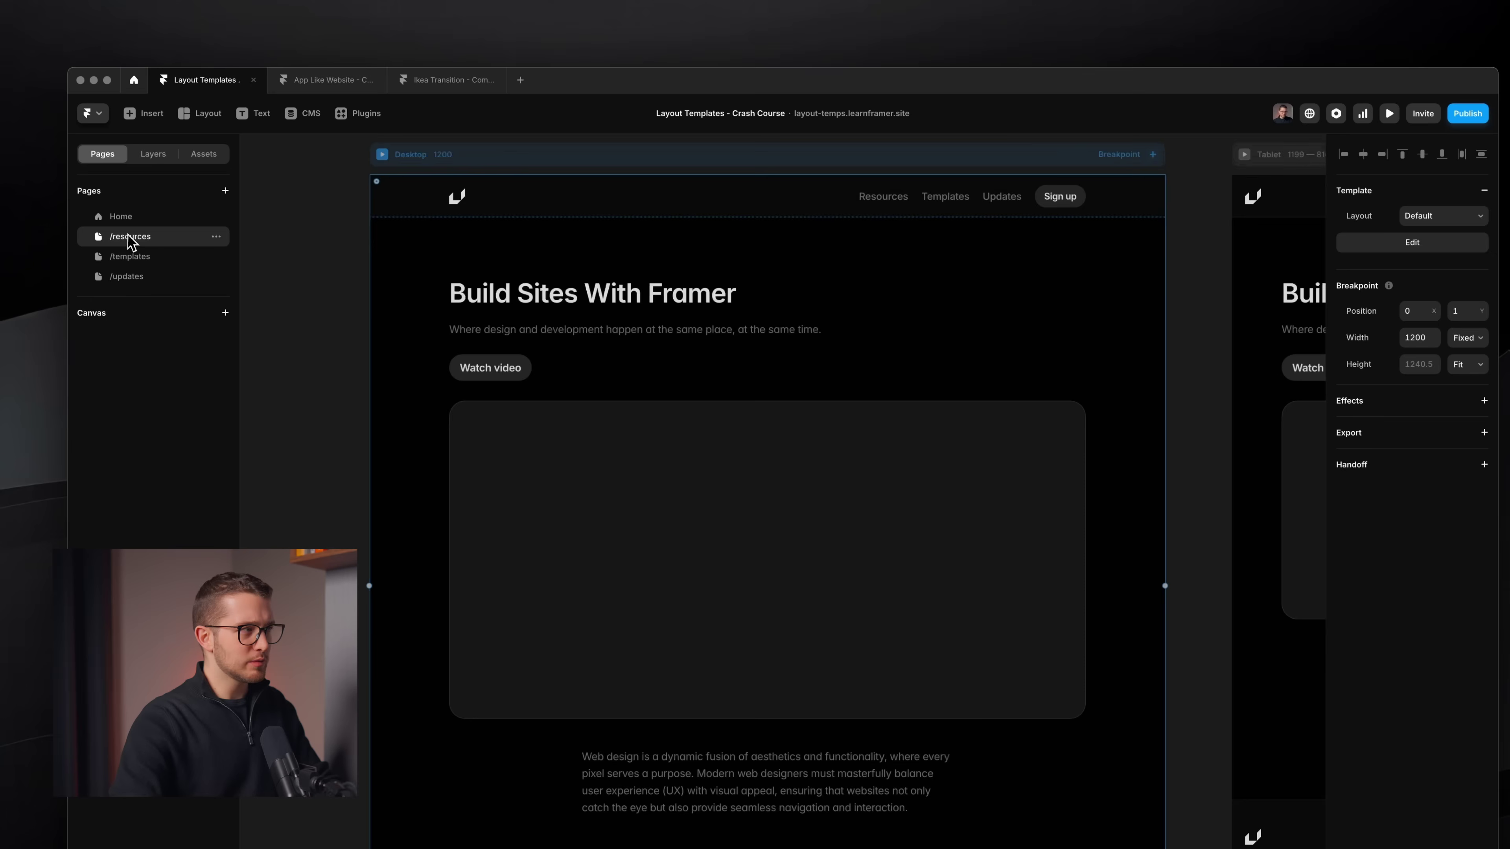
scroll(664, 337, "up", 2)
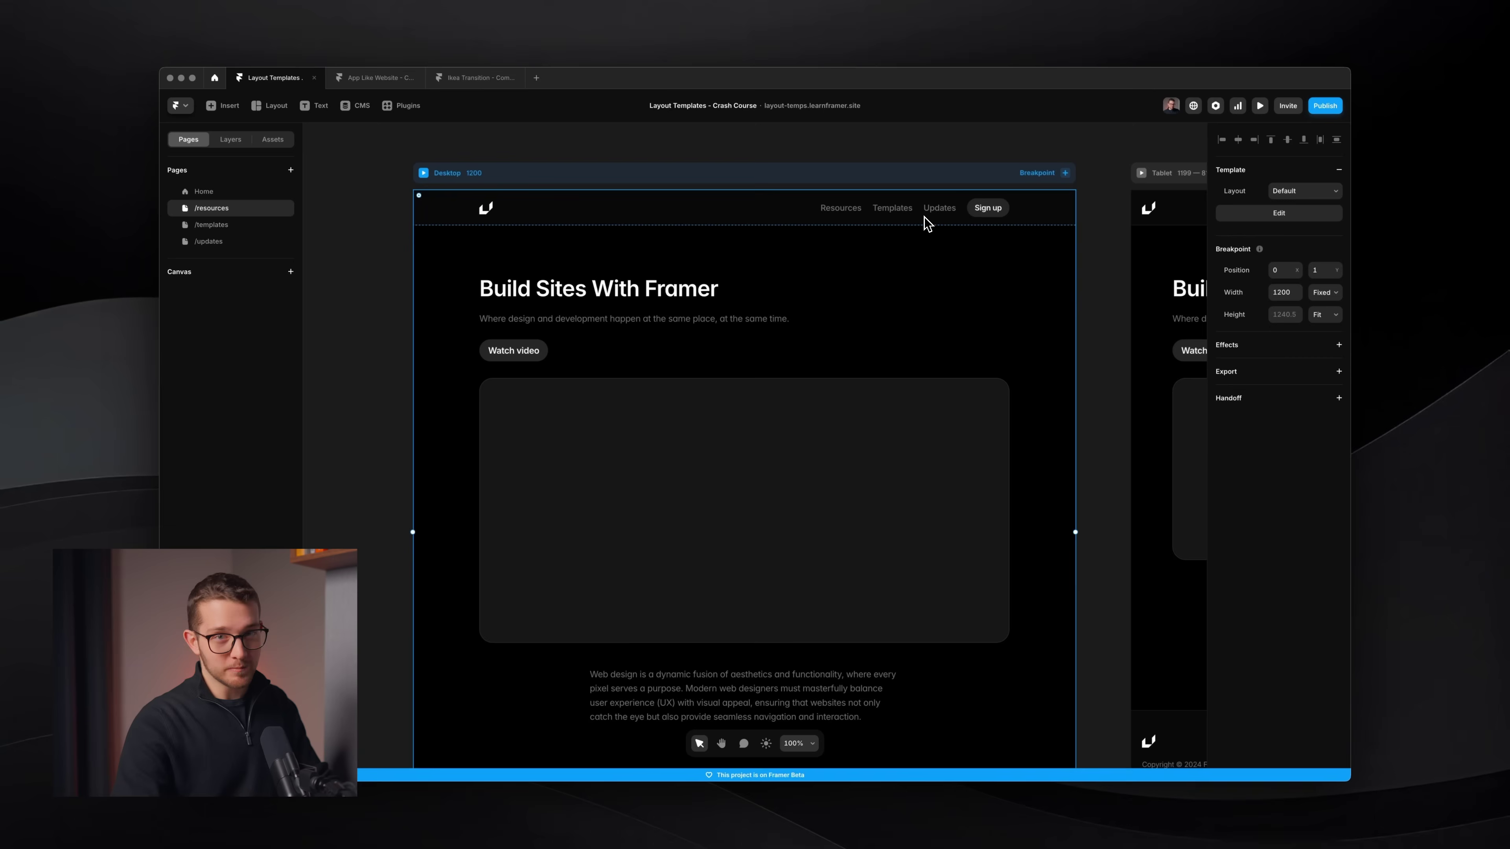
double_click(894, 222)
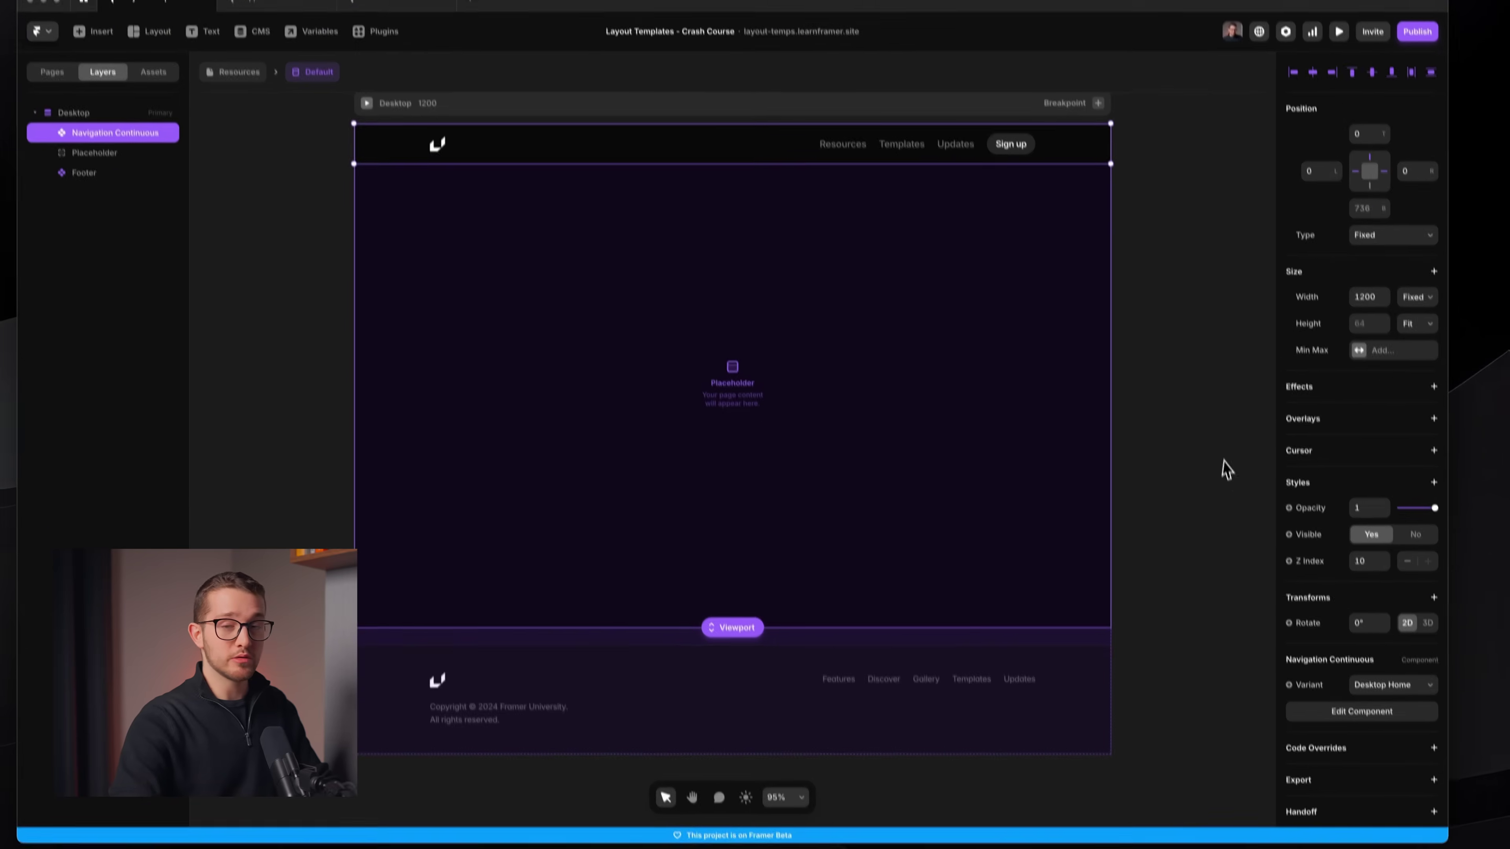
Create a template variable from the Navigation Continuous component's Variant property and name it Navi Variant
left_click(1329, 751)
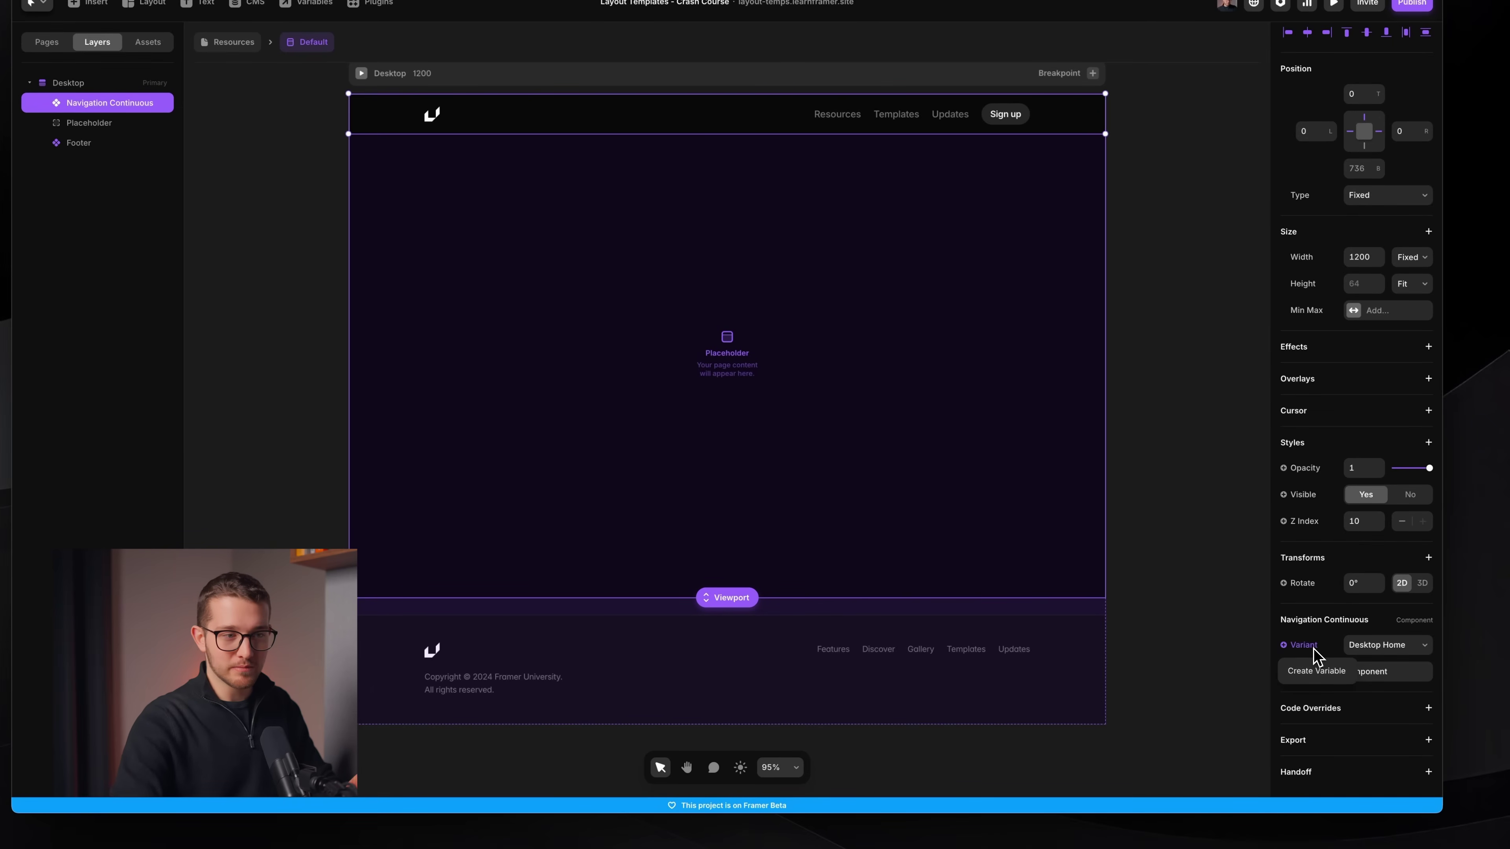
left_click(1316, 671)
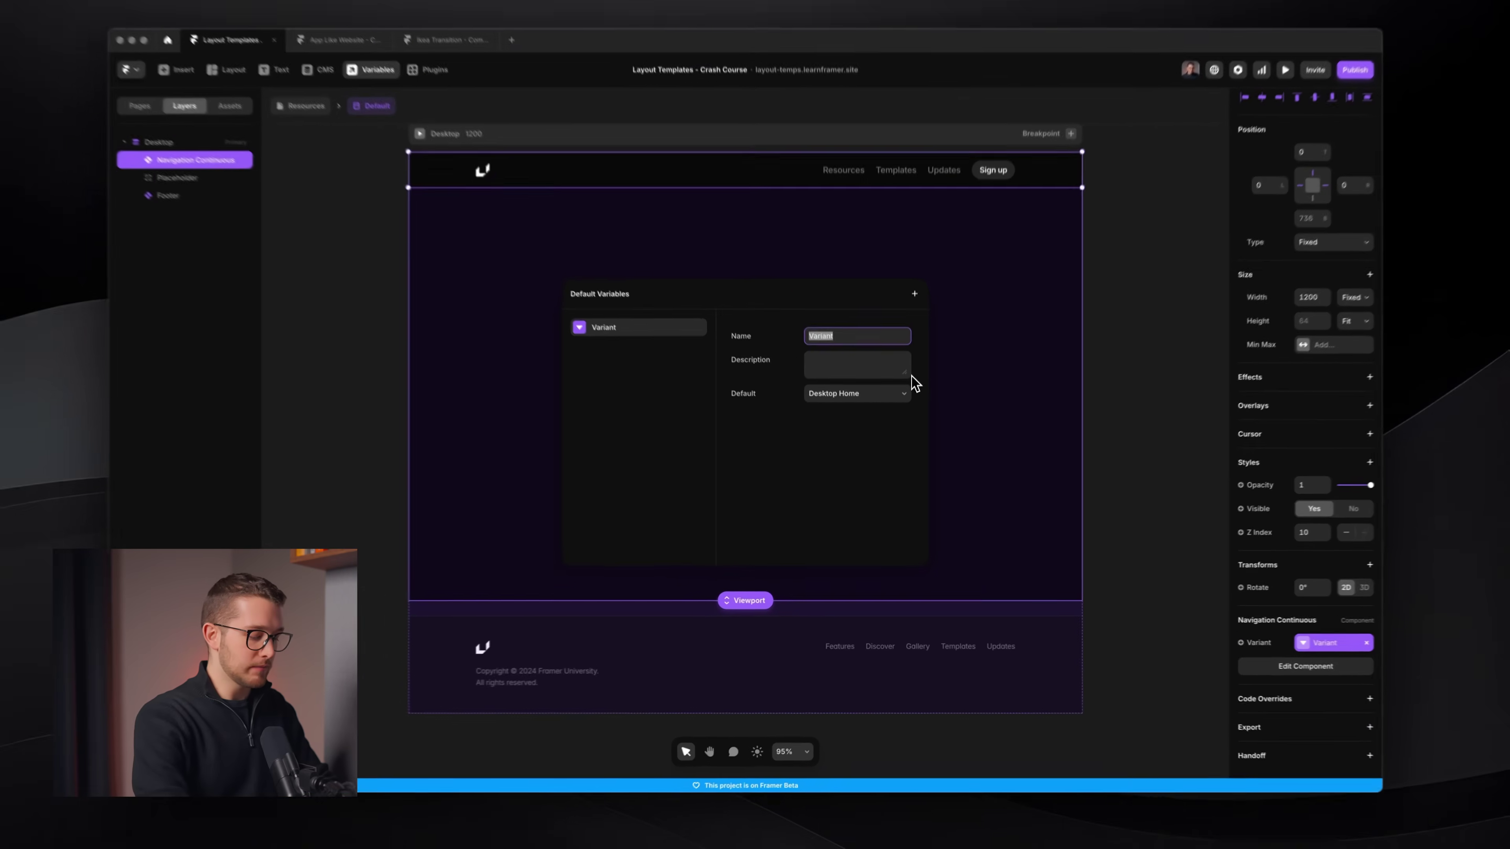
type("Navi")
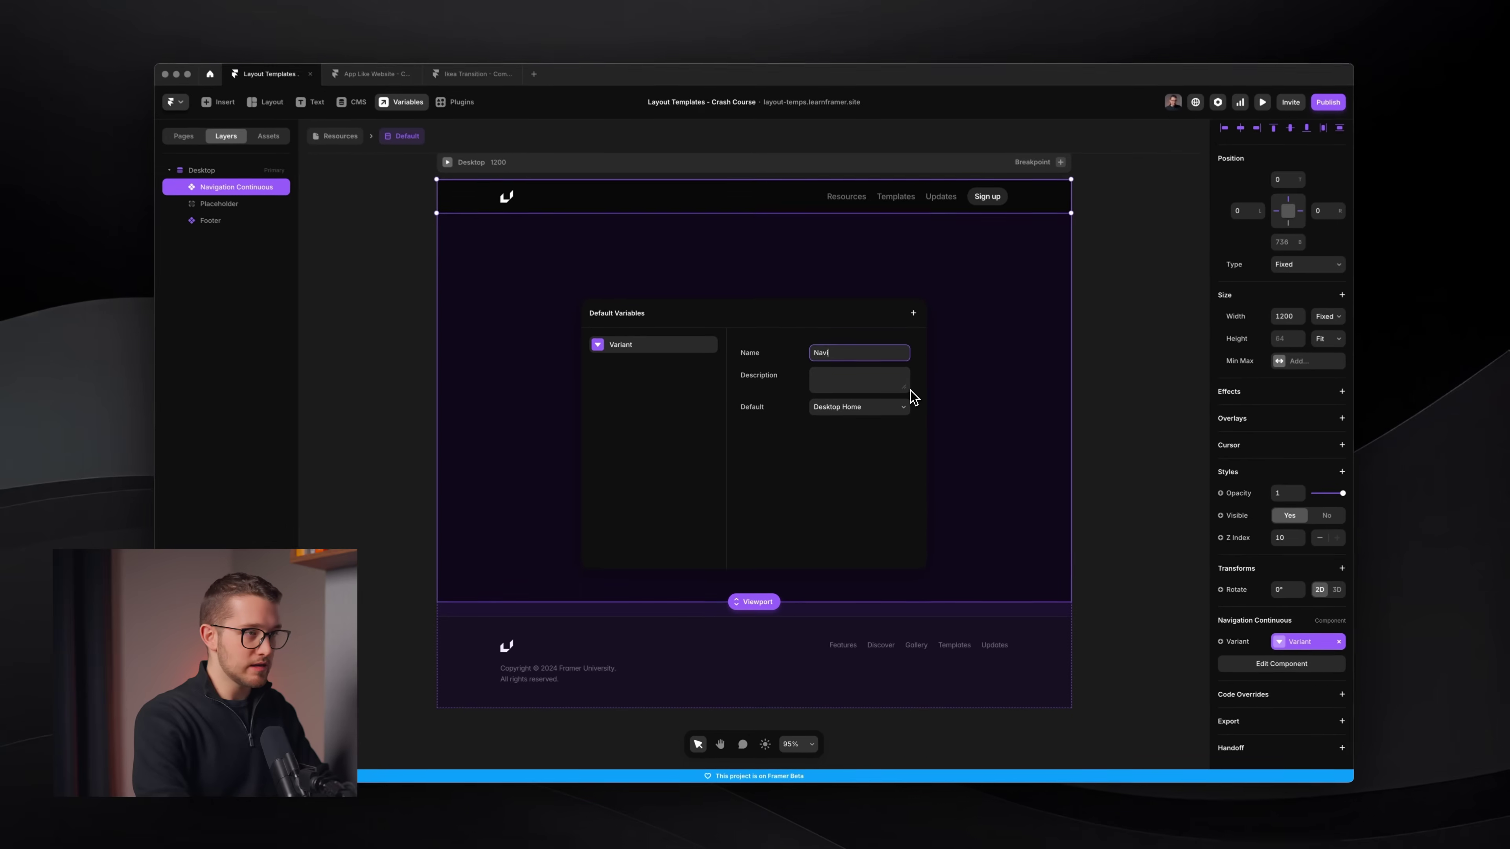
type(" Varian")
type("t")
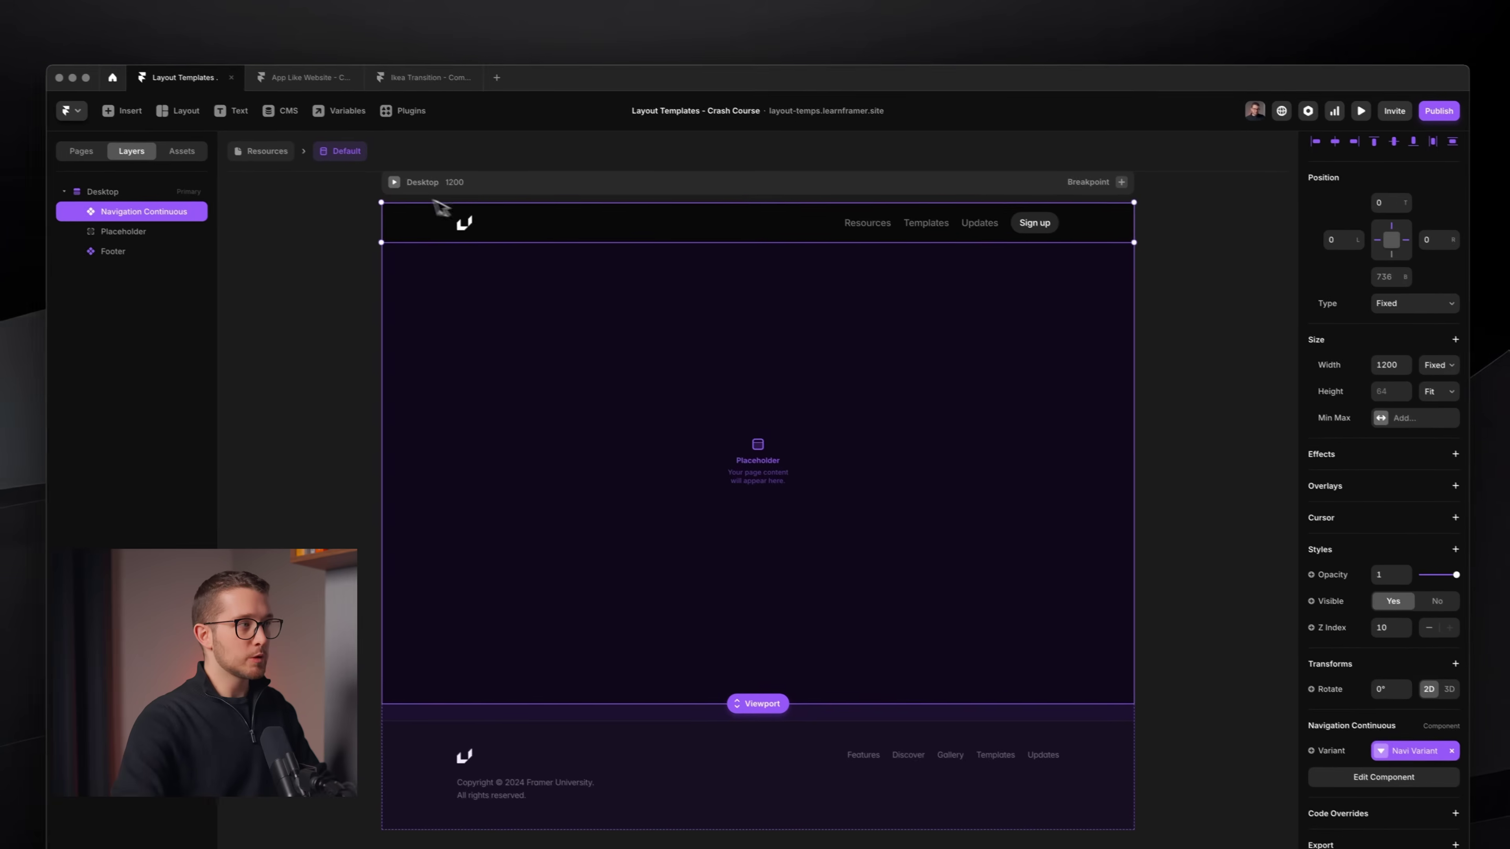
Return to the /resources page and set its Navi Variant to Desktop Resources
left_click(335, 141)
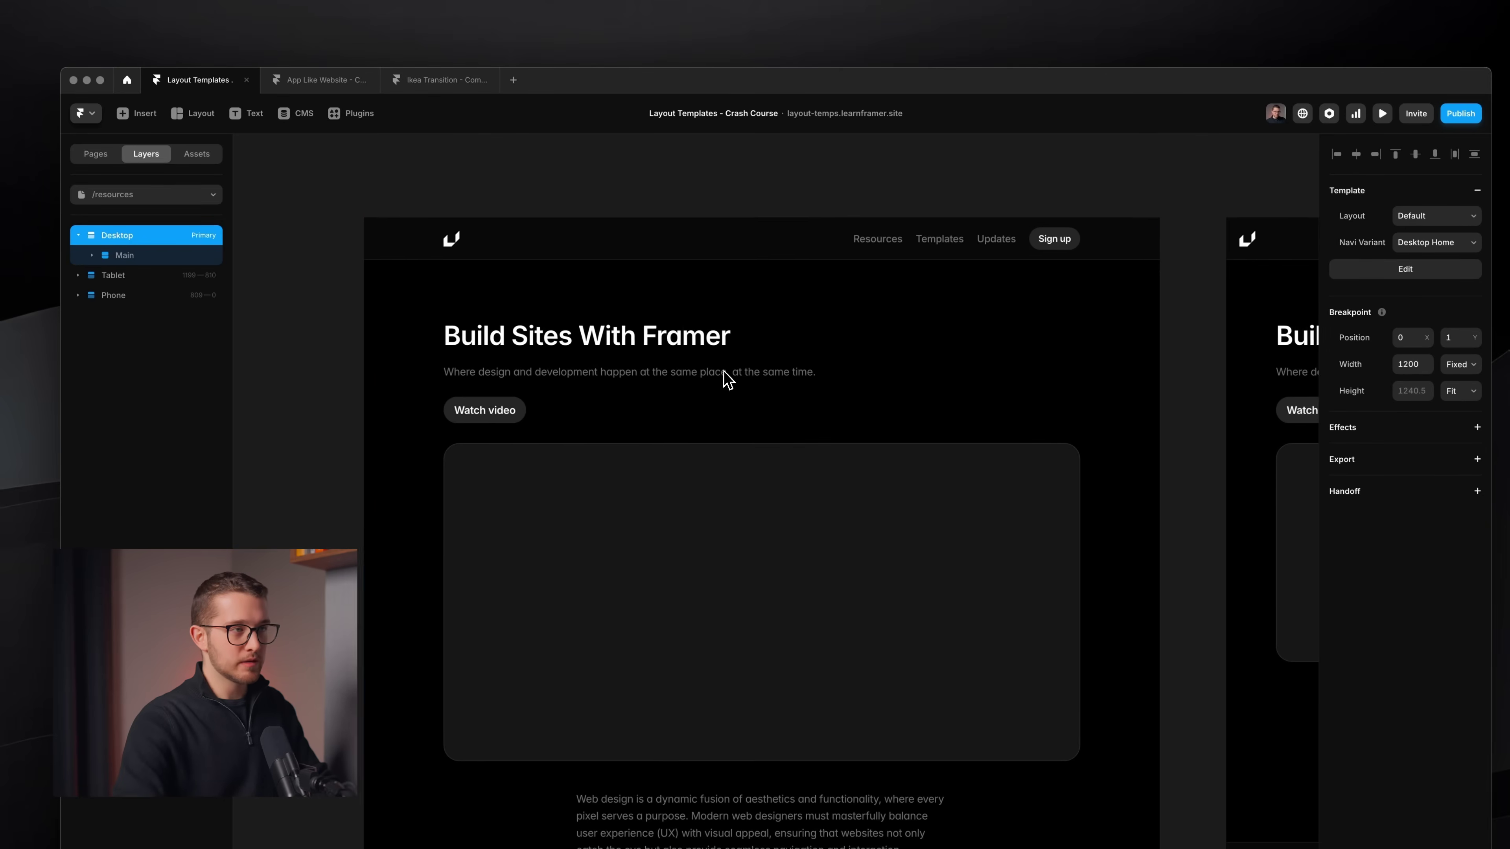
scroll(728, 378, "up", 2)
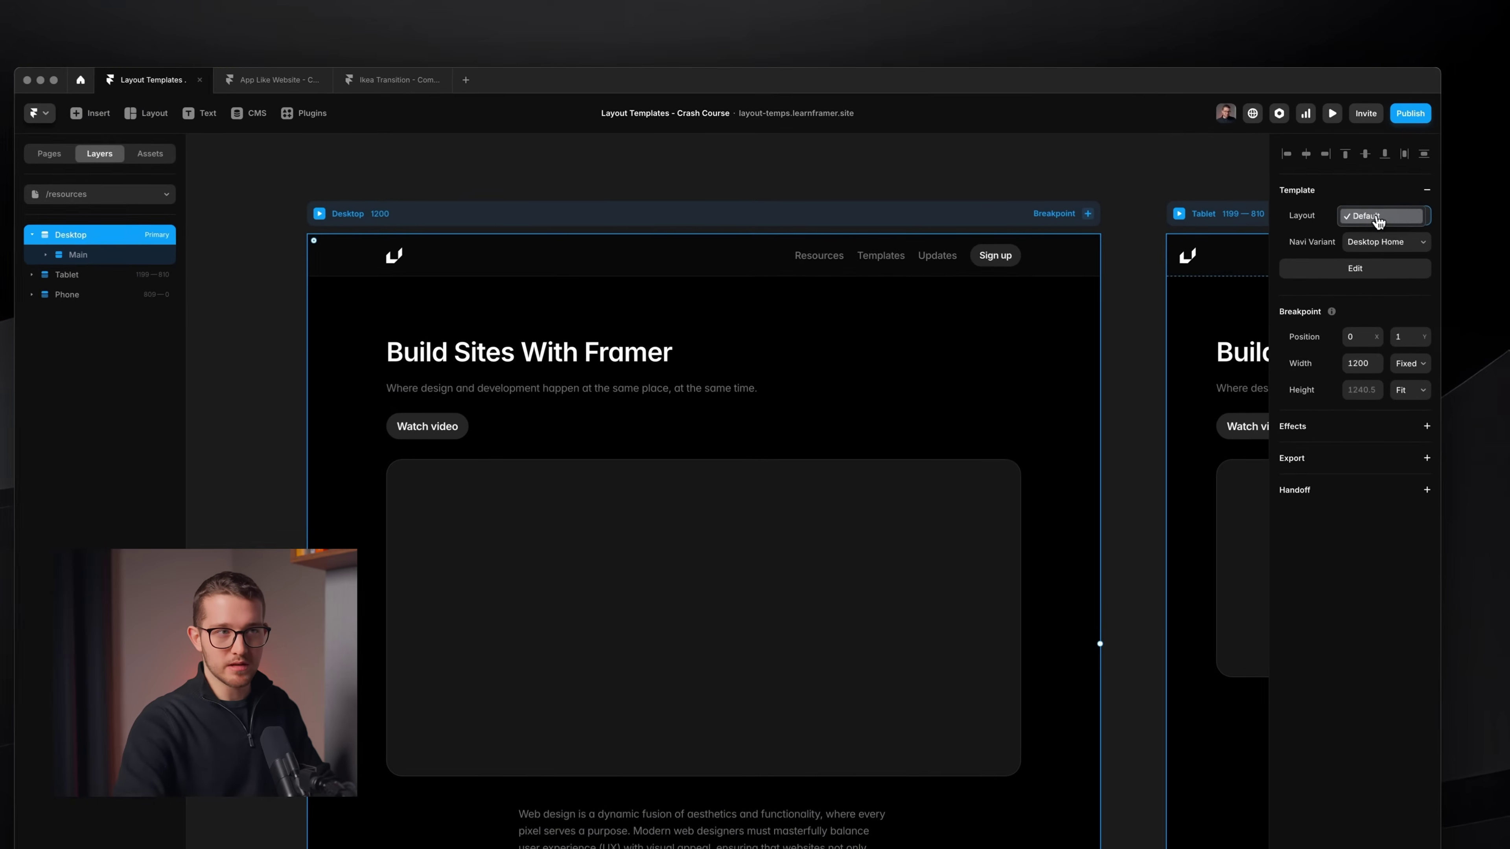
left_click(1375, 246)
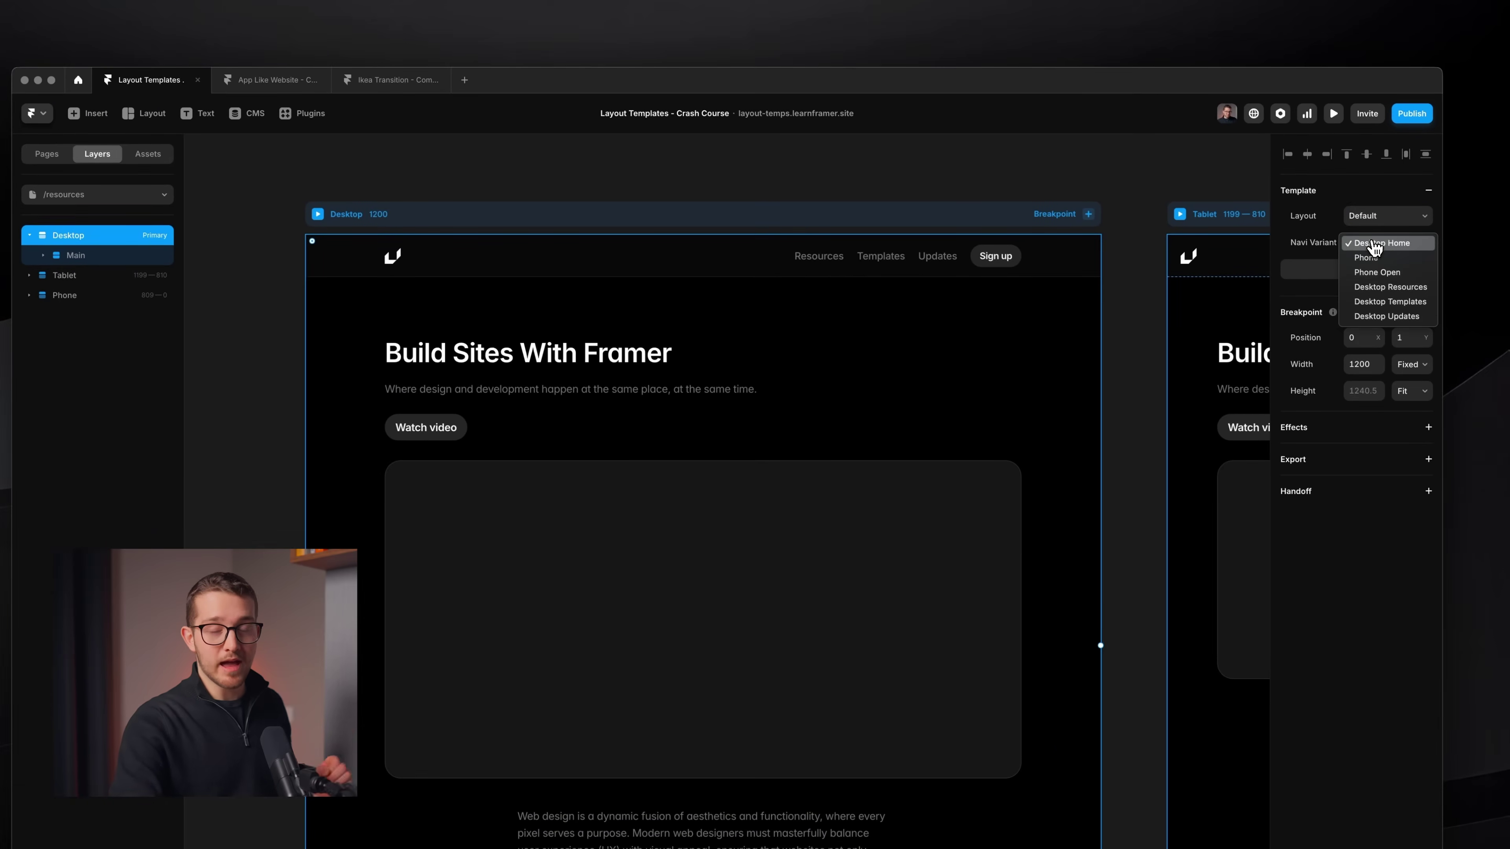
left_click(1320, 247)
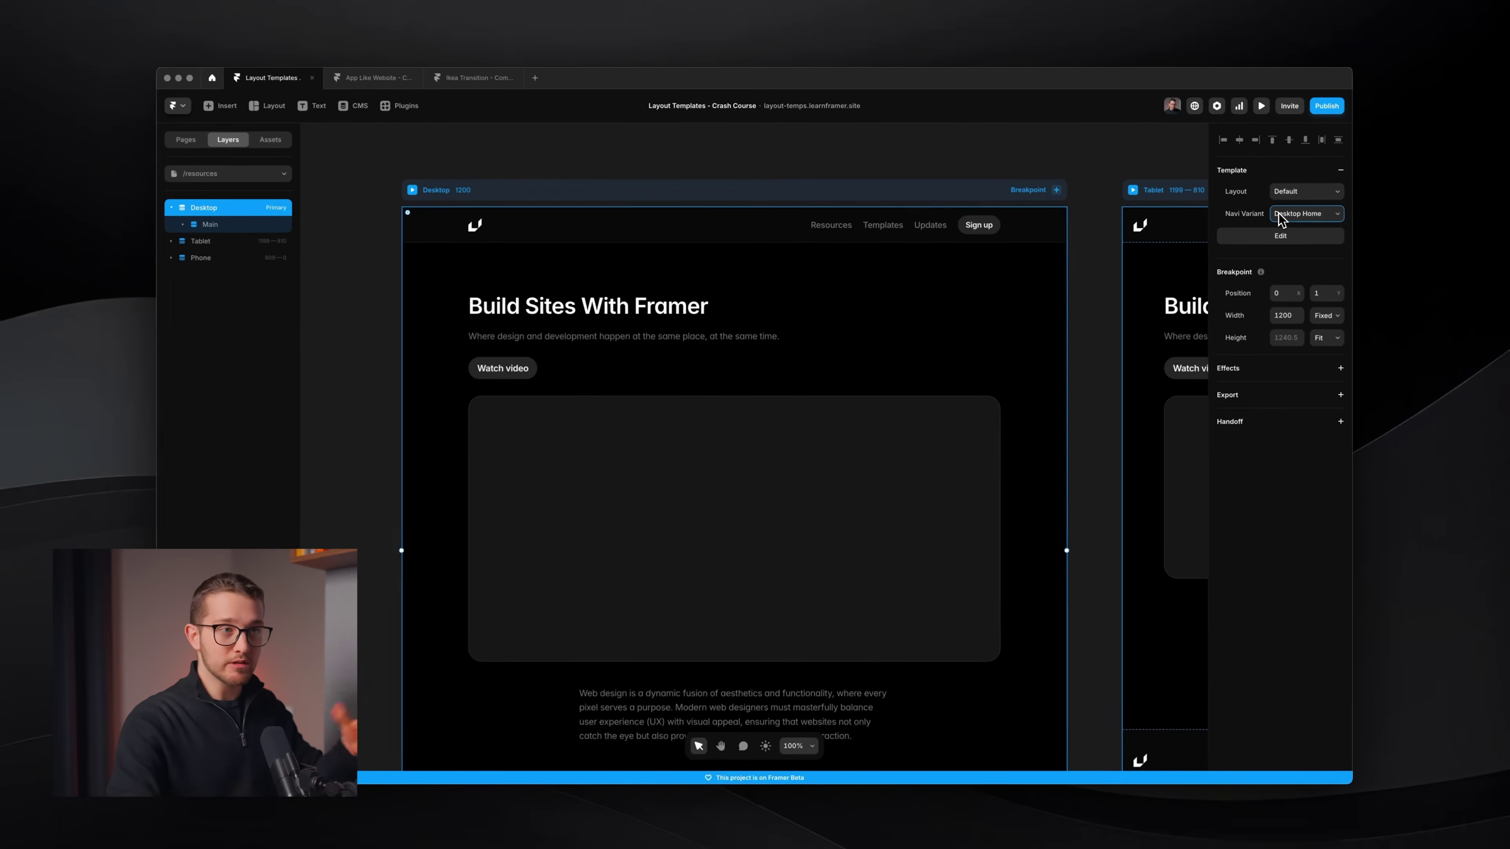
left_click(1278, 212)
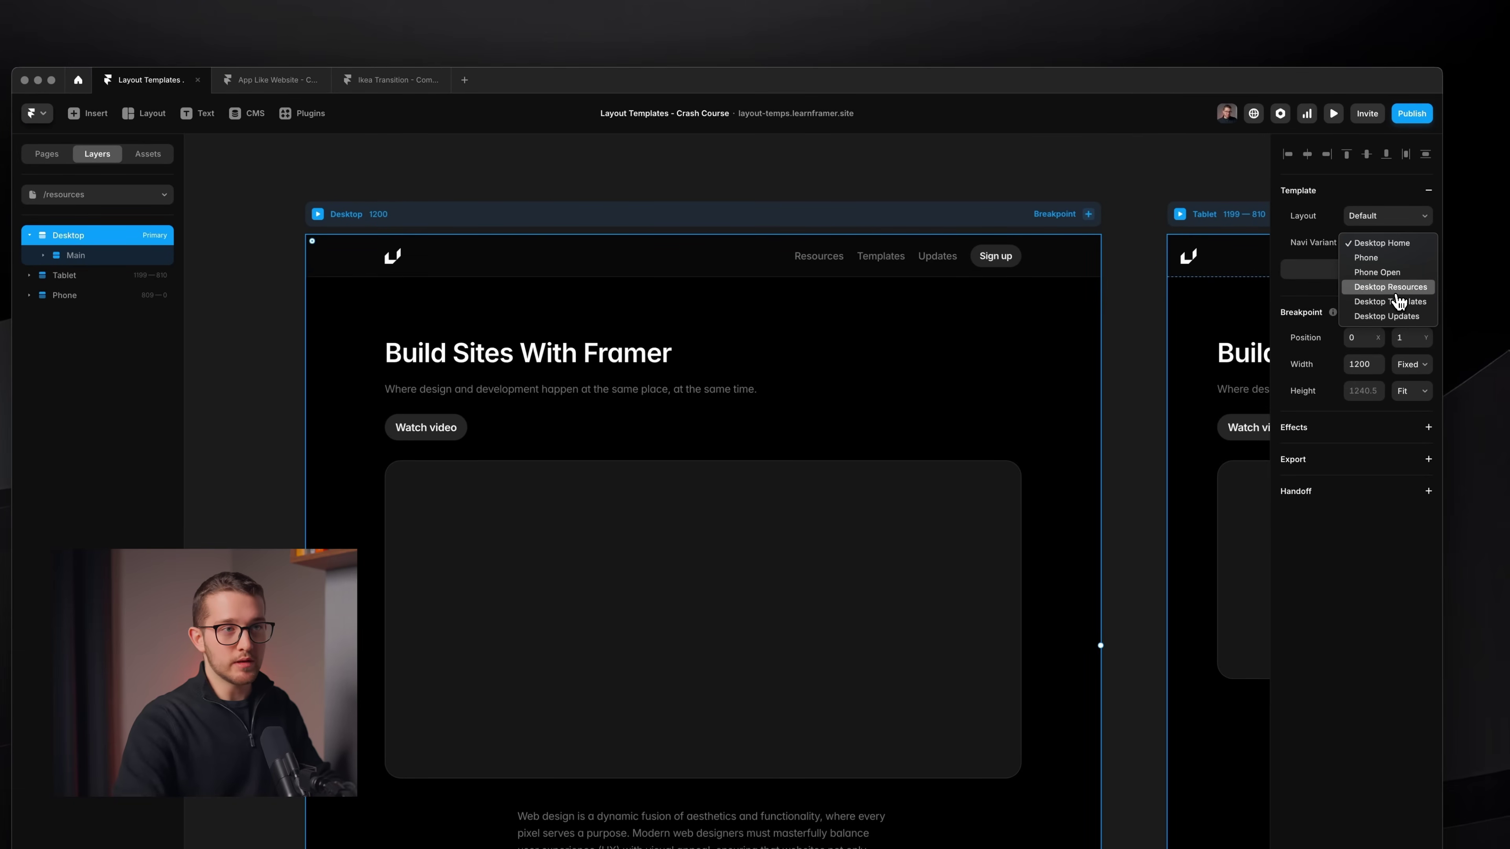
left_click(1394, 288)
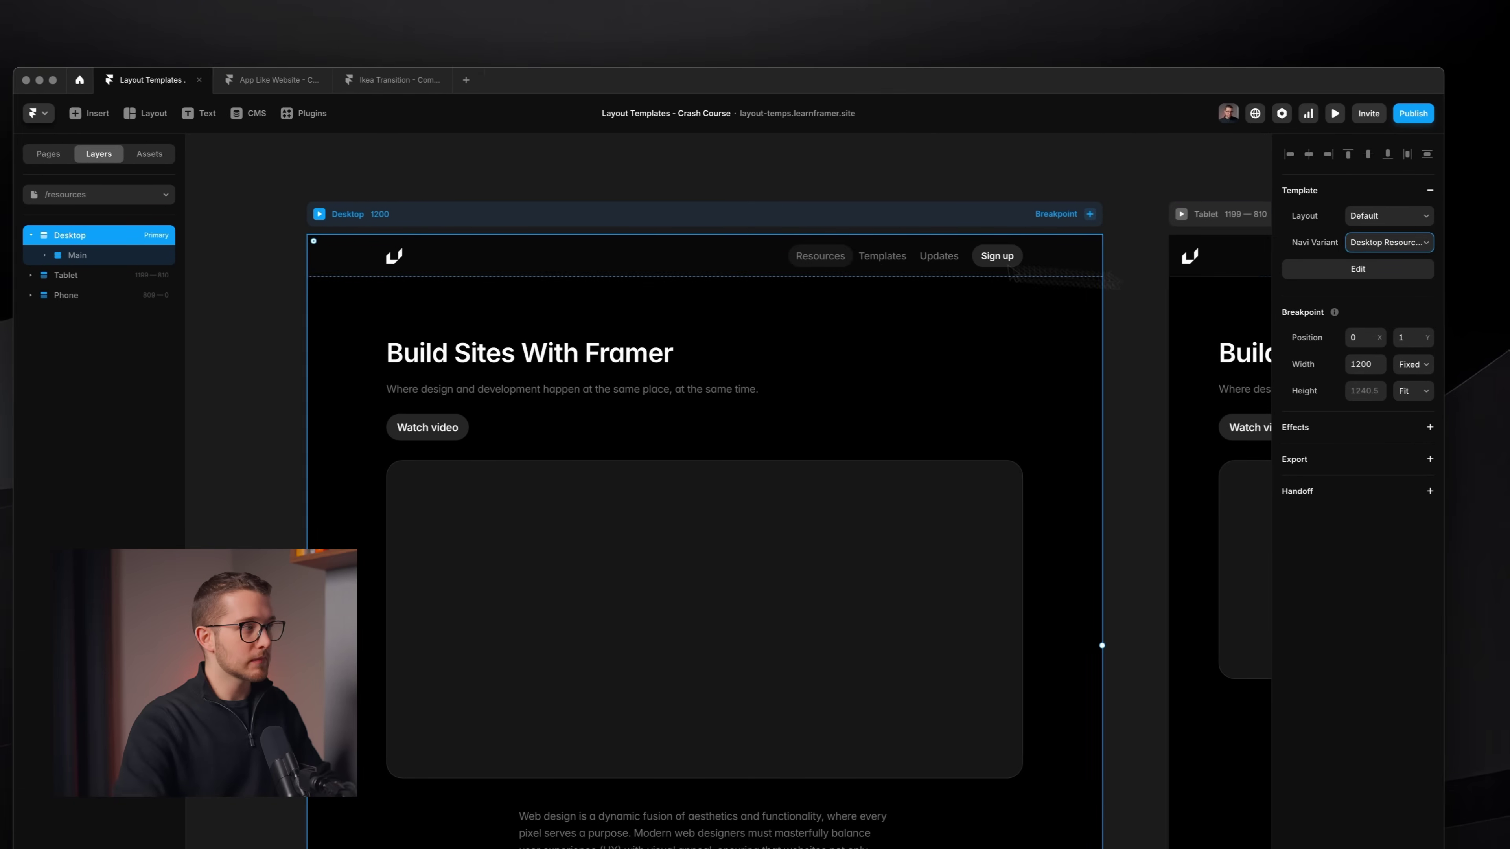
Set the Navi Variant to Desktop Templates on the /templates page and to Desktop Updates on the /updates page
left_click(122, 195)
left_click(116, 255)
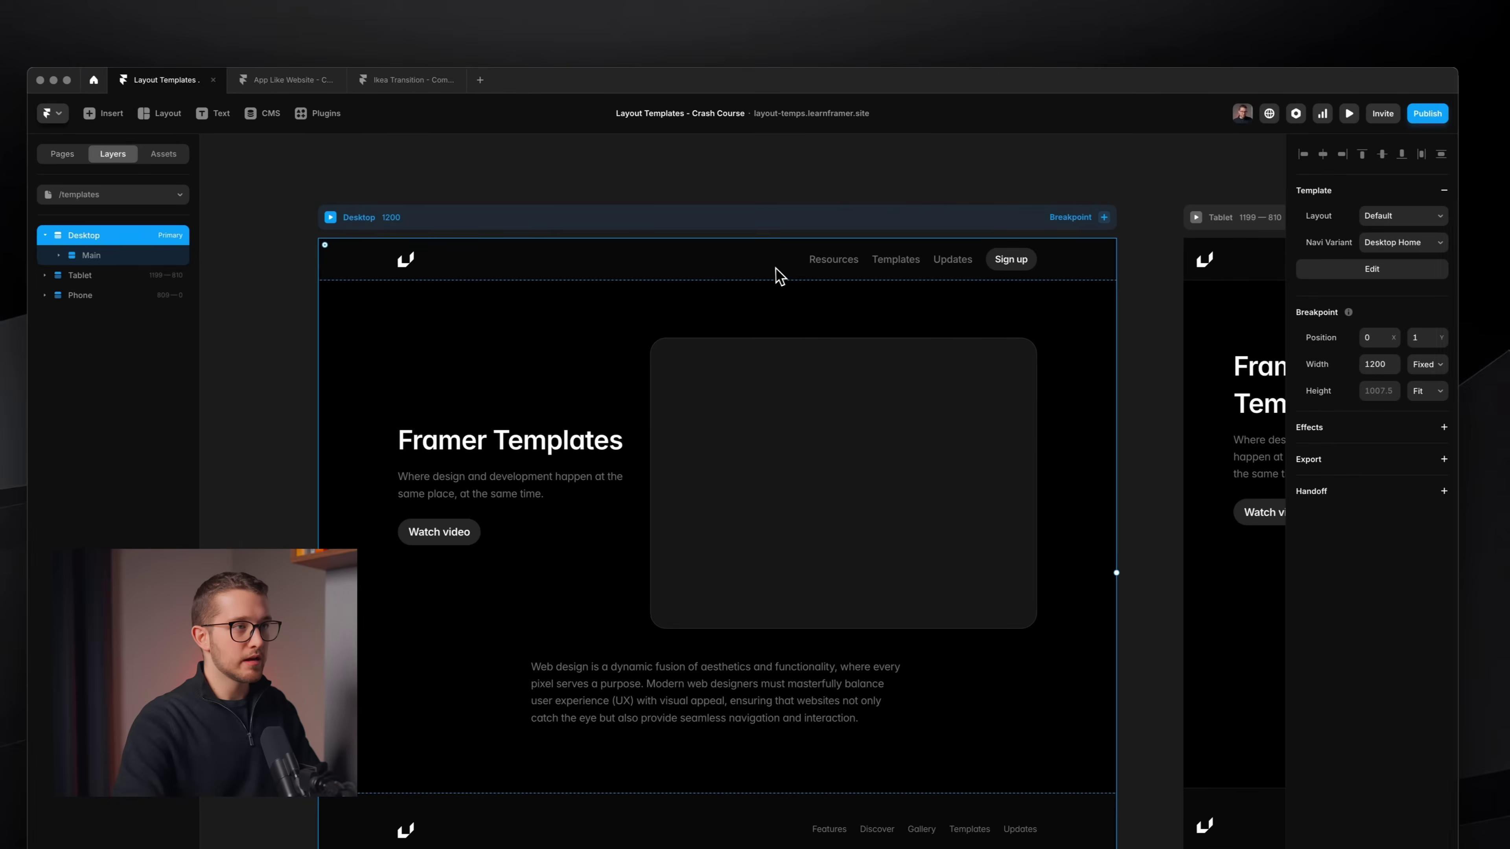
left_click(1403, 243)
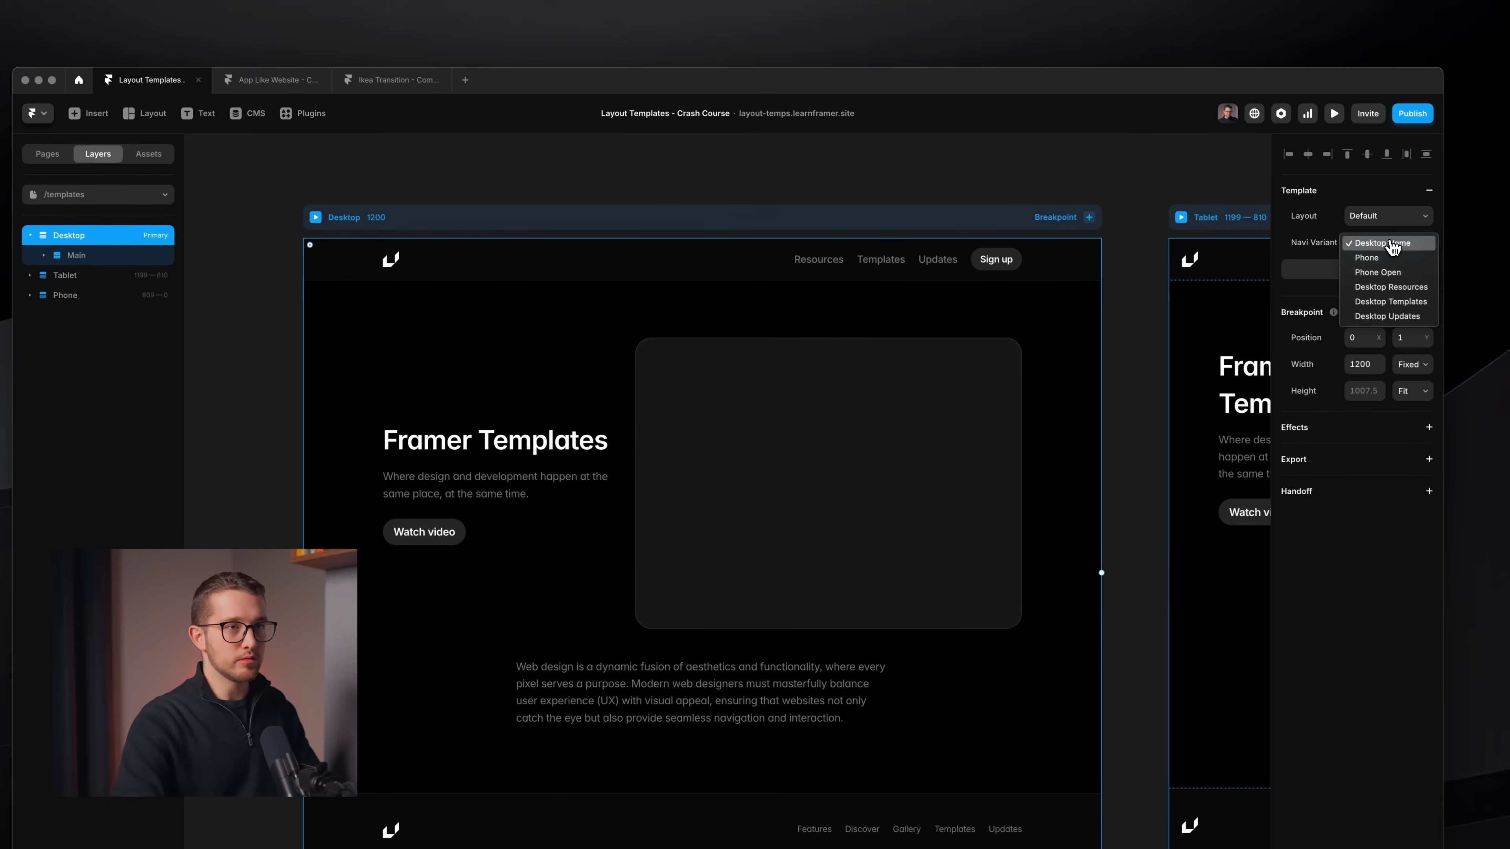
left_click(1391, 301)
left_click(46, 154)
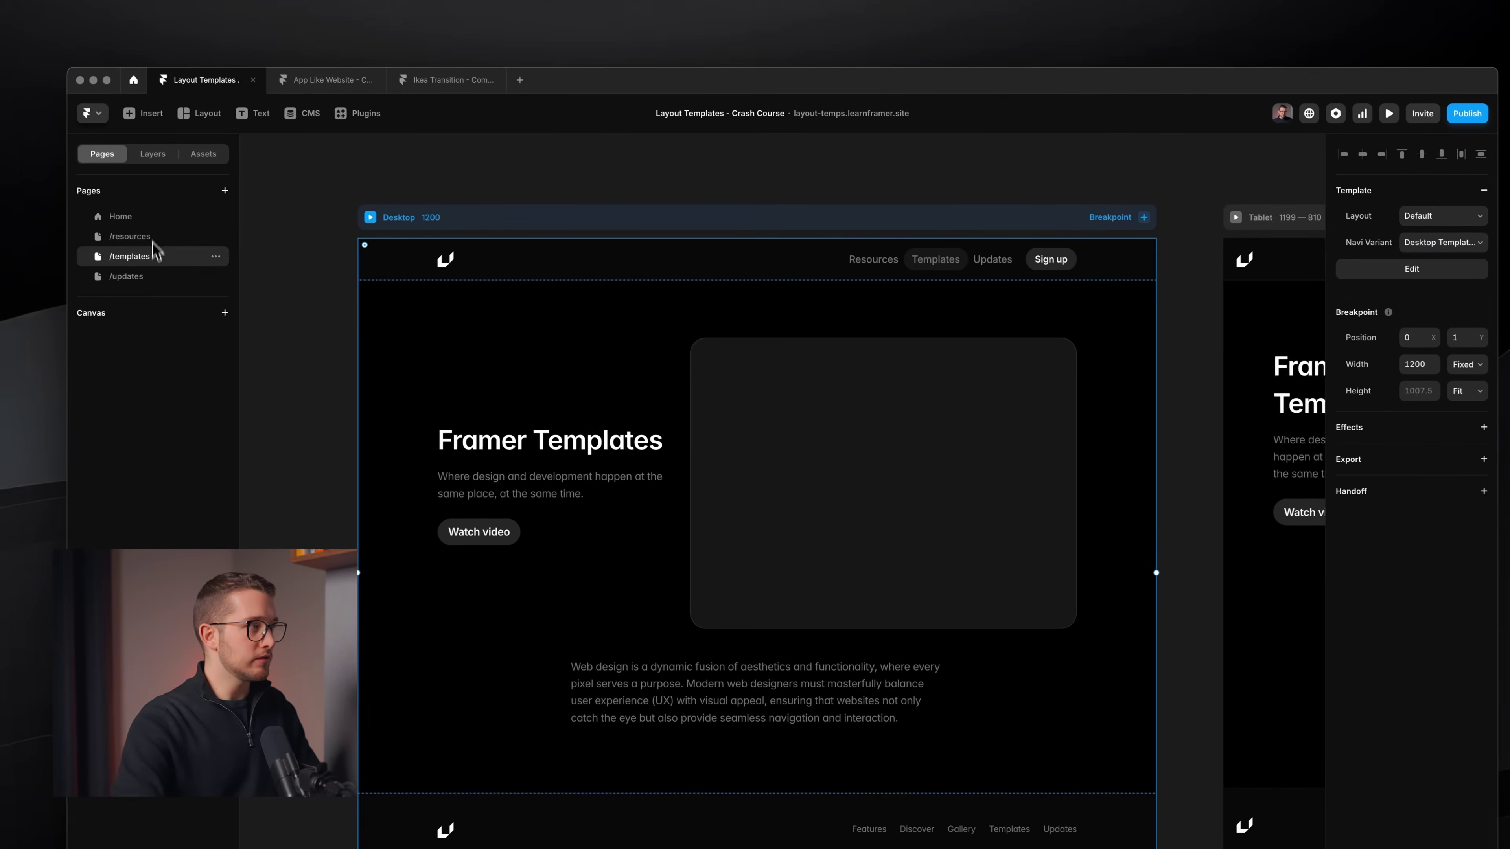
left_click(103, 277)
Preview the site and switch repeatedly between the Resources, Templates and Updates pages to examine the navigation's active link highlight
key("super+p")
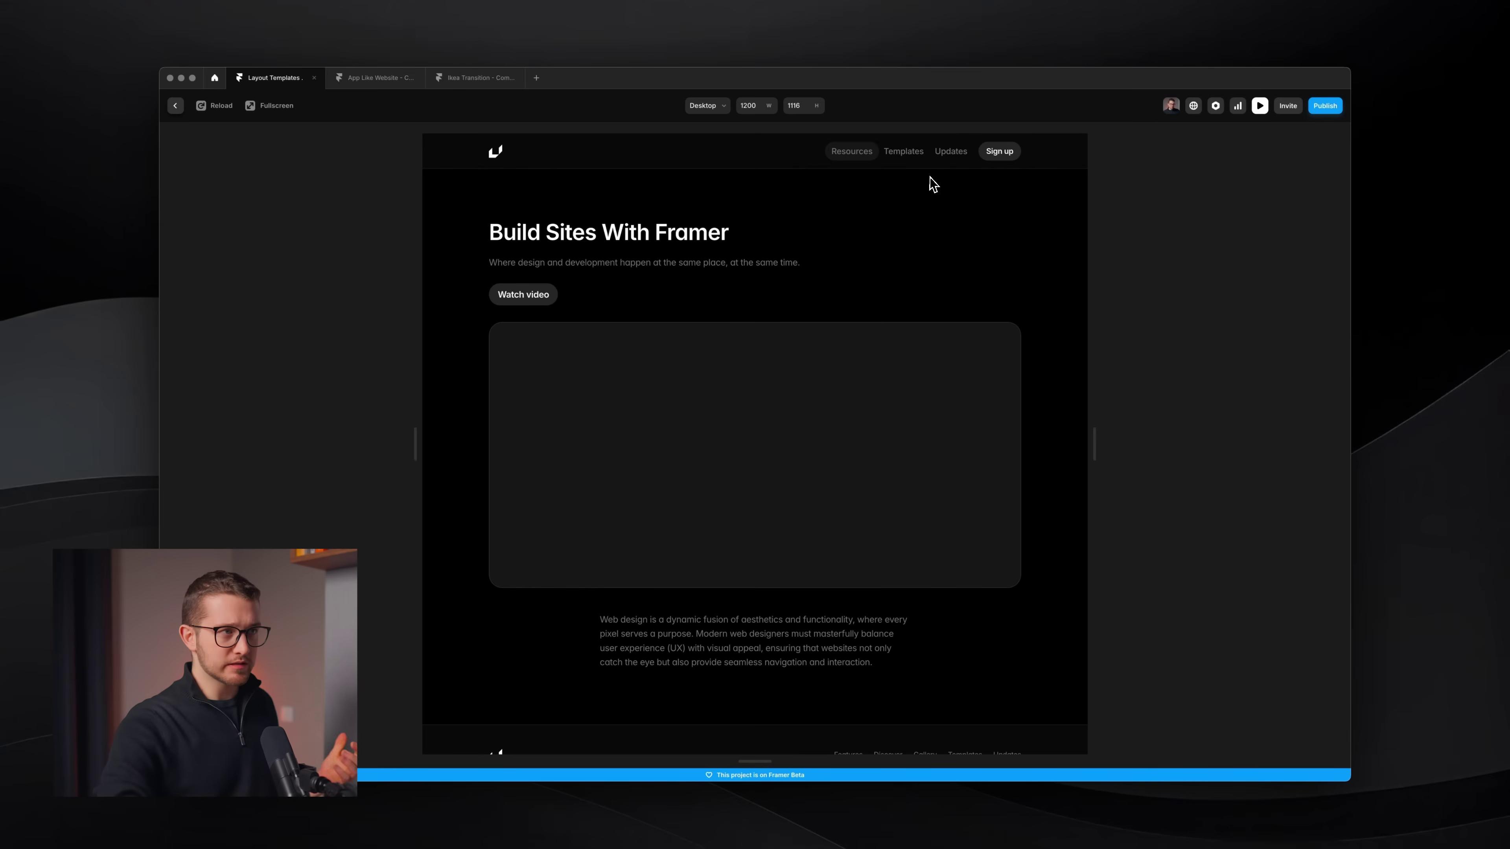
left_click(913, 158)
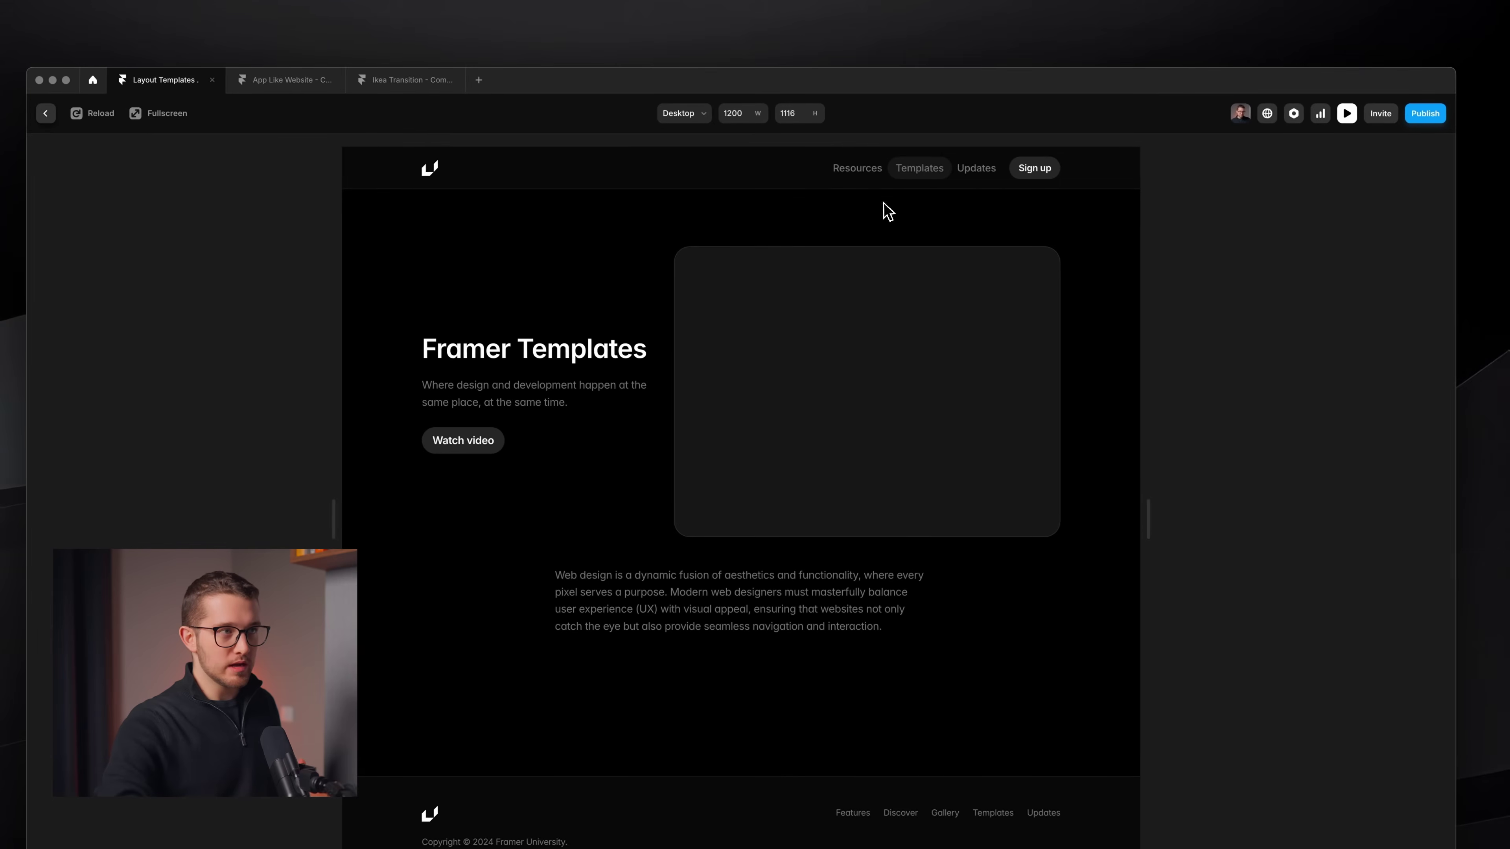
left_click(980, 170)
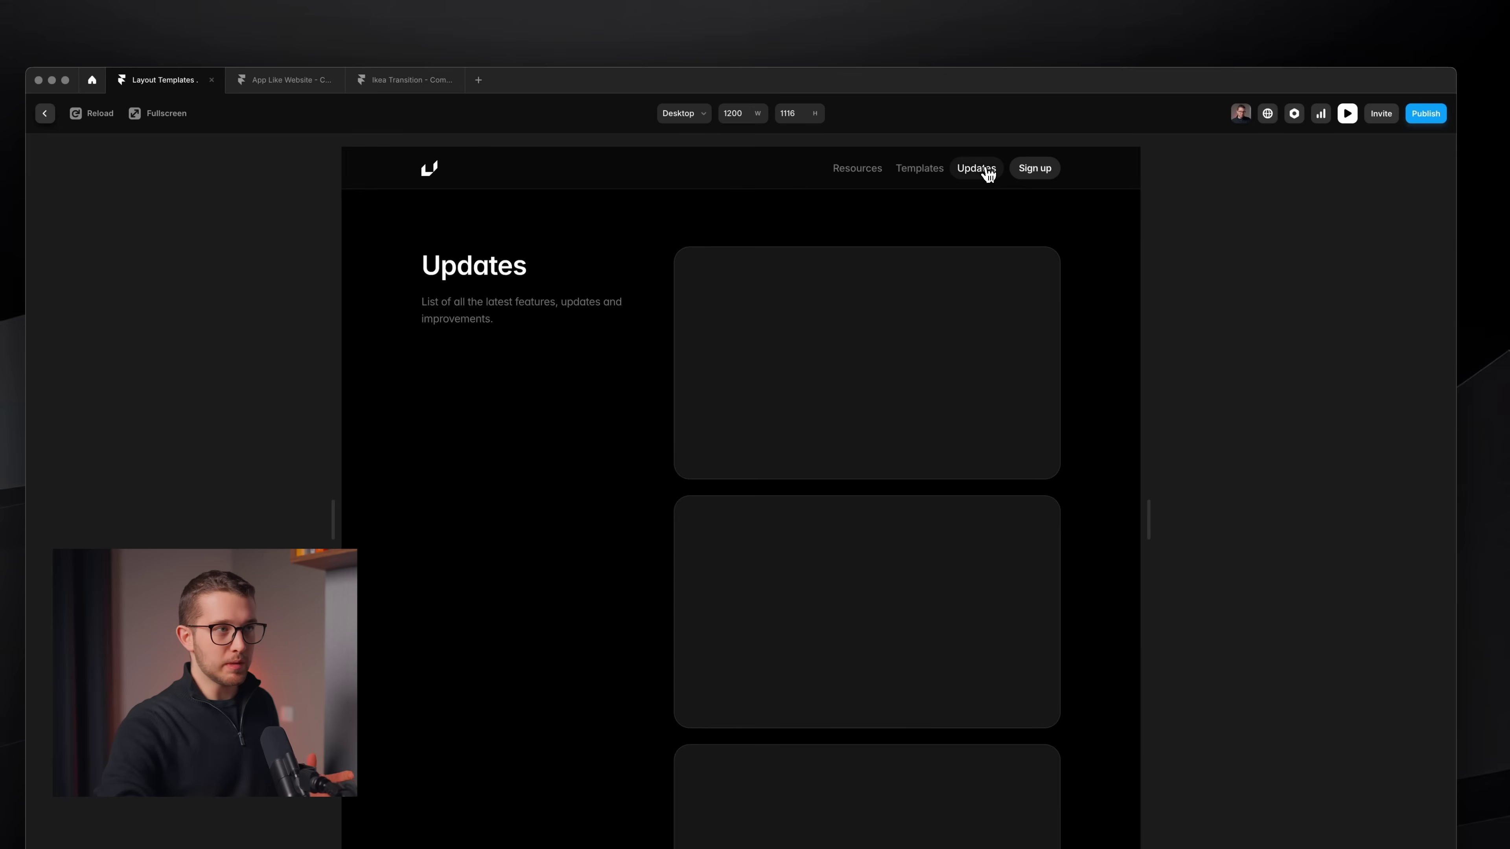
left_click(921, 175)
left_click(860, 168)
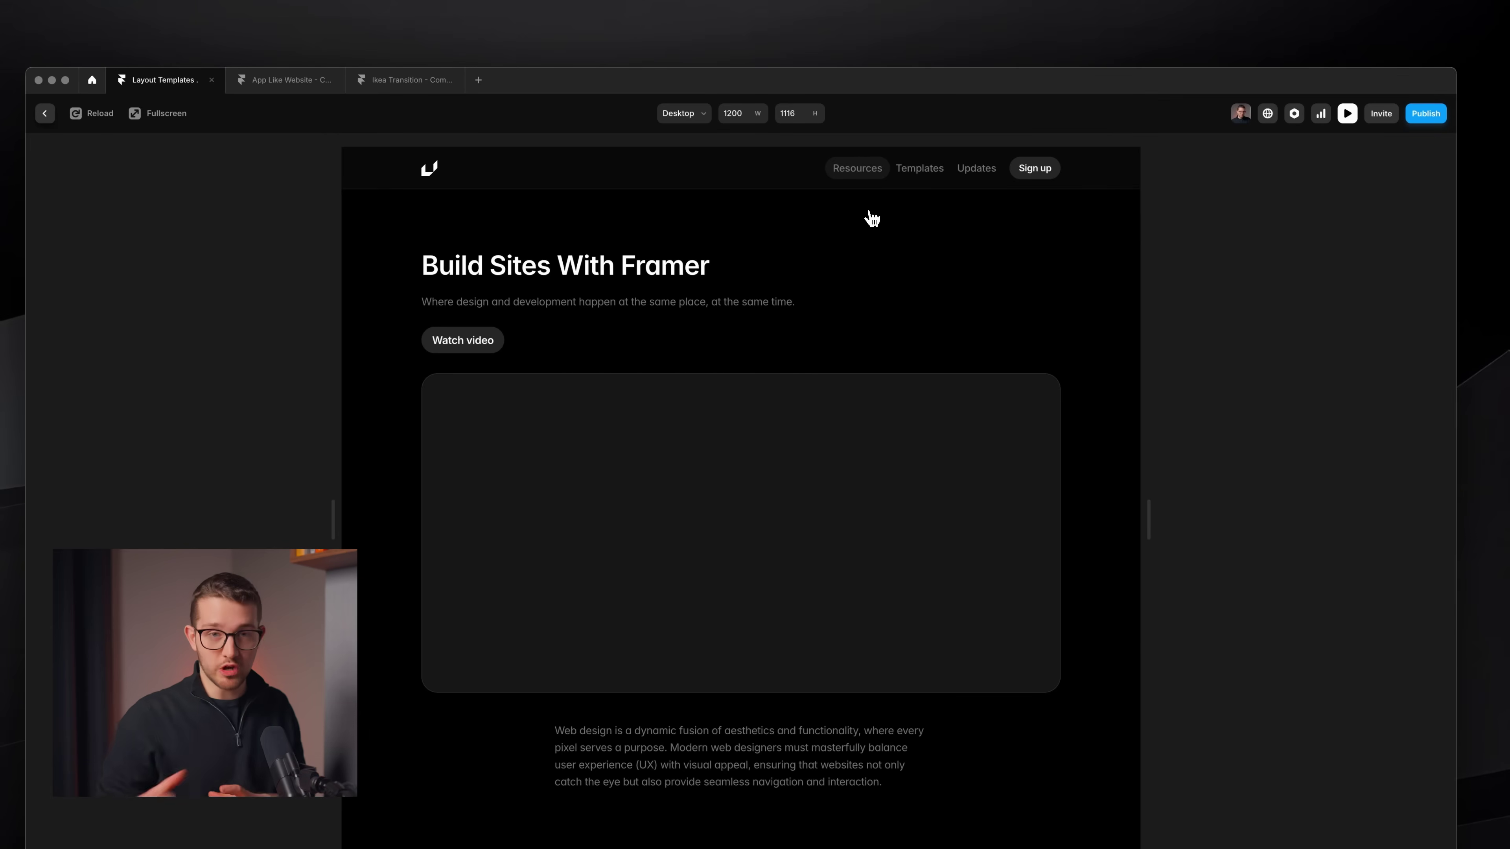
left_click(930, 173)
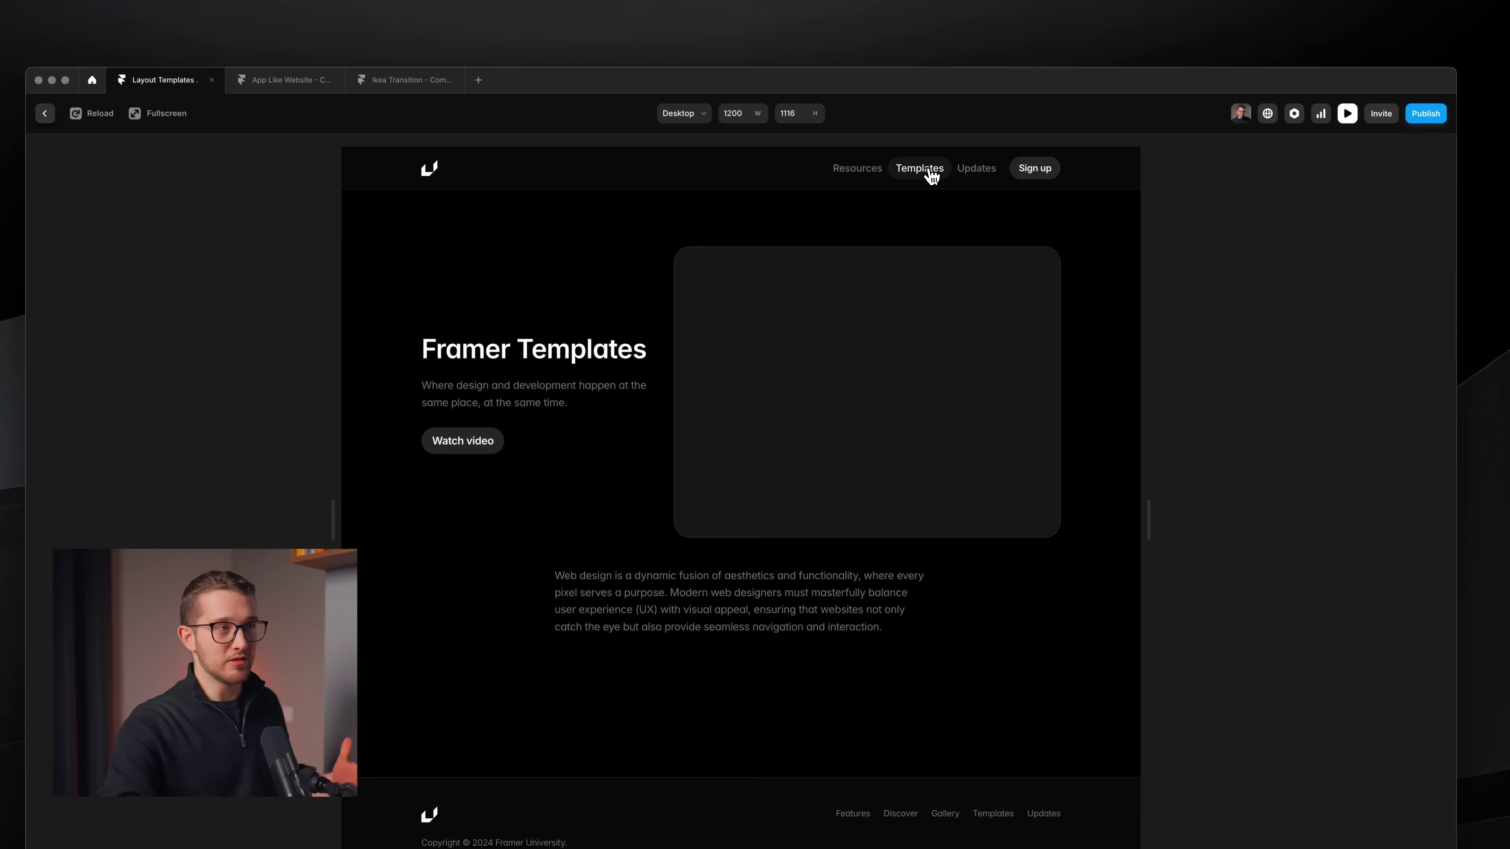
left_click(969, 175)
left_click(929, 176)
left_click(878, 172)
left_click(922, 180)
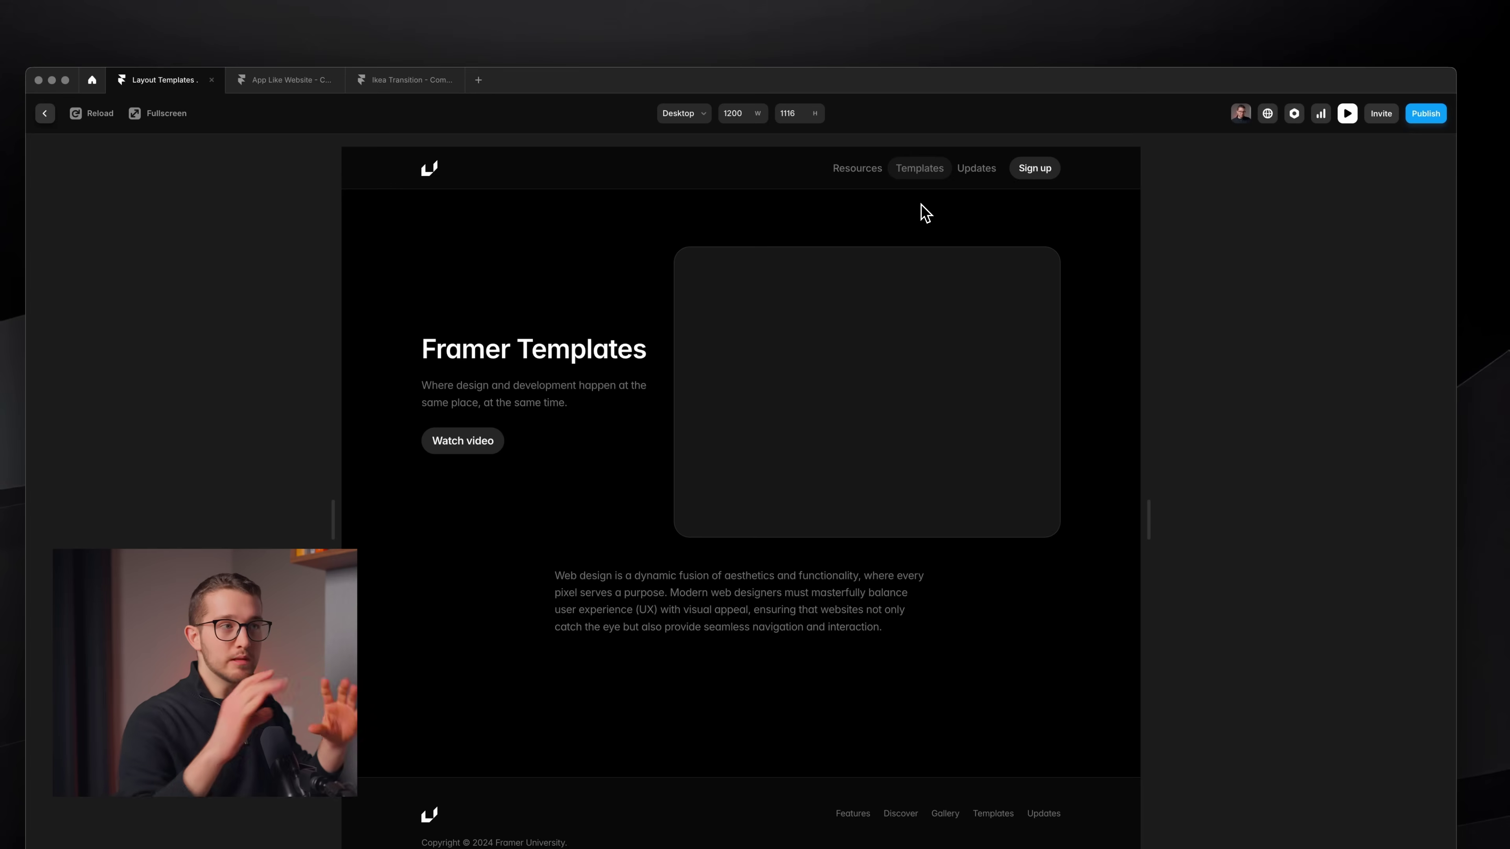
left_click(873, 177)
left_click(923, 174)
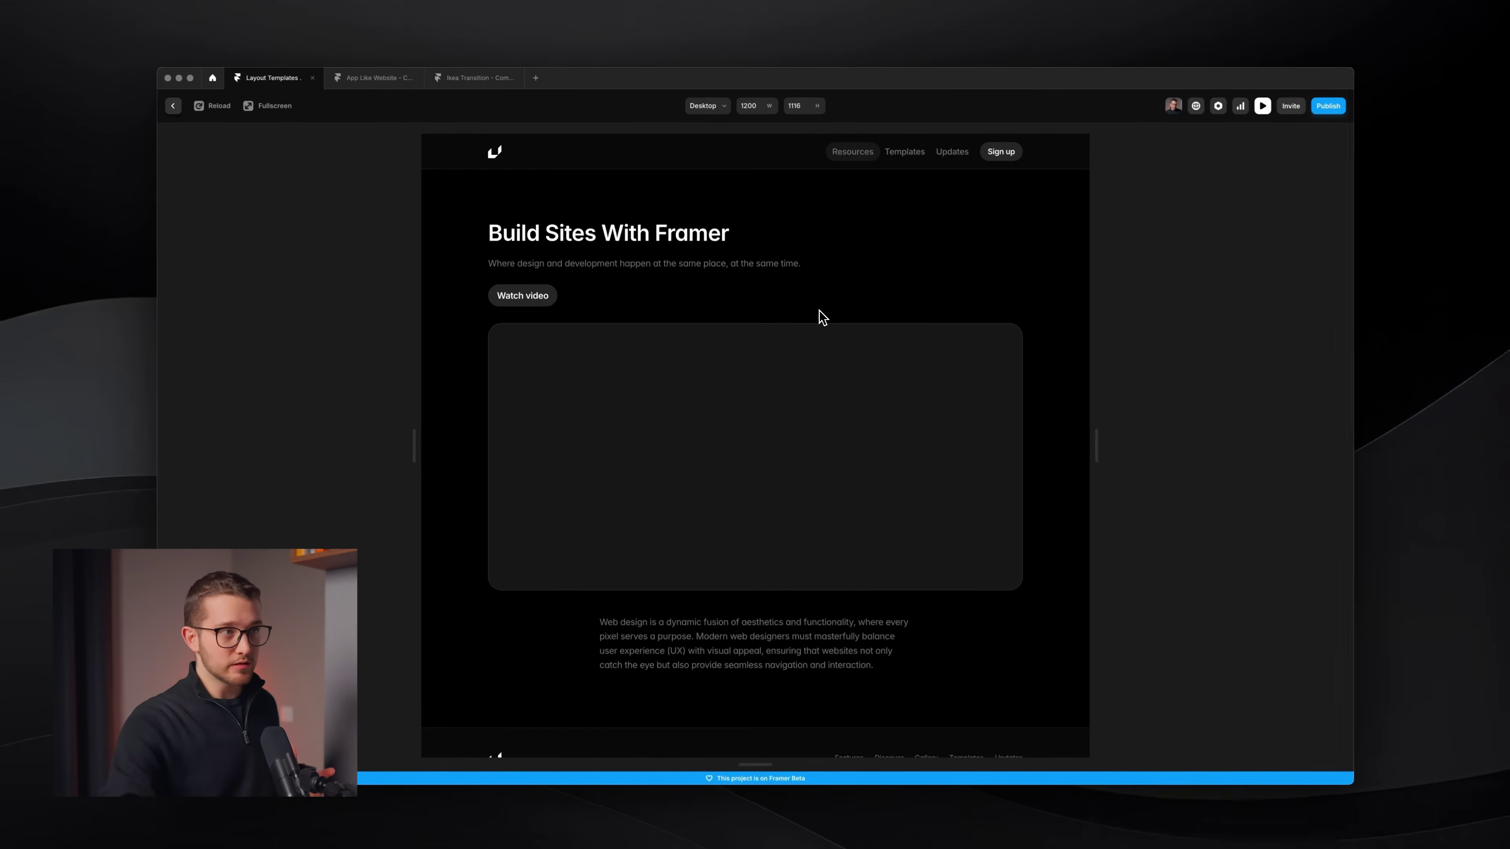
left_click(912, 156)
left_click(951, 152)
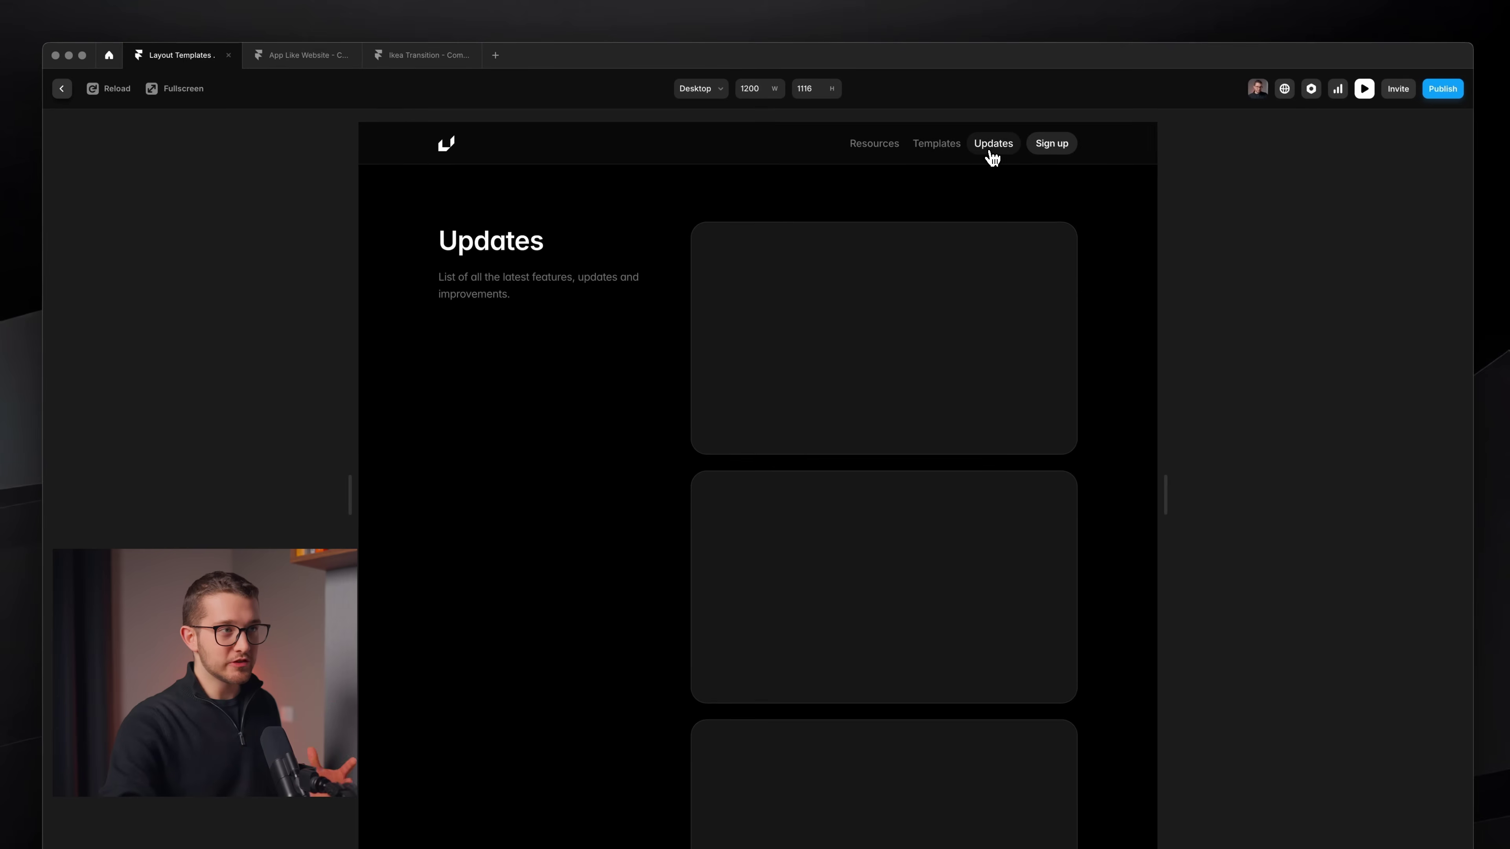
left_click(958, 155)
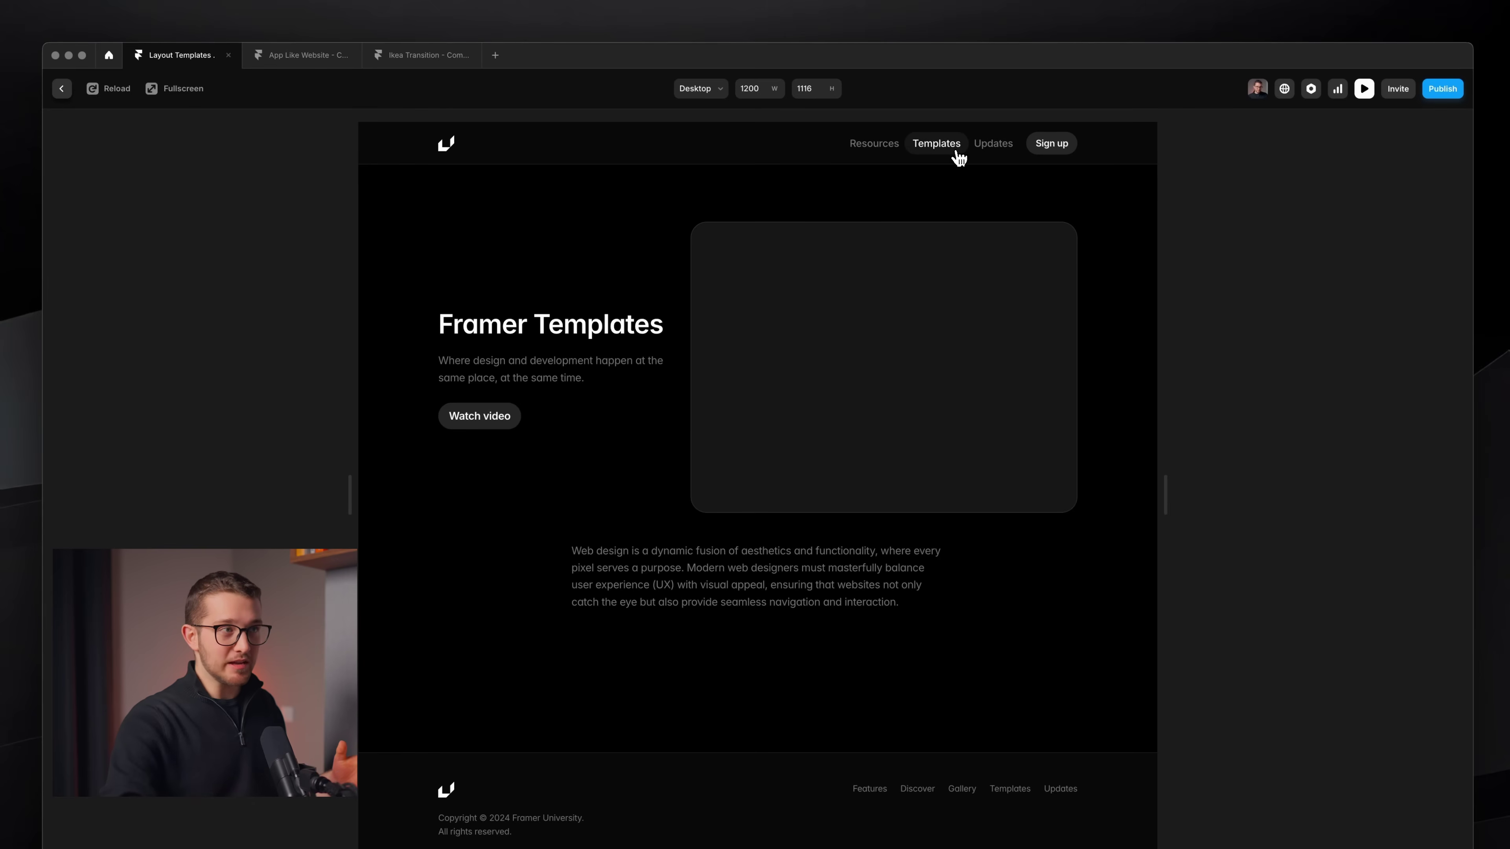
left_click(880, 152)
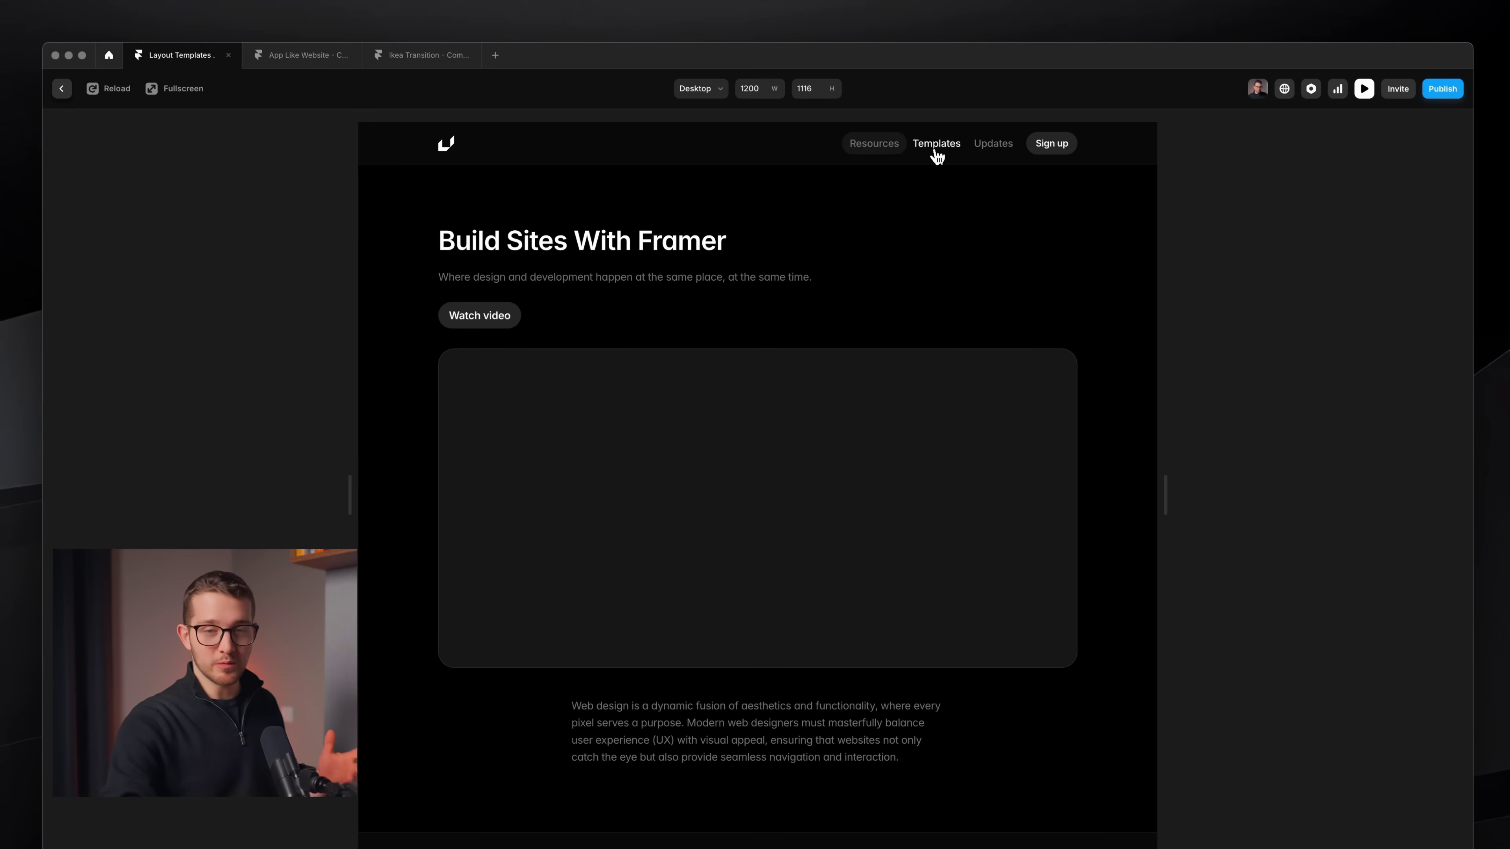
left_click(939, 154)
left_click(983, 149)
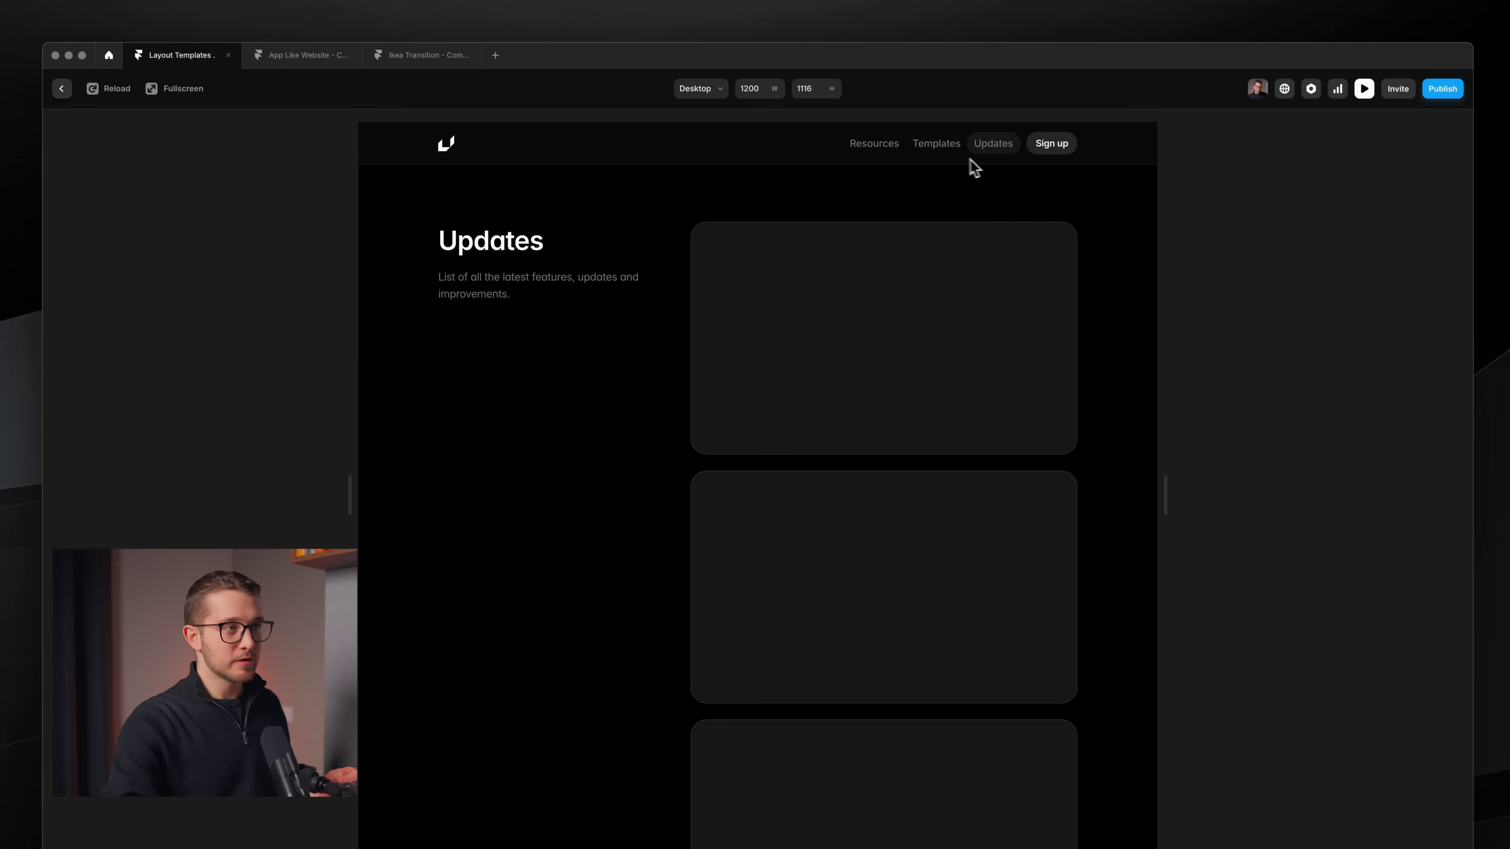
left_click(949, 154)
left_click(873, 156)
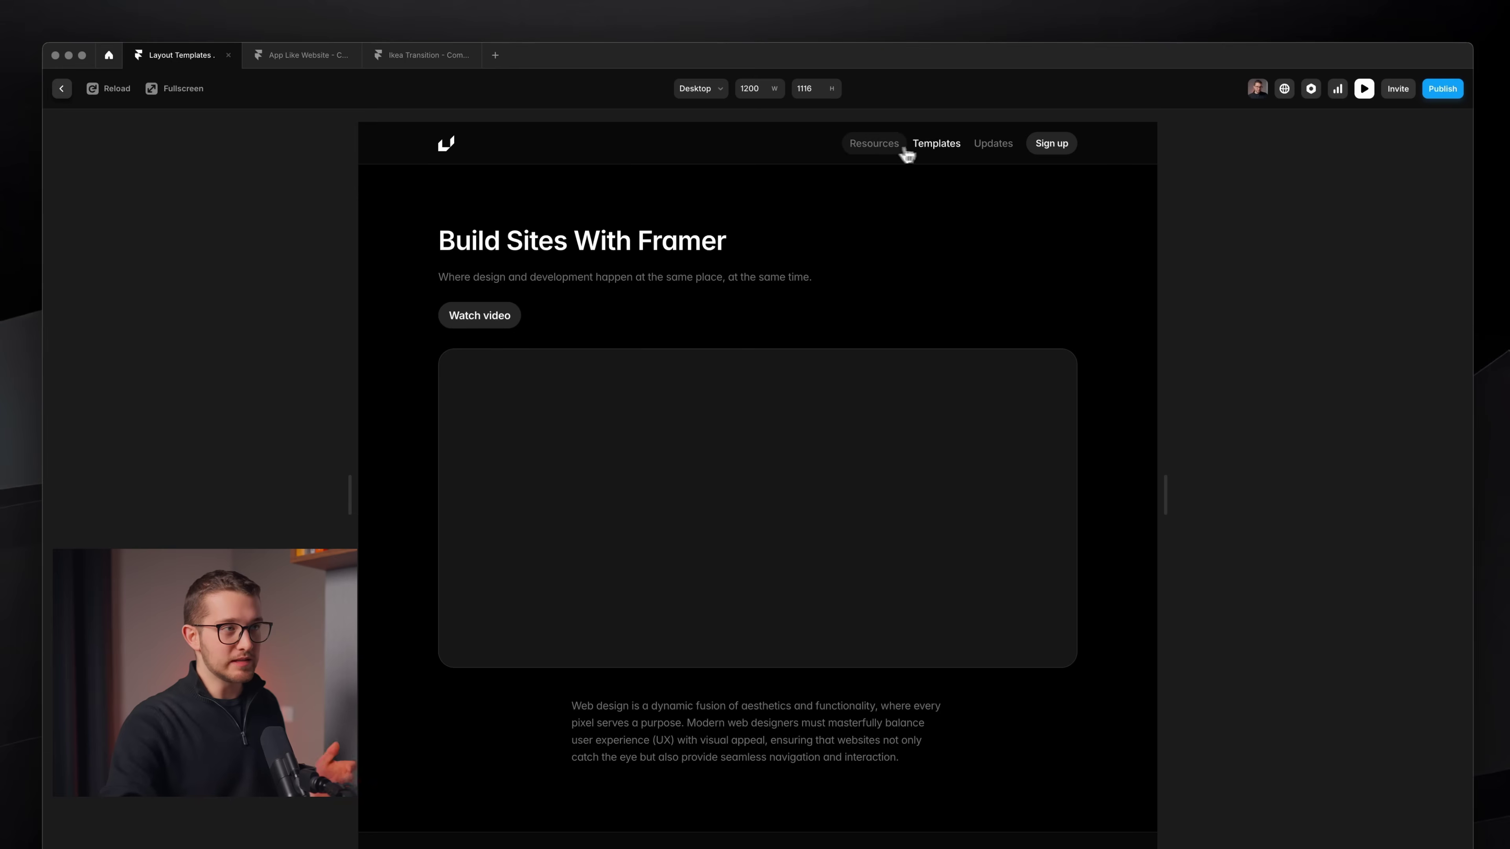
left_click(929, 153)
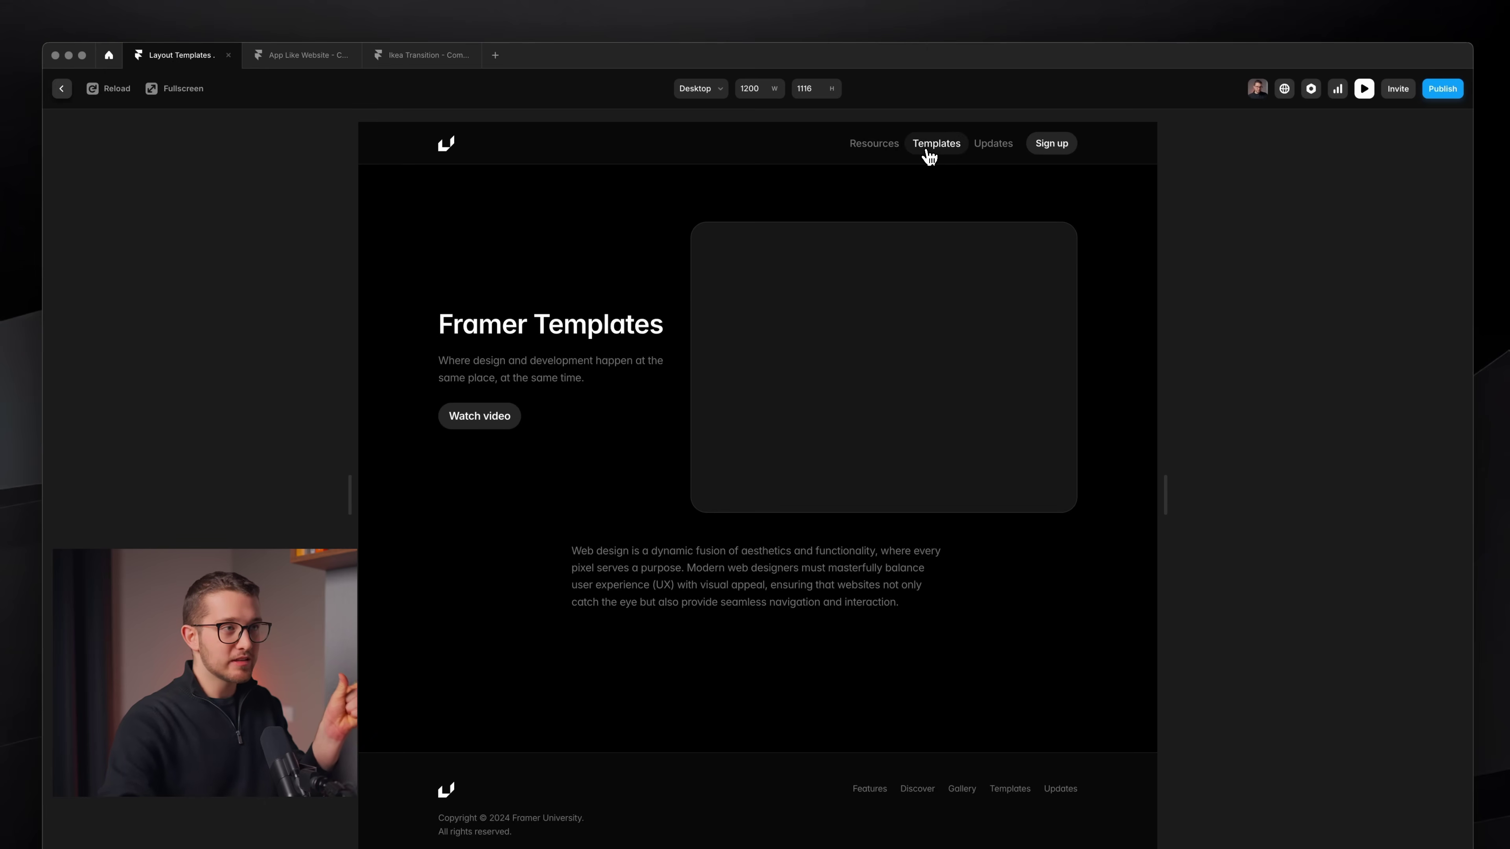
left_click(889, 154)
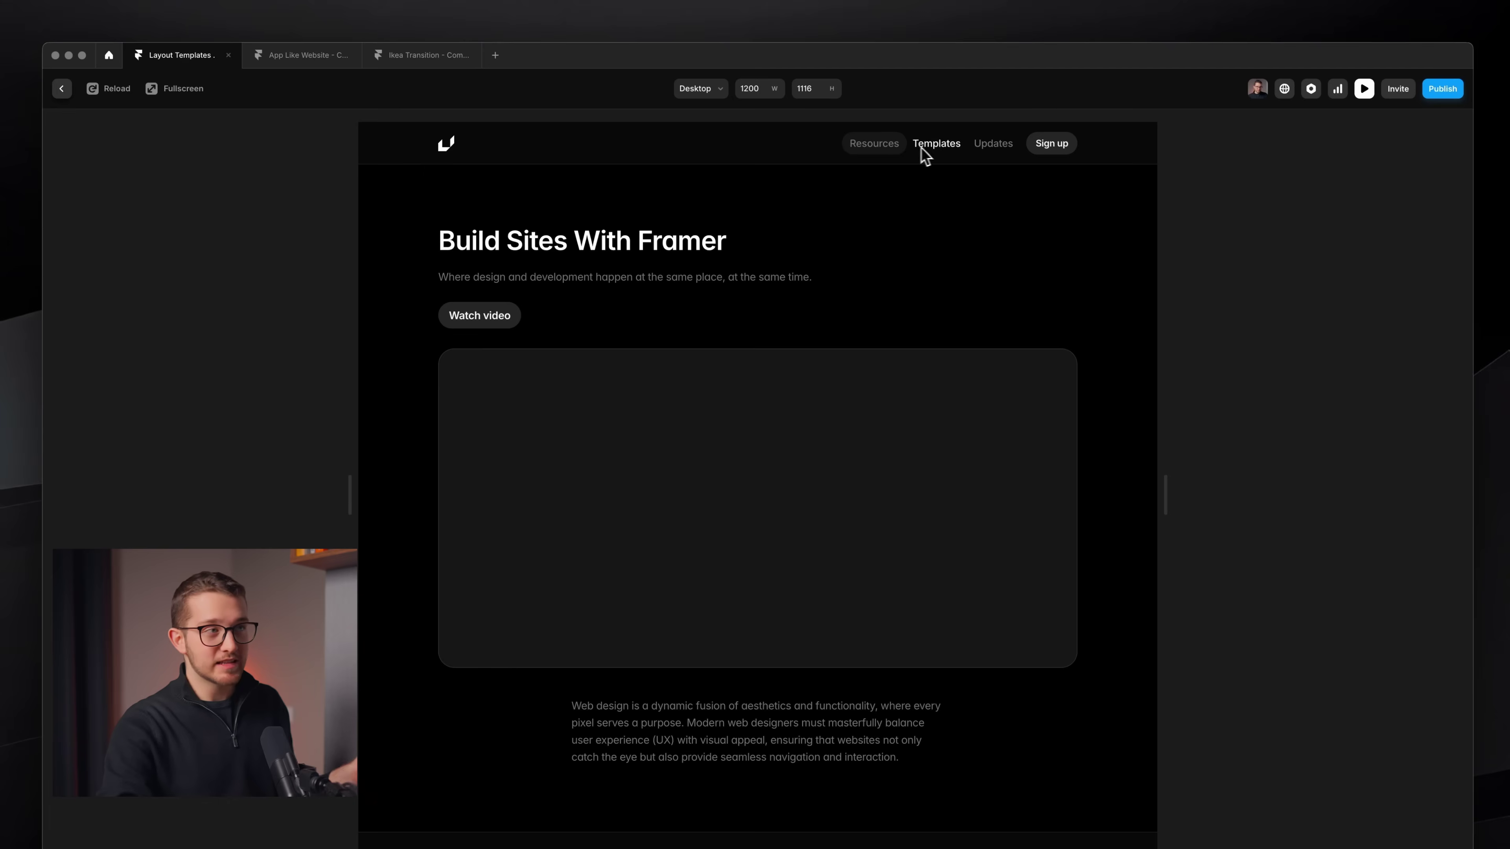
left_click(990, 150)
left_click(888, 157)
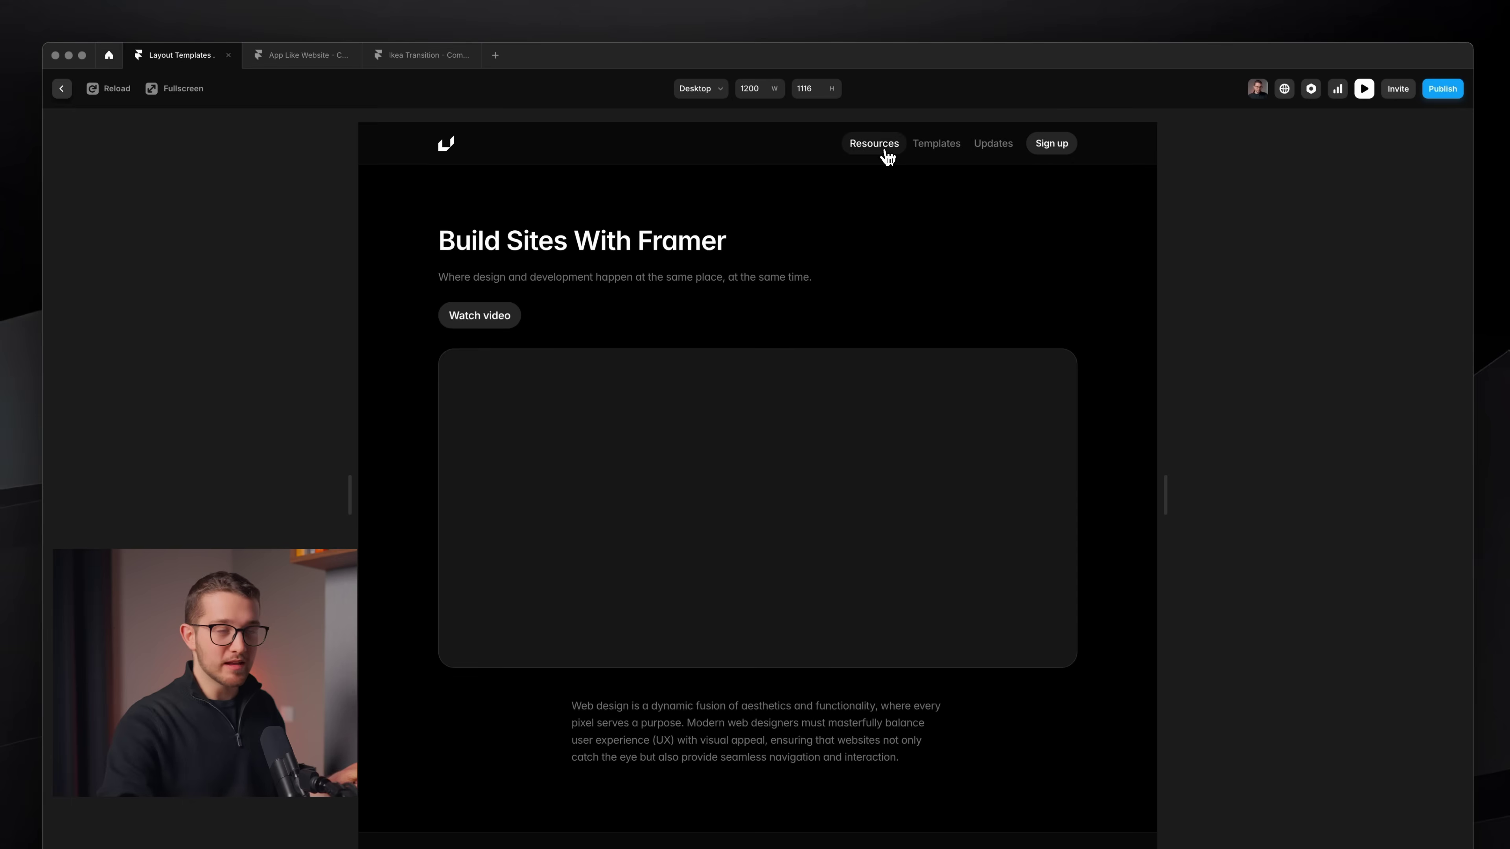
left_click(946, 153)
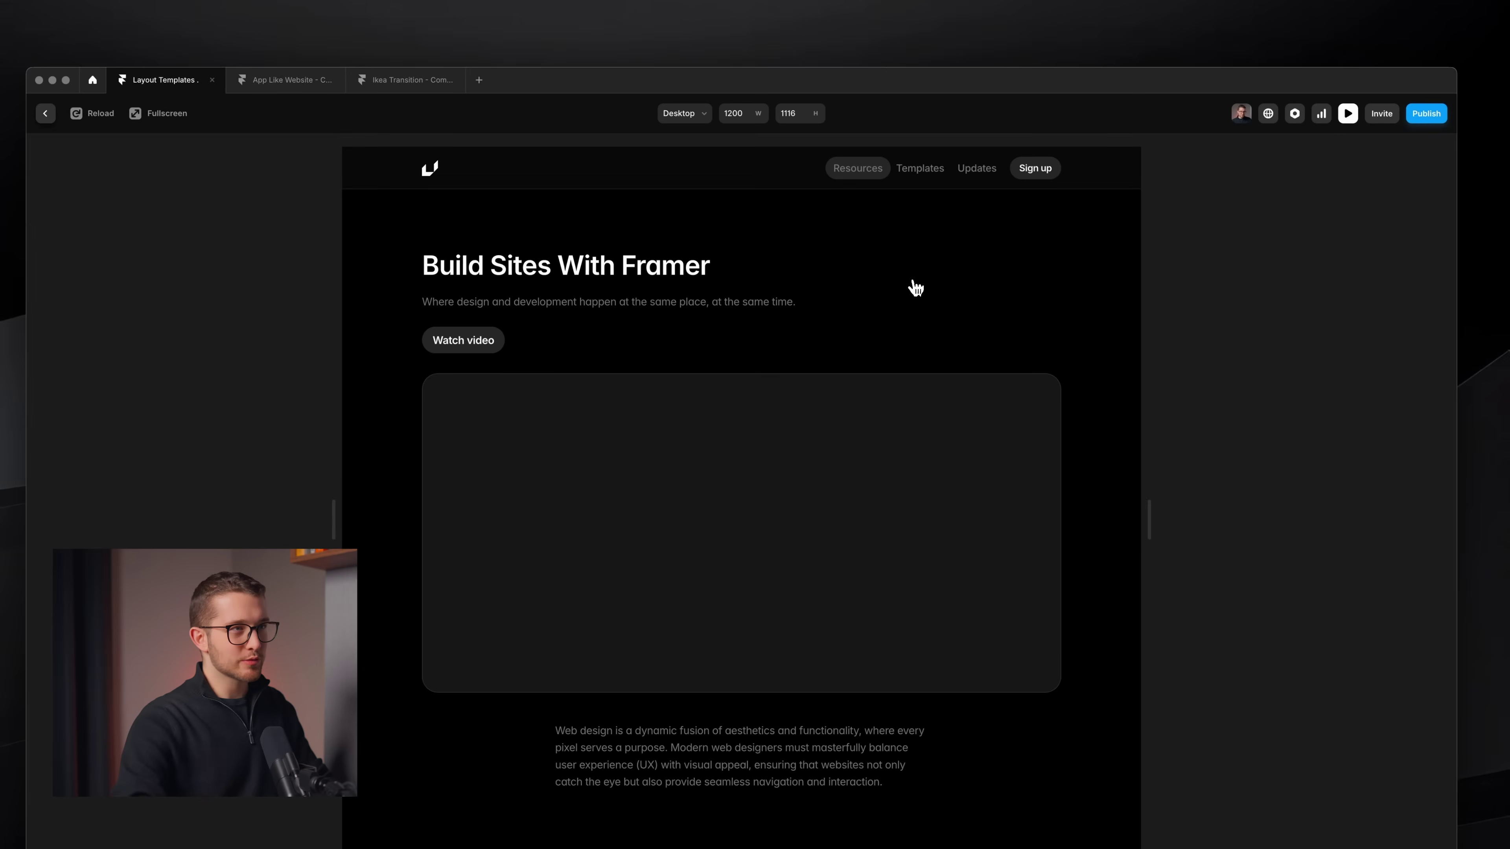
left_click(916, 174)
left_click(979, 171)
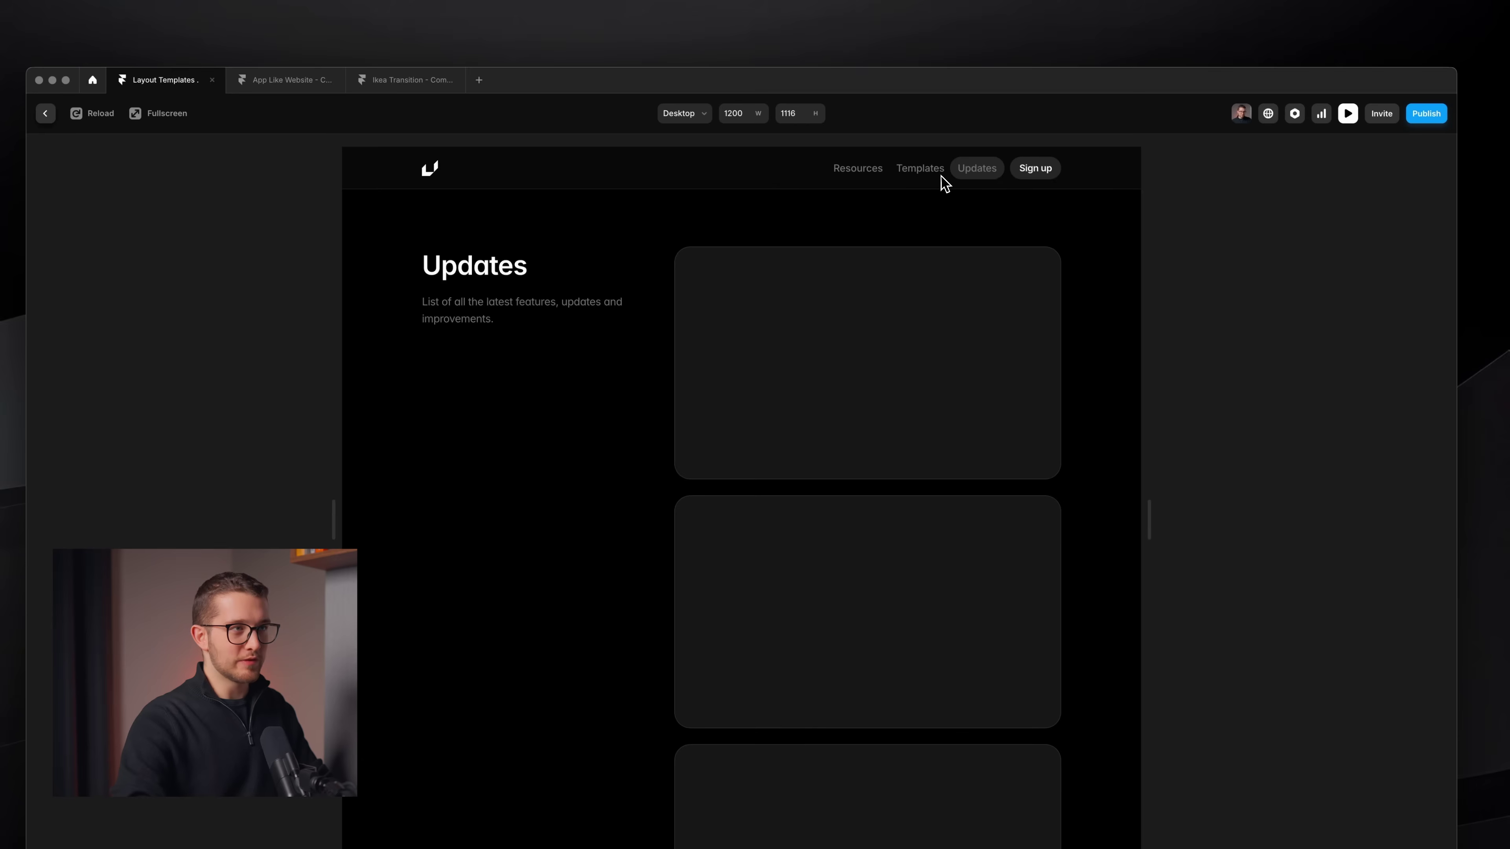
Keep moving between the previewed Resources, Templates and Updates pages to check how the navigation highlight slides between links
left_click(856, 174)
left_click(920, 174)
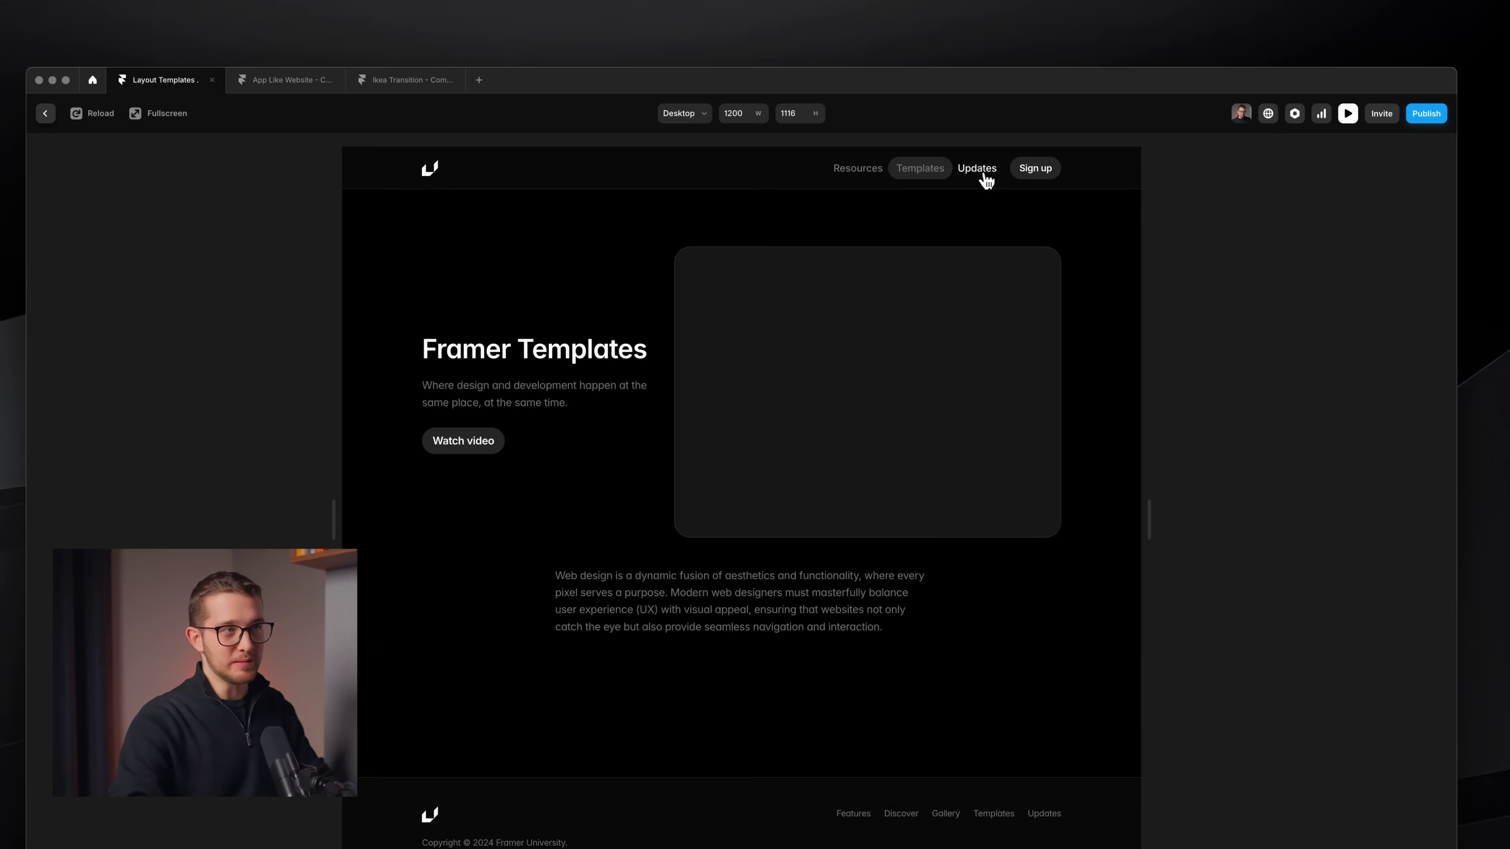
left_click(975, 176)
left_click(920, 173)
left_click(858, 173)
left_click(920, 172)
left_click(977, 173)
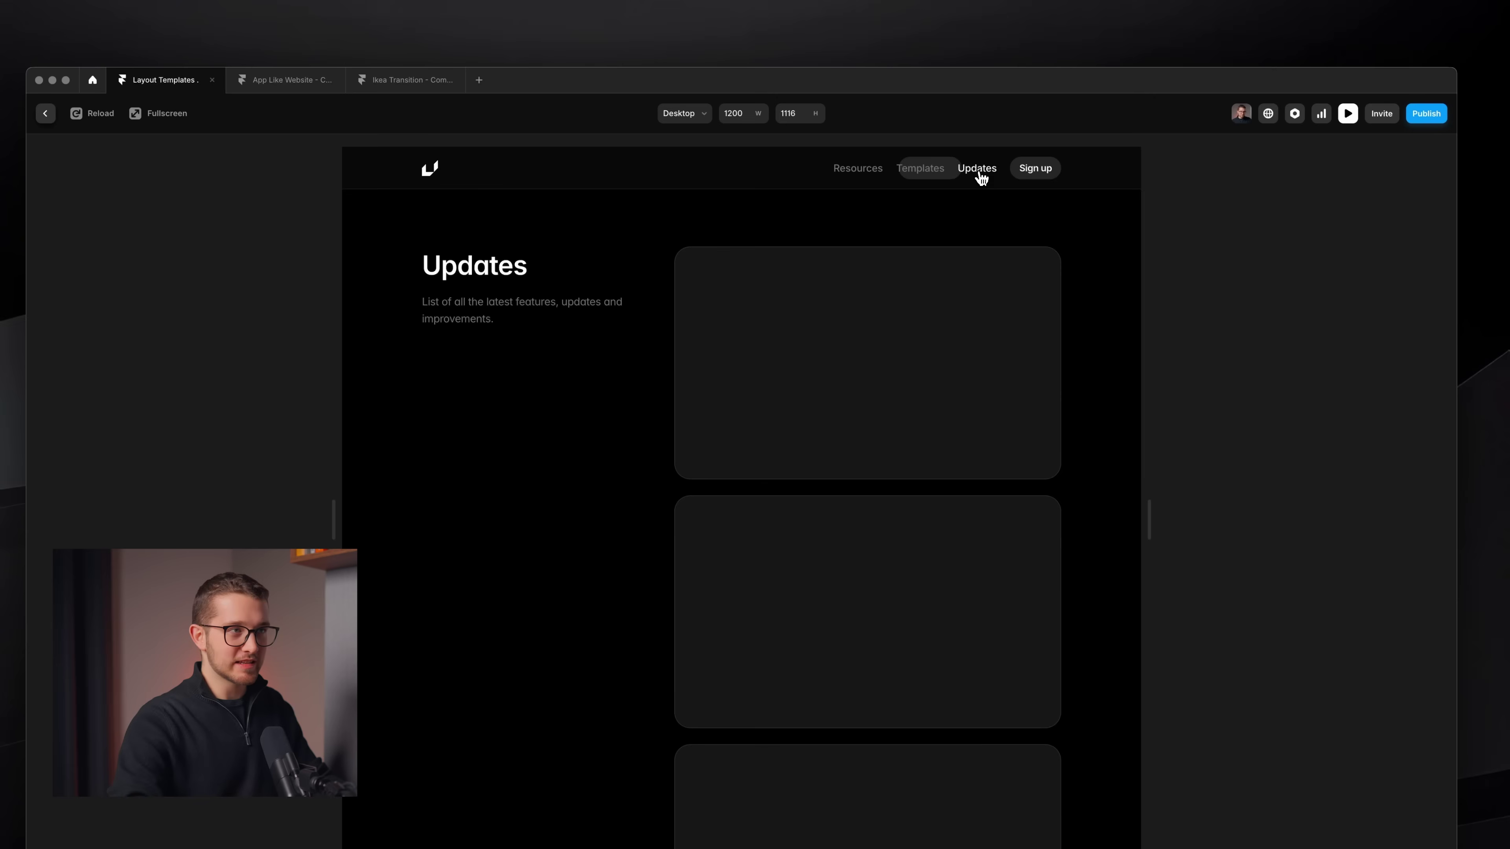
left_click(909, 176)
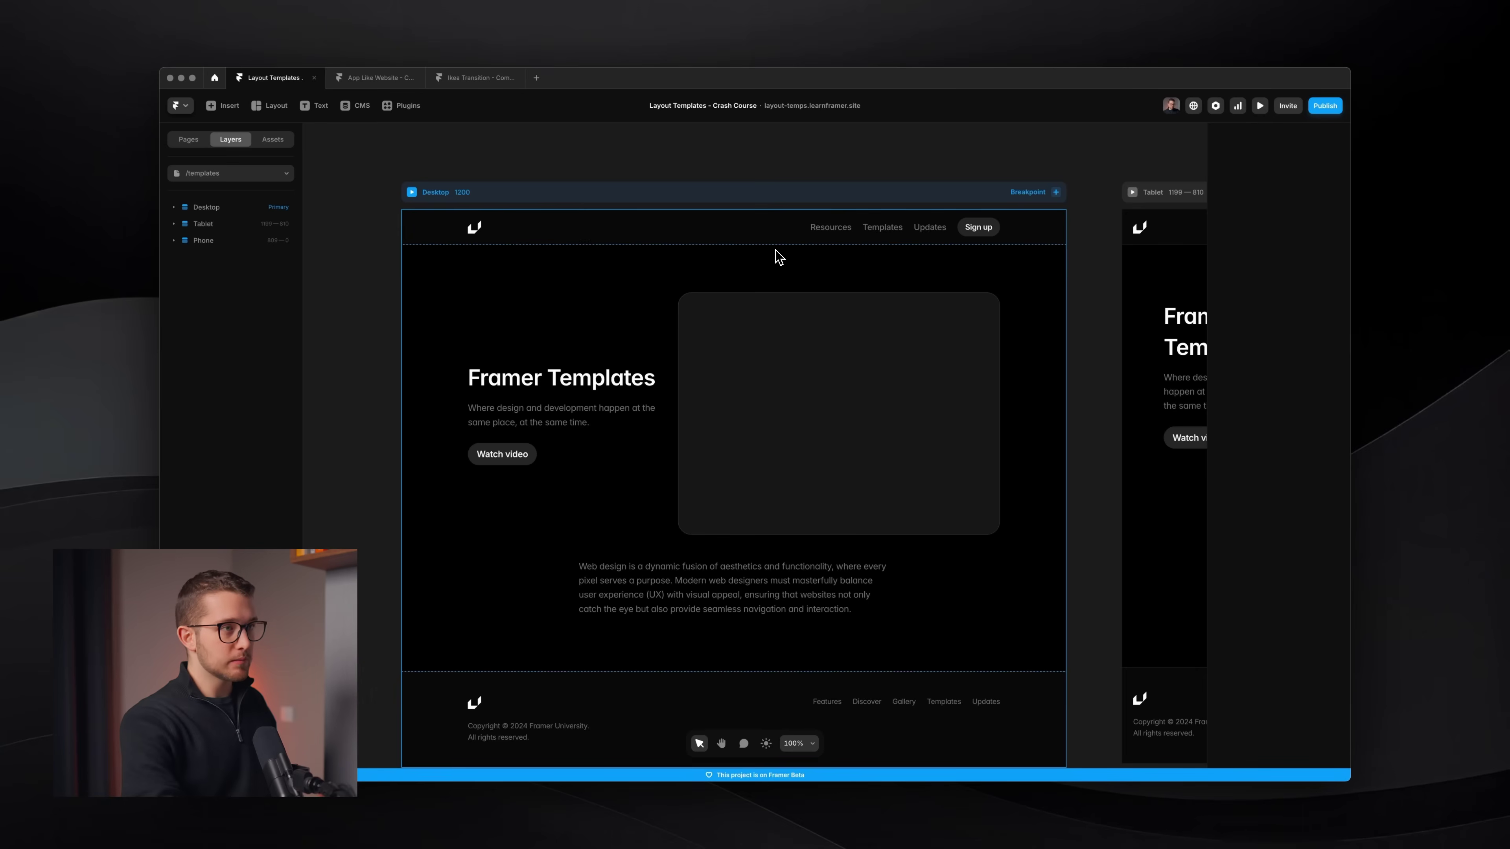
Preview the /templates page of the dropdown-navigation version and alternate between Resources and Templates to examine how the dropdown behaves across page changes
key("super+p")
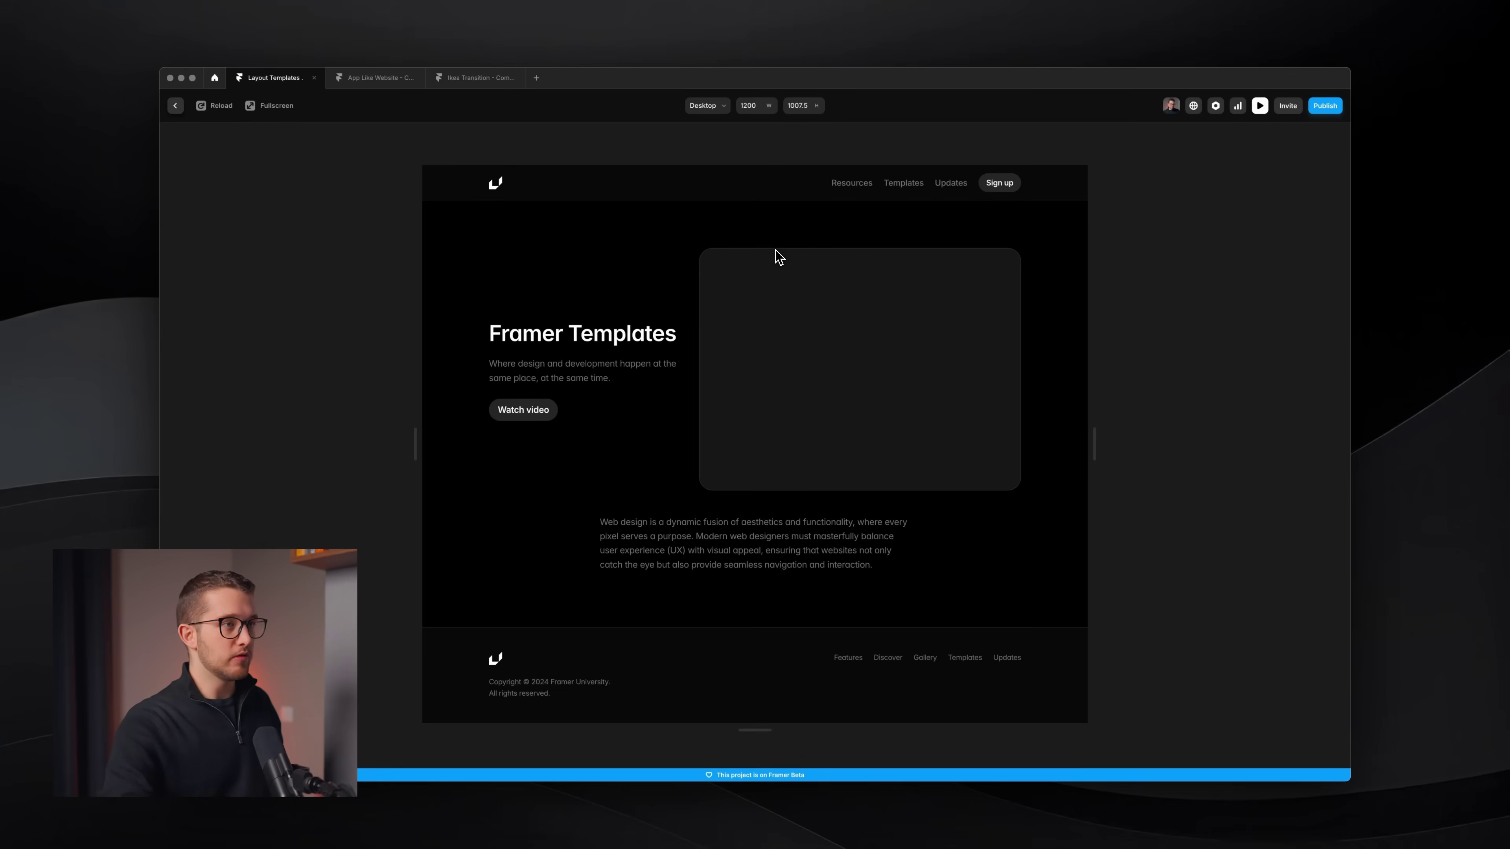
mouse_move(841, 195)
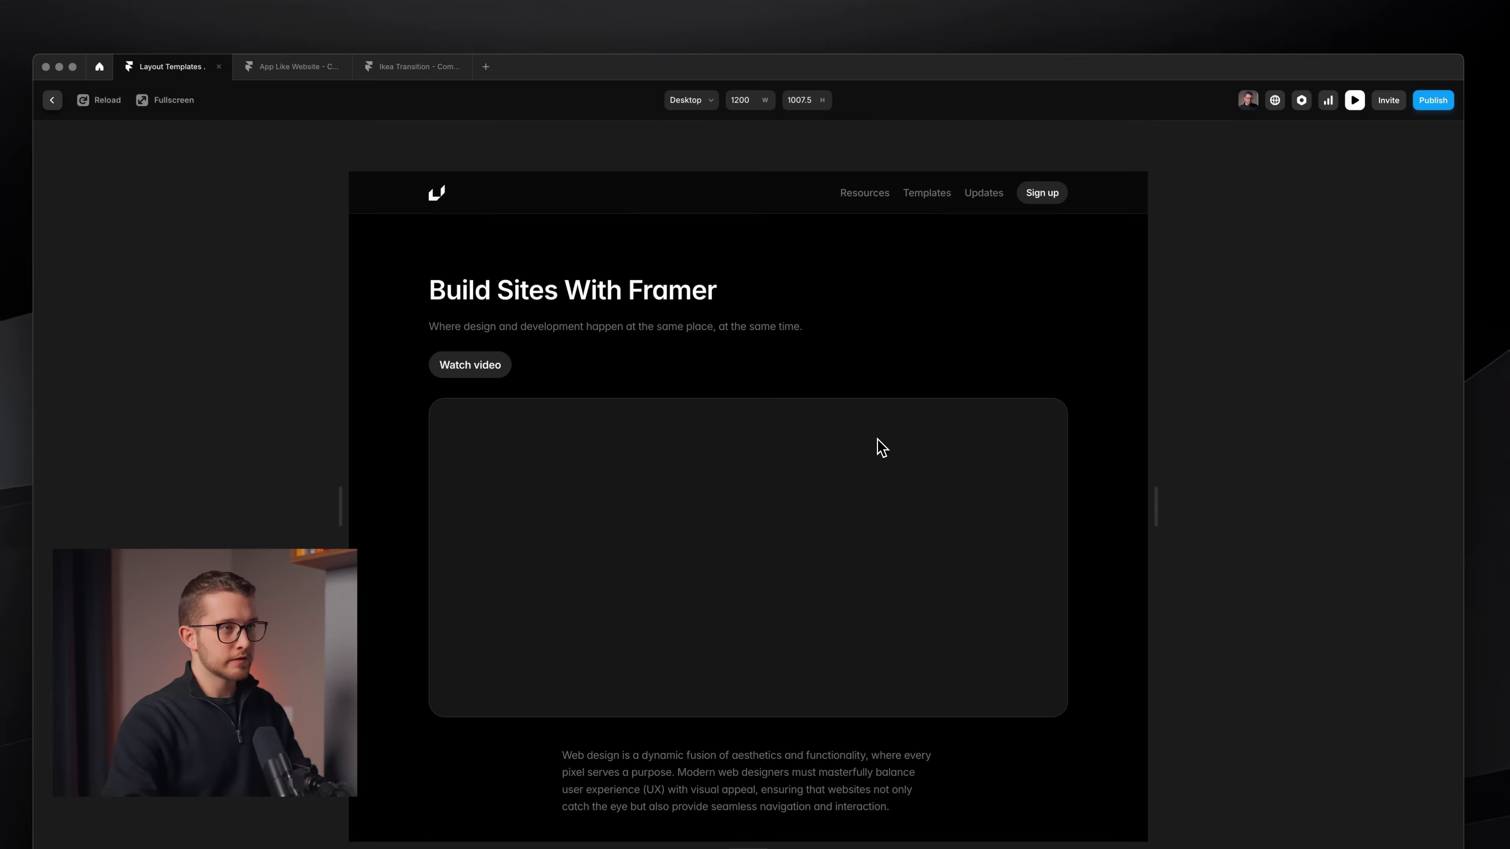
left_click(932, 205)
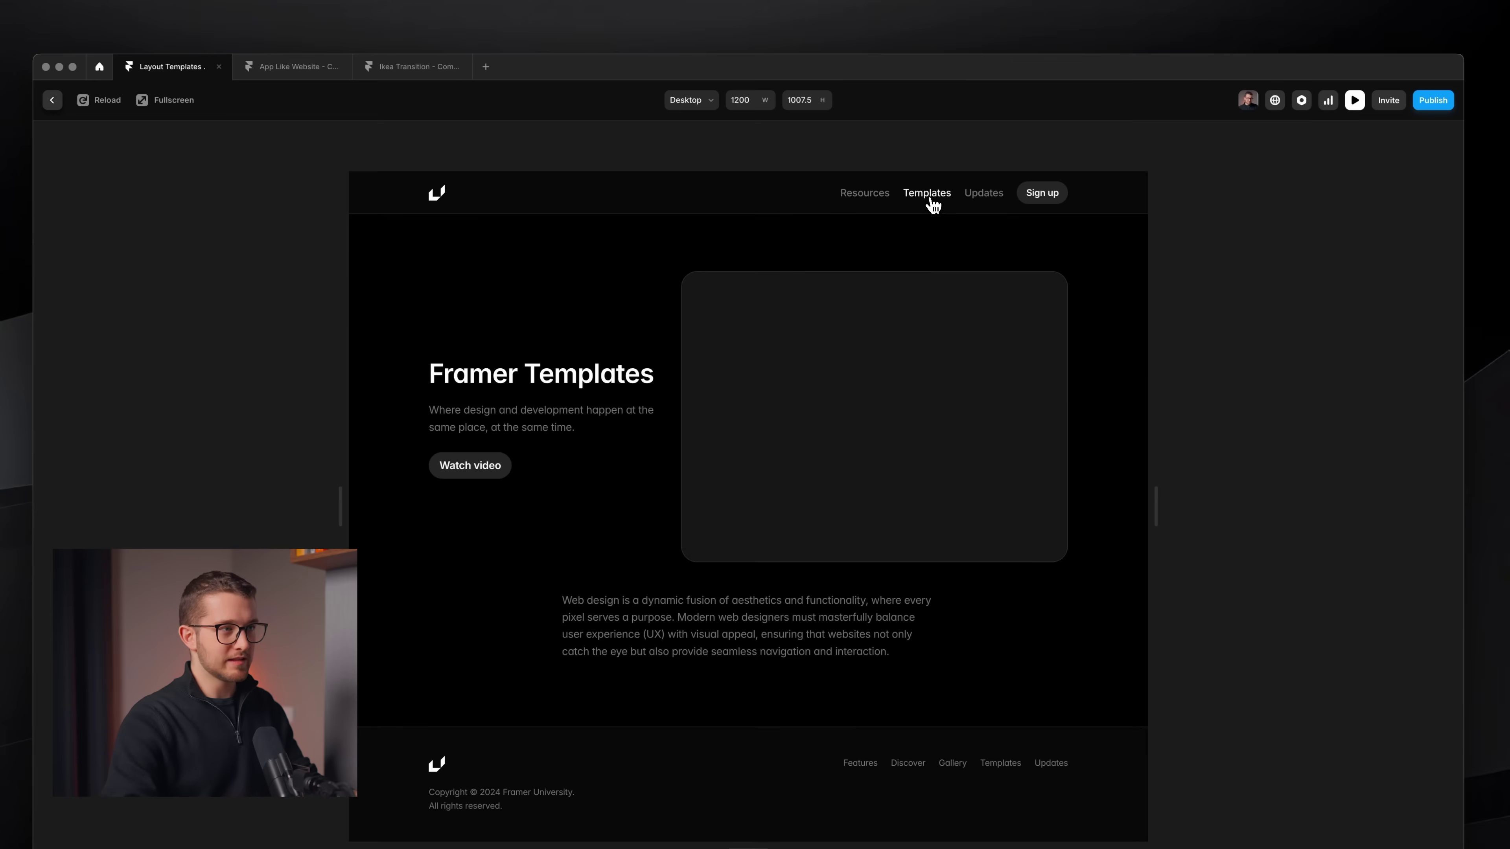
left_click(878, 204)
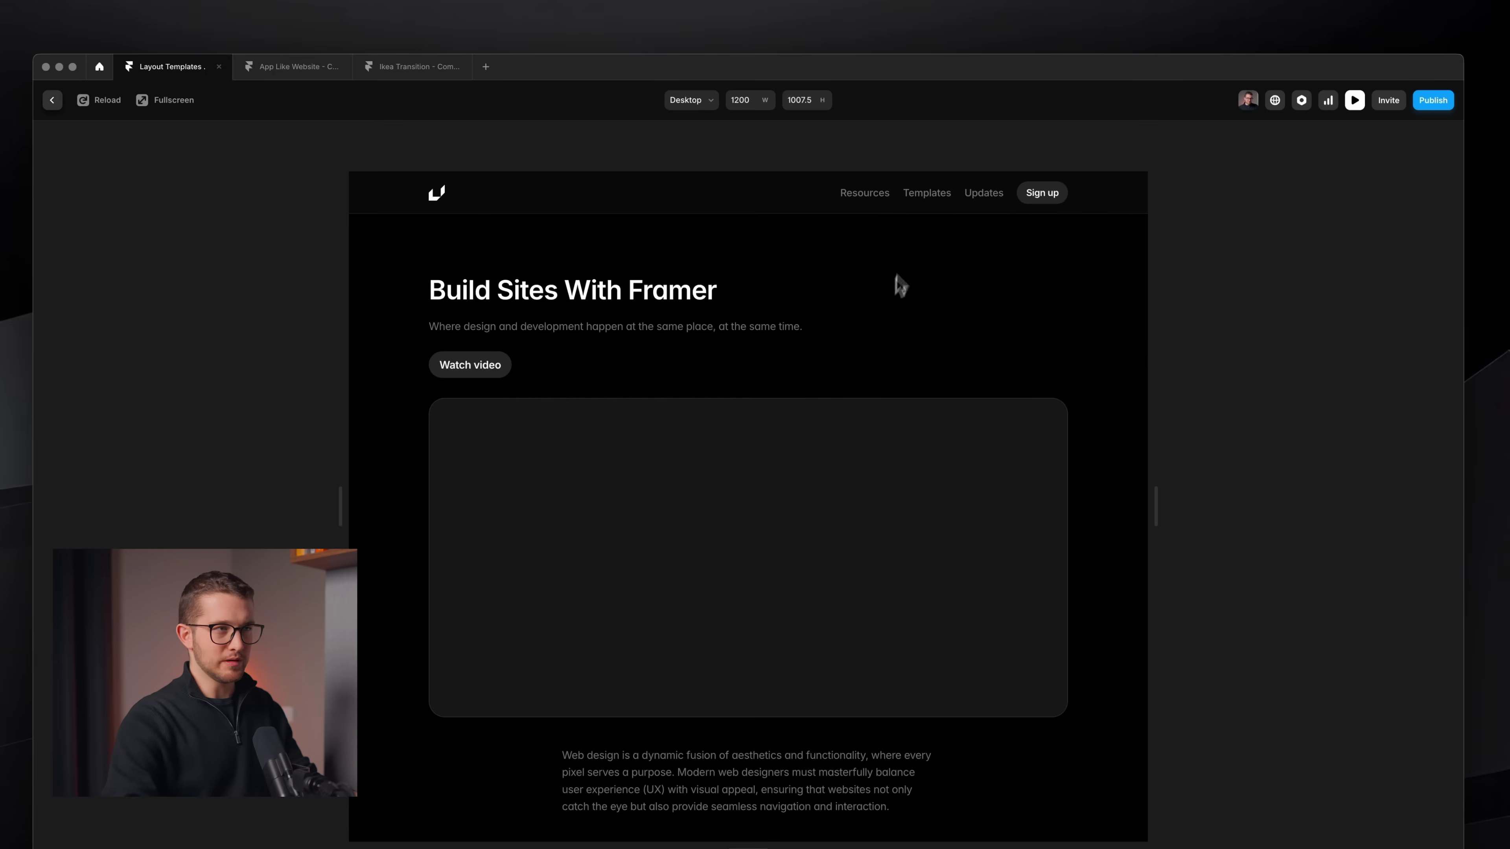
left_click(929, 205)
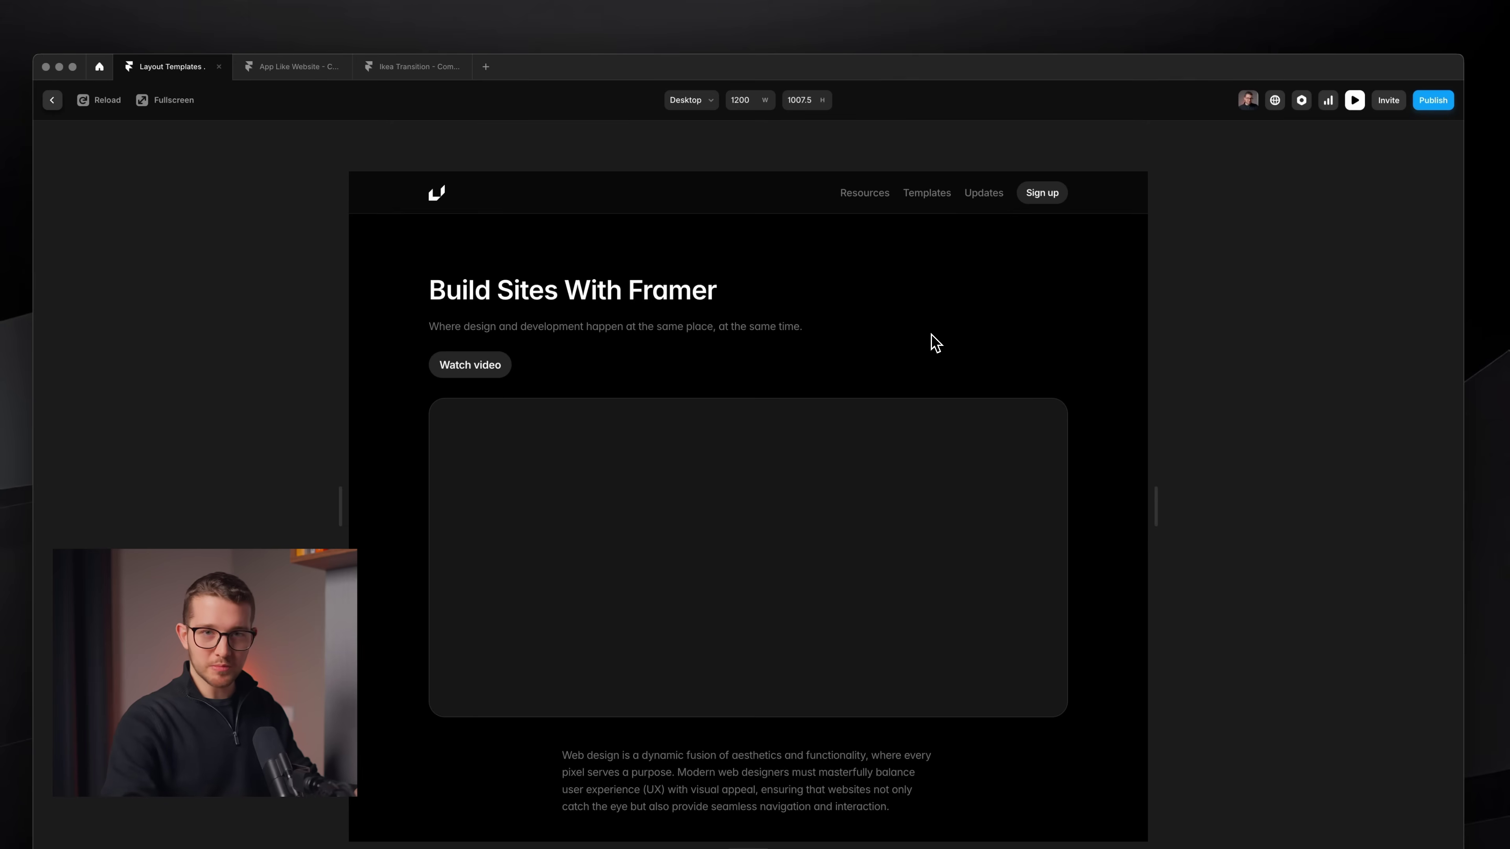
left_click(911, 196)
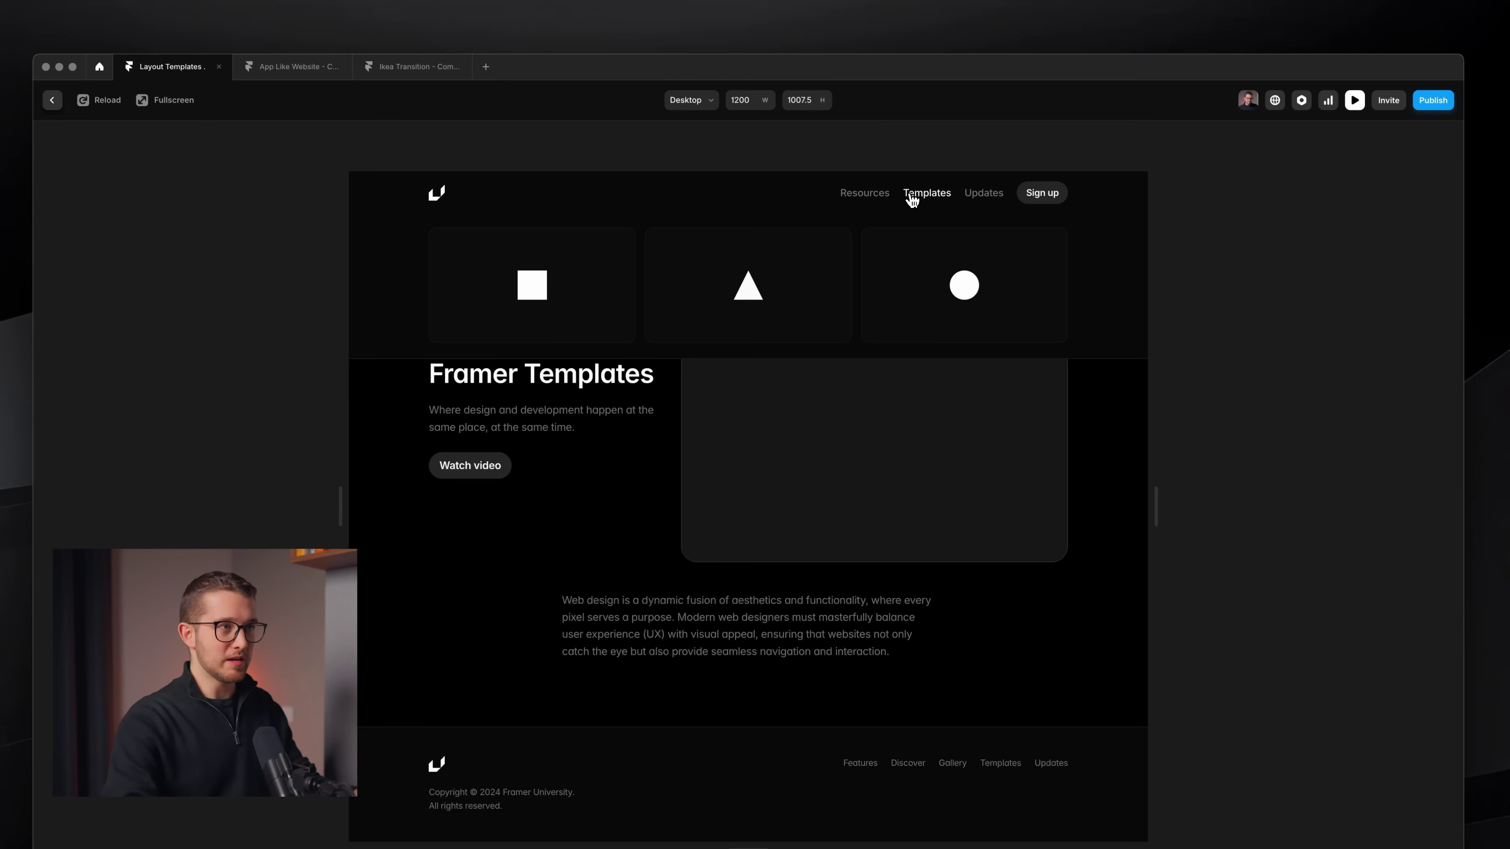
left_click(869, 198)
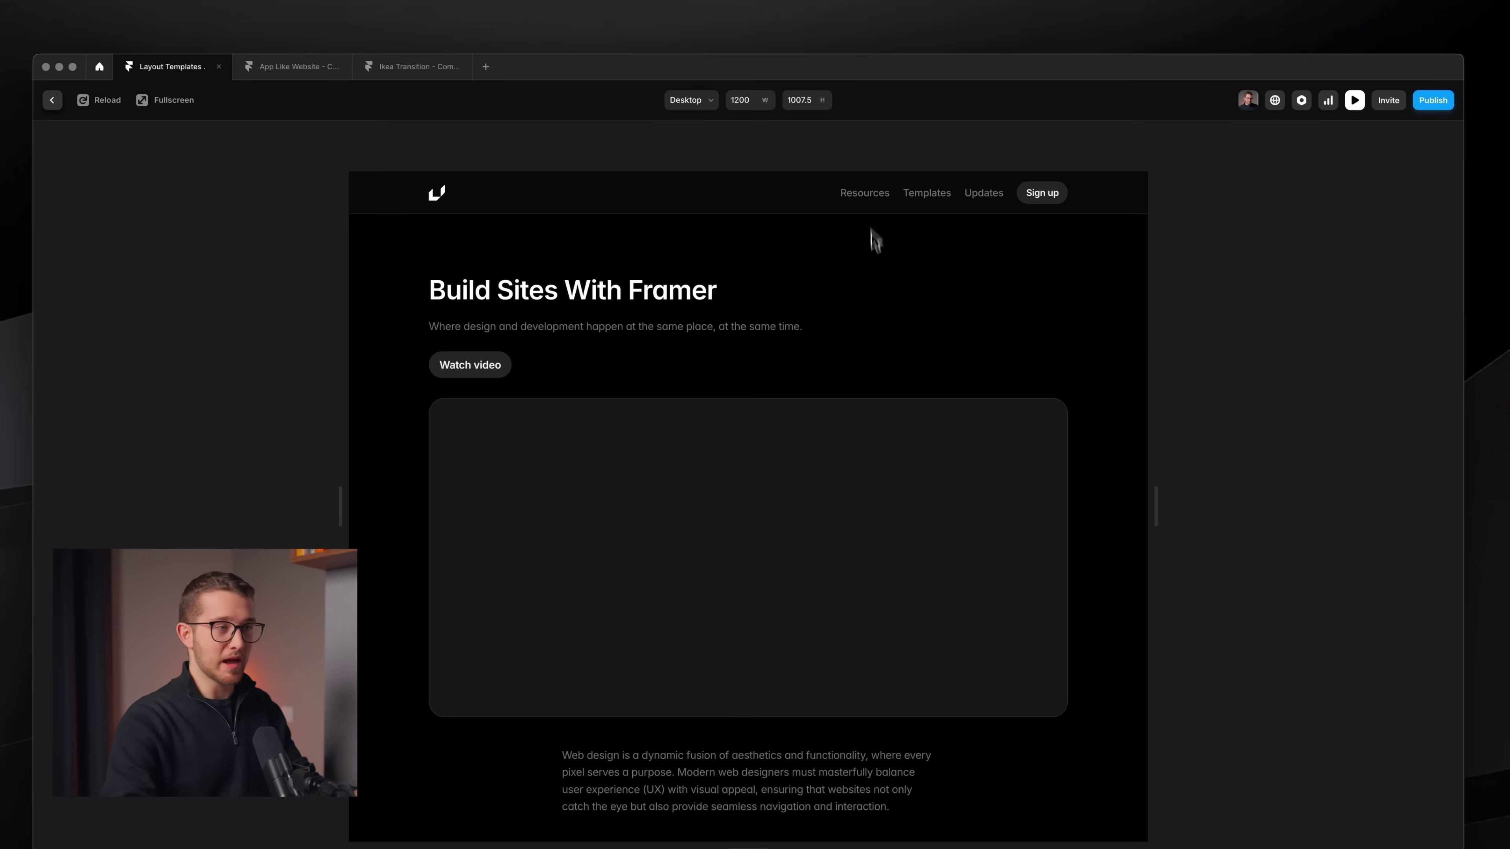
left_click(864, 415)
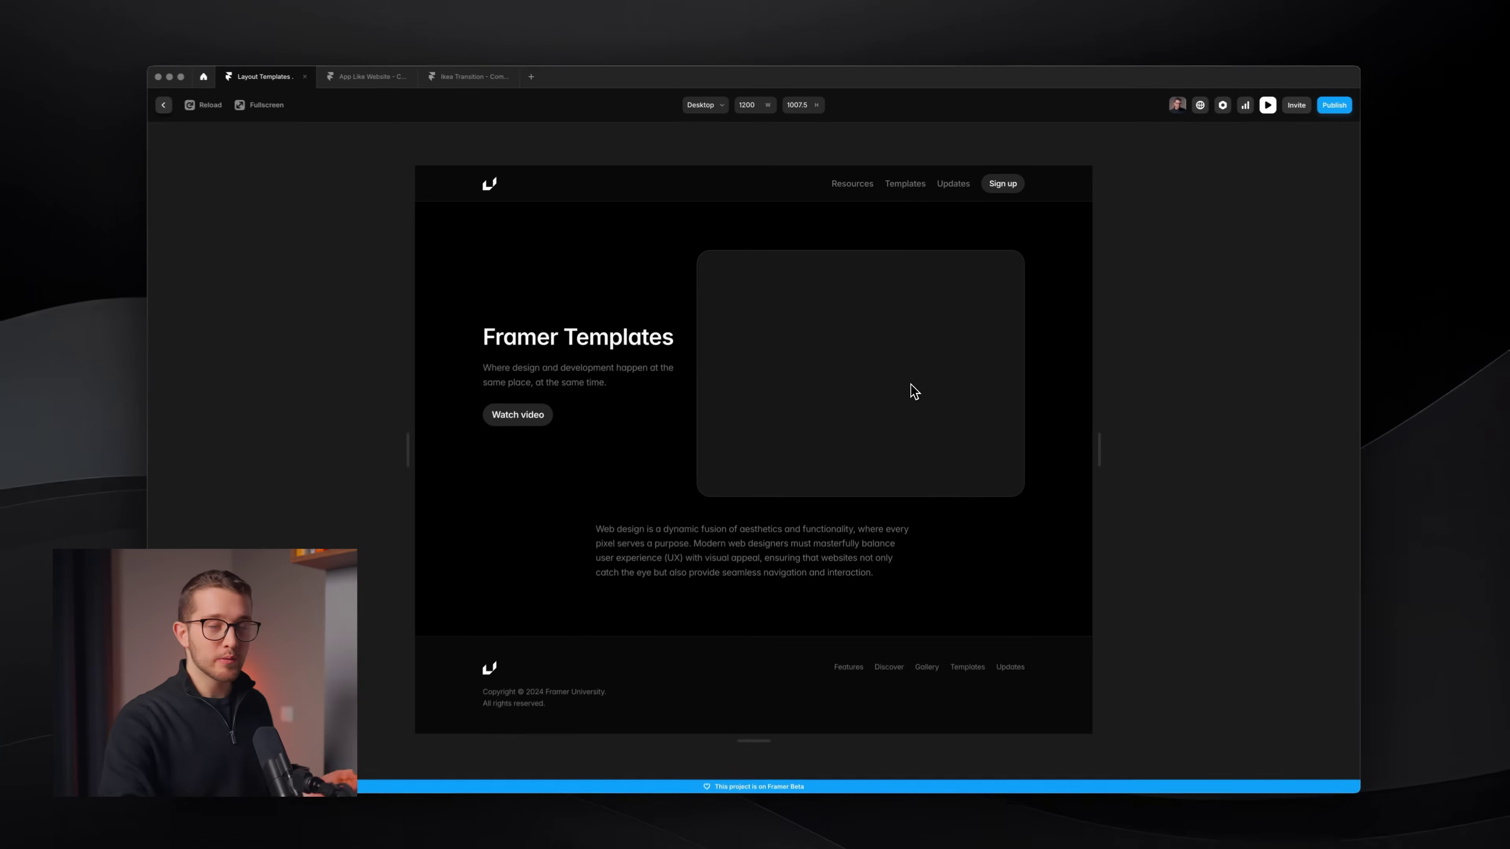
mouse_move(893, 192)
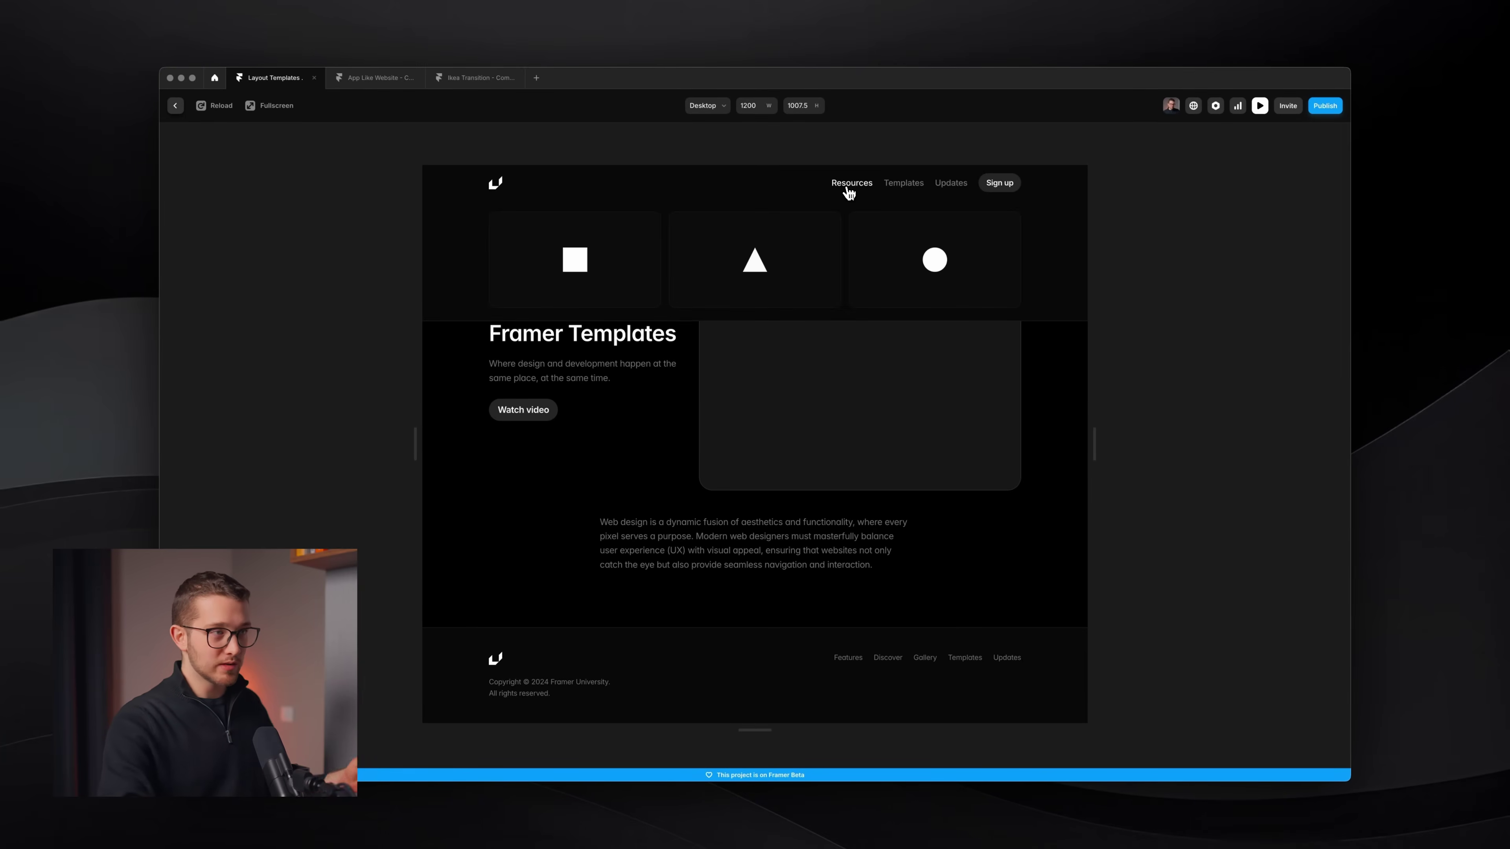
left_click(849, 192)
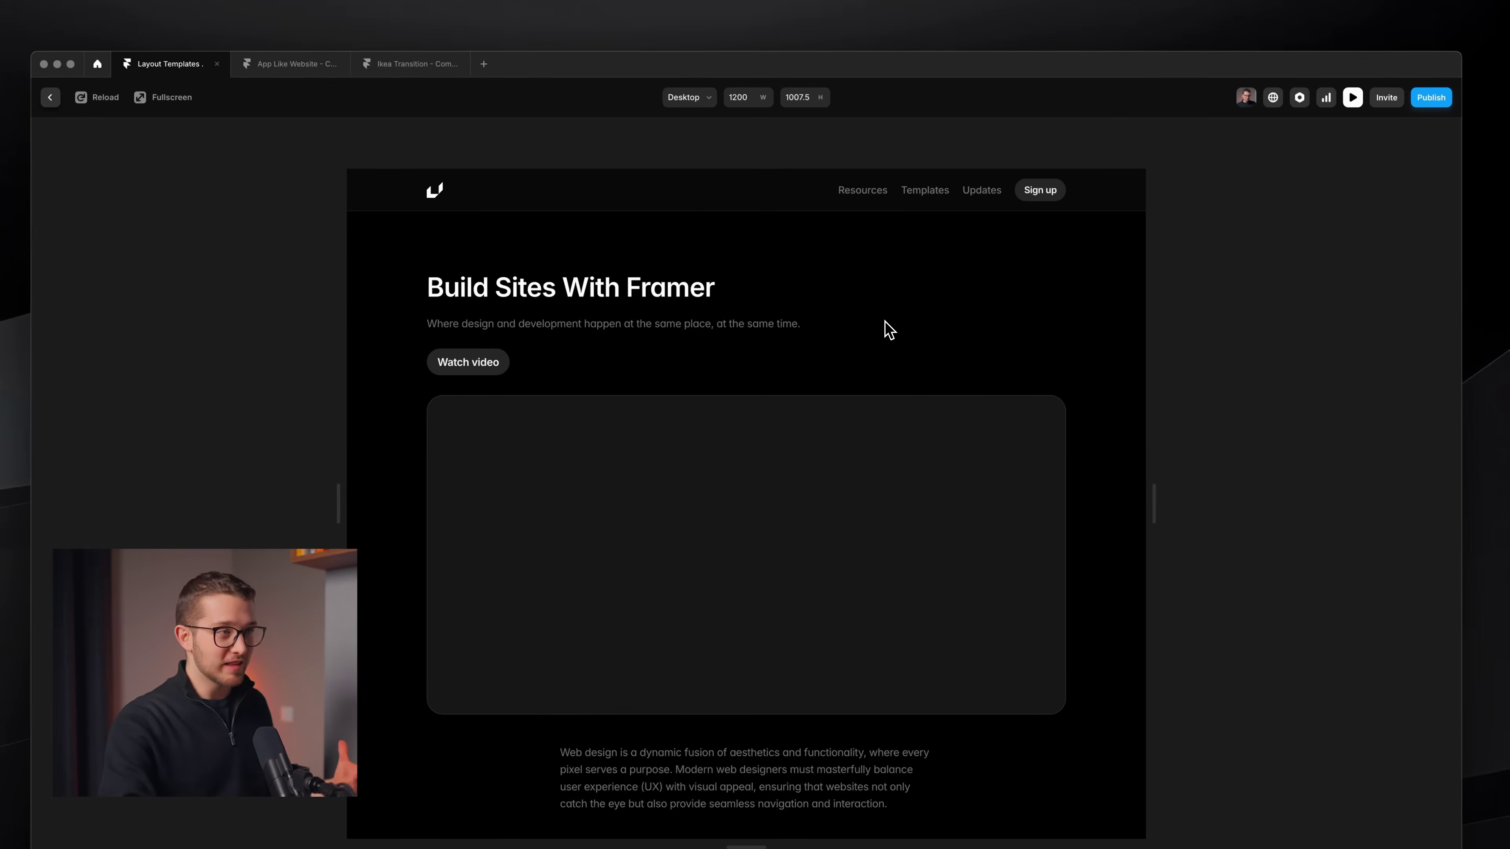
left_click(920, 193)
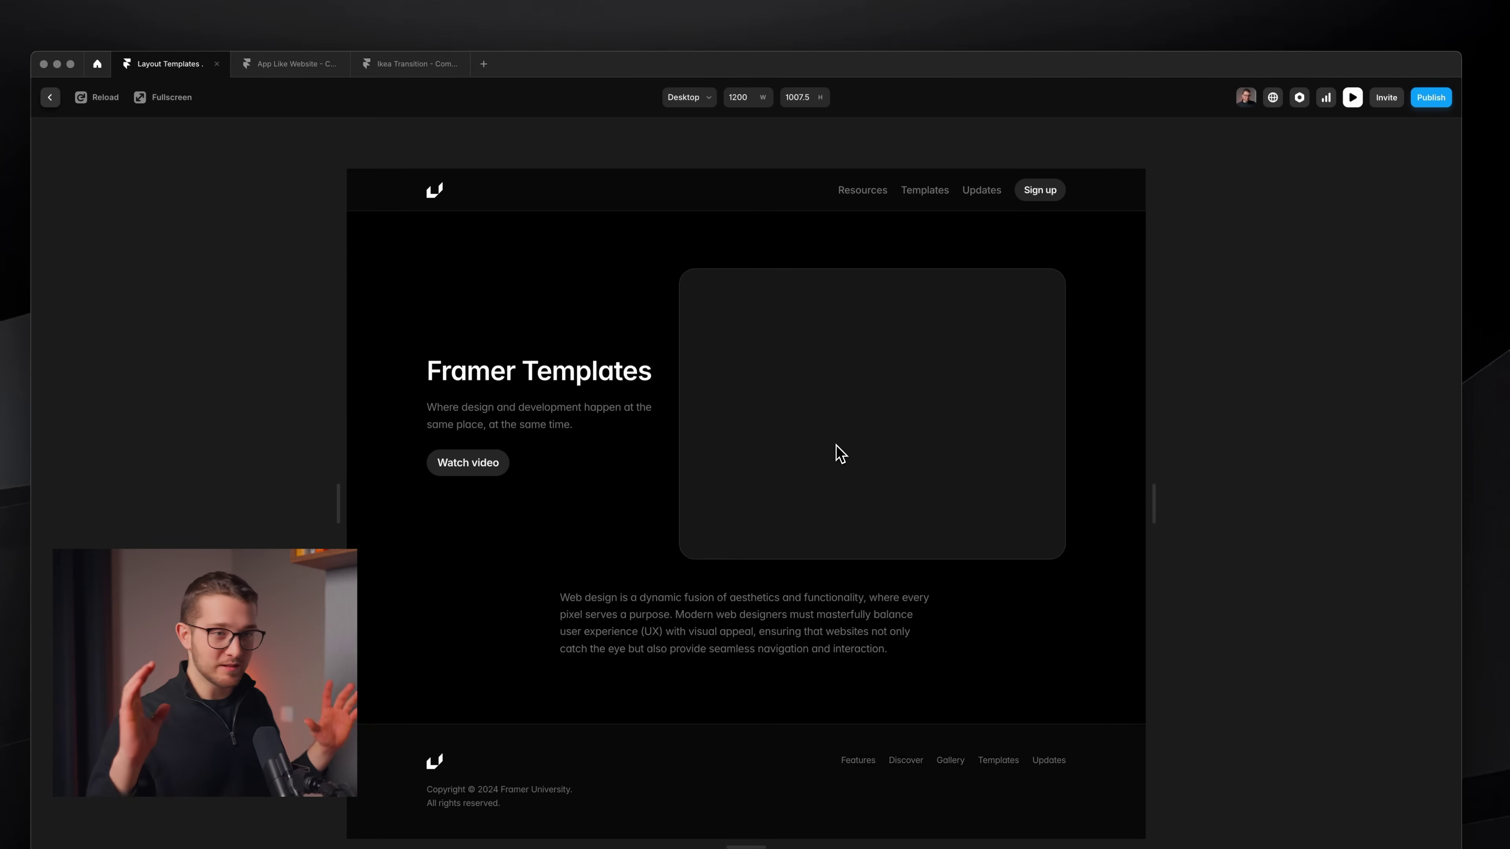
left_click(847, 194)
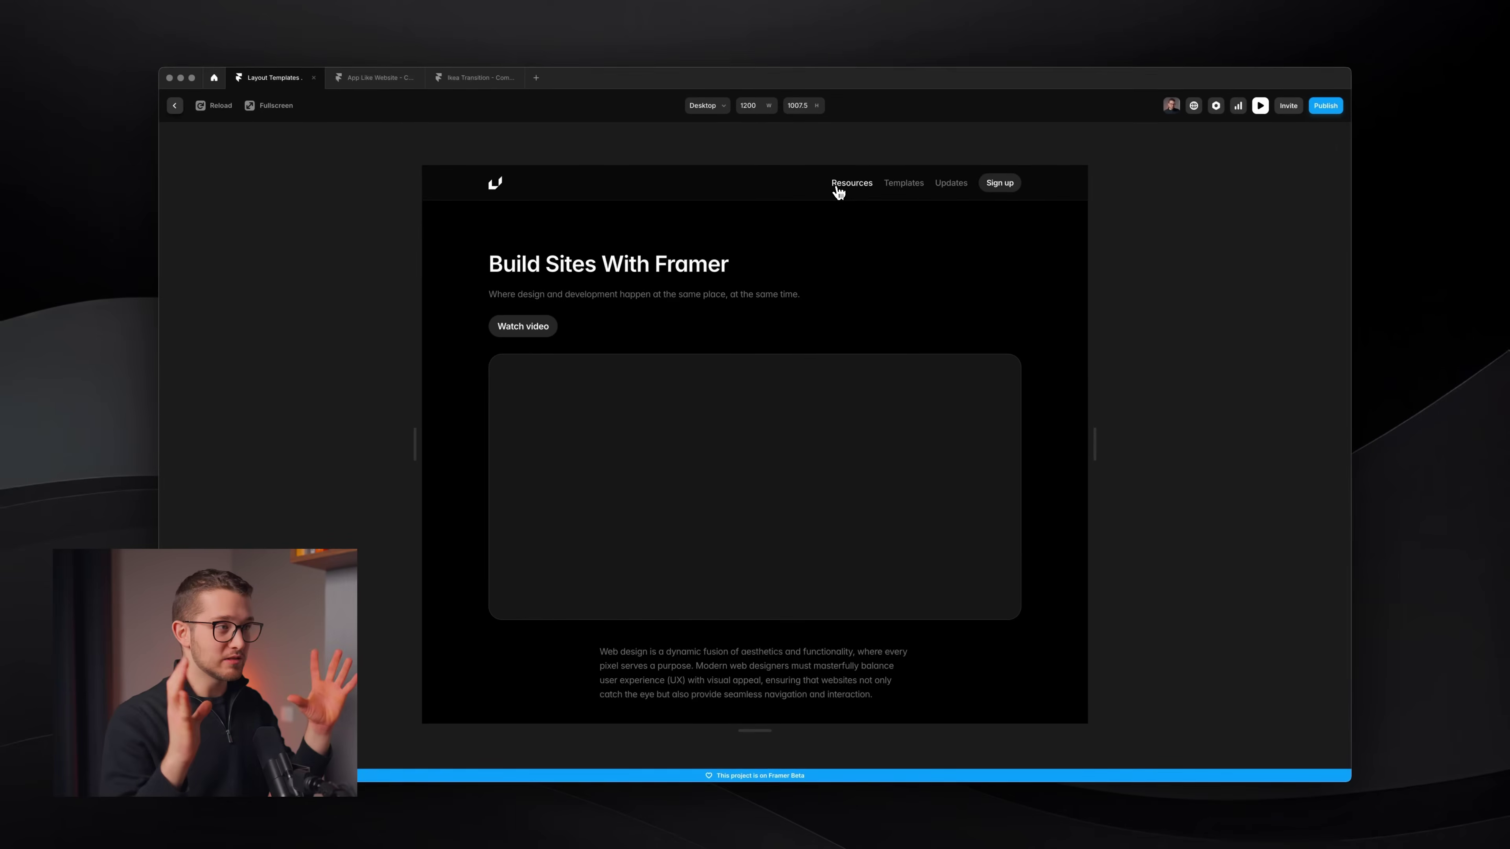
left_click(903, 185)
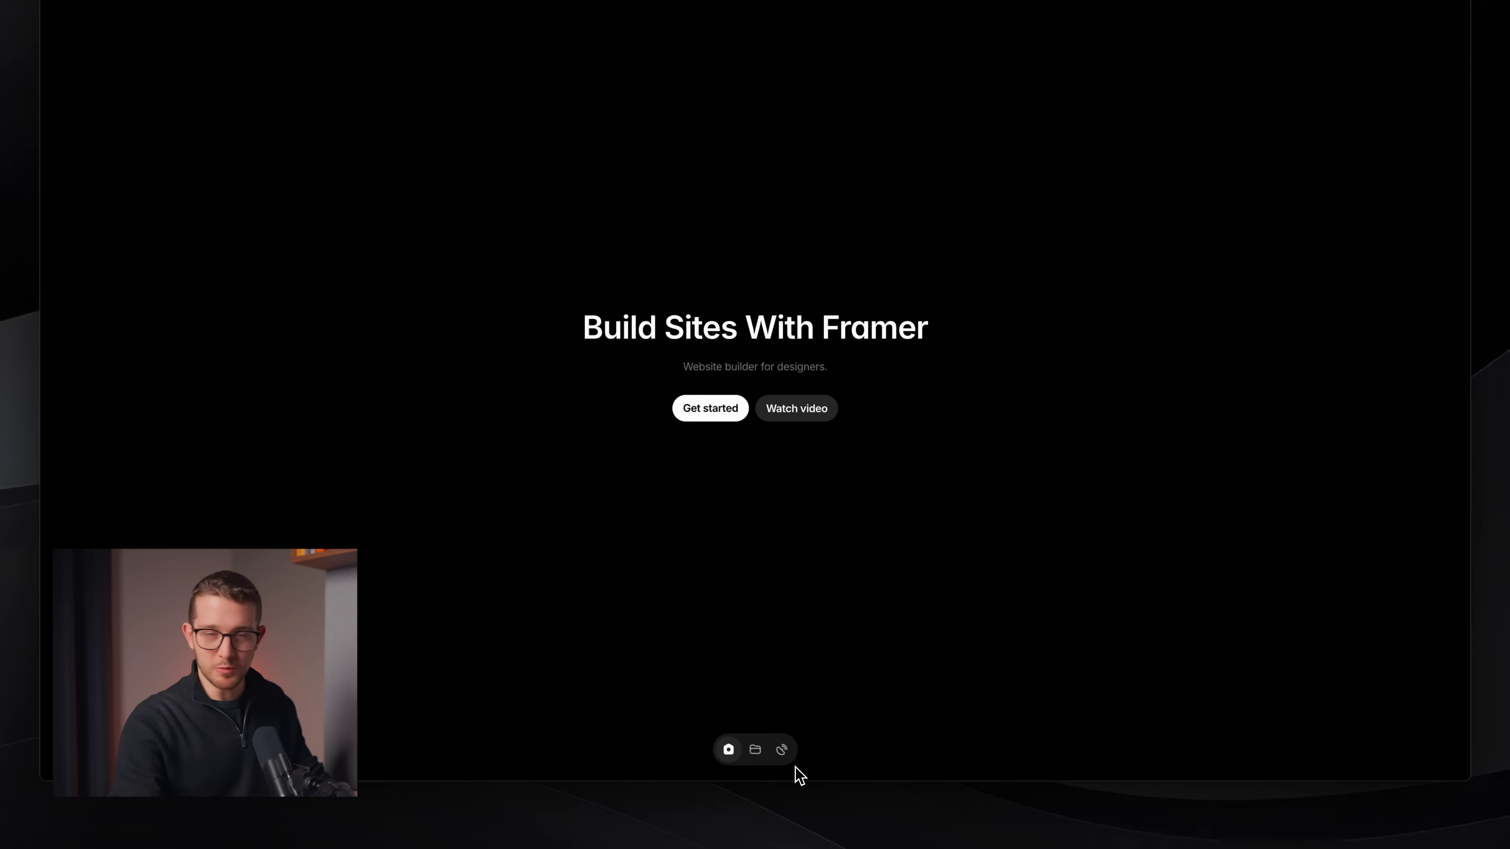
In the App Like Website project's preview, switch repeatedly between the Home, Templates and Updates pages to examine the page transitions and floating navigation
left_click(755, 752)
left_click(729, 754)
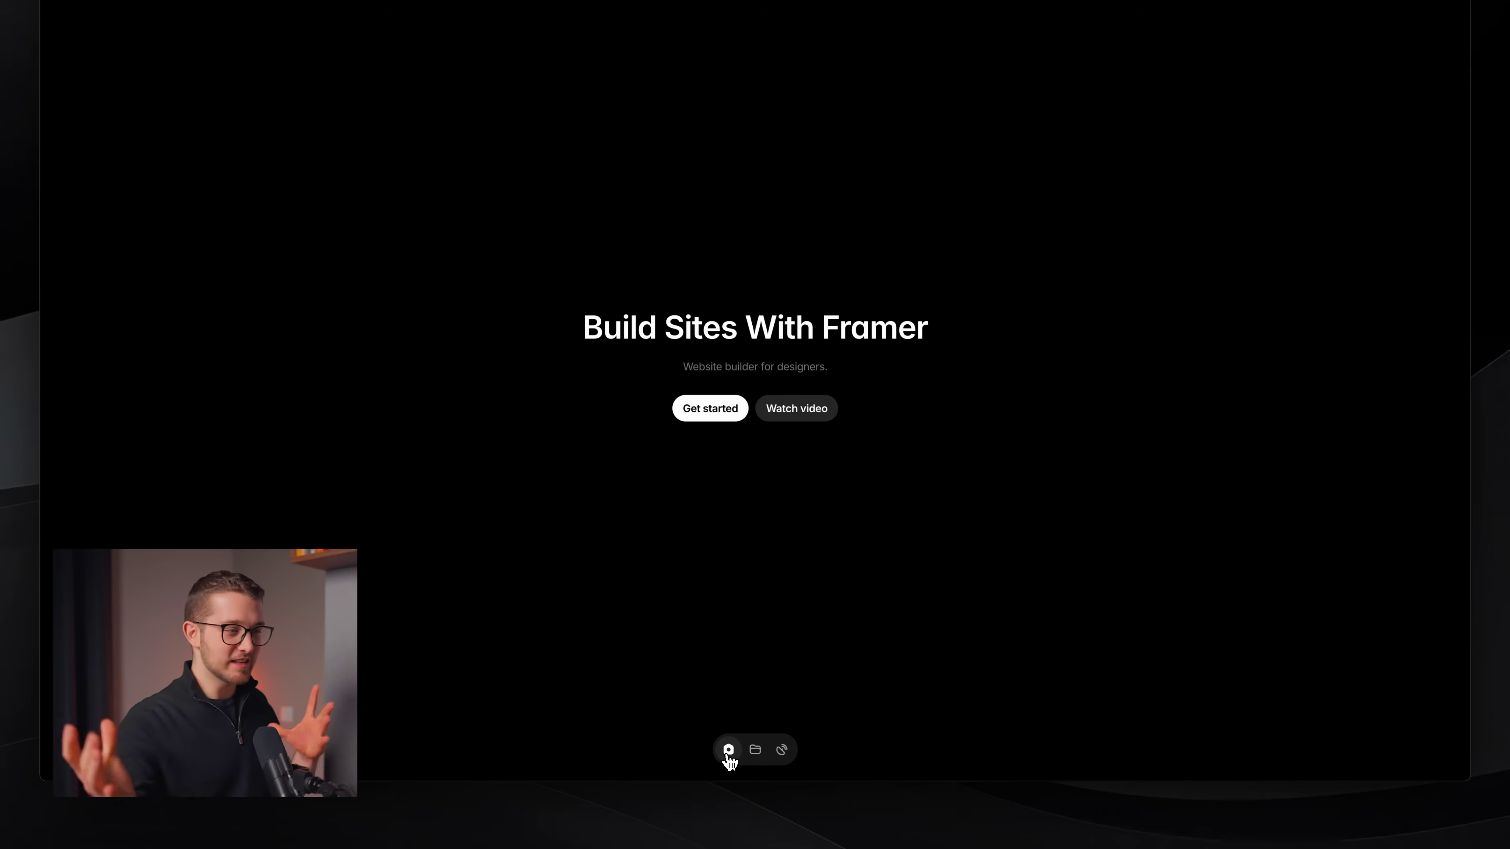
left_click(755, 756)
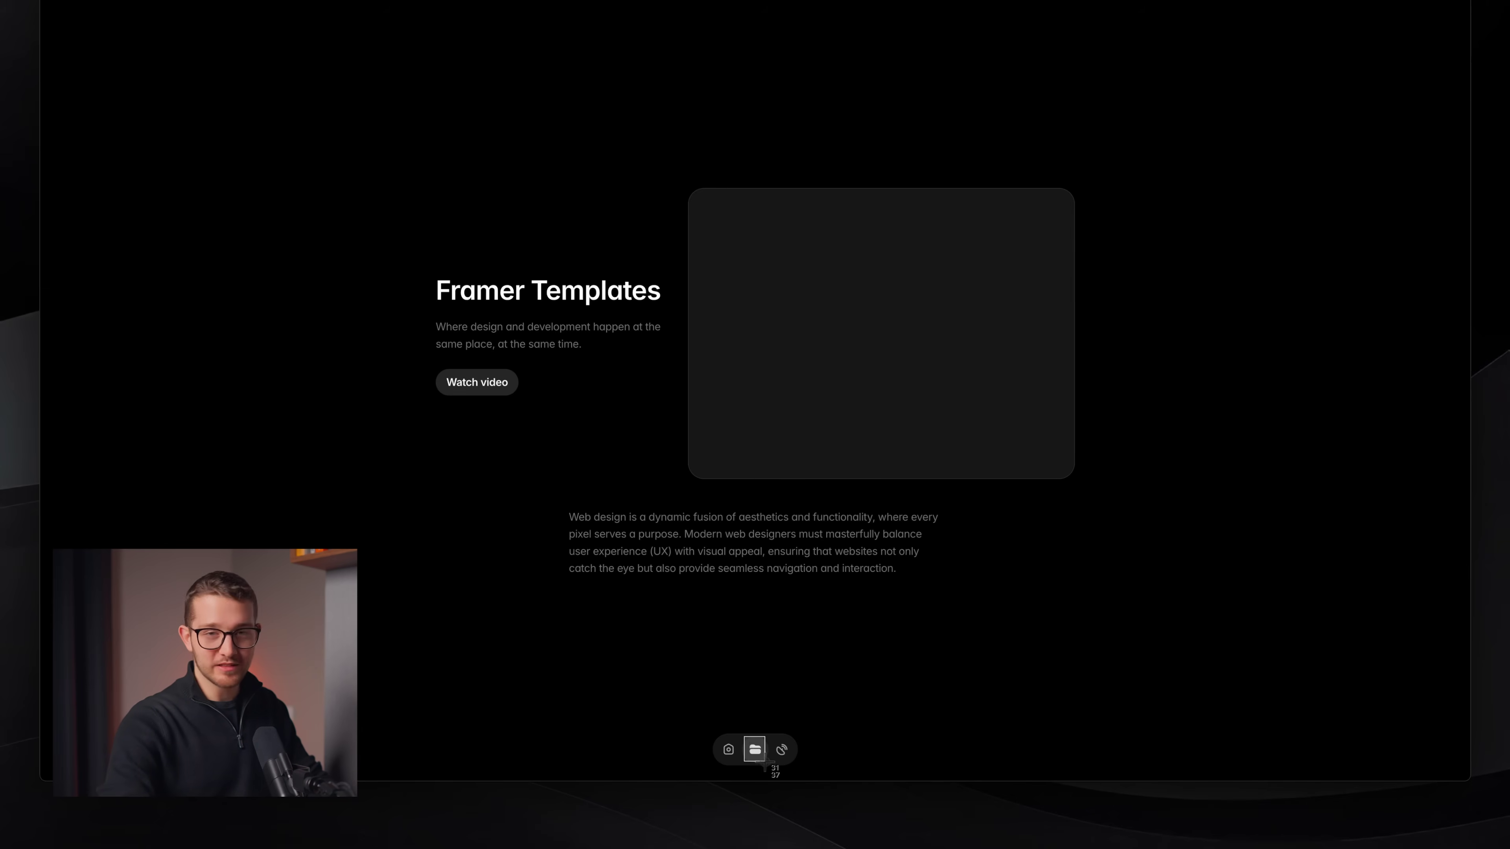
key("Escape")
left_click(728, 752)
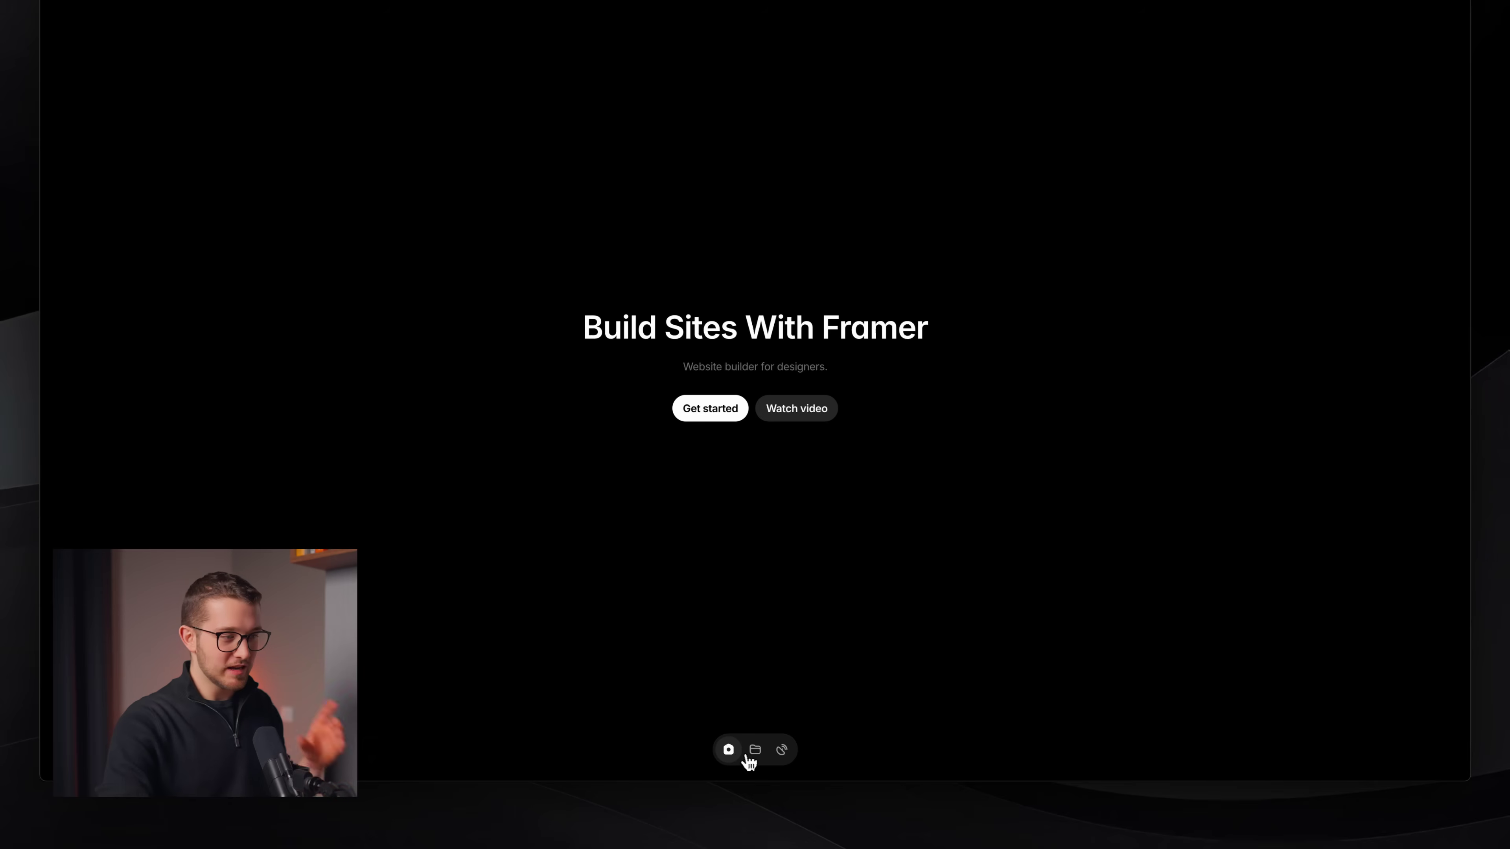
left_click(756, 750)
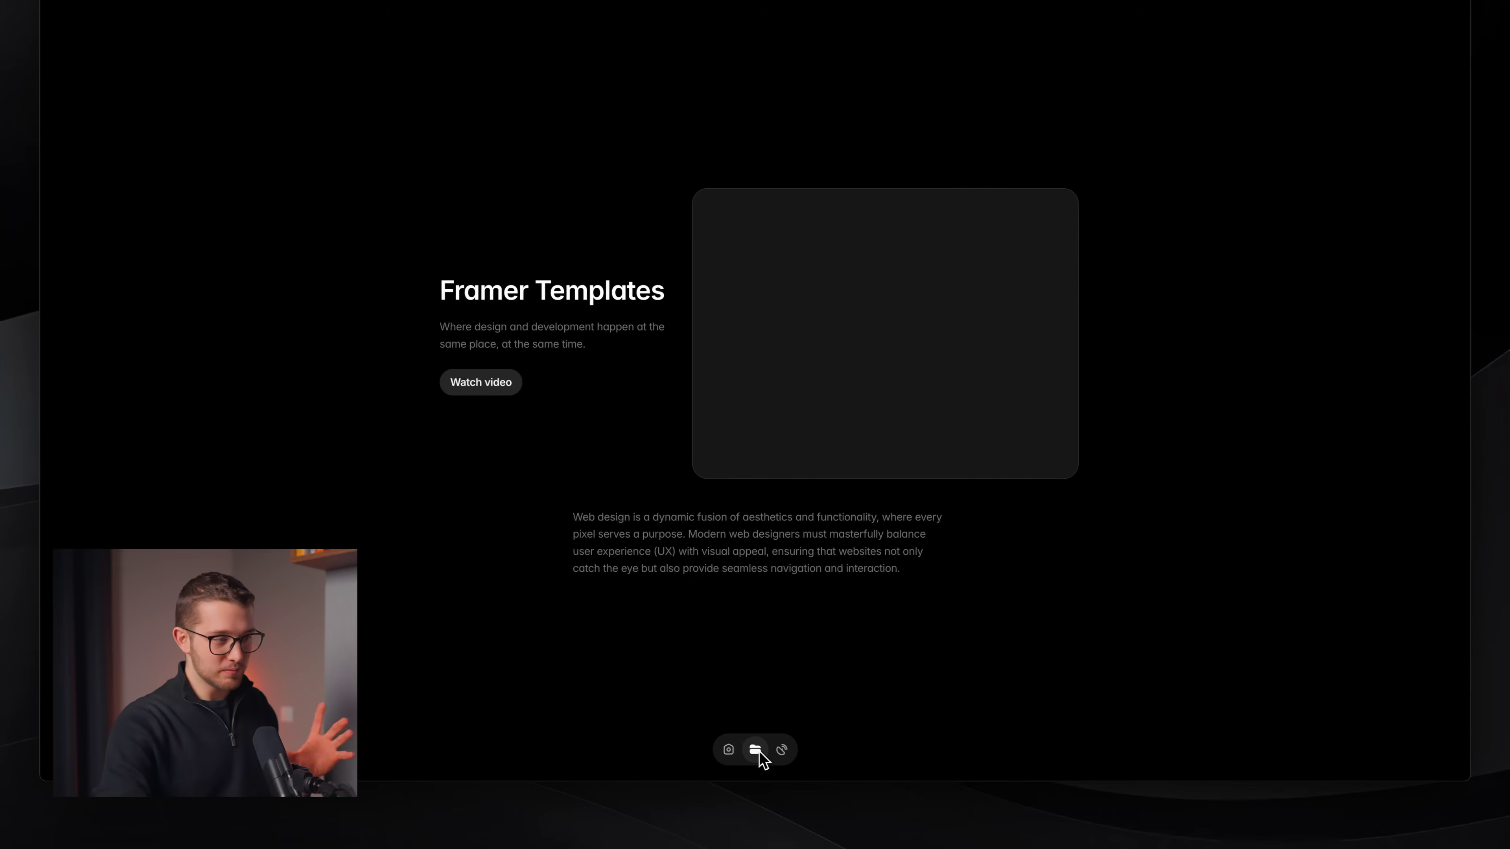
left_click(781, 750)
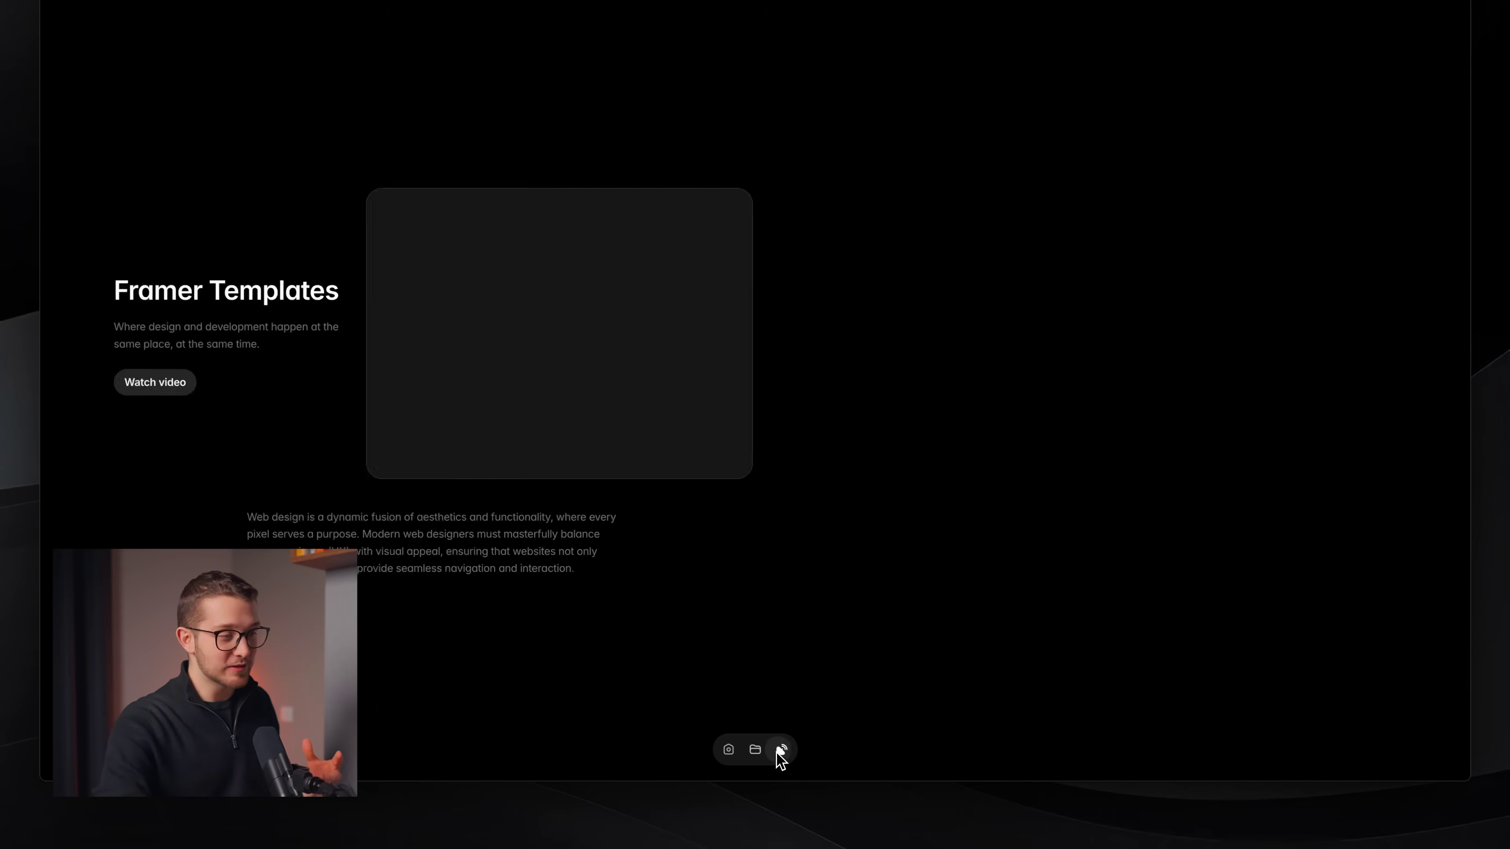
left_click(755, 751)
left_click(730, 752)
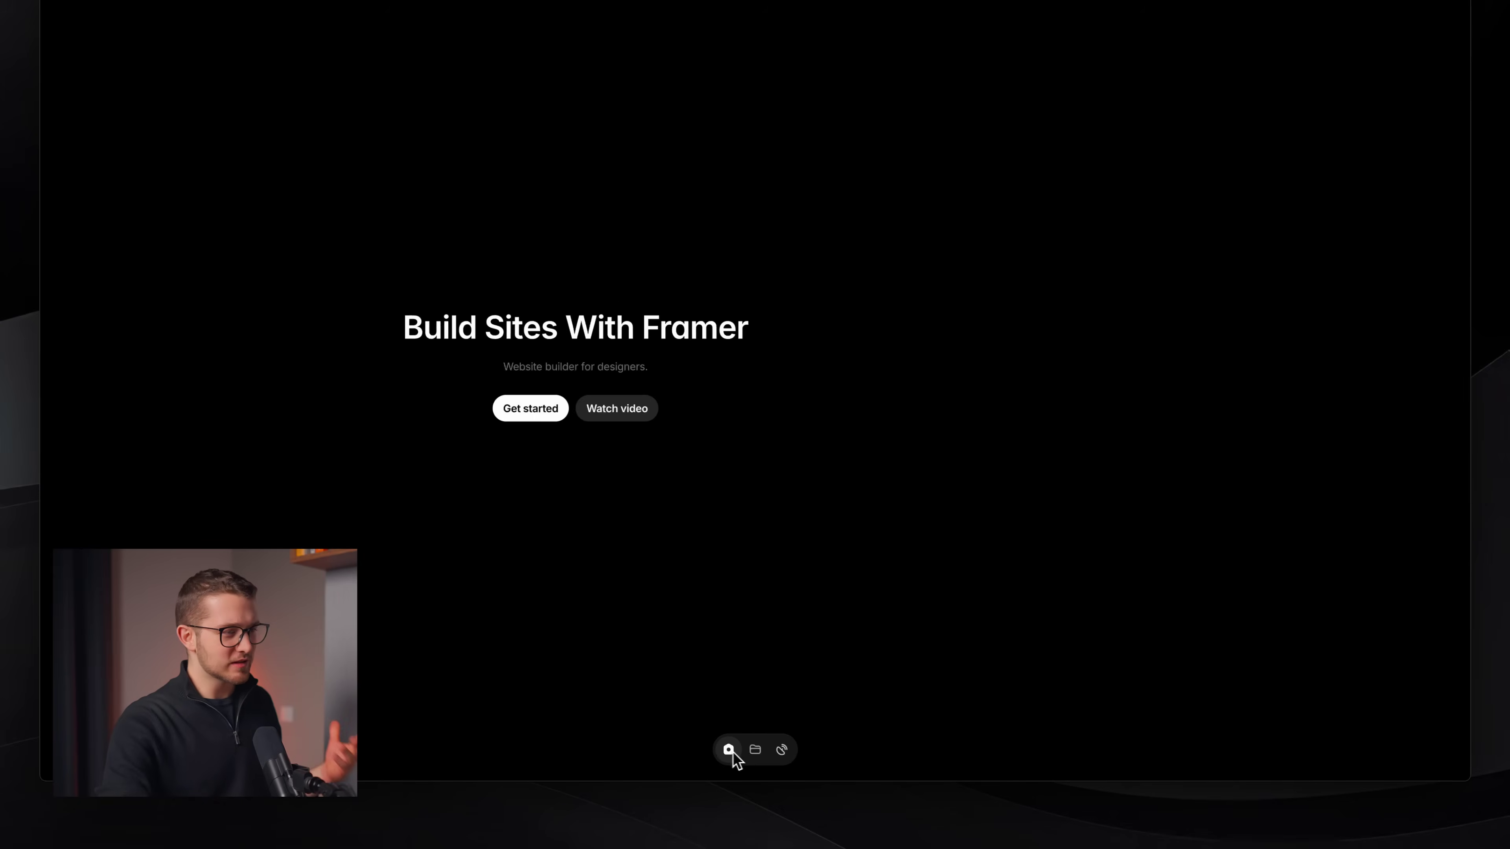
left_click(755, 751)
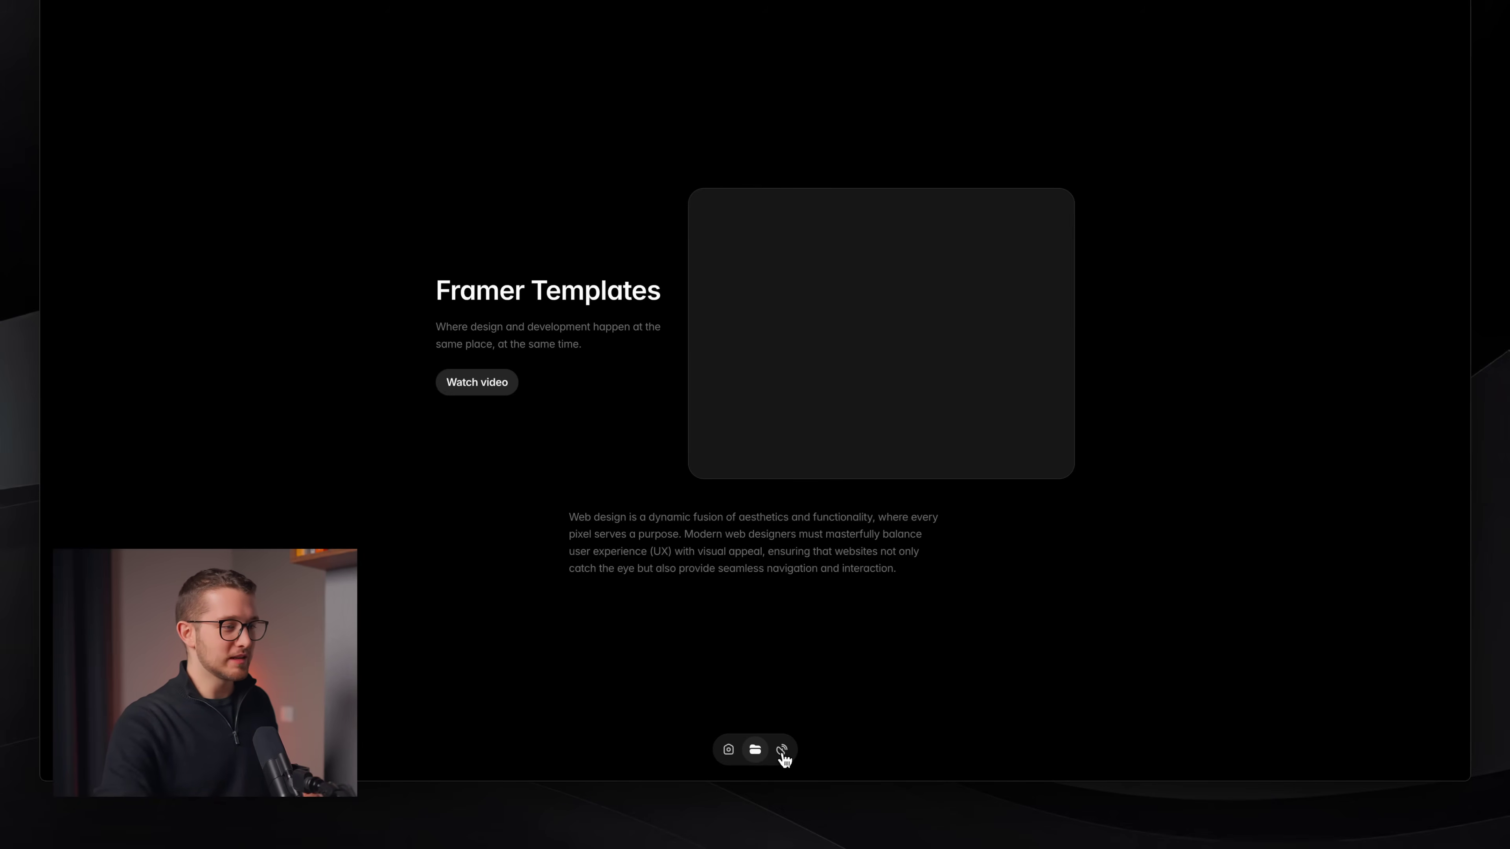
left_click(781, 751)
left_click(755, 751)
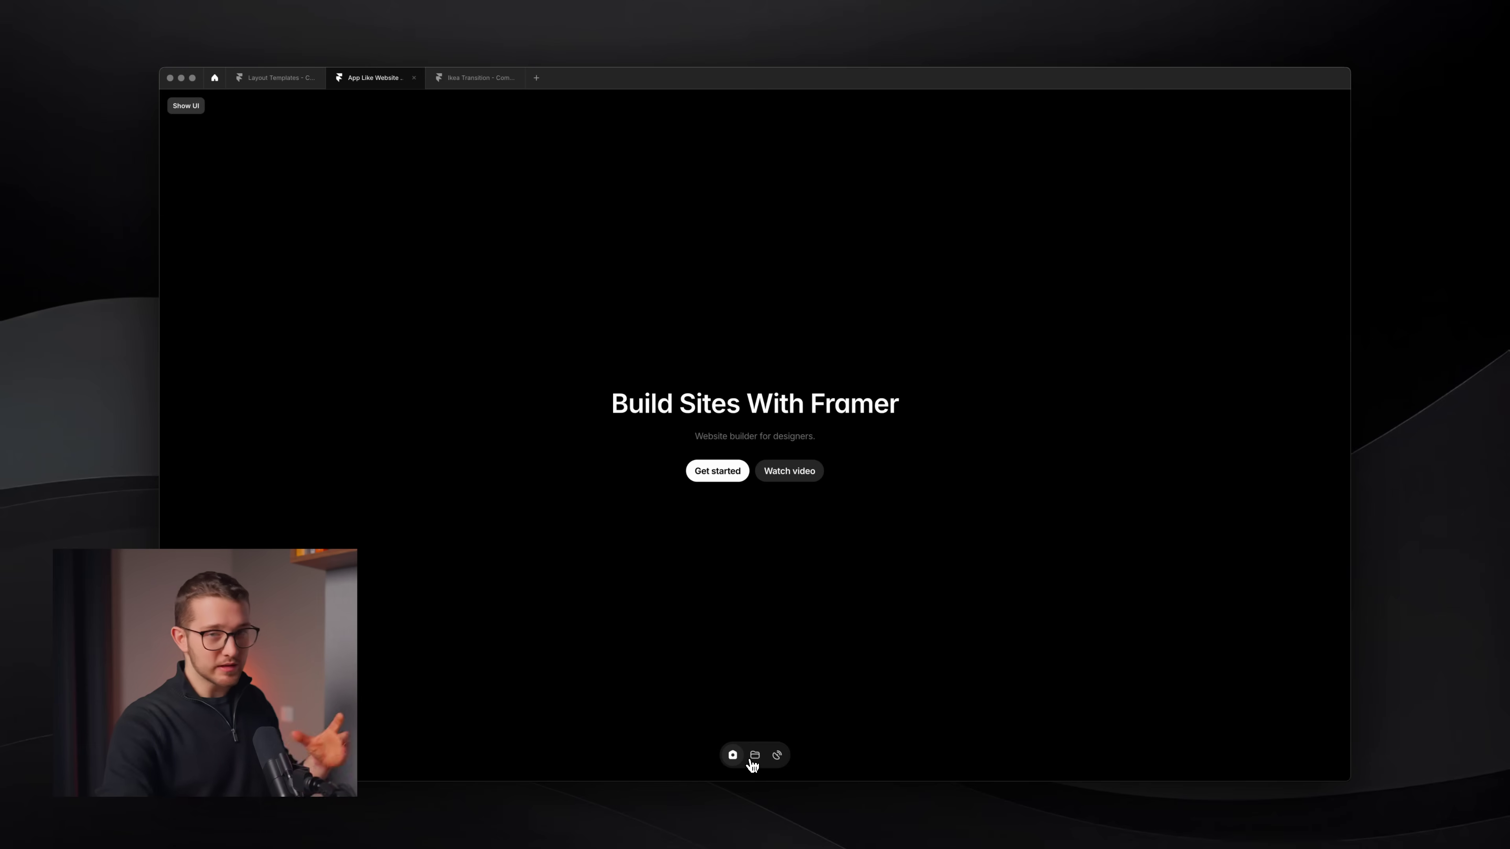
Return to the editor, open the /templates page and inspect the Navigation variable options of its Desktop breakpoint, keeping Templates selected
key("super+backslash")
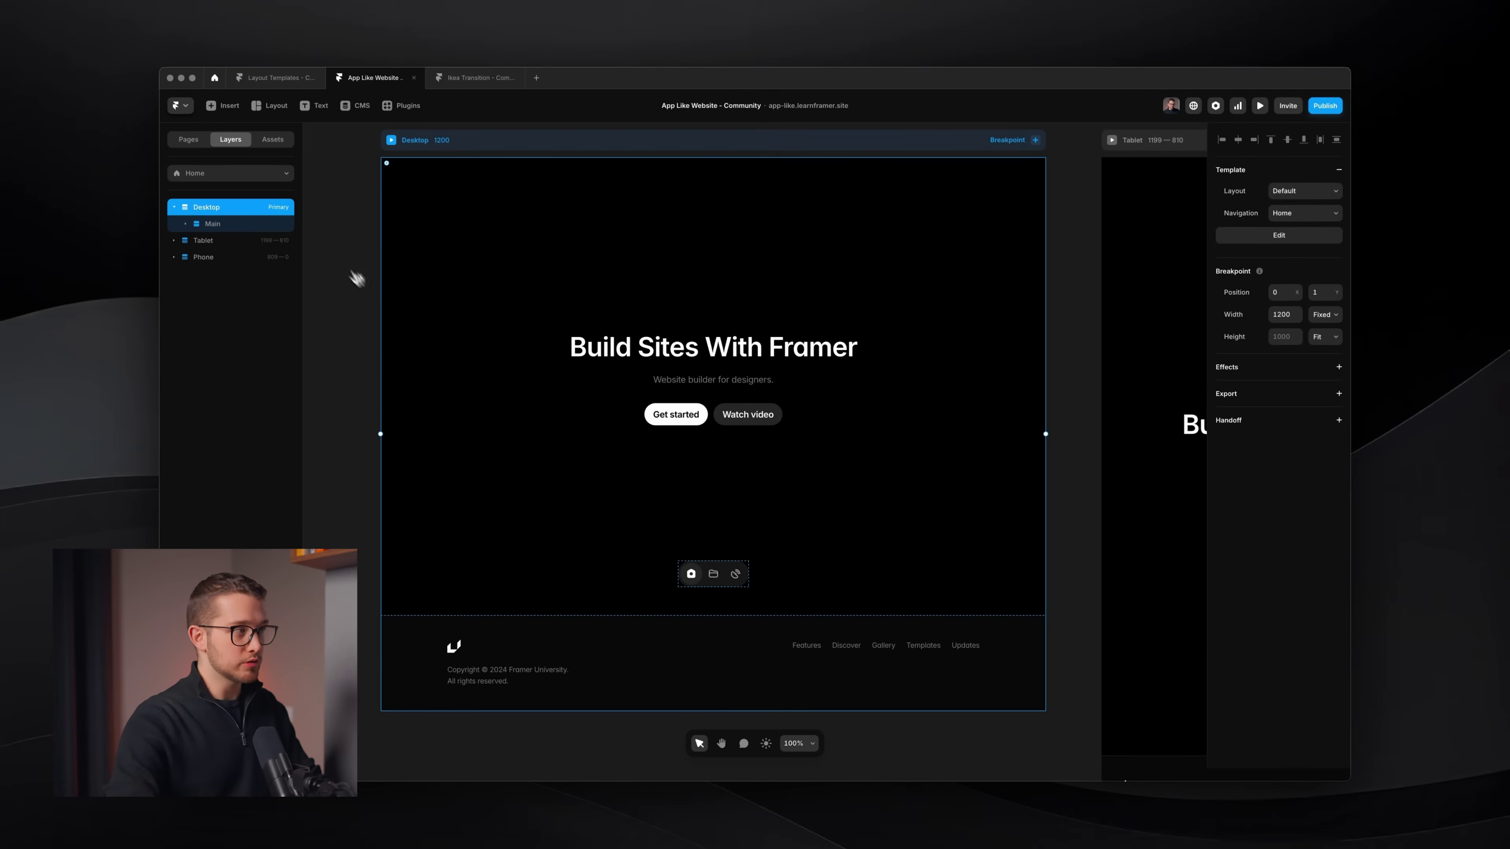
left_click(189, 139)
left_click(211, 208)
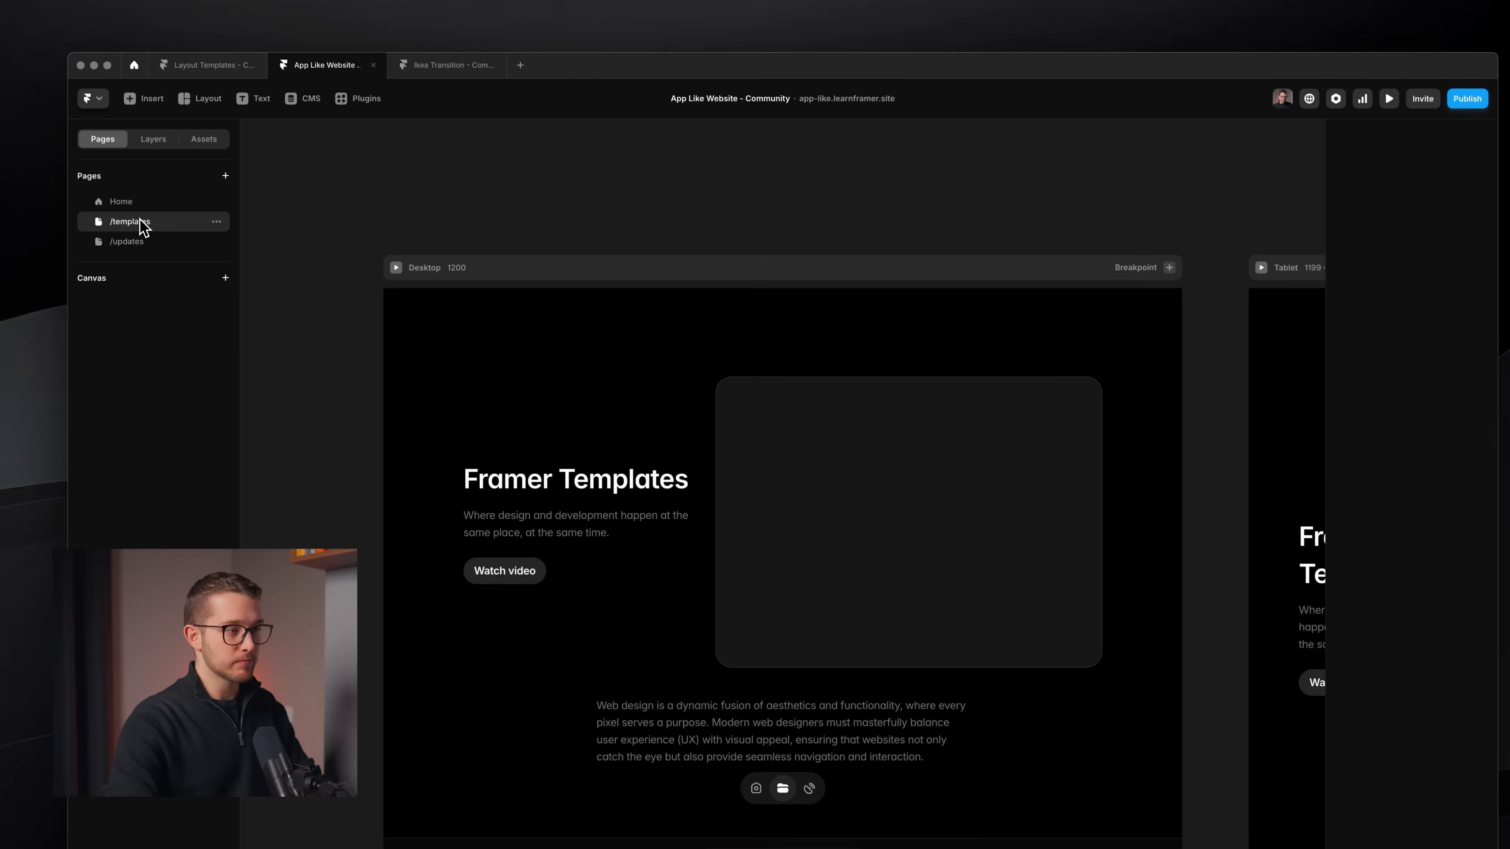
left_click(772, 267)
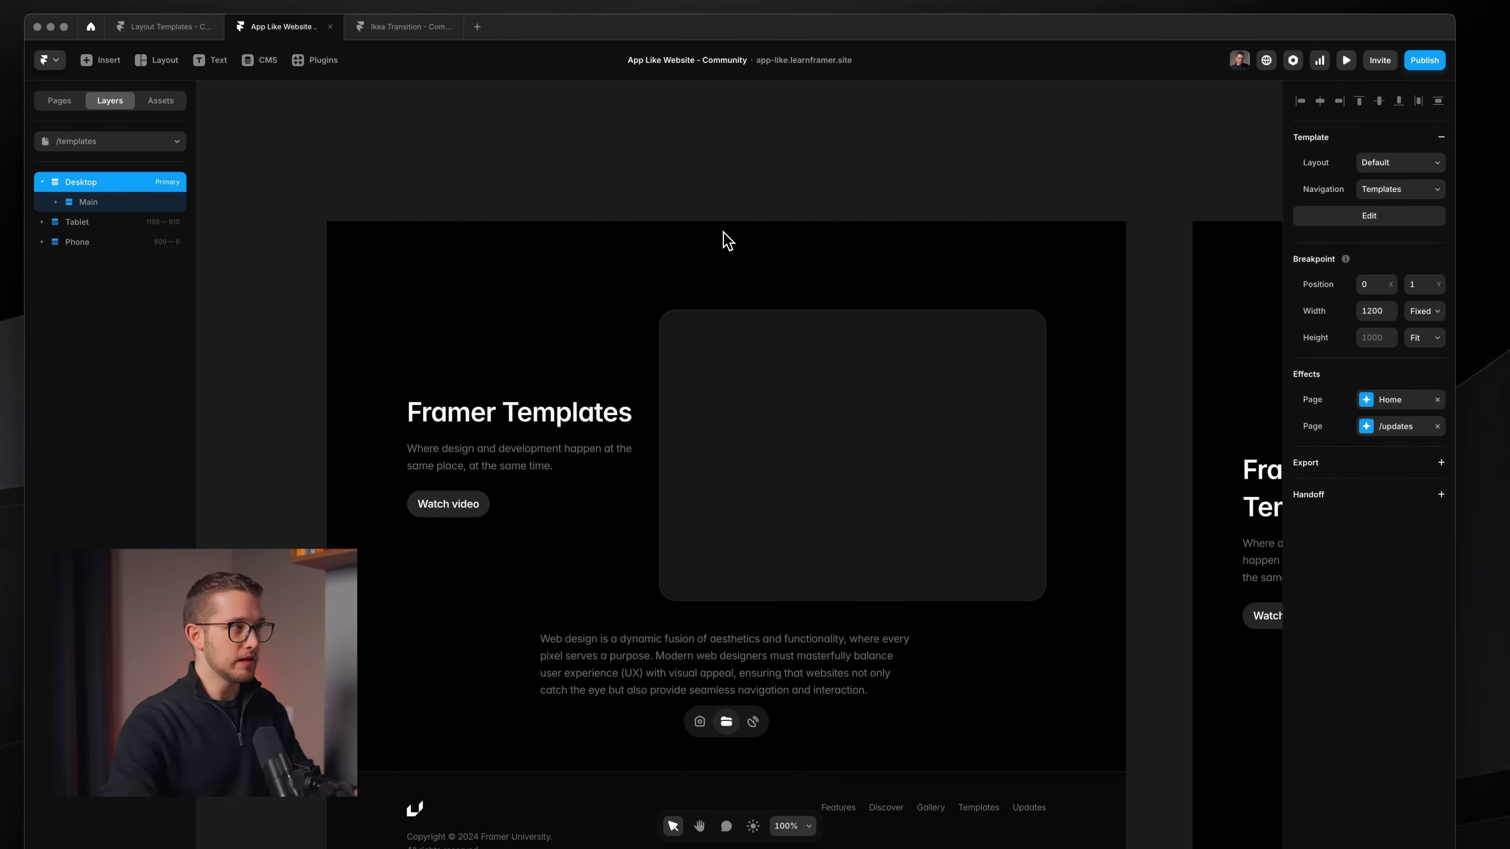
left_click(1388, 190)
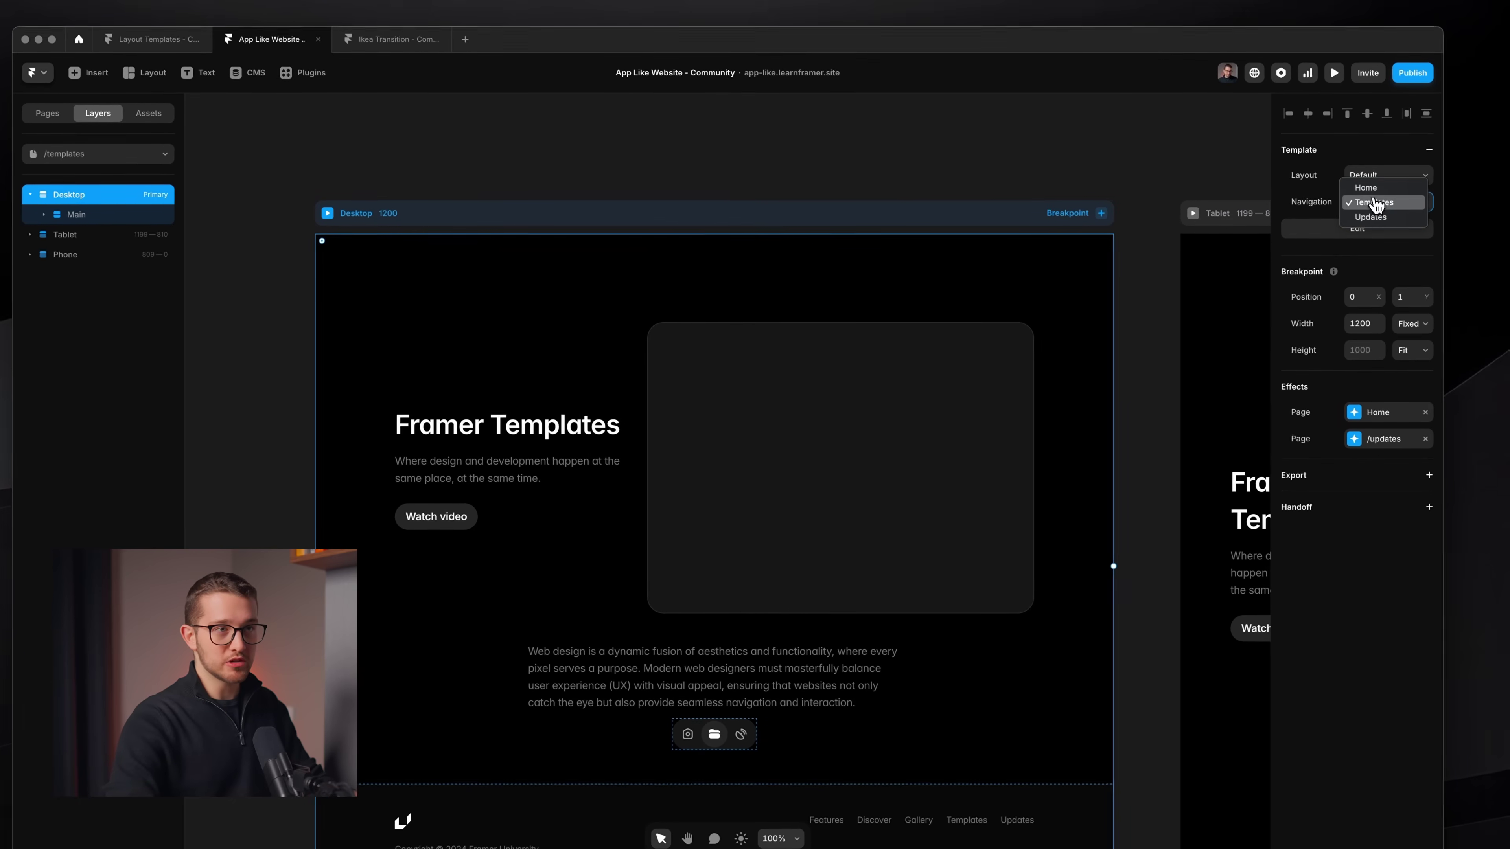
left_click(1375, 202)
Open the Default layout template and inspect the variable assigned to the Navigation component's Variant, then leave the template
left_click(1373, 231)
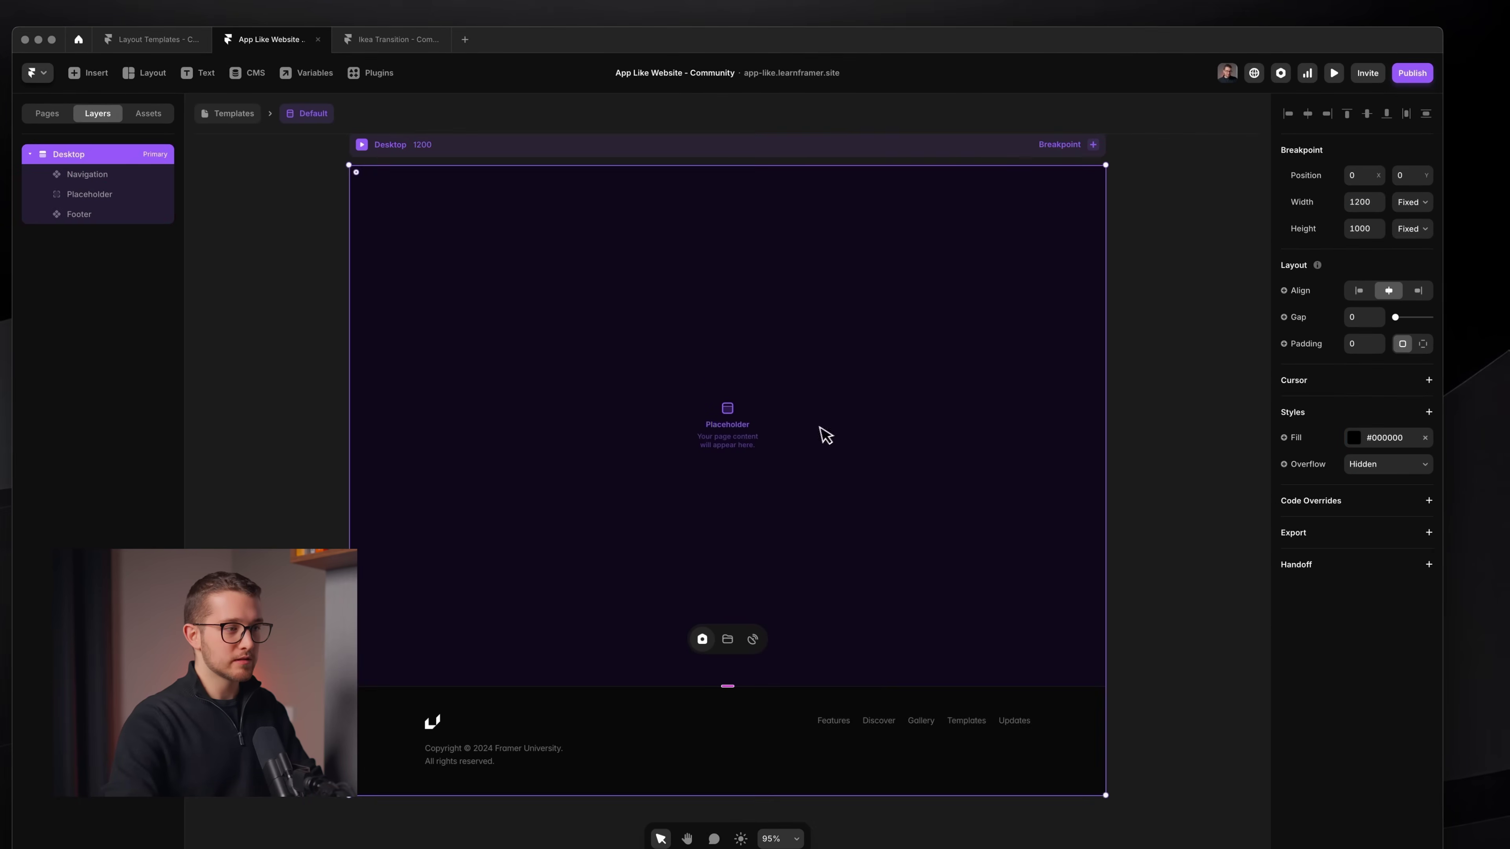
left_click(734, 636)
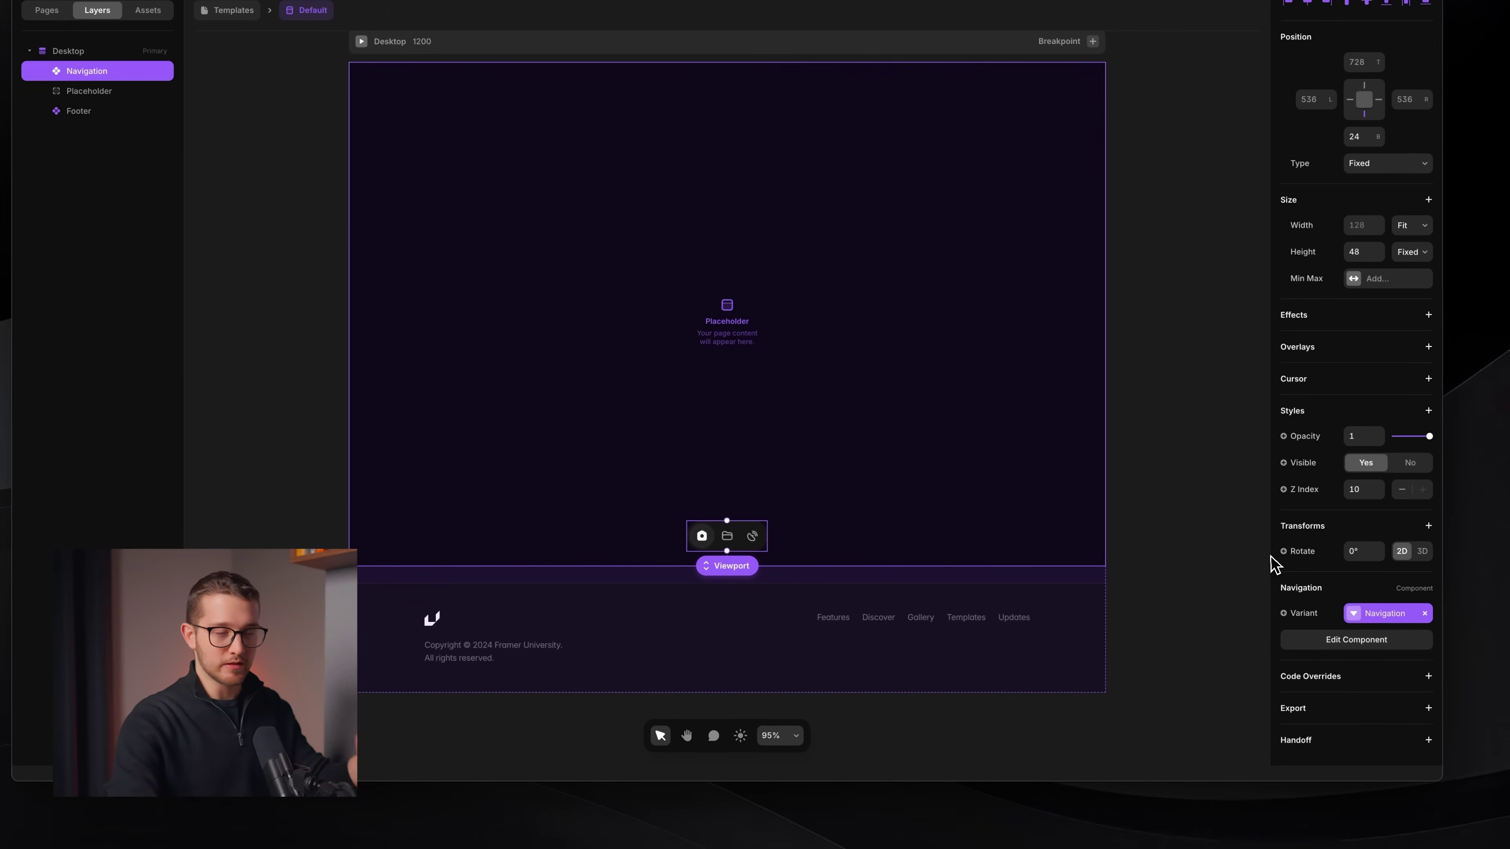
left_click(229, 11)
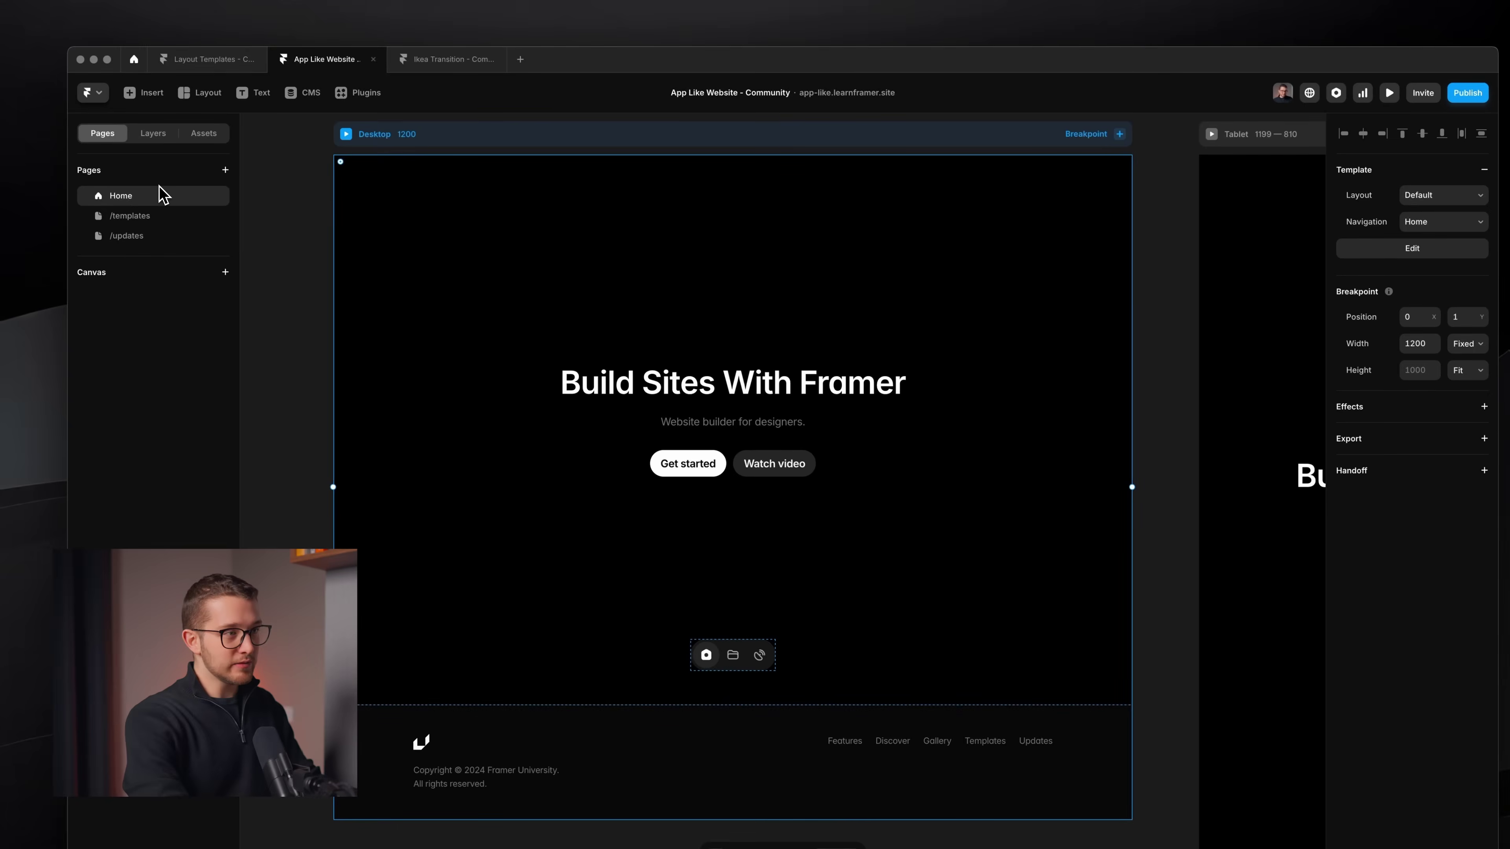
Preview the Home page full screen and switch between Home and Templates to examine the navigation's continuity during the page transition
key("super+backslash")
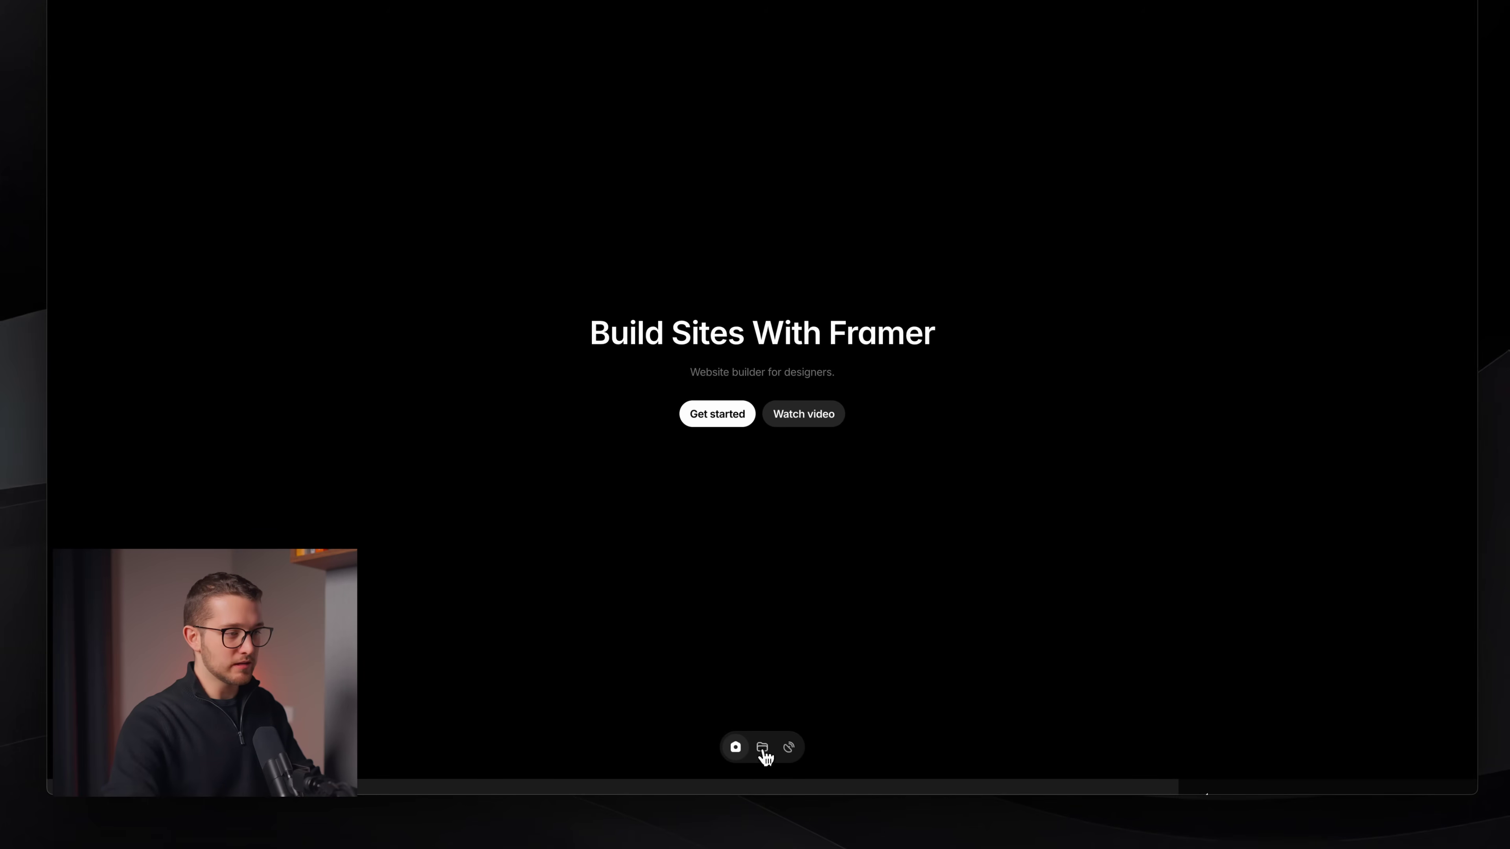
left_click(763, 750)
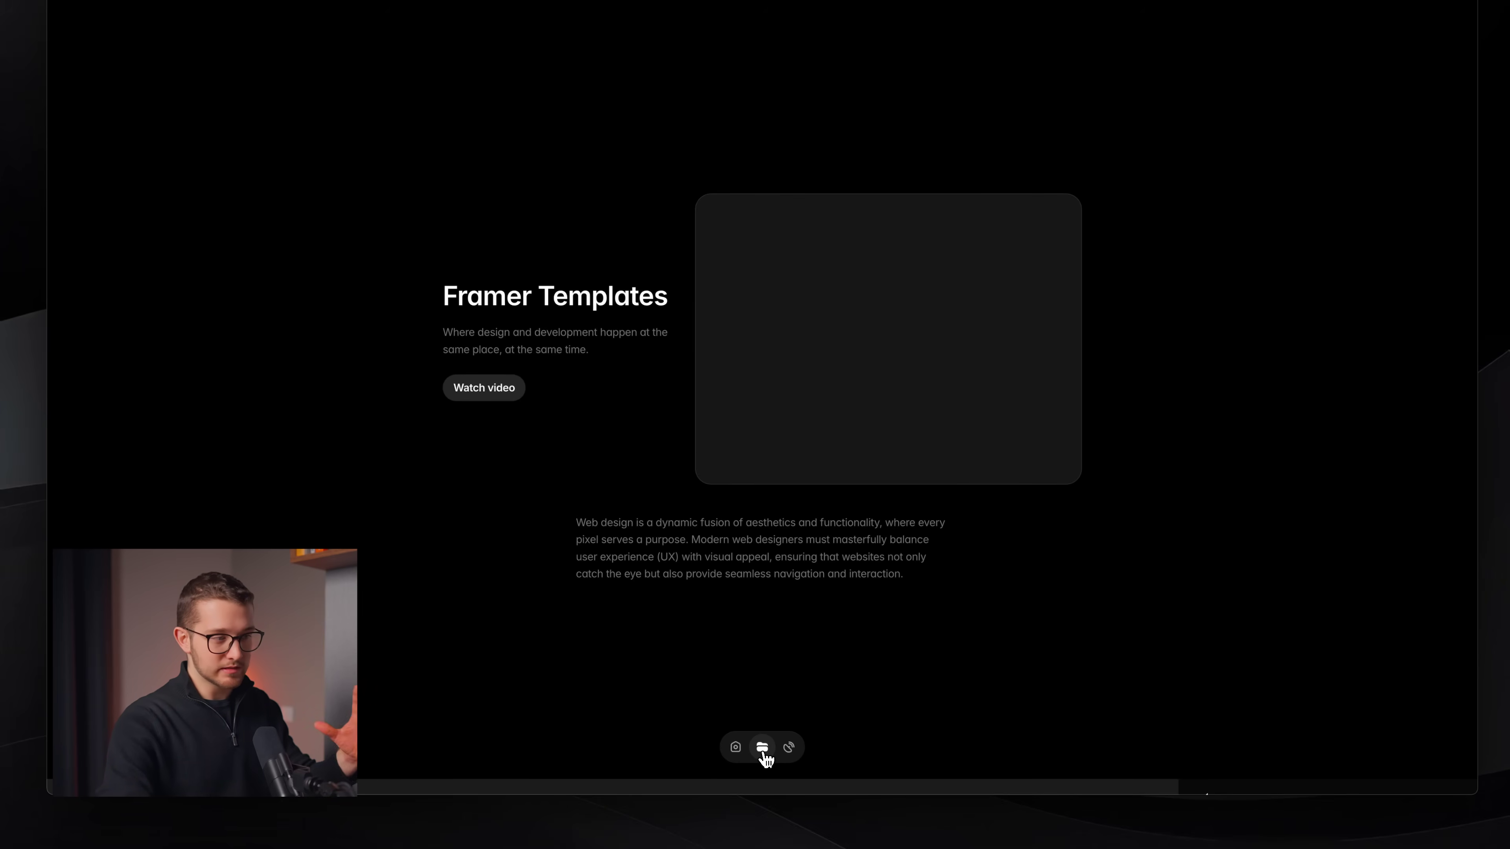
left_click(763, 760)
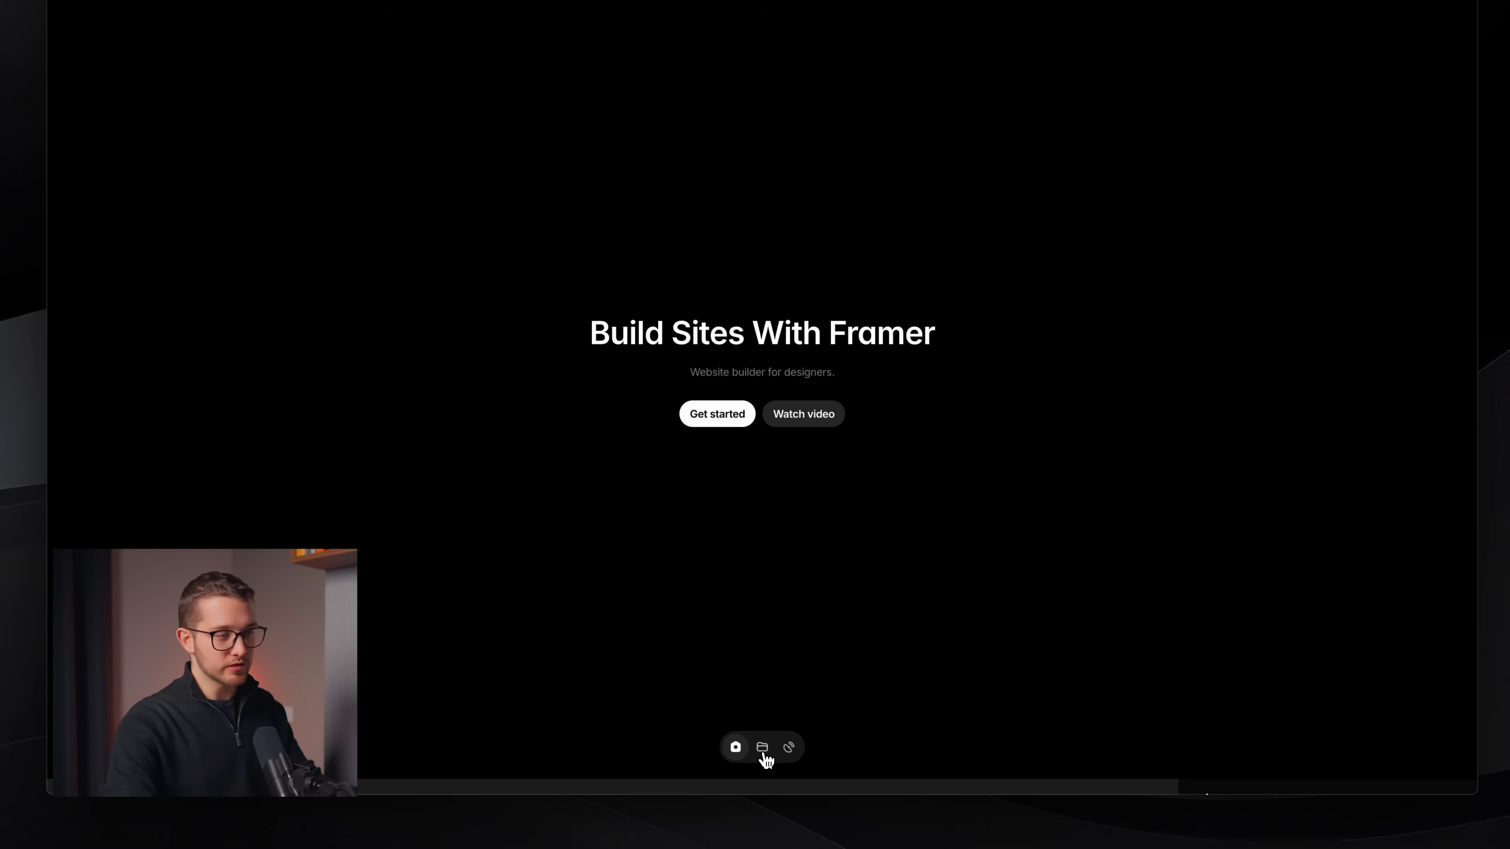
left_click(764, 752)
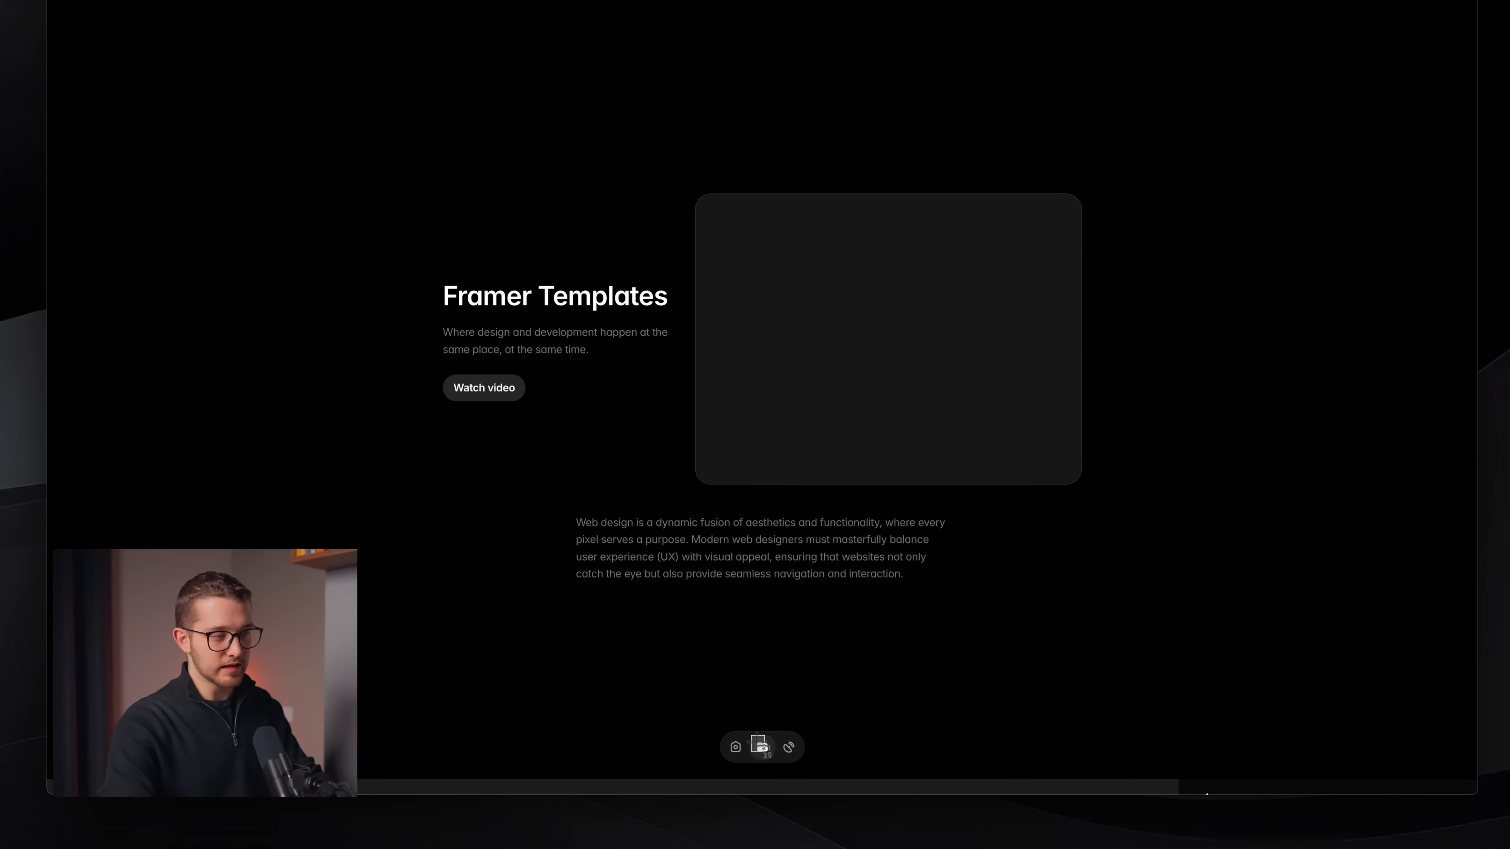
Switch between the Home and Templates pages in the full-screen preview to compare the floating navigation's position, then return to the editor
left_click(743, 757)
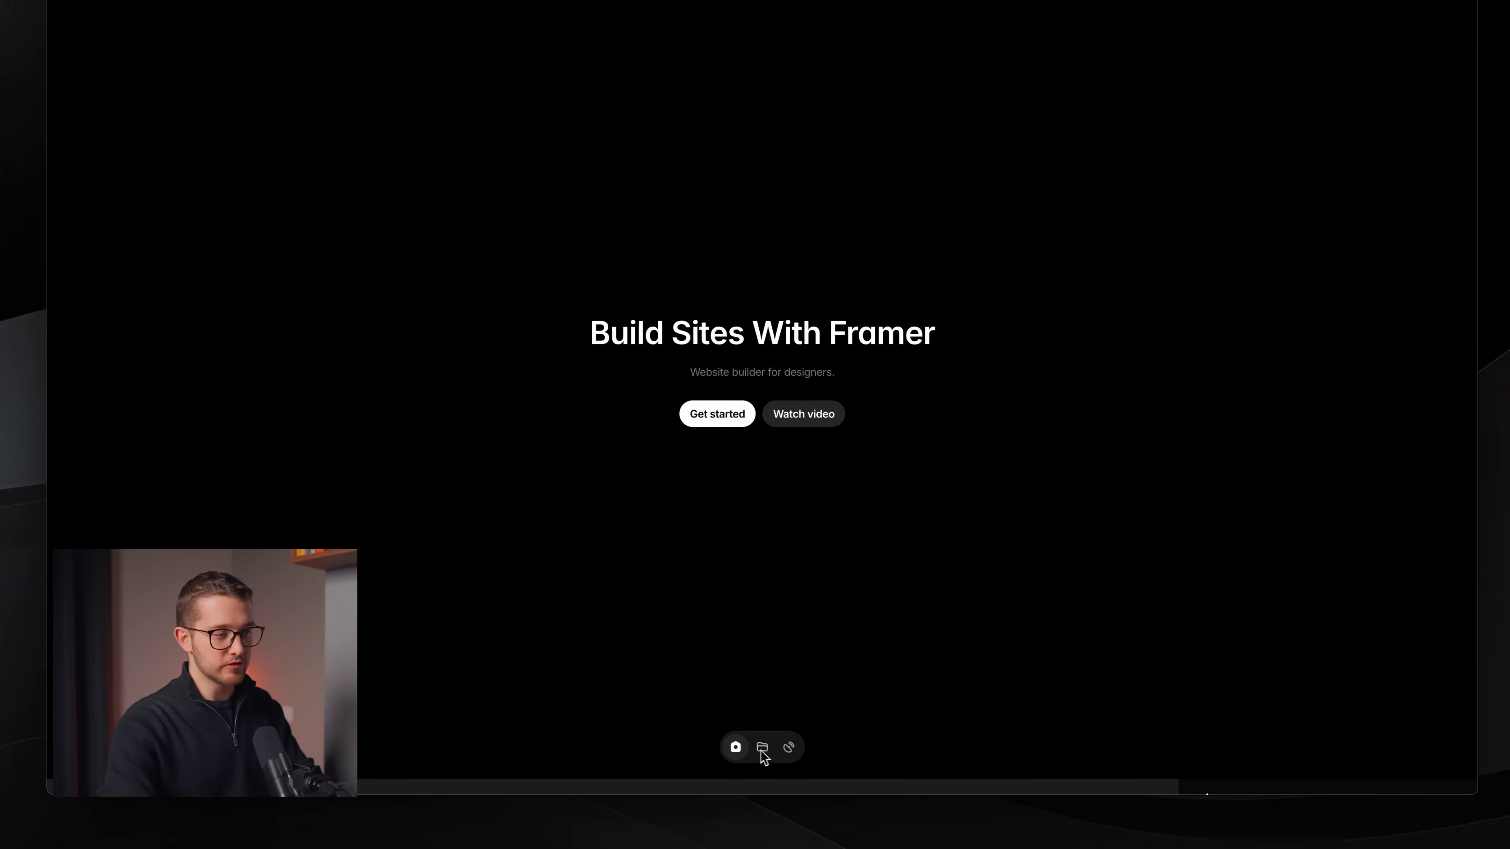
left_click(764, 752)
key("super+bracketleft")
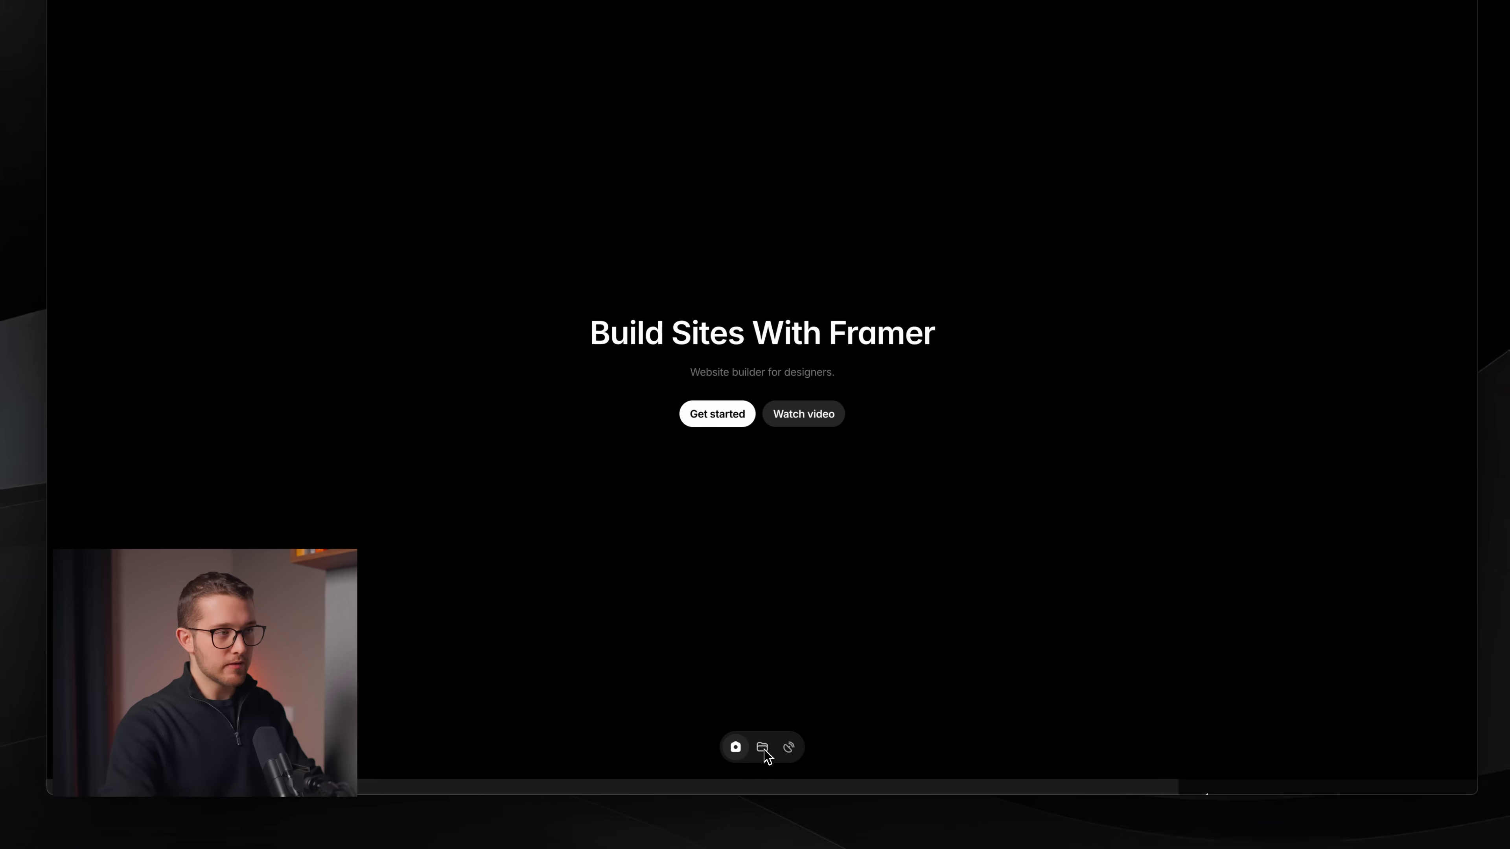
left_click(763, 750)
key("super+shift+4")
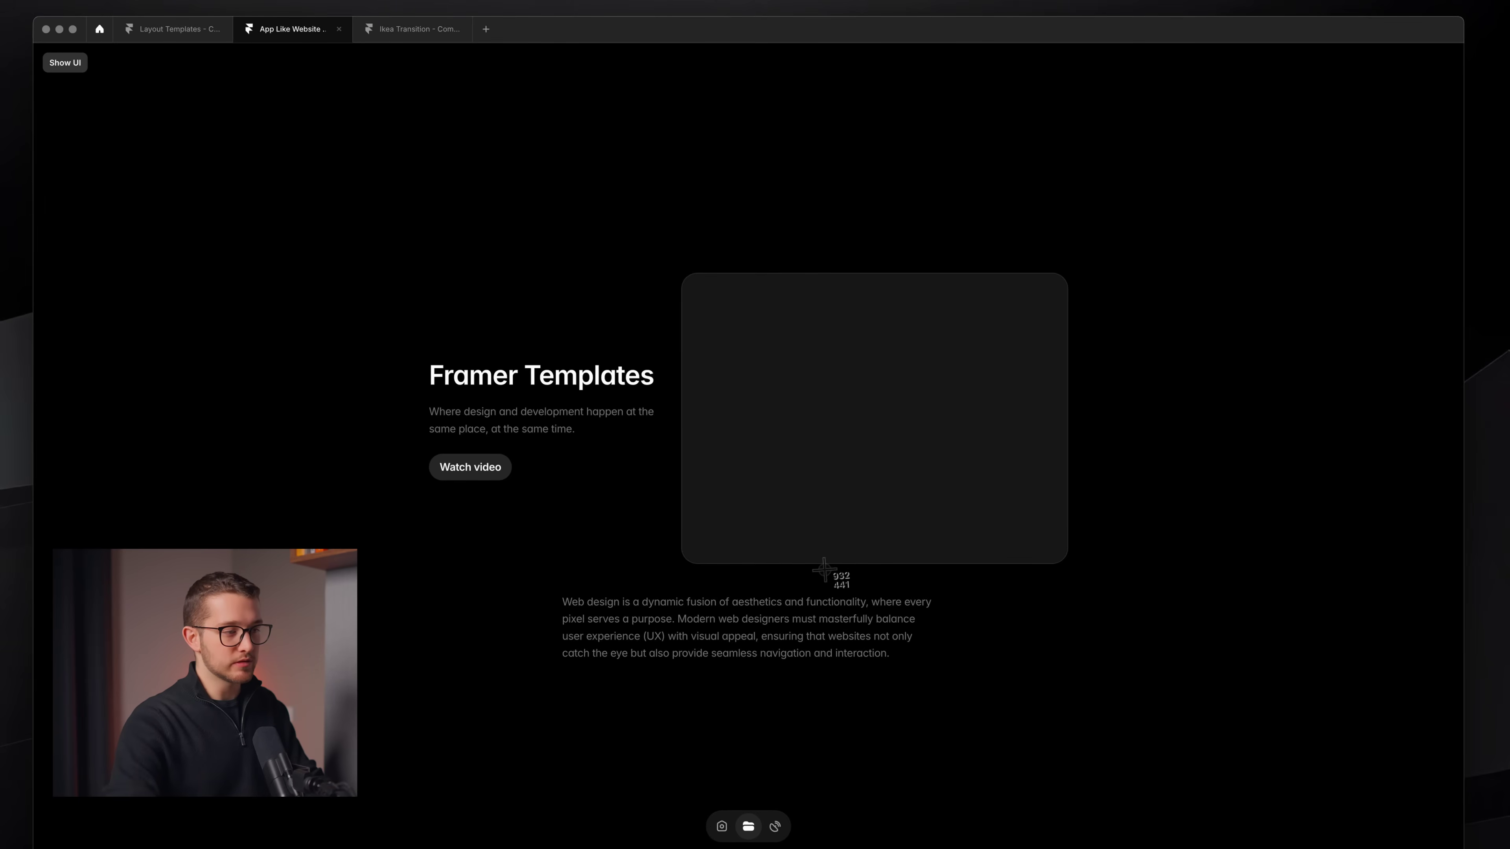
key("Escape")
key("Escape")
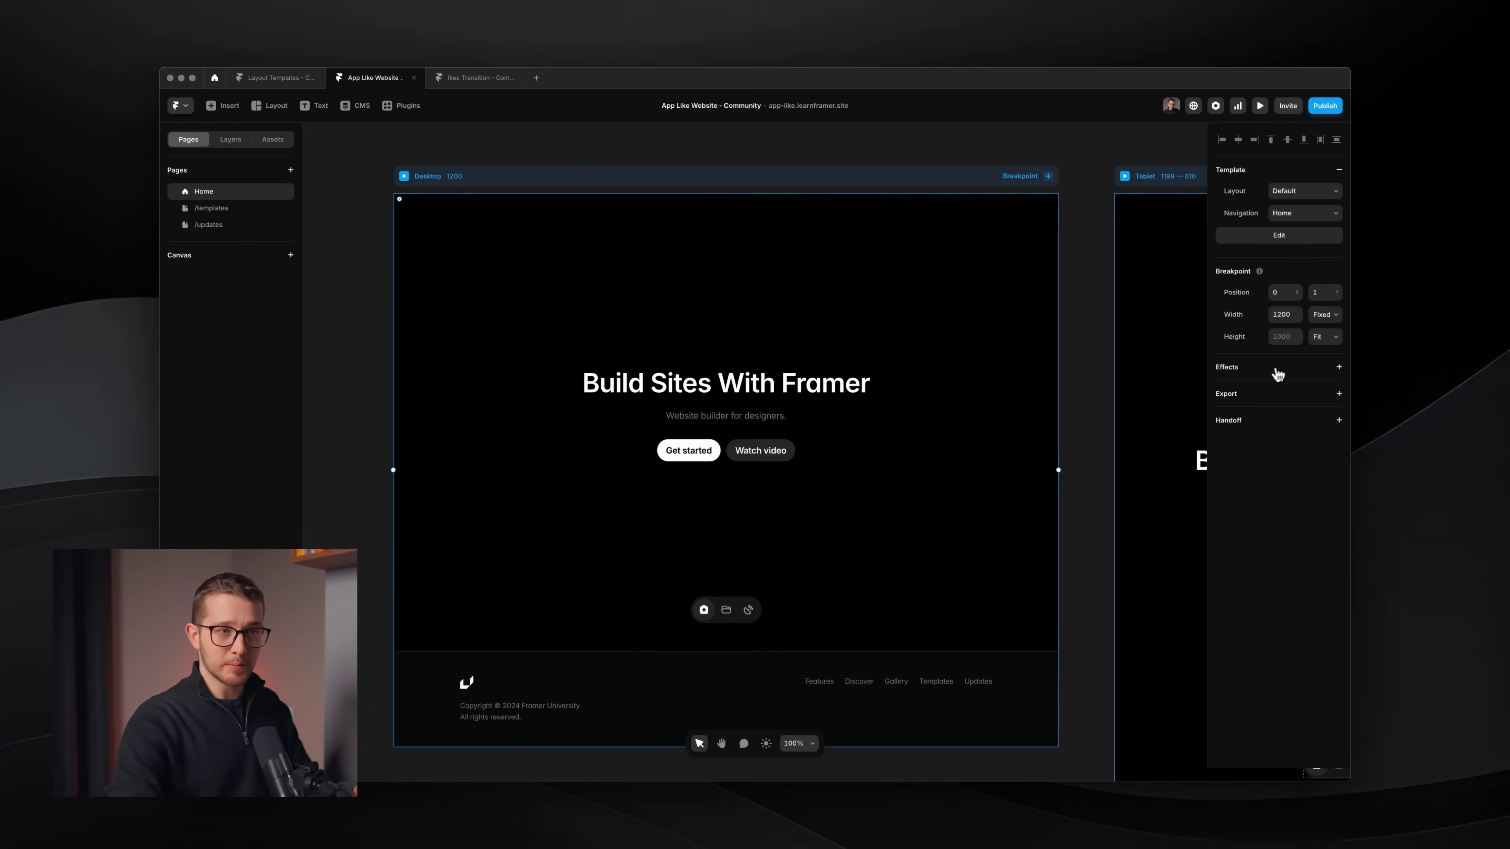
Add a single-page Page effect to the Home page's Desktop breakpoint, keeping /templates as its target
left_click(1295, 368)
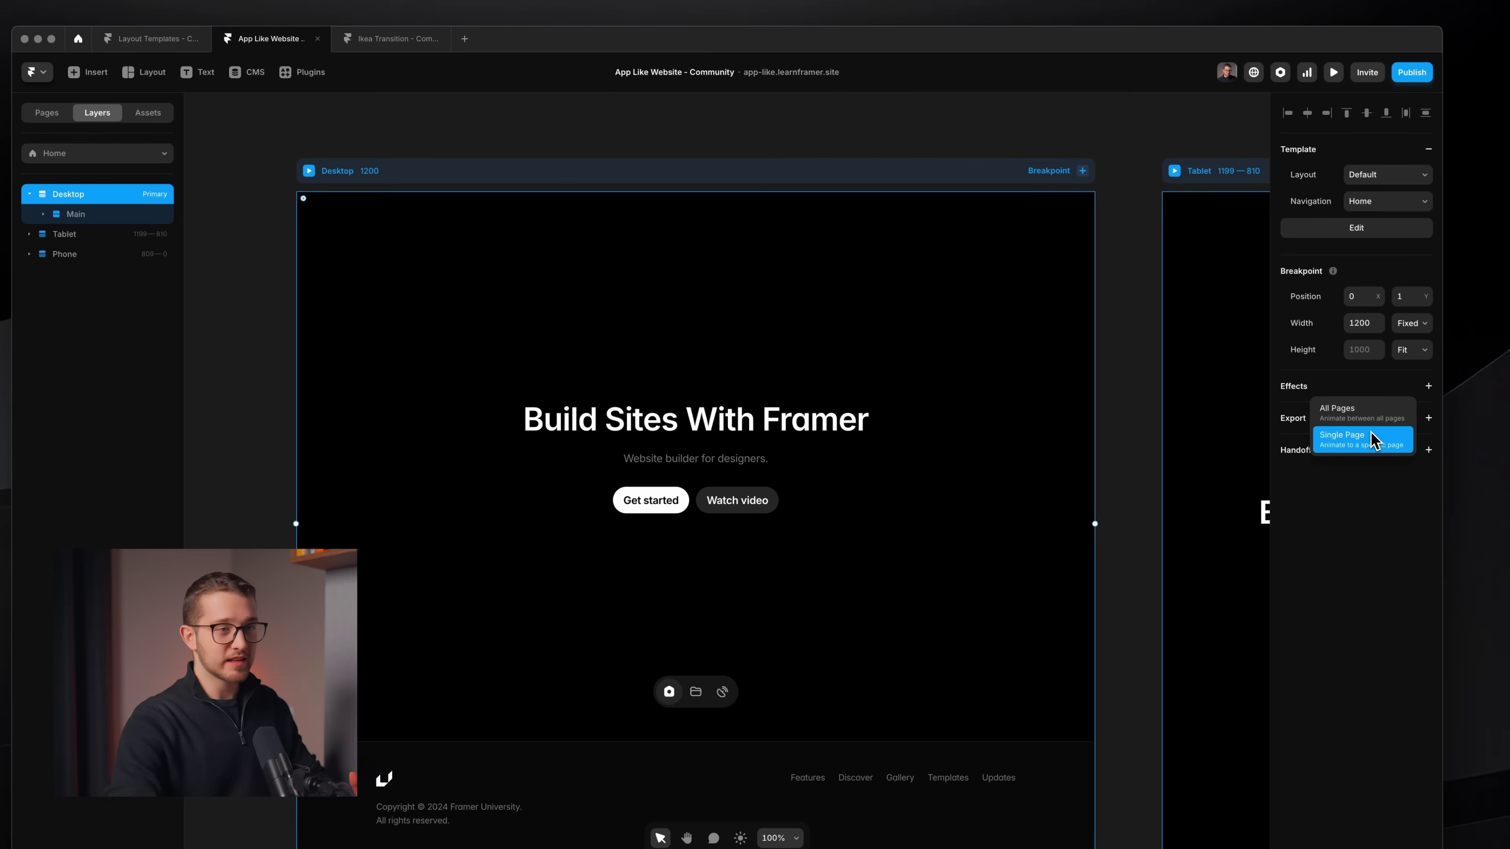
left_click(1292, 415)
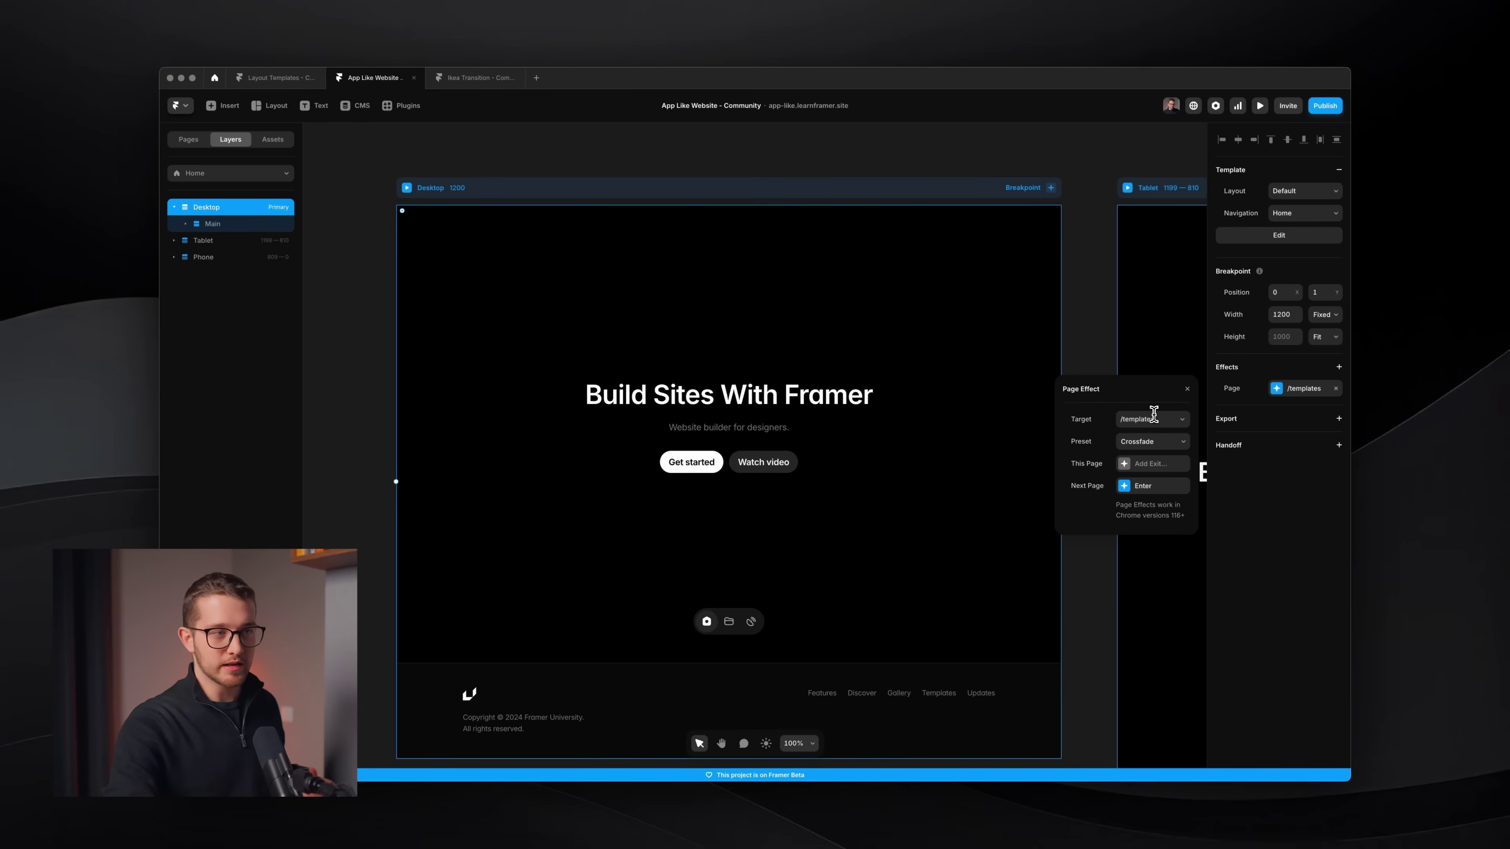
left_click(1154, 416)
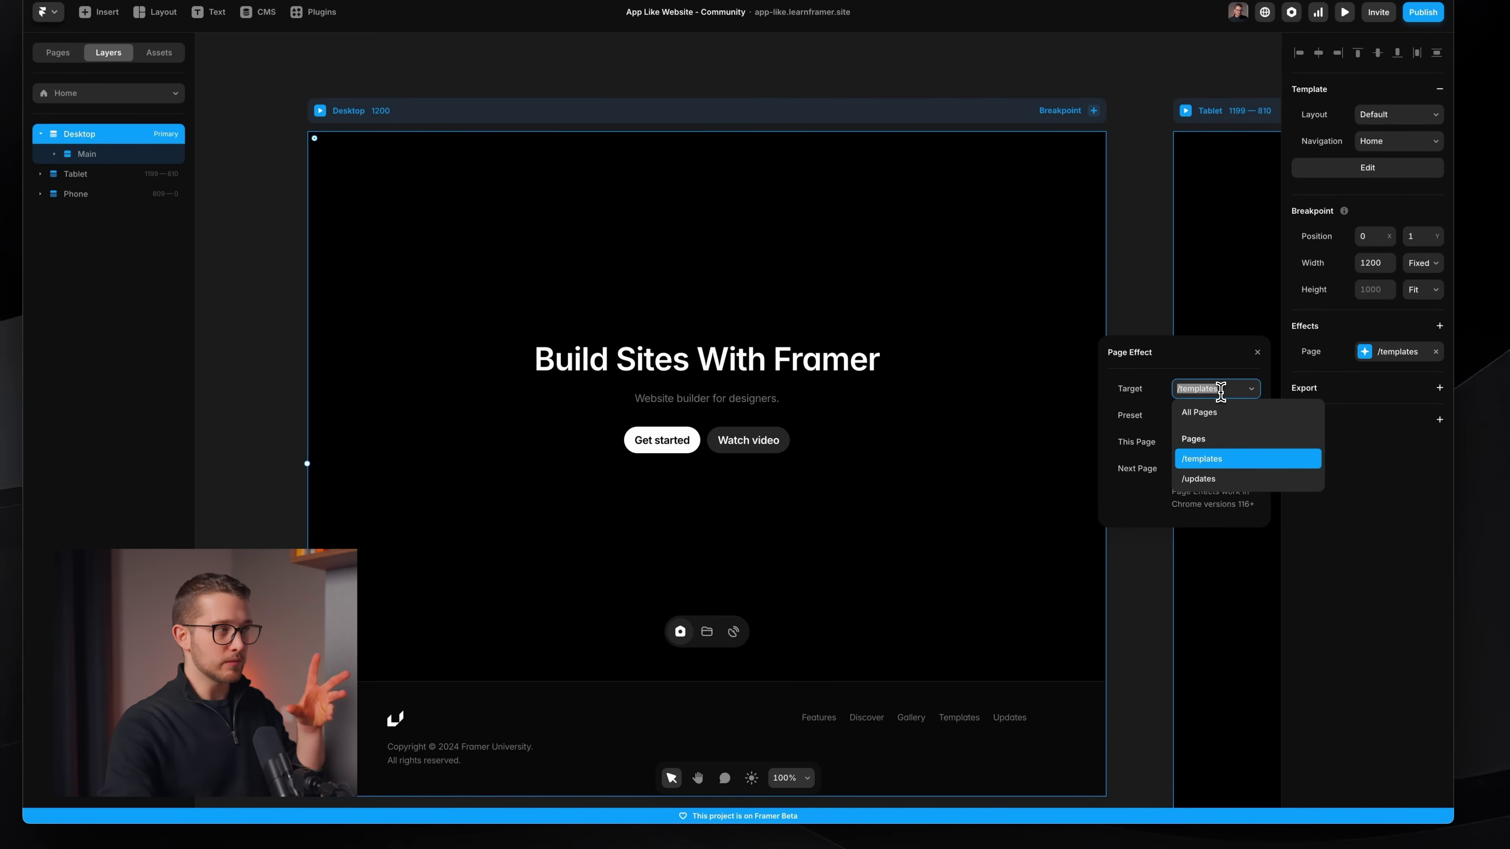
left_click(1223, 467)
scroll(683, 627, "up", 5)
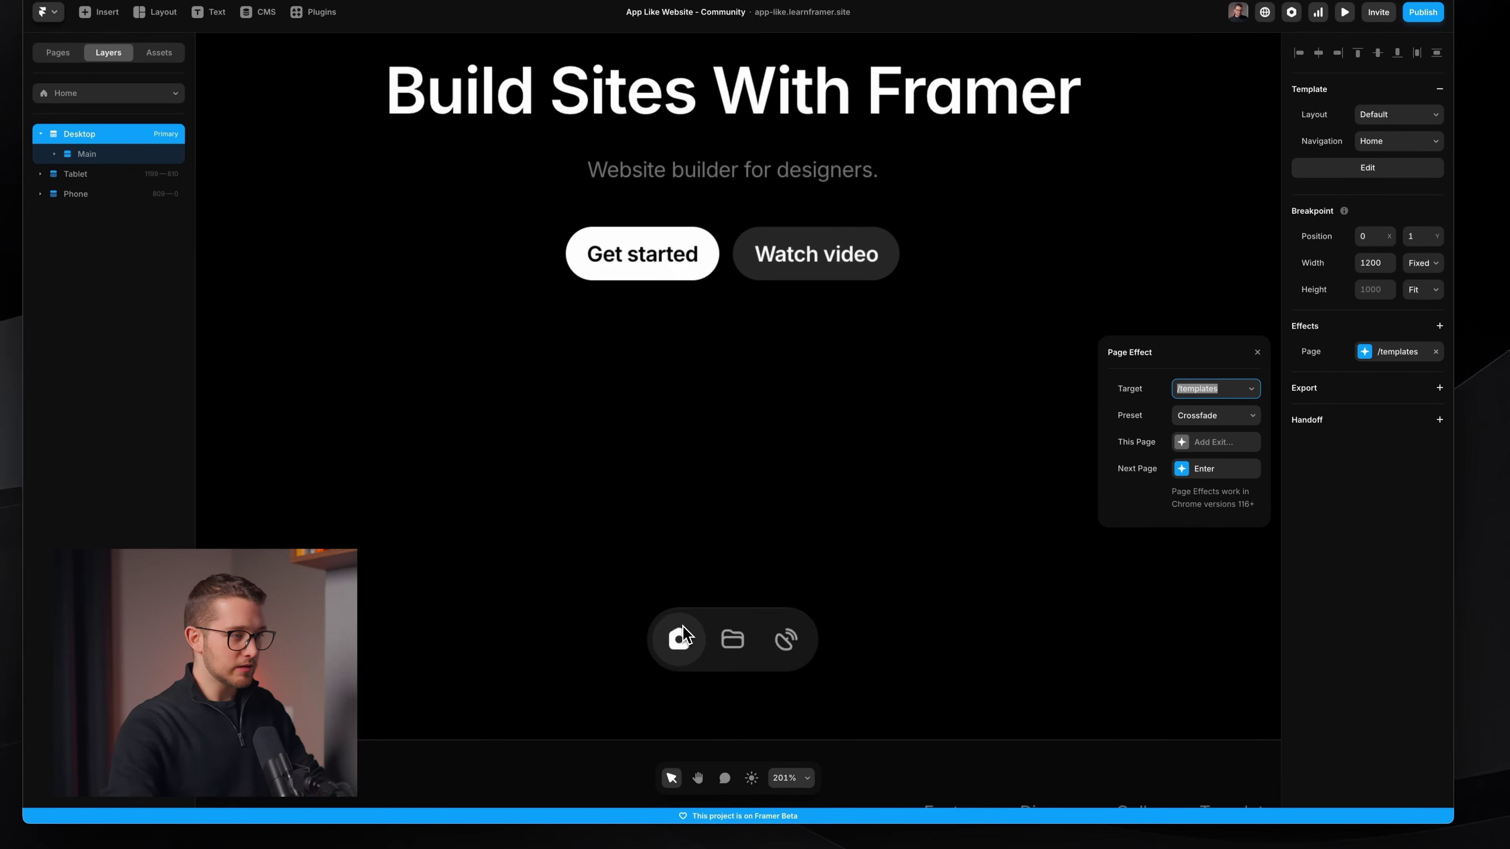
key("super+shift+4")
left_click_drag(655, 610, 759, 660)
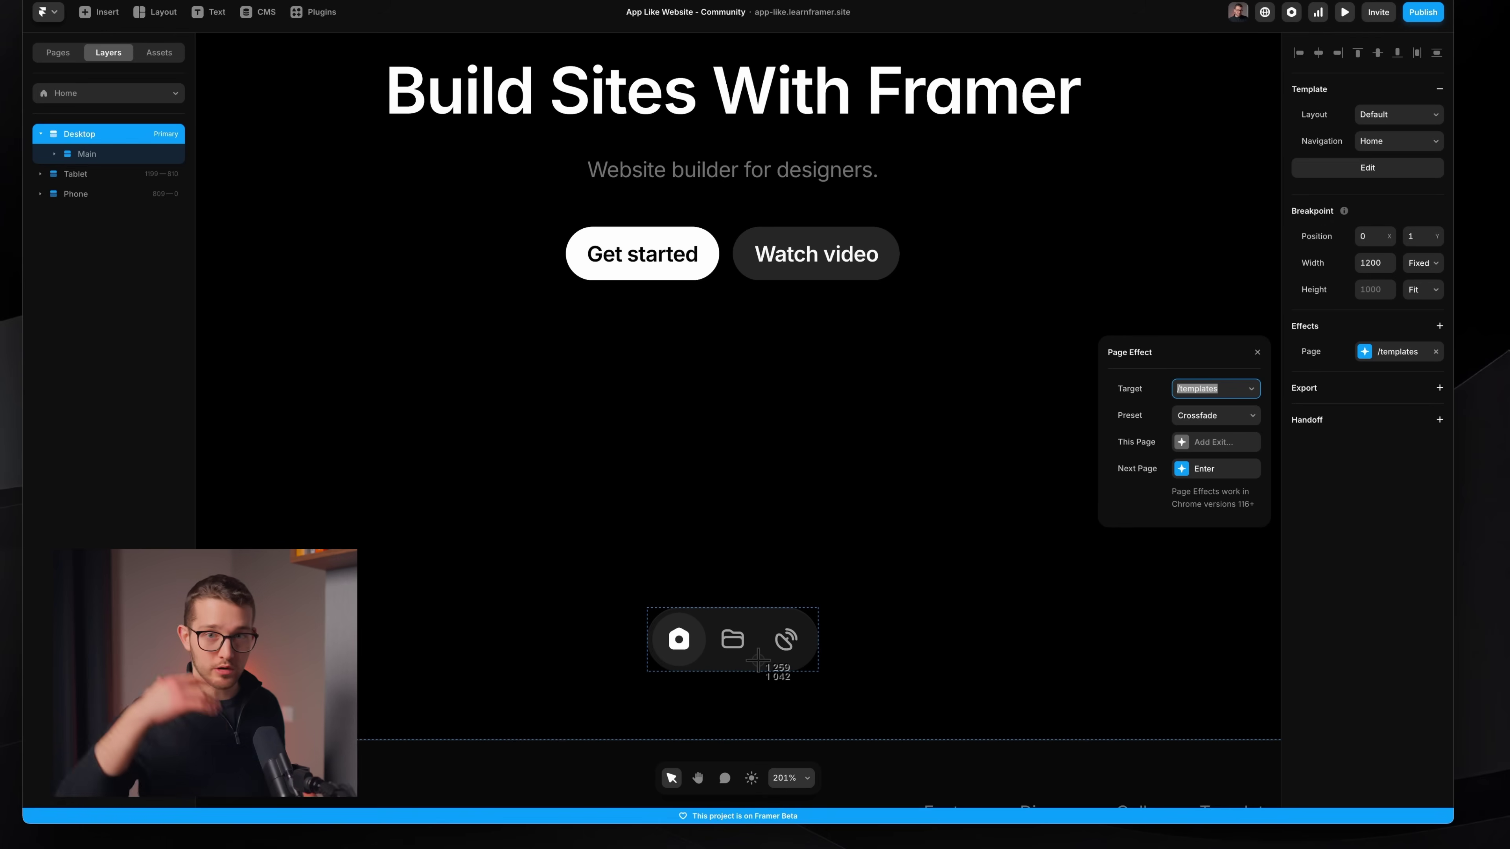
key("Escape")
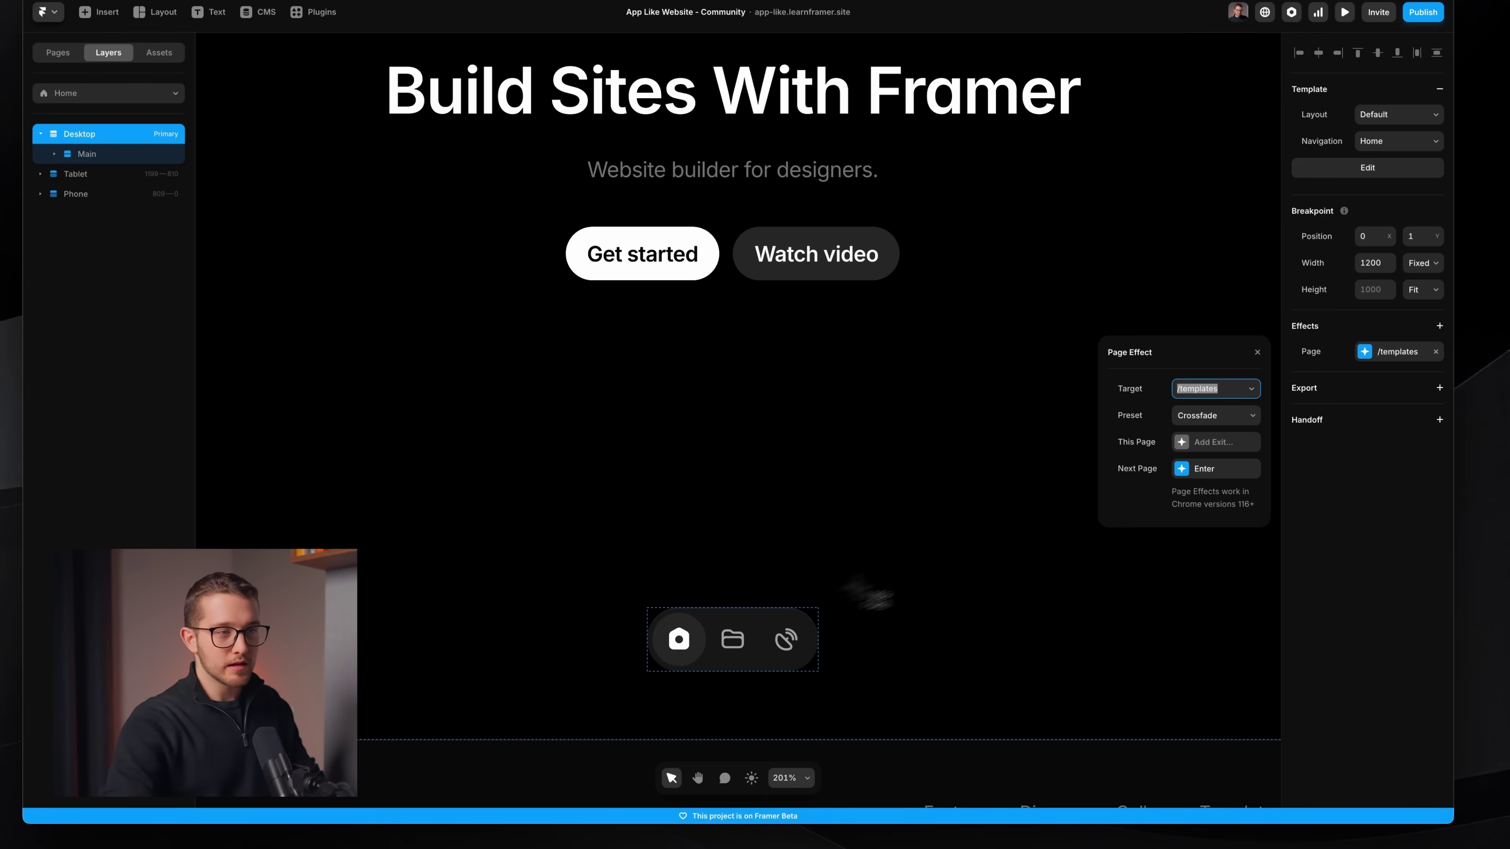
Add an exit effect for This Page in the /templates page effect and set its opacity to 1
left_click(1183, 447)
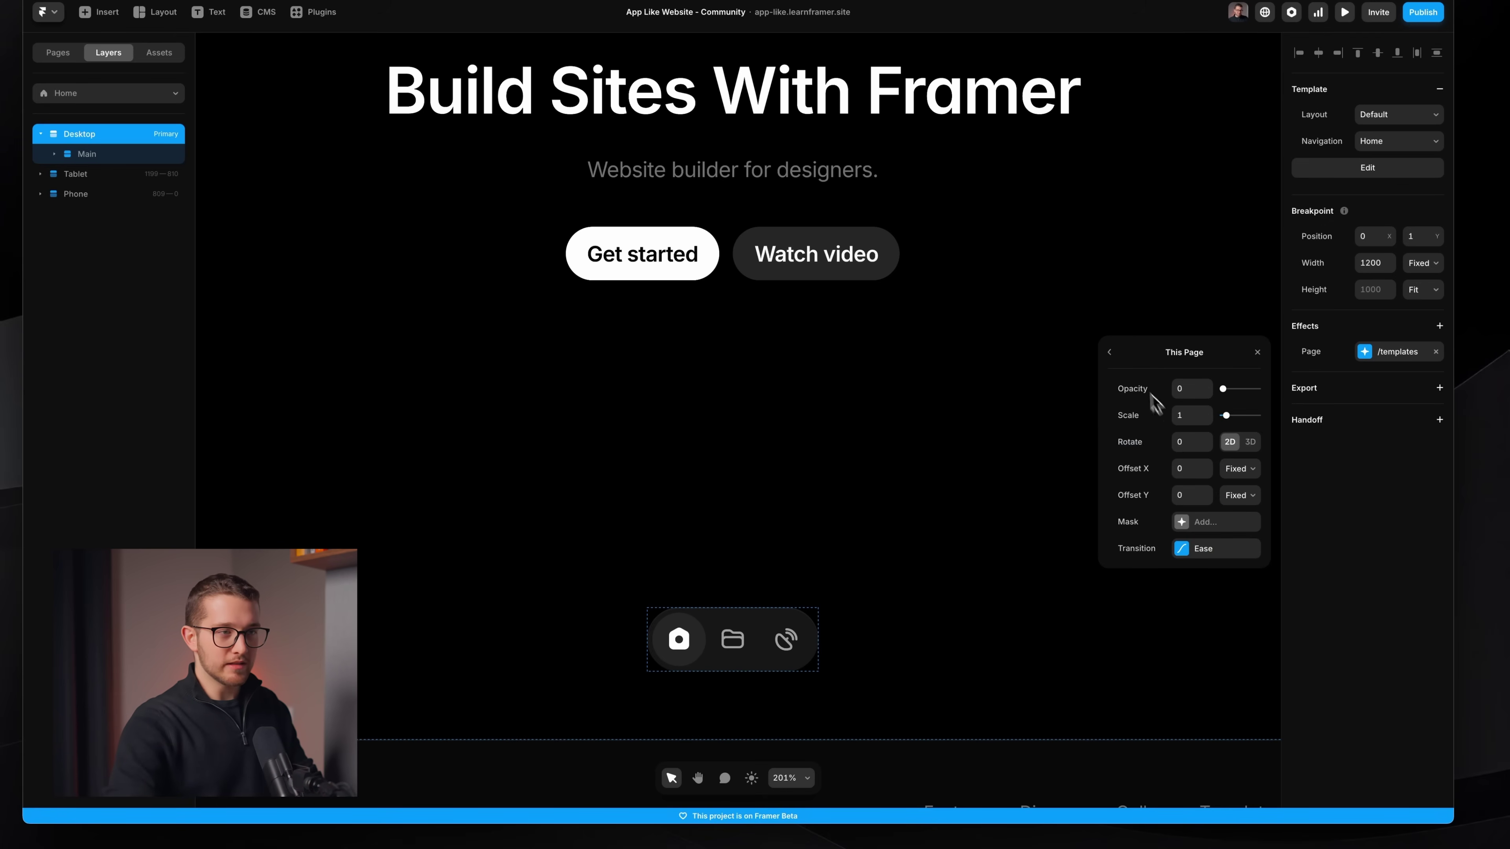
left_click(1123, 366)
scroll(898, 482, "down", 5)
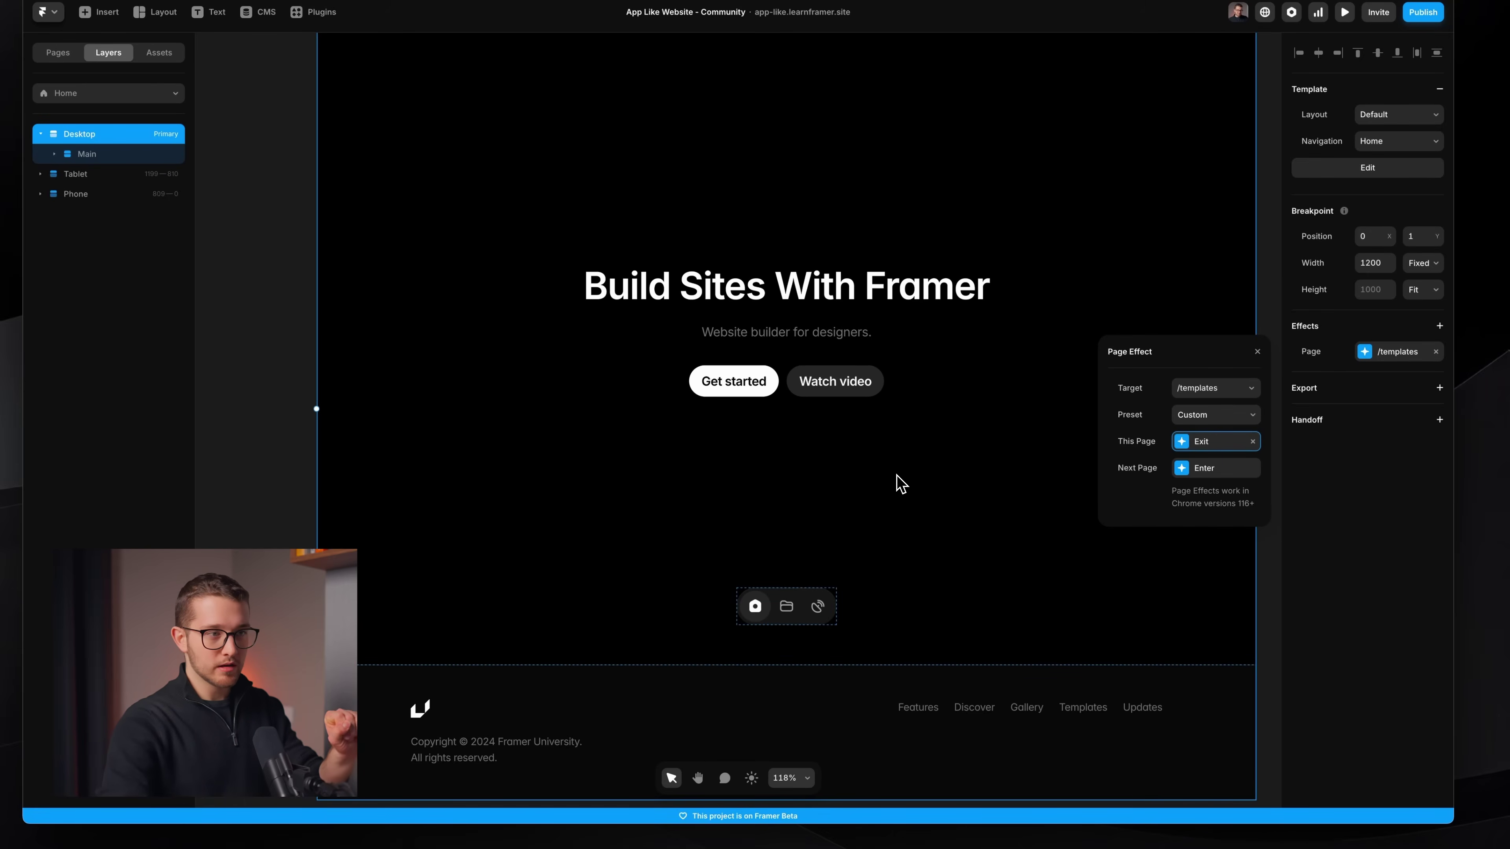
left_click(1201, 441)
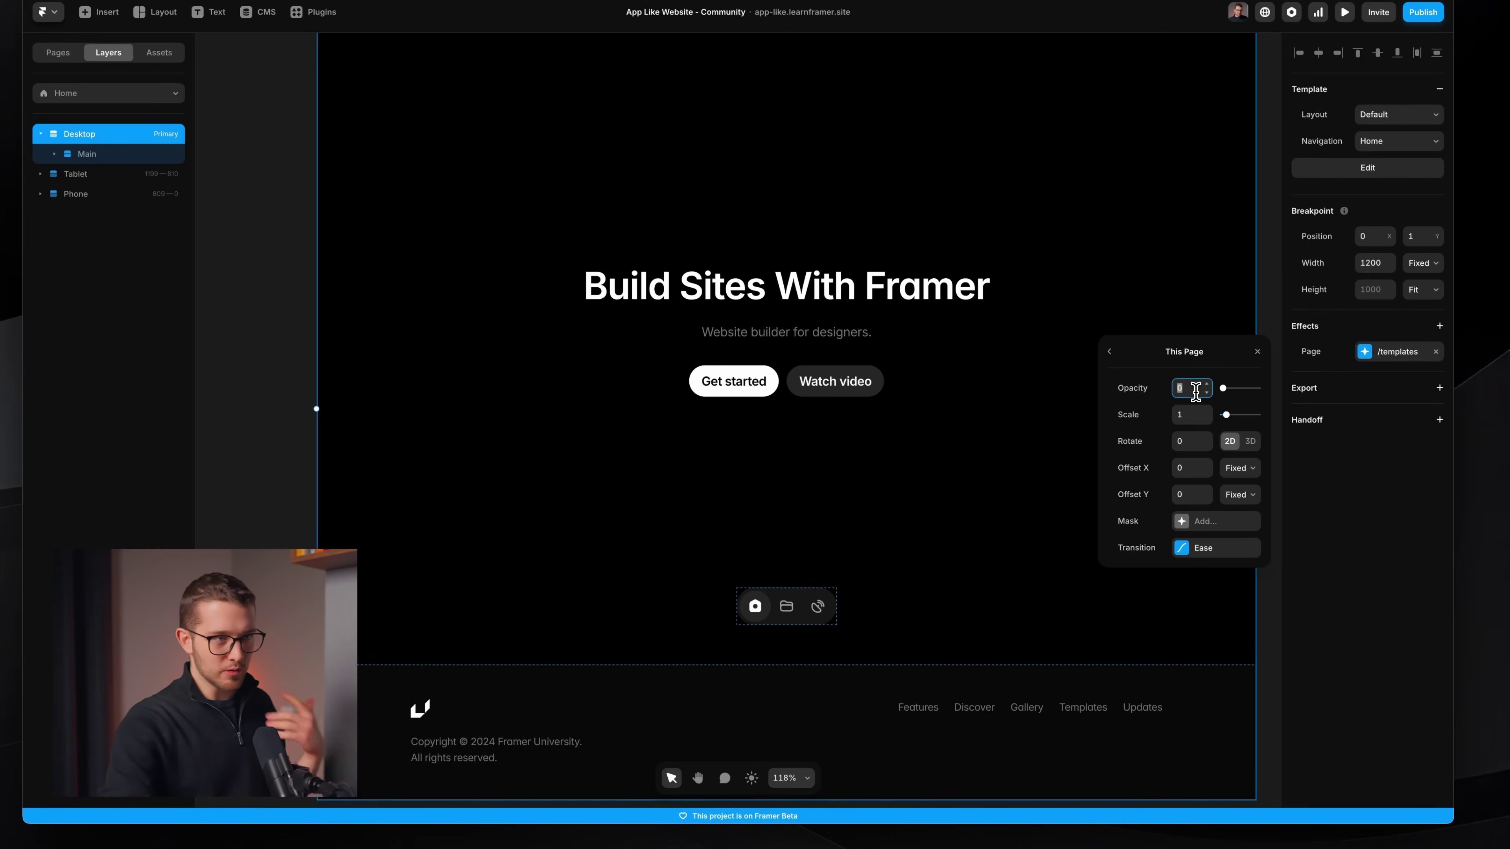
left_click_drag(1238, 399, 1284, 392)
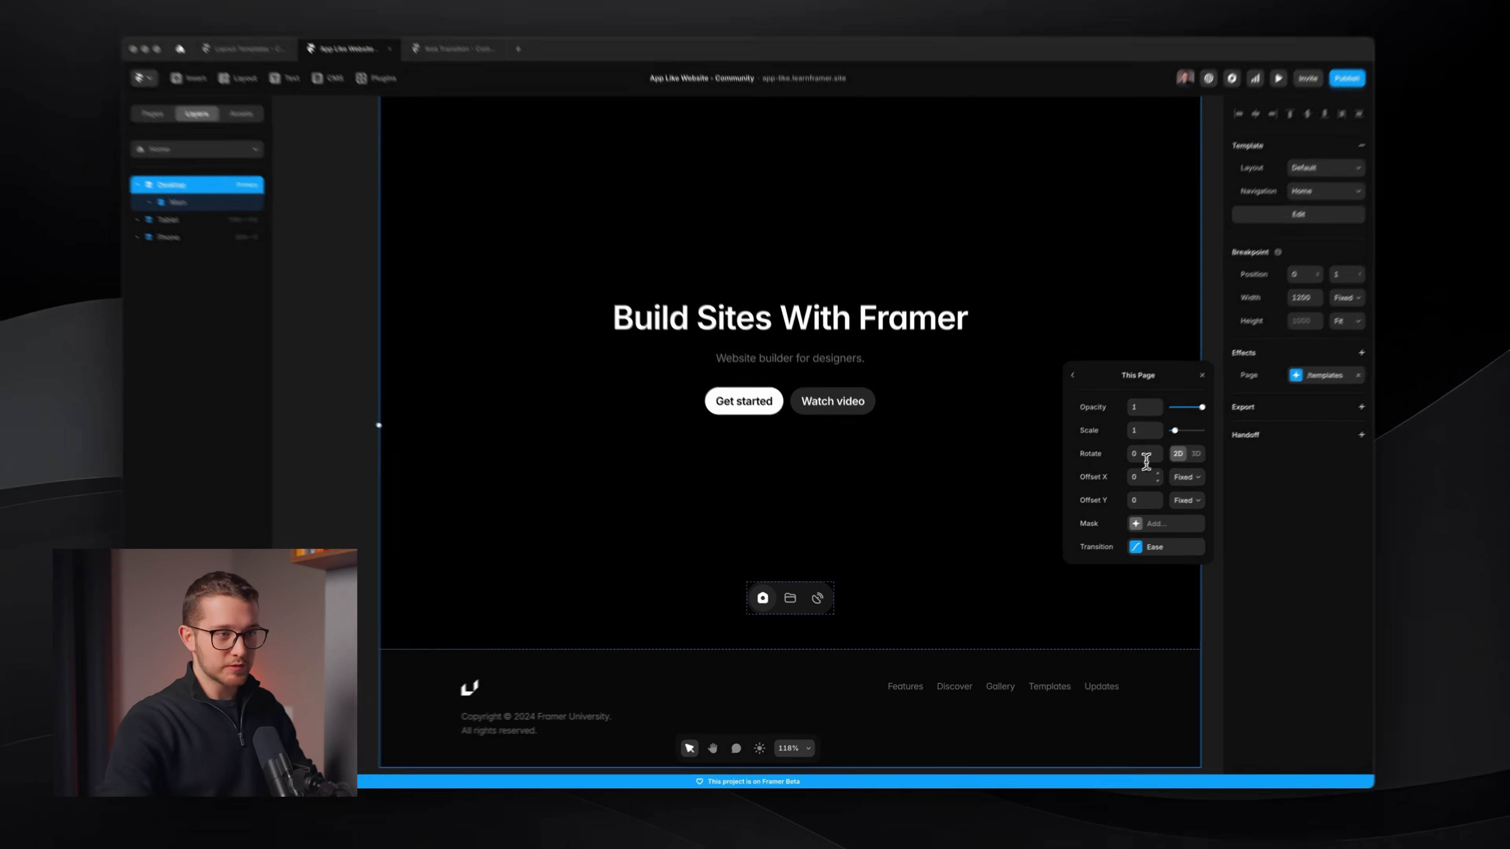
Switch the exit effect's Offset X to relative units and set it to -100%
left_click_drag(1156, 477, 1158, 483)
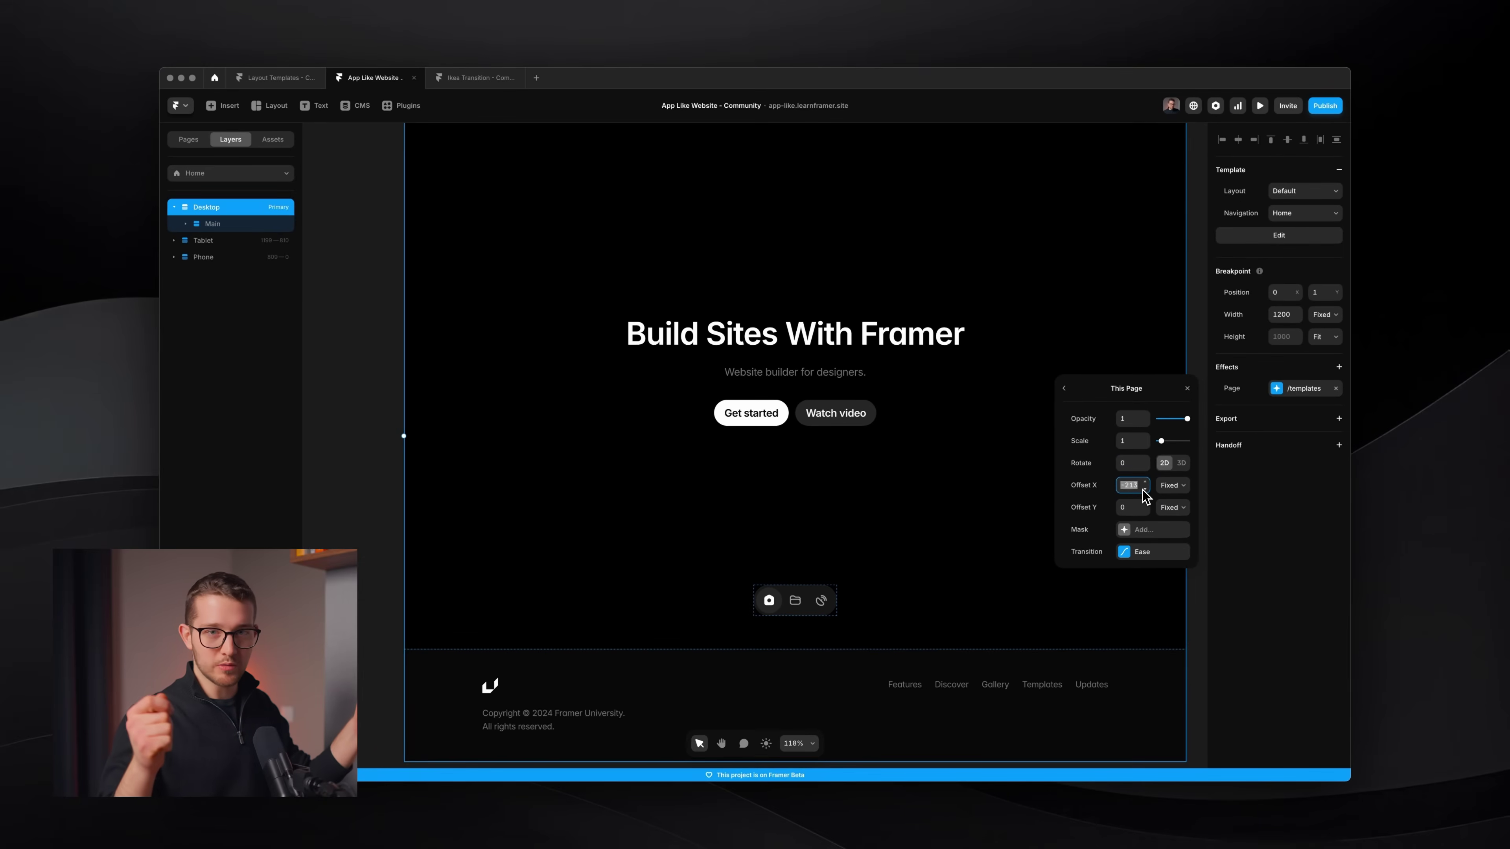
left_click(1172, 484)
left_click(1153, 499)
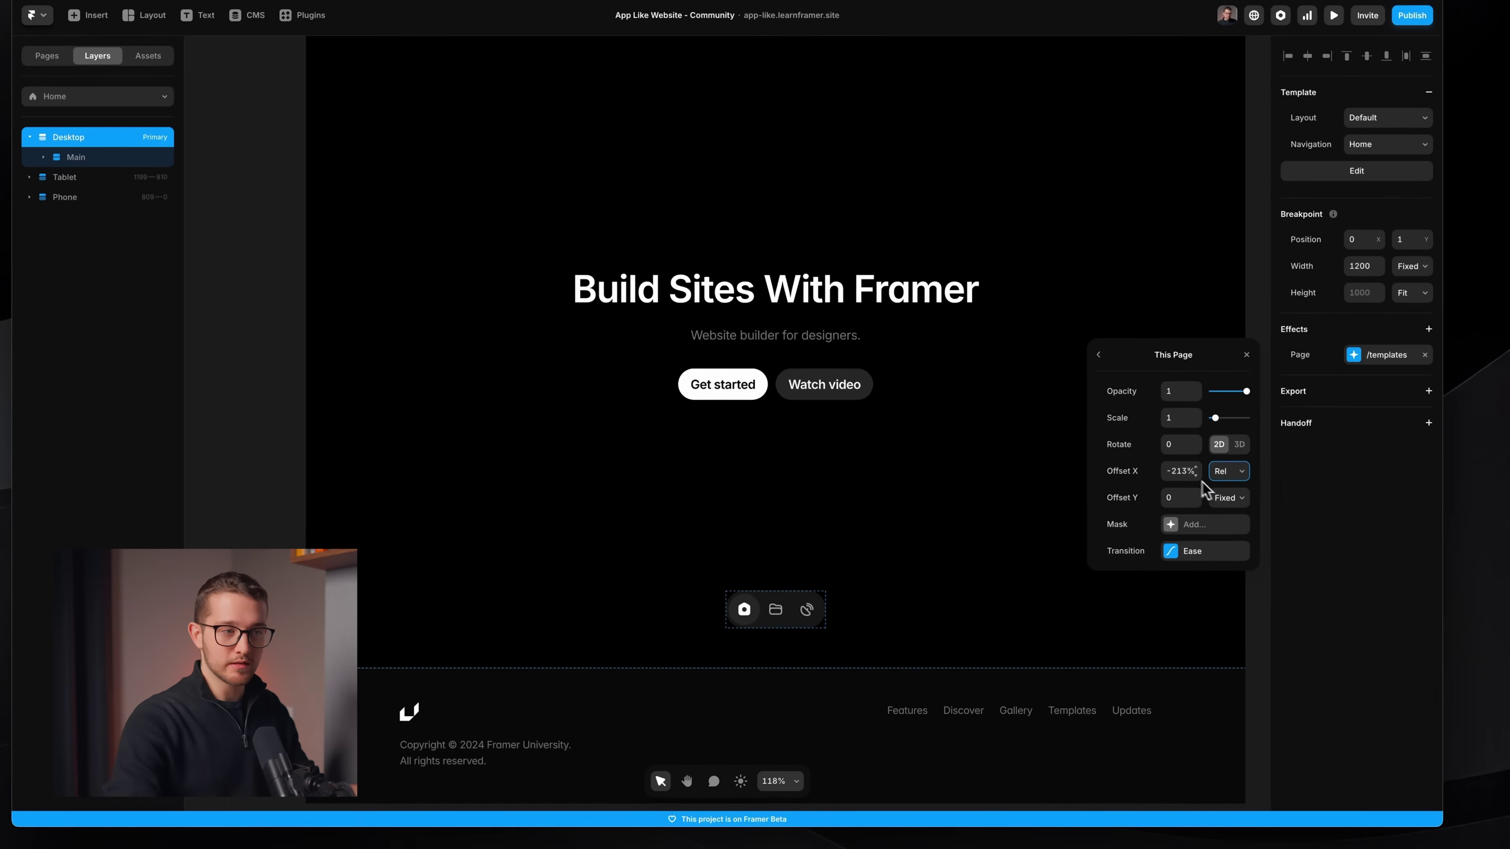
left_click(1182, 471)
type("-")
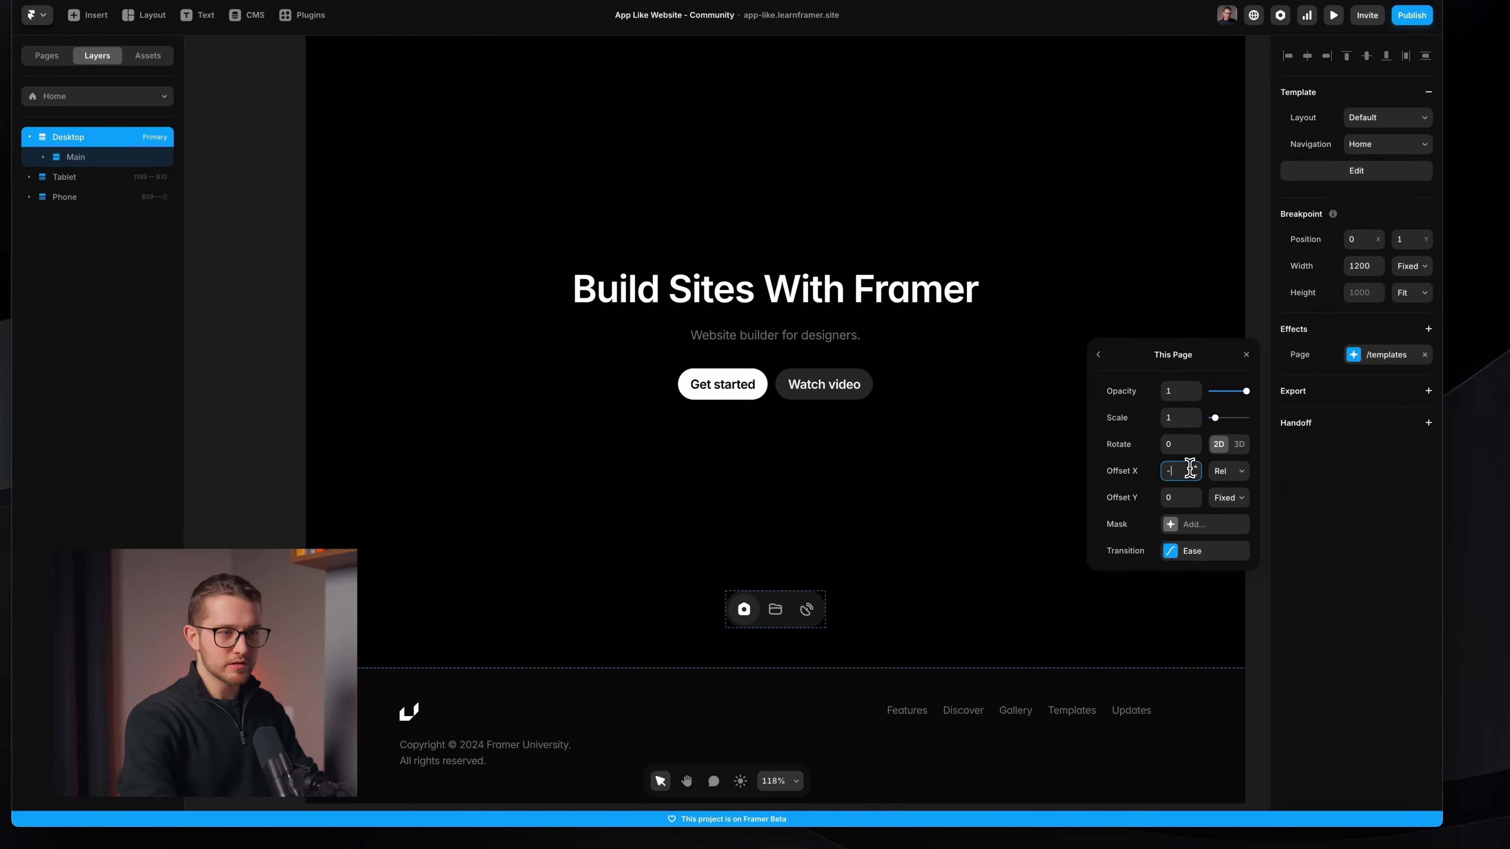
type("100")
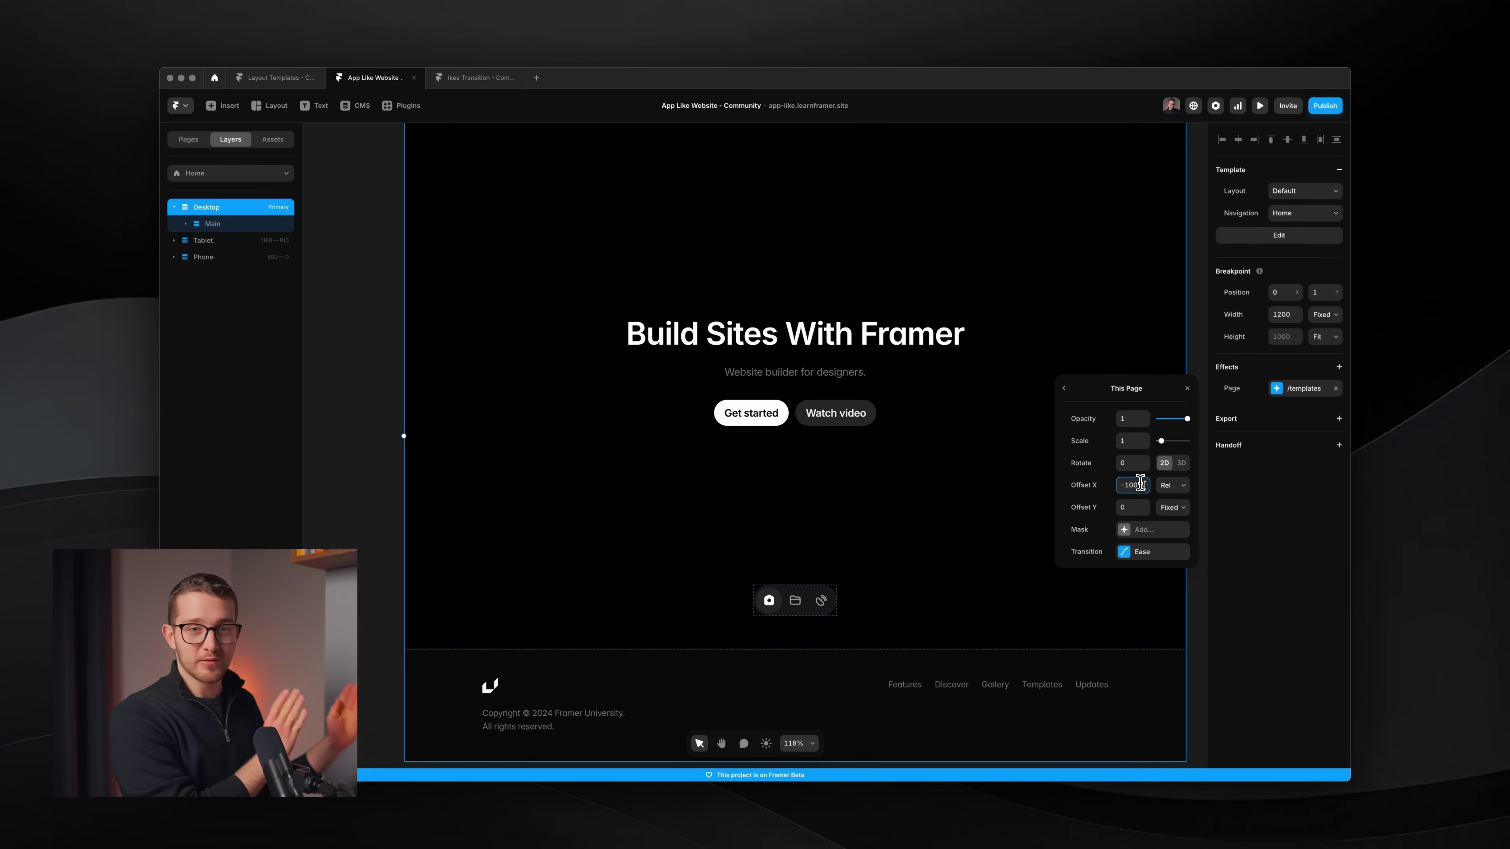
Set the exit effect's transition to Ease In Out, edit its time, and leave the This Page settings
left_click(1150, 551)
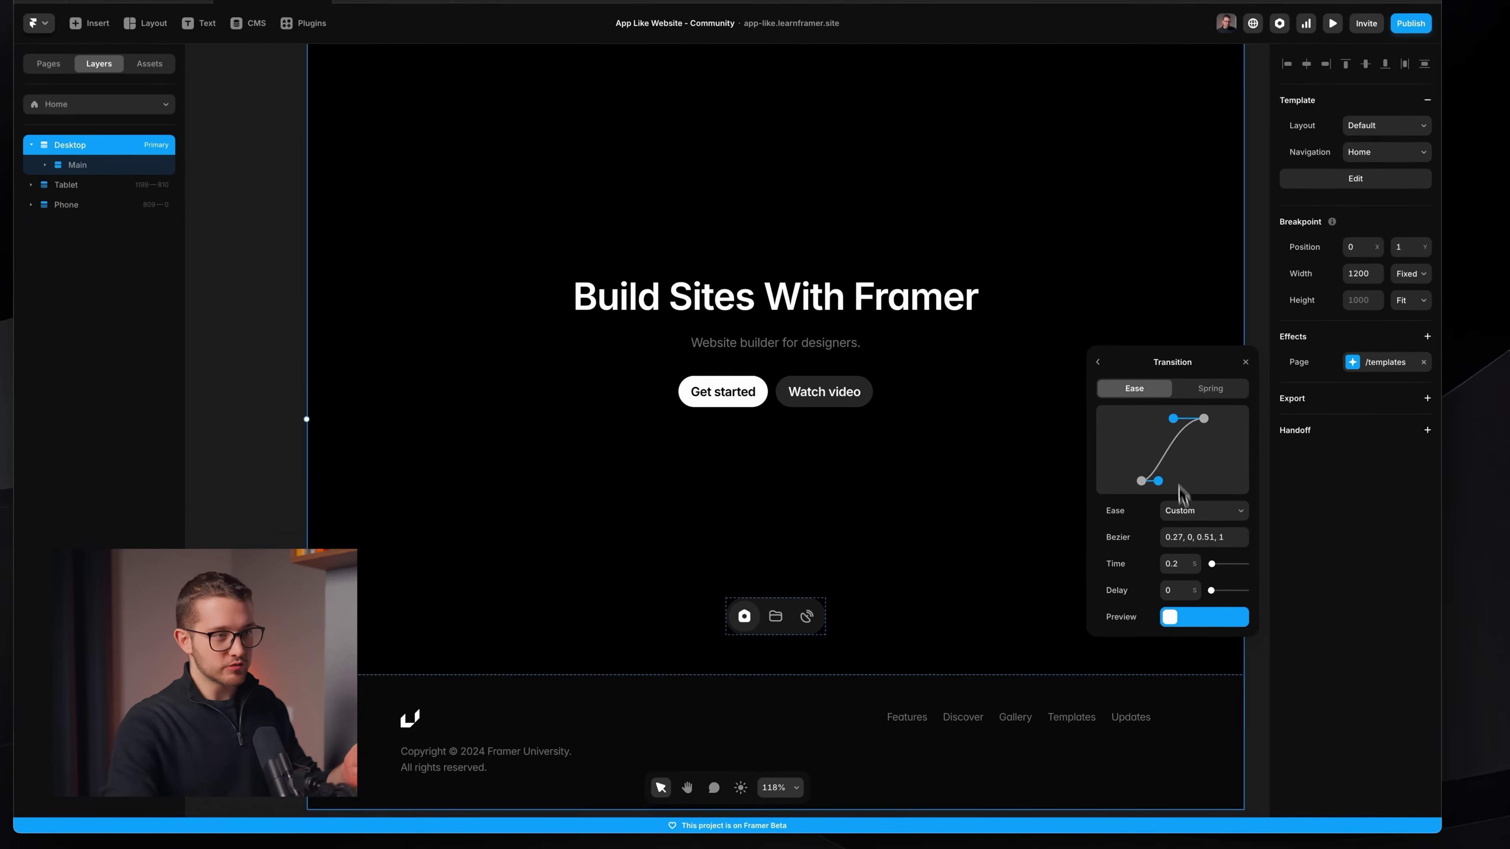
left_click(1190, 511)
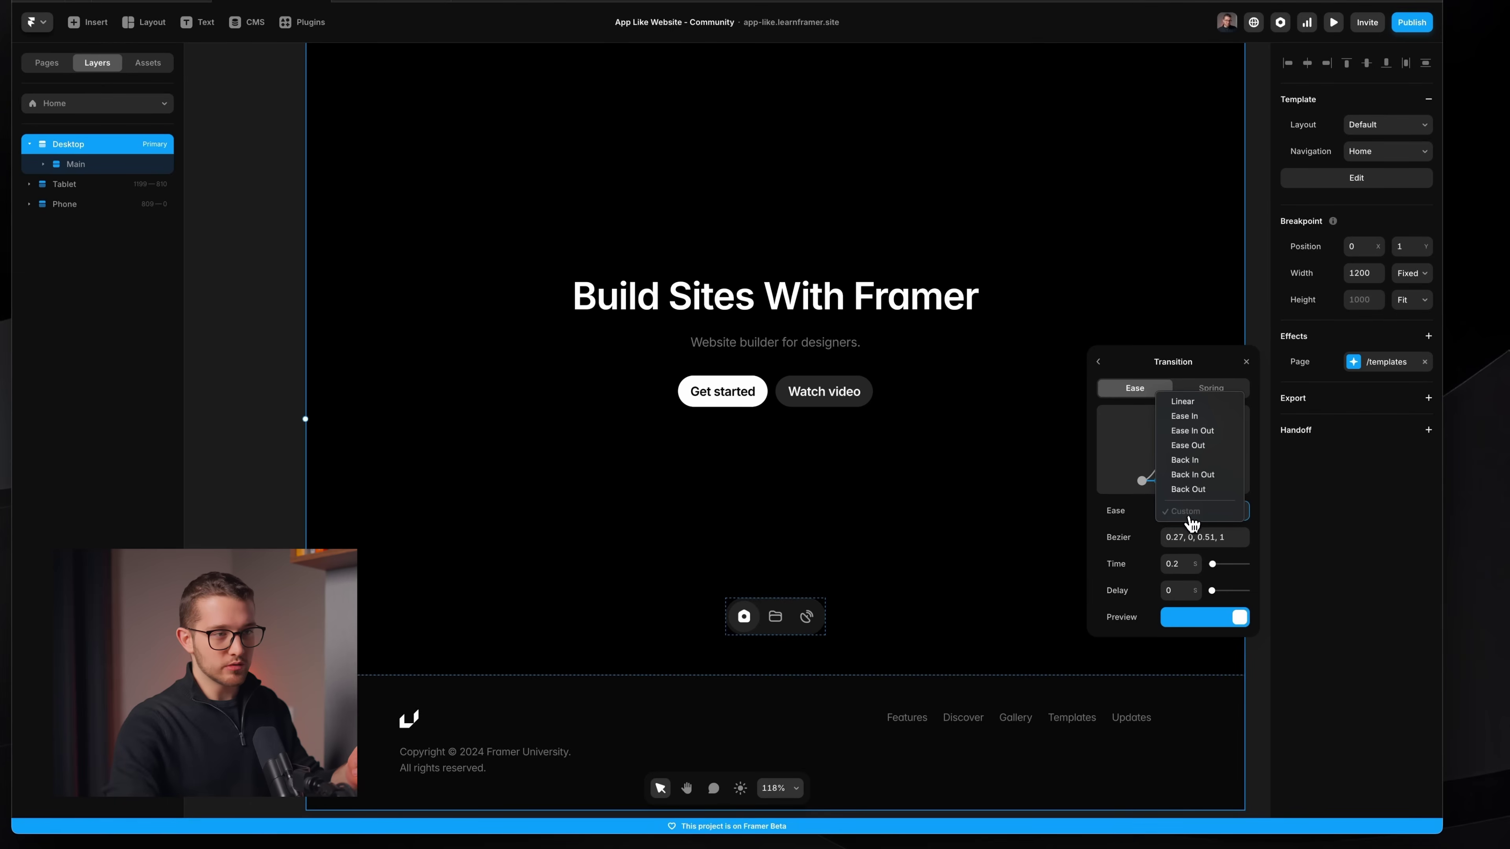
left_click(1210, 446)
left_click(1178, 565)
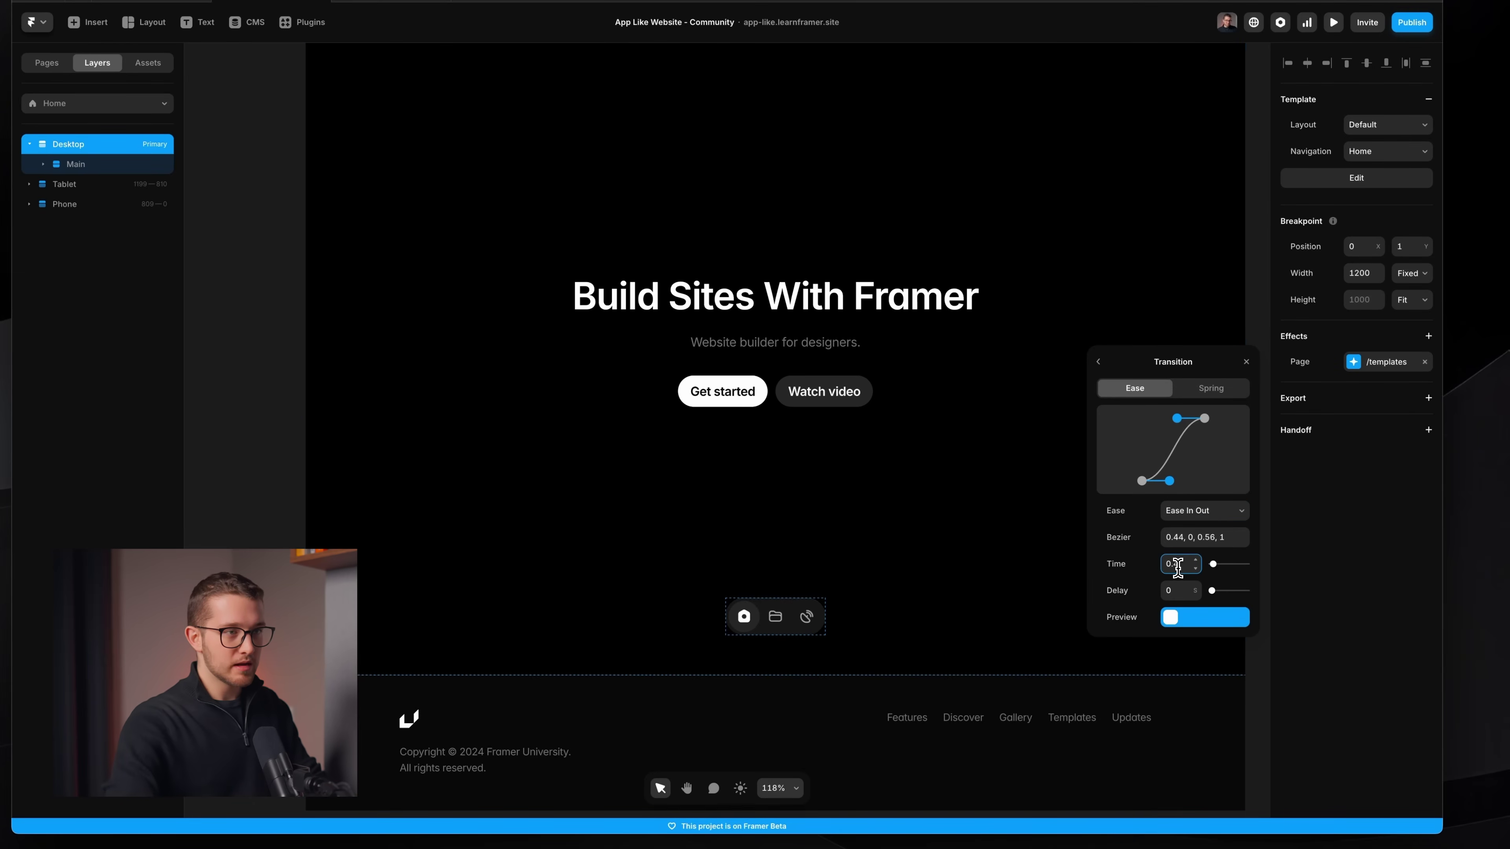
left_click(1098, 362)
left_click(1098, 361)
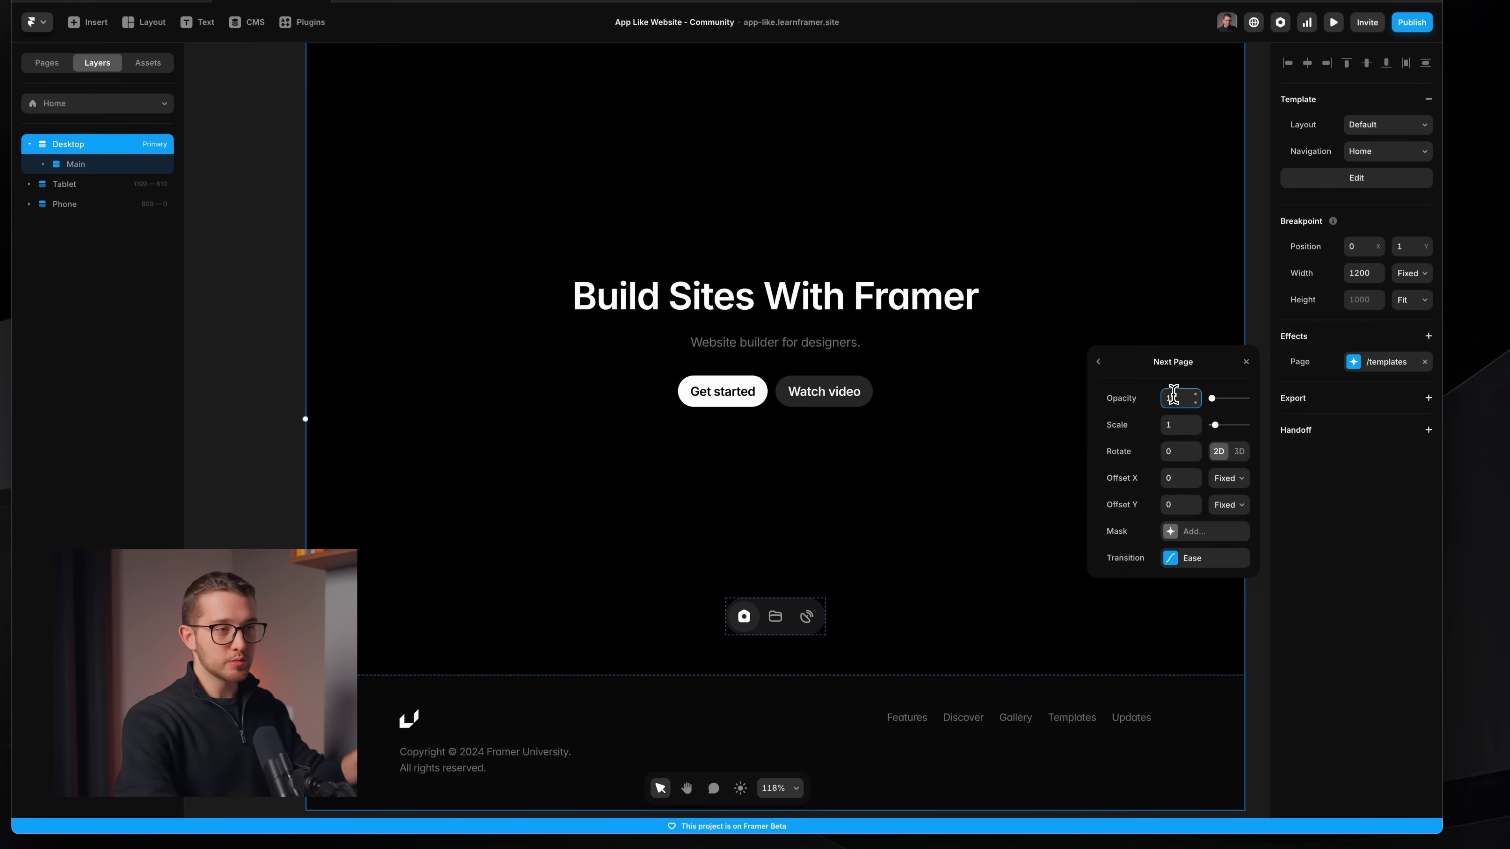
Set the Next Page enter effect's opacity to 1 and its Offset X to 100%
key("Return")
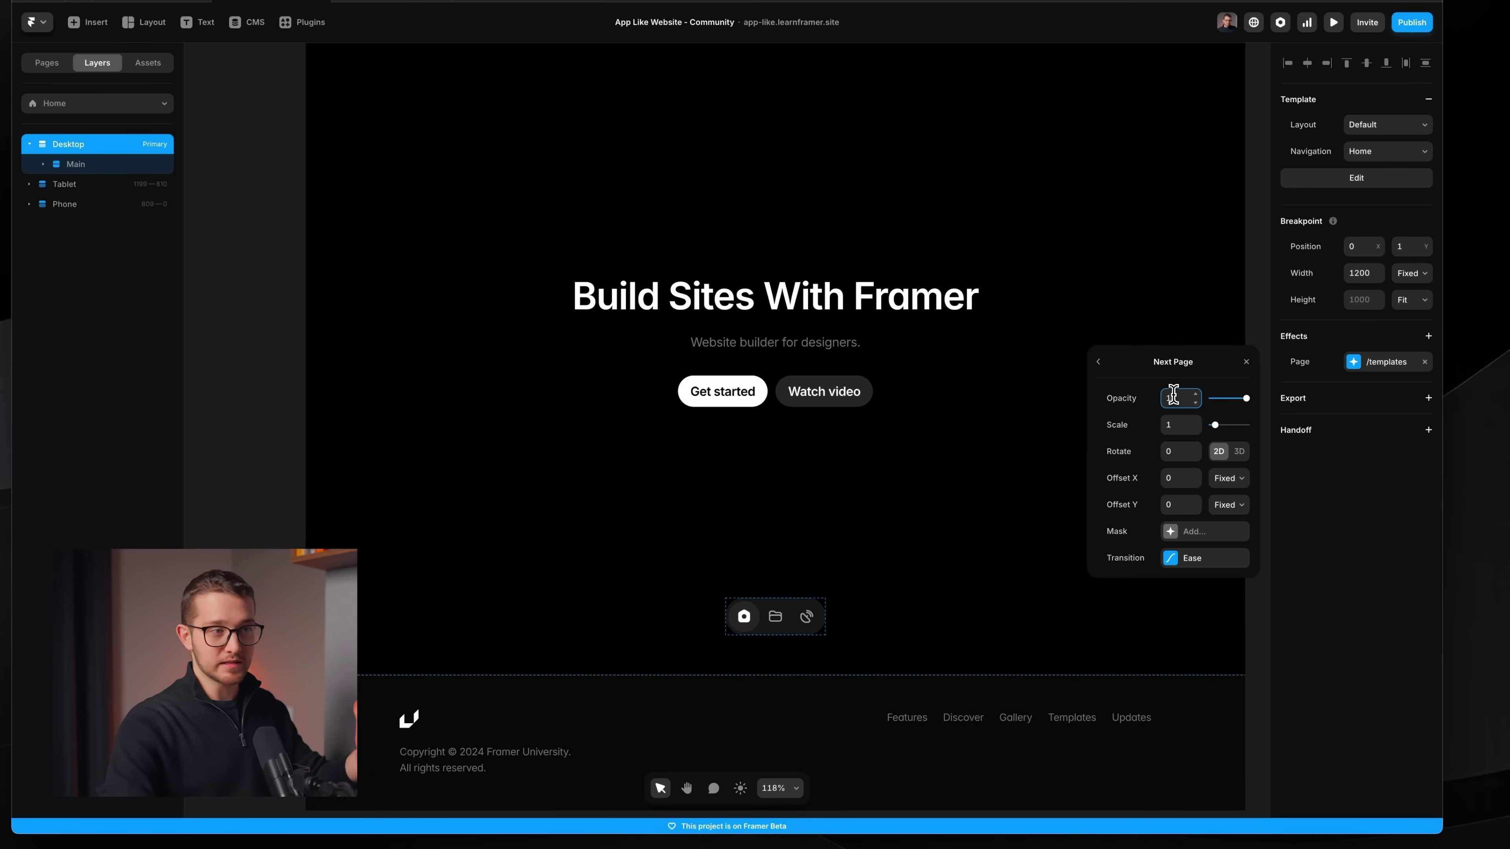
left_click(1189, 480)
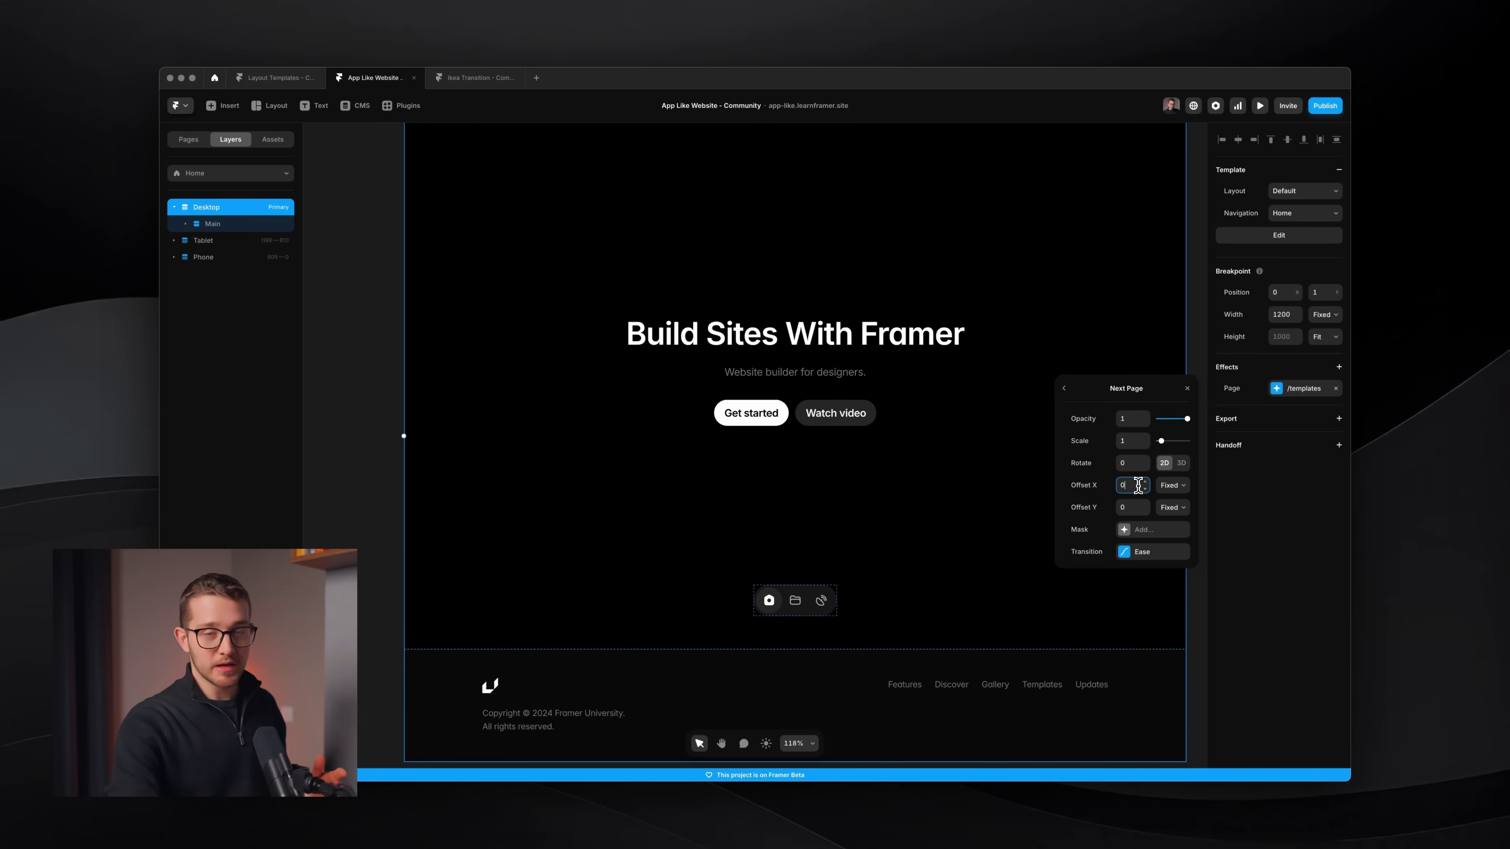
type("100")
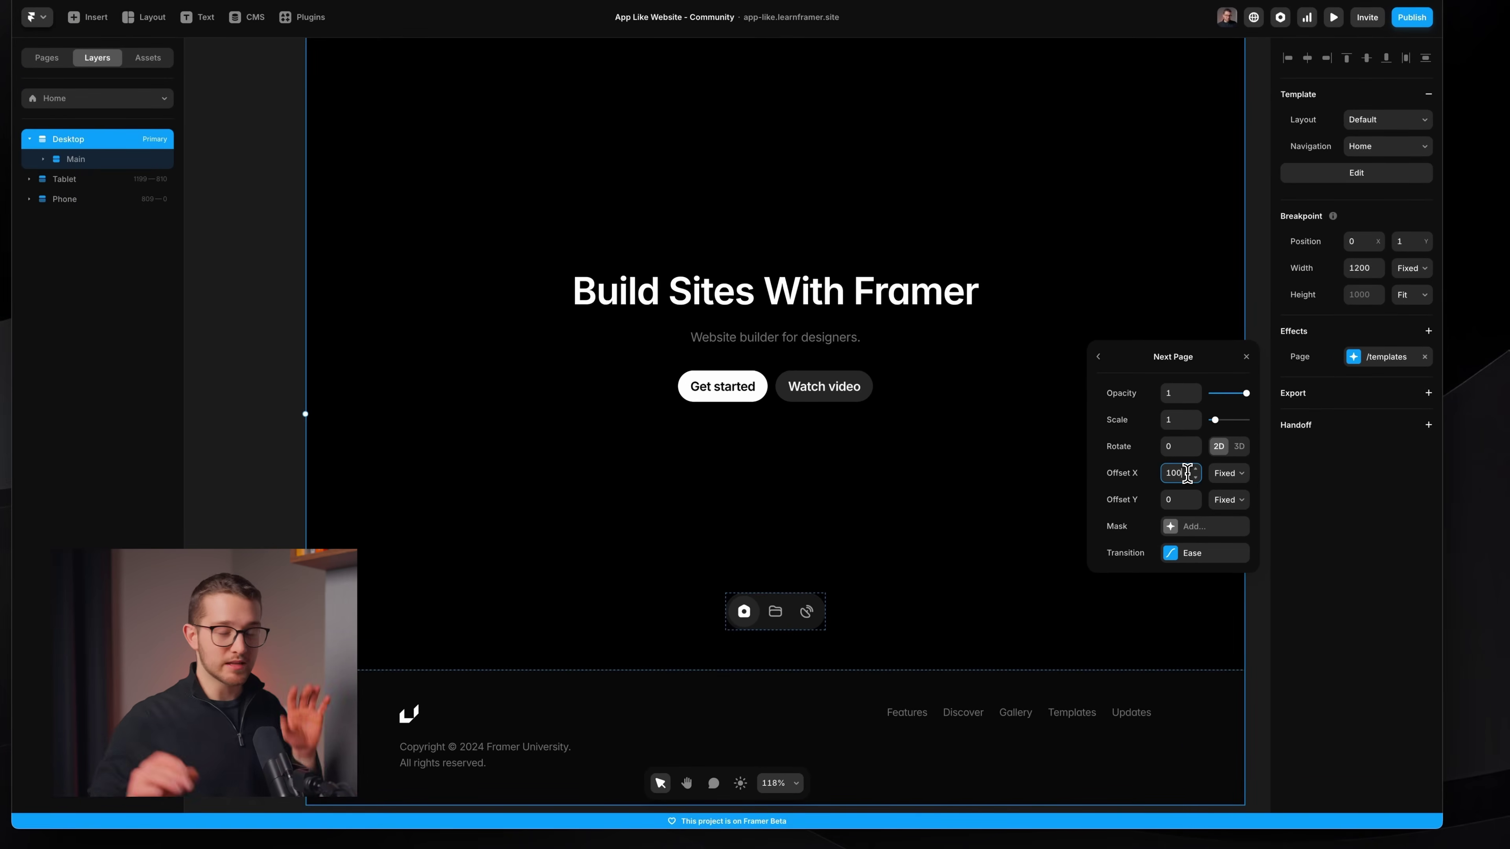
type("%")
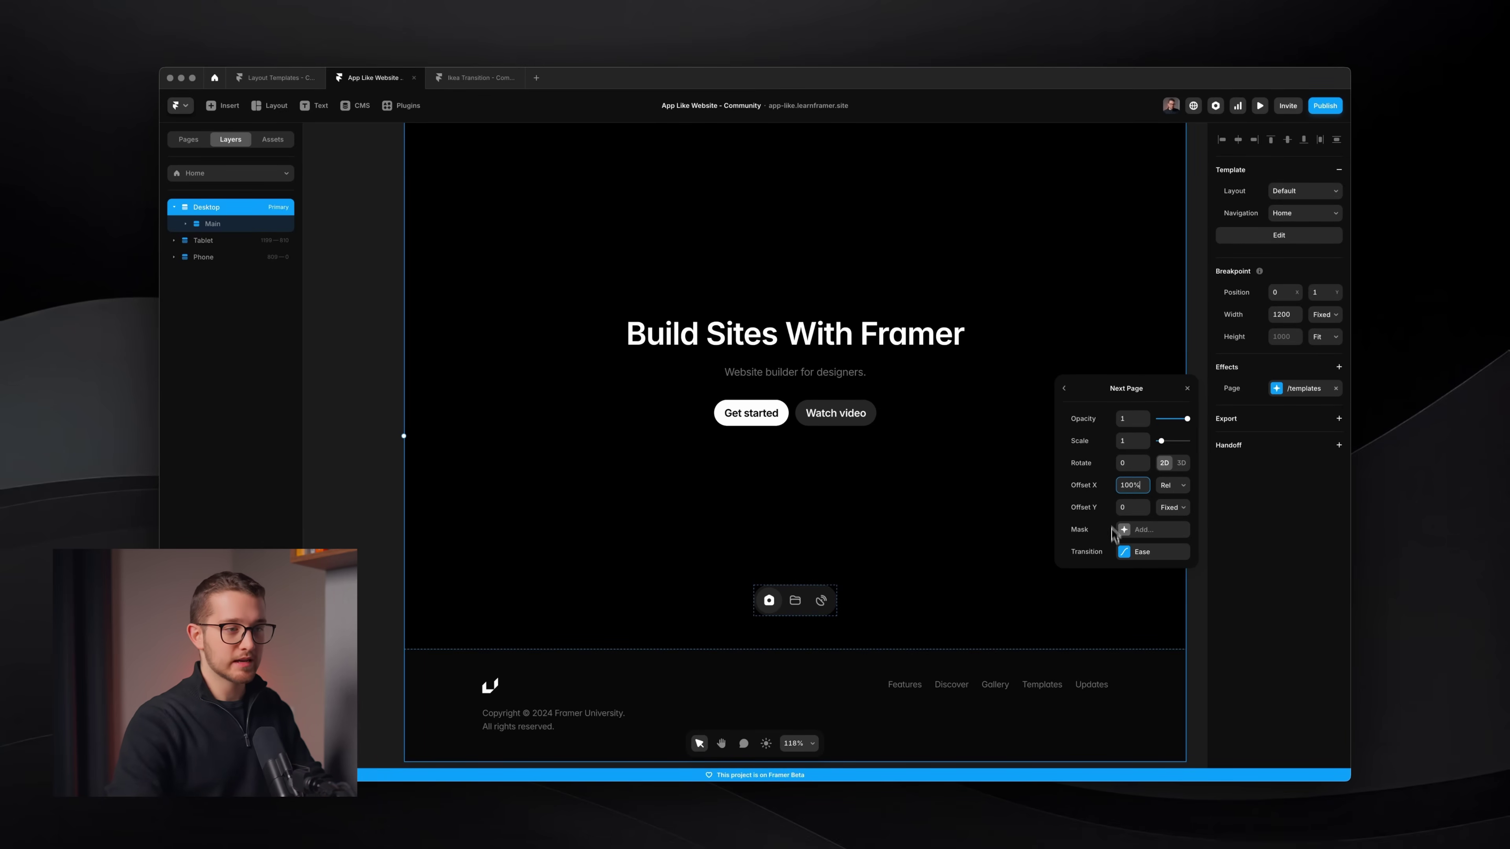
Choose an easing preset and edit the time of the Next Page transition, then close the page effect settings
left_click(1140, 553)
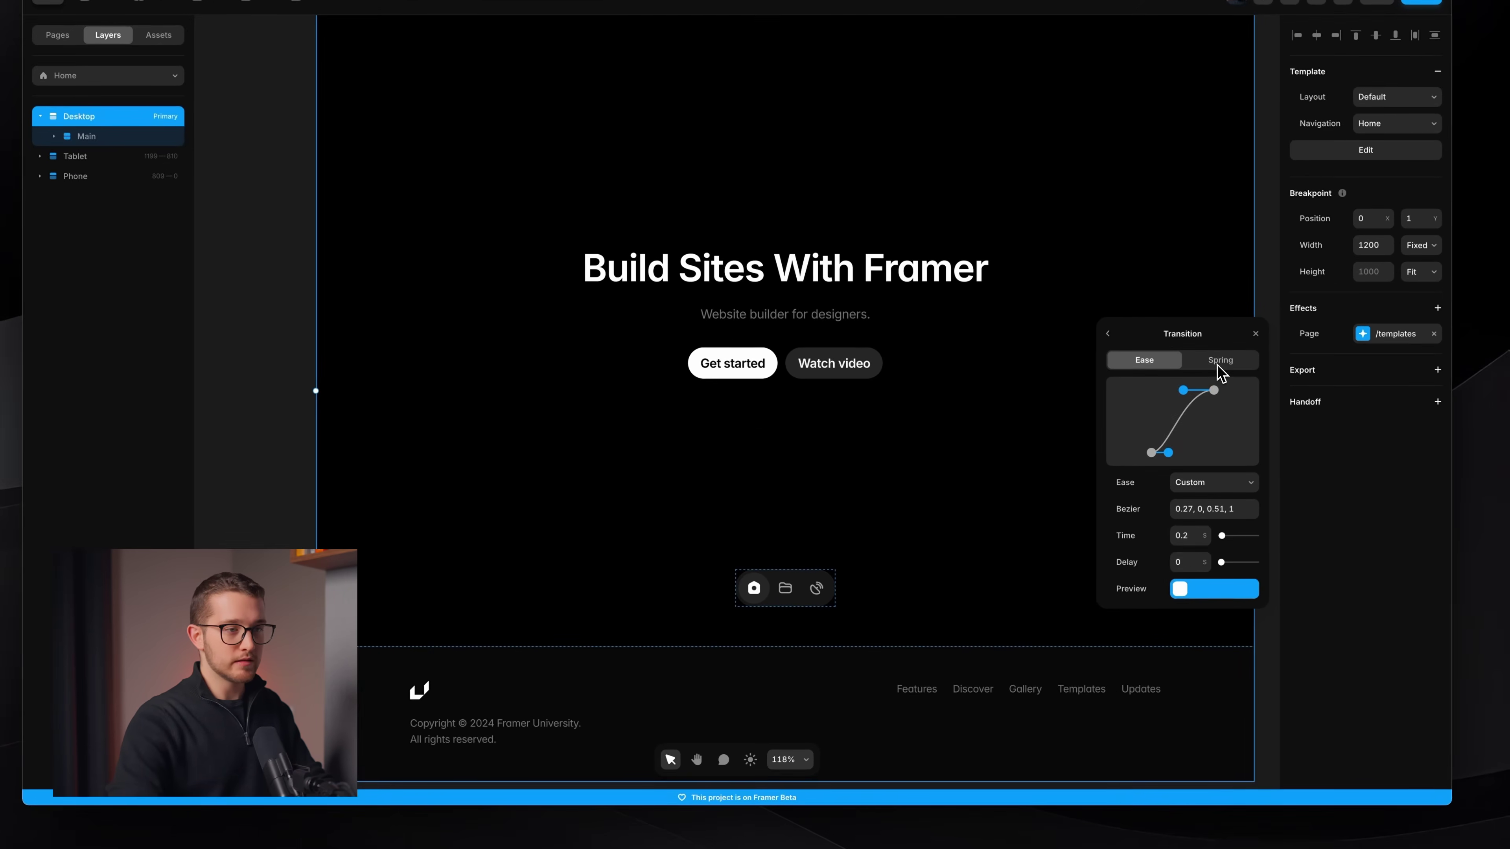
left_click(1206, 494)
left_click(1207, 408)
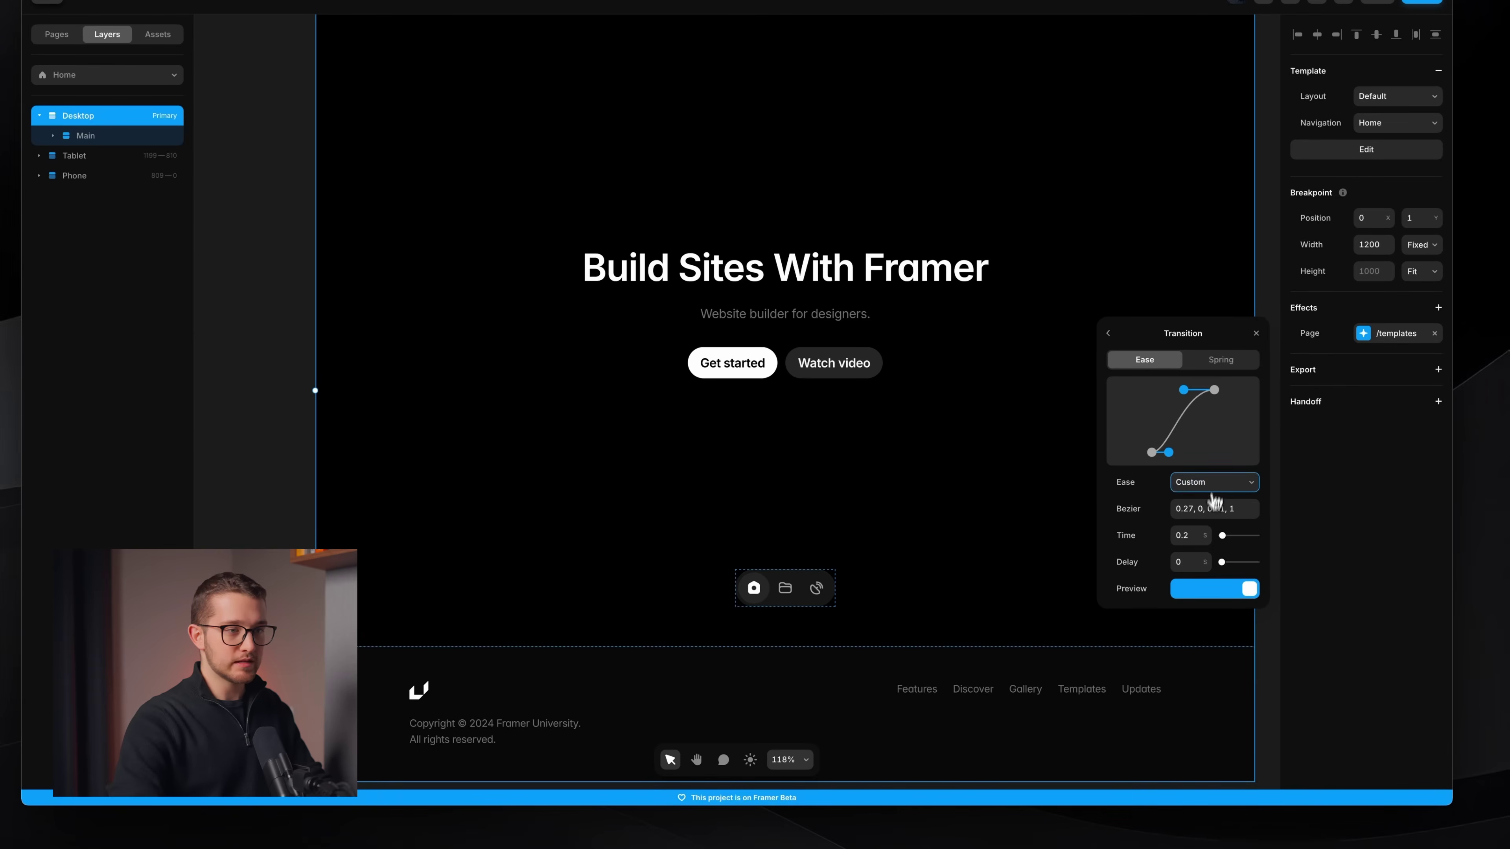
left_click(1187, 533)
left_click(1256, 334)
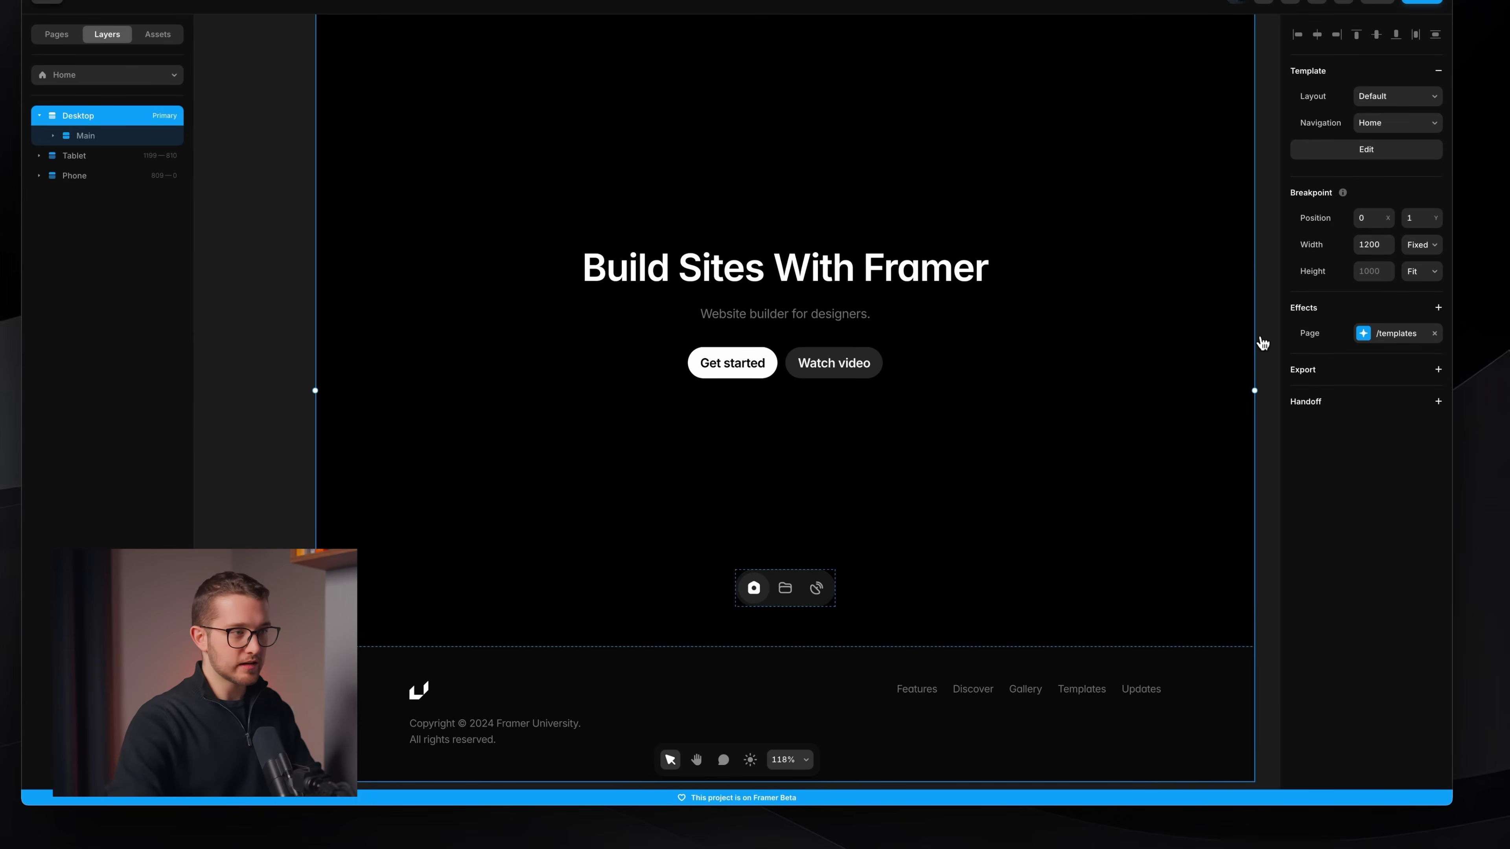
Preview the Home page and switch repeatedly between Home and Templates to examine how the slide transition moves the content and navigation
key("super+p")
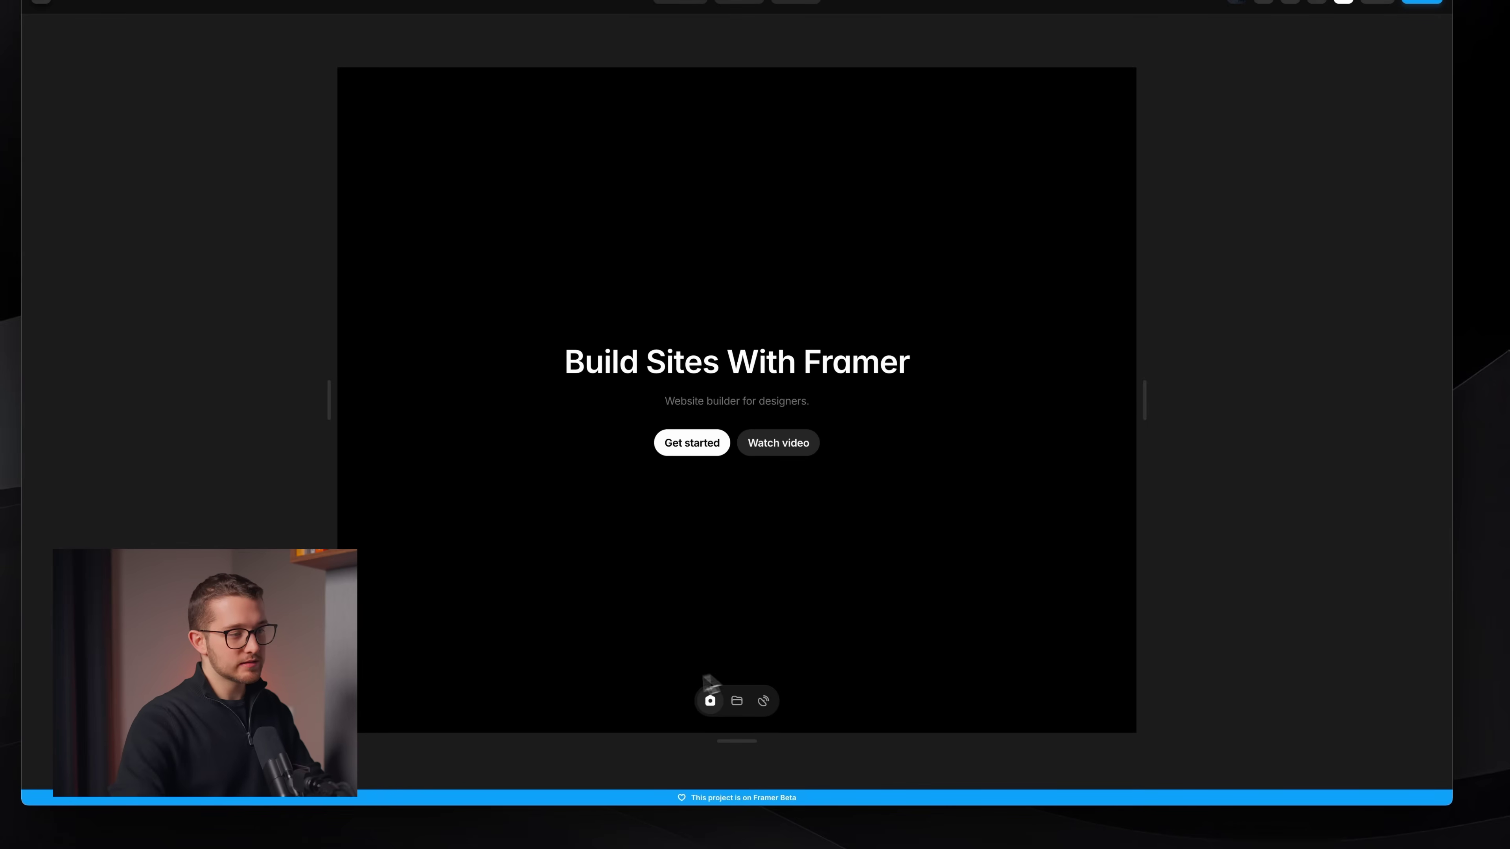
left_click(735, 709)
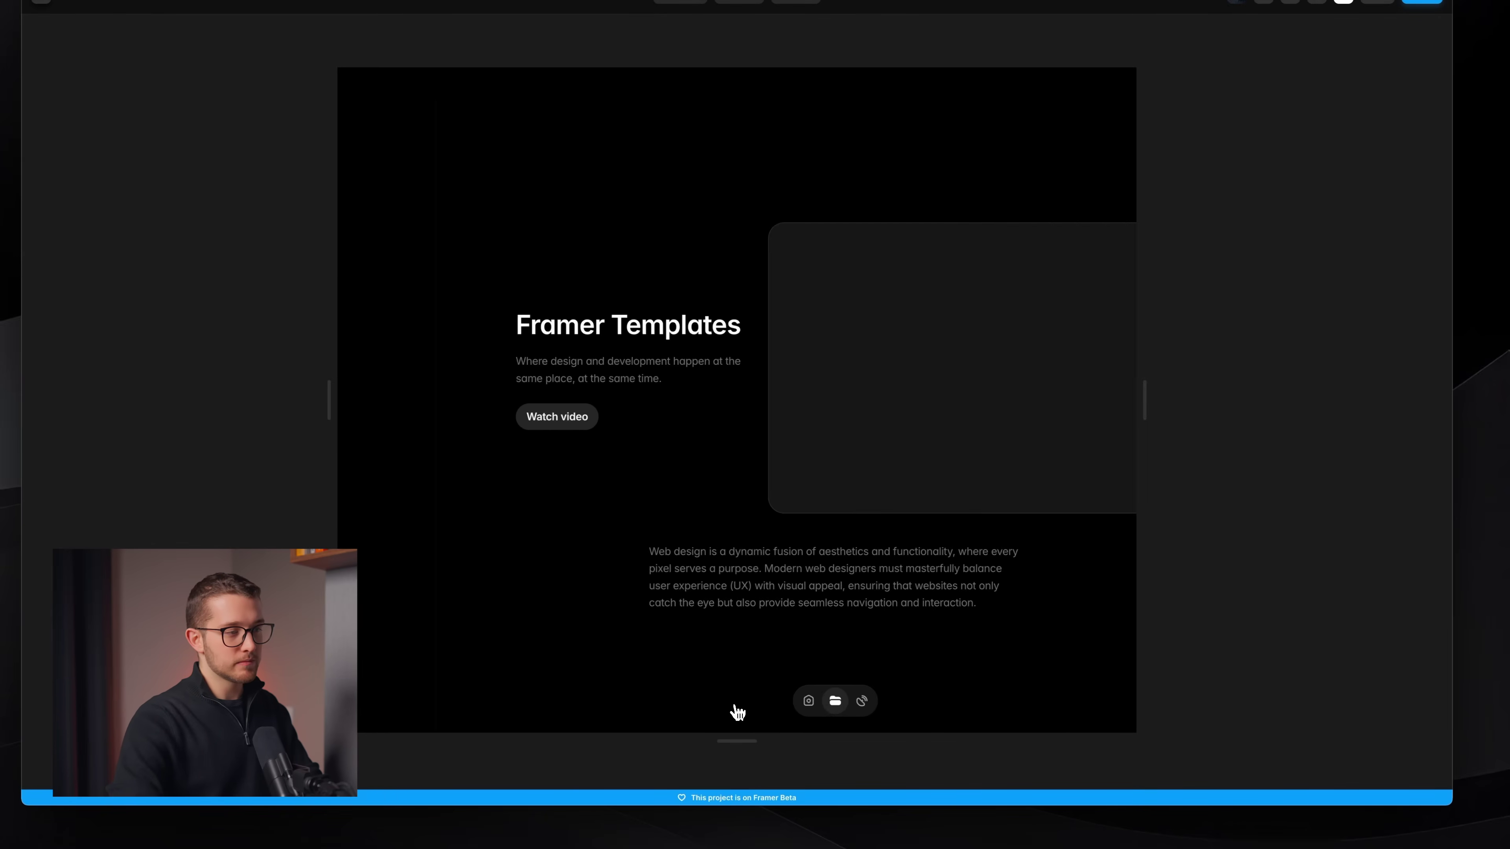
left_click(716, 705)
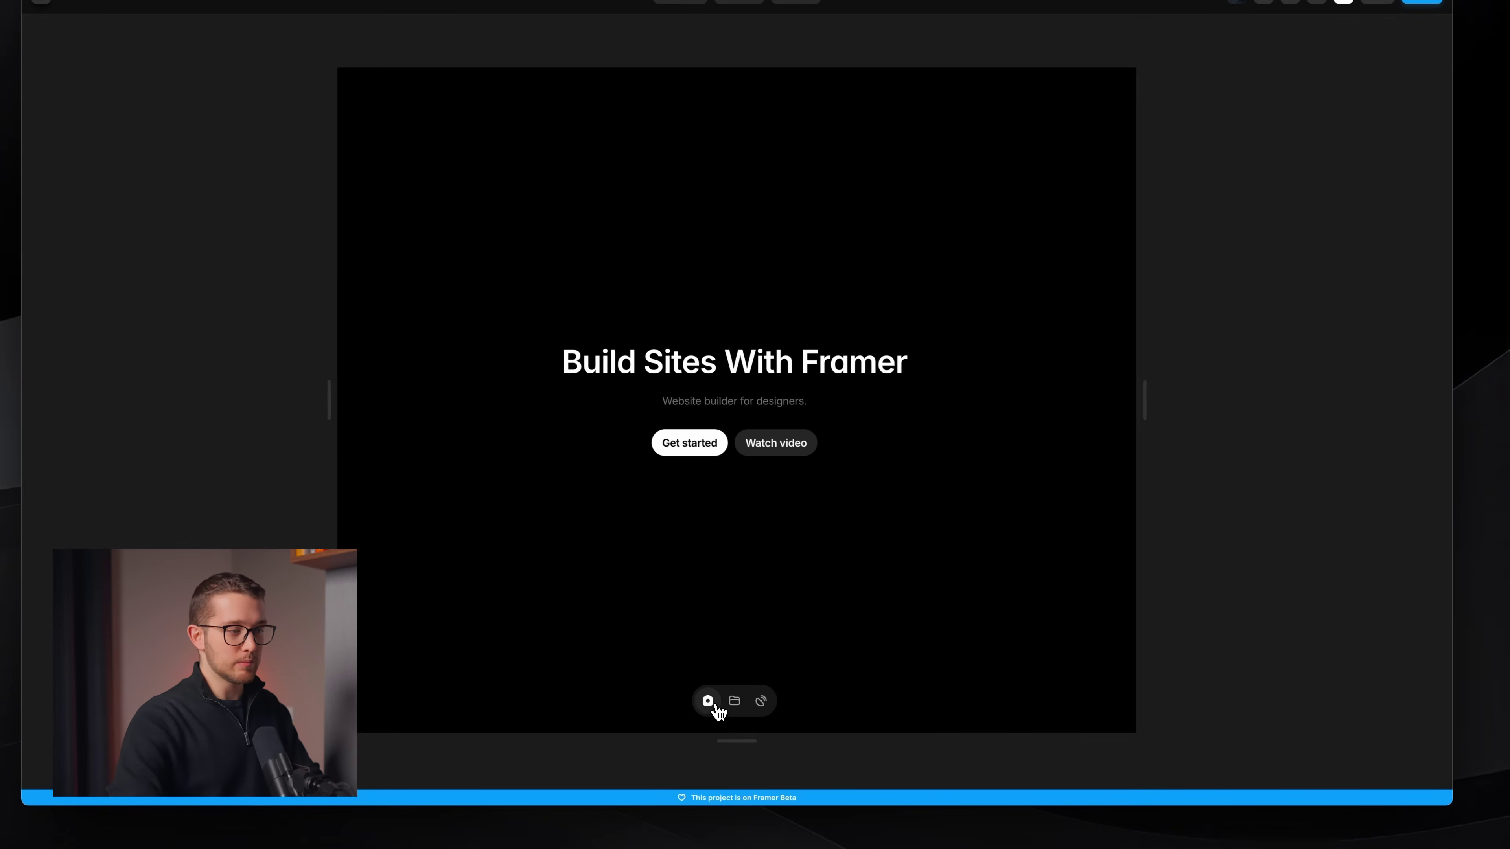
left_click(730, 709)
left_click(714, 709)
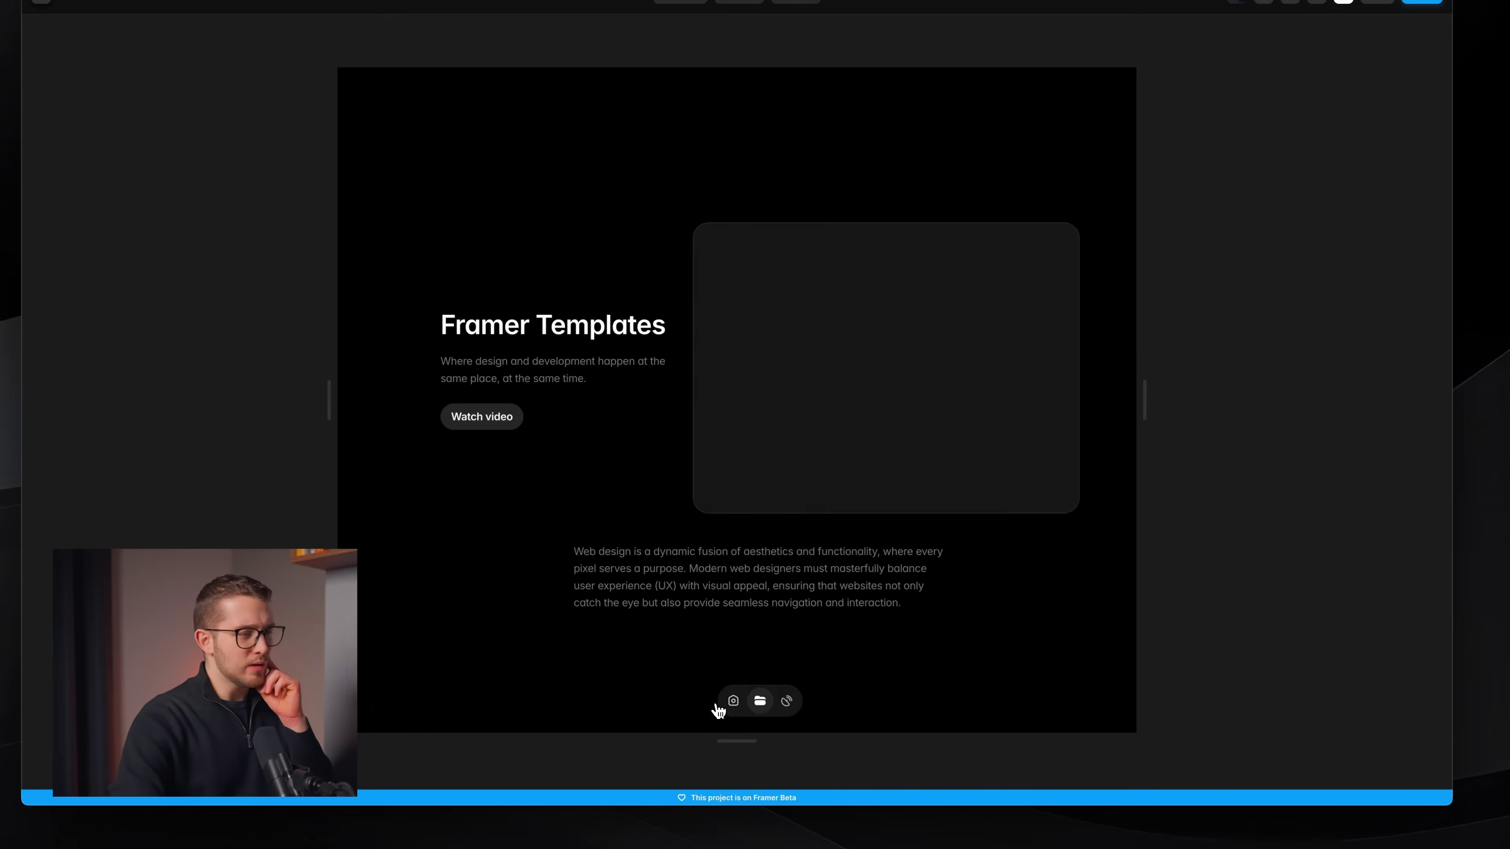
left_click(731, 710)
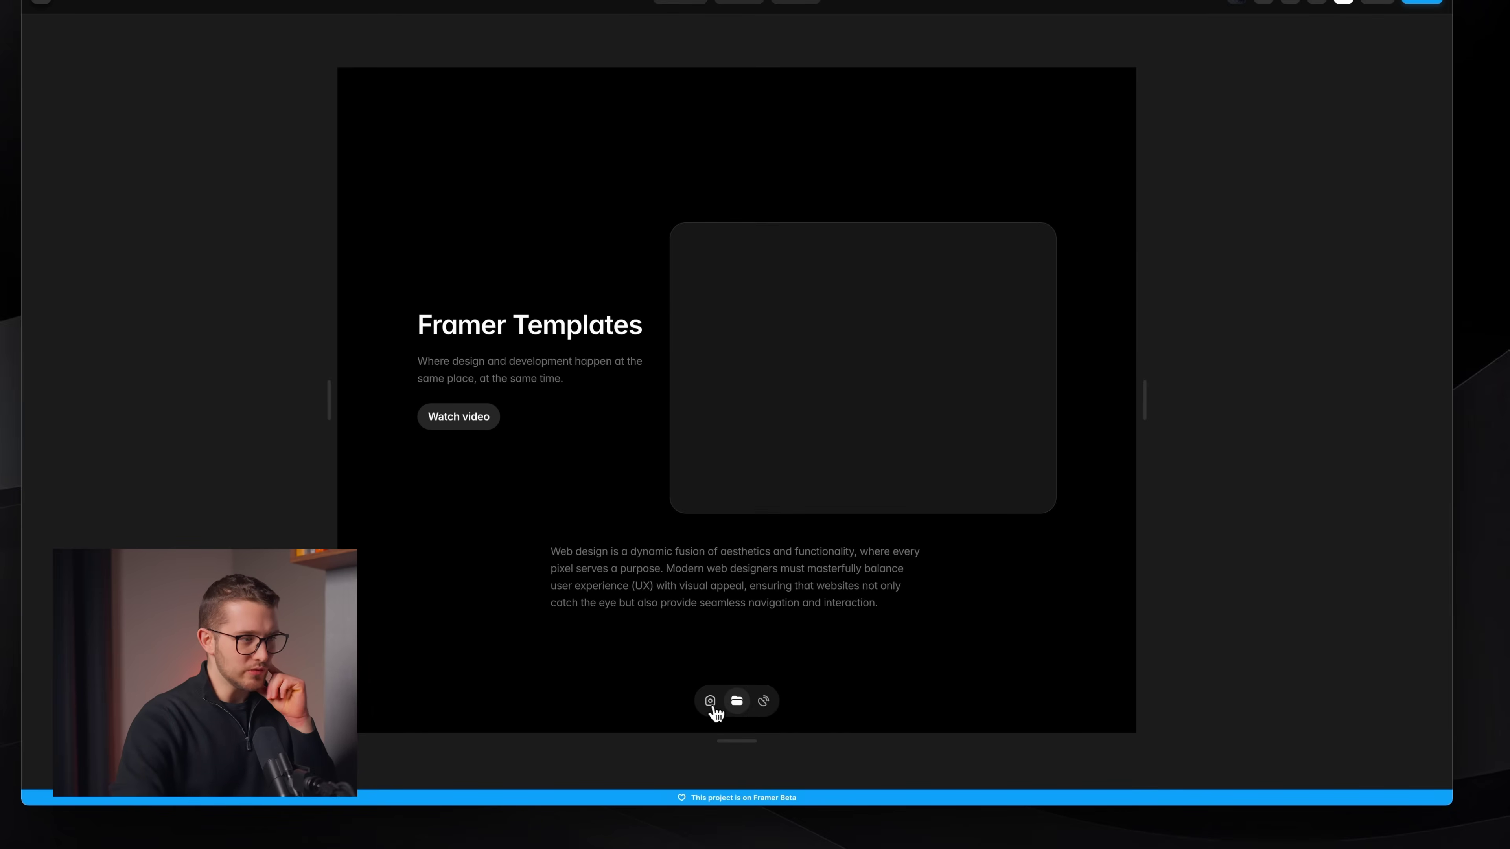
left_click(714, 708)
left_click(737, 704)
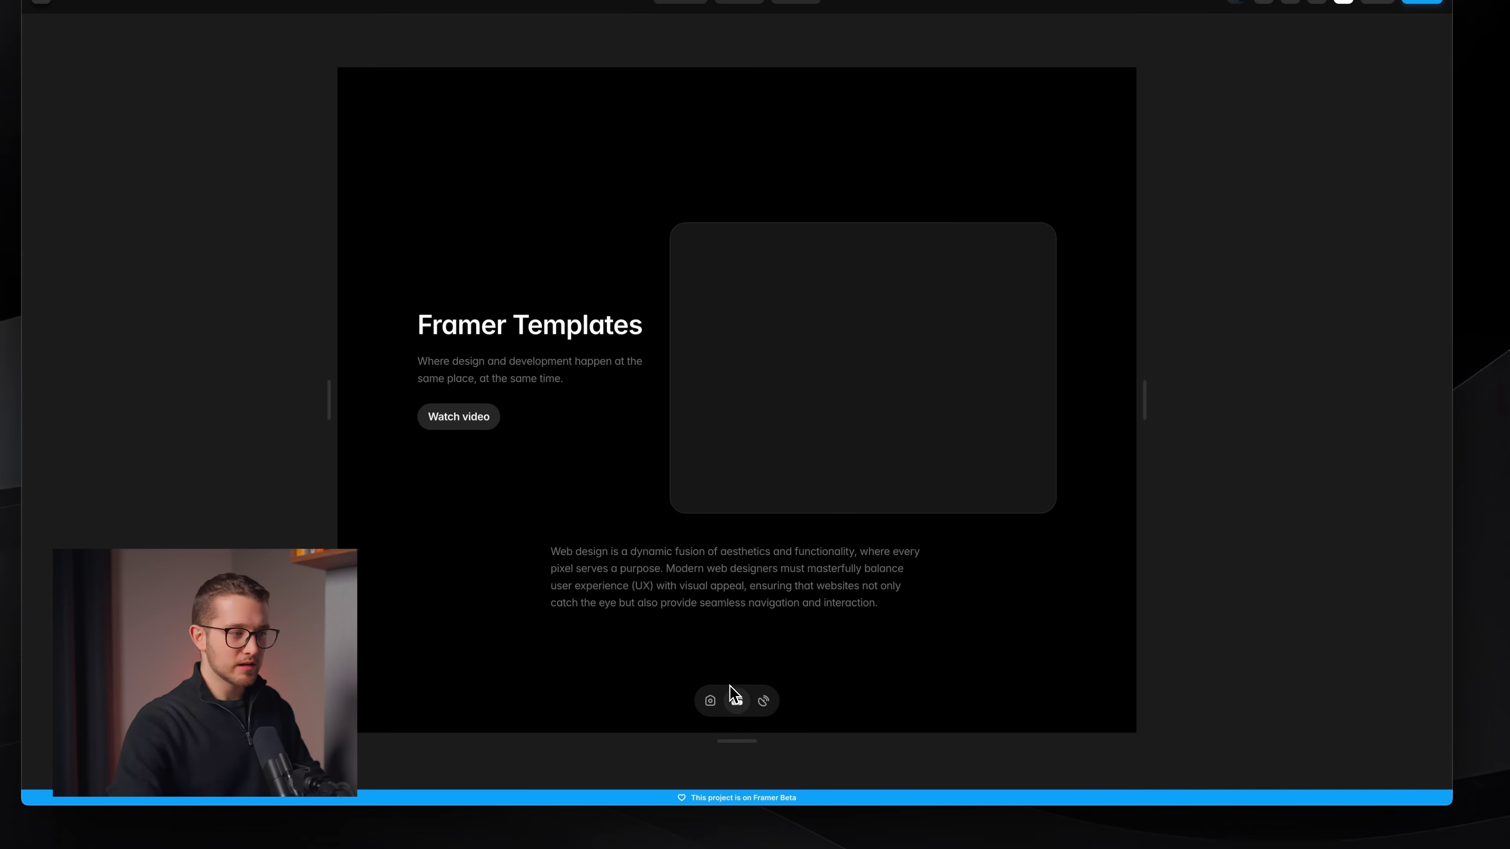
Return to Home, leave the preview, and add a Page Effect style to the fixed Navigation in the Default template
left_click(713, 703)
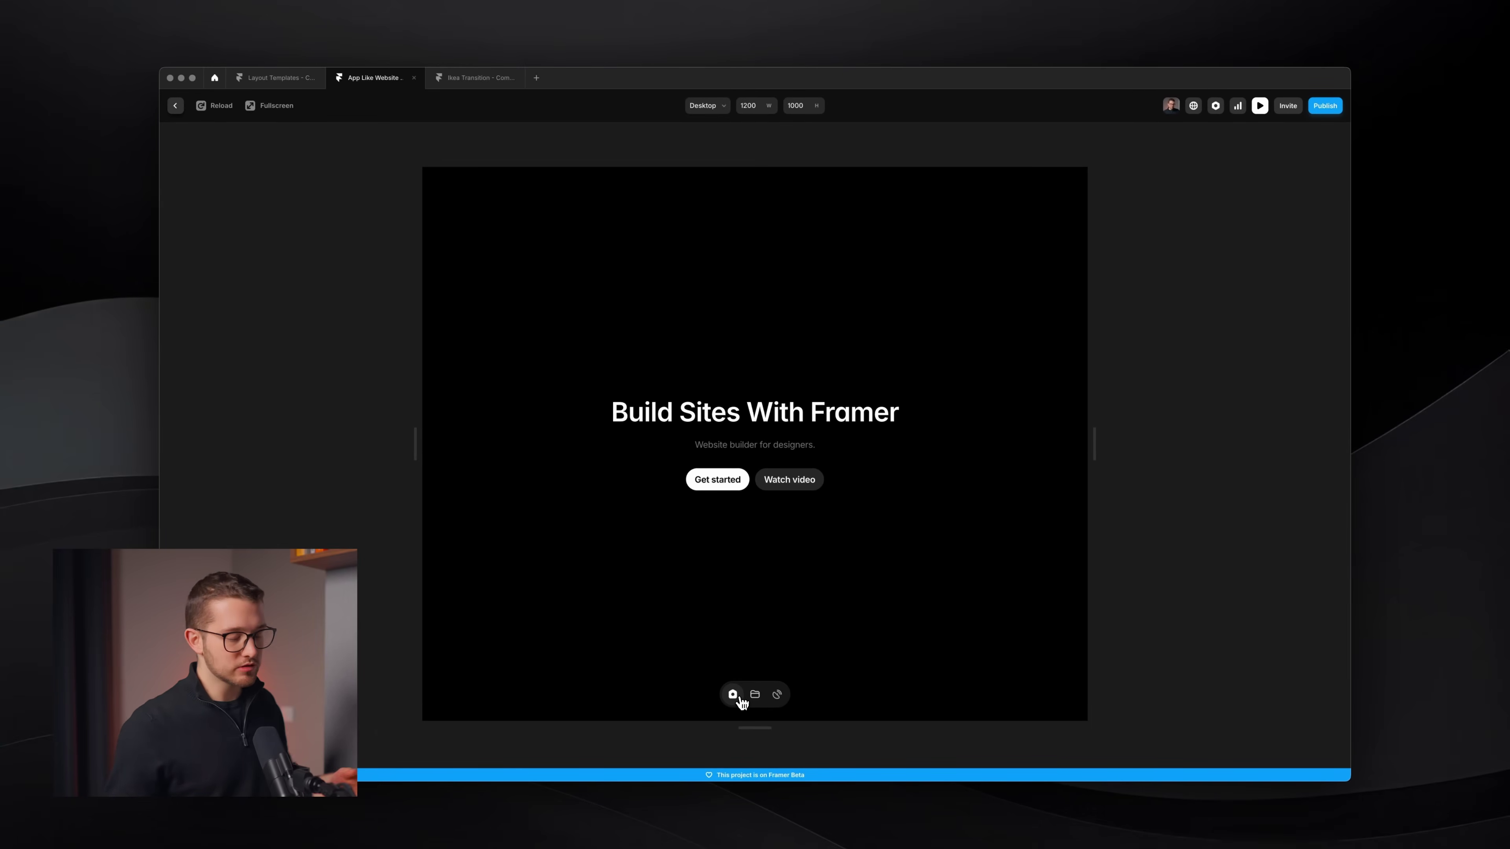
key("Escape")
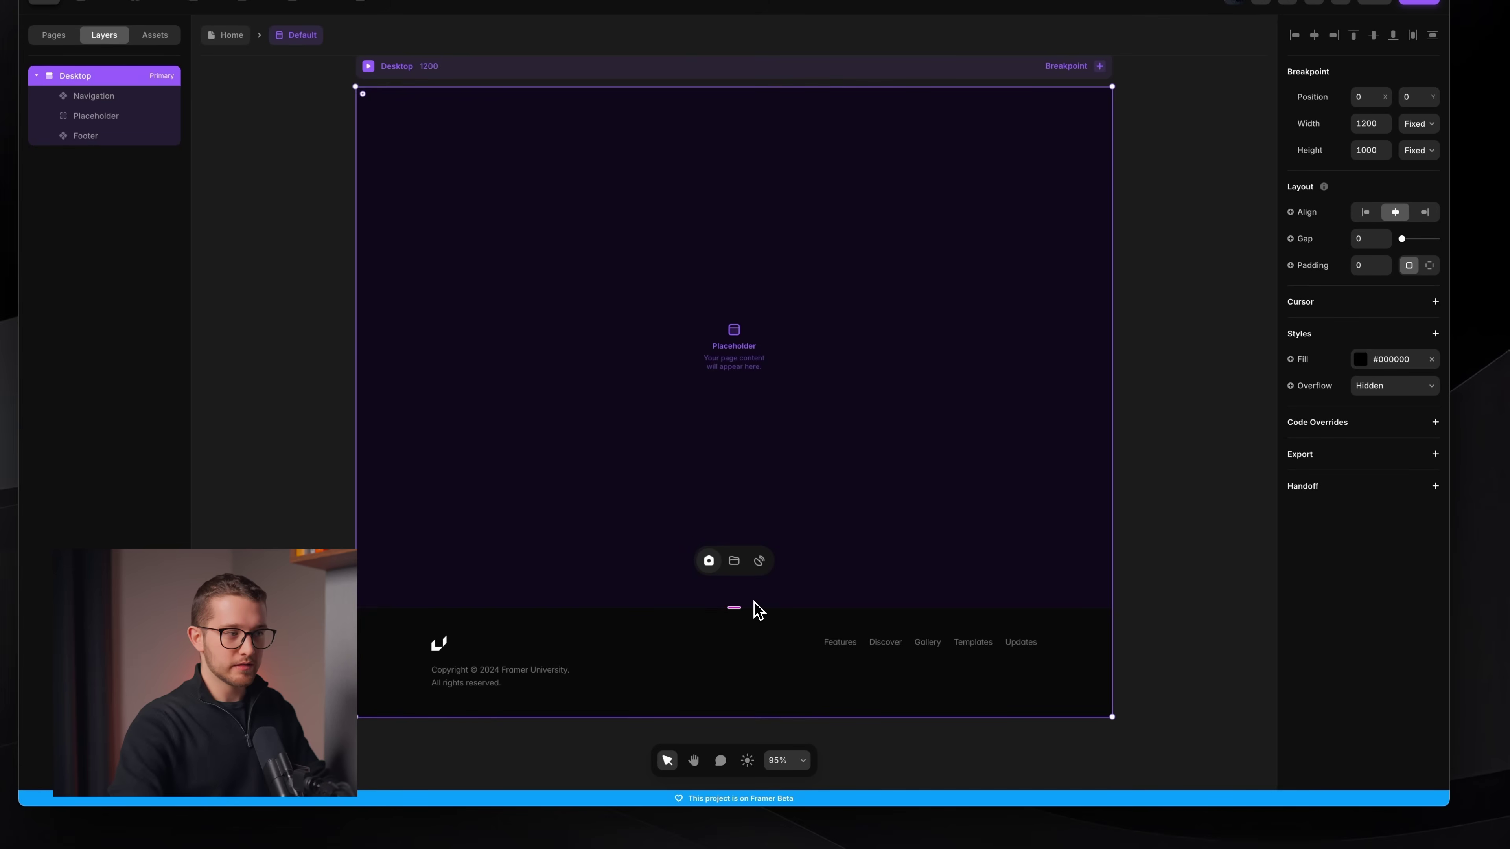
scroll(755, 604, "up", 3)
left_click(733, 555)
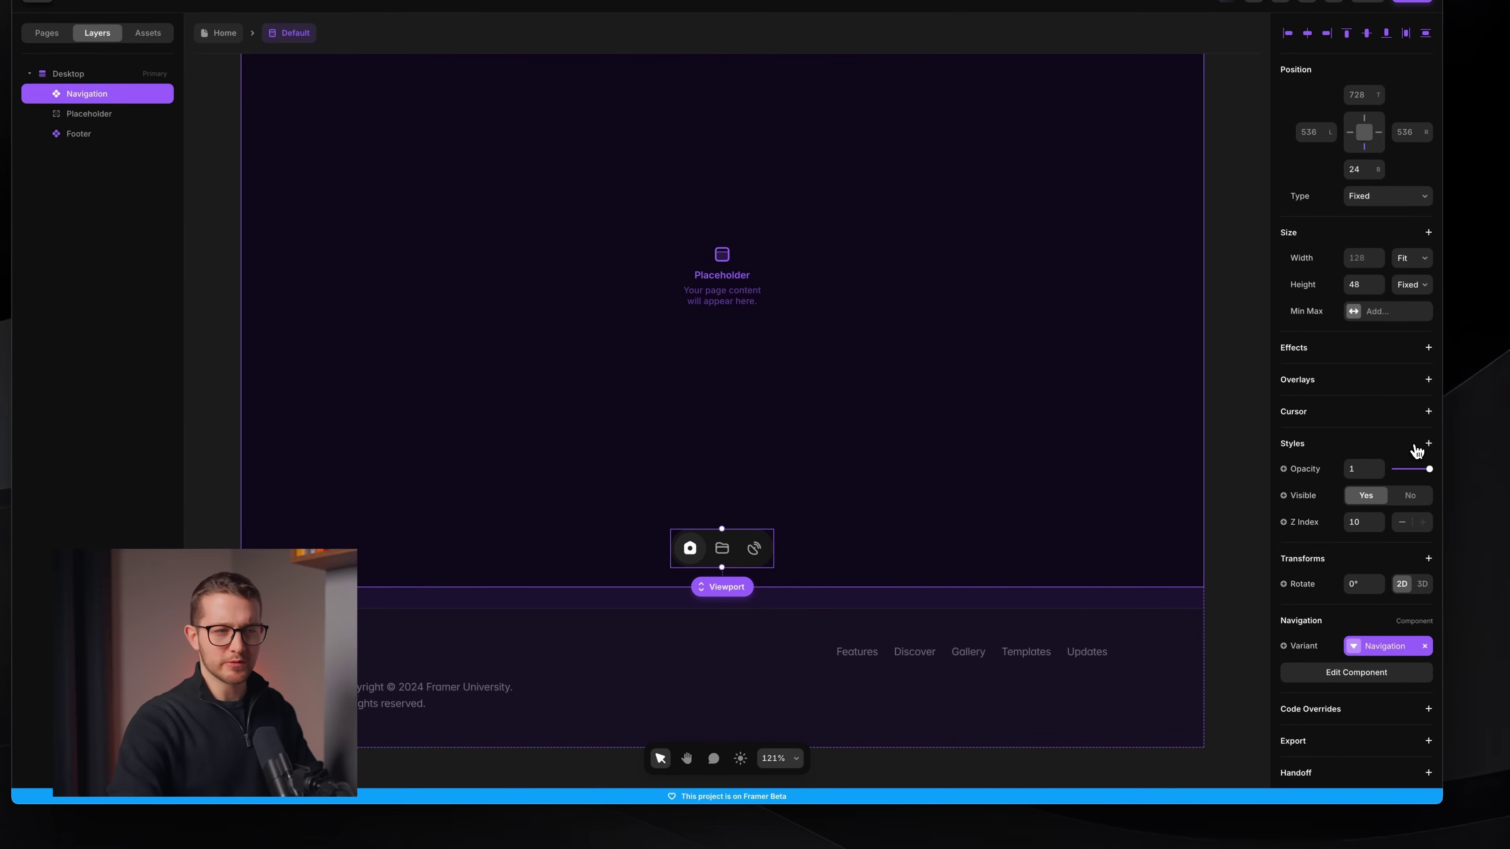
left_click(1428, 444)
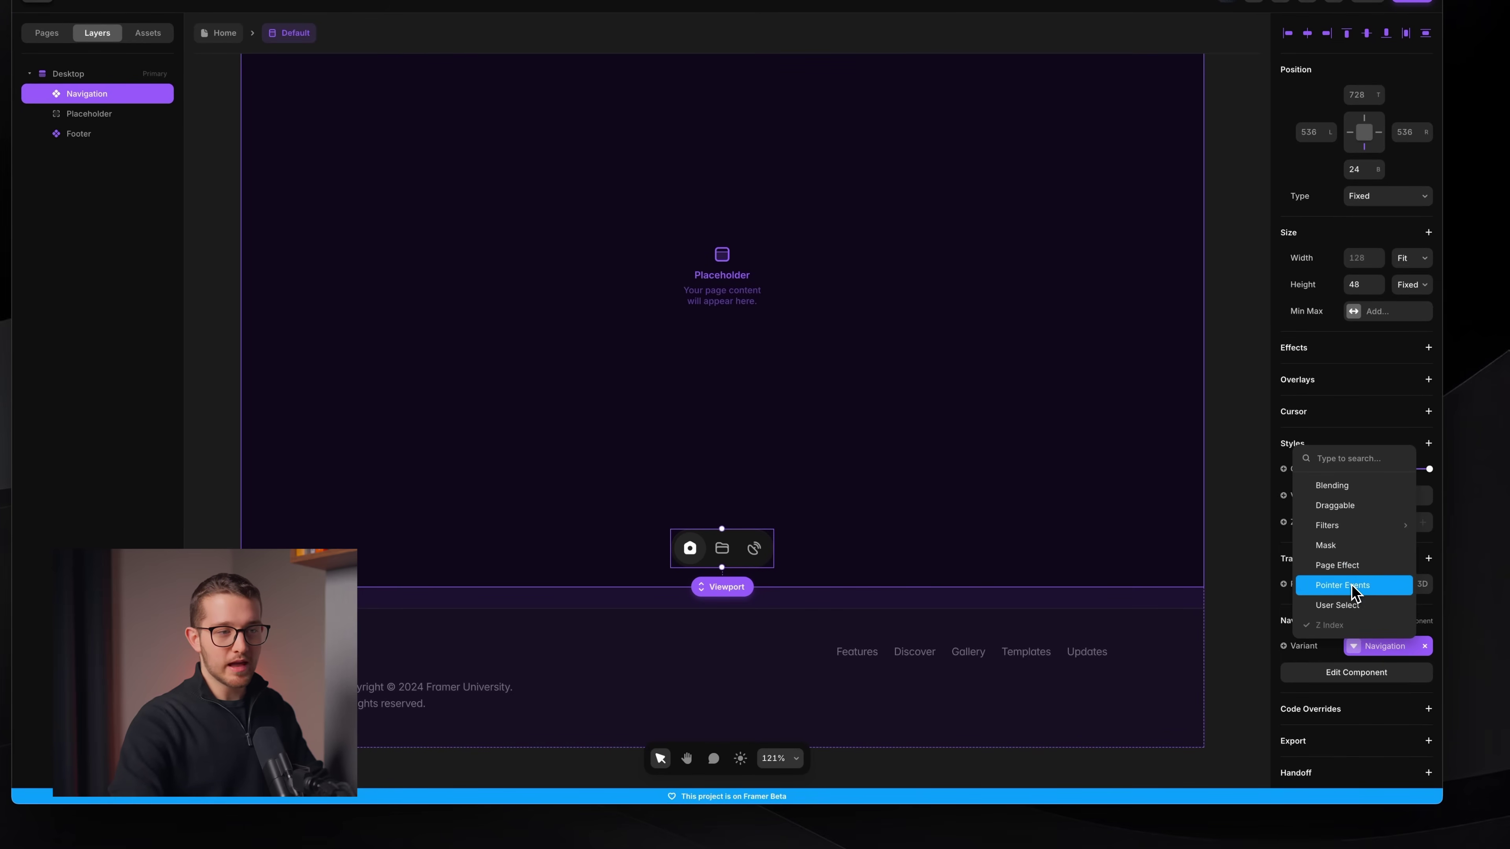
left_click(1355, 570)
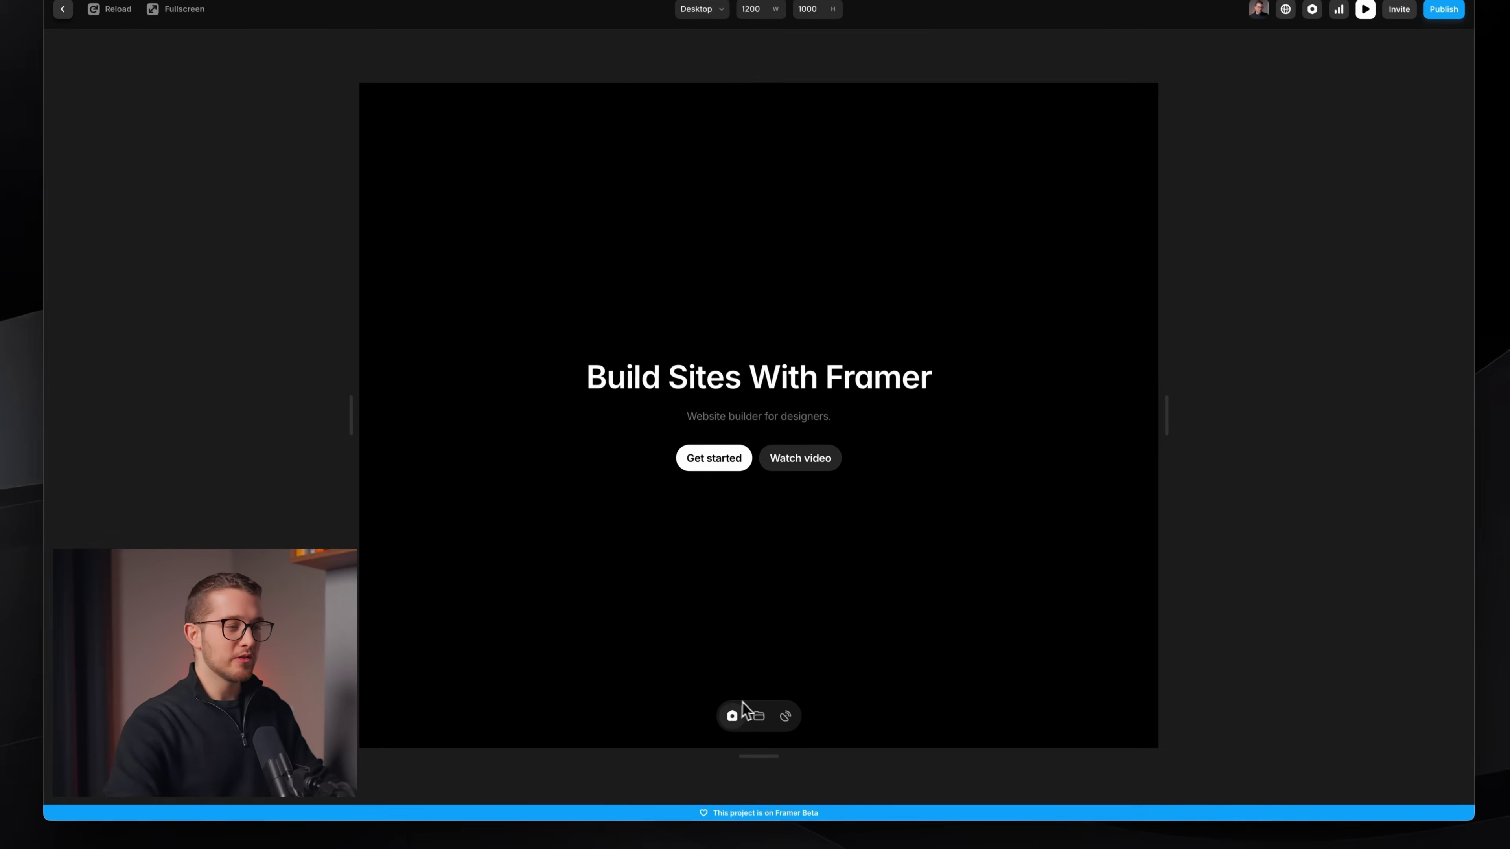
Preview the site and switch between Home and Templates to examine how the navigation behaves with its own page effect
left_click(782, 792)
left_click(731, 713)
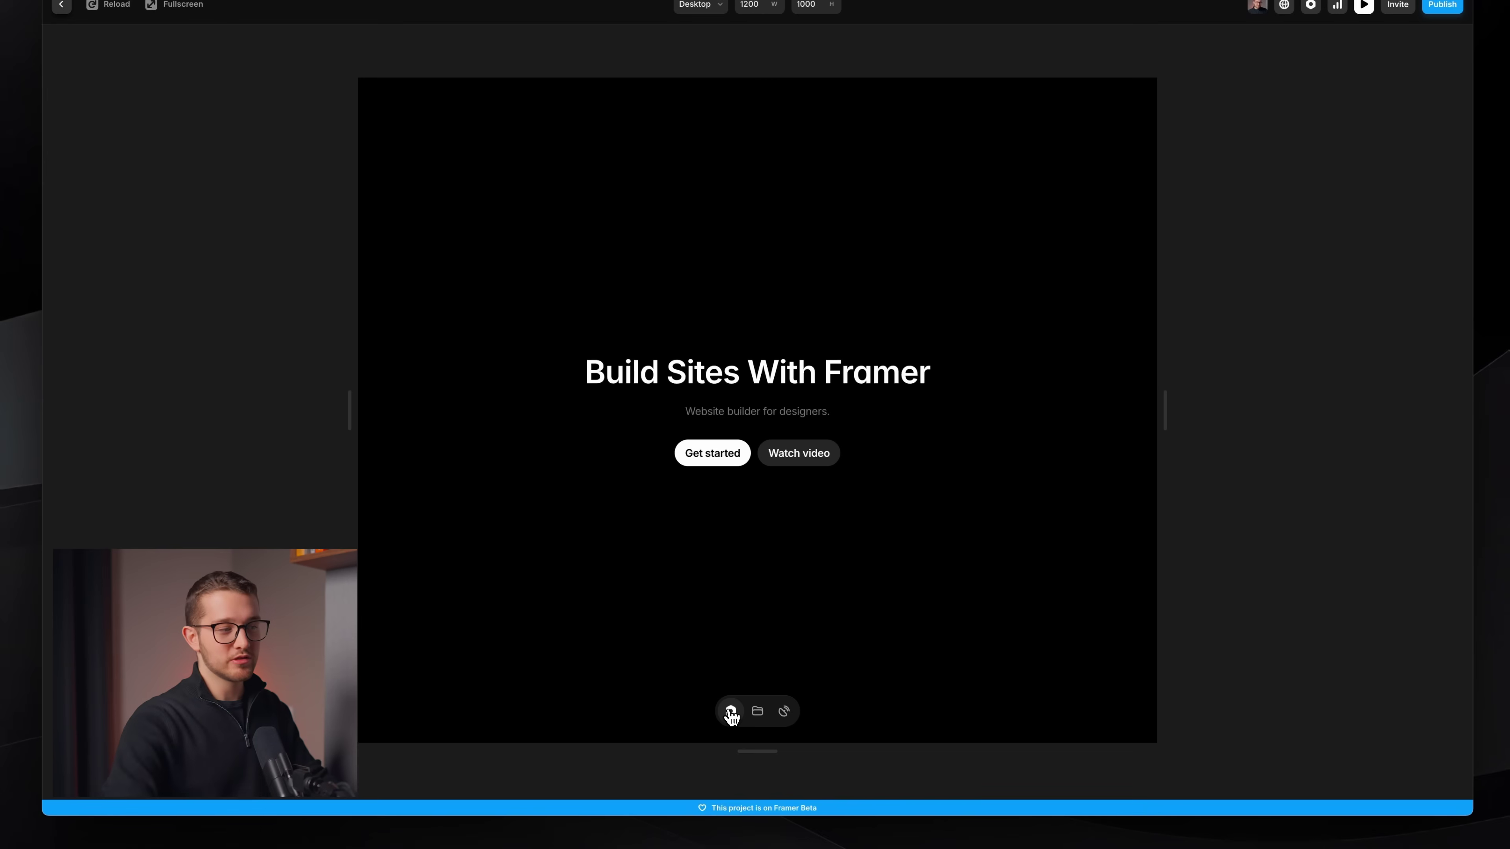
left_click(755, 712)
left_click(731, 712)
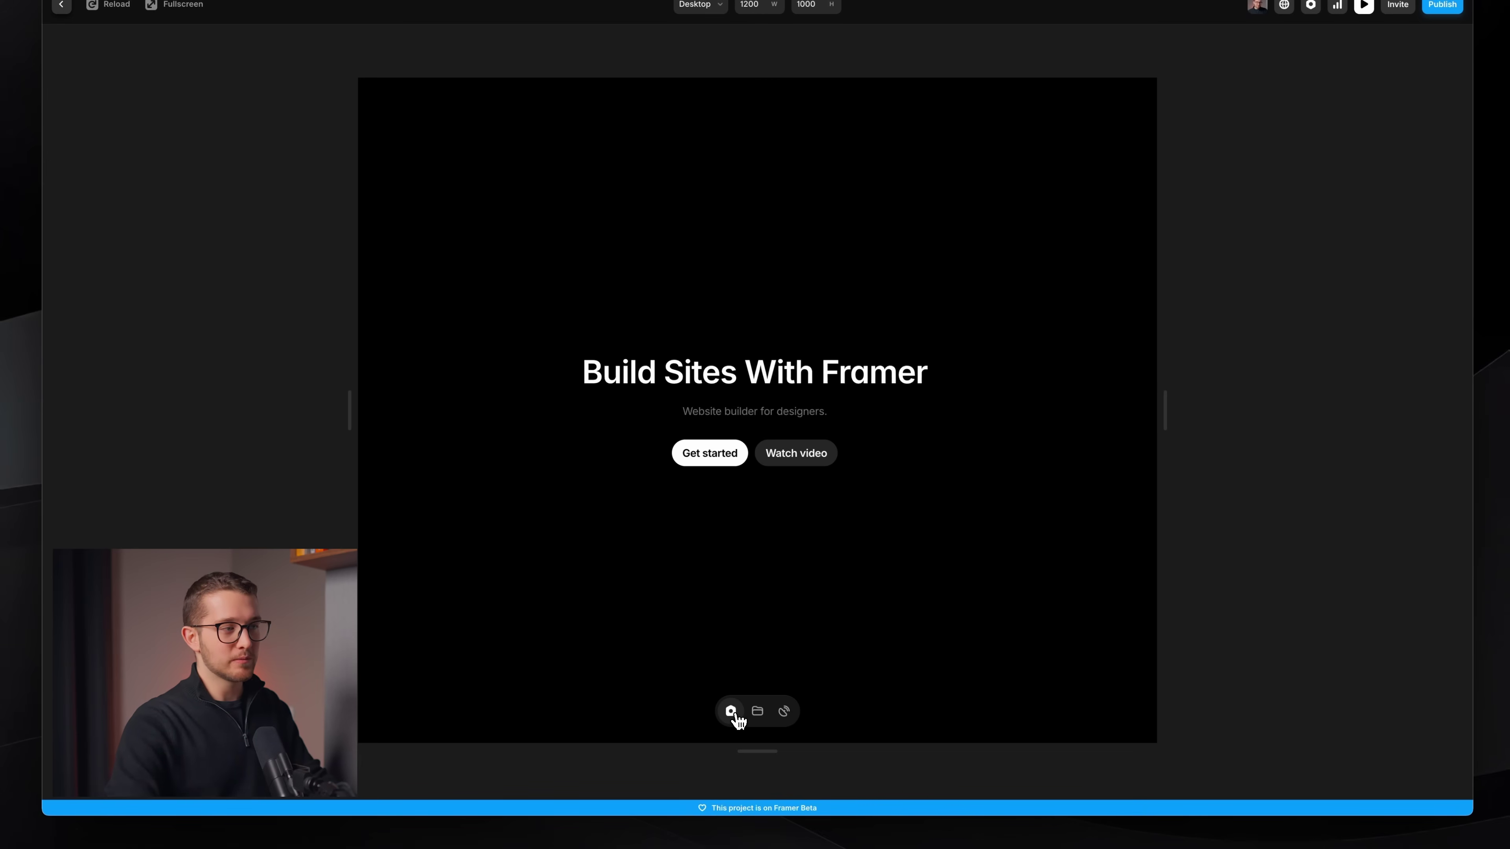
key("Escape")
Add a single-page effect targeting /updates to Home's Desktop breakpoint, then remove it
key("shift+2")
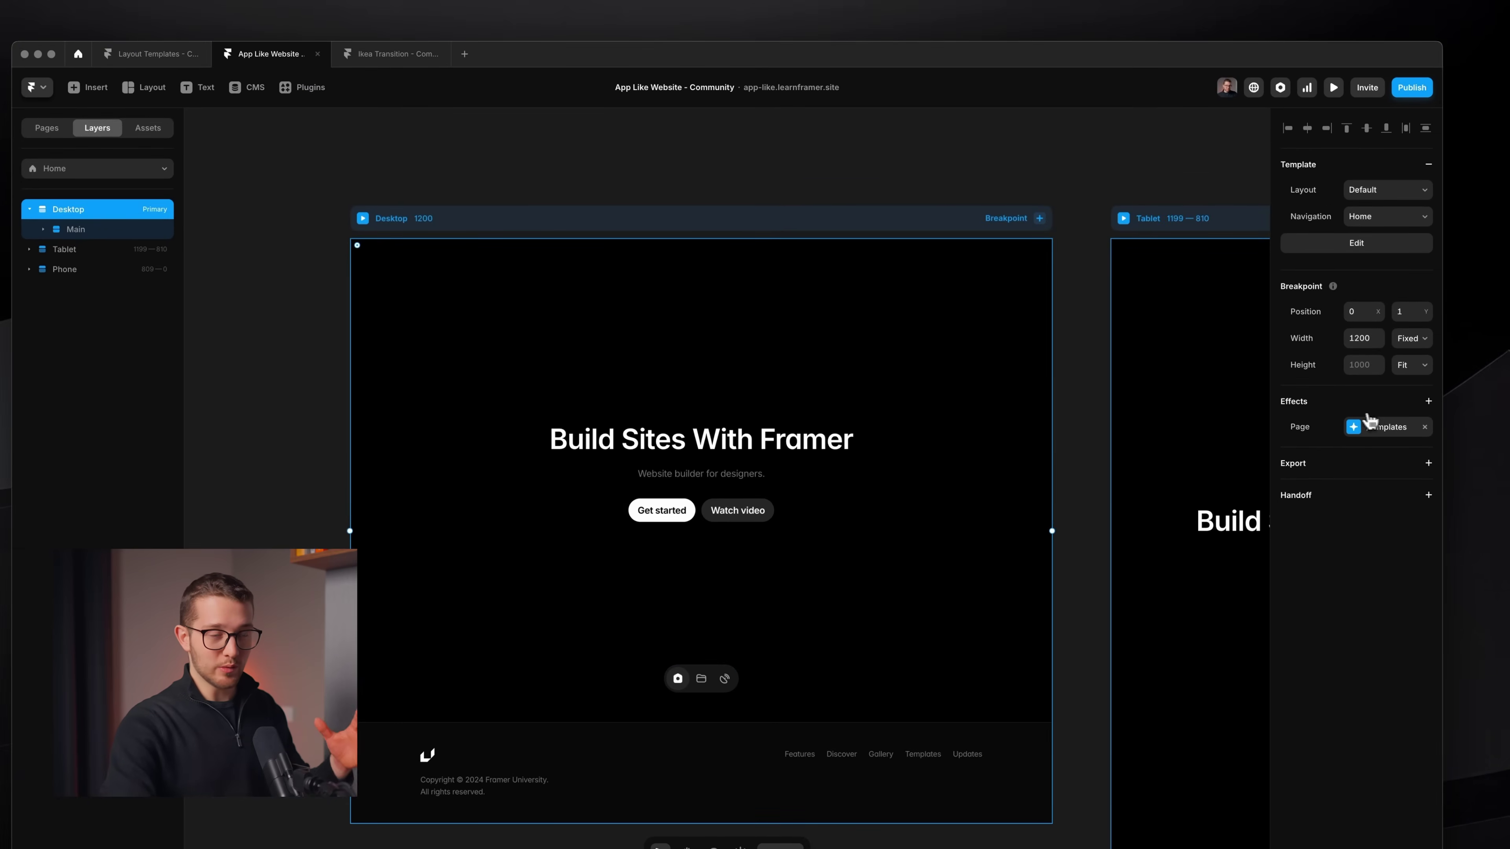
left_click(1403, 408)
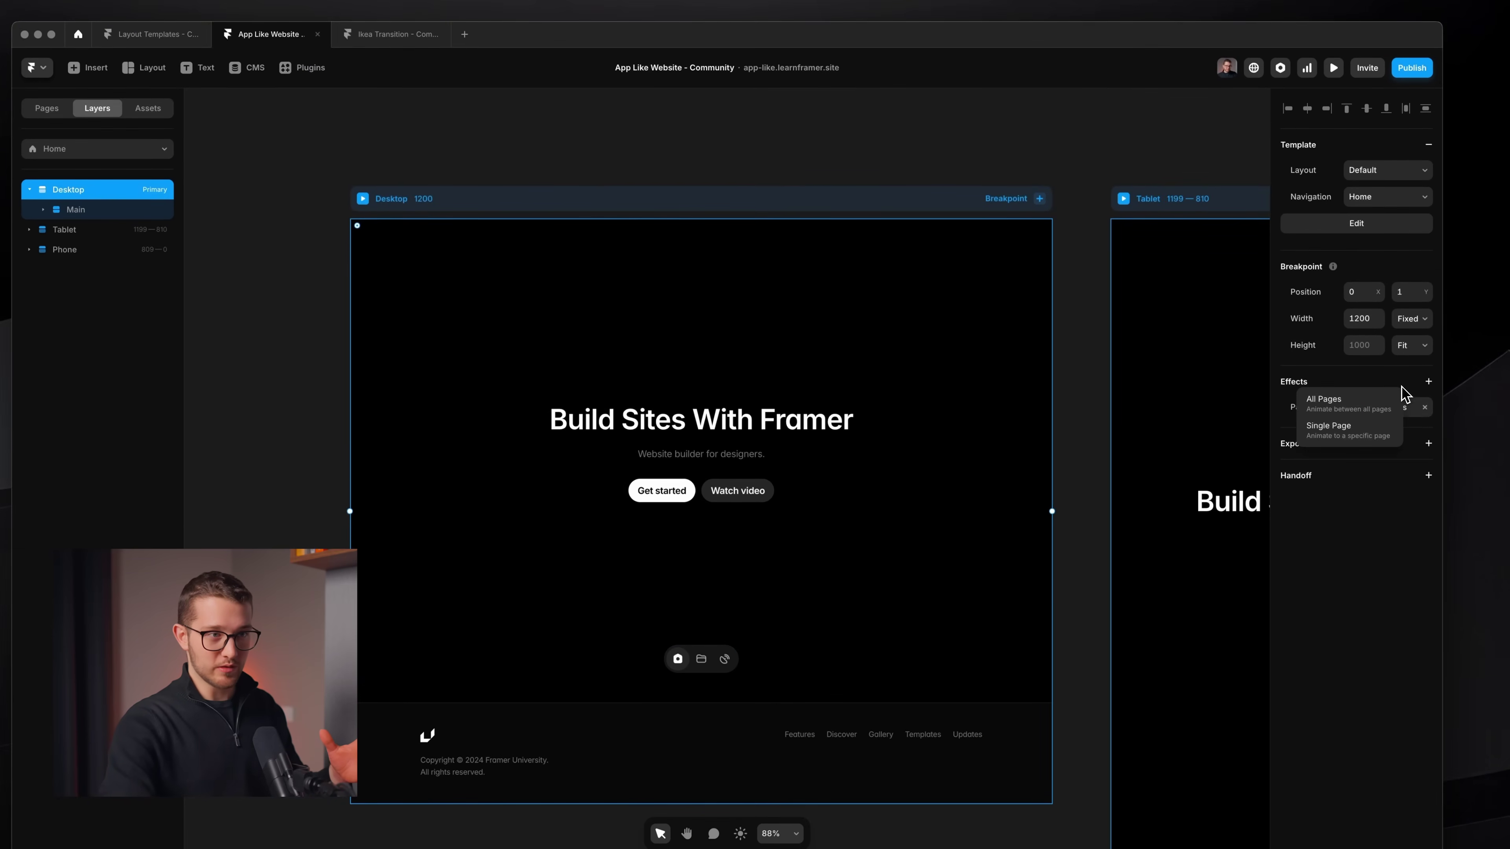
left_click(1358, 431)
left_click(1193, 470)
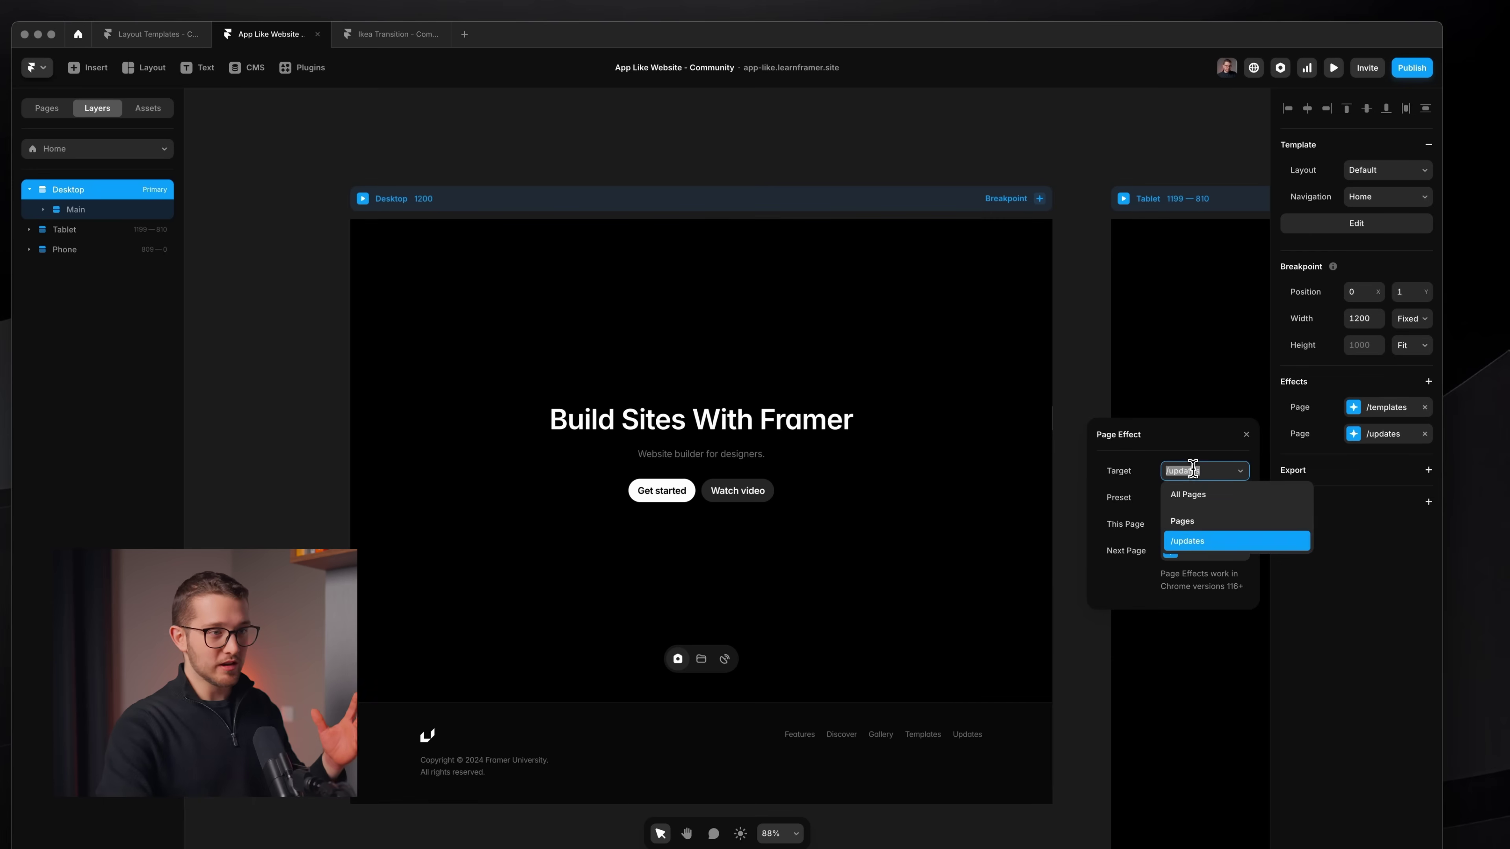
left_click(1198, 541)
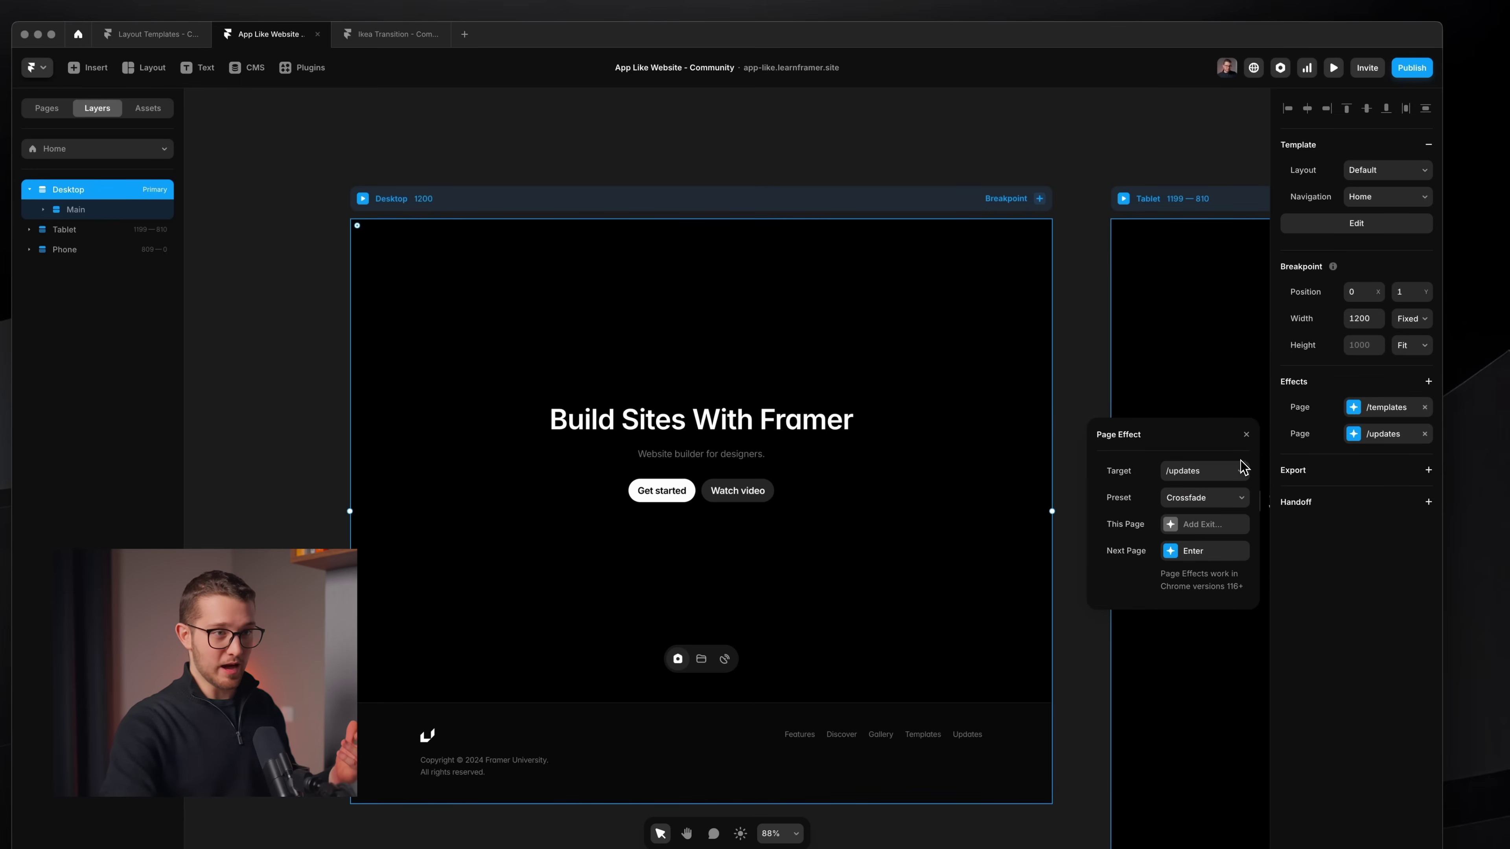
left_click(1424, 434)
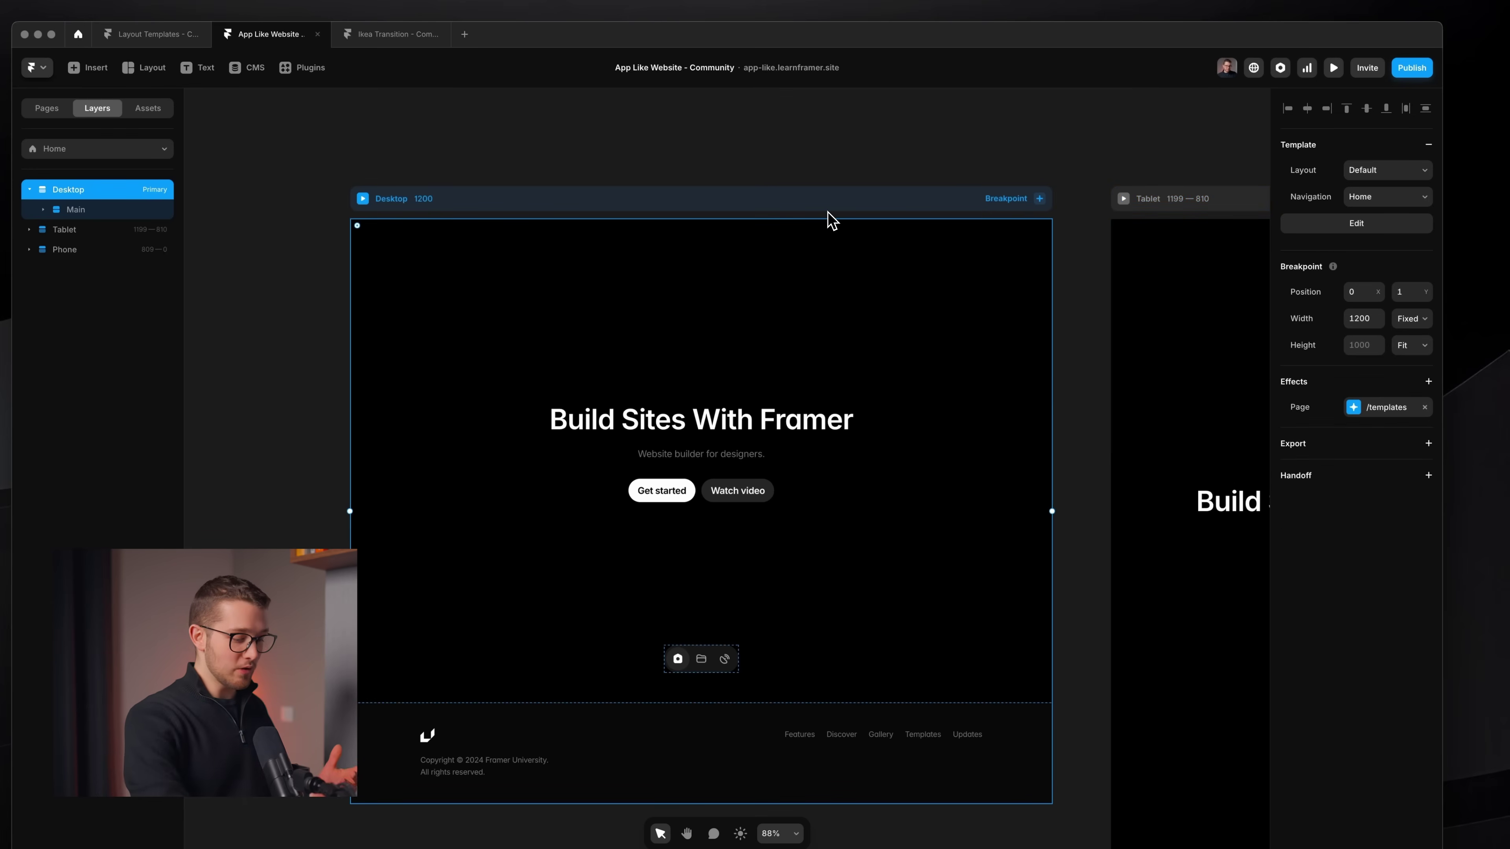
Preview the site and go to Updates and back to Home to examine the transition between them
key("super+p")
left_click(784, 689)
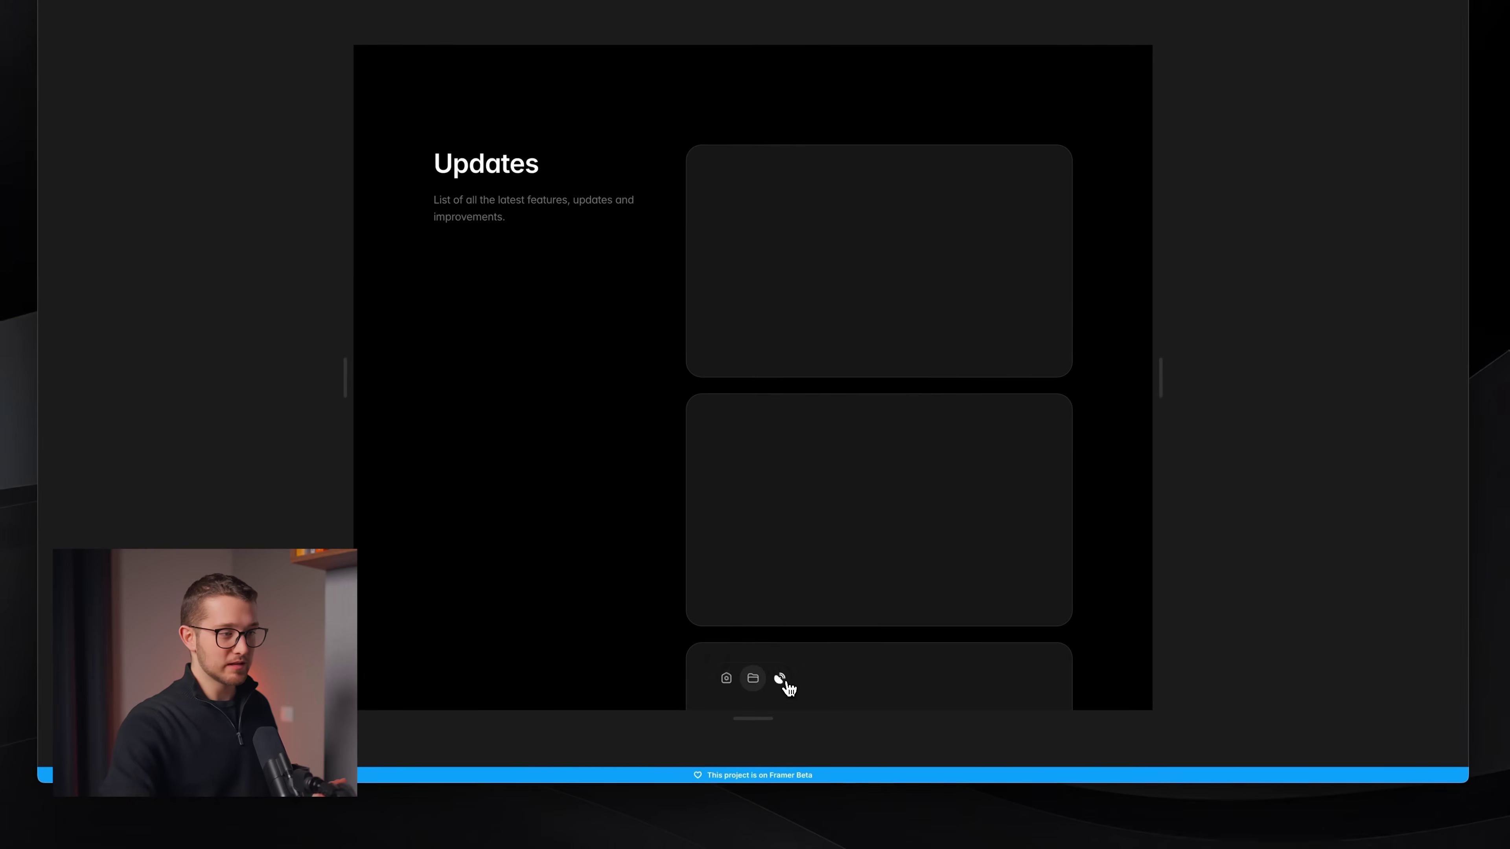
left_click(726, 677)
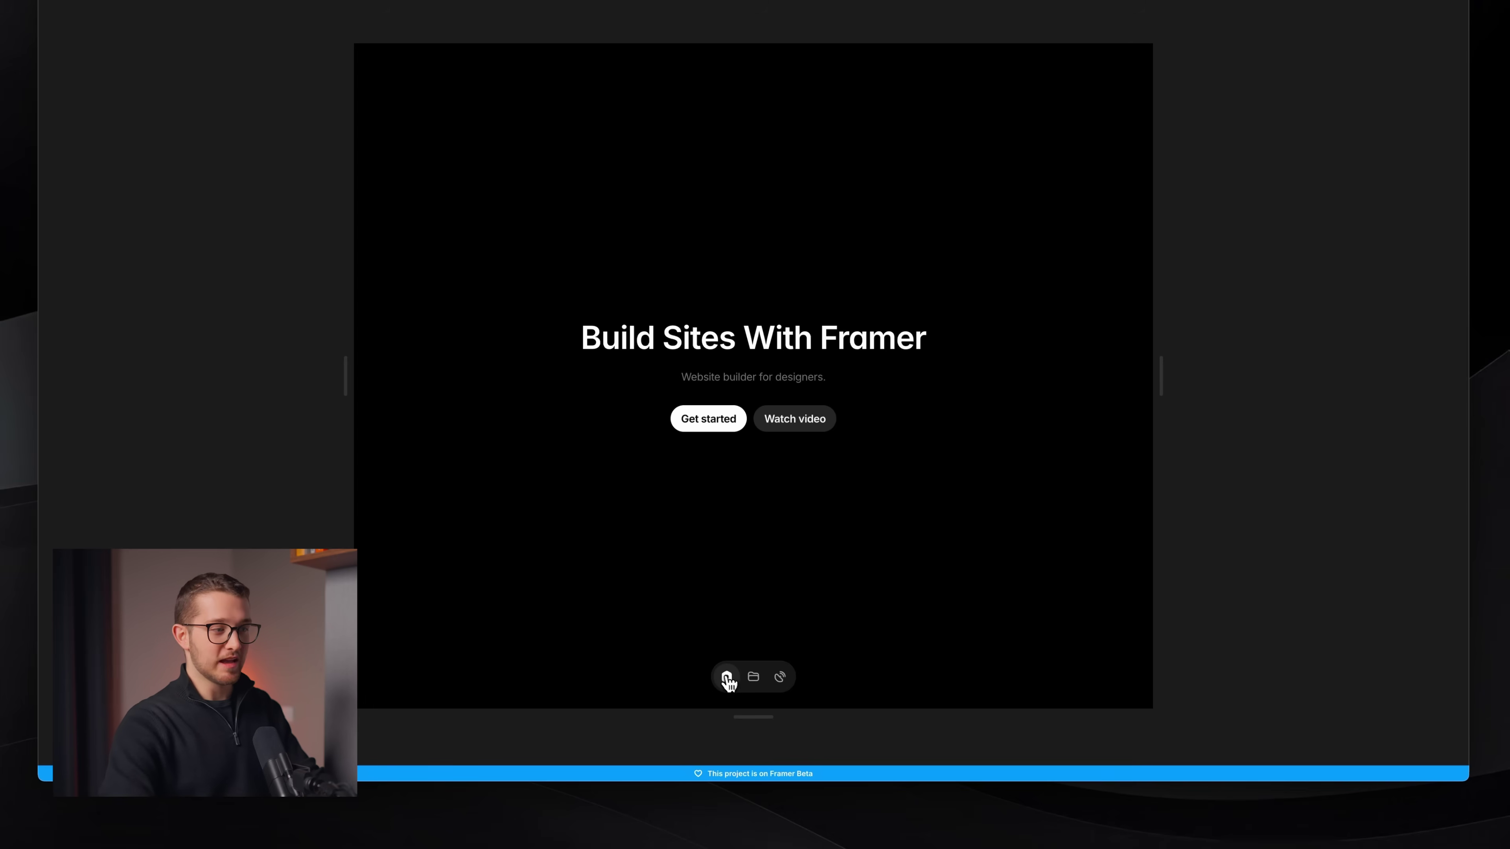
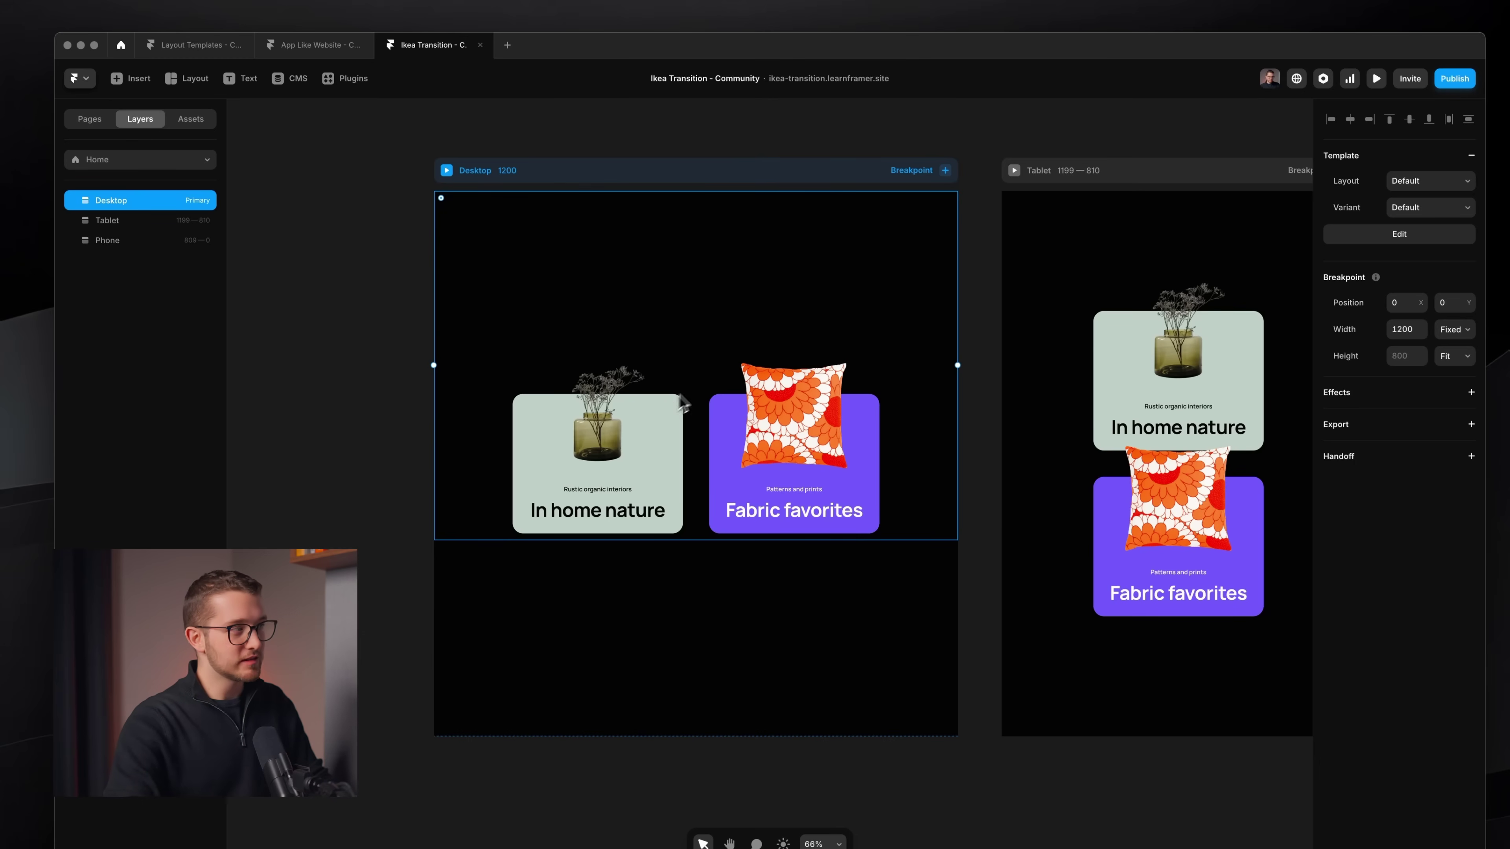
Open the Default template of the Ikea Transition project and examine the Navigation layer's position and size settings
double_click(712, 384)
left_click(712, 387)
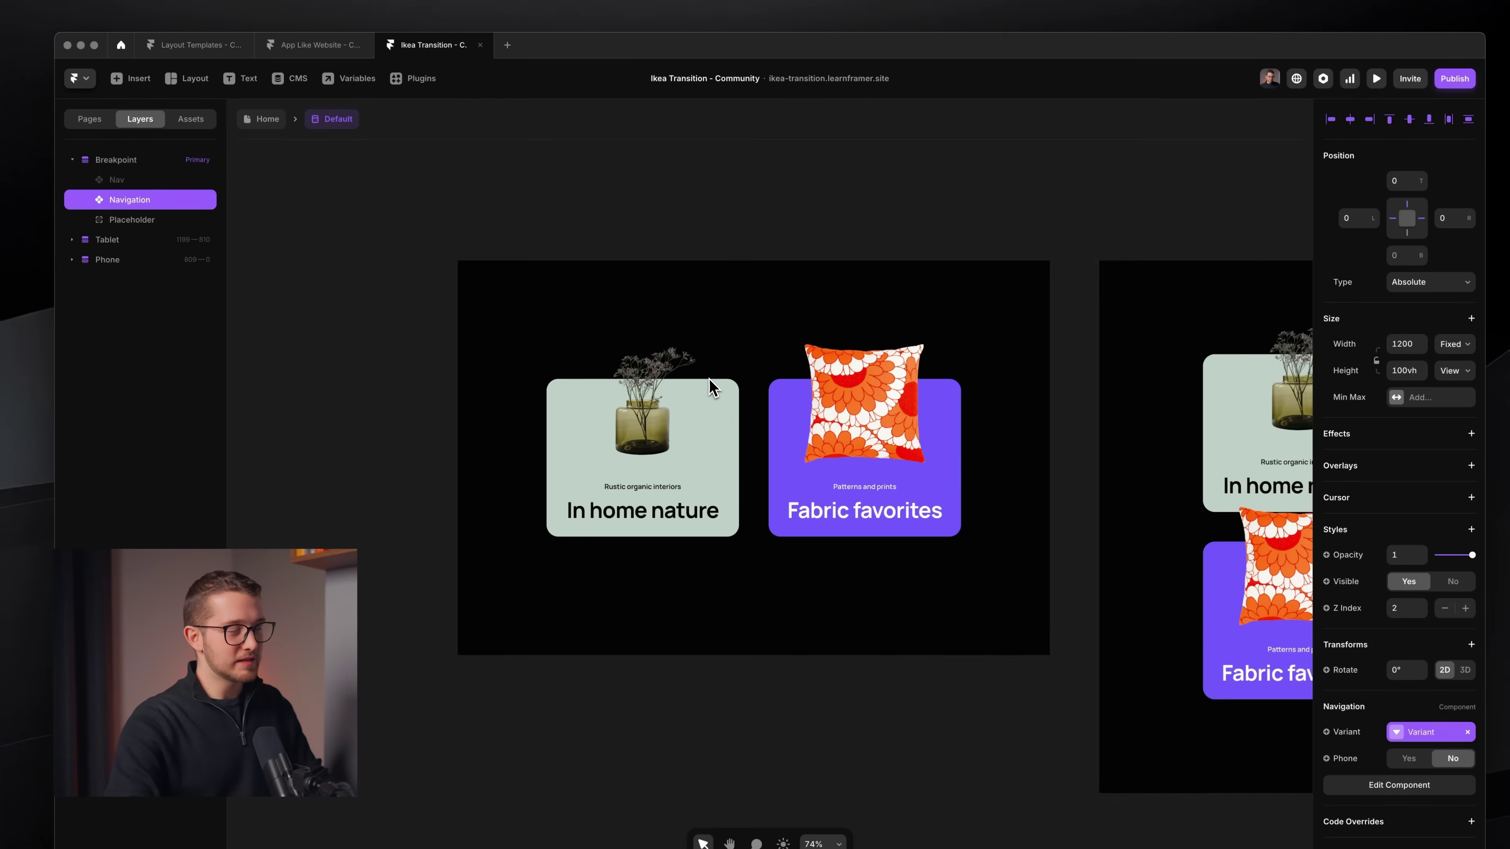
key("shift+2")
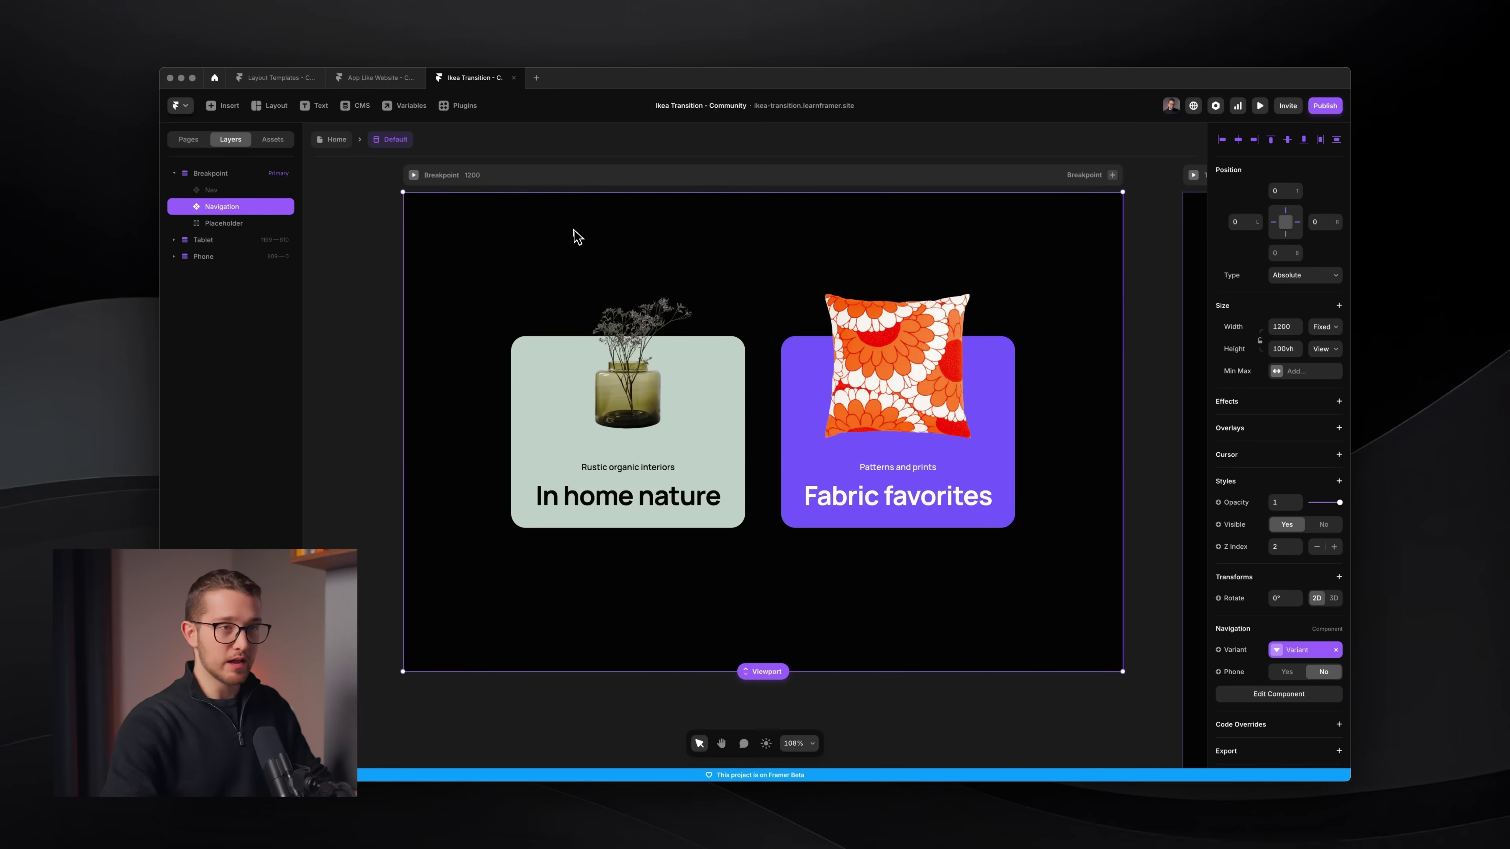
scroll(700, 241, "up", 1)
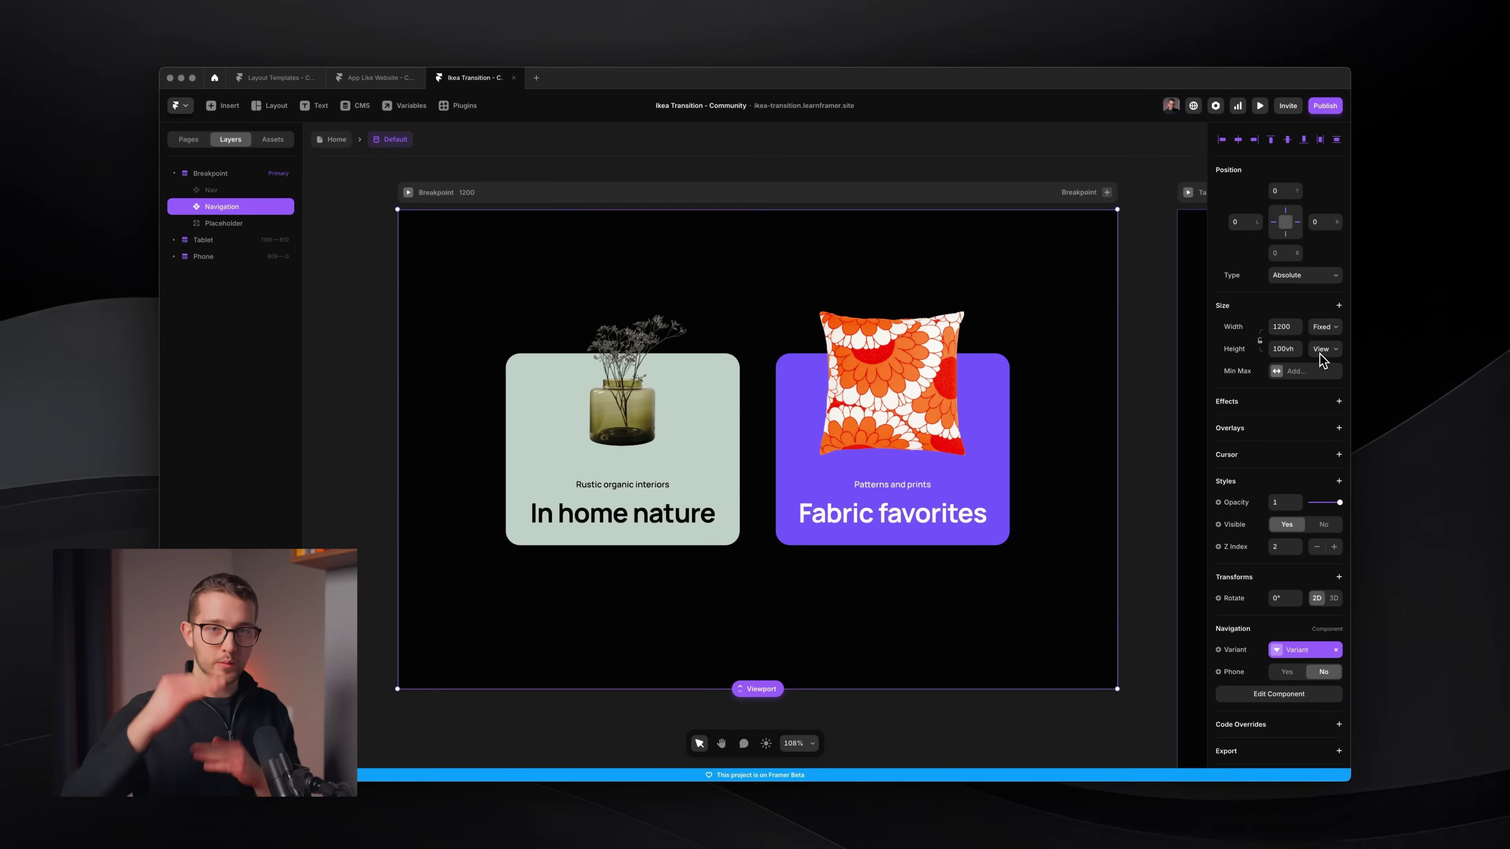
scroll(728, 455, "down", 5)
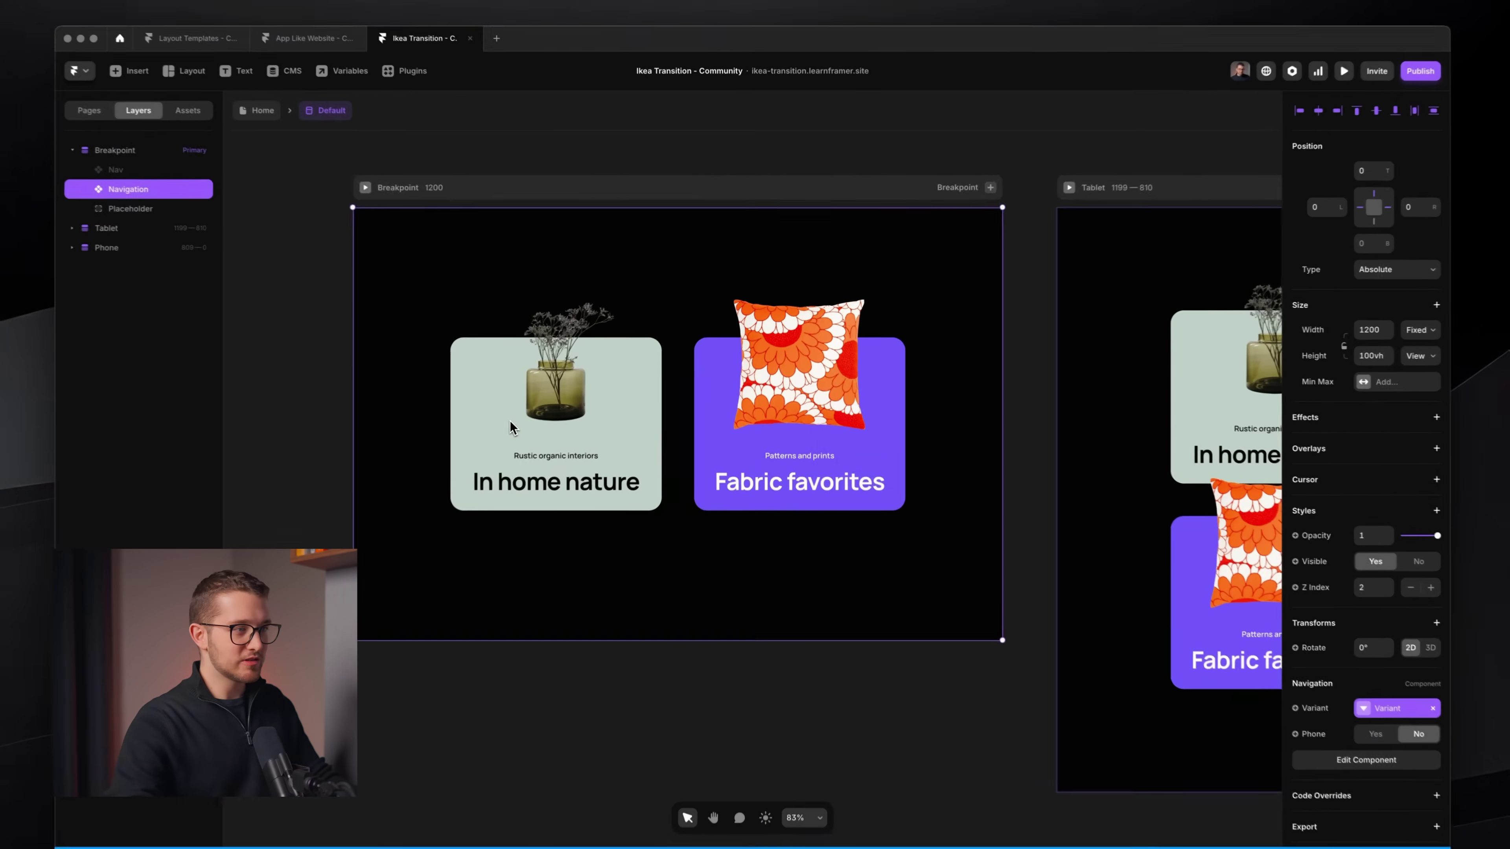
Open the Navigation component and compare its Default, Rustic and Fabric variants
double_click(556, 407)
scroll(701, 417, "right", 10)
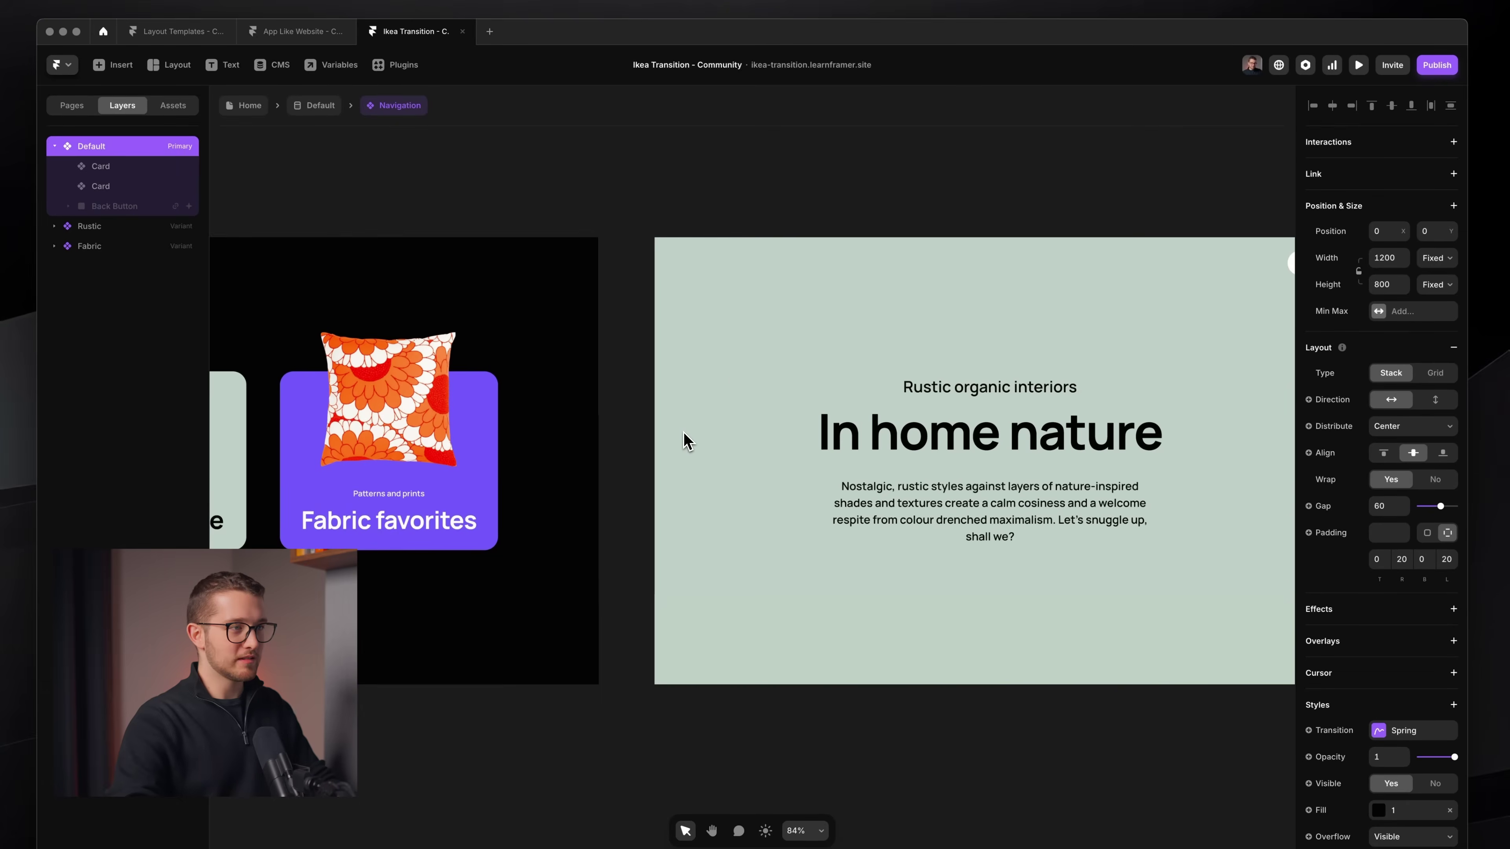
scroll(687, 441, "down", 5)
left_click(641, 326)
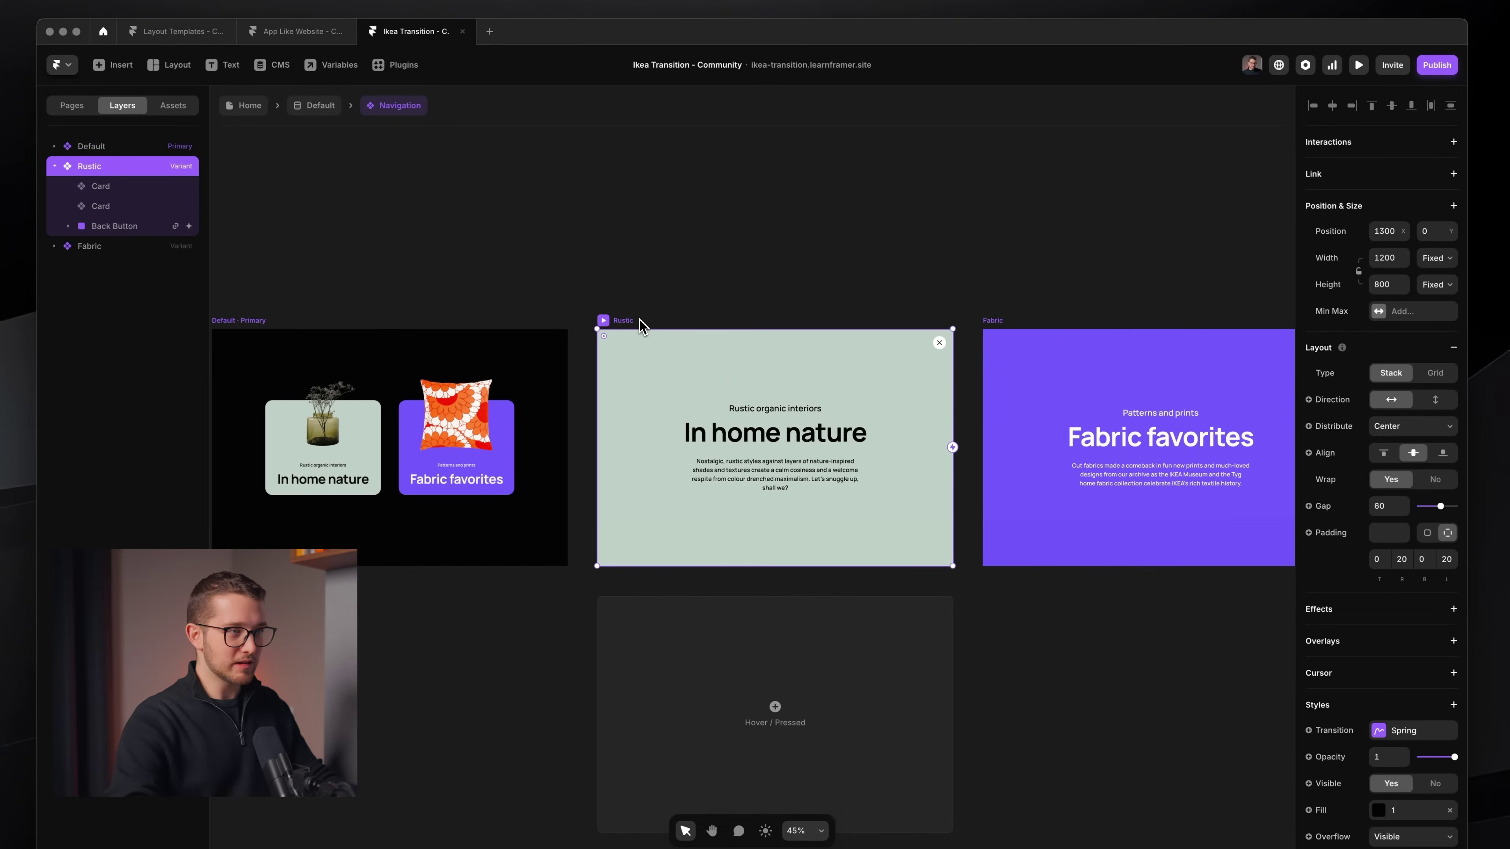
scroll(646, 301, "right", 2)
scroll(649, 300, "up", 3)
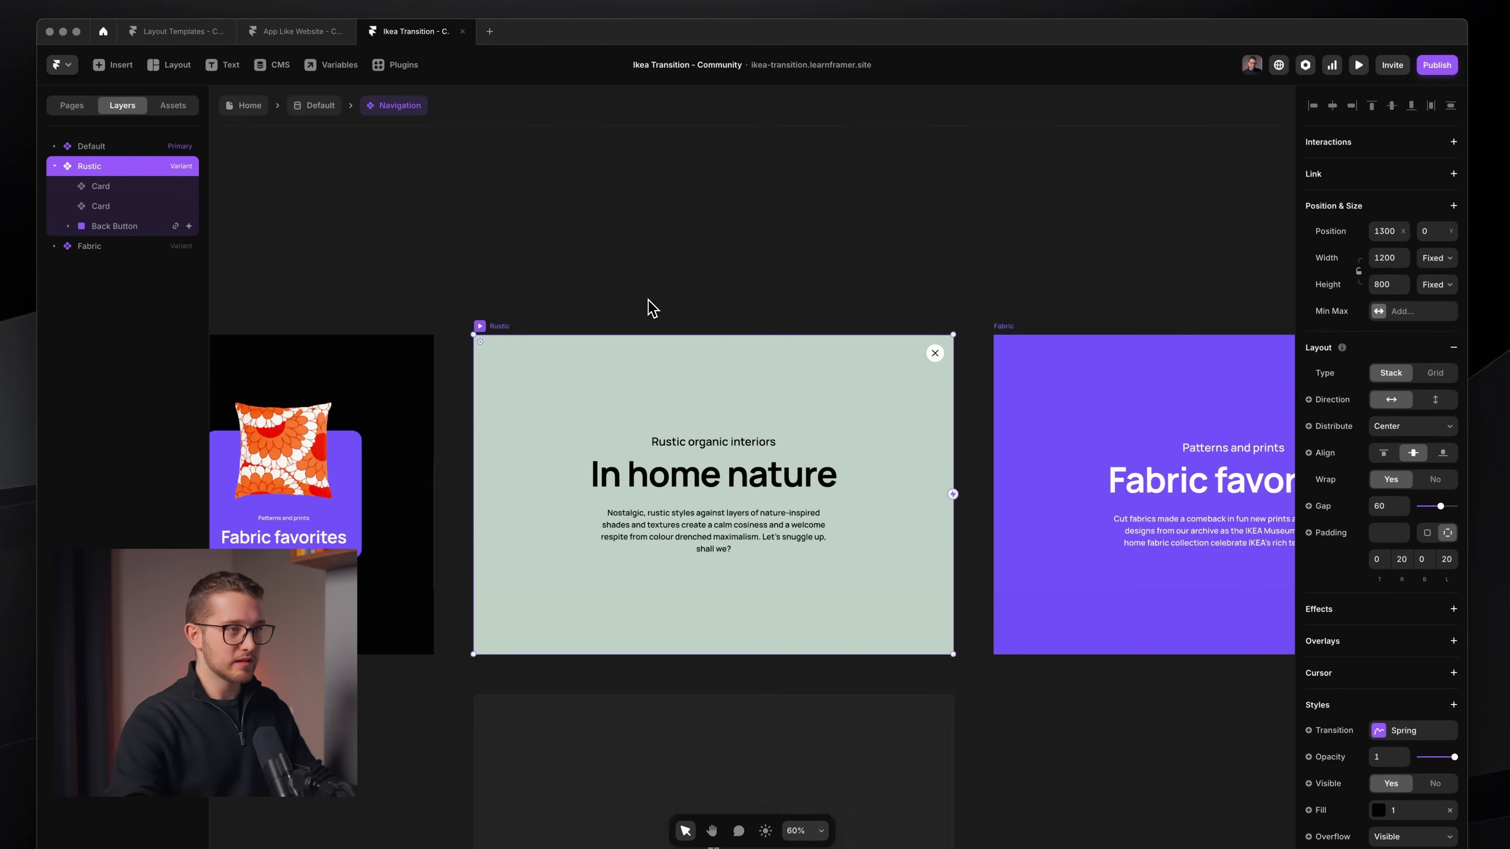
scroll(651, 300, "right", 7)
left_click(667, 329)
scroll(665, 328, "left", 8)
left_click(580, 336)
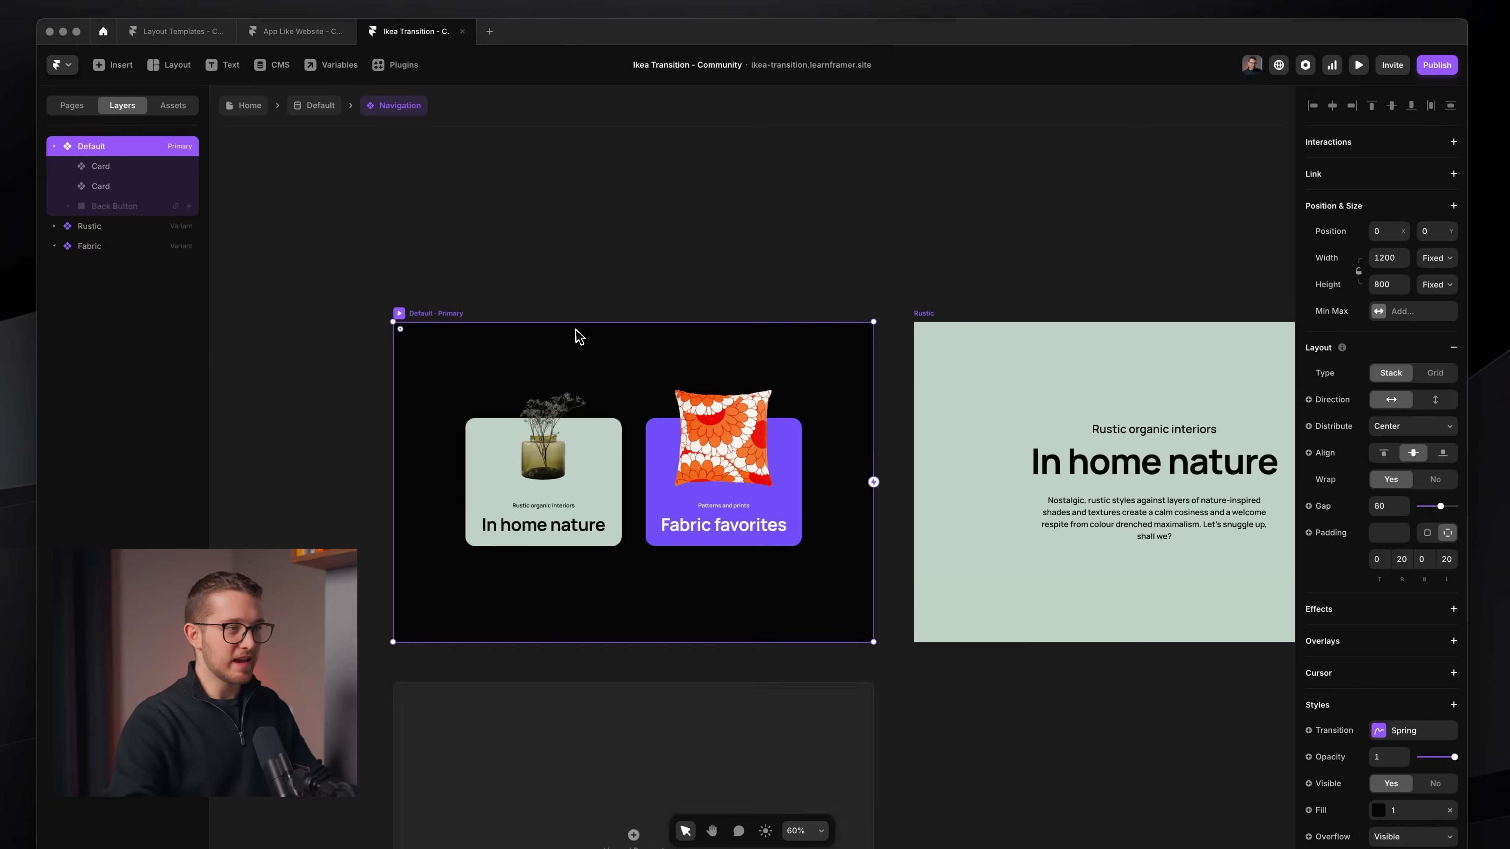
scroll(826, 351, "right", 8)
left_click(816, 418)
left_click(1076, 414)
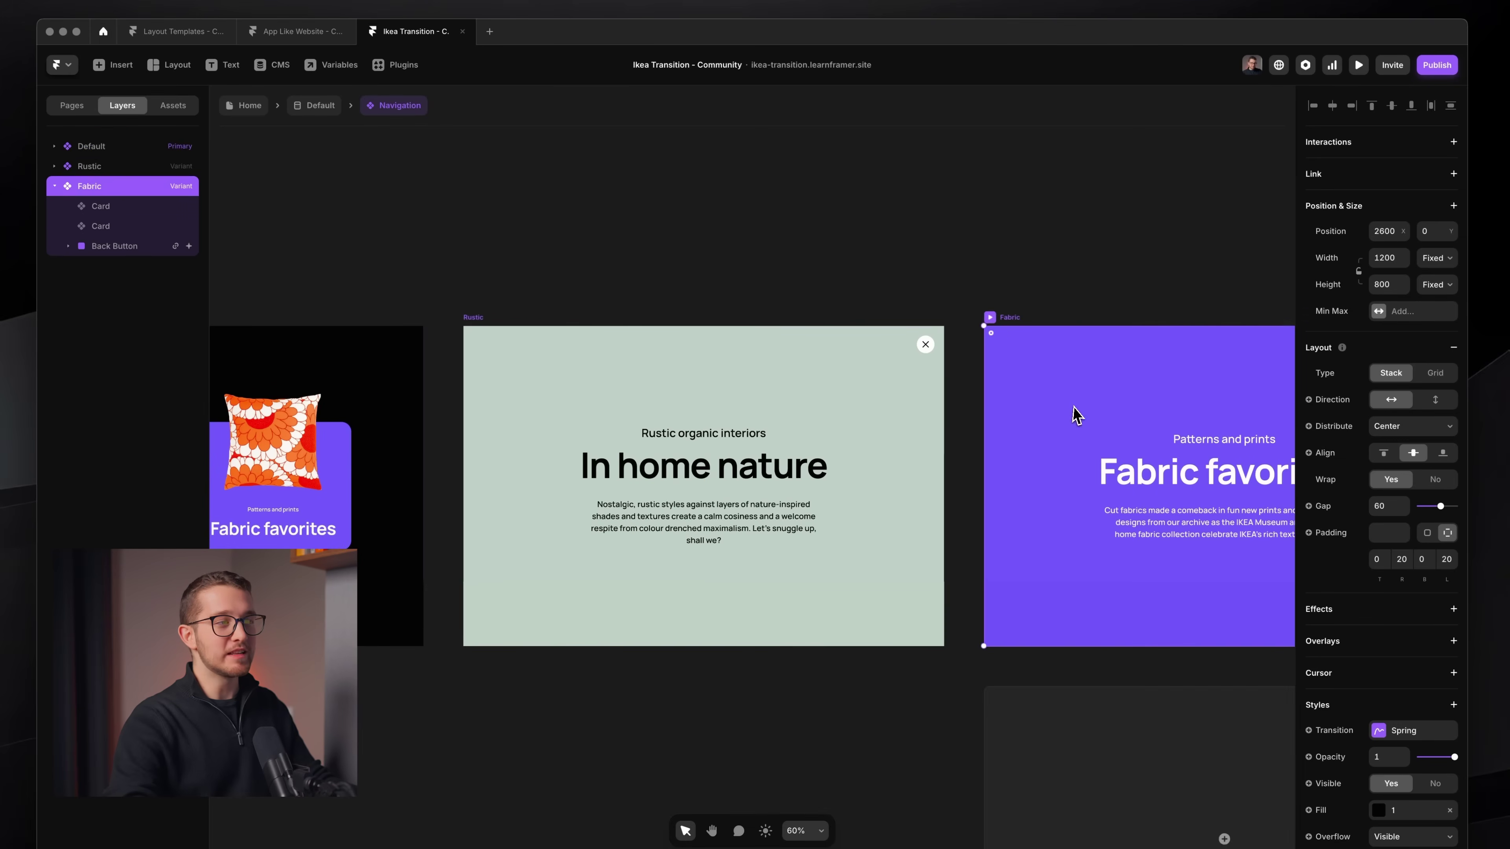
left_click(788, 469)
scroll(787, 470, "left", 1)
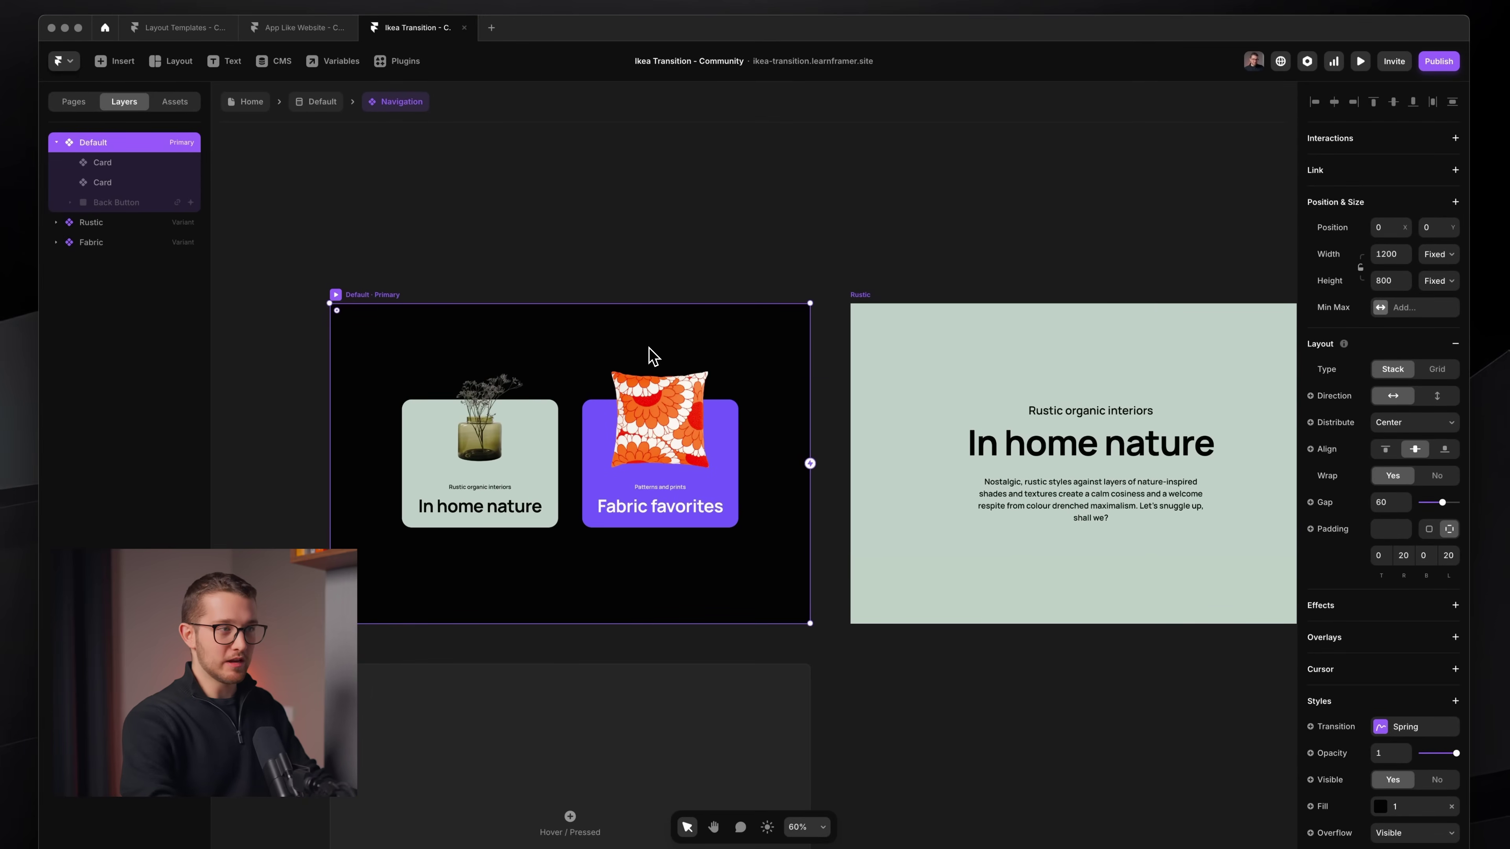
Connect the Default variant to Rustic with an Appear interaction and a delay of 1, and preview it before leaving the component
left_click_drag(810, 463, 967, 449)
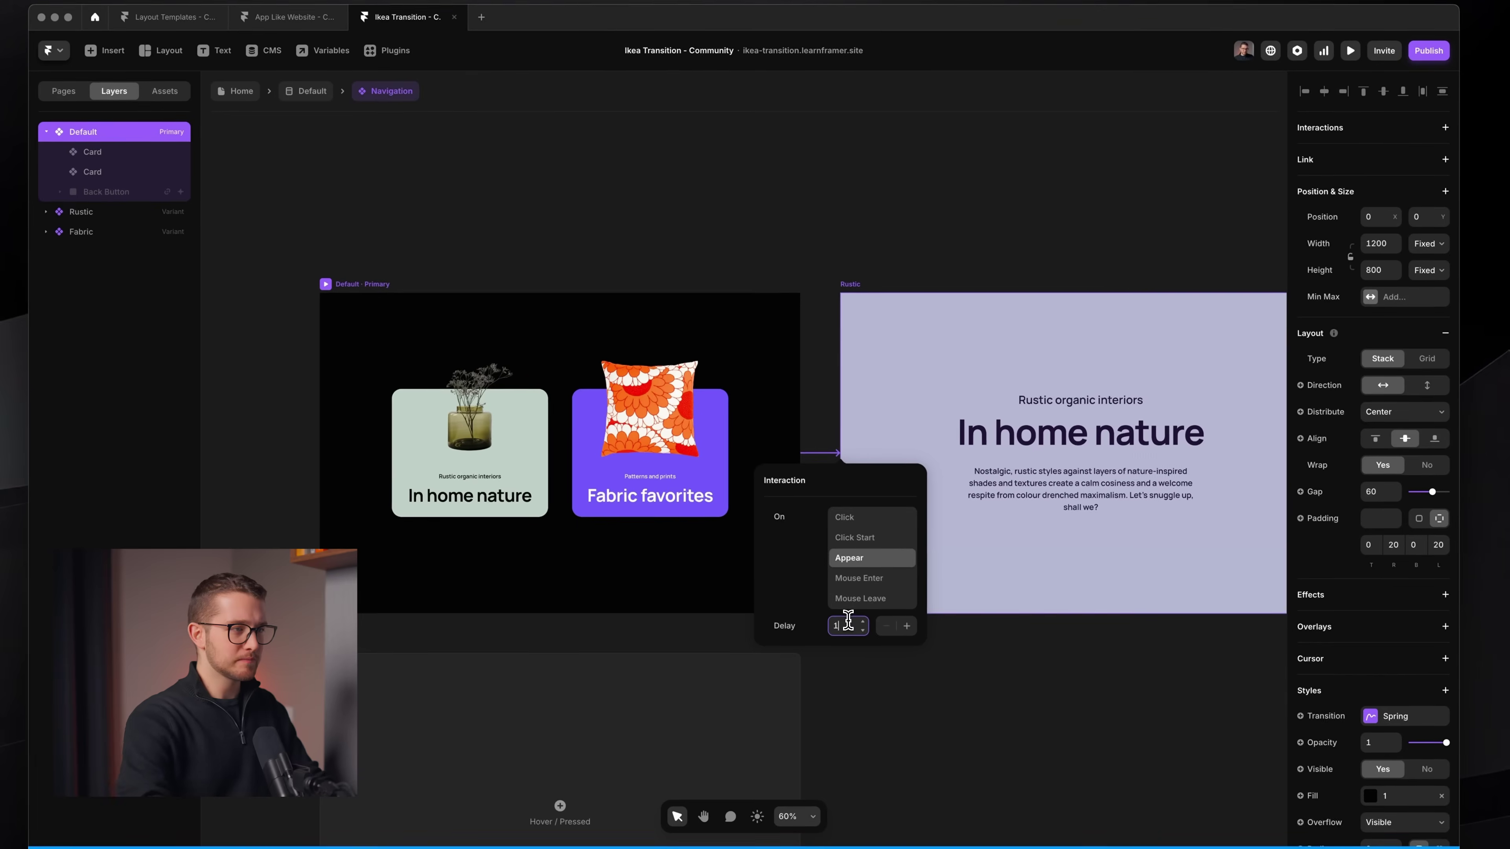
left_click(861, 569)
key("super+p")
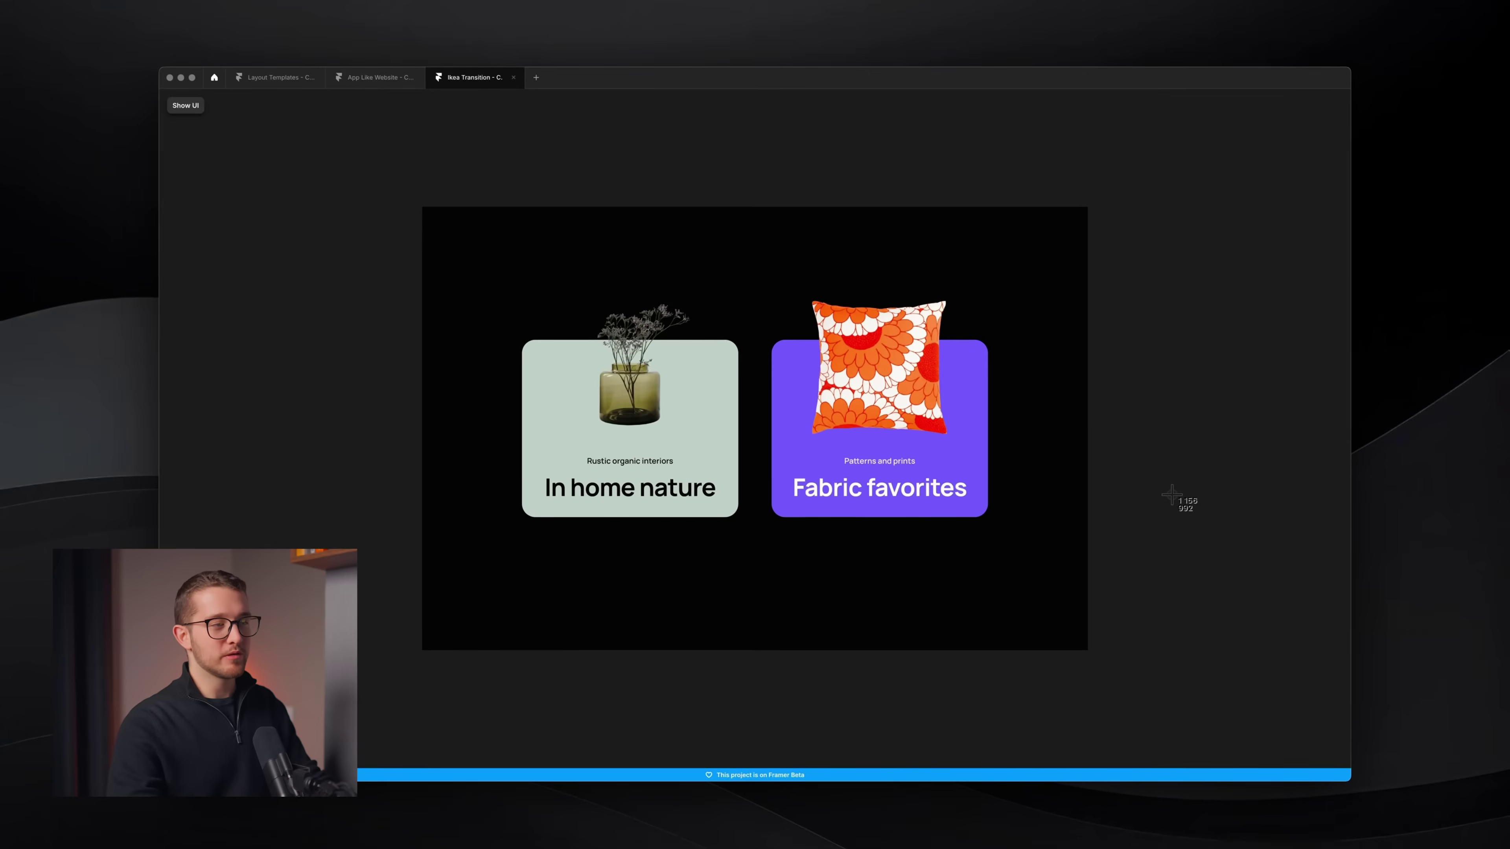
key("Escape")
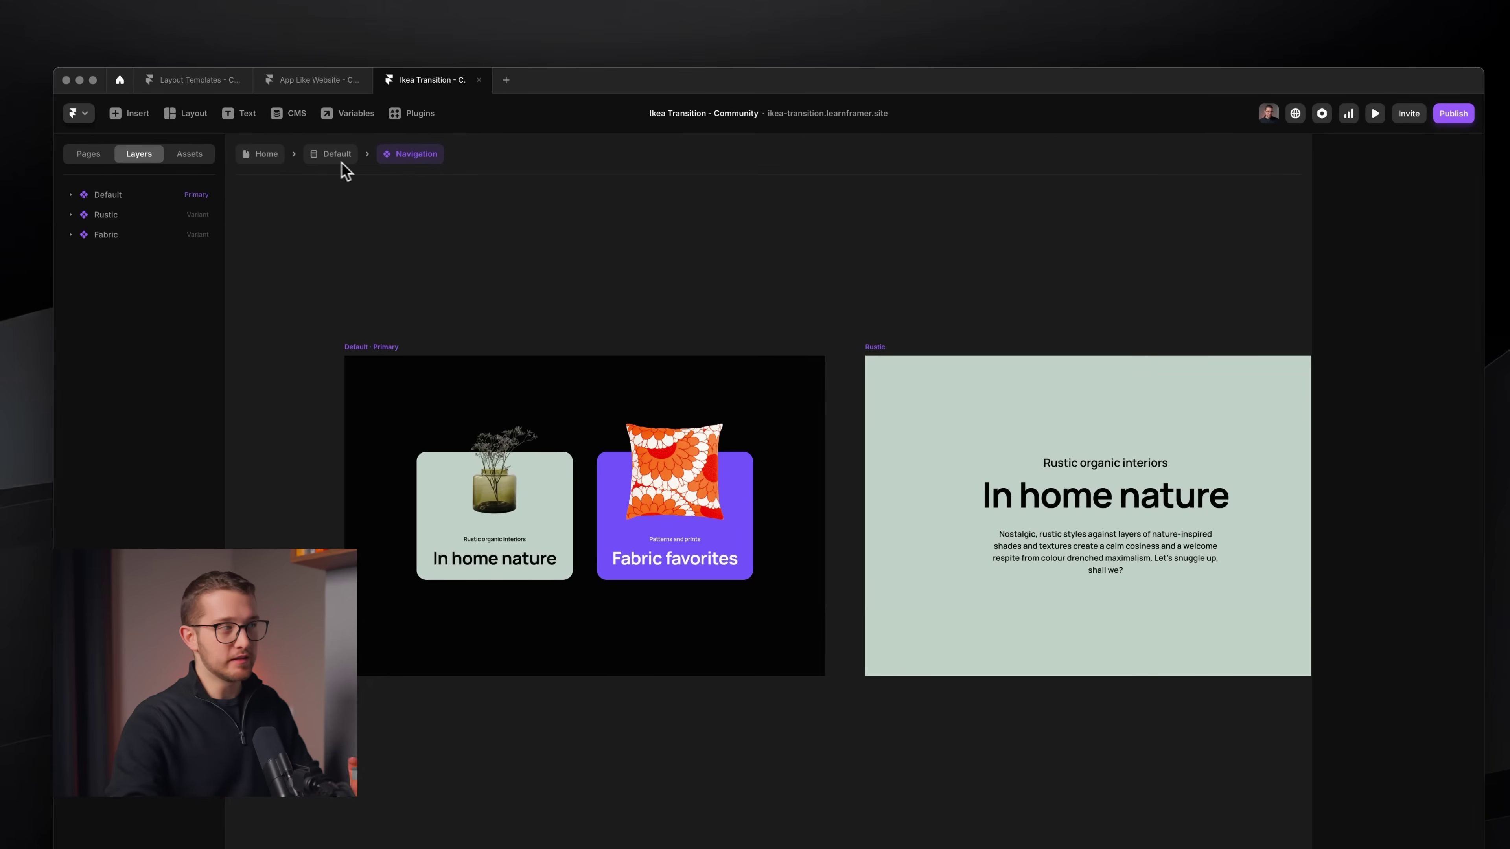
left_click(328, 162)
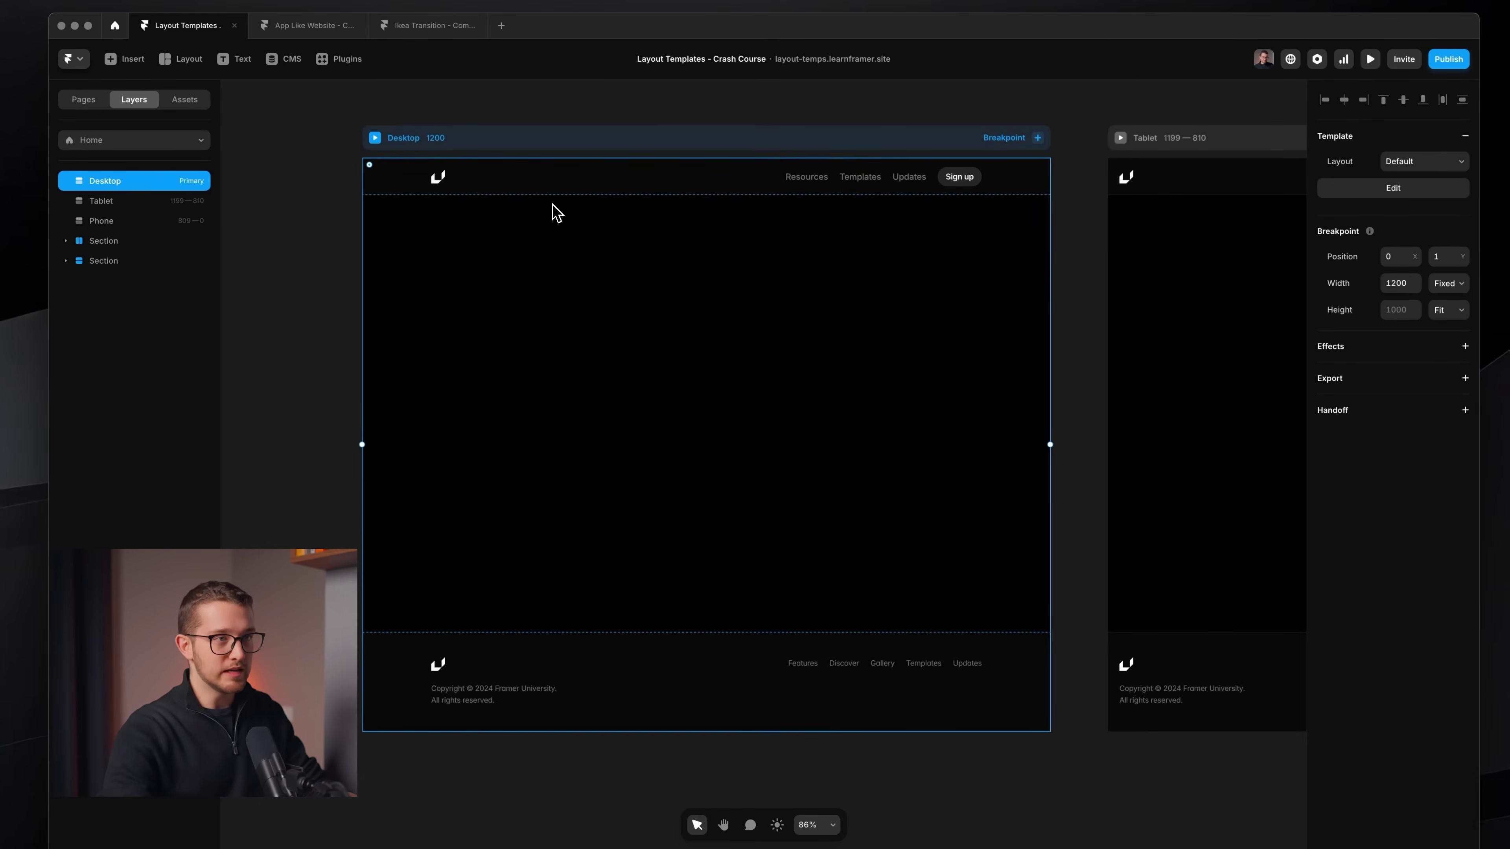
Open the Default template of the Layout Templates project and examine its Navigation Dropdown, Footer, and the Desktop breakpoint's gap and fill
double_click(709, 223)
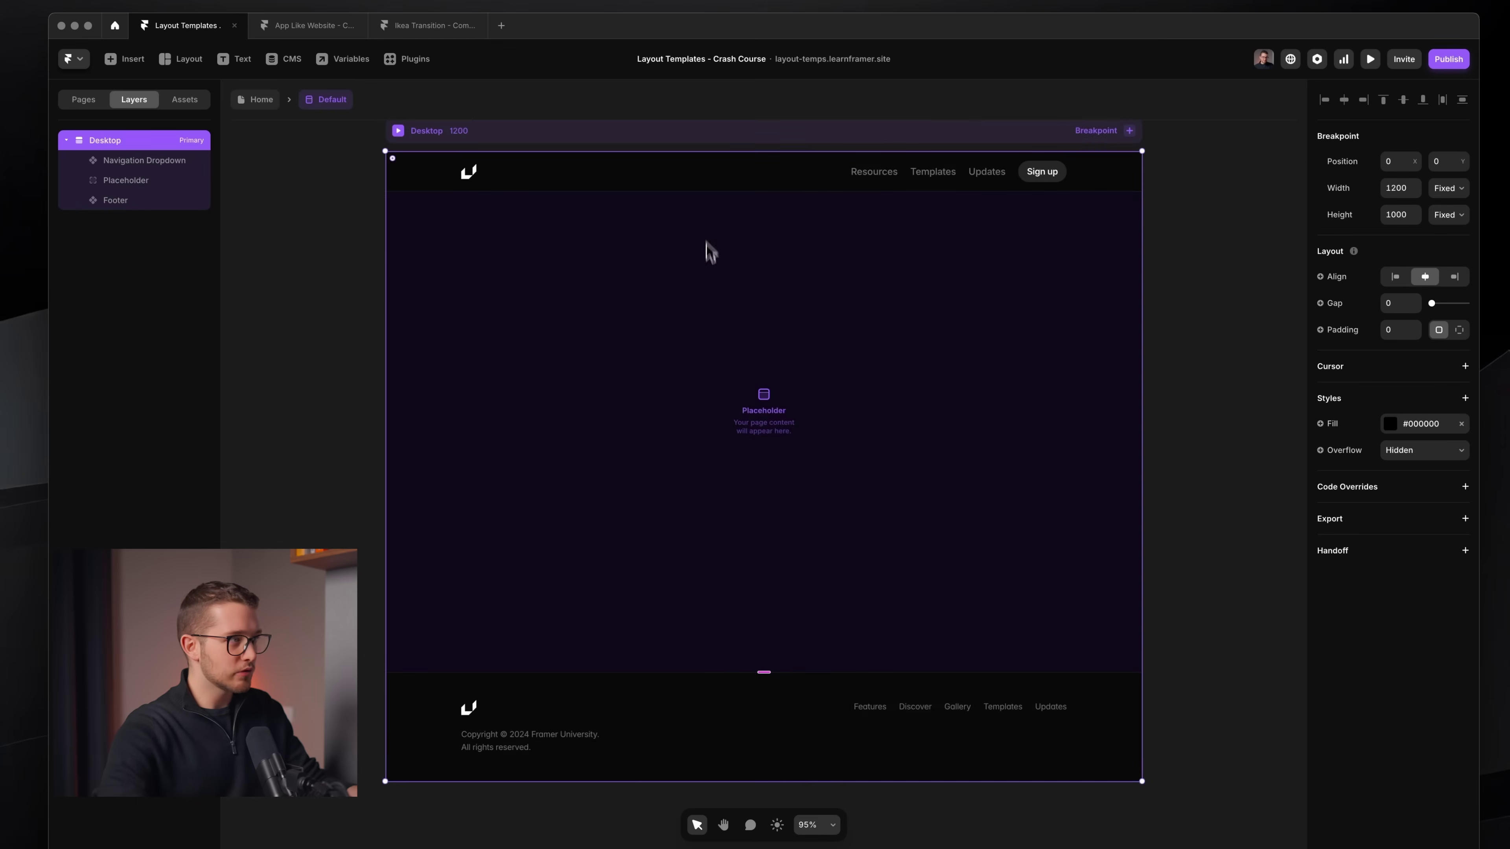
left_click(708, 182)
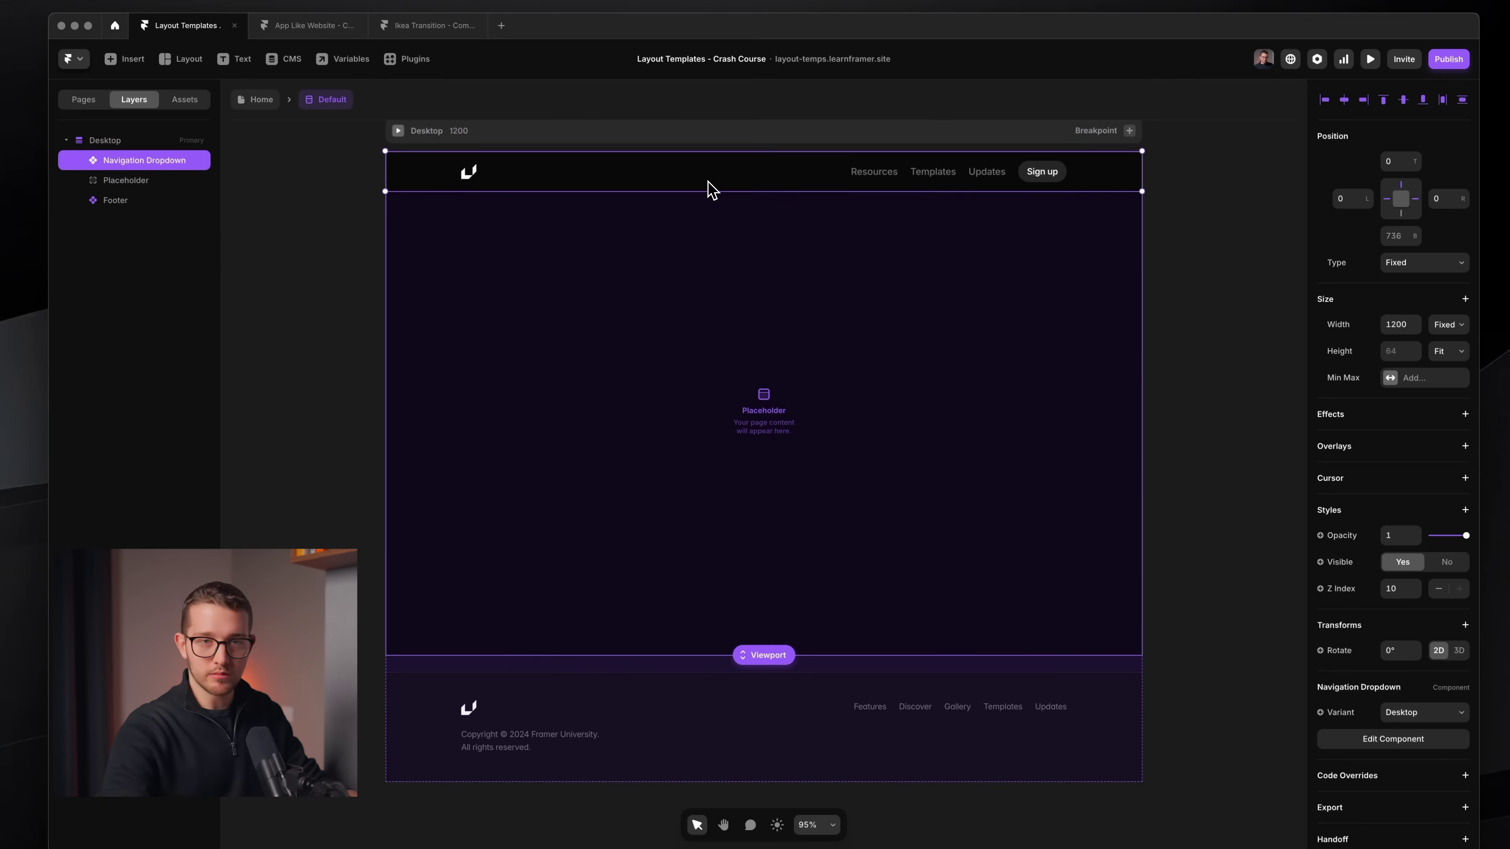
left_click(522, 751)
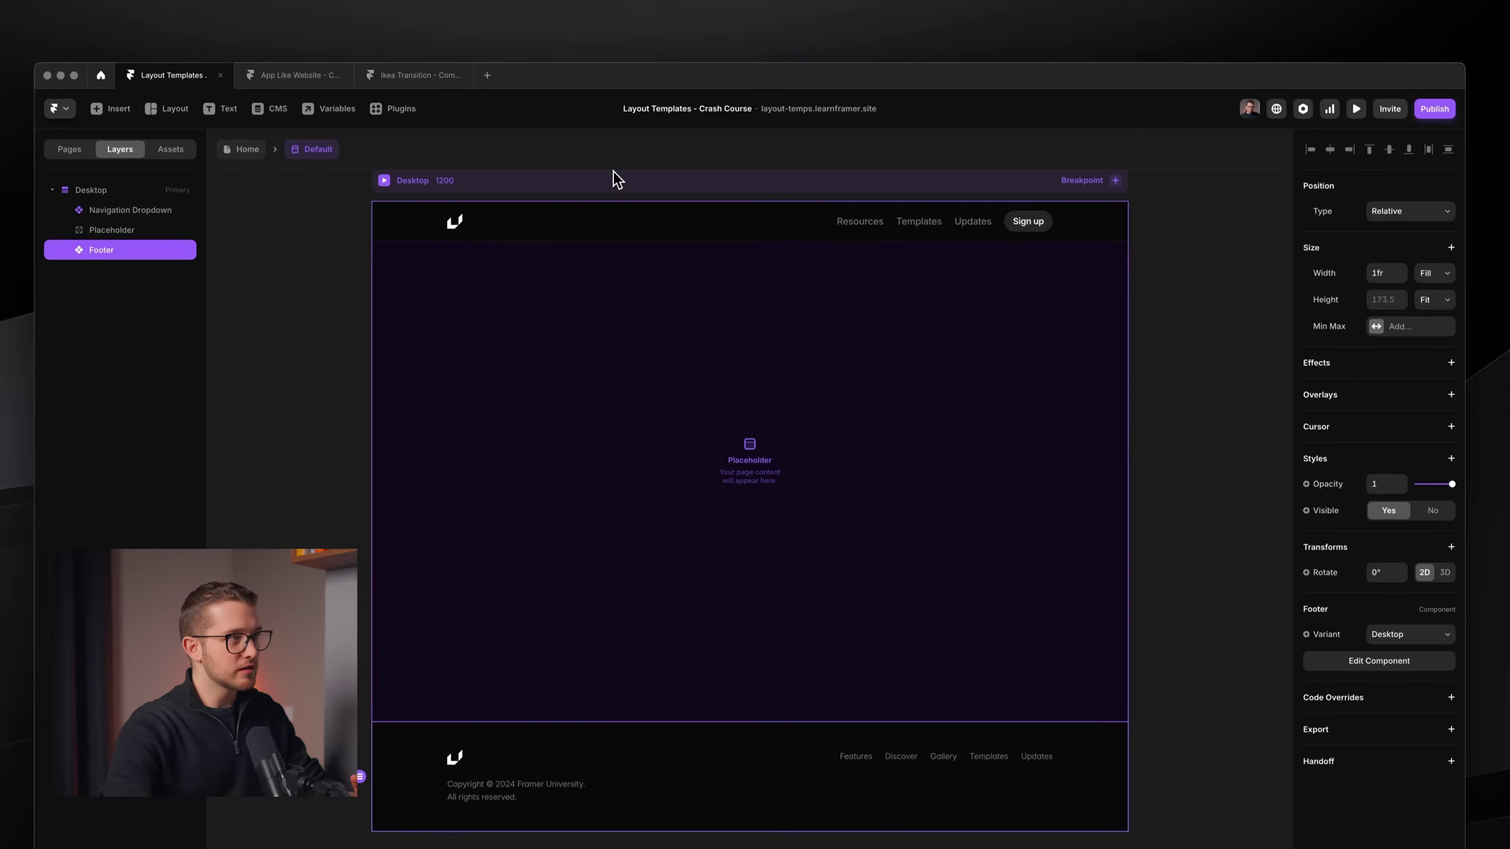
left_click(636, 76)
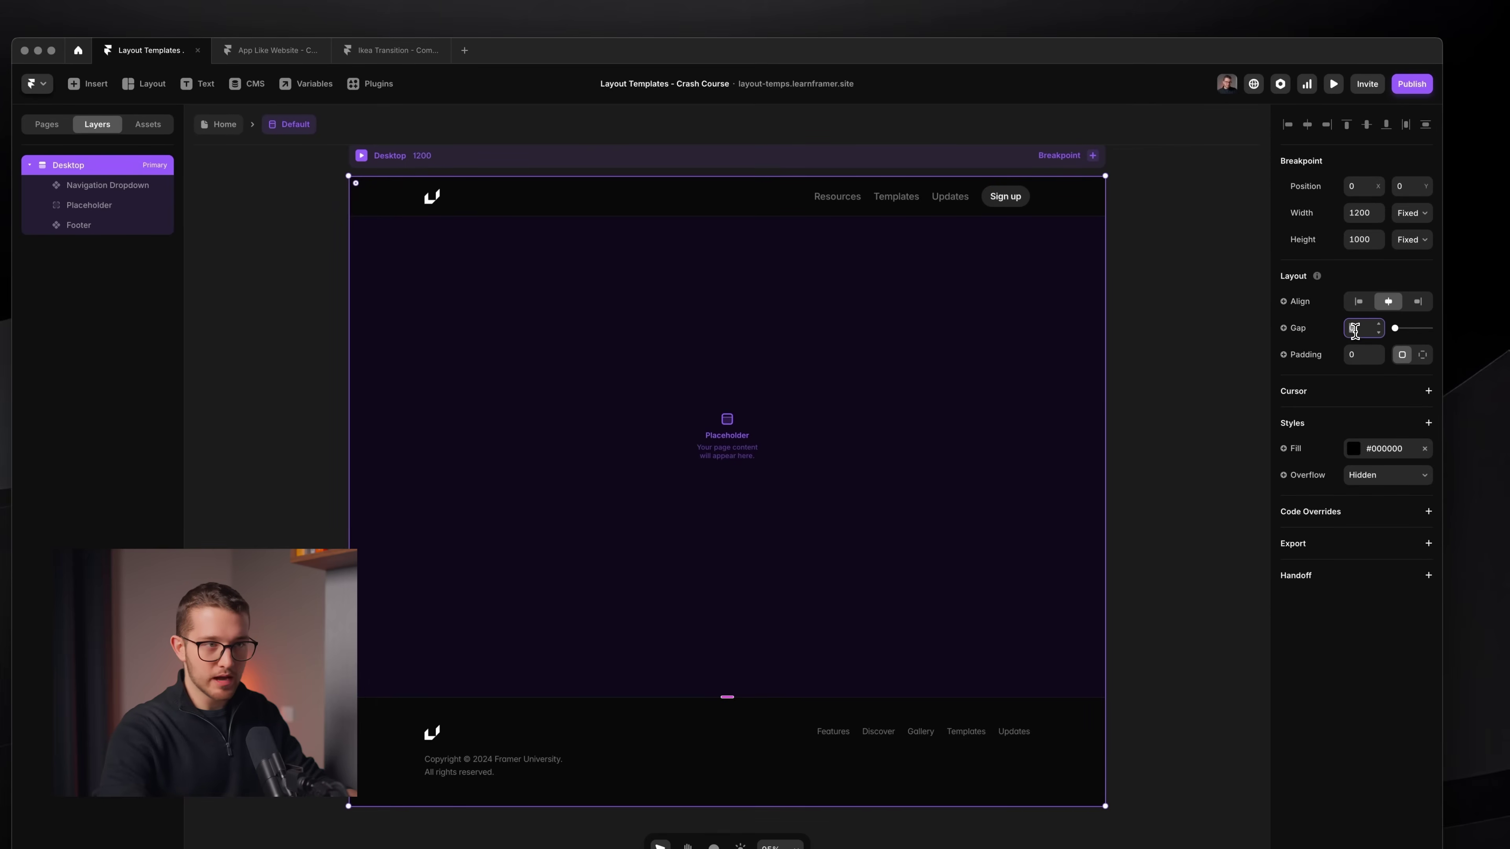
left_click(1373, 452)
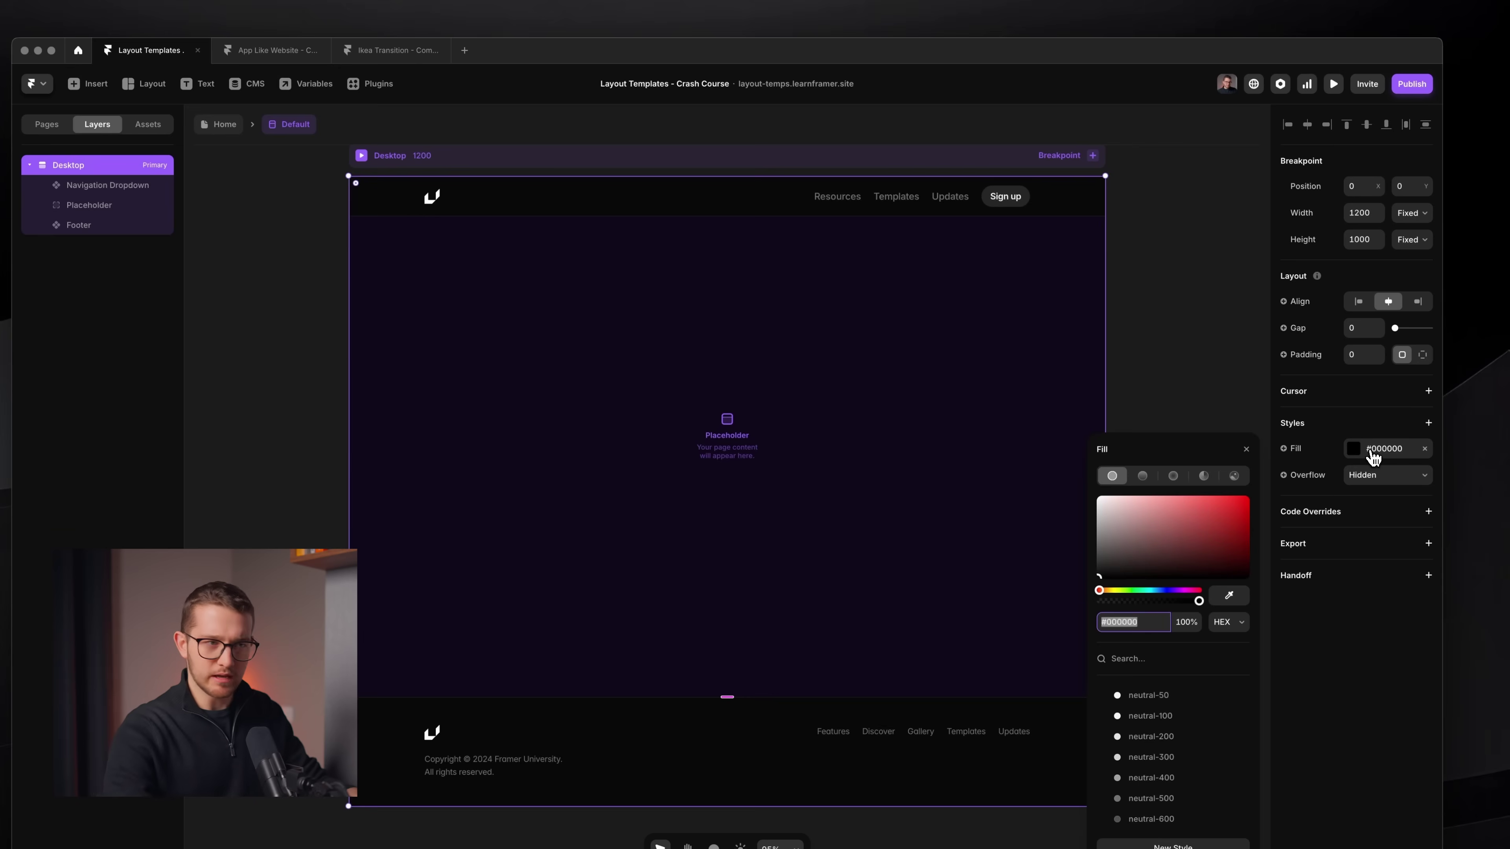
left_click(1245, 450)
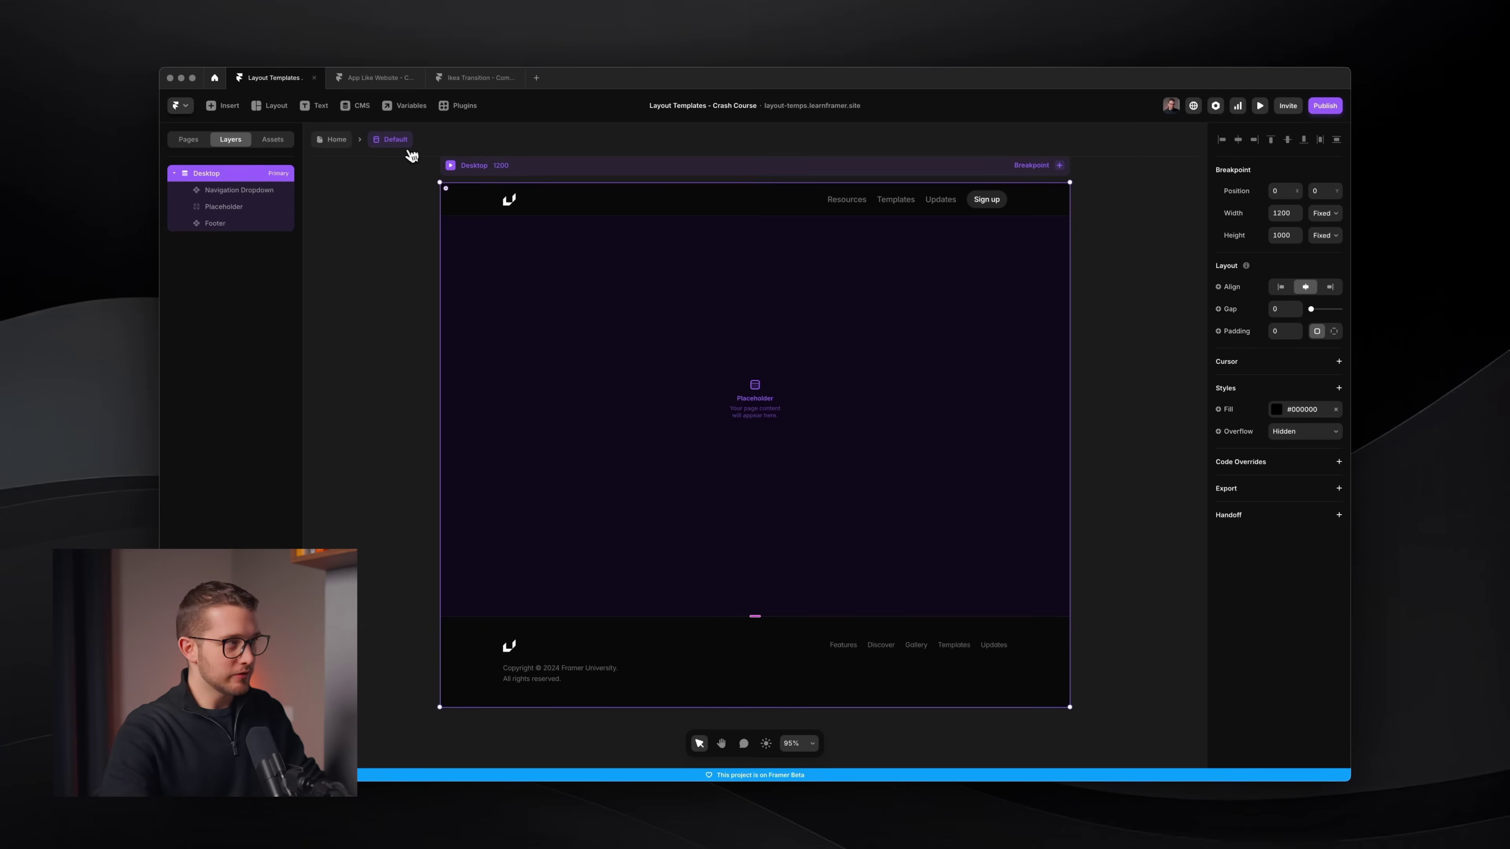
Return to the Home page, draw a frame of about 1075 by 656 in the Desktop breakpoint, and rename it Main
left_click(336, 141)
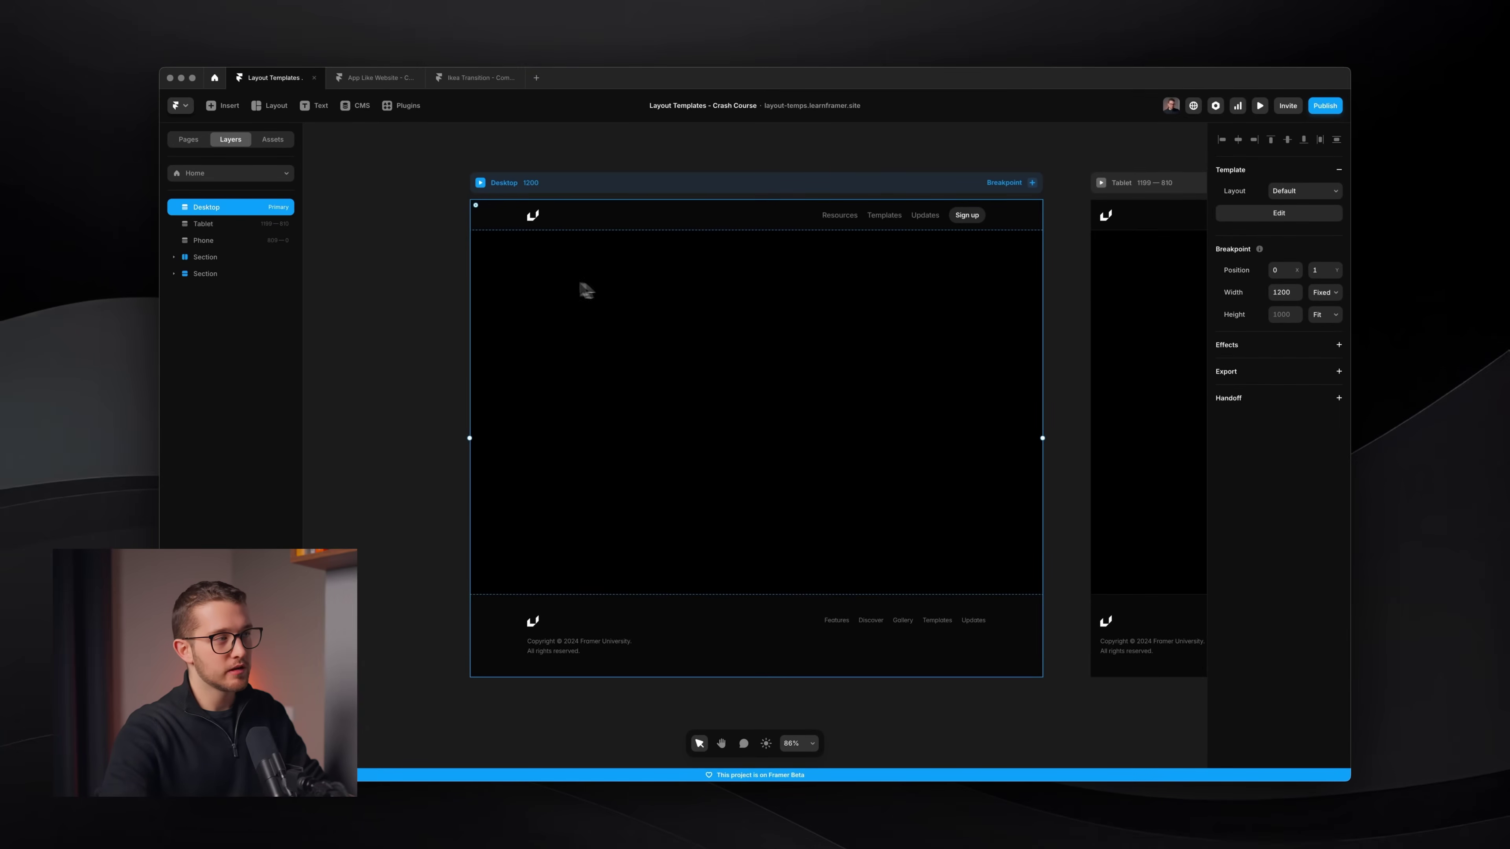
key("f")
mouse_move(496, 252)
left_mouse_down()
mouse_move(1032, 596)
mouse_move(1062, 601)
left_mouse_up()
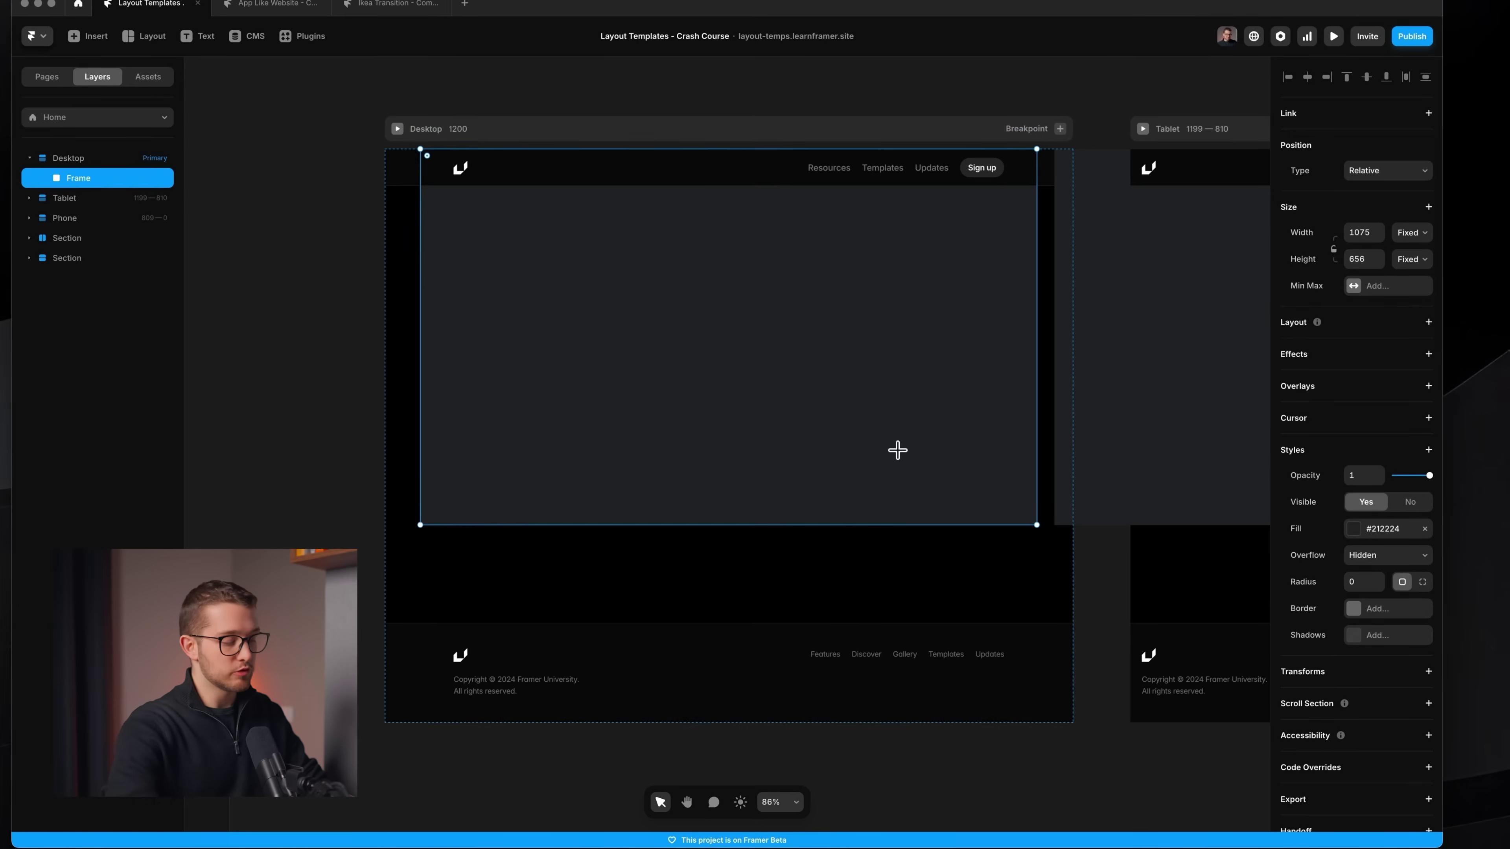
key("super+r")
key("Return")
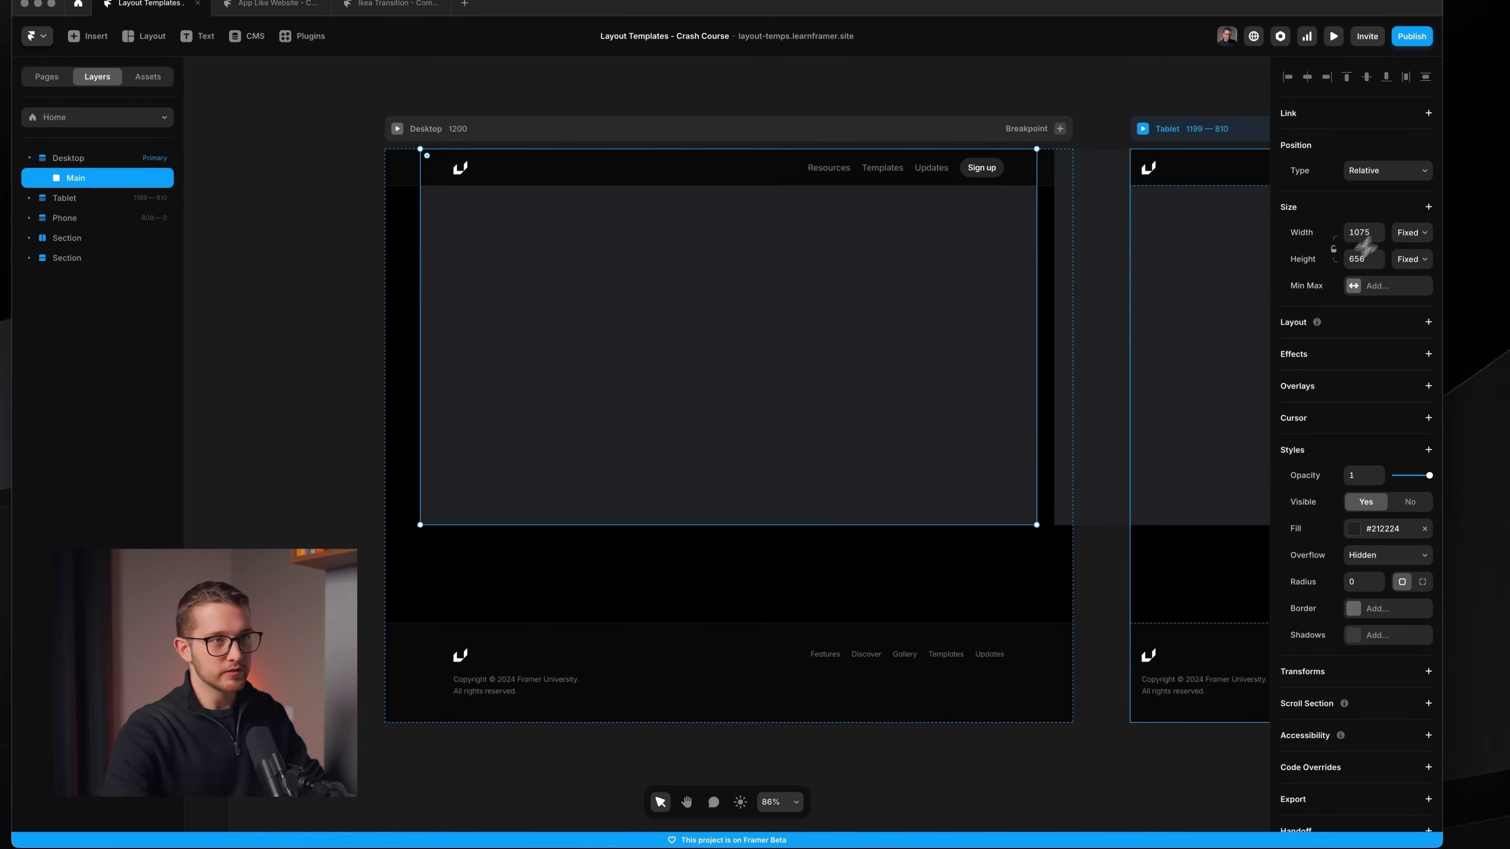
Set the Main frame's width to Fill and its height to 1000, and remove its fill
left_click(1412, 263)
left_click(1366, 258)
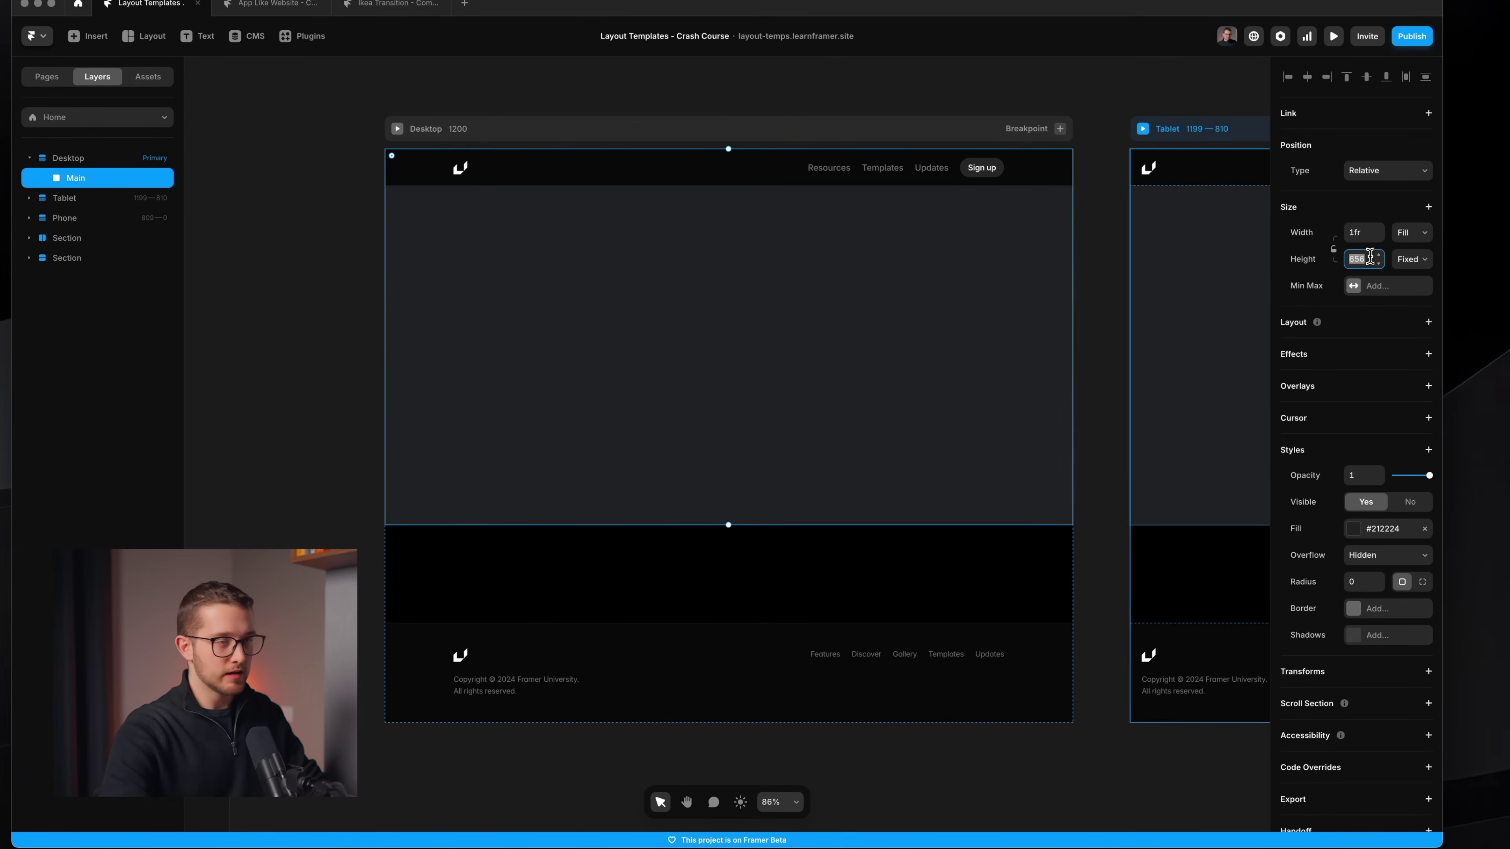
type("1000")
key("Return")
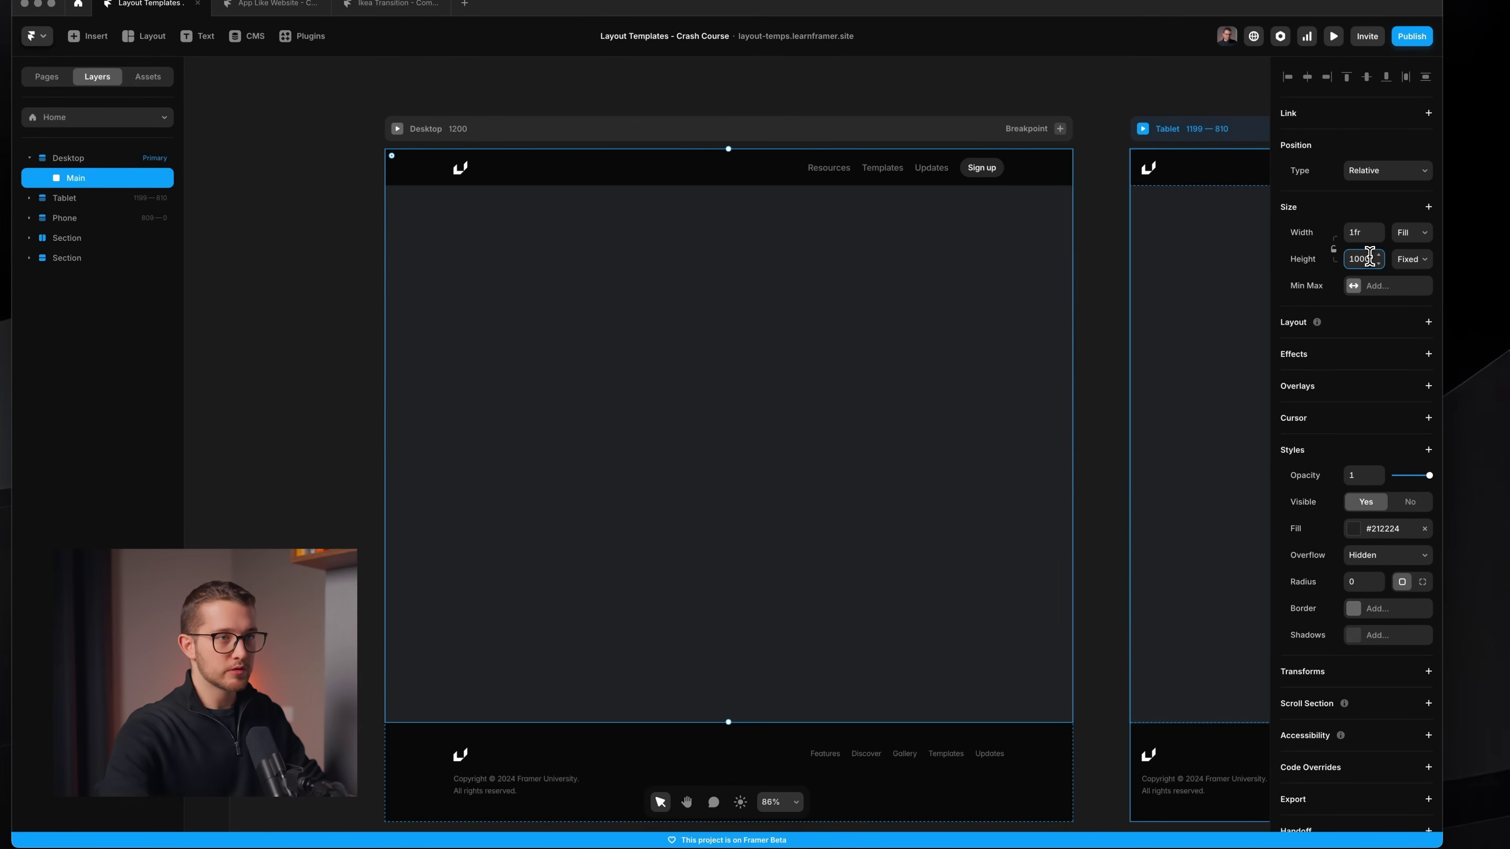
left_click(1424, 529)
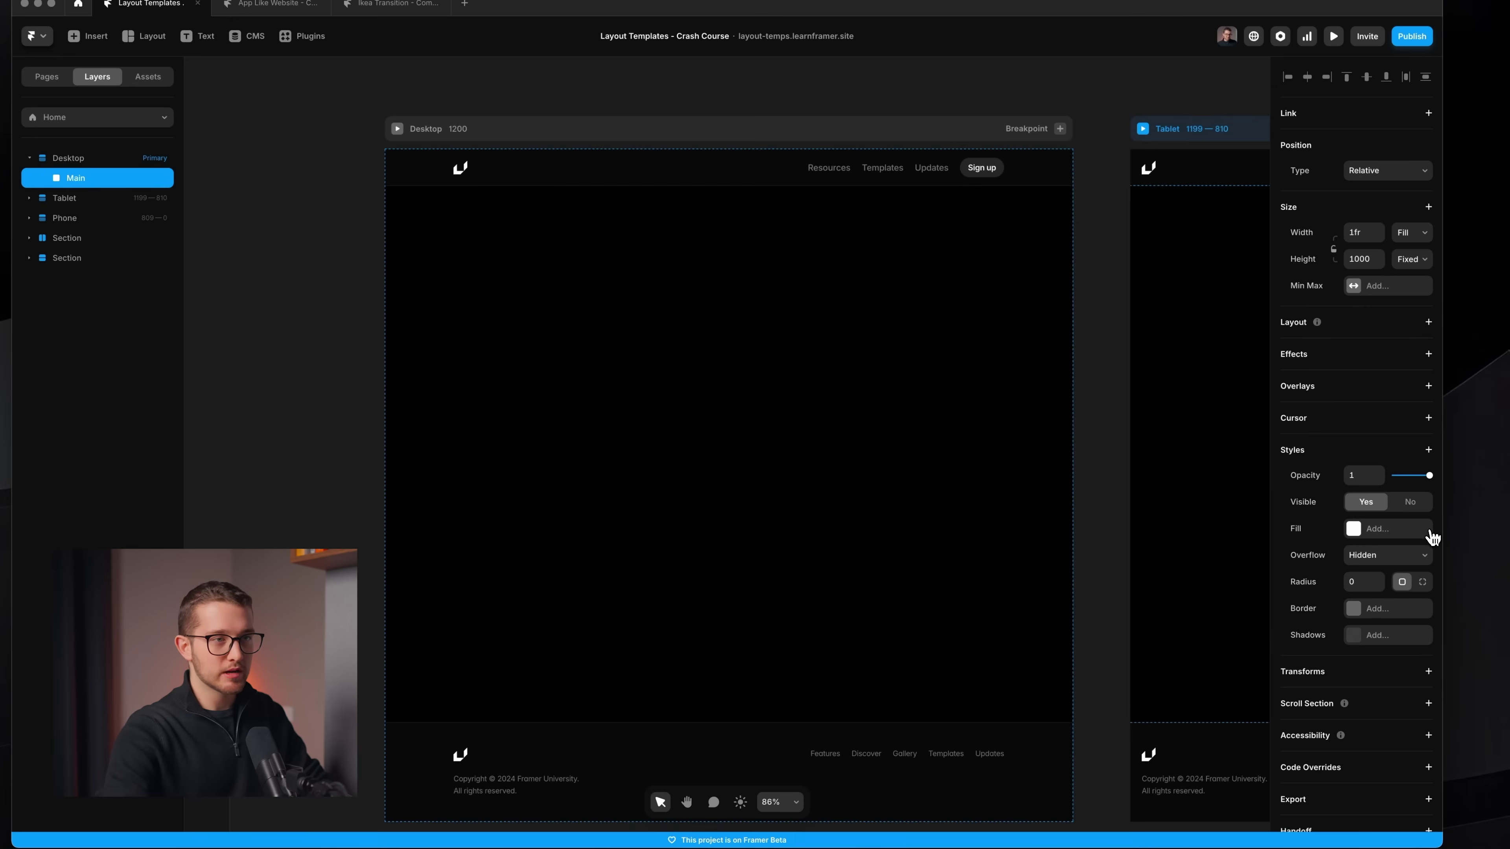
Give Main a vertical stack layout distributed from Start with a gap of 0
left_click(1397, 322)
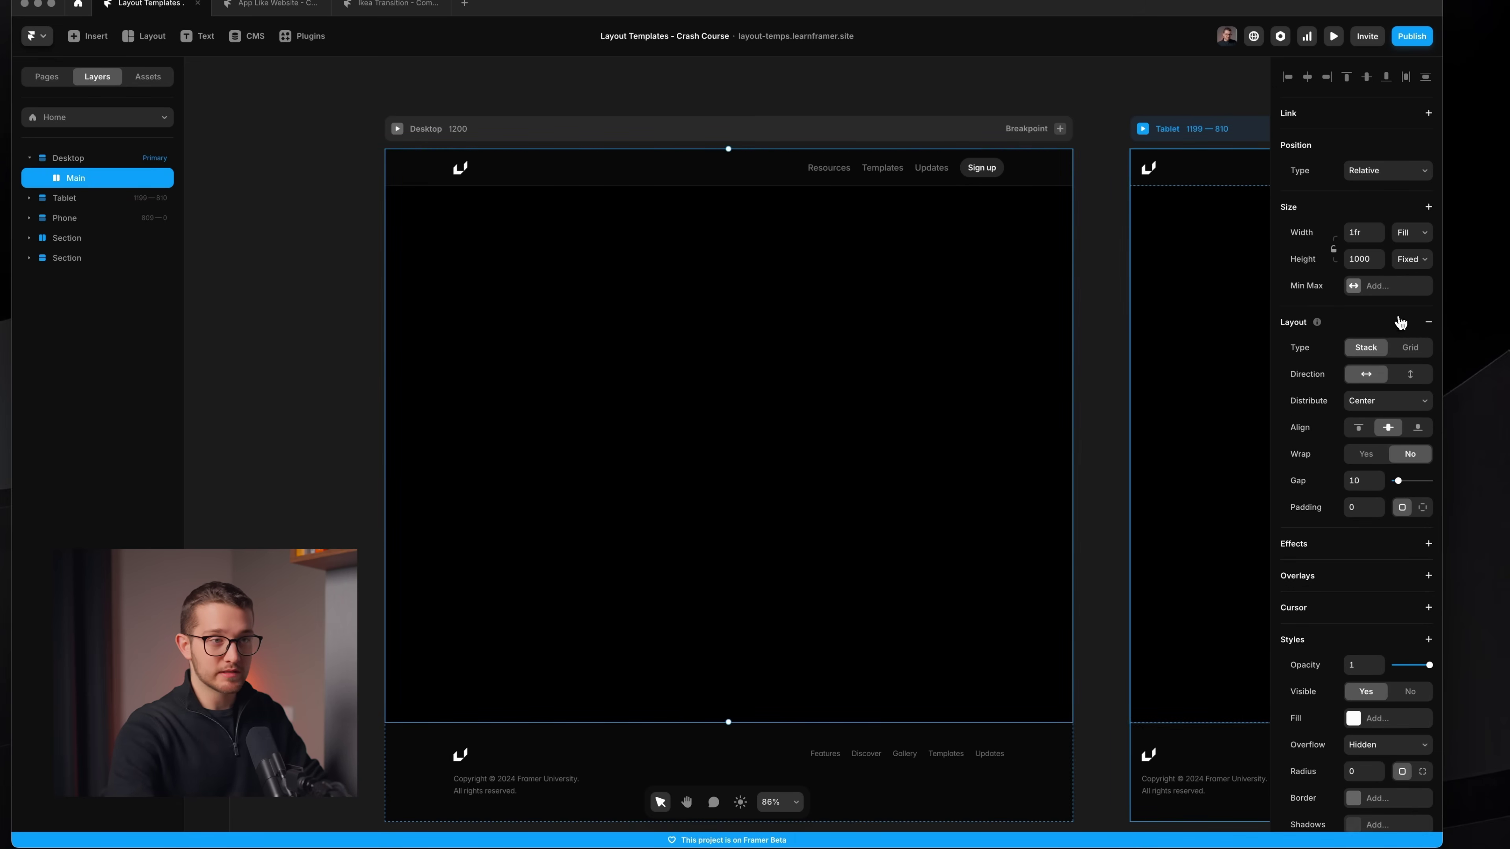
scroll(1394, 347, "down", 2)
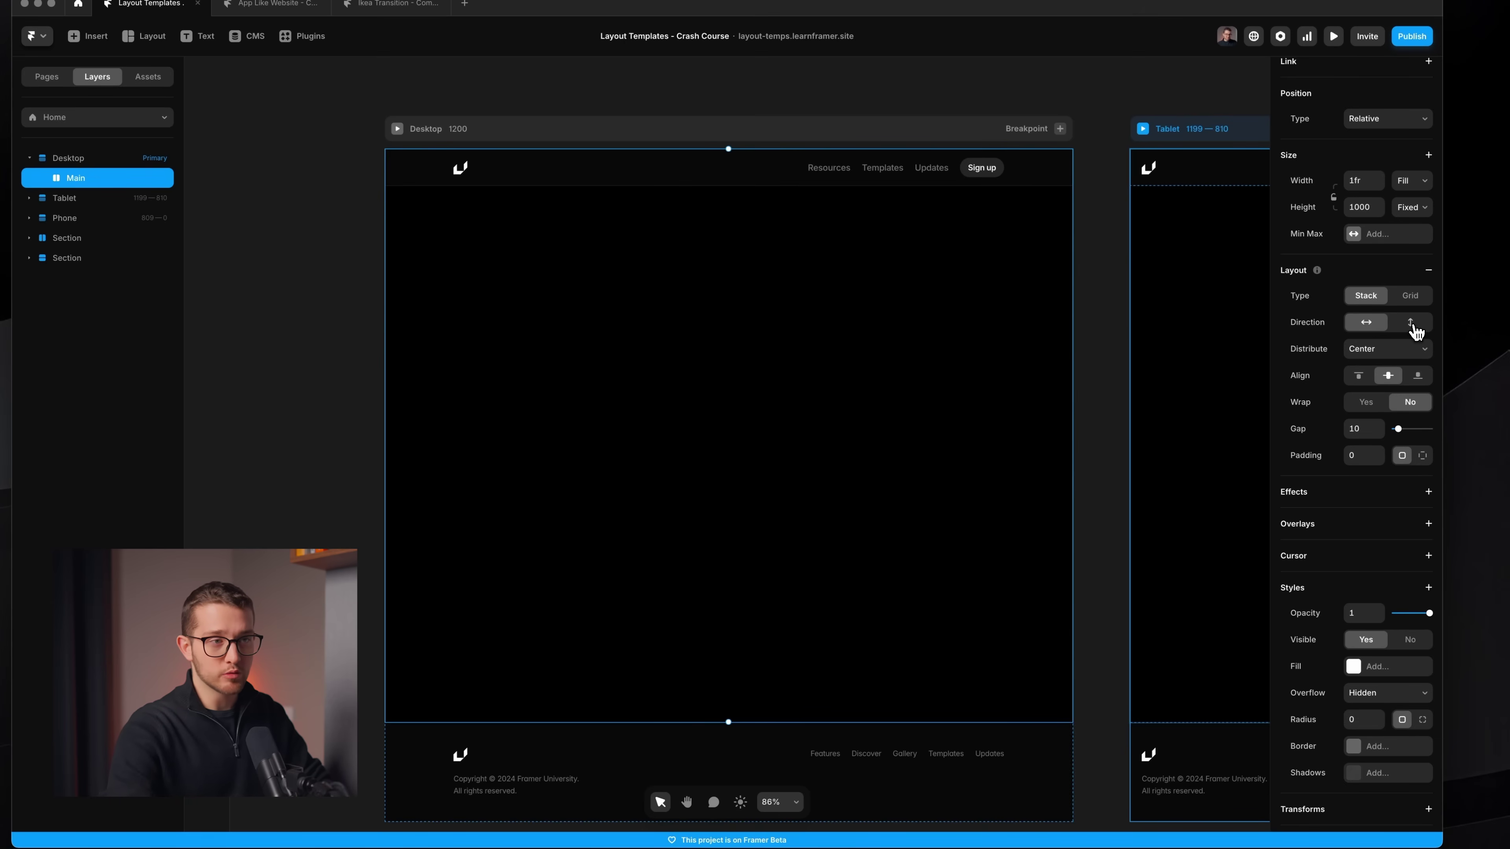
left_click(1412, 324)
left_click(1395, 352)
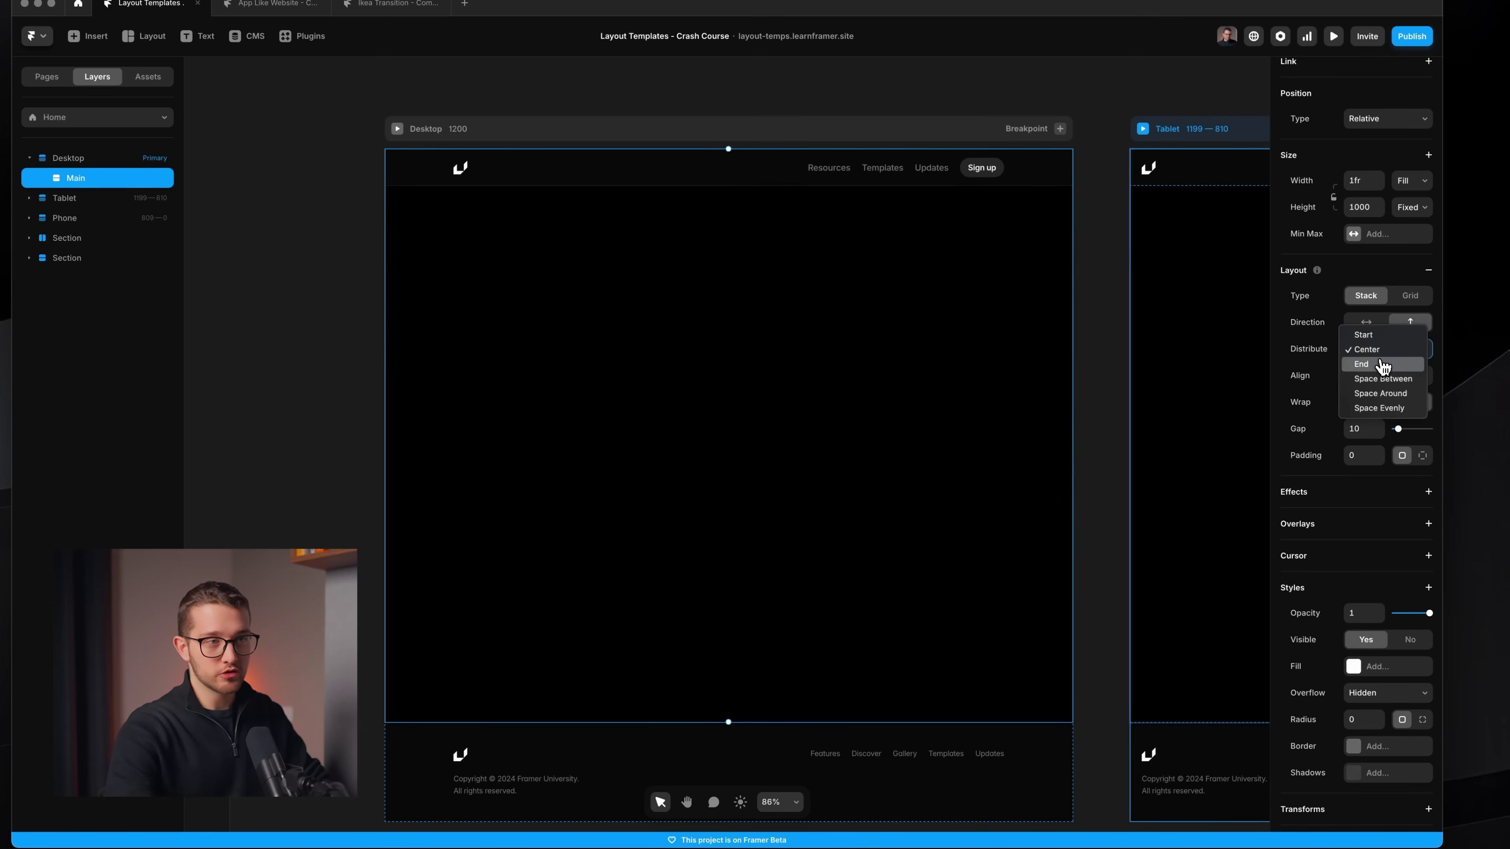
left_click(1380, 336)
left_click(1357, 427)
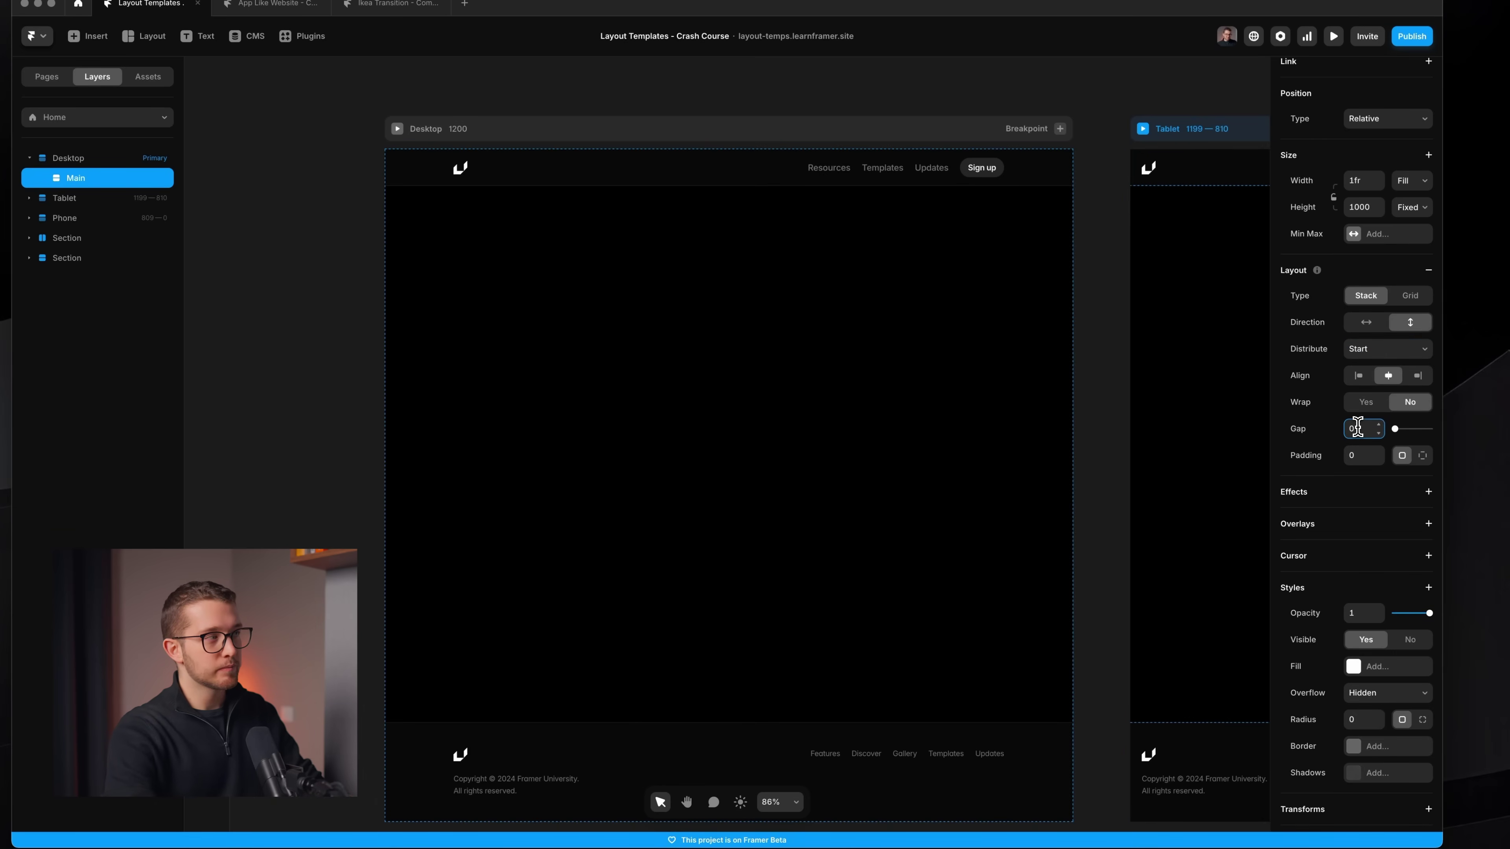
Set the accessibility tag of the Main stack to main
scroll(1351, 580, "down", 3)
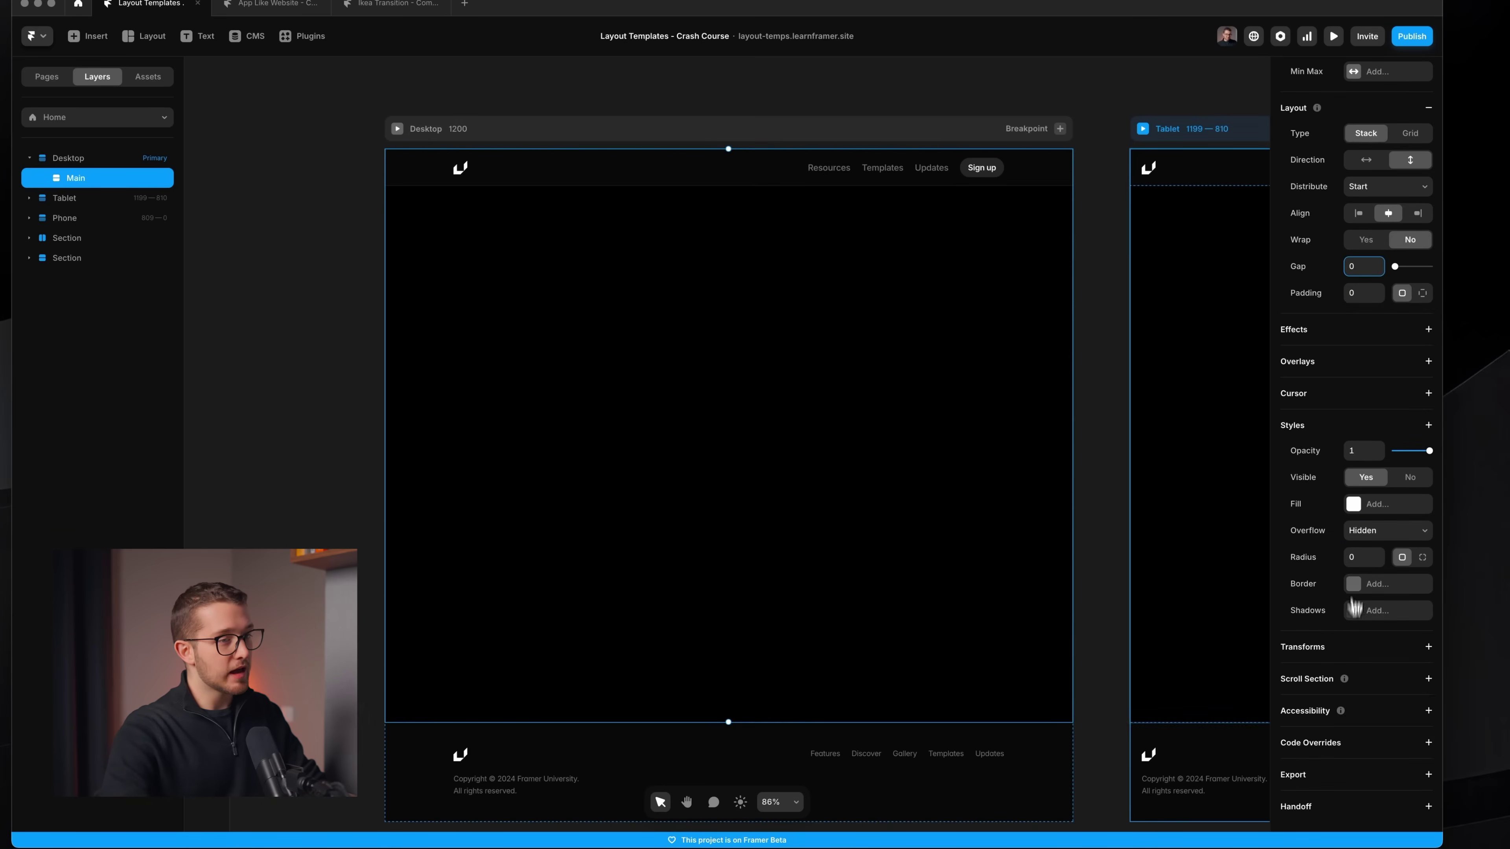
left_click(1370, 711)
left_click(1373, 659)
left_click(1379, 672)
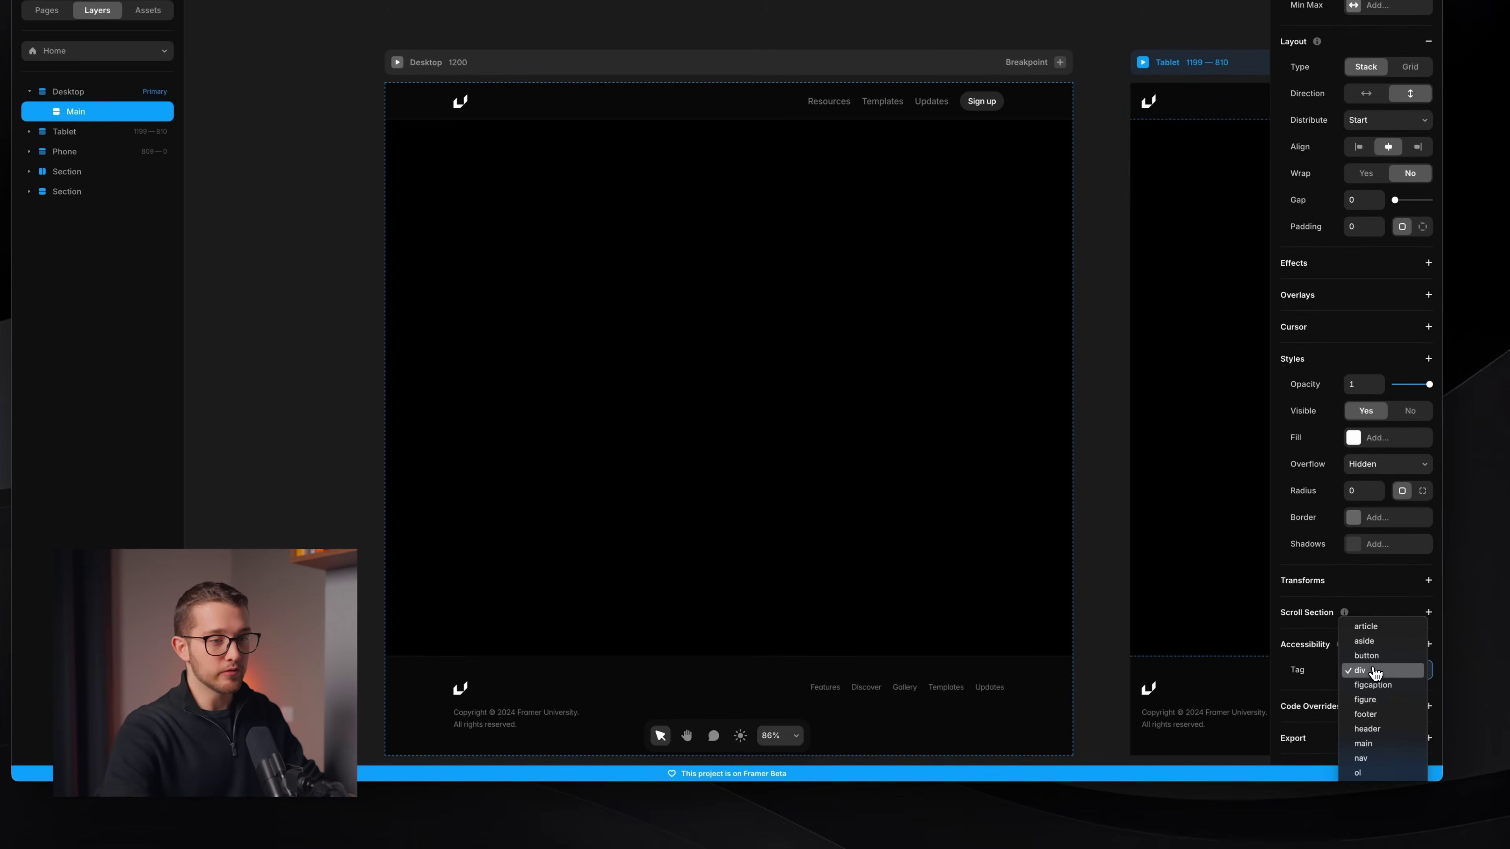
left_click(1367, 745)
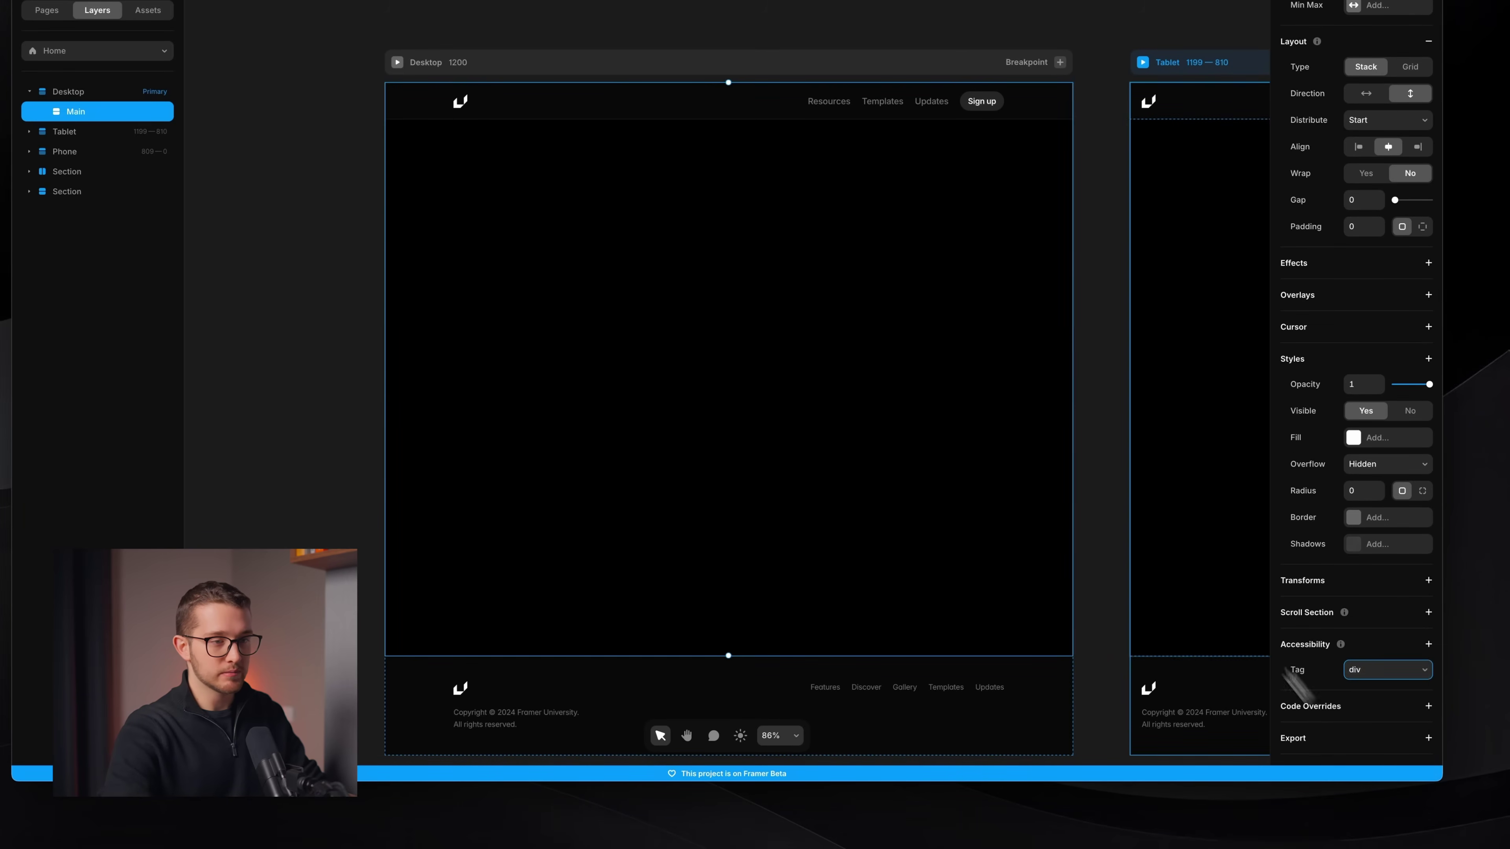
scroll(905, 409, "down", 1)
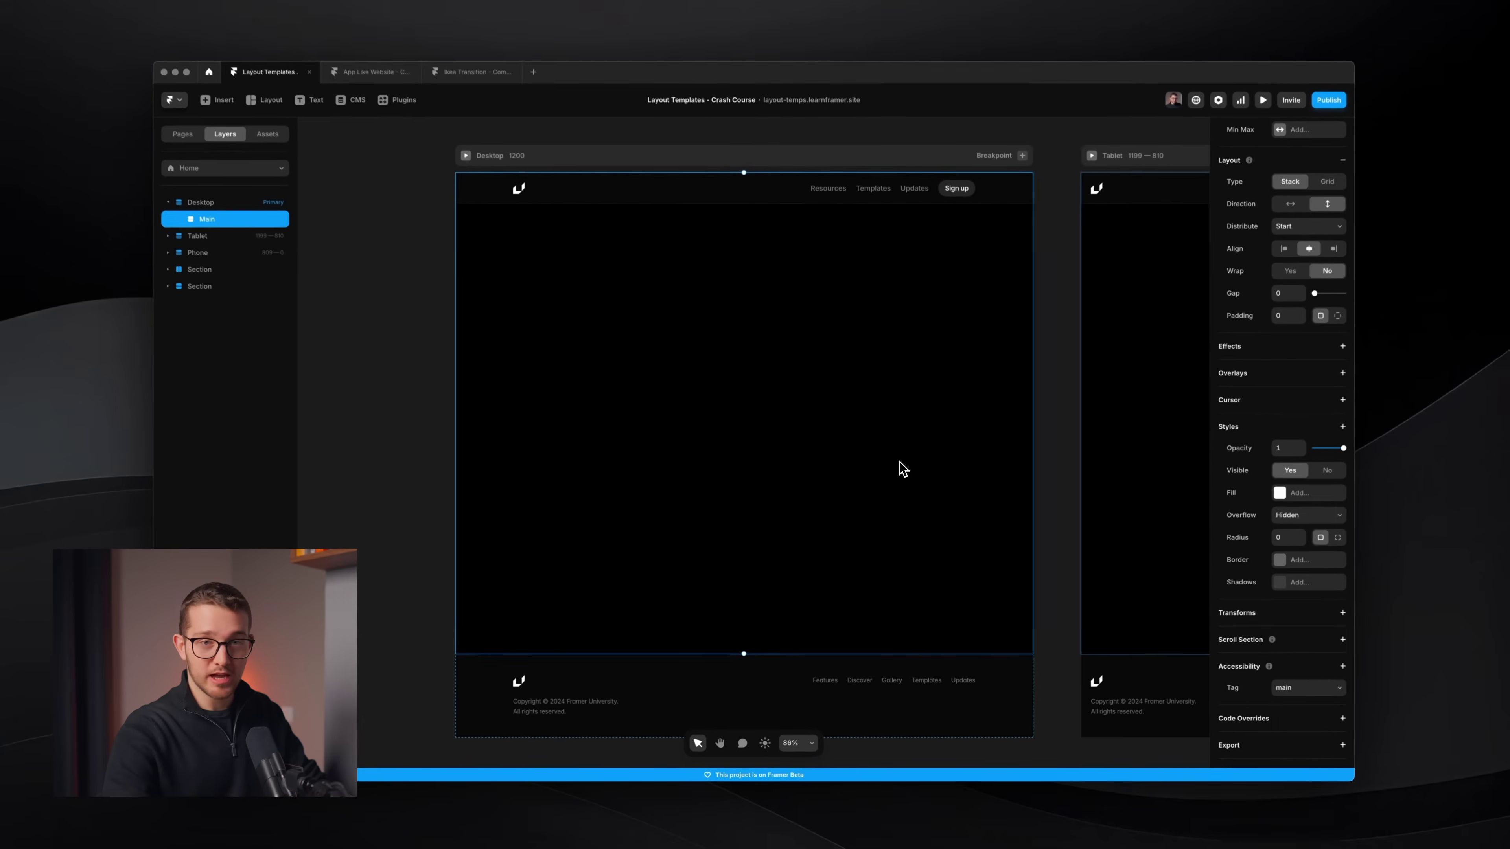
Cut the loose hero section with the Get started button from the canvas and paste it into Main
scroll(899, 465, "down", 5)
scroll(886, 468, "left", 3)
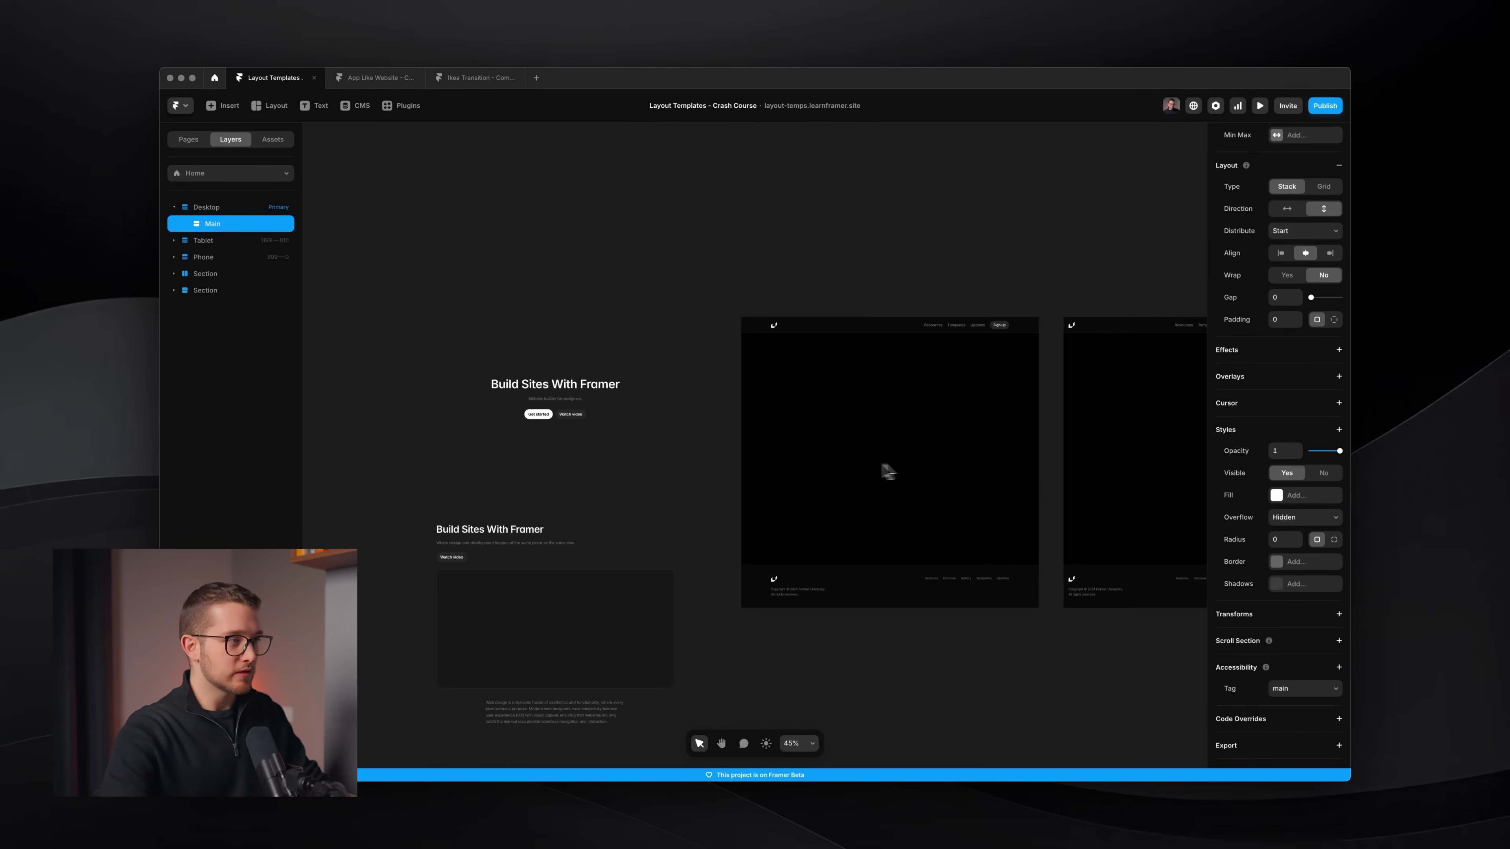
left_click(429, 291)
key("Delete")
left_click(839, 440)
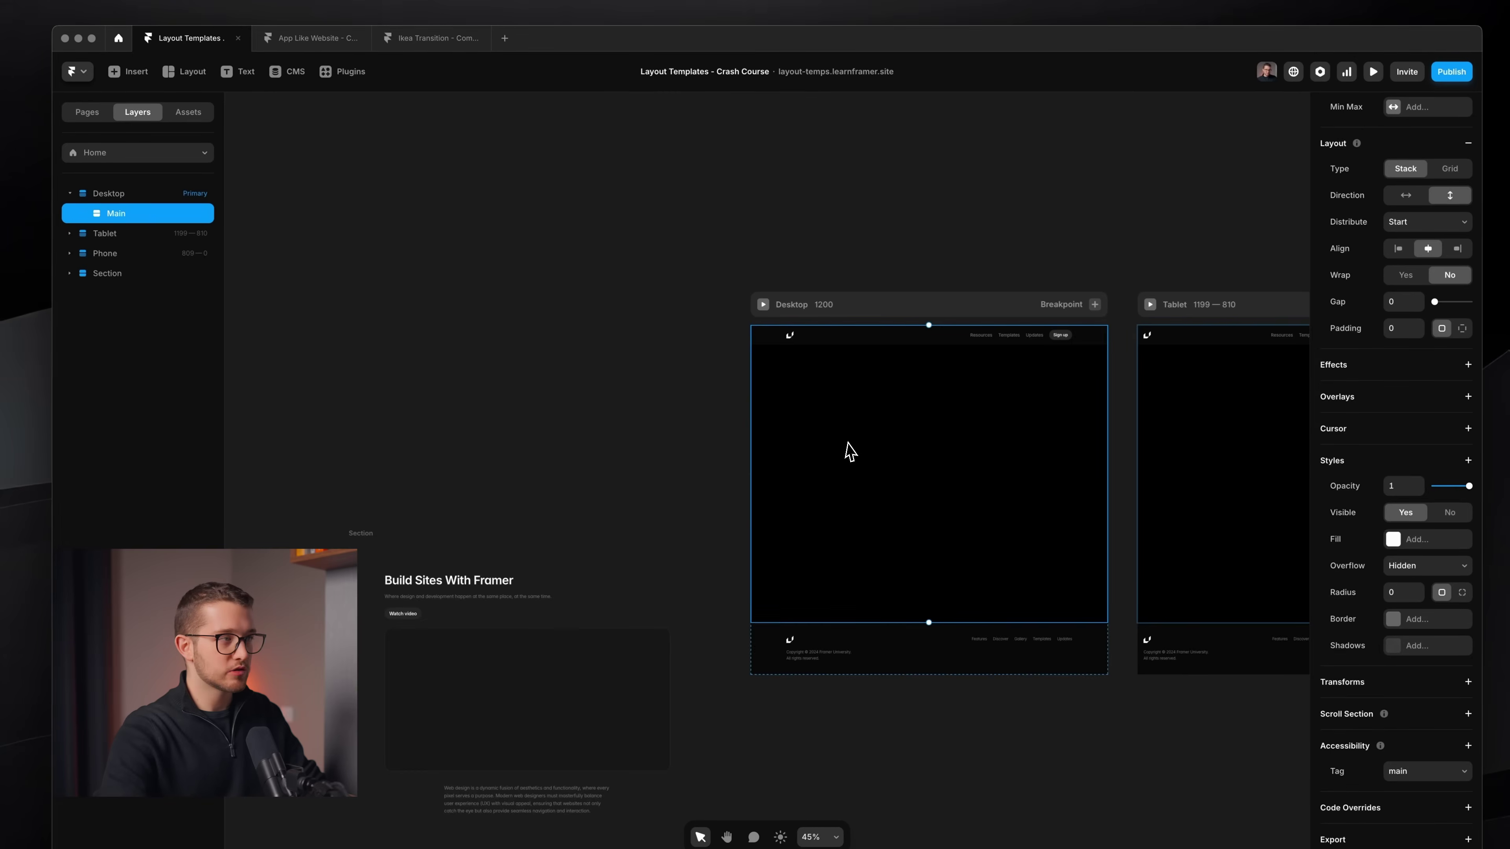
scroll(843, 442, "up", 3)
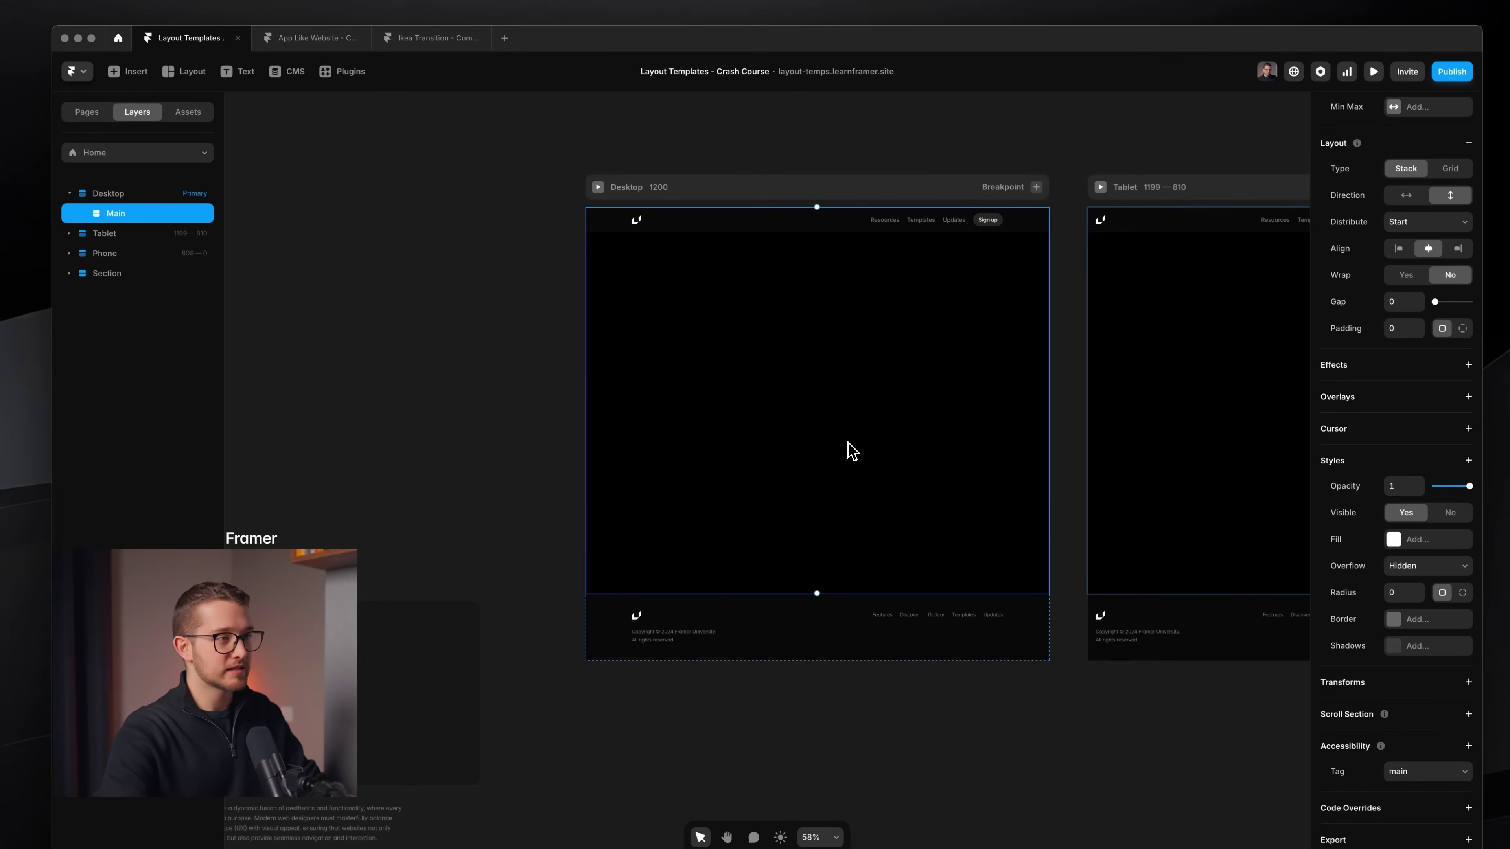
key("ctrl+v")
scroll(851, 451, "up", 3)
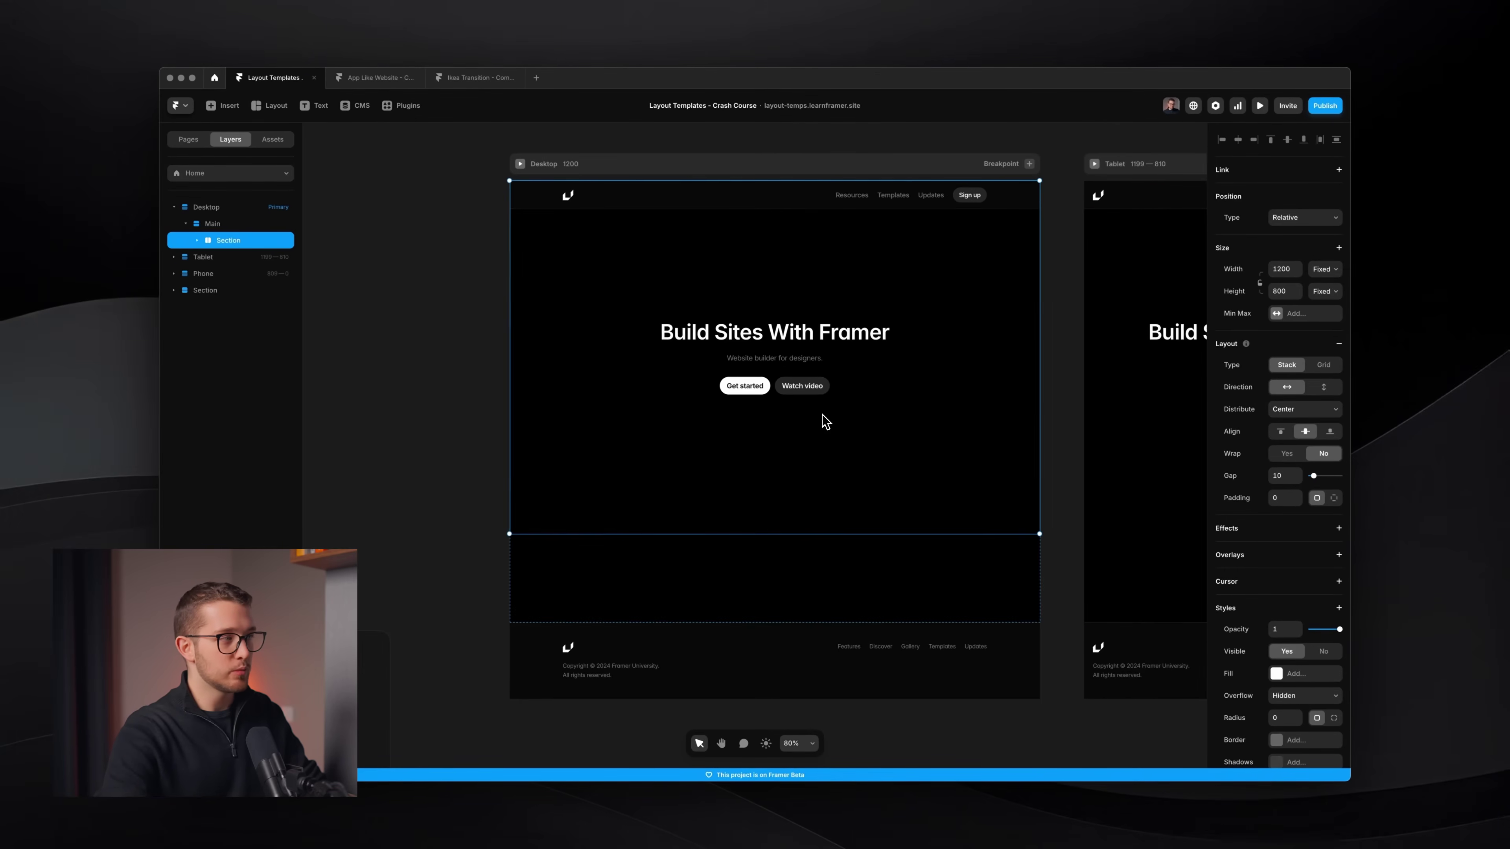
Set the hero section's width to Fill and its height to a viewport height of 100vh
scroll(825, 421, "up", 1)
left_click(1325, 268)
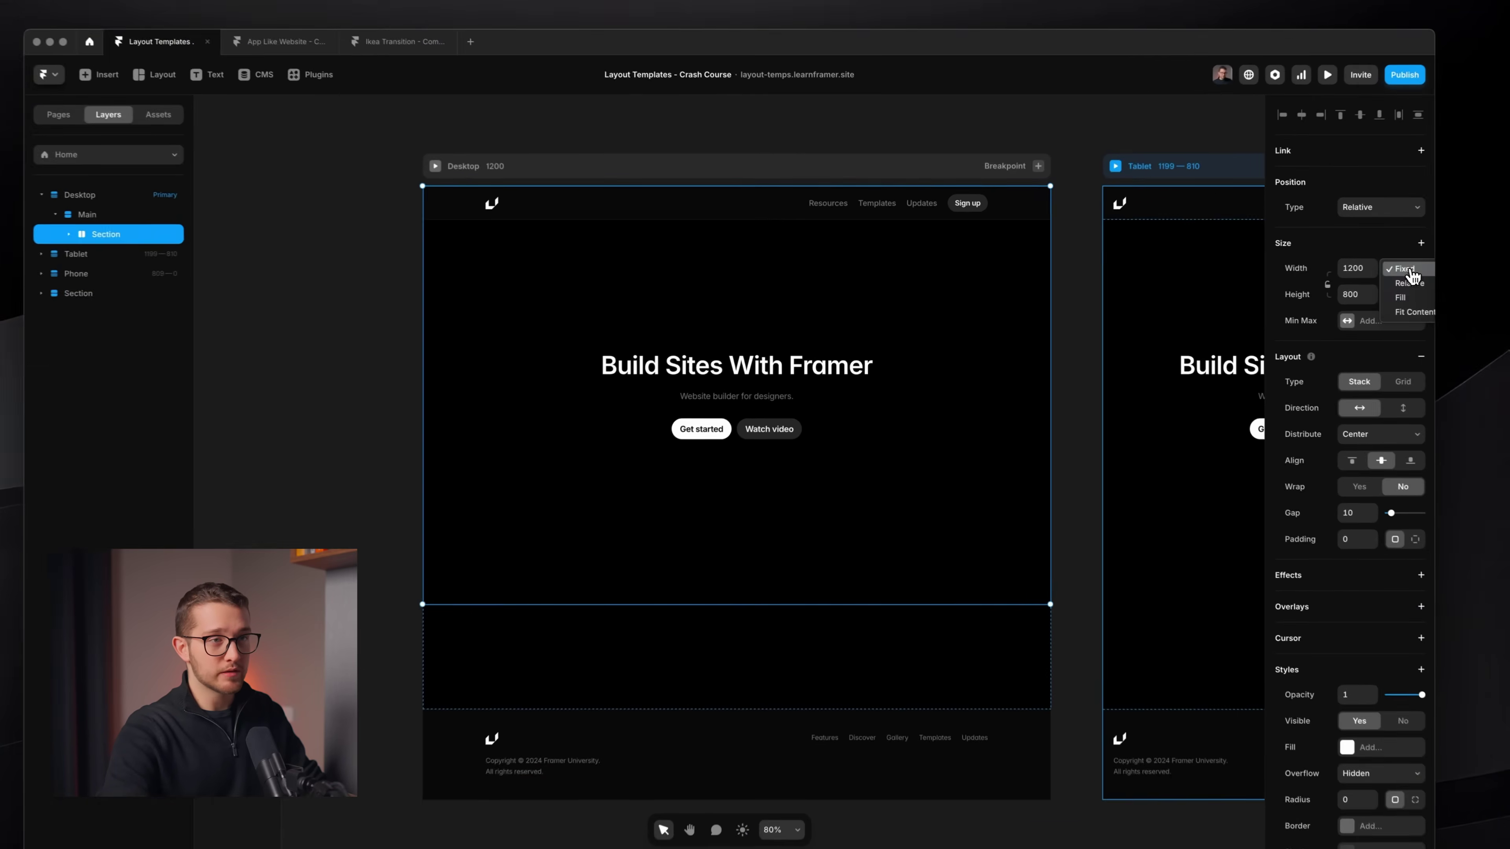
left_click(1326, 283)
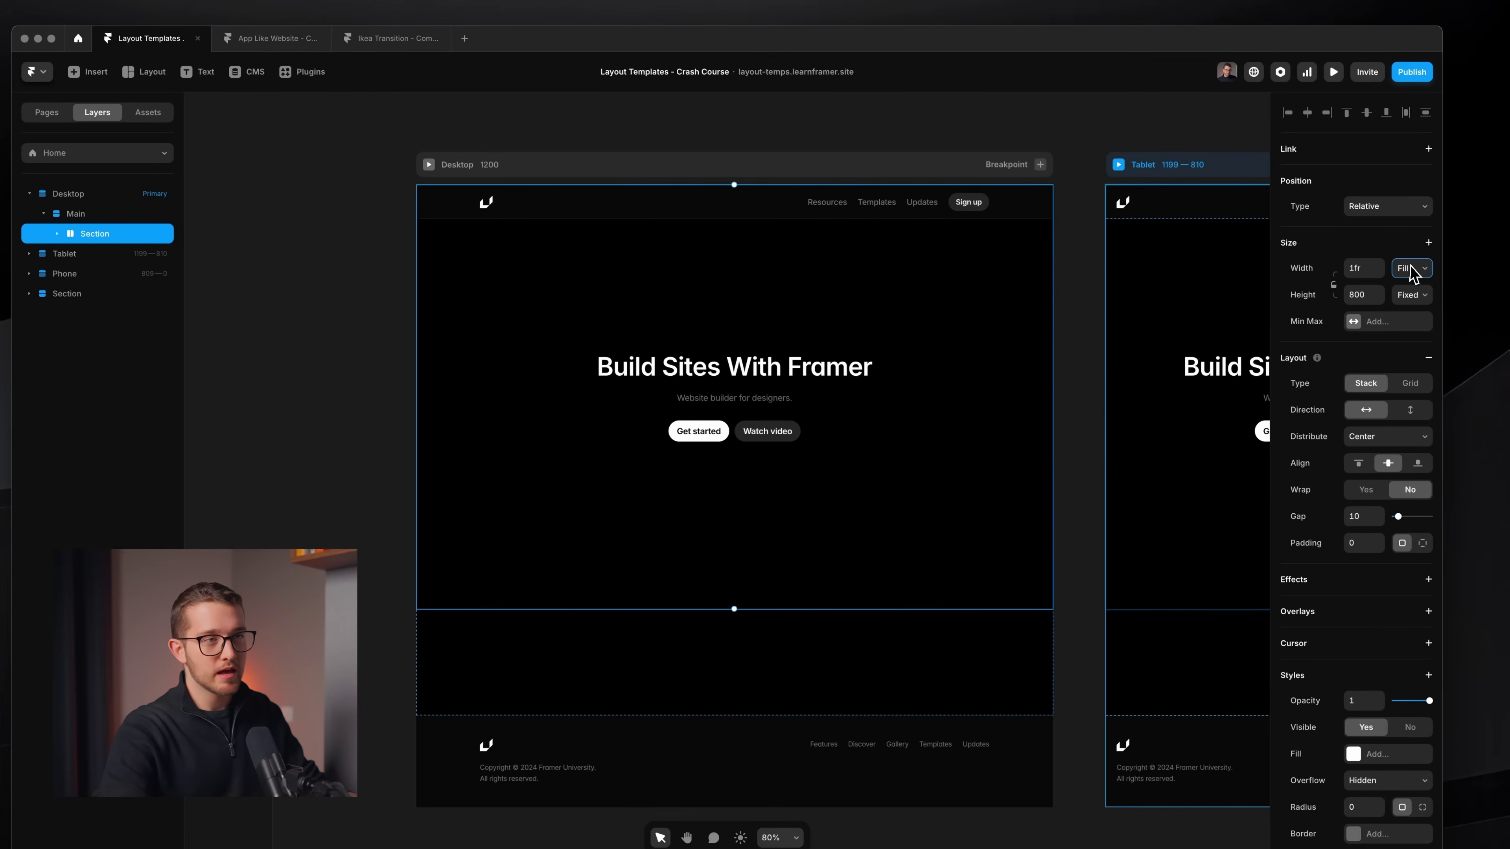
left_click(1412, 295)
left_click(1418, 359)
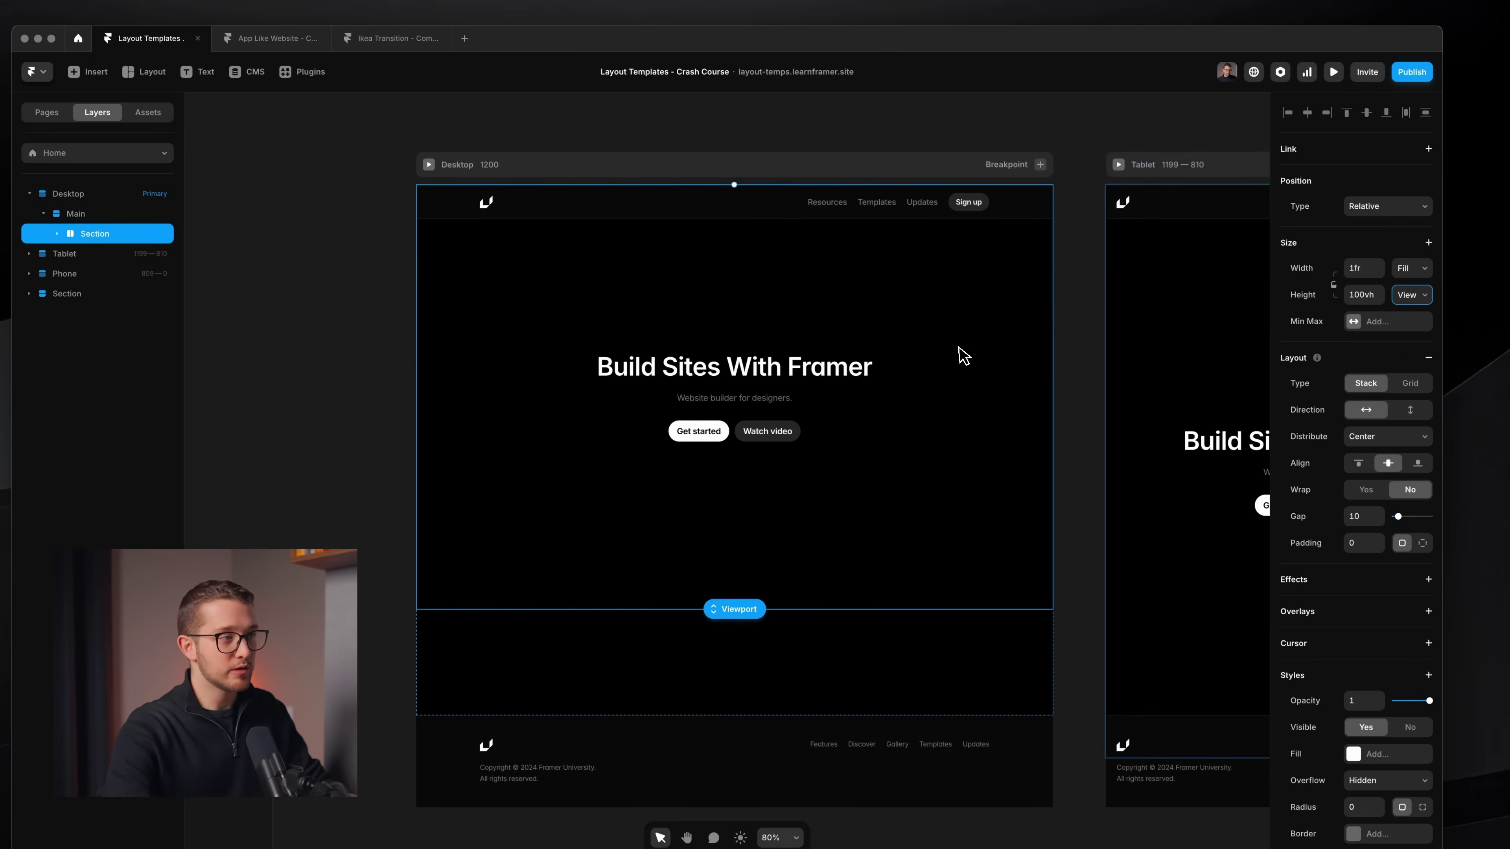
Set the height of the Main stack to fit its content
scroll(752, 452, "down", 3)
left_click(654, 528)
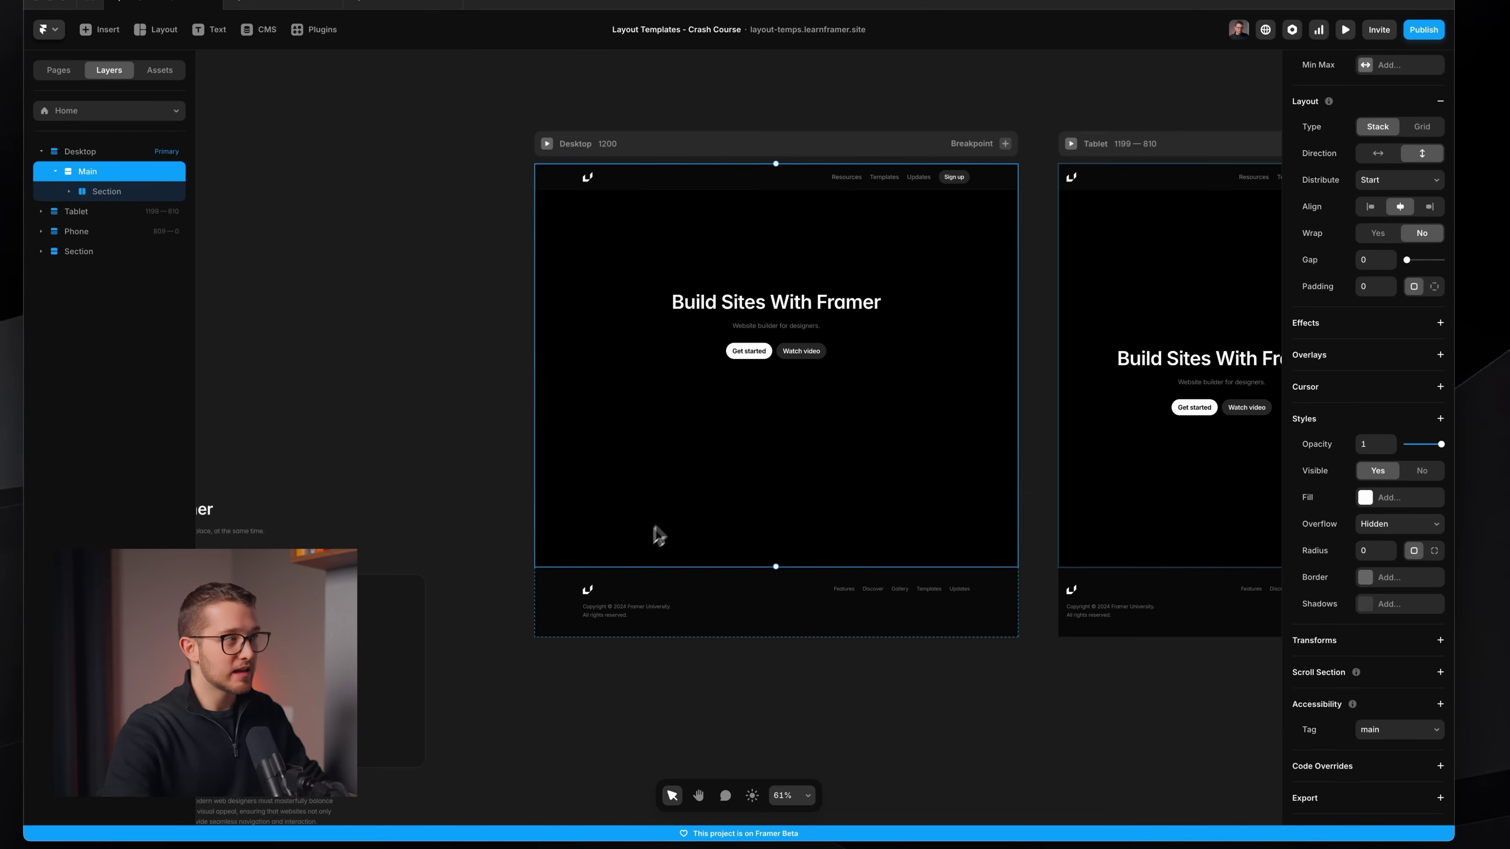
scroll(1406, 220, "up", 4)
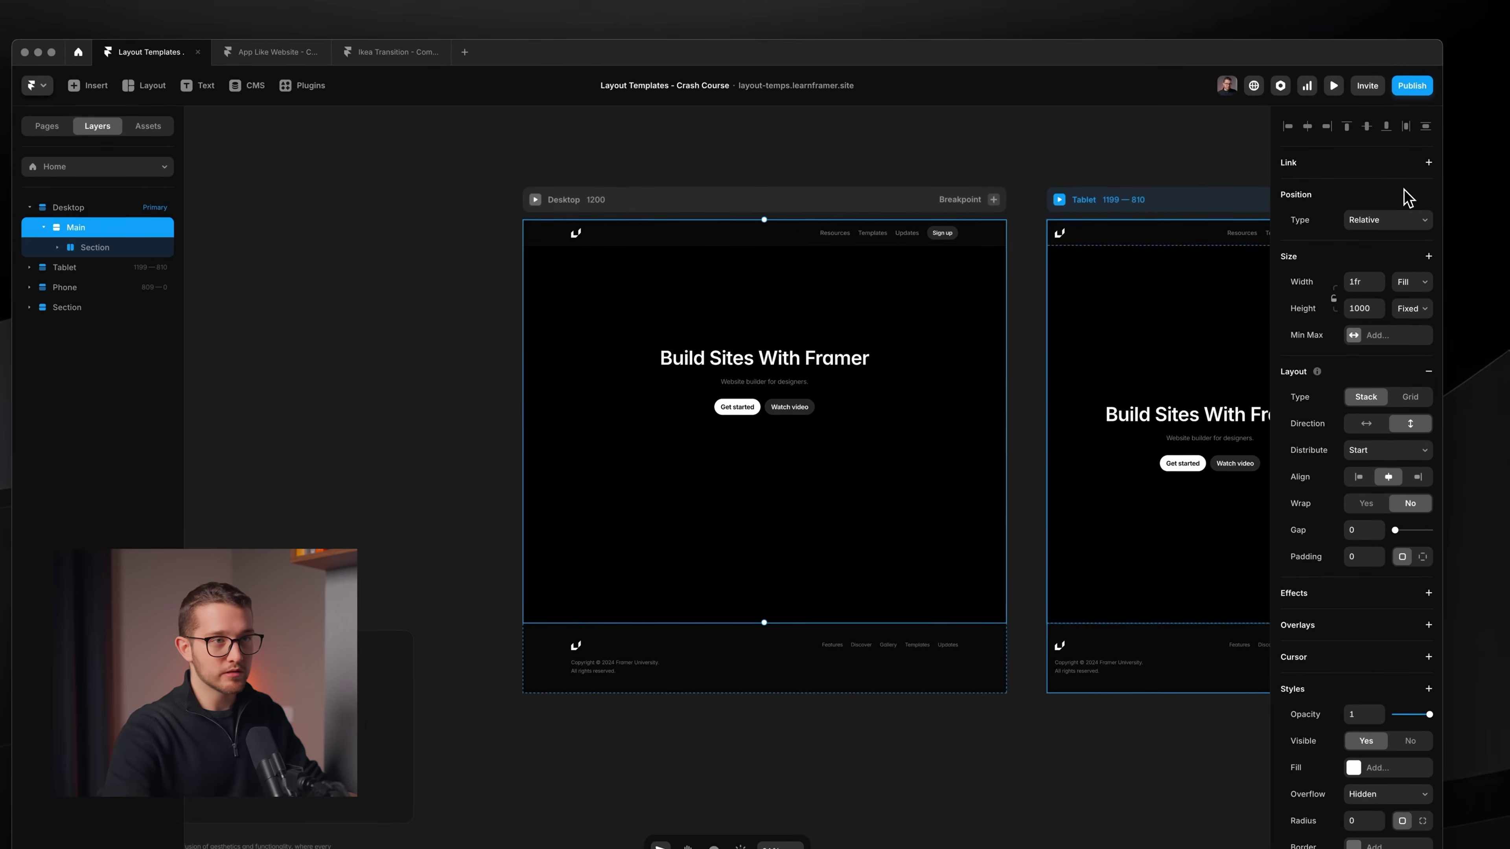
left_click(1414, 303)
left_click(1419, 353)
Cut the remaining loose section from the canvas, paste it into Main below the hero section, and collapse the hero section's layers
scroll(842, 483, "down", 5)
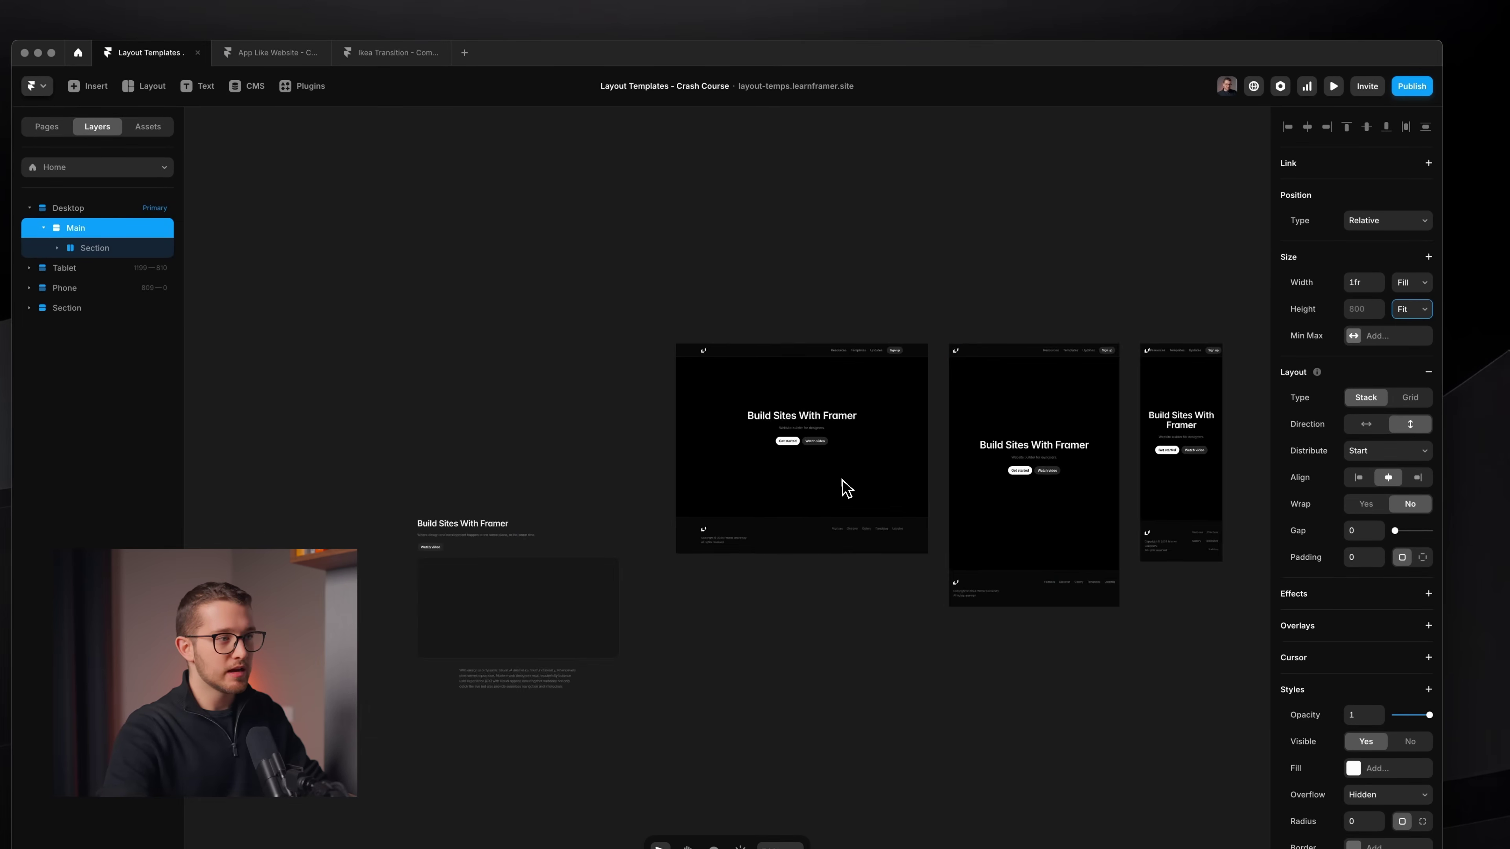
left_click(570, 426)
key("Delete")
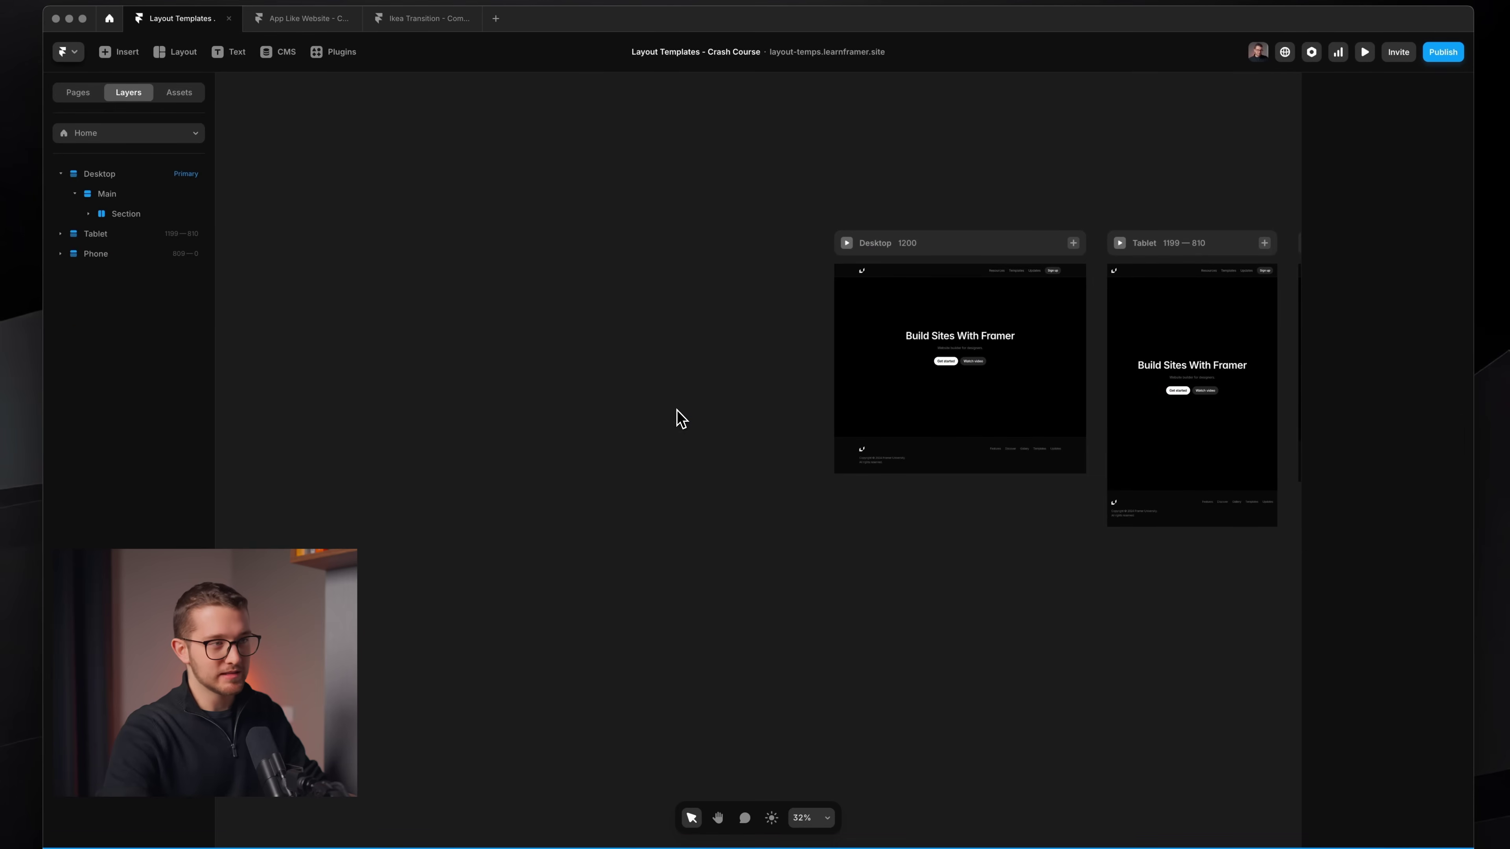
left_click(959, 373)
left_click(886, 405)
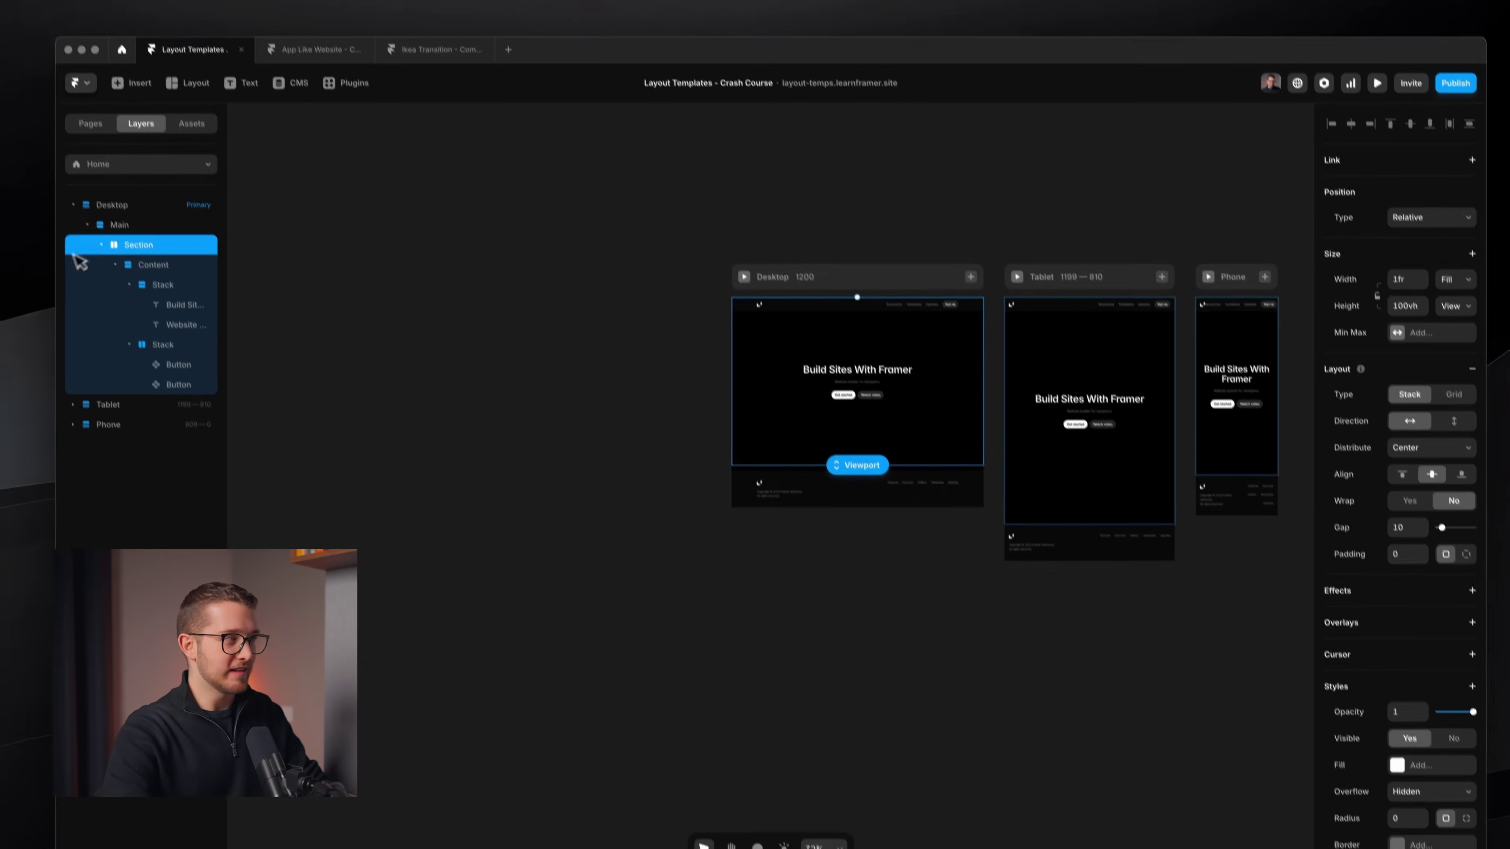
left_click(129, 193)
key("super+v")
left_click(131, 282)
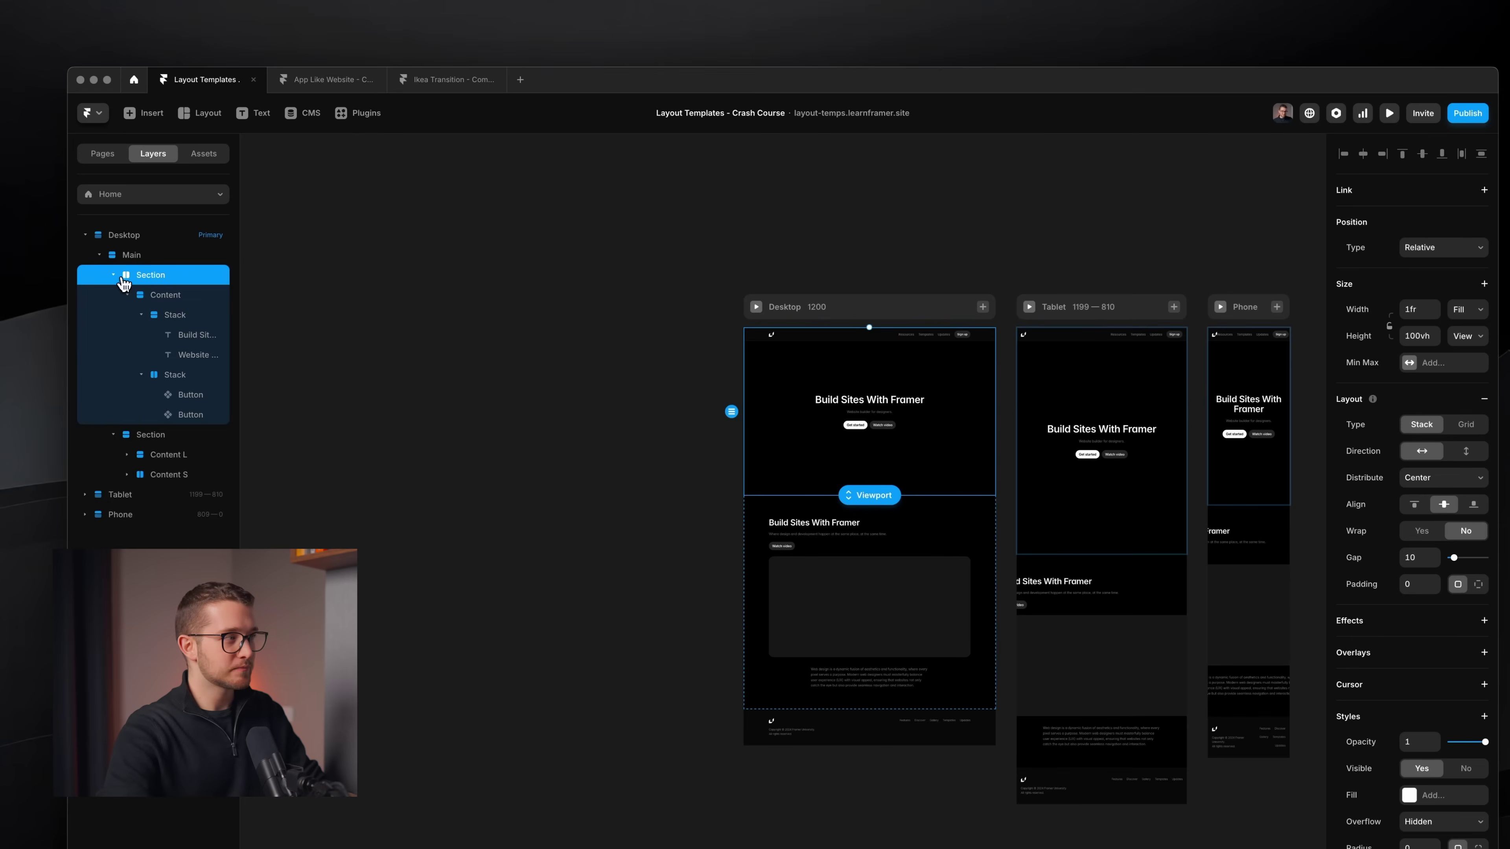
left_click(114, 275)
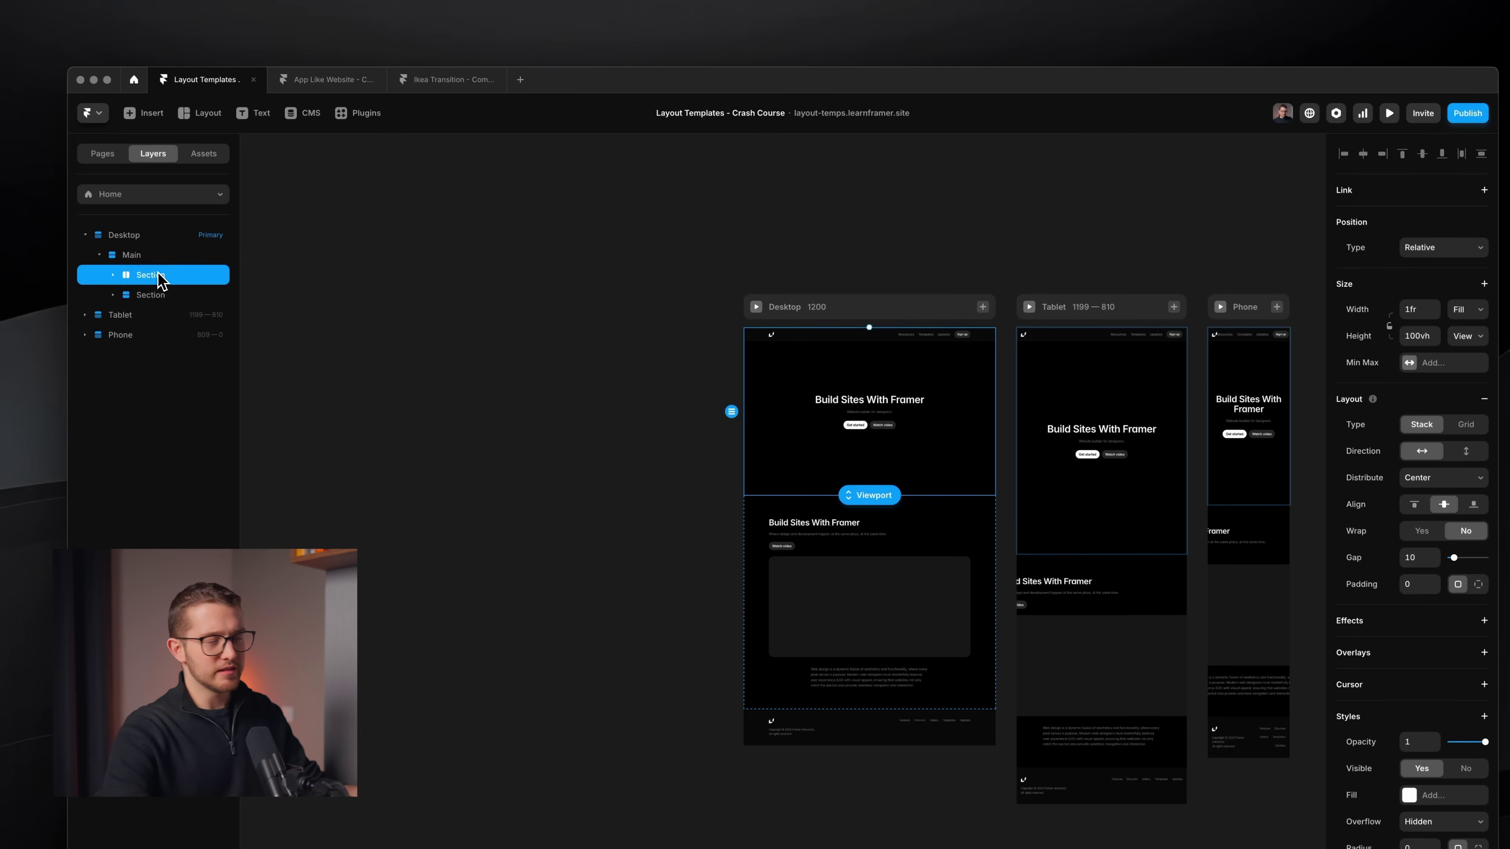
Check the accessibility tag of the hero section, keeping it as section
scroll(762, 328, "up", 5)
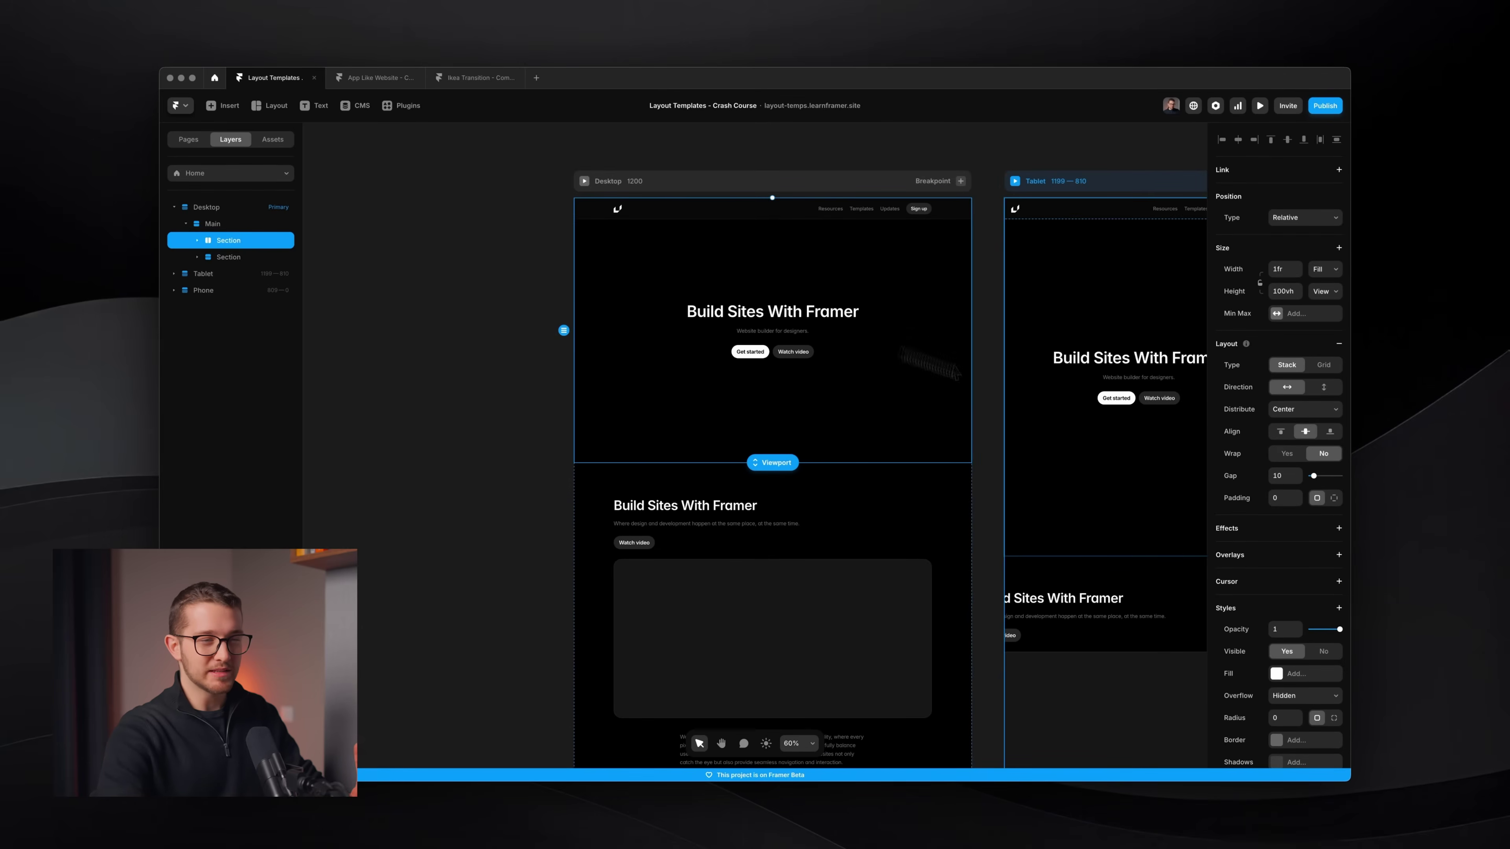
scroll(1265, 564, "down", 5)
left_click(1287, 668)
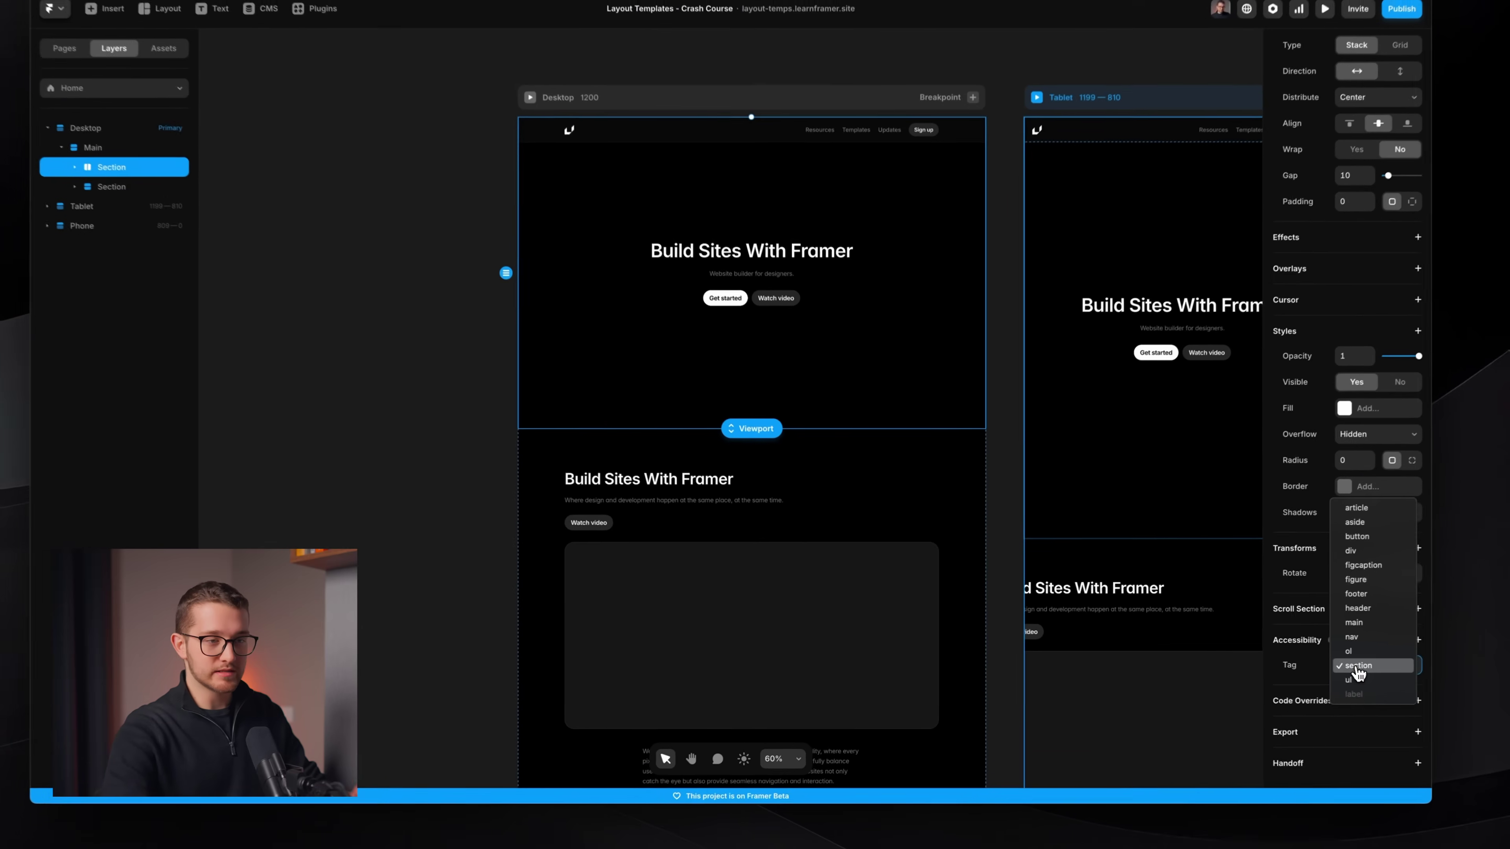
left_click(1287, 667)
Examine the second section's Content L and Content S layers, including Content L's maximum width and side padding
scroll(910, 465, "up", 5)
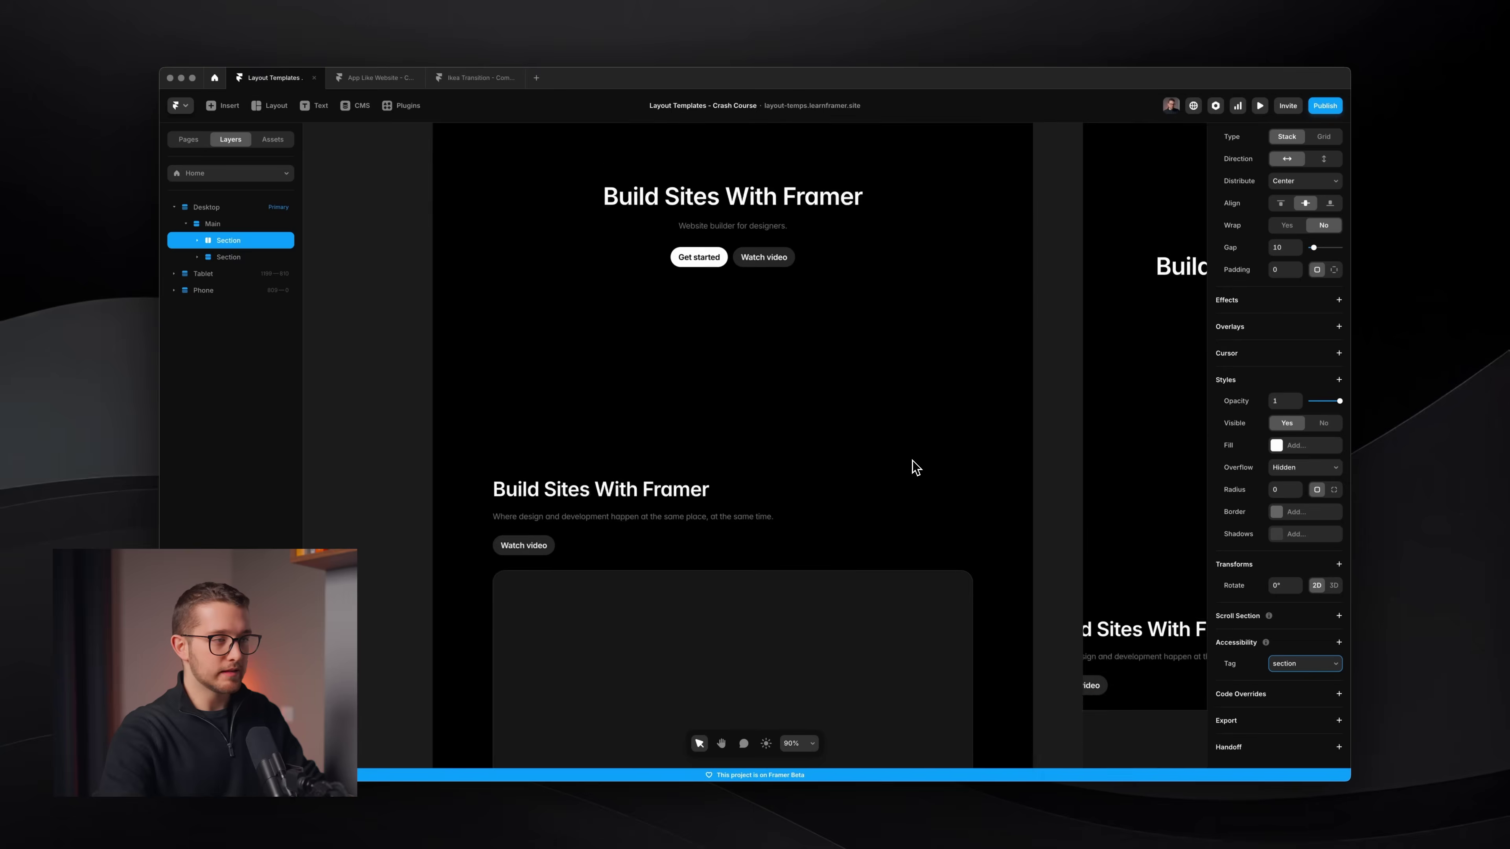
scroll(942, 304, "down", 3)
left_click(944, 297)
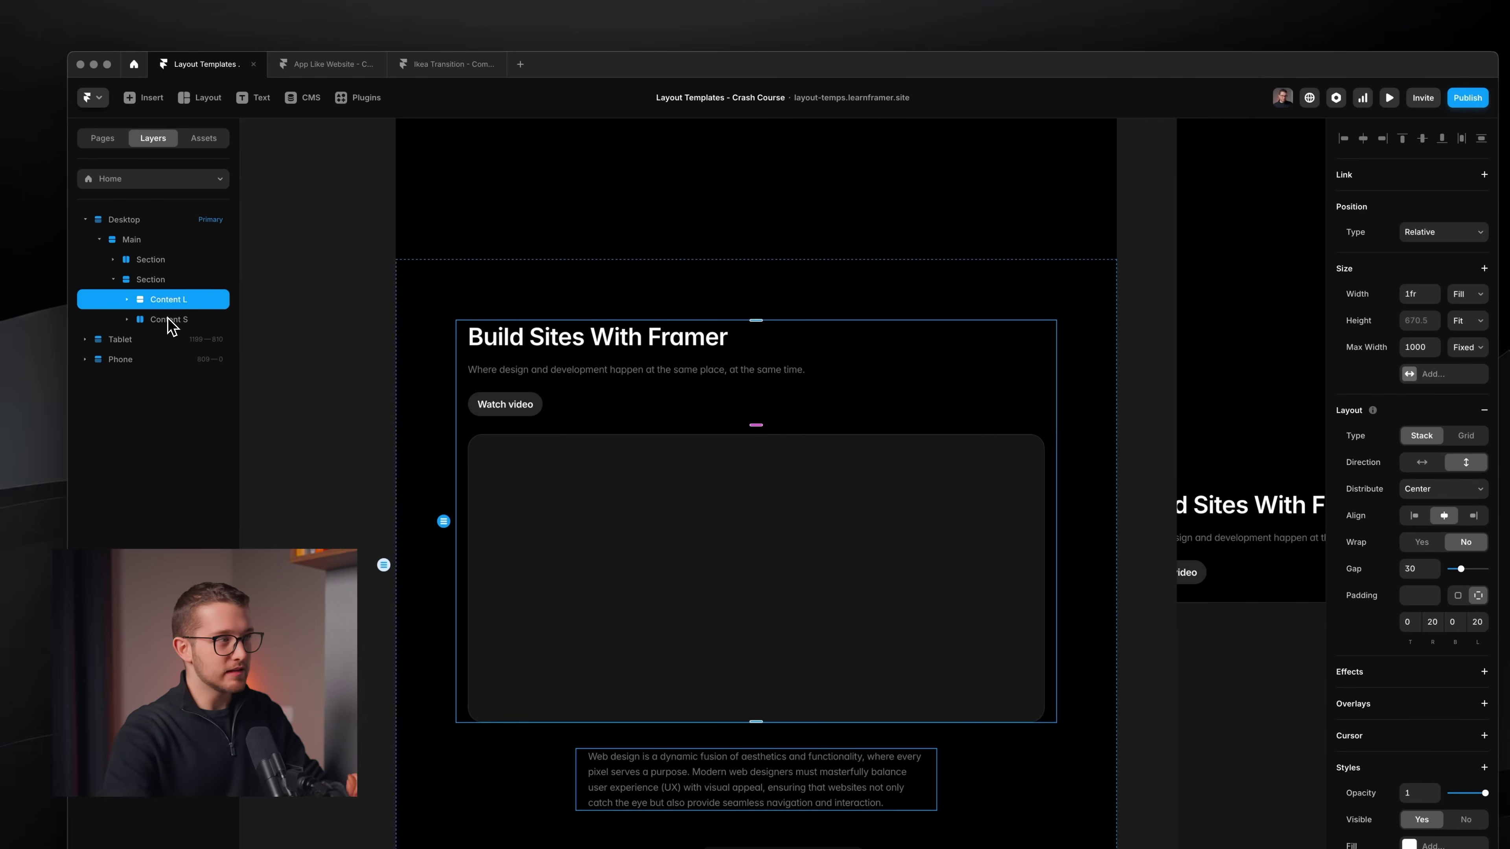
left_click(171, 325)
left_click(173, 305)
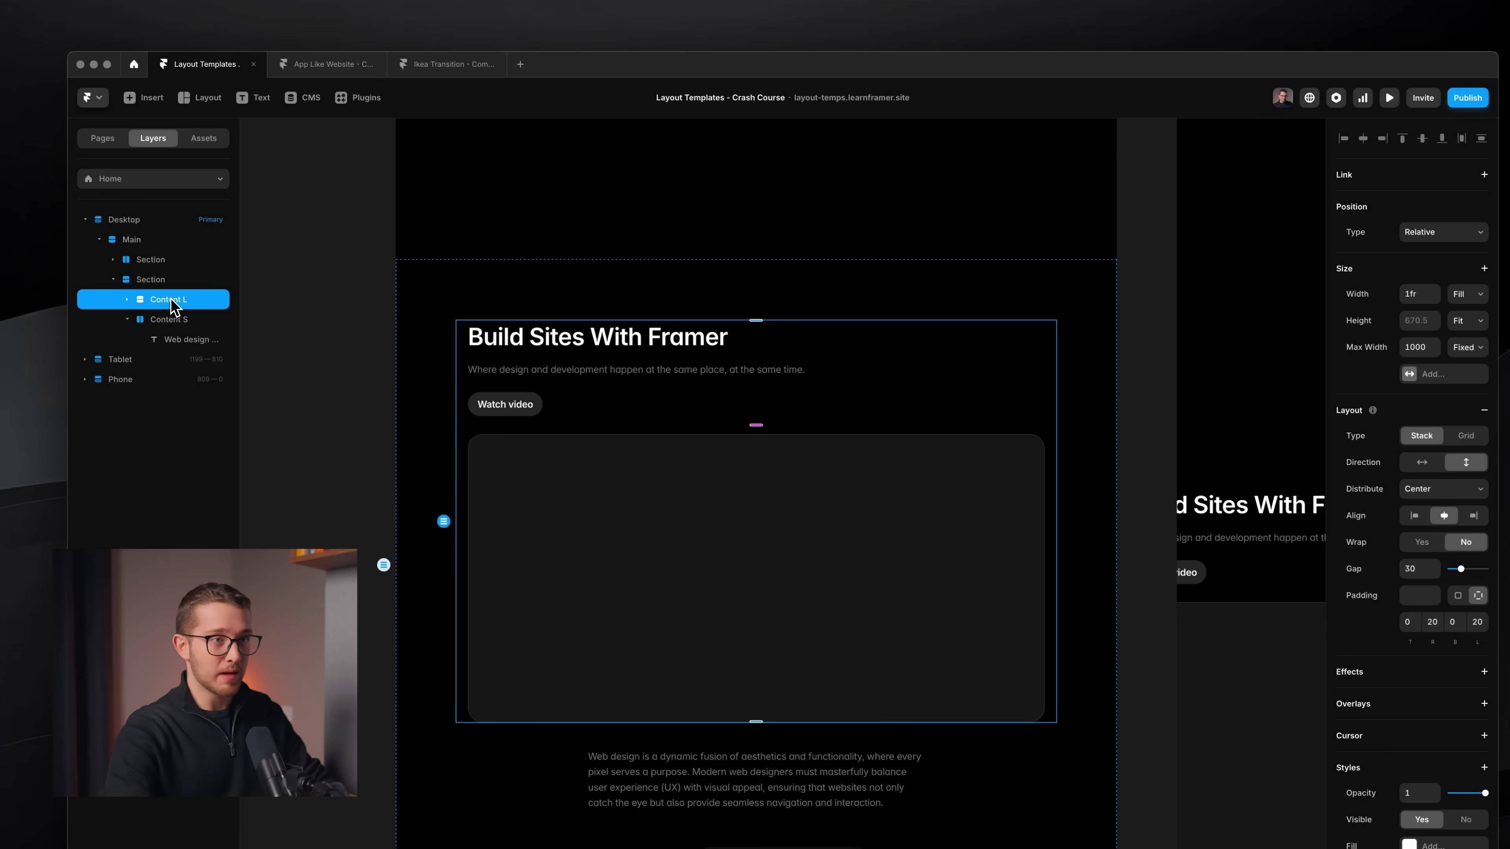
left_click(128, 320)
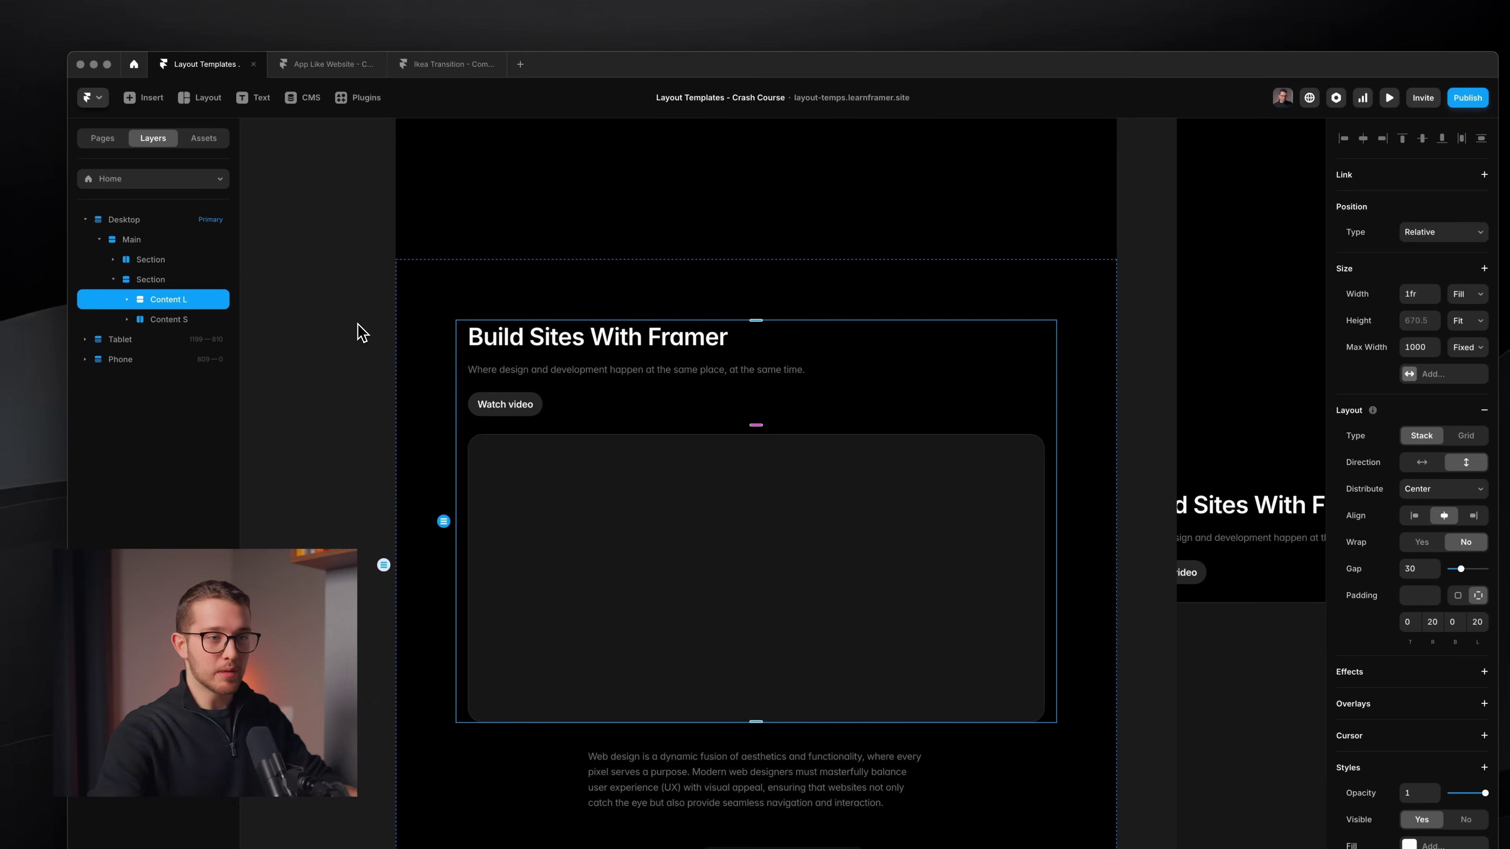
left_click(1426, 622)
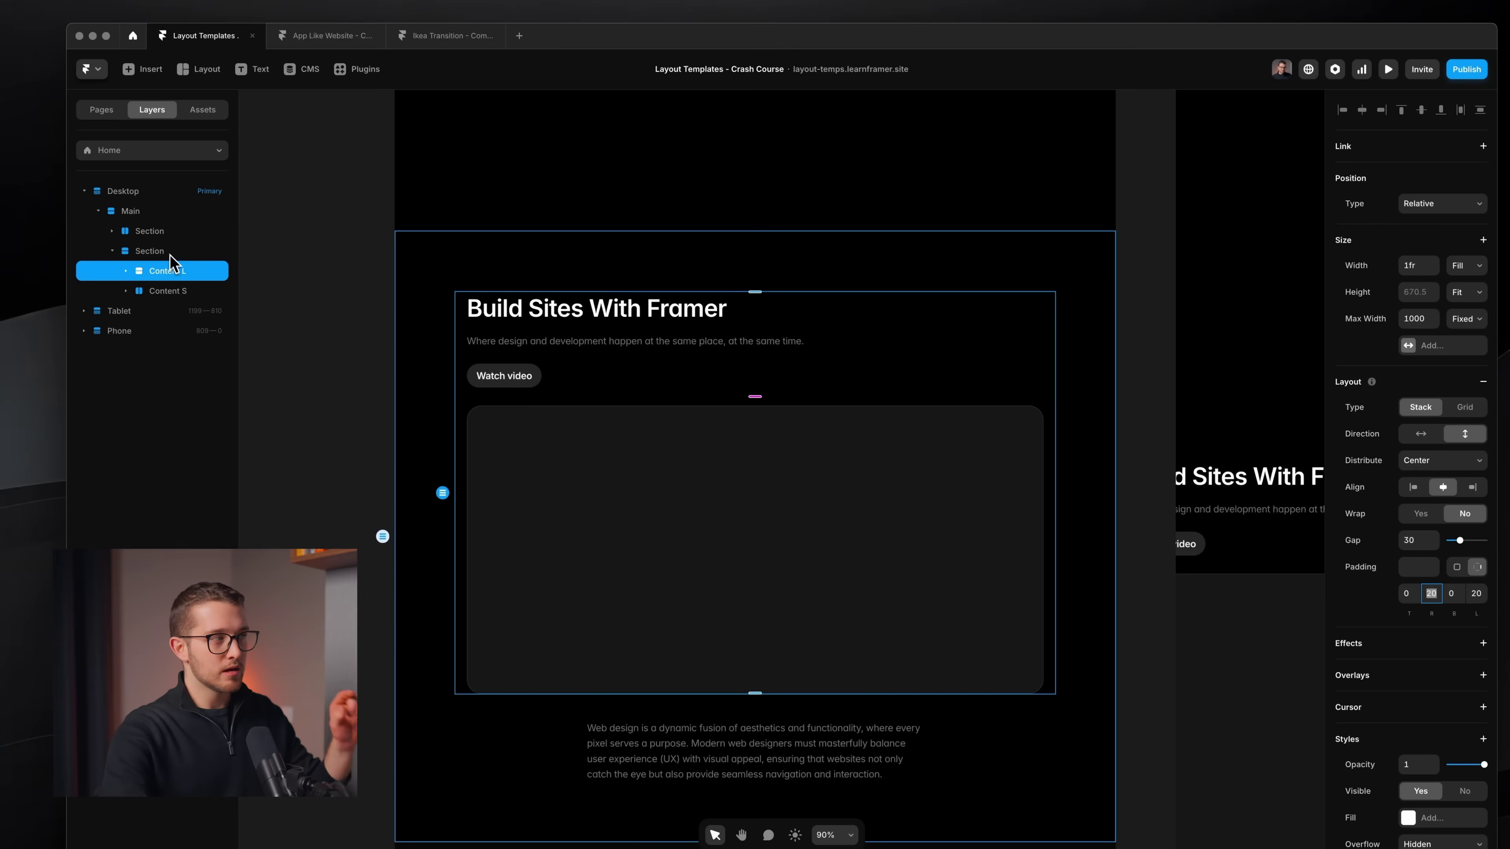
Examine how the second section's parent stack, Content L layer and heading are nested and sized on the Desktop breakpoint
left_click(117, 199)
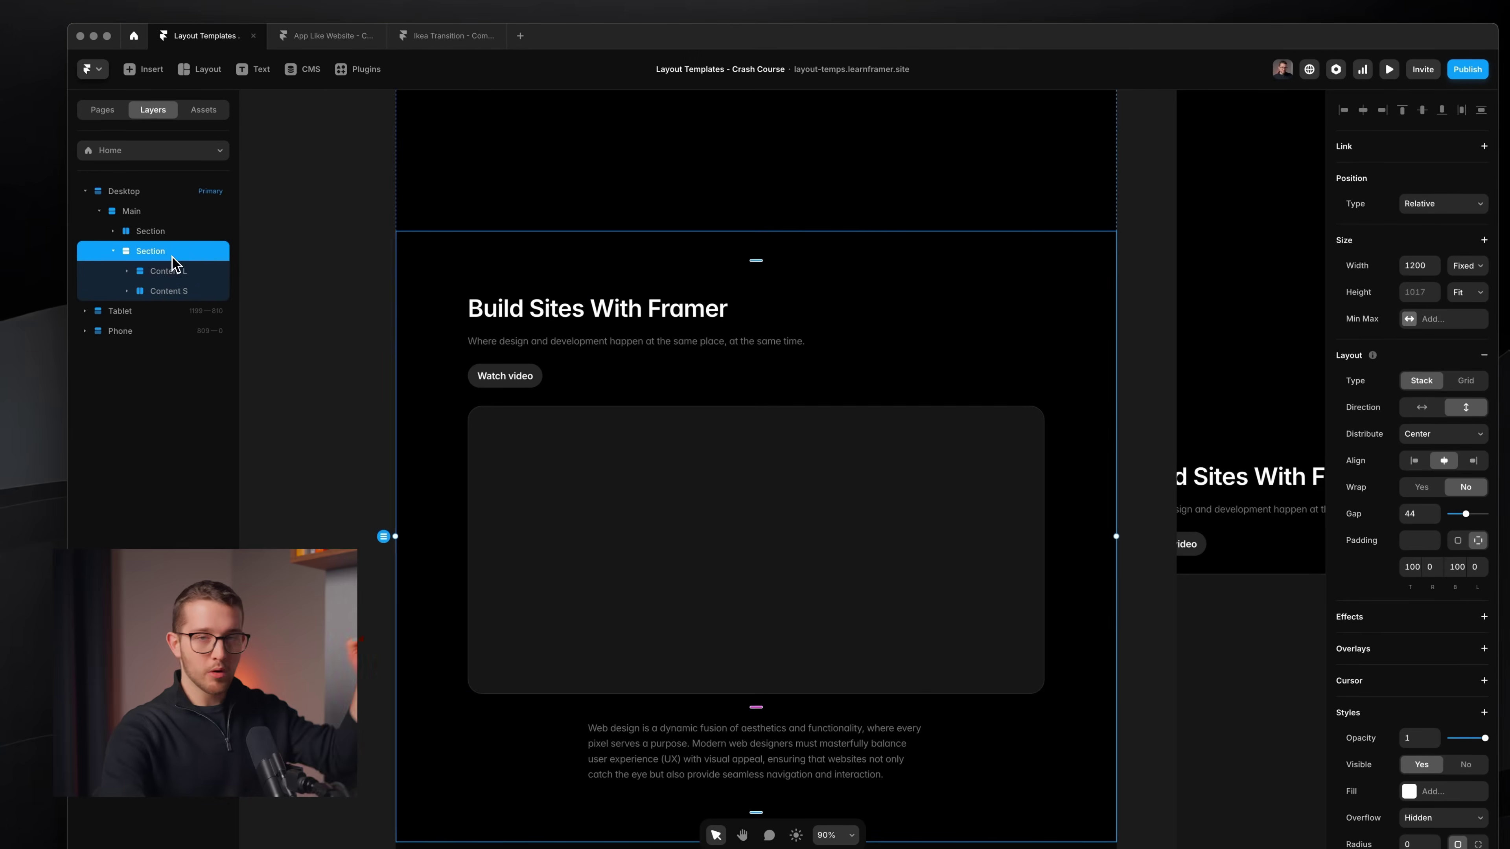
left_click(179, 272)
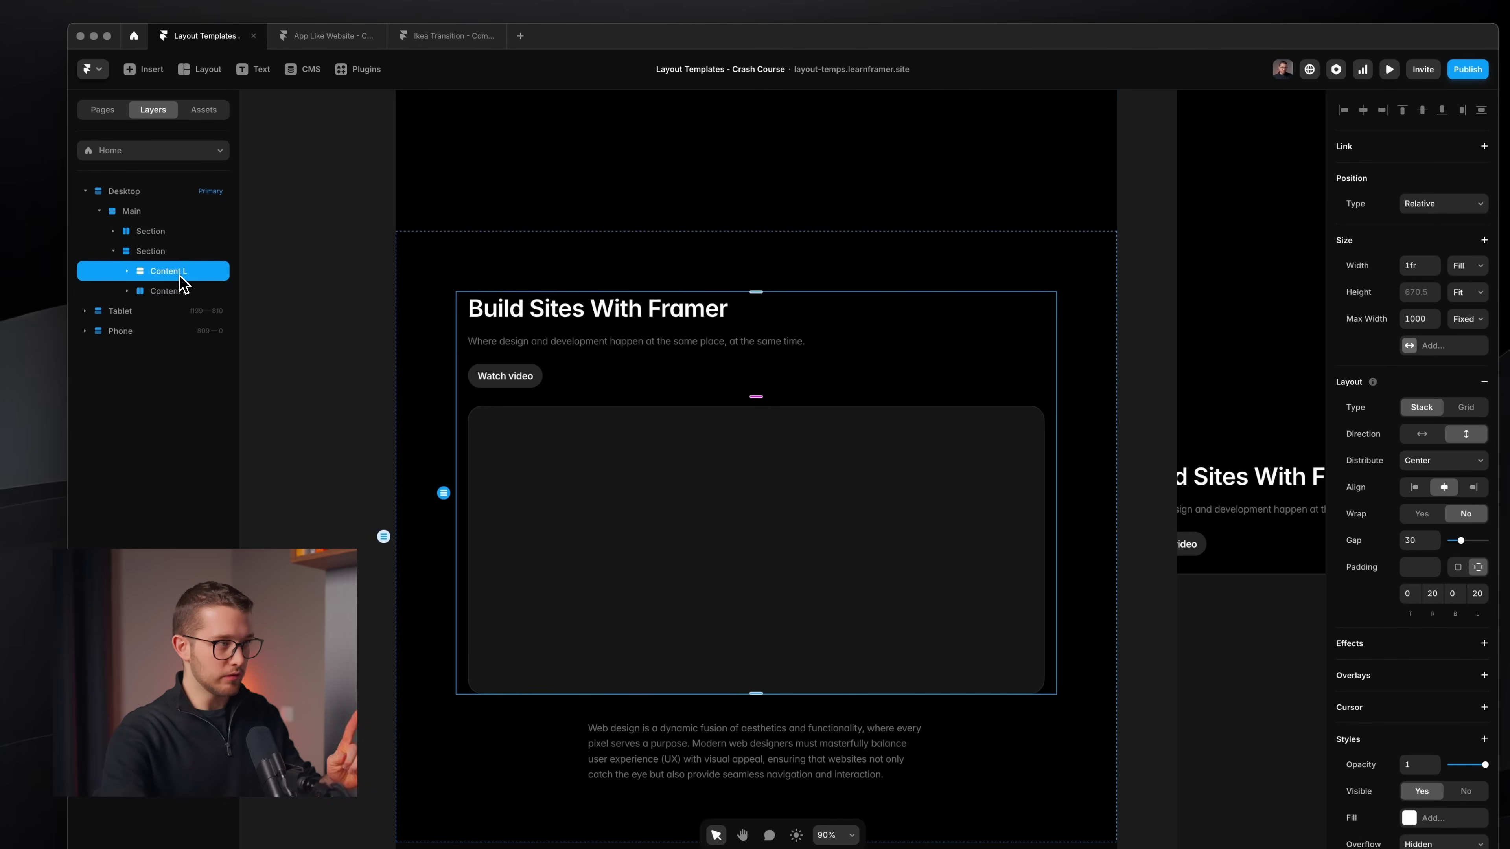
left_click(597, 317)
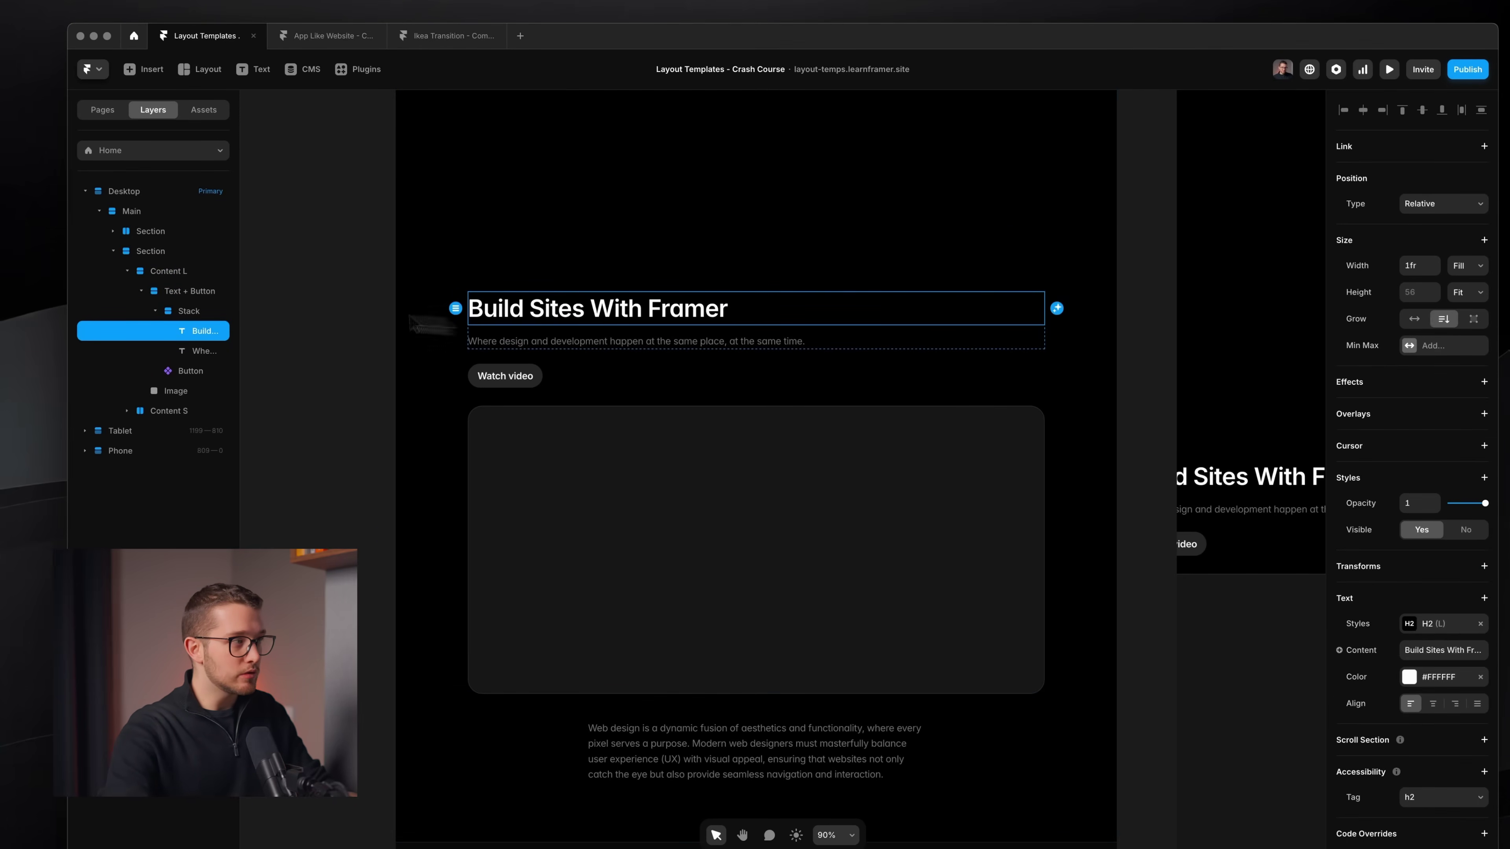
left_click(128, 271)
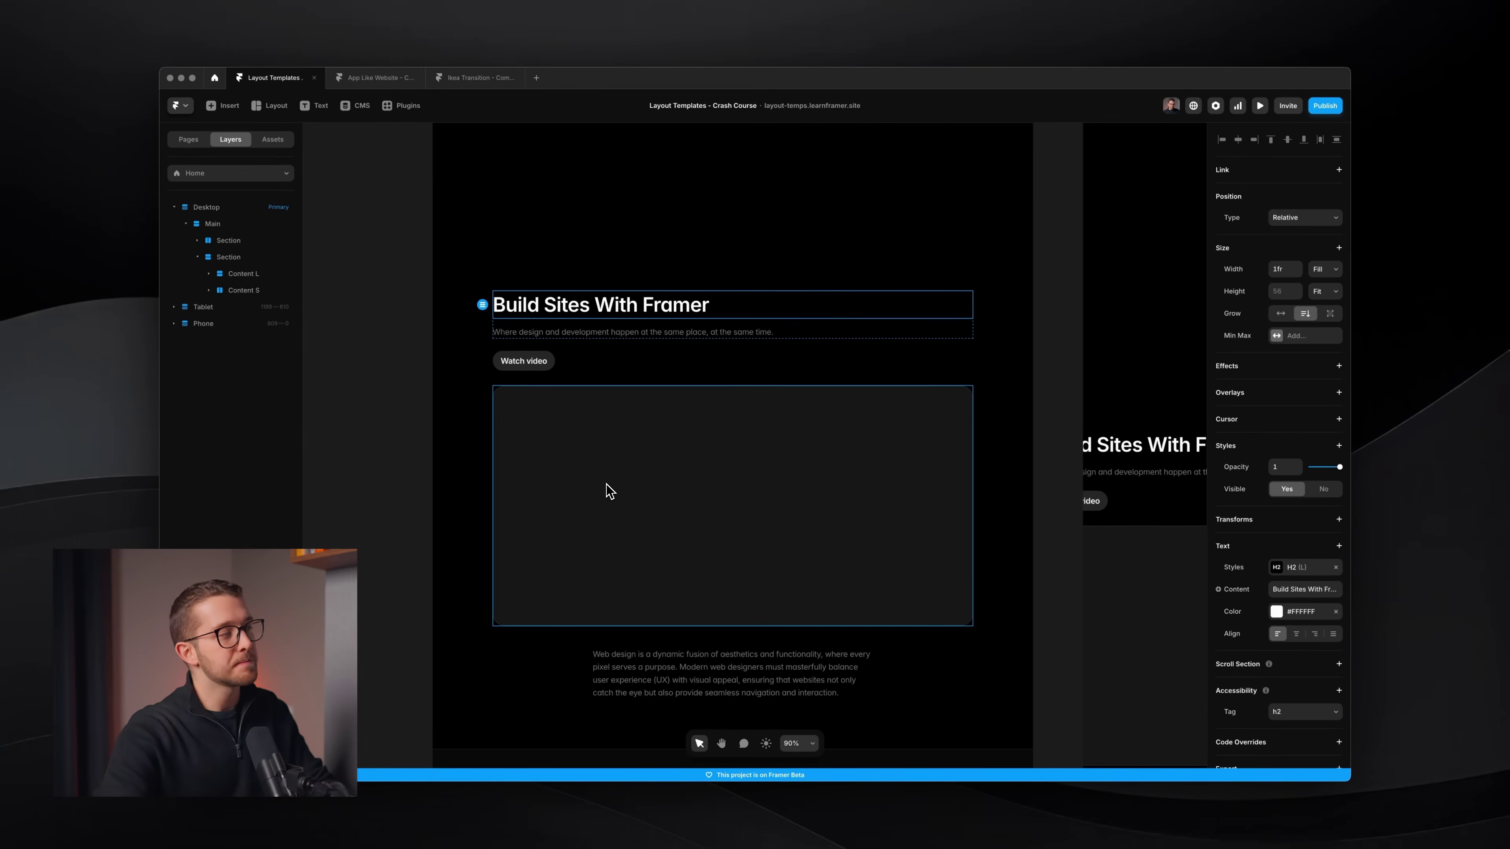
left_click(241, 290)
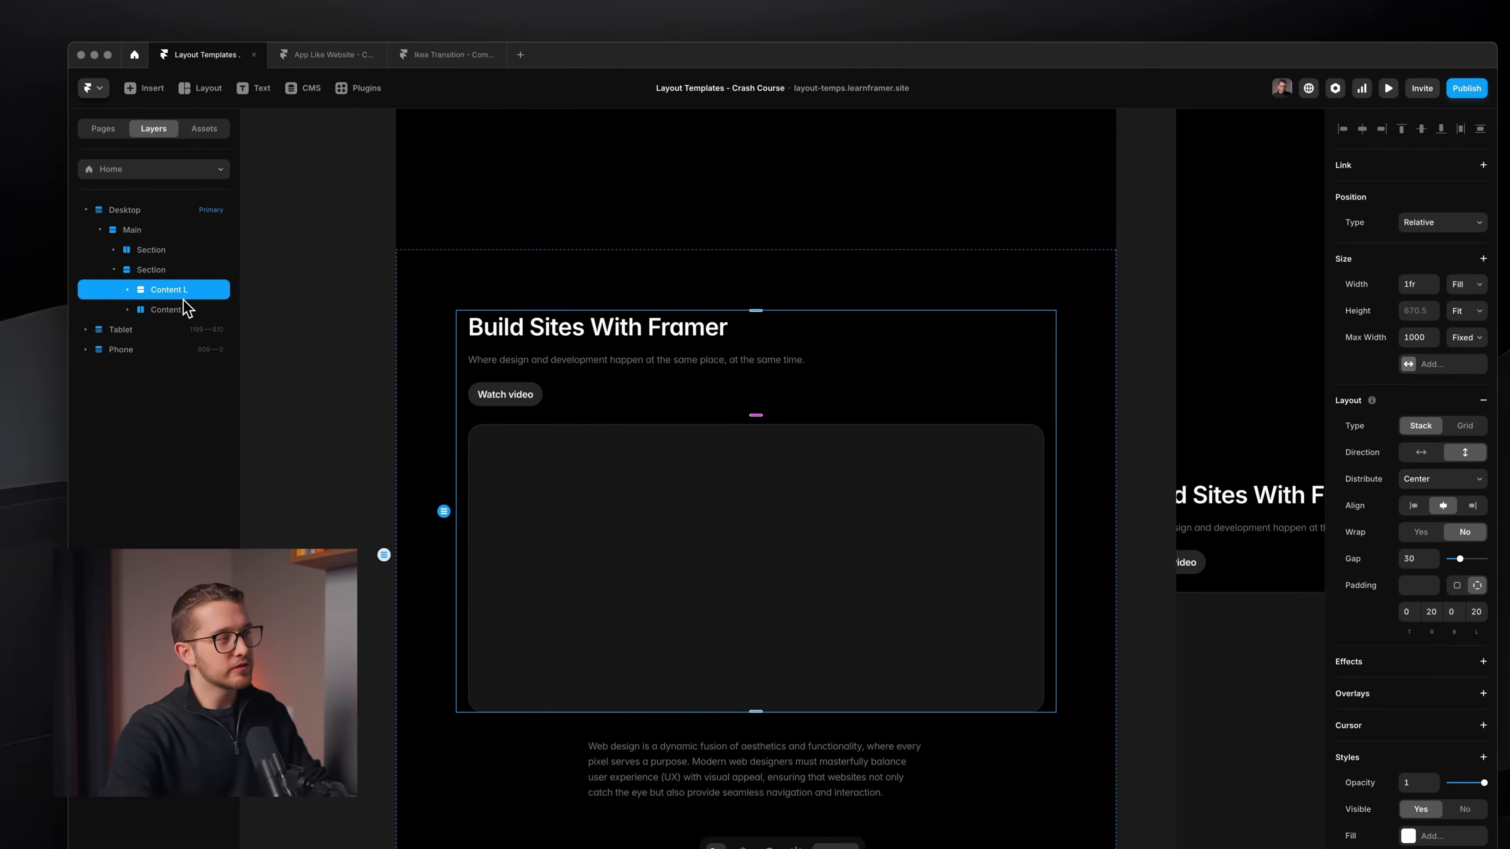
left_click(183, 290)
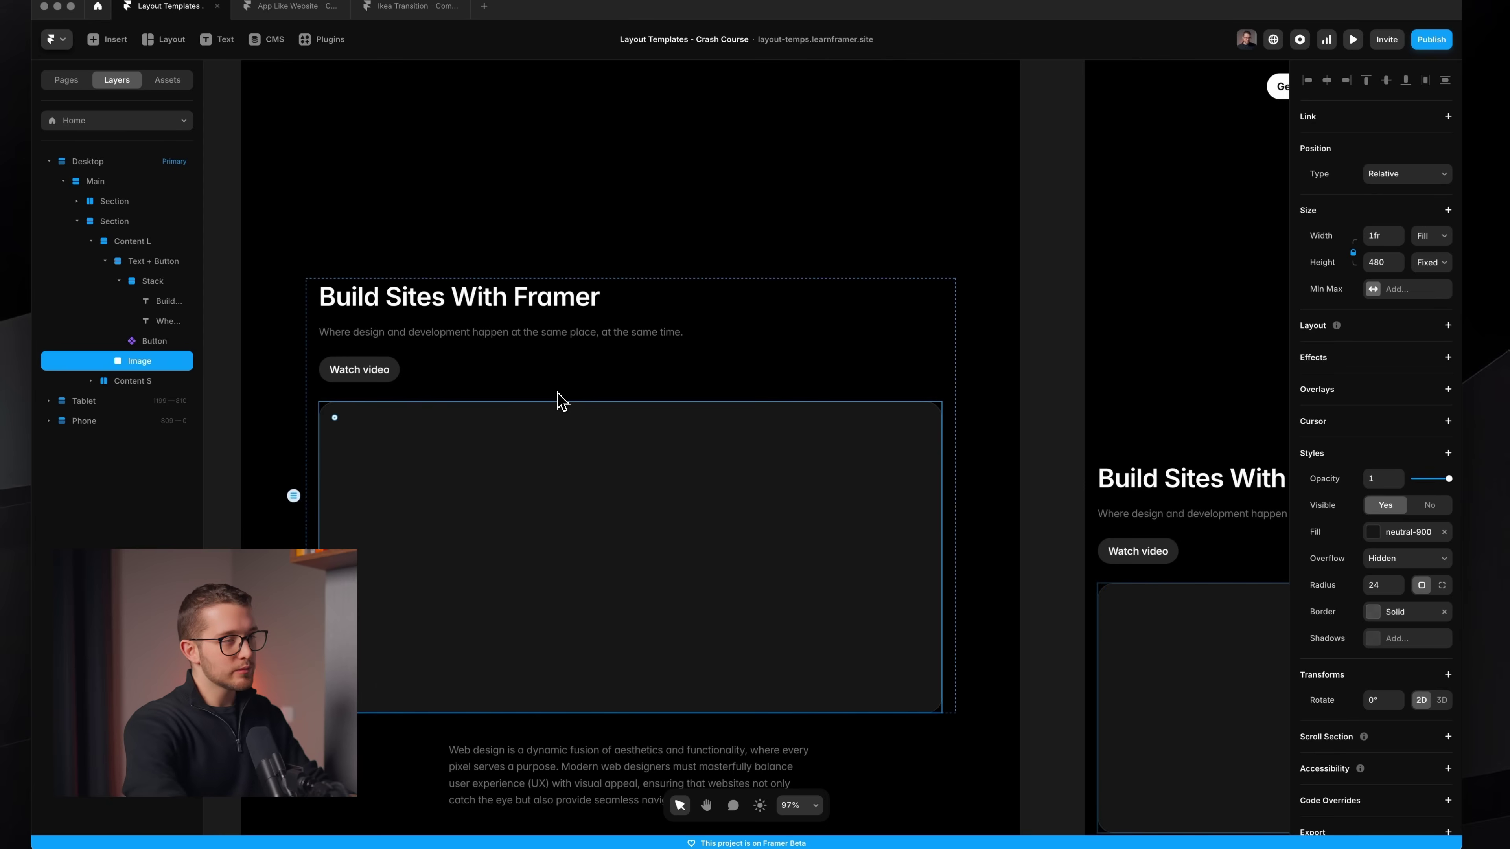
Preview the Home page and narrow it from desktop to phone range to check the second section's side padding
key("super+p")
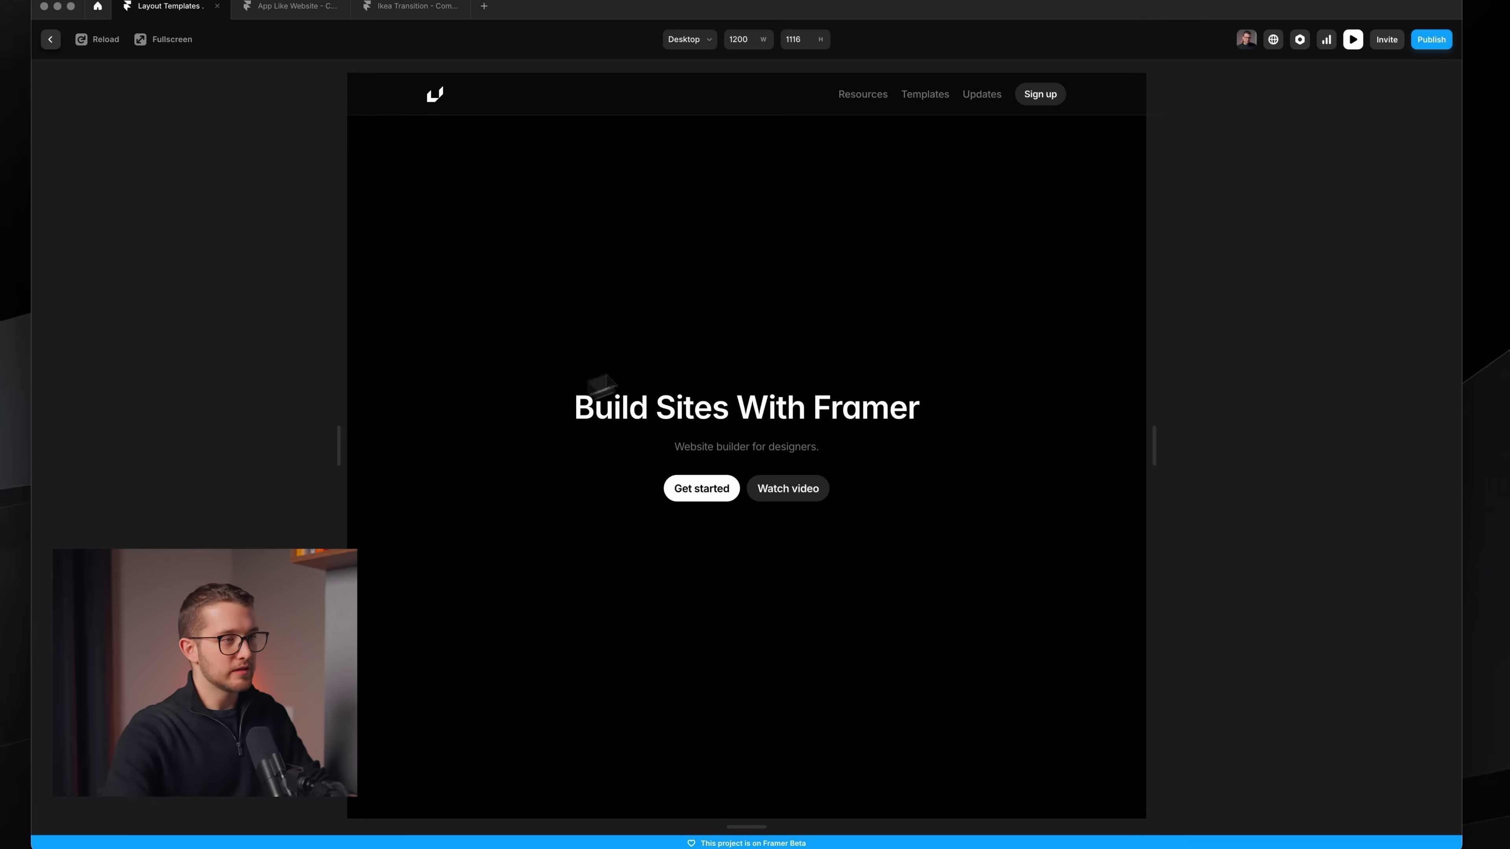
scroll(1098, 331, "down", 10)
scroll(1008, 432, "up", 5)
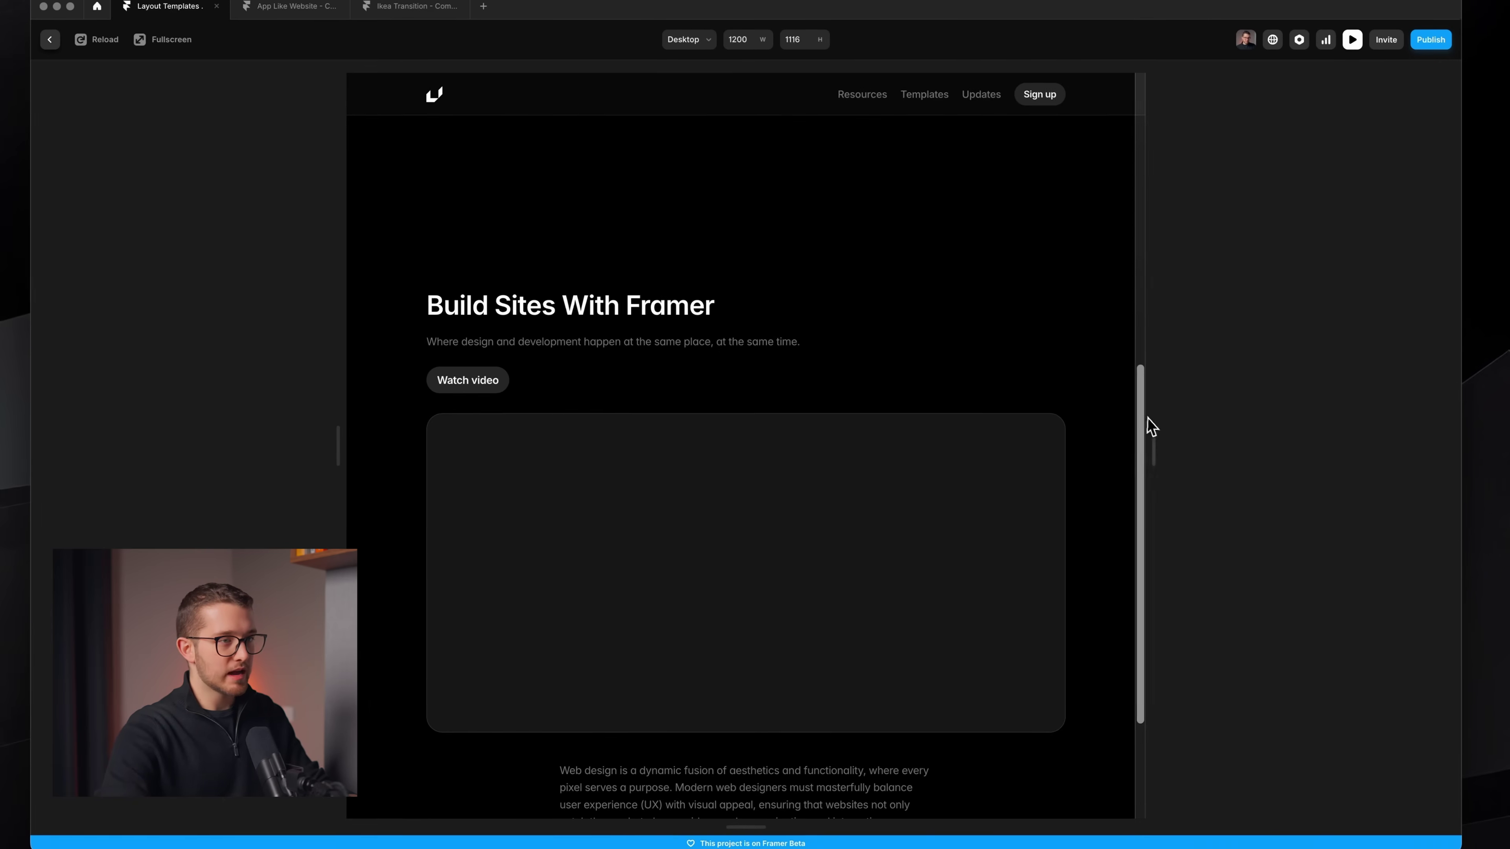
left_click_drag(1152, 443, 1006, 406)
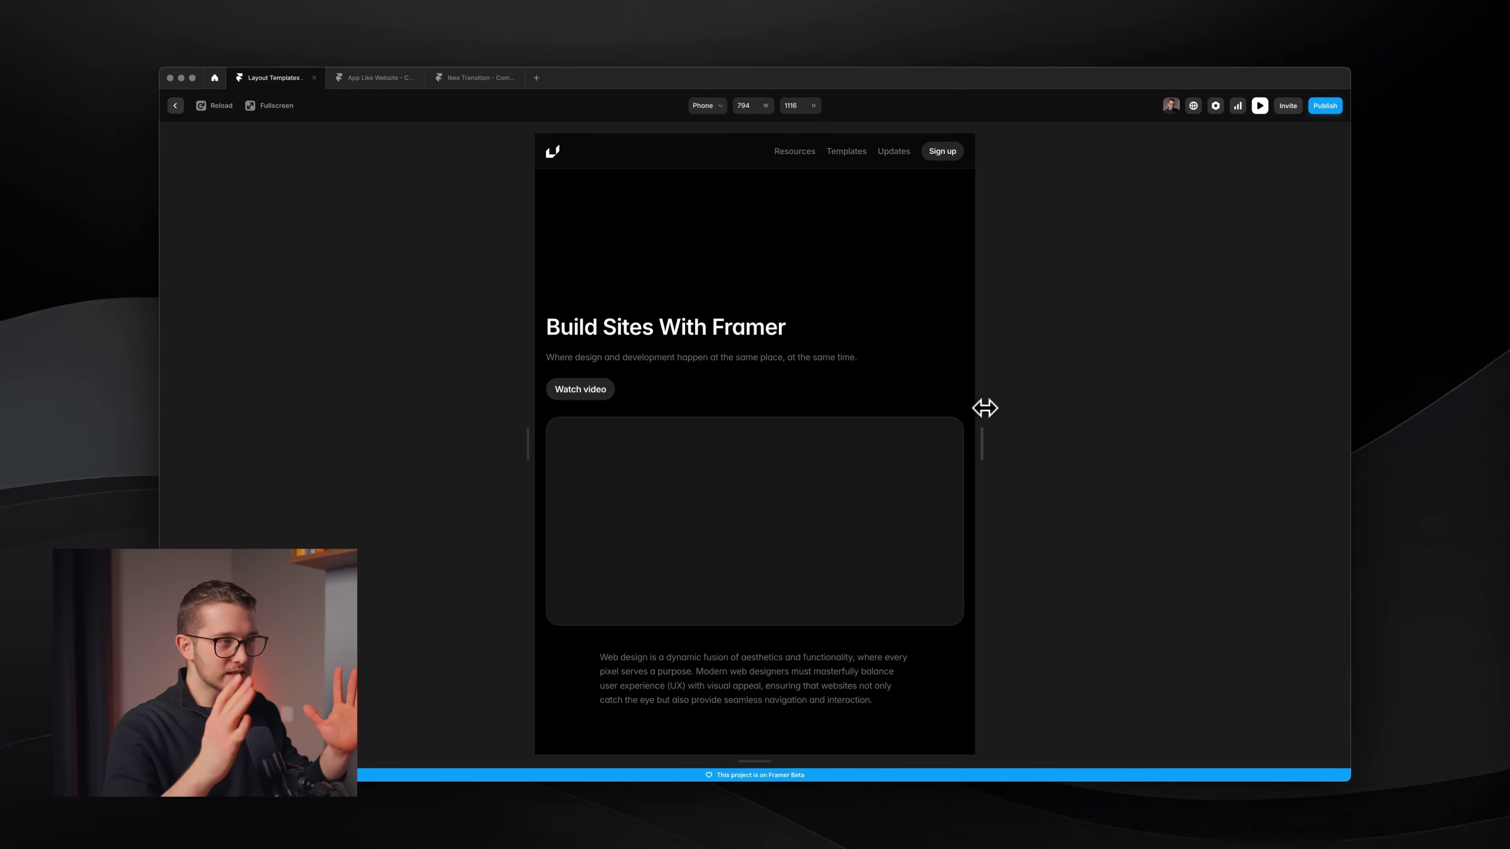
left_click_drag(985, 408, 1038, 395)
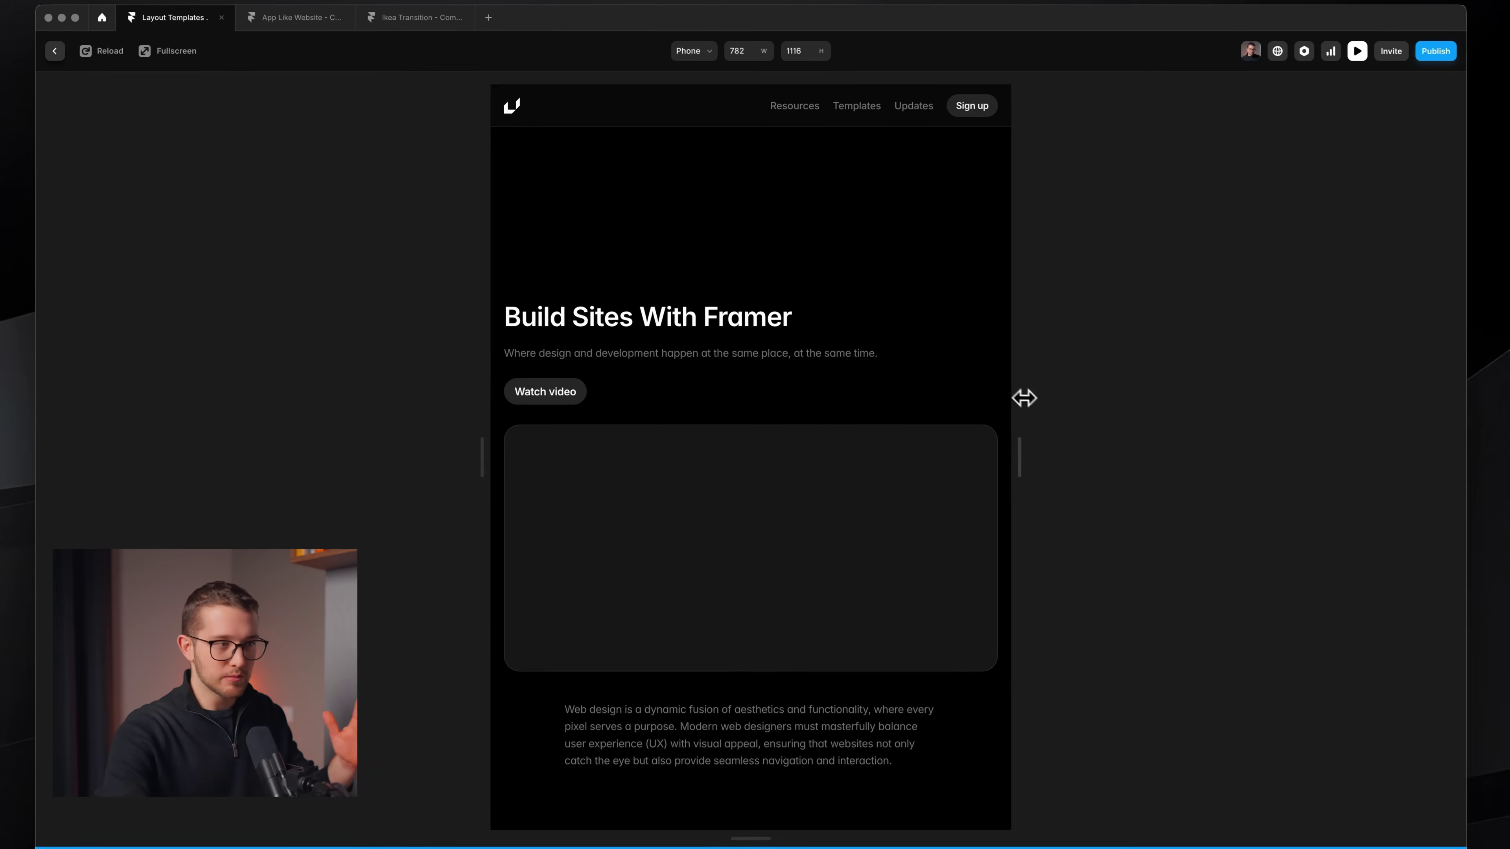
key("Escape")
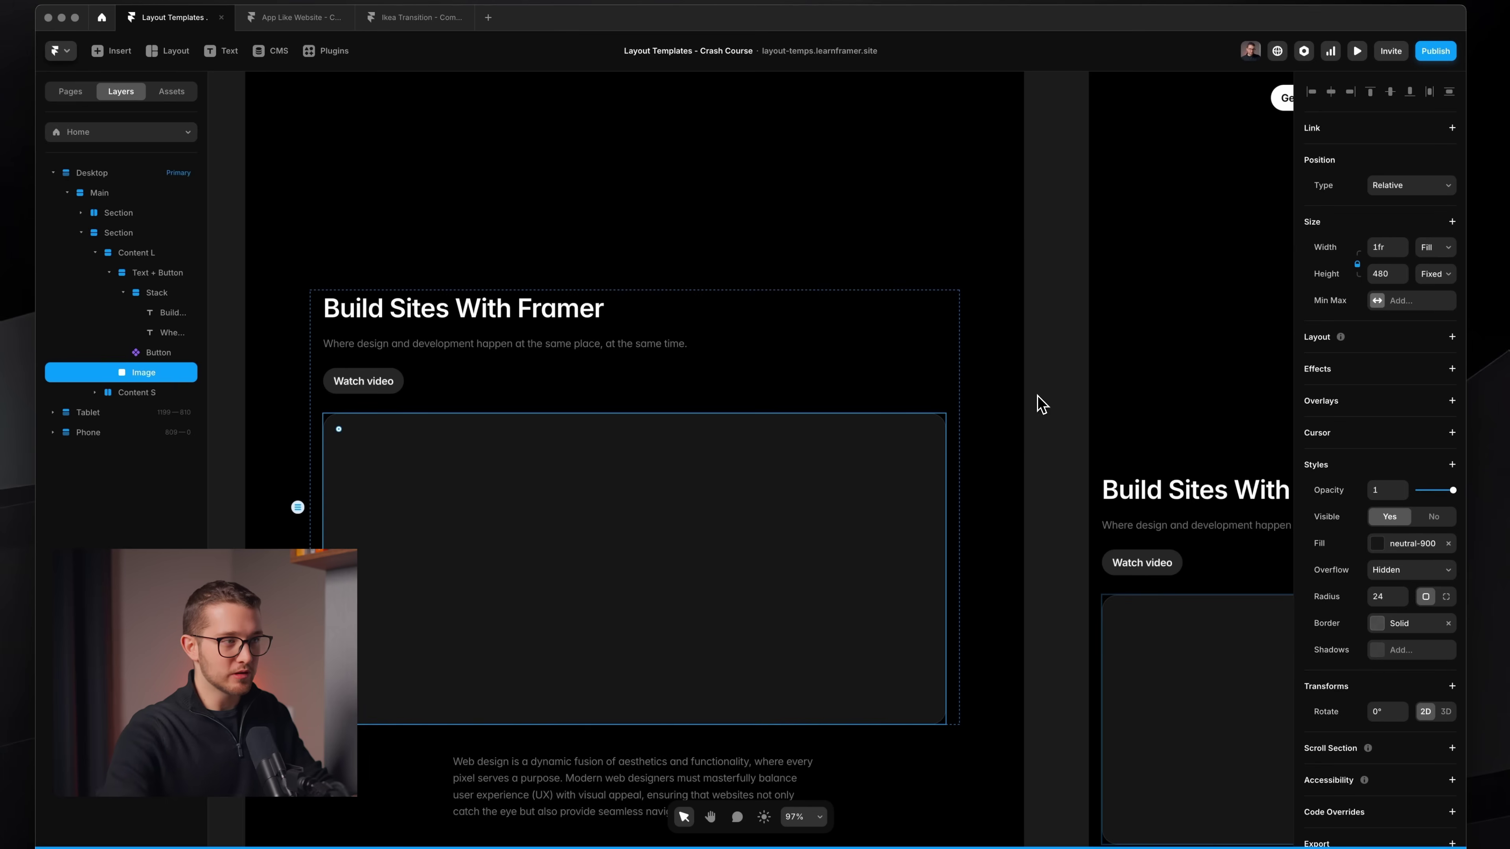
Check Content L's maximum width on Desktop and preview how the second section behaves on a wider page
left_click(937, 391)
scroll(944, 390, "down", 3)
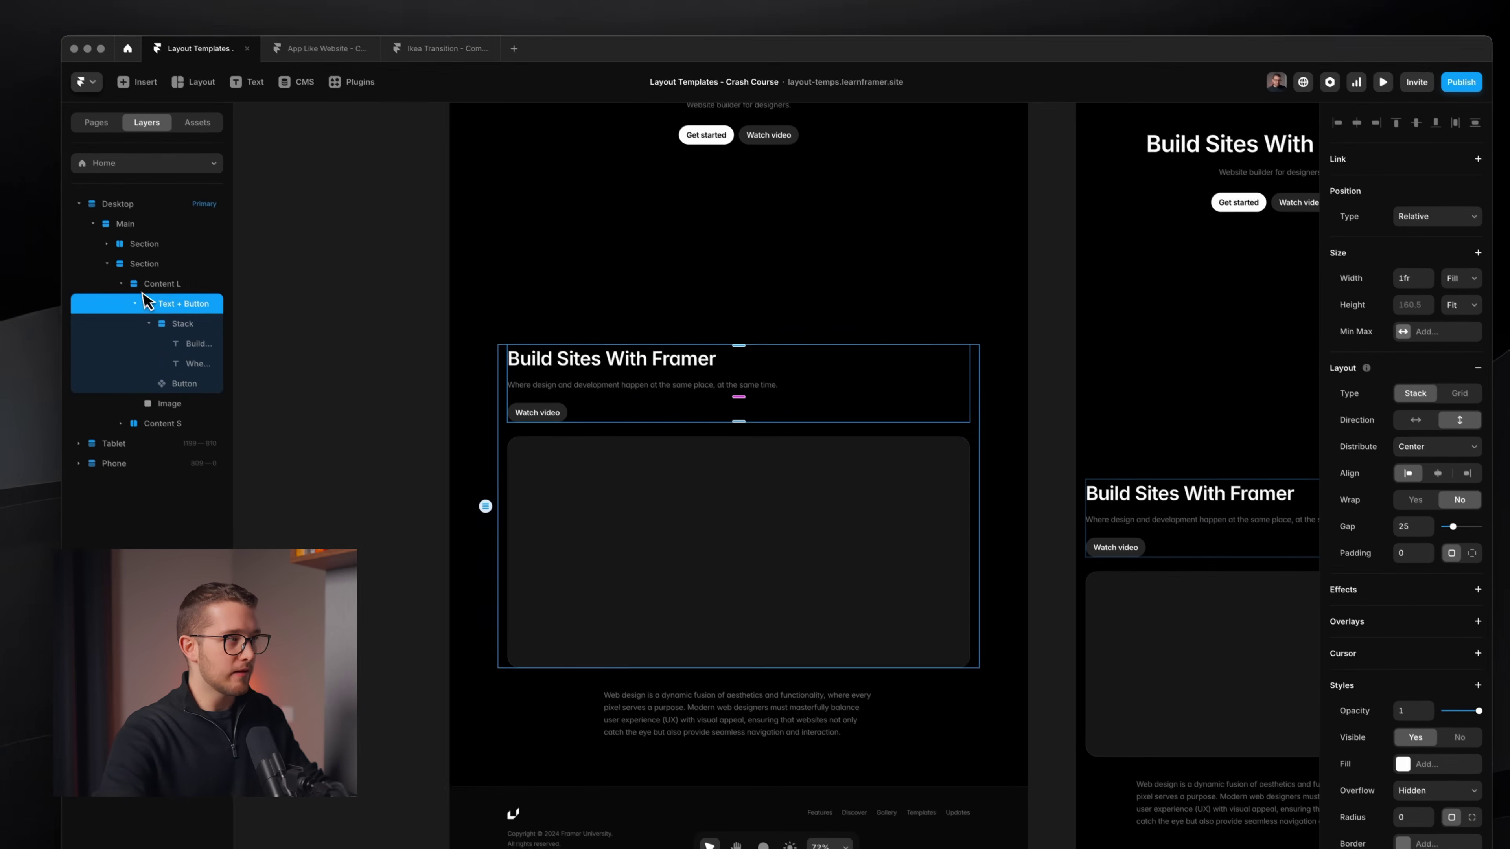
left_click(160, 284)
left_click(1426, 332)
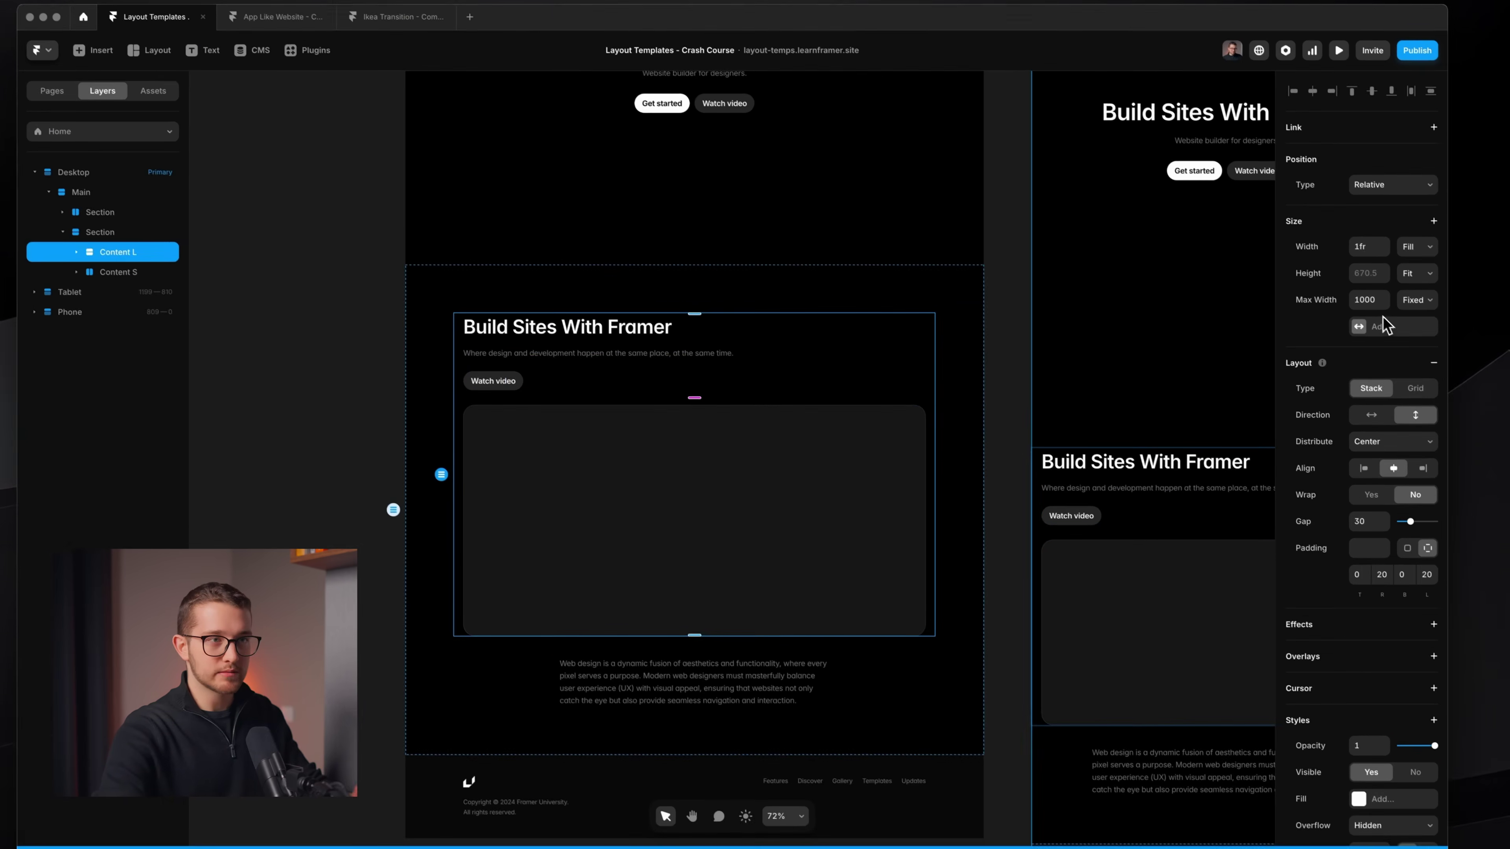
type("10")
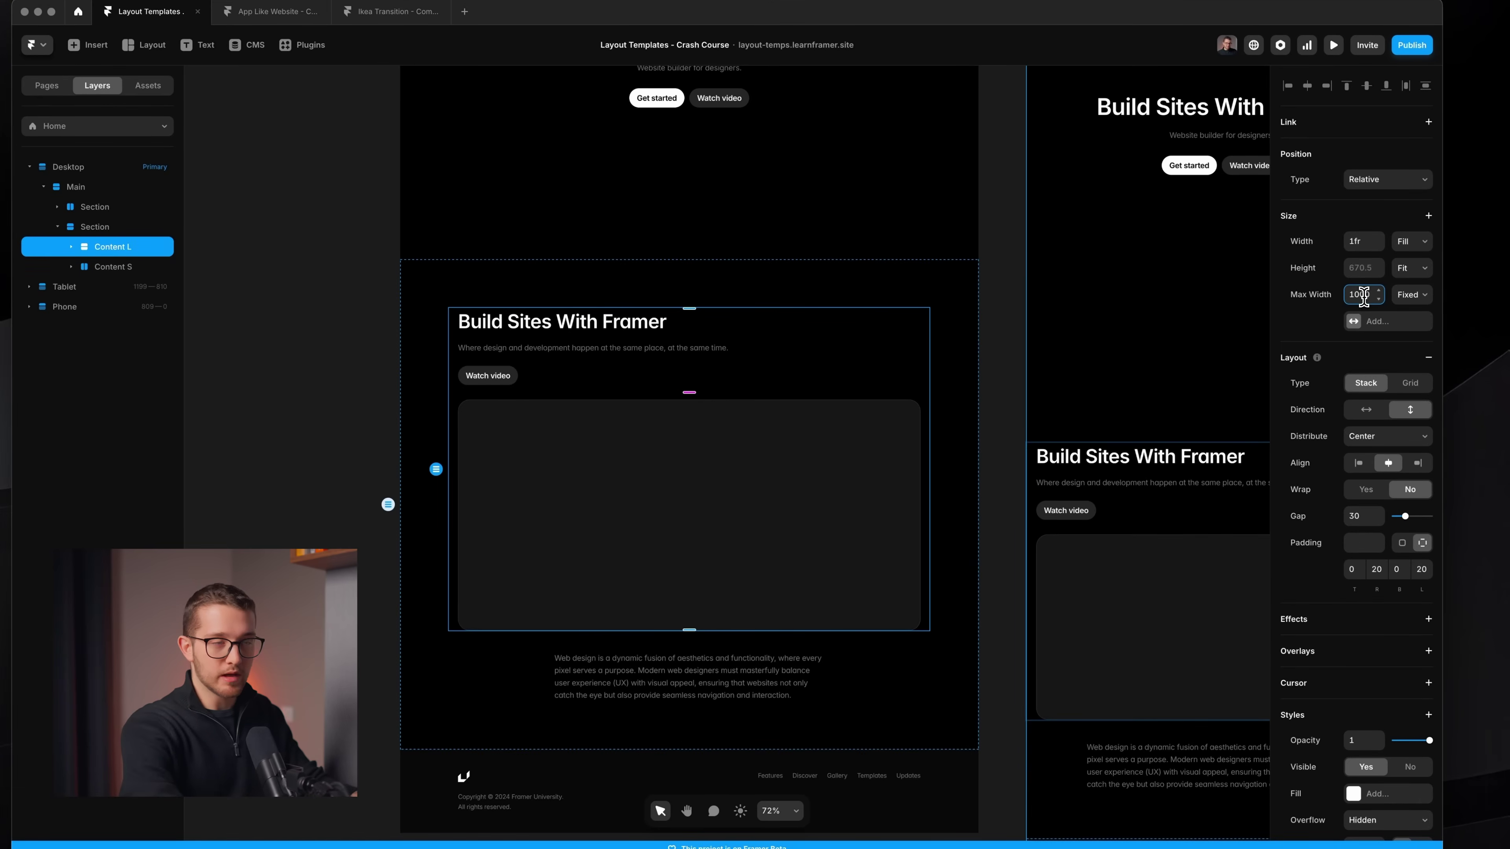
key("super+p")
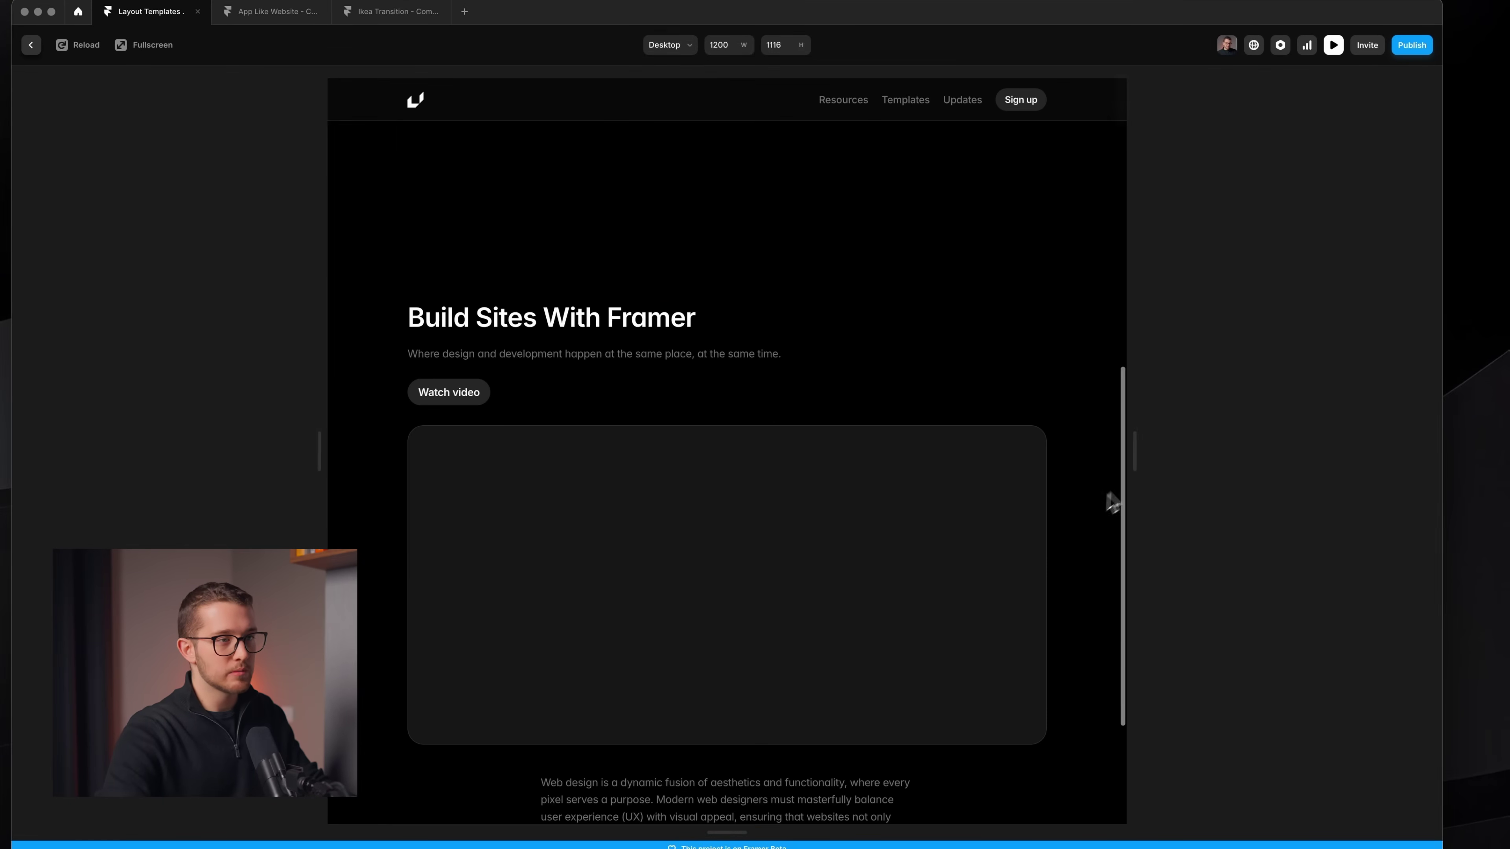
left_click_drag(1133, 469, 1358, 464)
key("super+shift+4")
left_click_drag(434, 276, 1064, 651)
key("Escape")
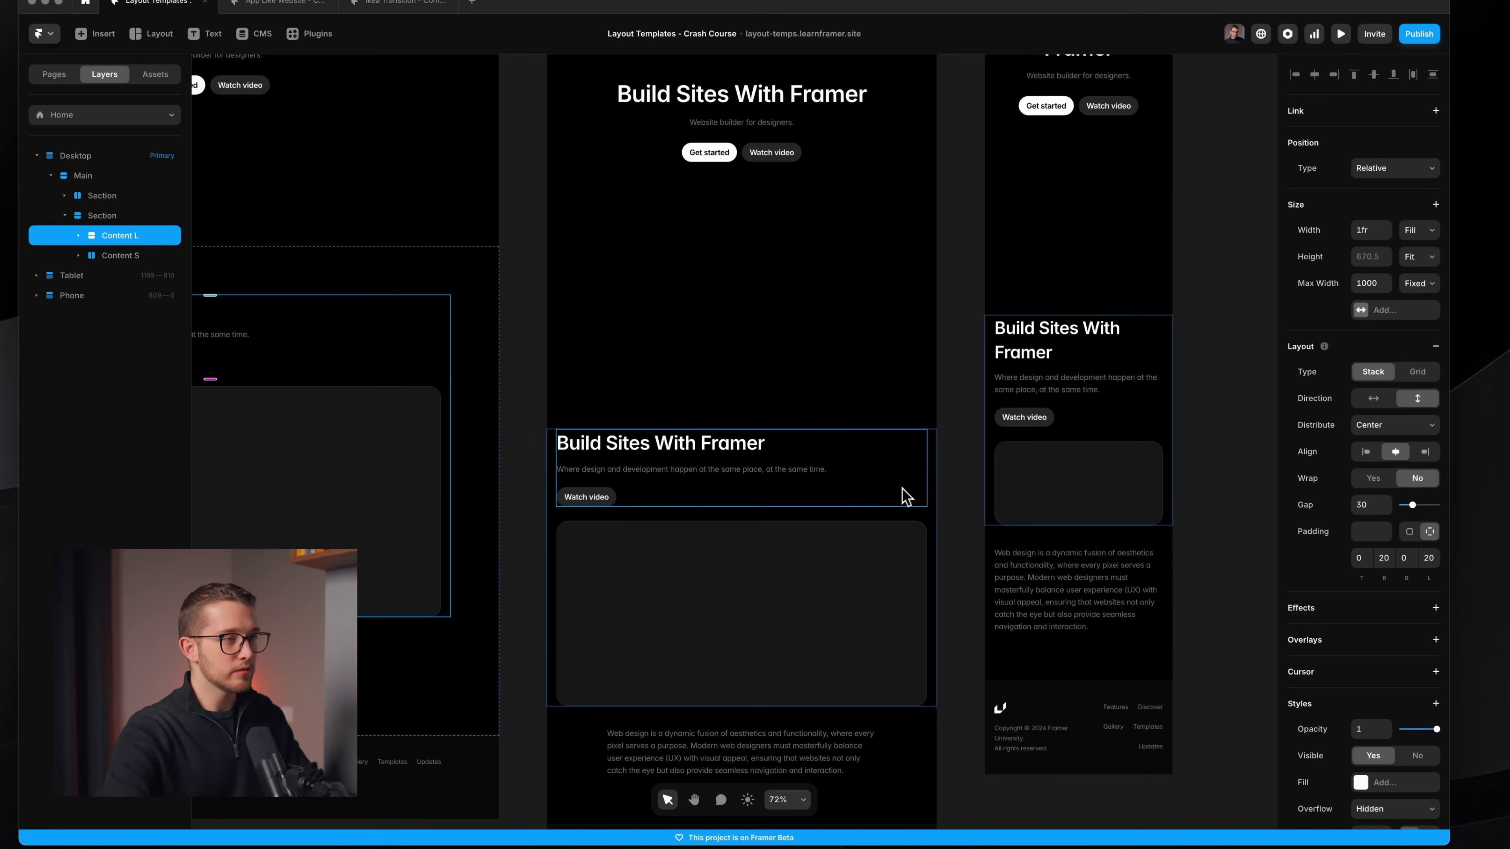
Set the maximum width of the second section's Content L to 700 on the Tablet breakpoint
left_click(932, 507)
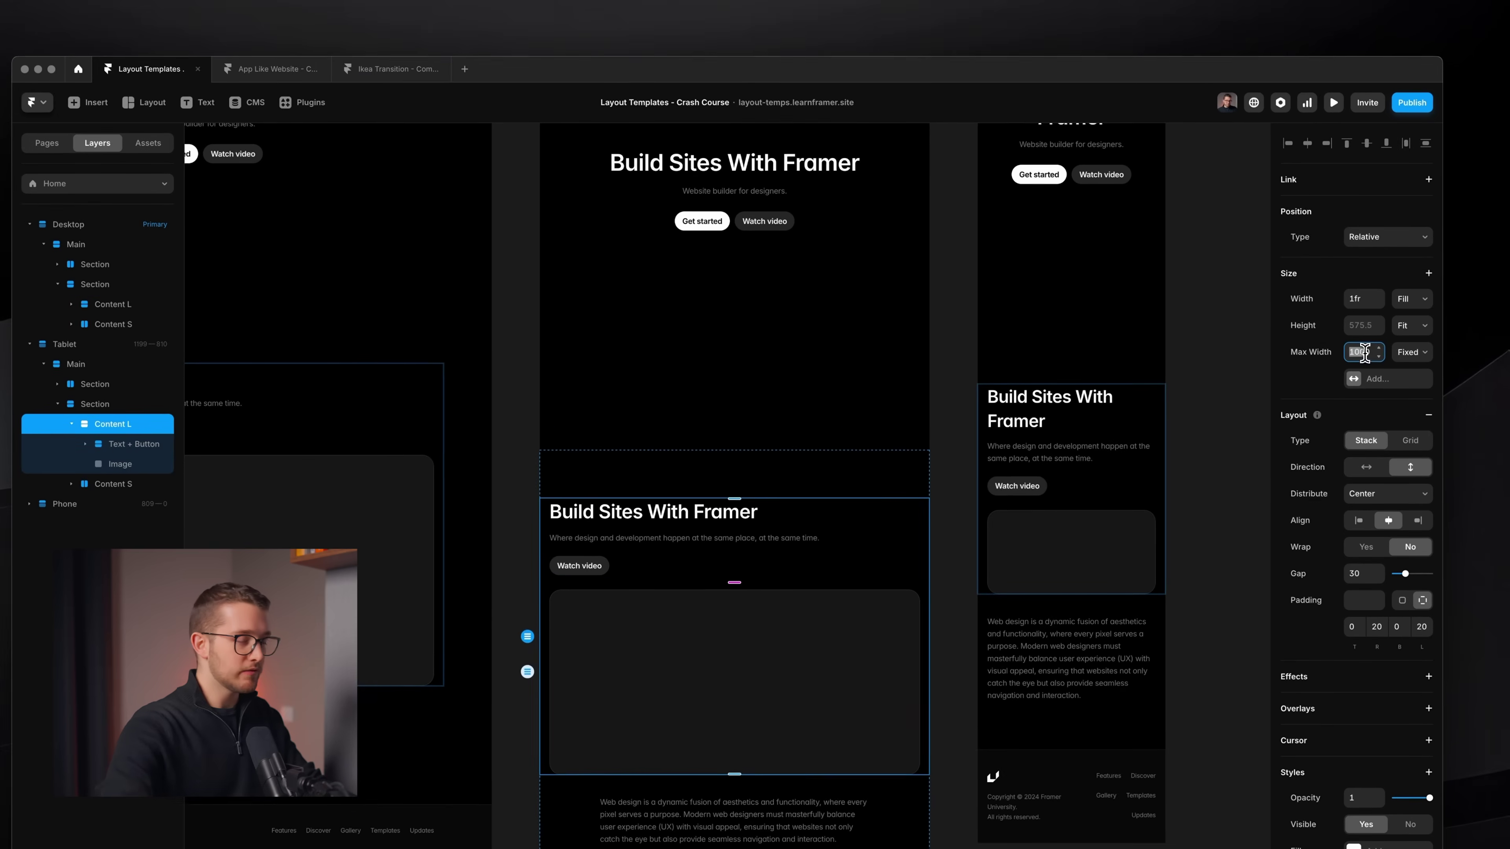
left_click(1370, 283)
key("Return")
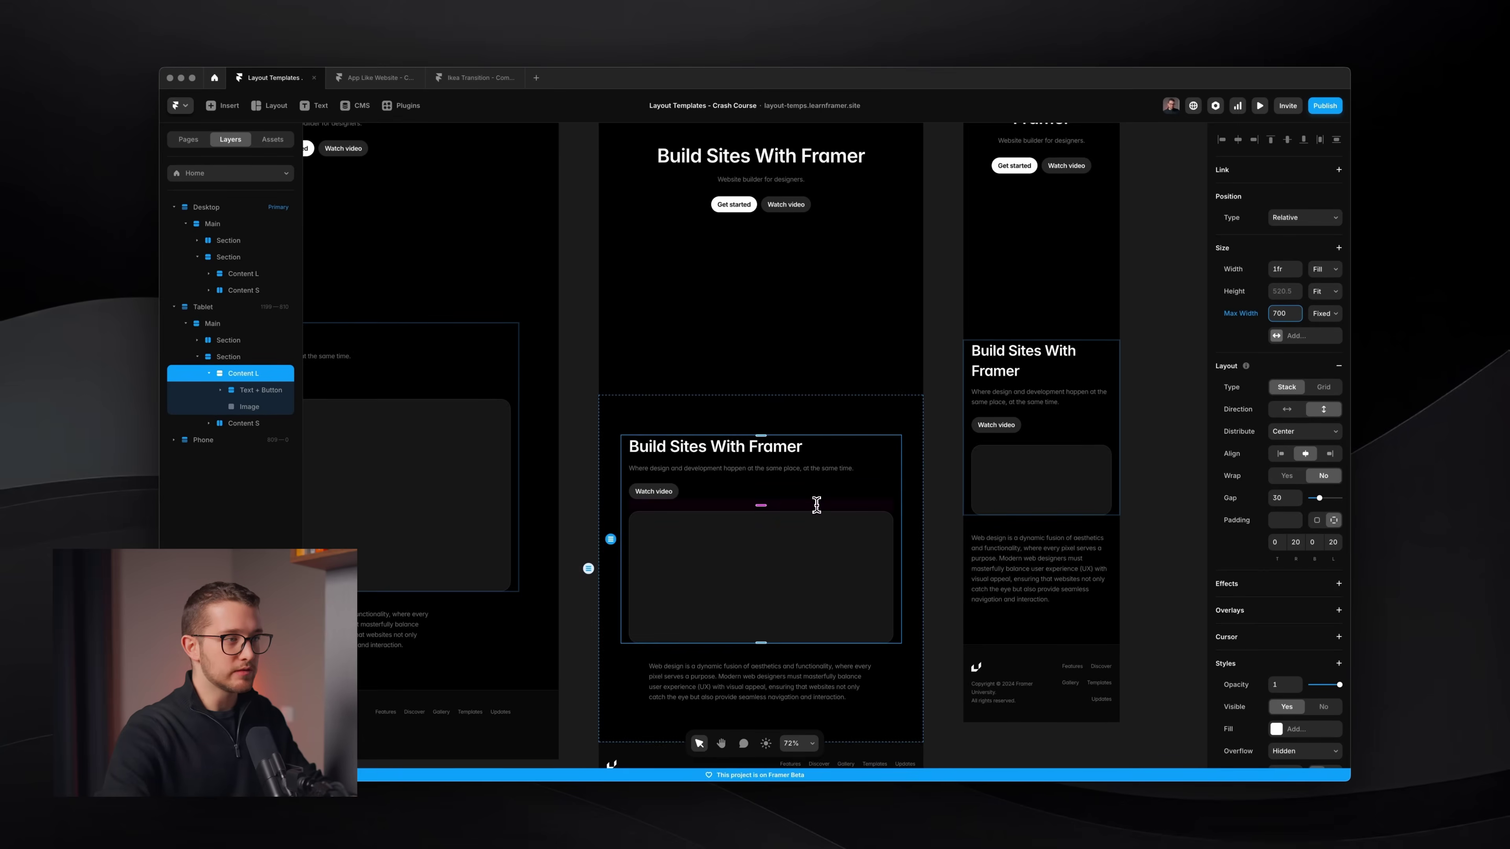
scroll(816, 504, "left", 2)
scroll(816, 504, "up", 1)
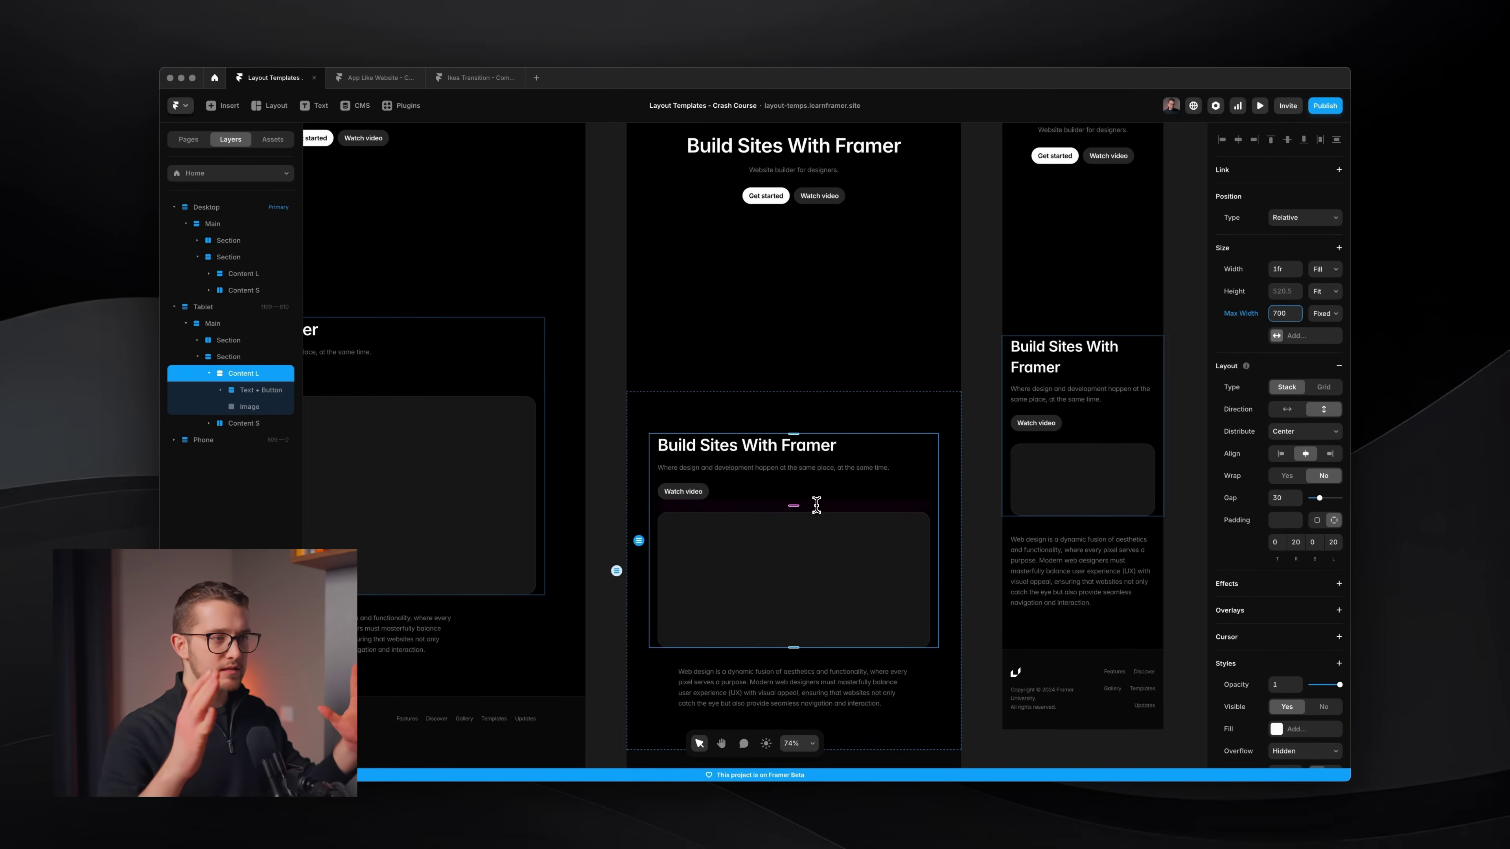
scroll(816, 504, "down", 5)
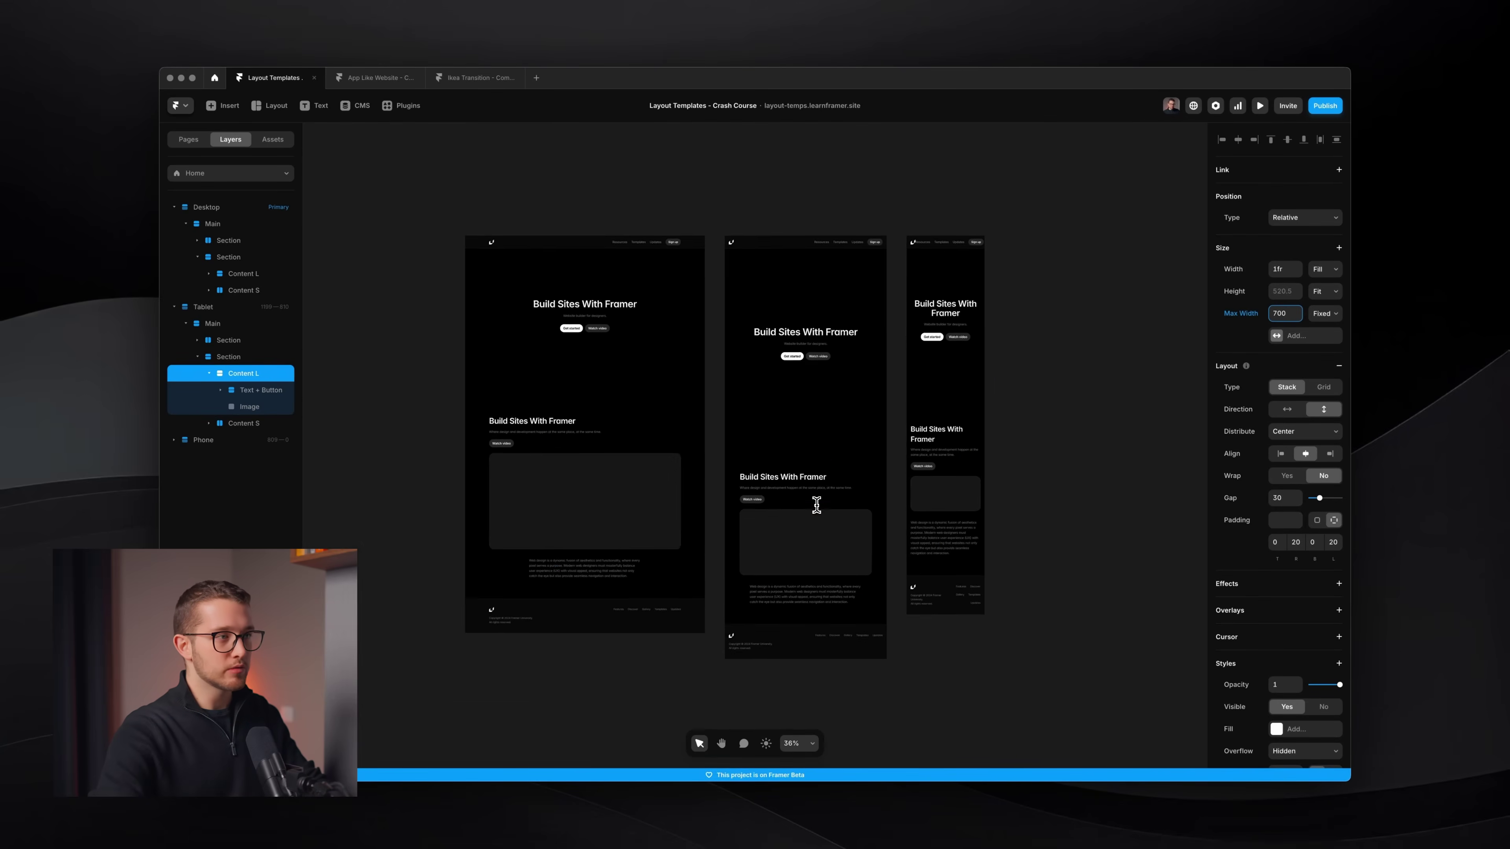
scroll(771, 297, "up", 5)
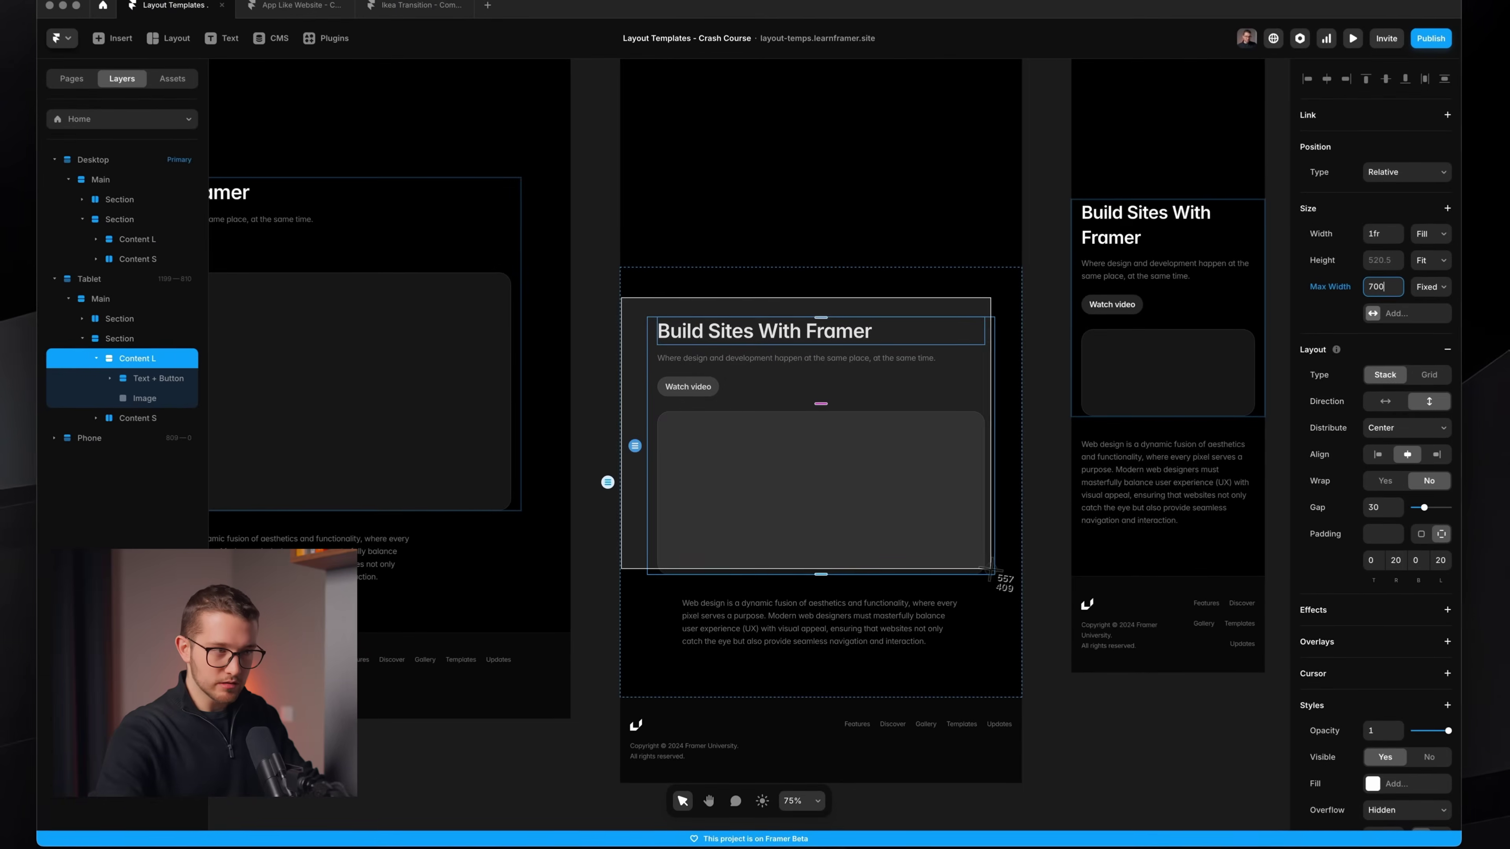
left_click_drag(988, 570, 991, 571)
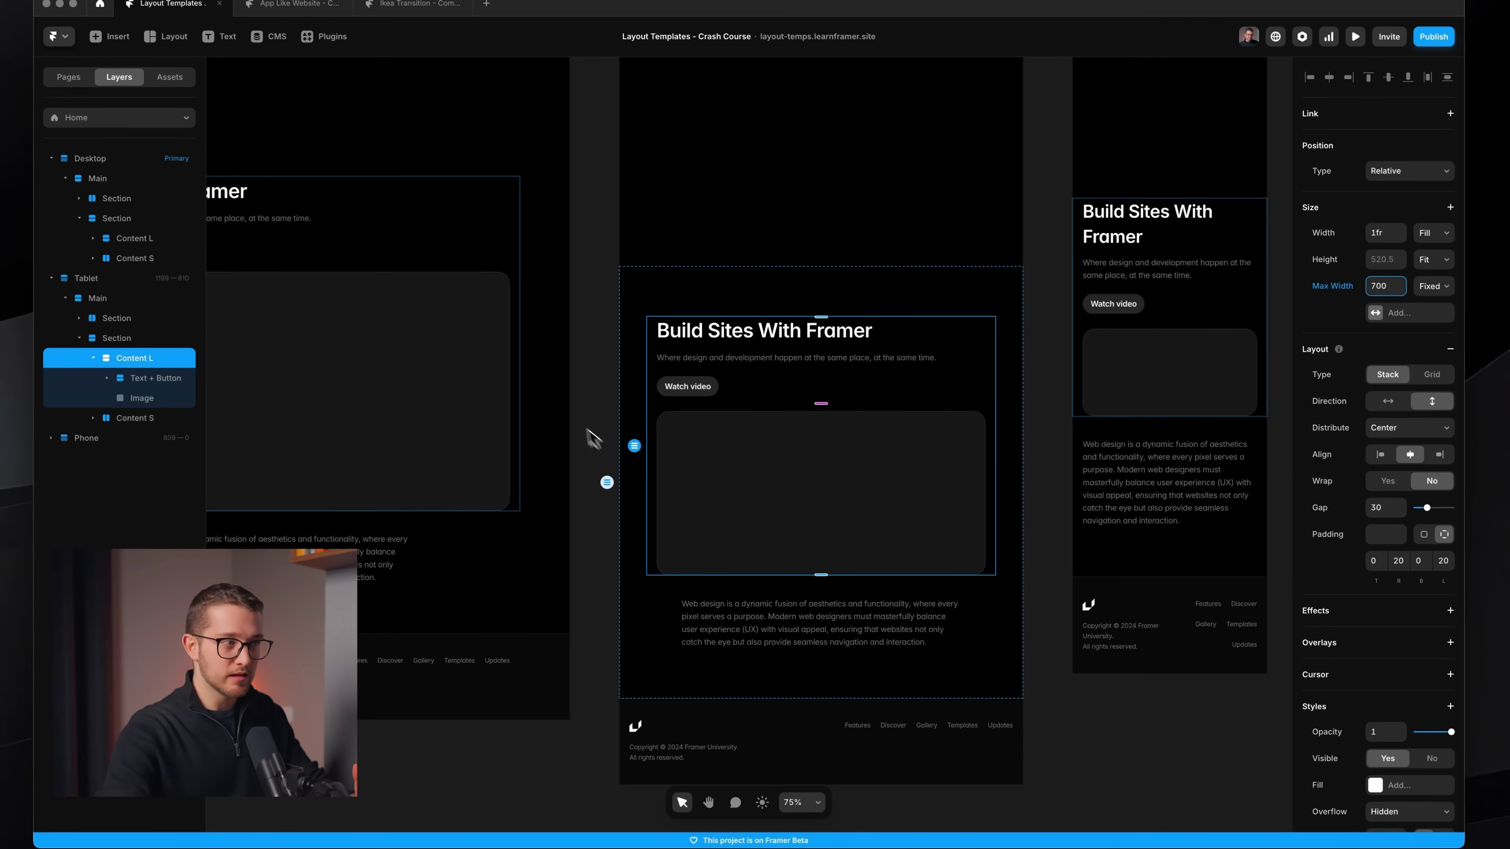
Preview the page from the Desktop breakpoint and narrow it to about 1142 to check the second section's tablet layout
left_click(534, 420)
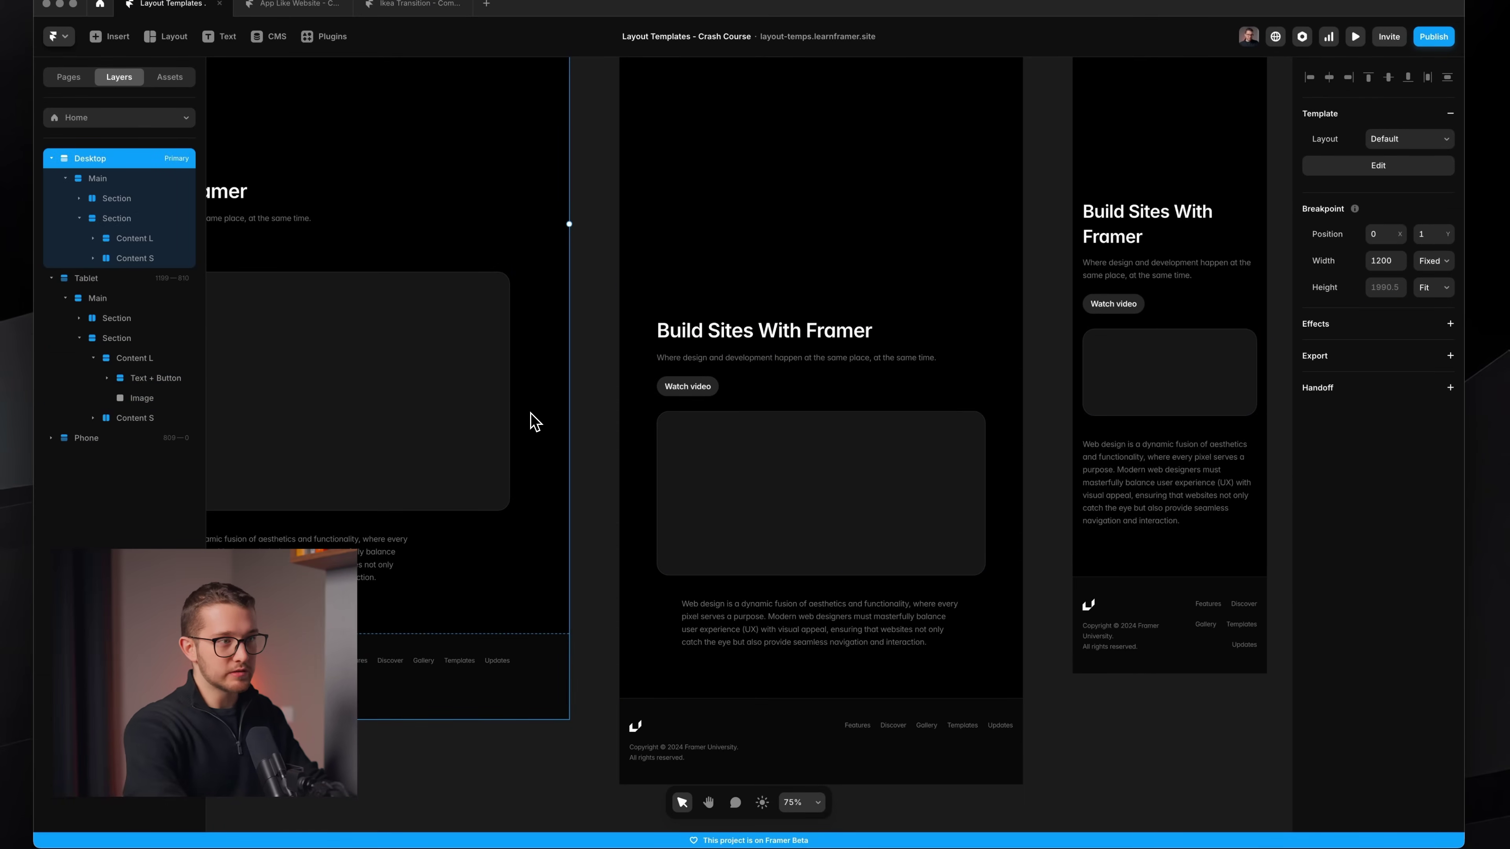
key("super+p")
scroll(809, 539, "down", 5)
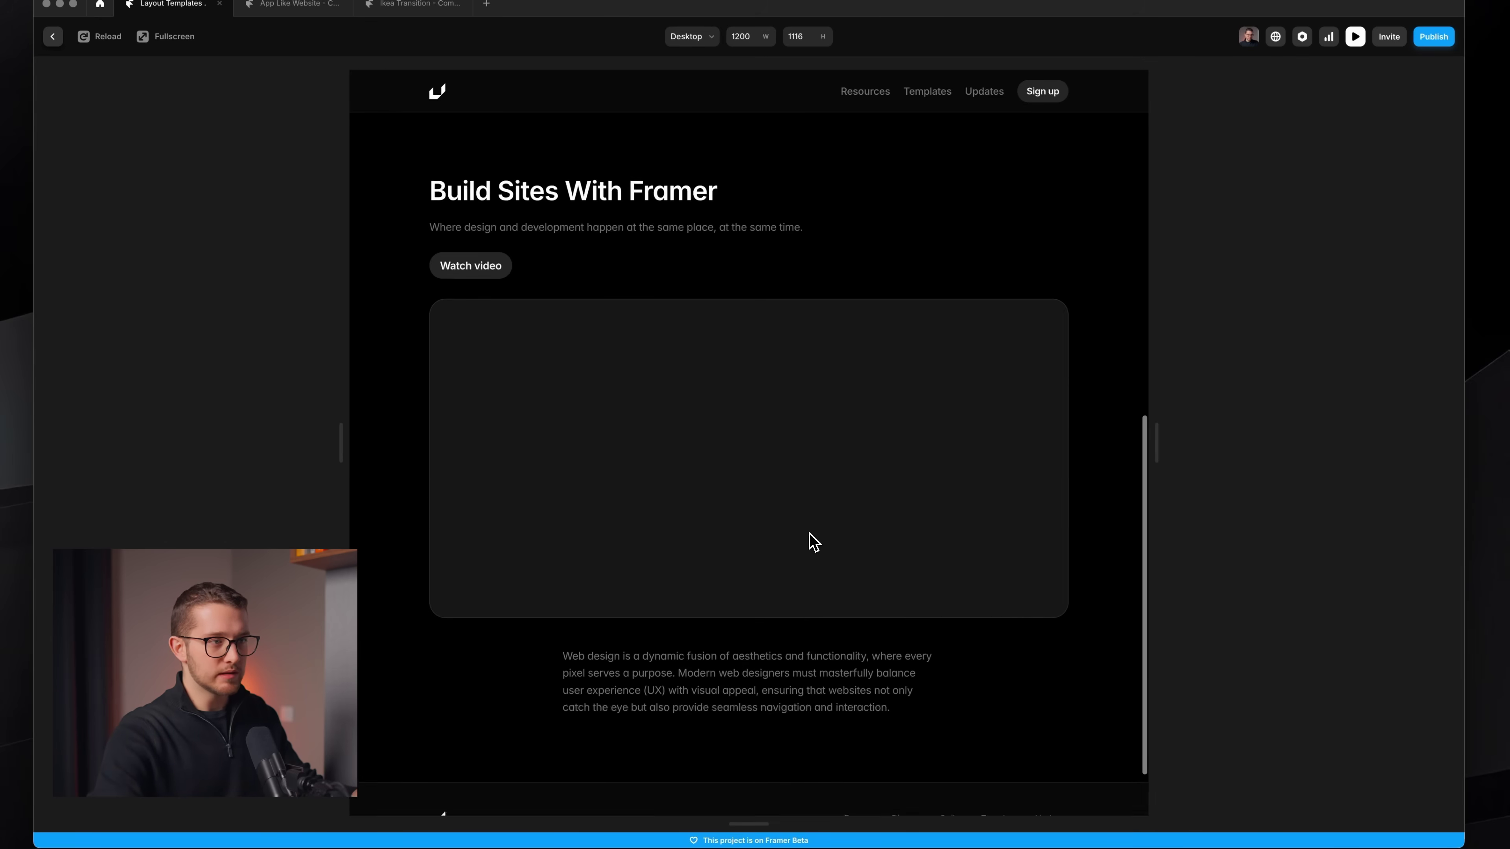
scroll(810, 540, "up", 3)
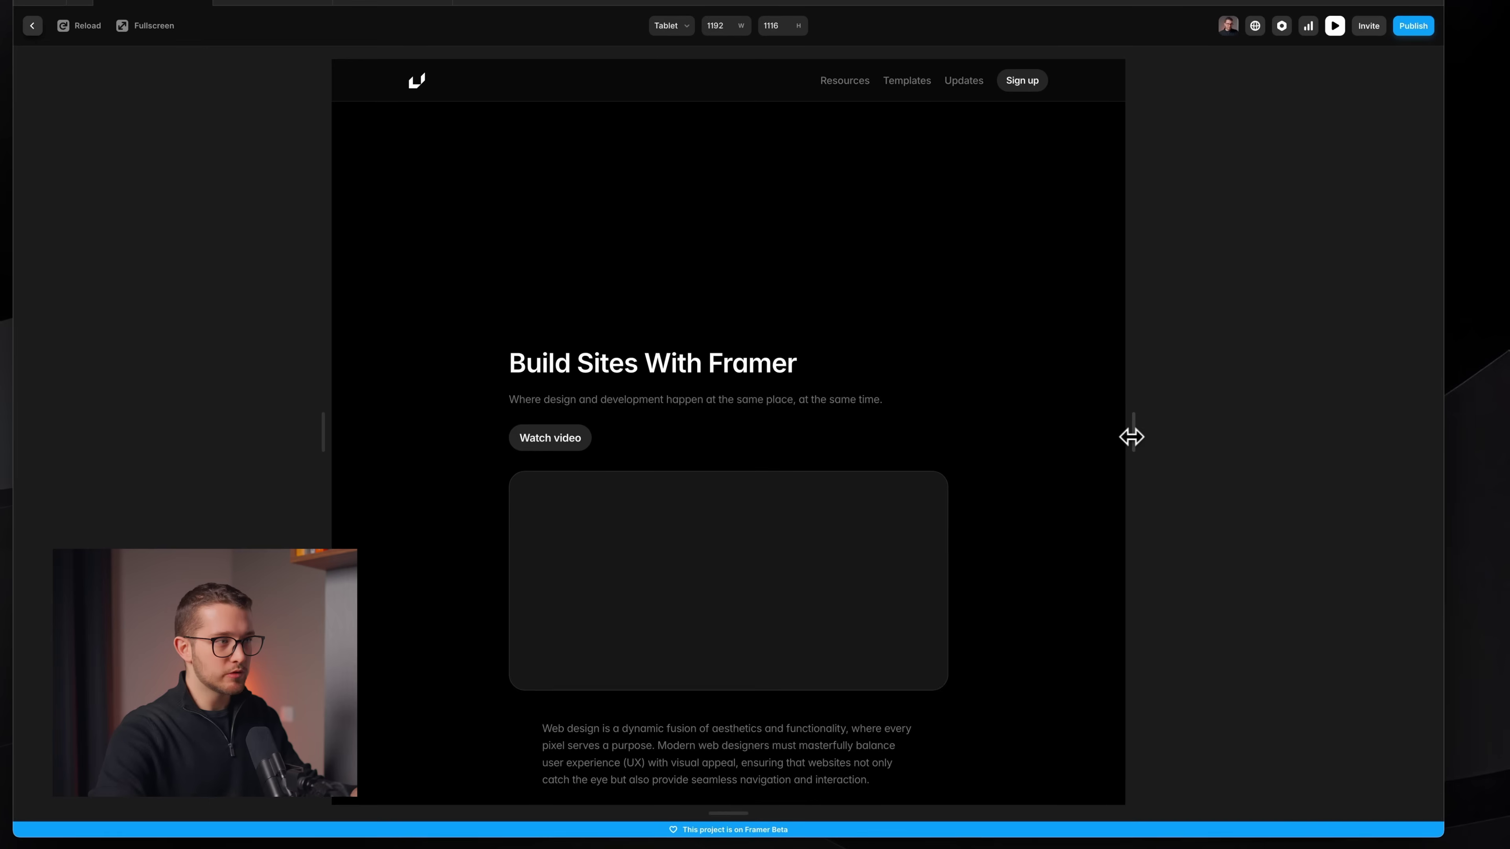
left_click_drag(1137, 439, 1114, 419)
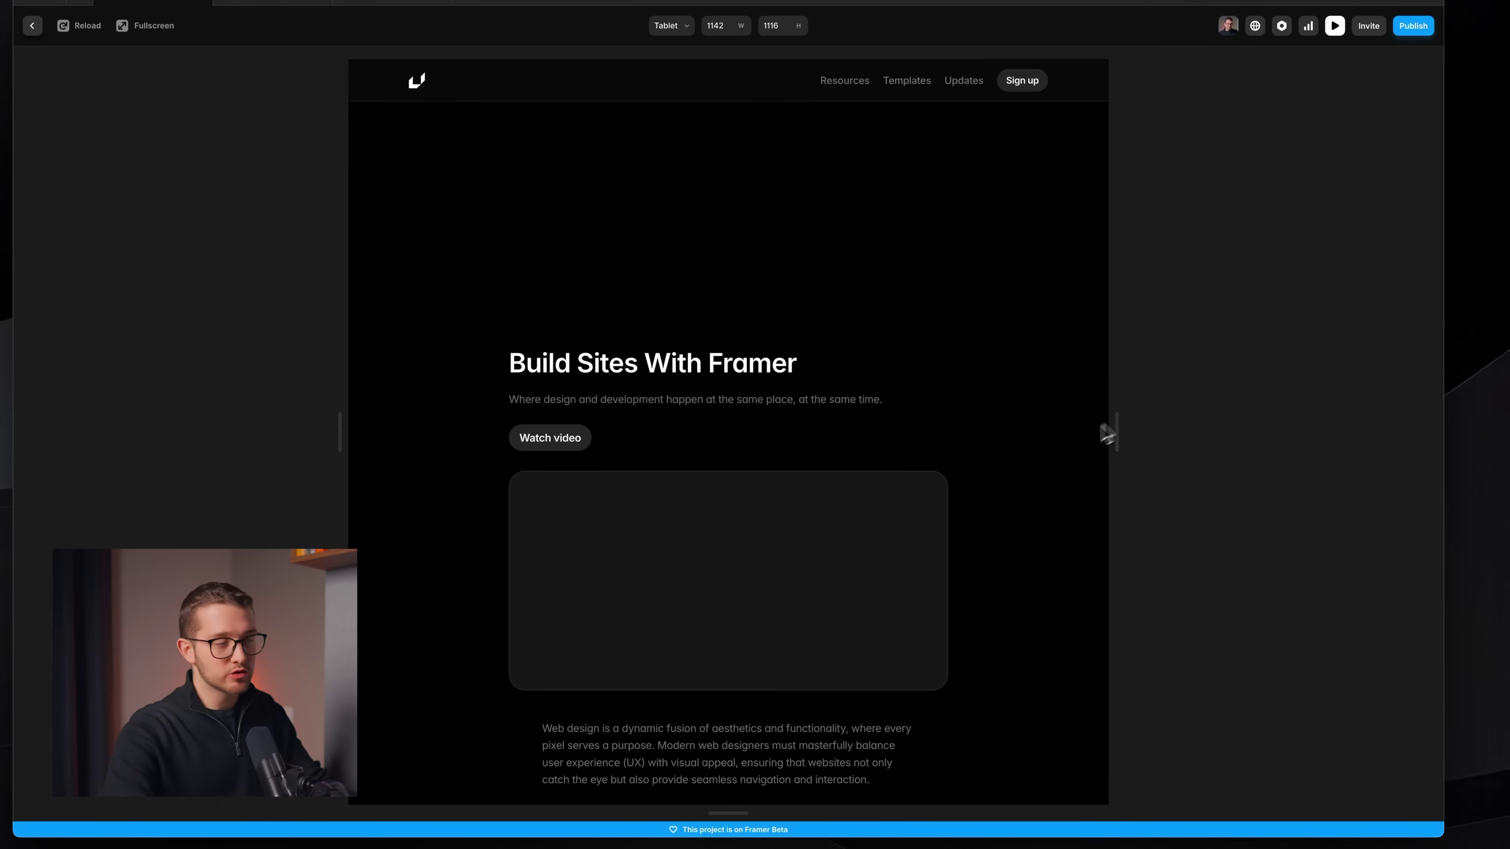
key("Escape")
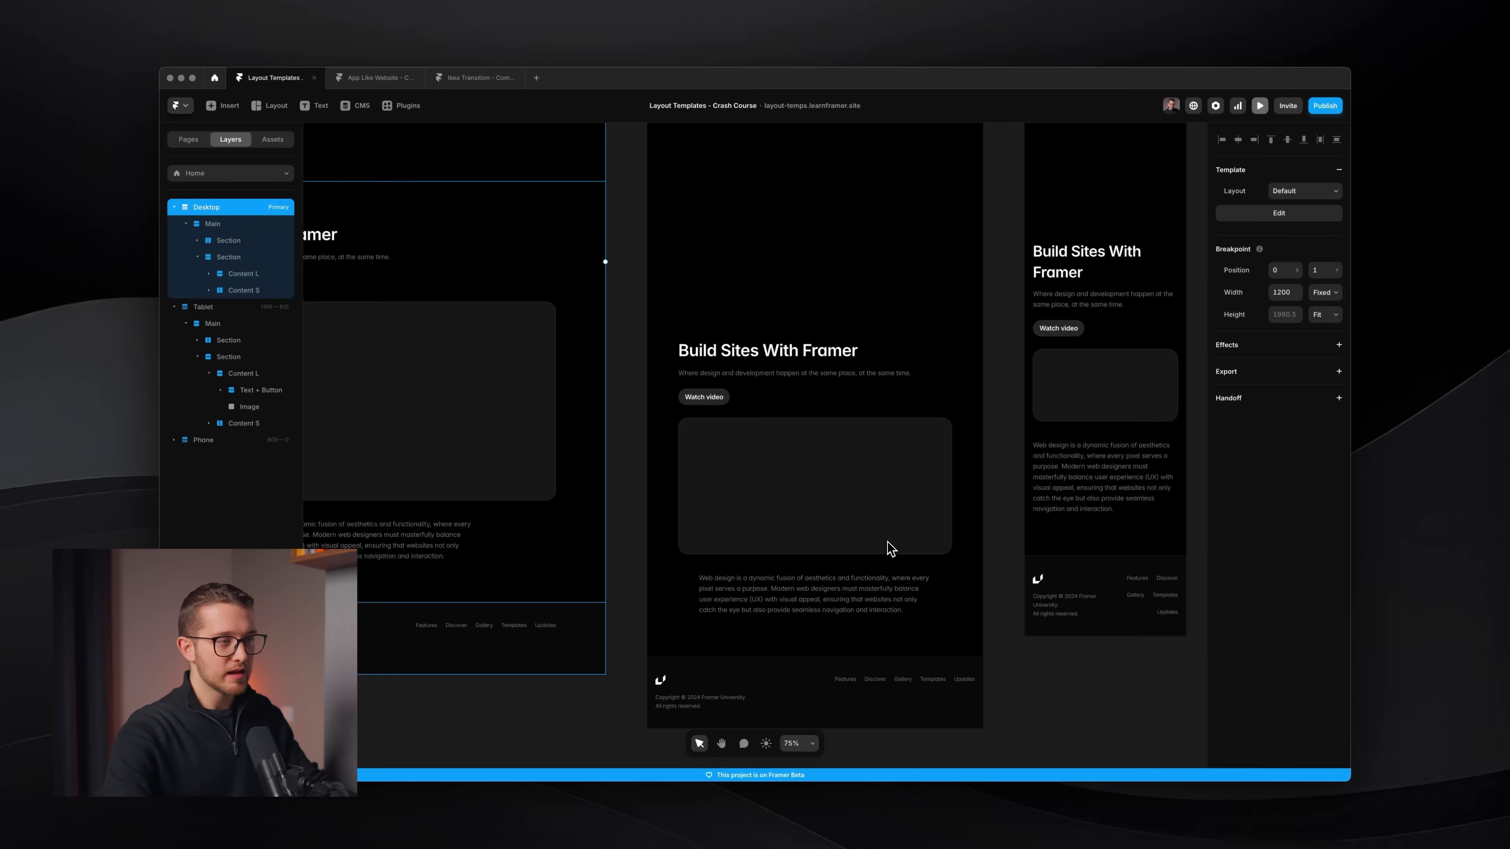
Compare the second section across the breakpoints and inspect Content L's maximum width on Phone
scroll(889, 548, "down", 2)
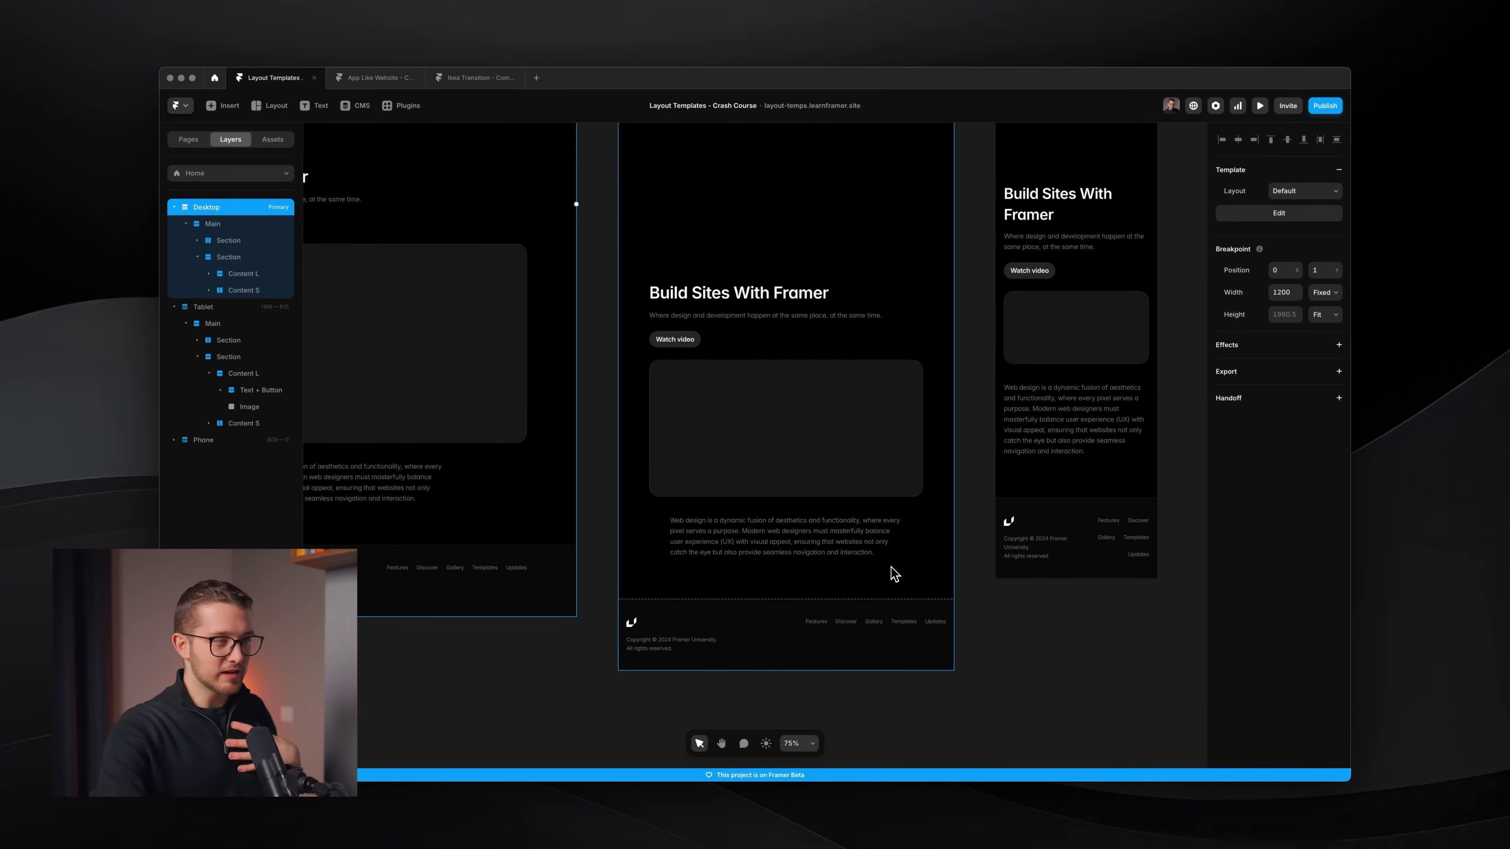
scroll(832, 513, "down", 4)
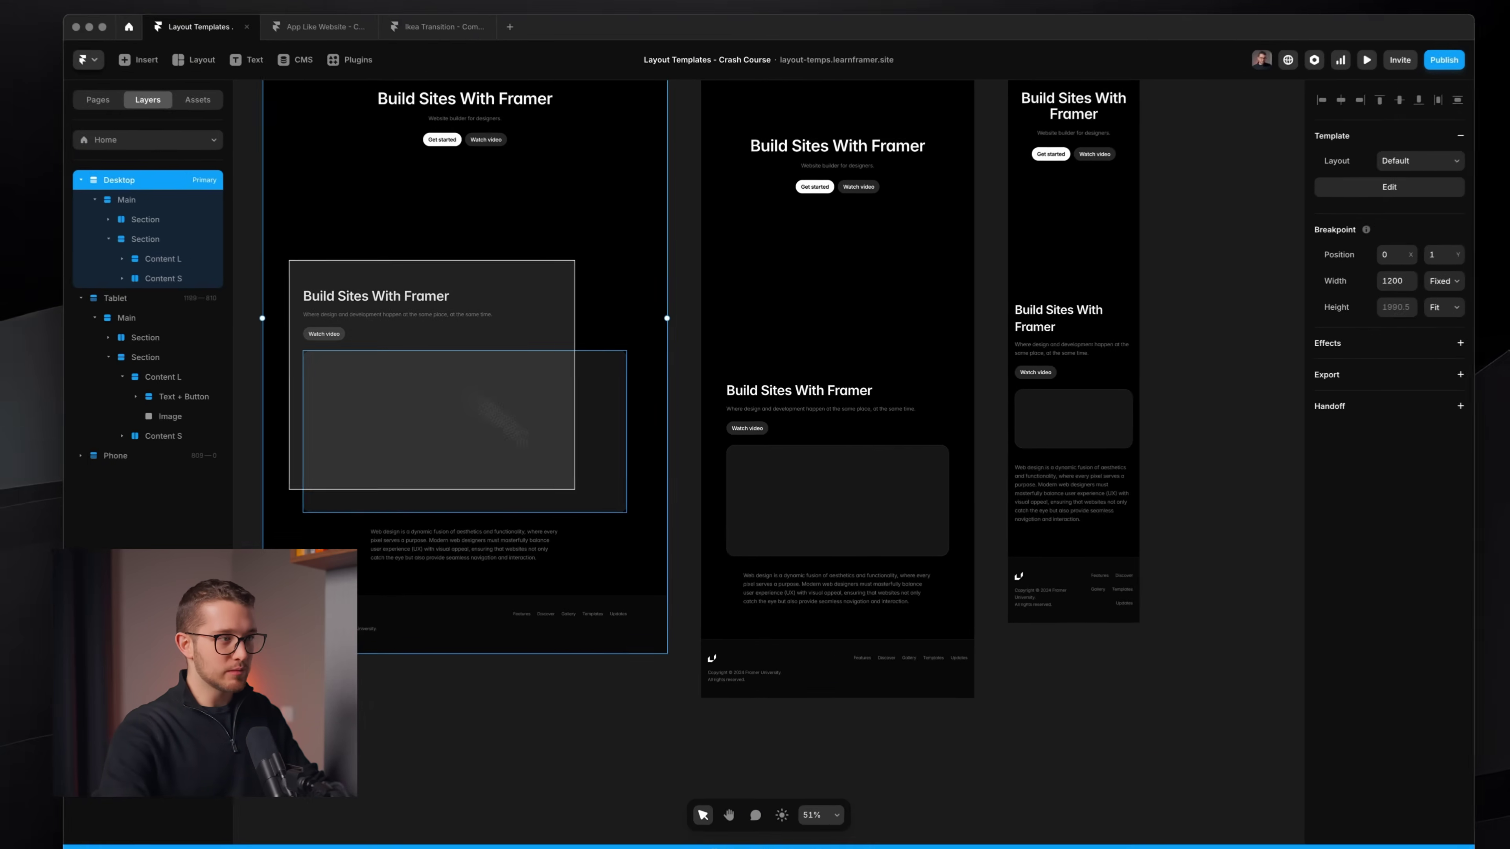
left_click_drag(573, 488, 938, 574)
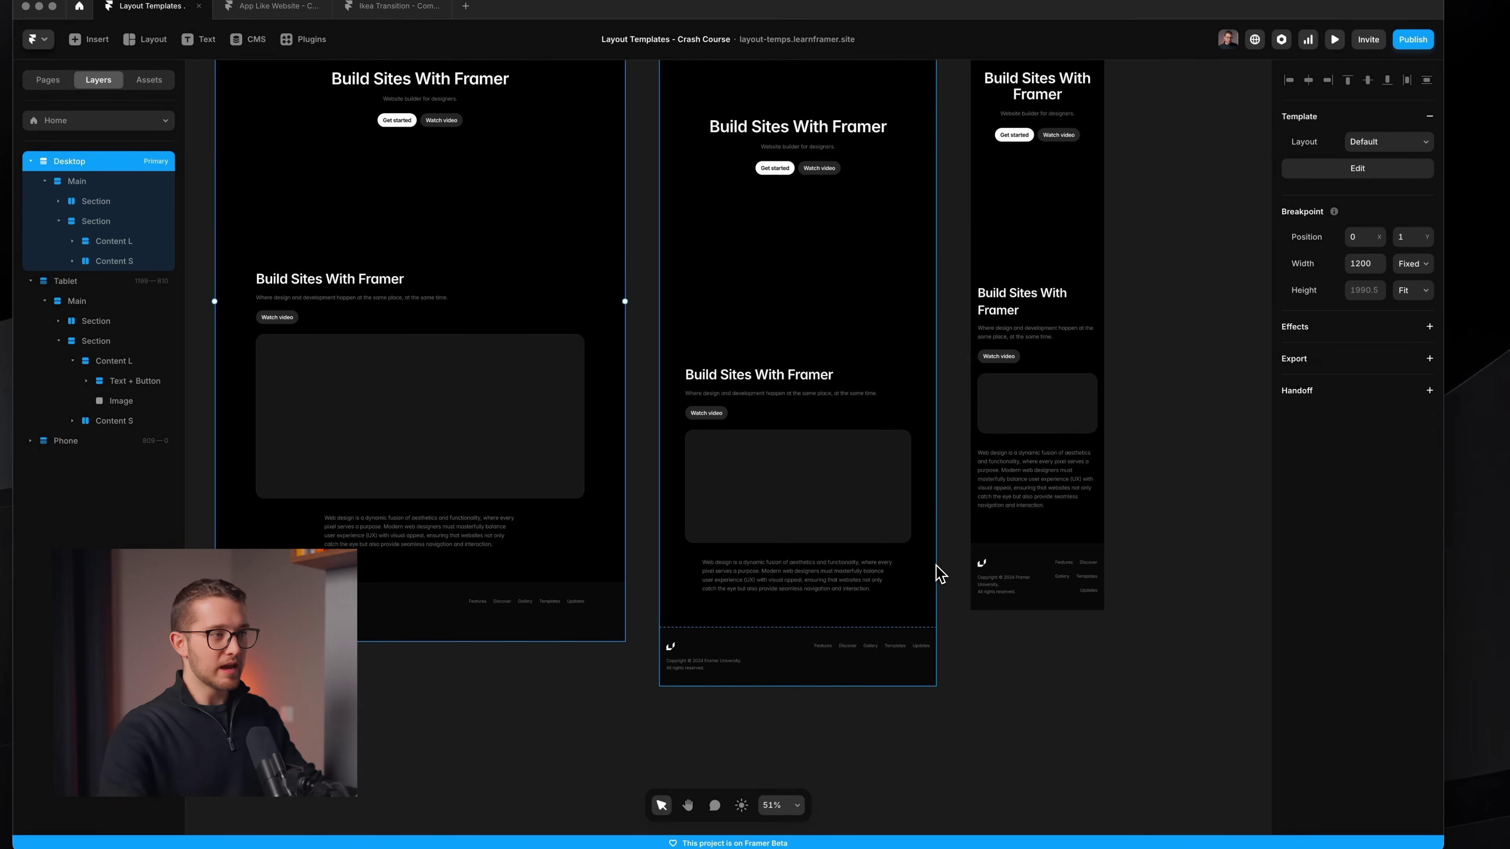
left_click(833, 491)
left_click(813, 398)
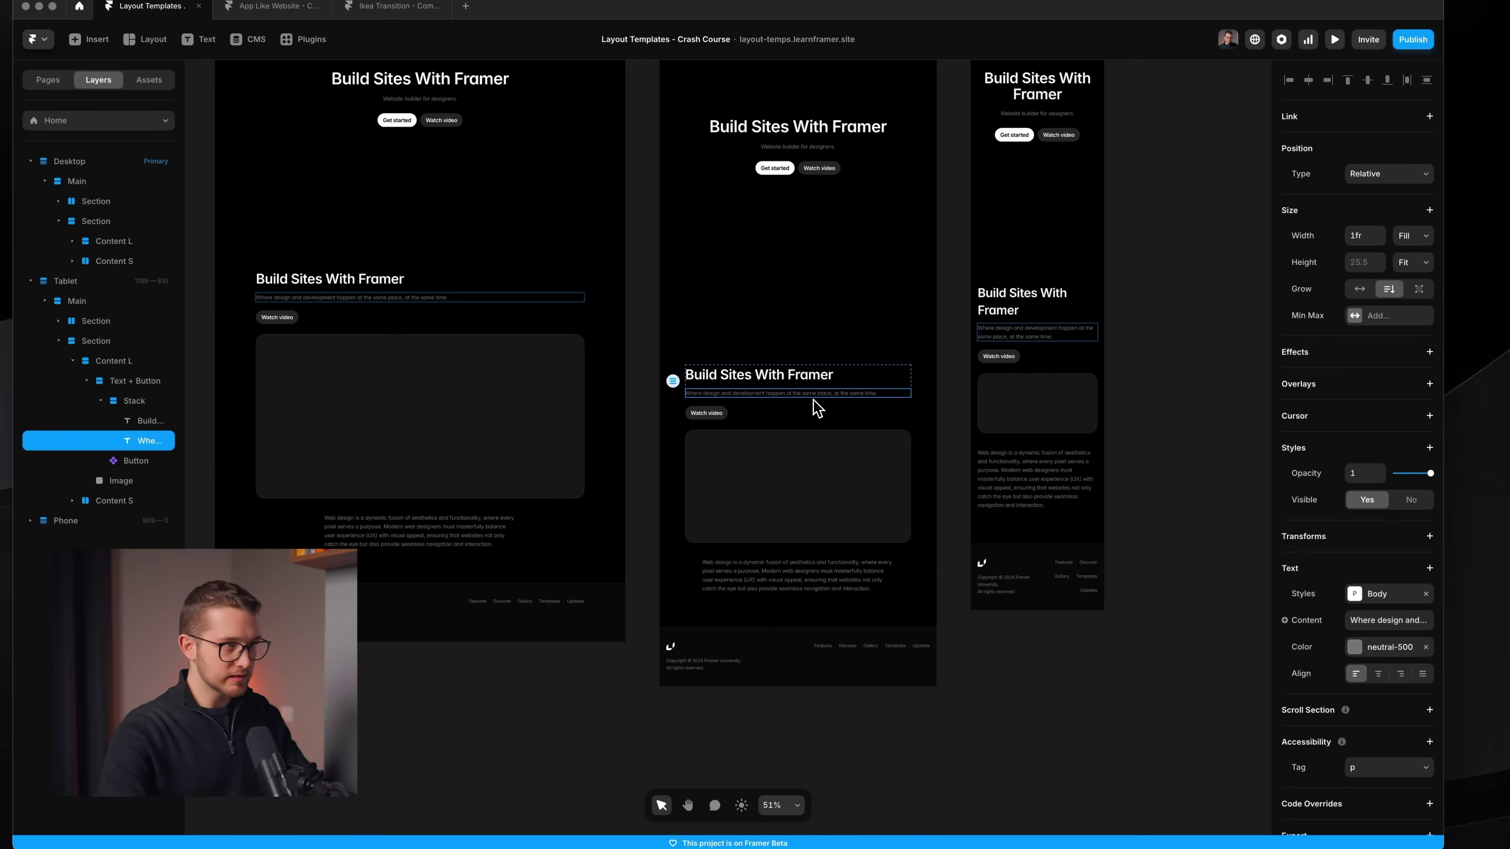
left_click(1055, 332)
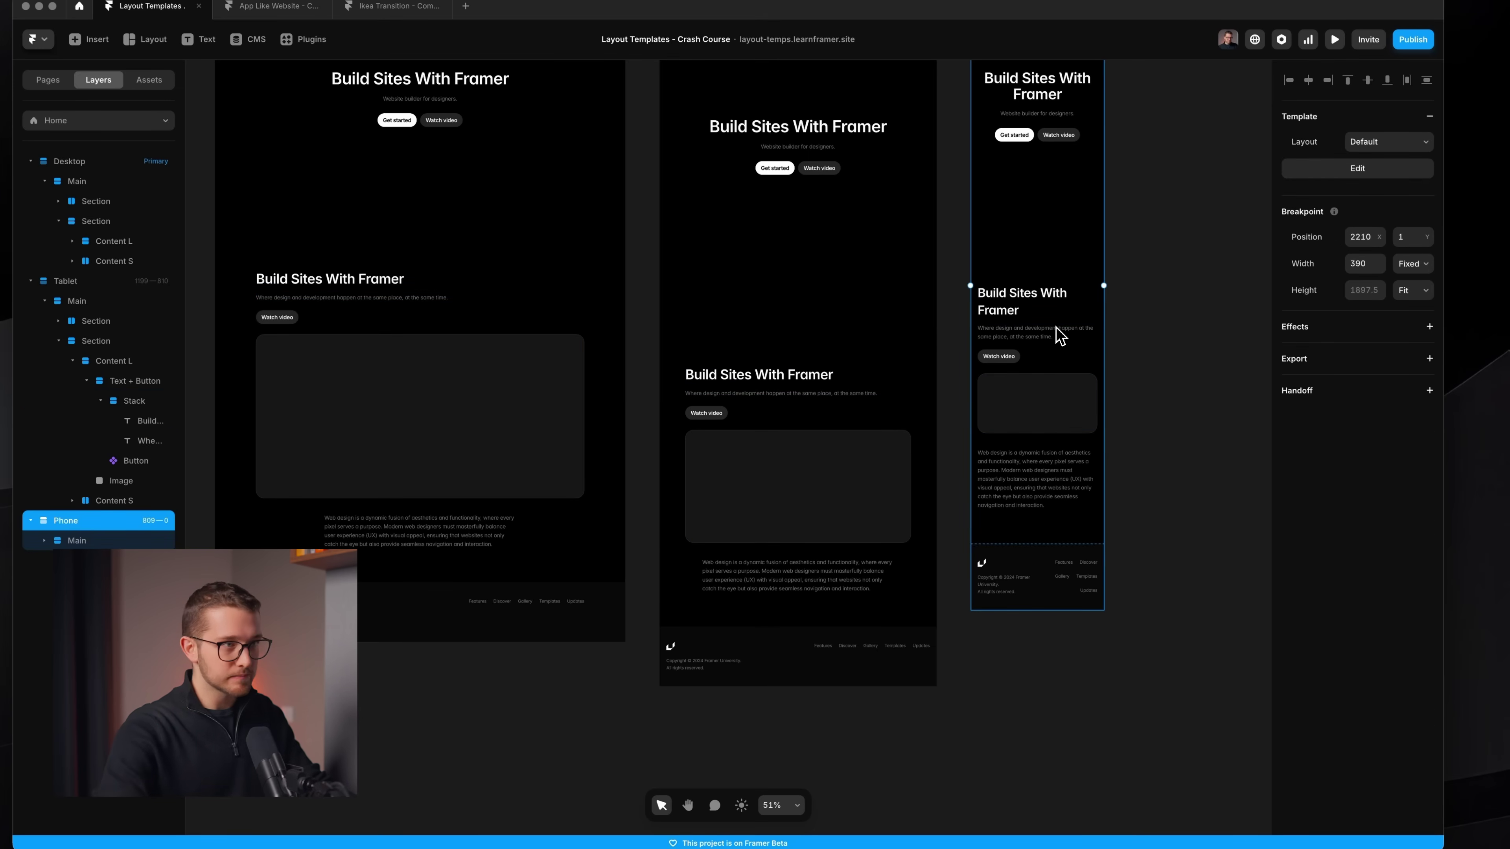
scroll(1061, 336, "up", 5)
left_click(887, 335)
left_click(917, 408)
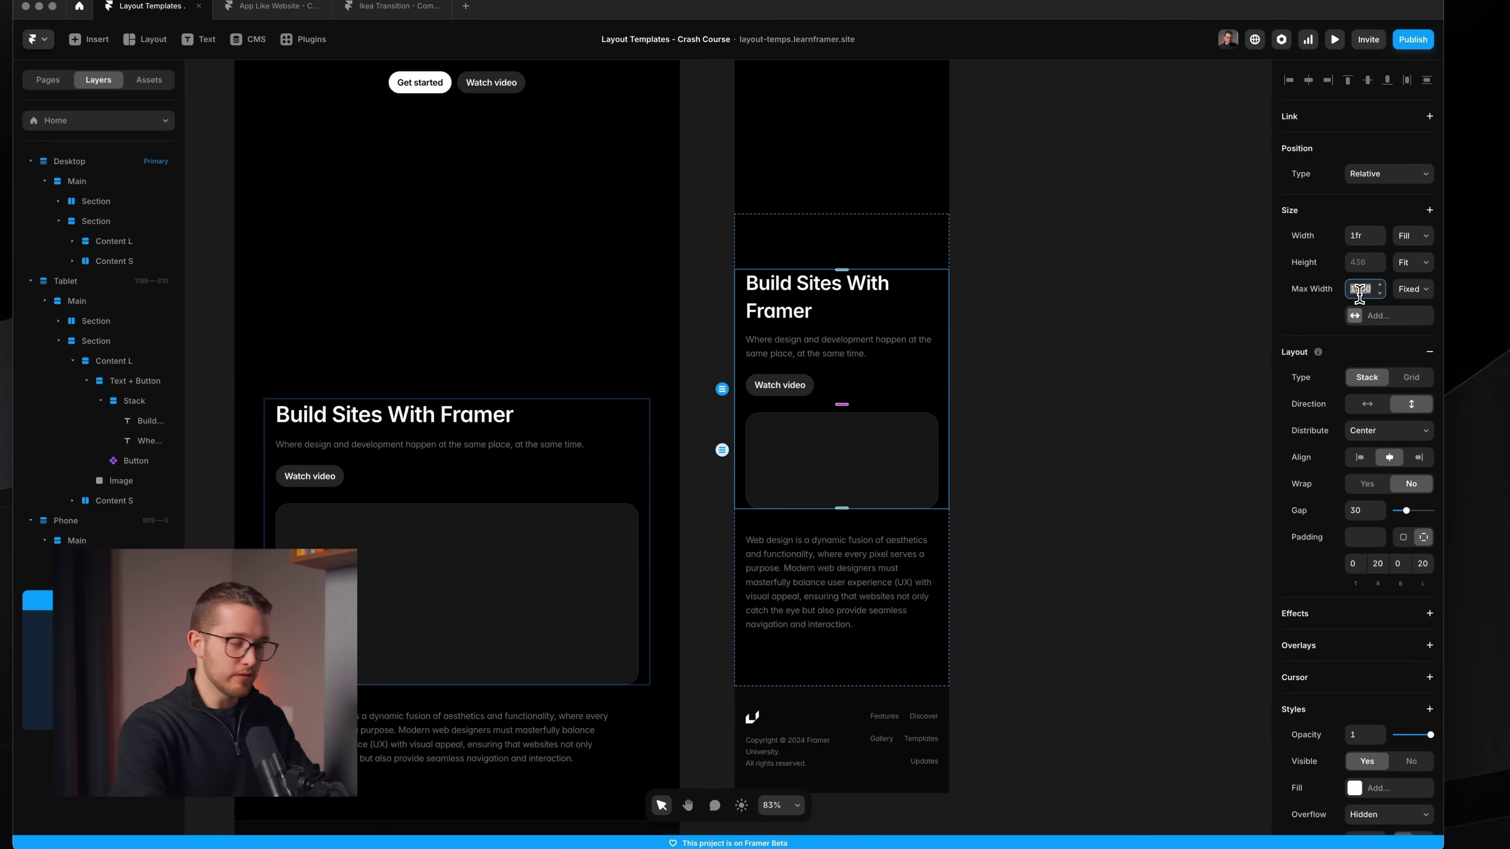
Set Content L's maximum width to 400 on Phone and preview the page from Tablet, widening it to about 1676
left_click(562, 322)
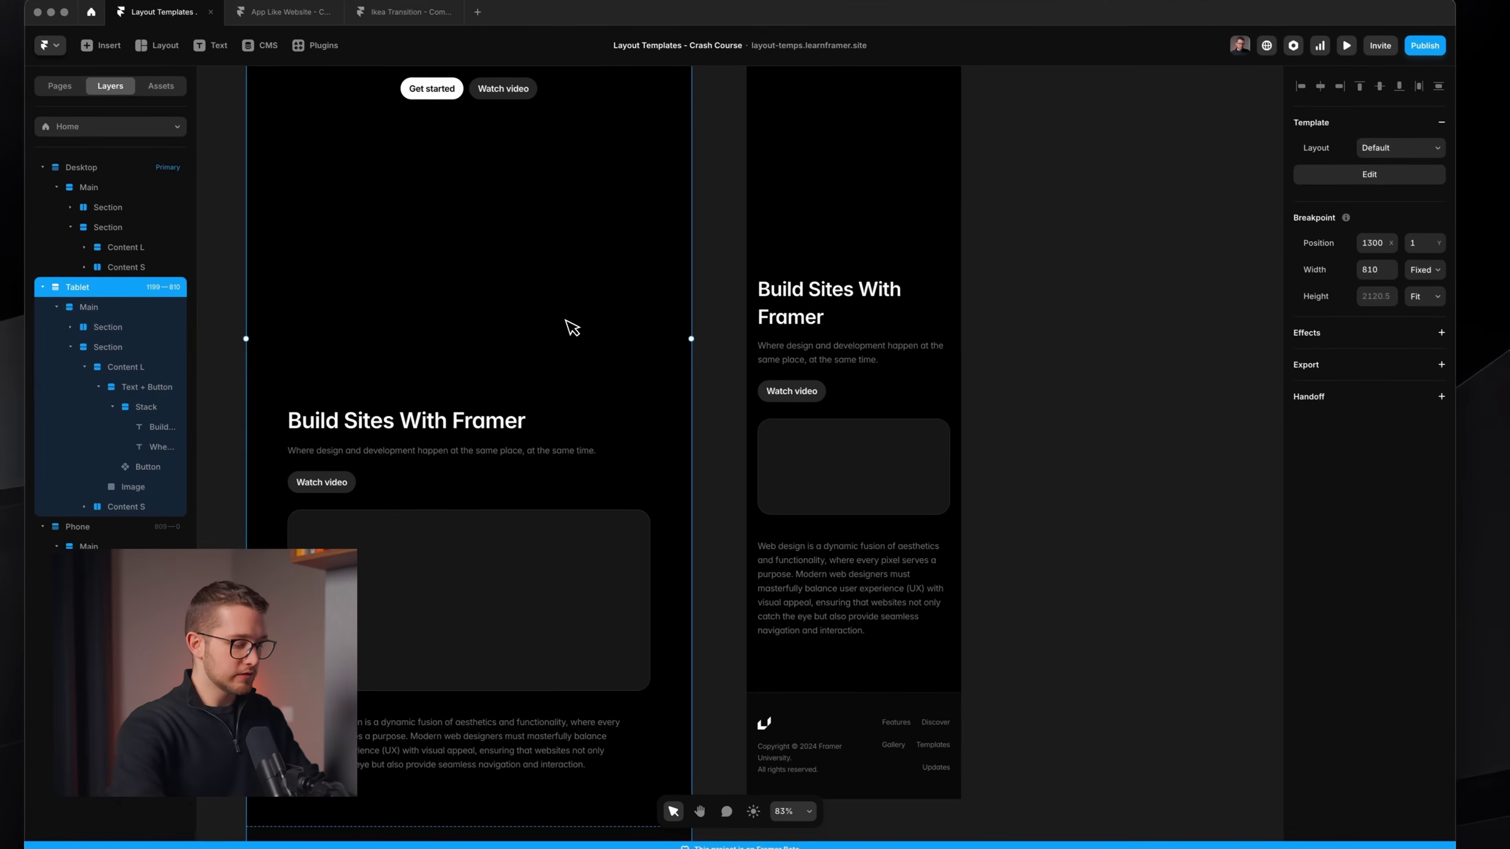
key("super+p")
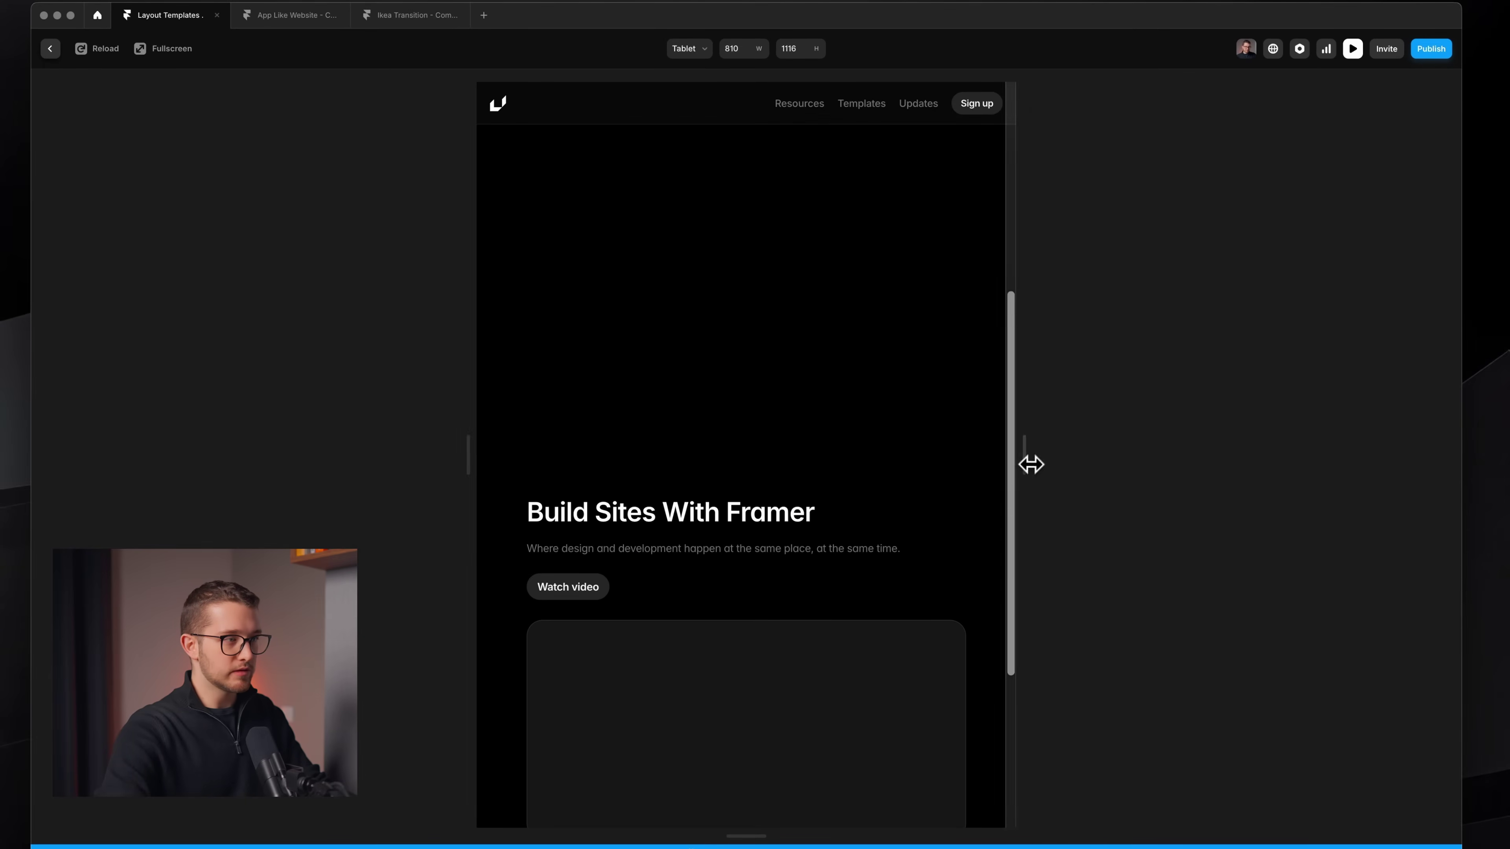
left_click_drag(1031, 462, 1204, 509)
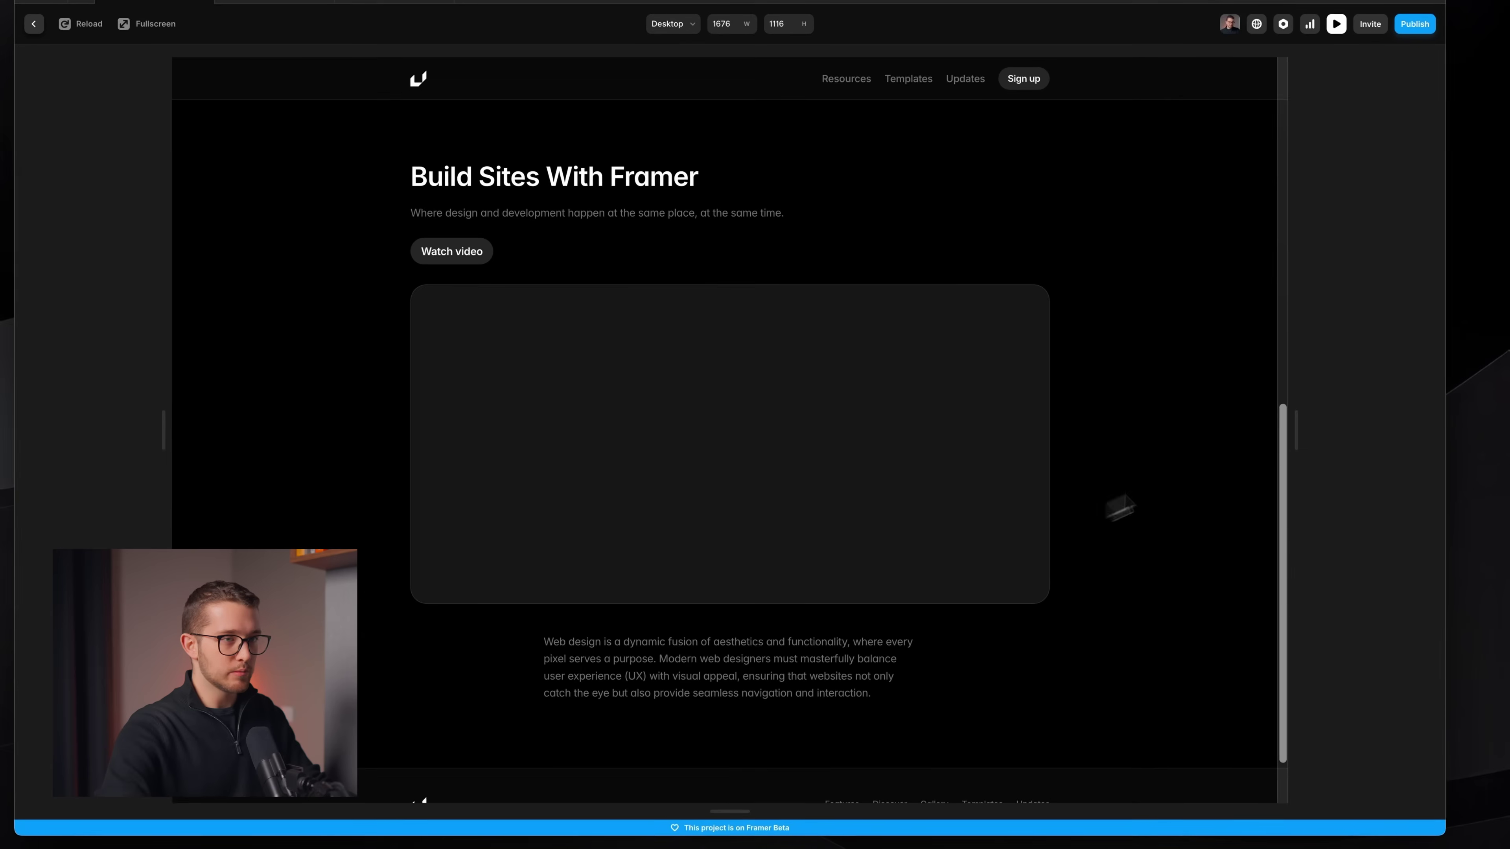
scroll(1219, 468, "up", 2)
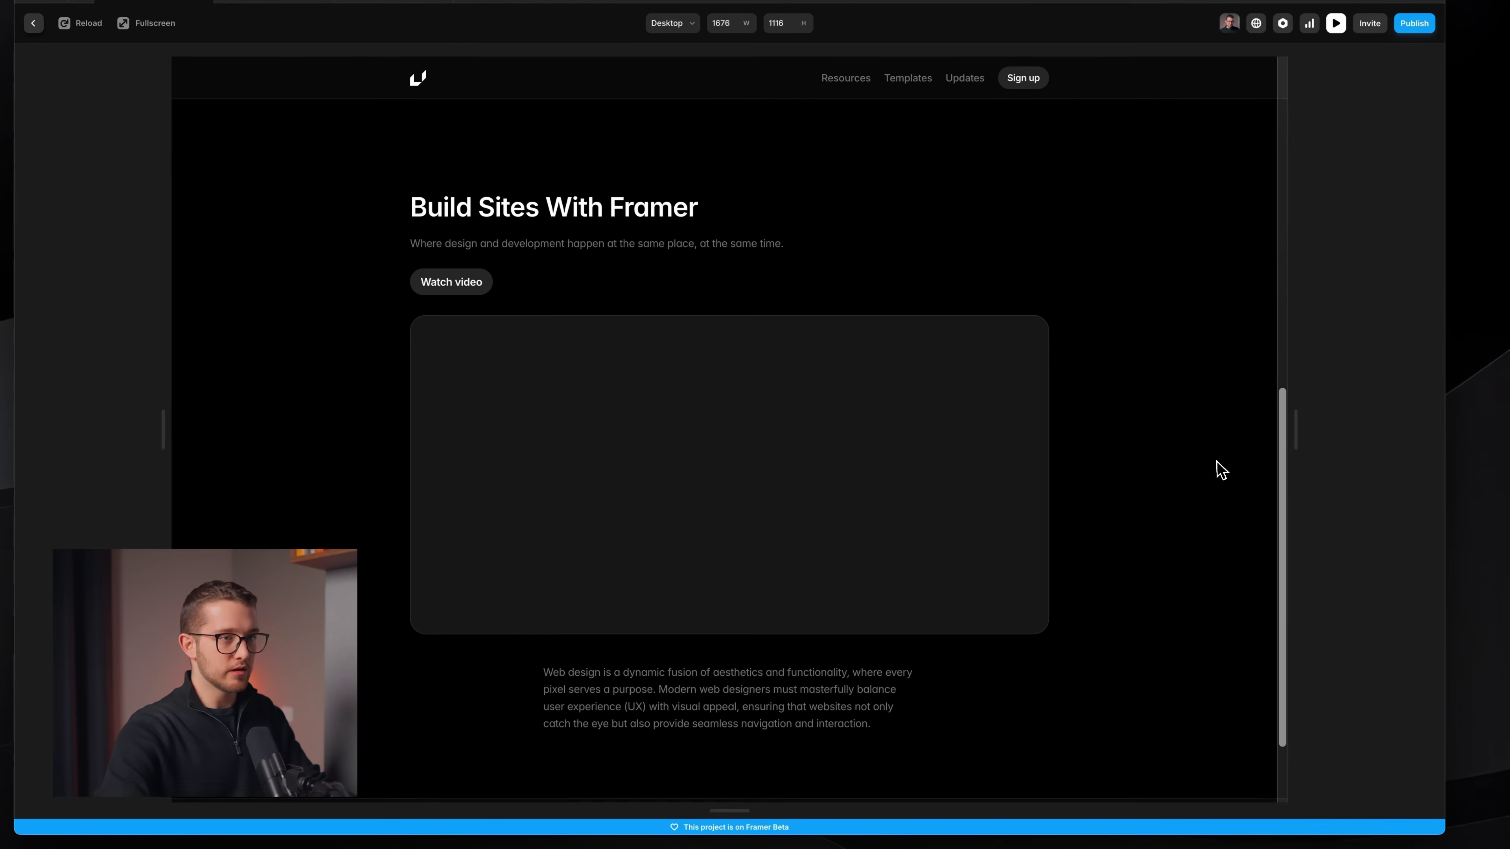
left_click_drag(1298, 439, 1231, 439)
key("Escape")
Inspect the Content S stack around the second section's paragraph on Desktop, including its maximum width
scroll(987, 489, "right", 10)
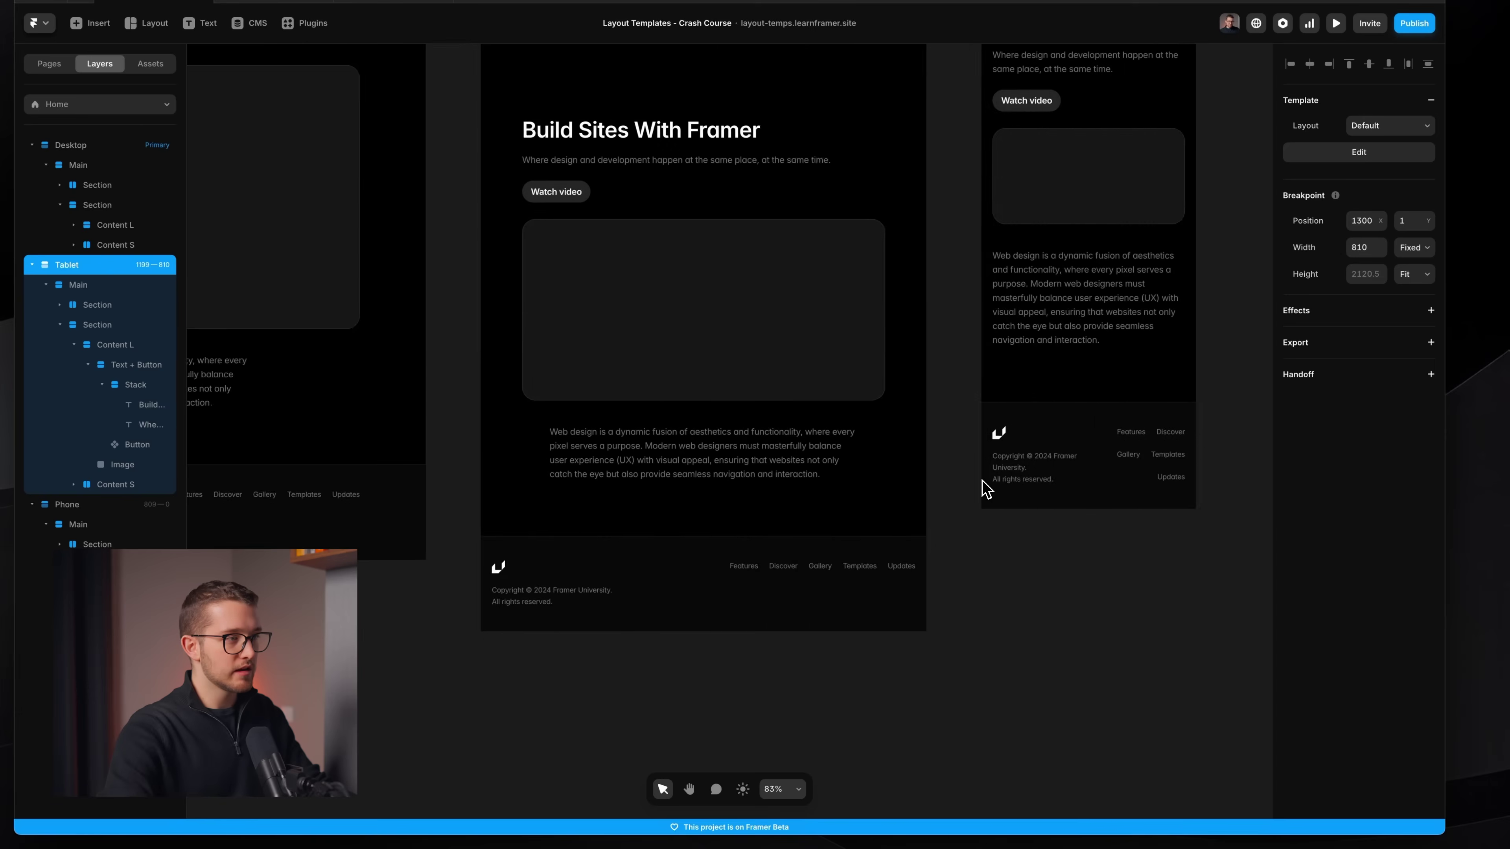
left_click(856, 395)
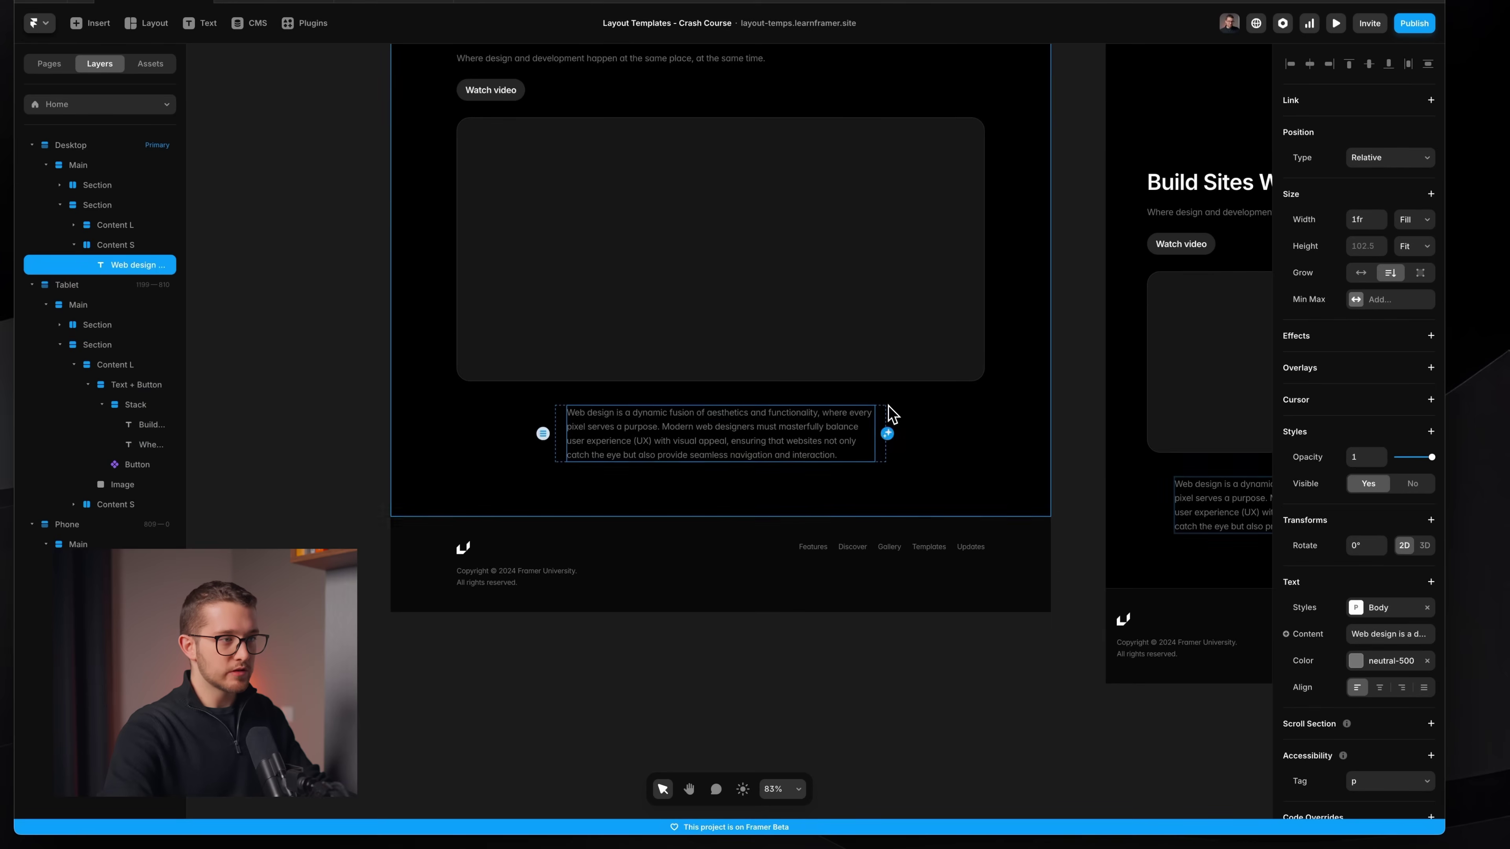
left_click(889, 417)
left_click(882, 425)
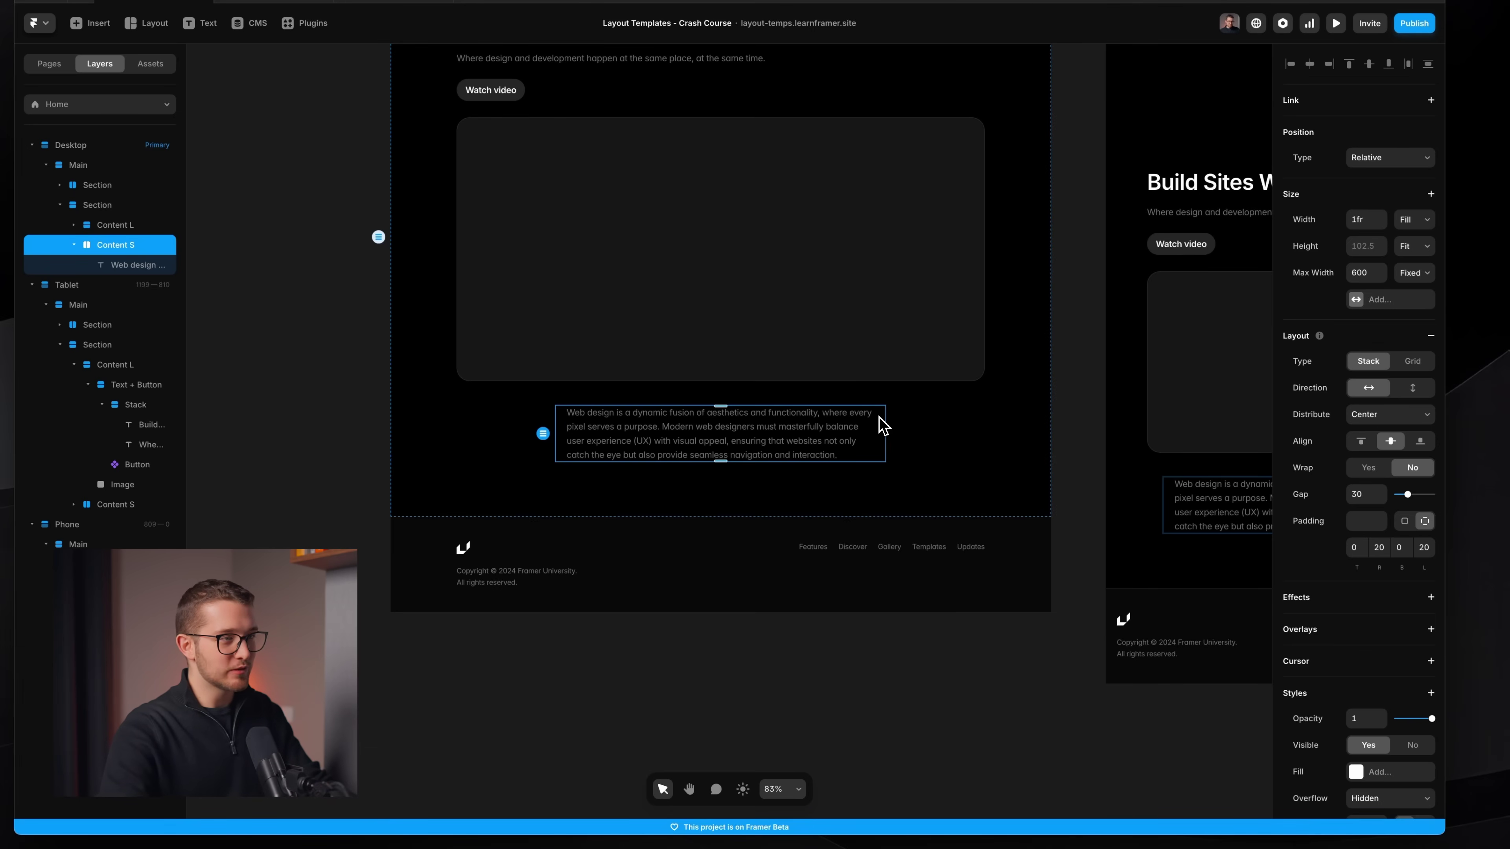
scroll(868, 453, "up", 2)
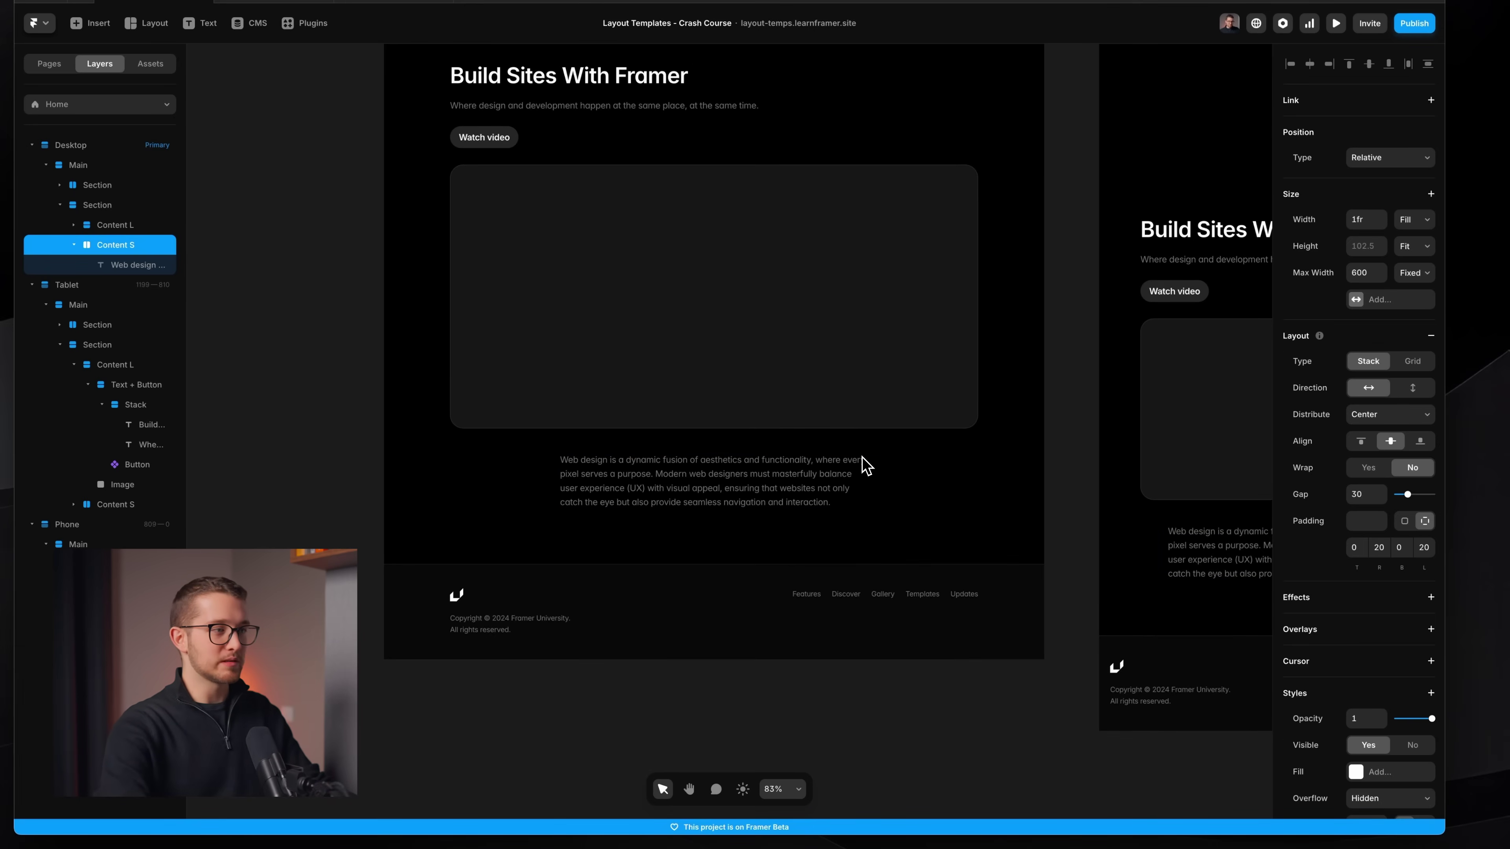
left_click(807, 483)
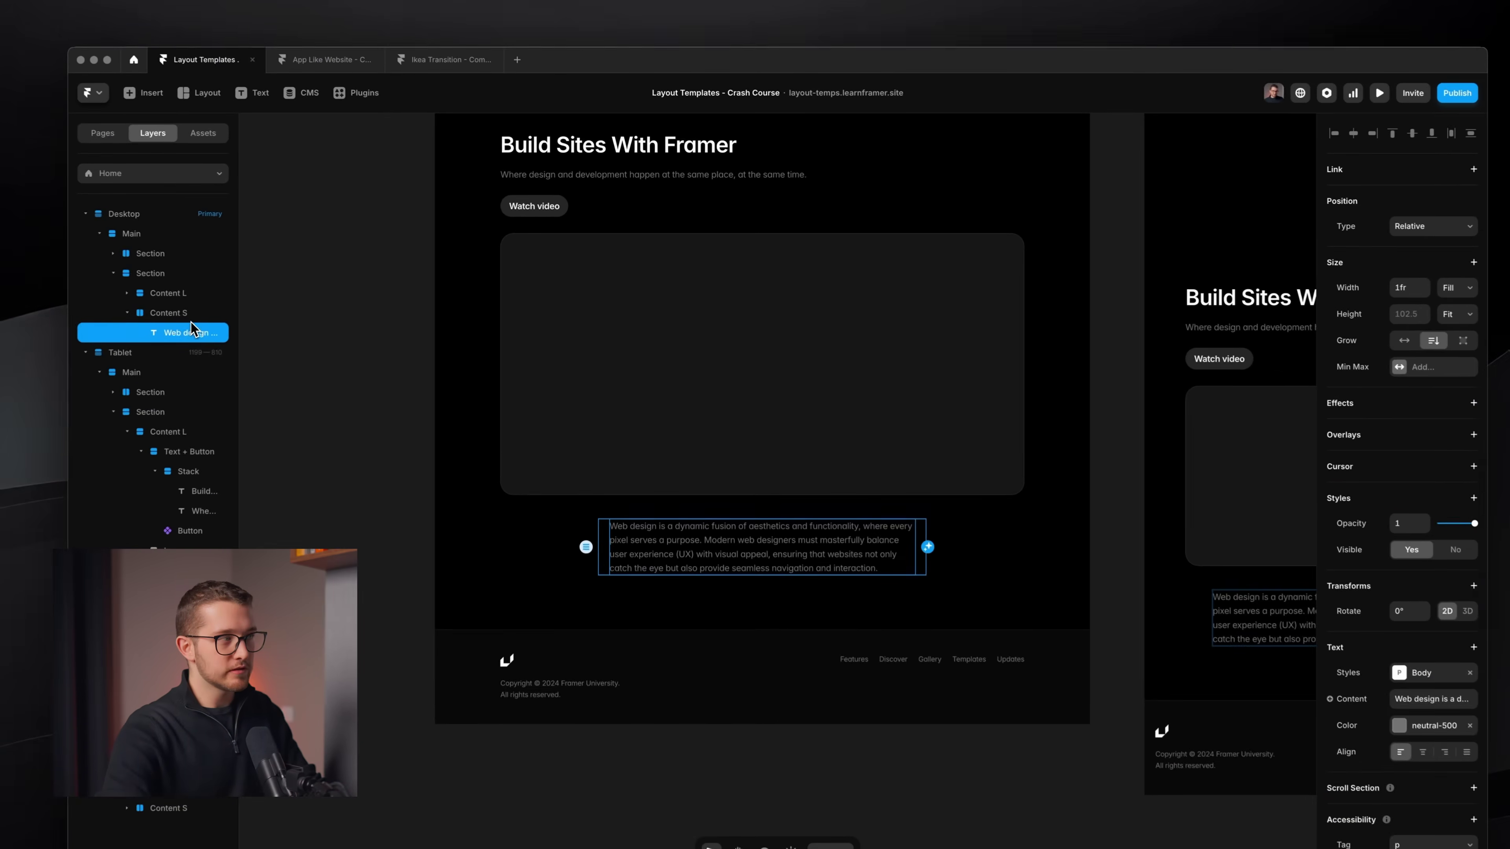
left_click(244, 289)
left_click(1357, 300)
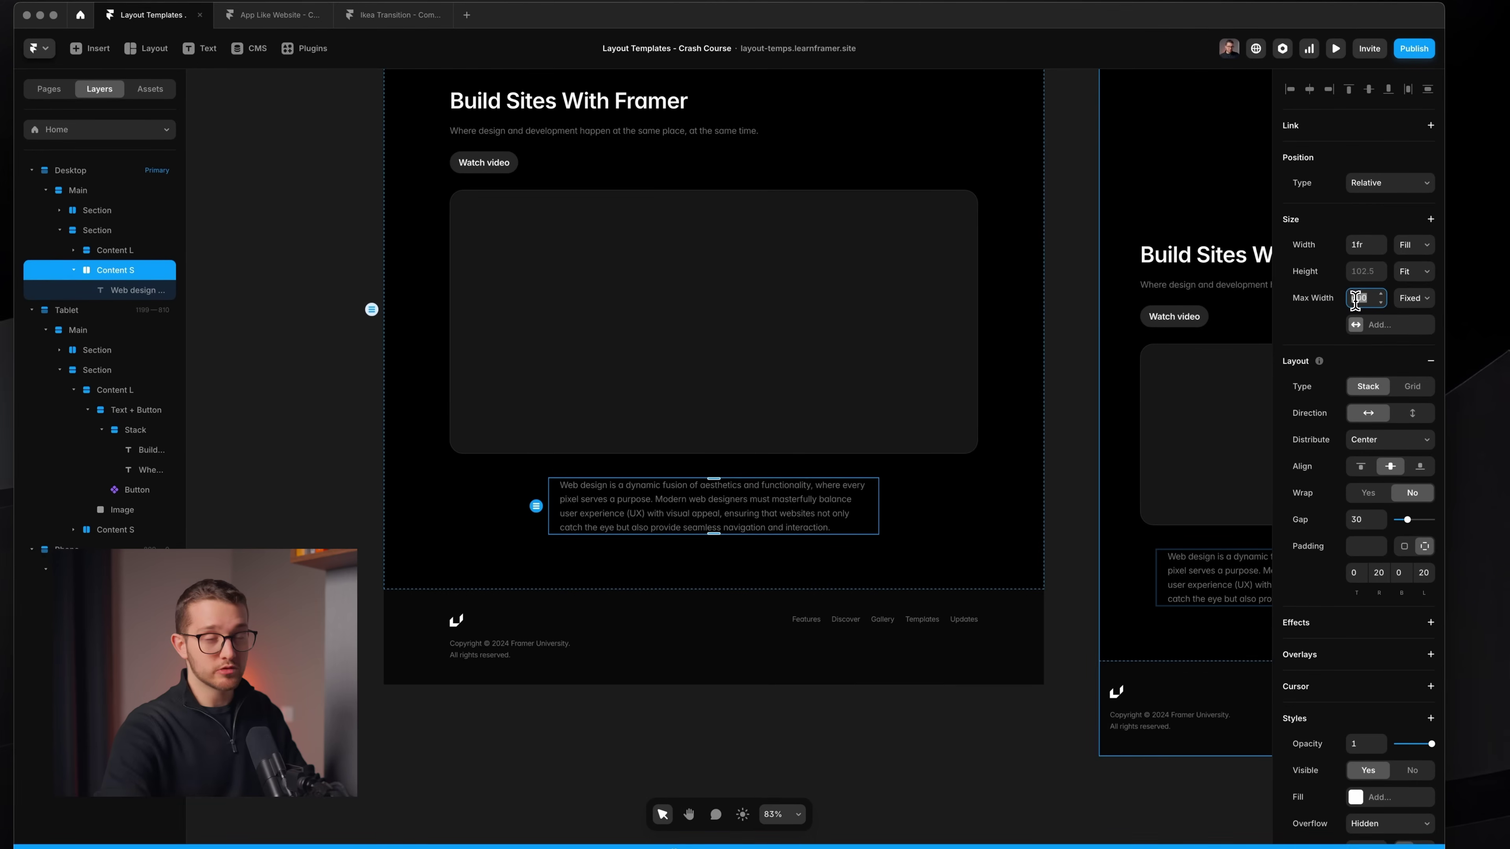
Set the maximum width of the second section's Content S to 500 on the Tablet breakpoint
scroll(846, 469, "right", 10)
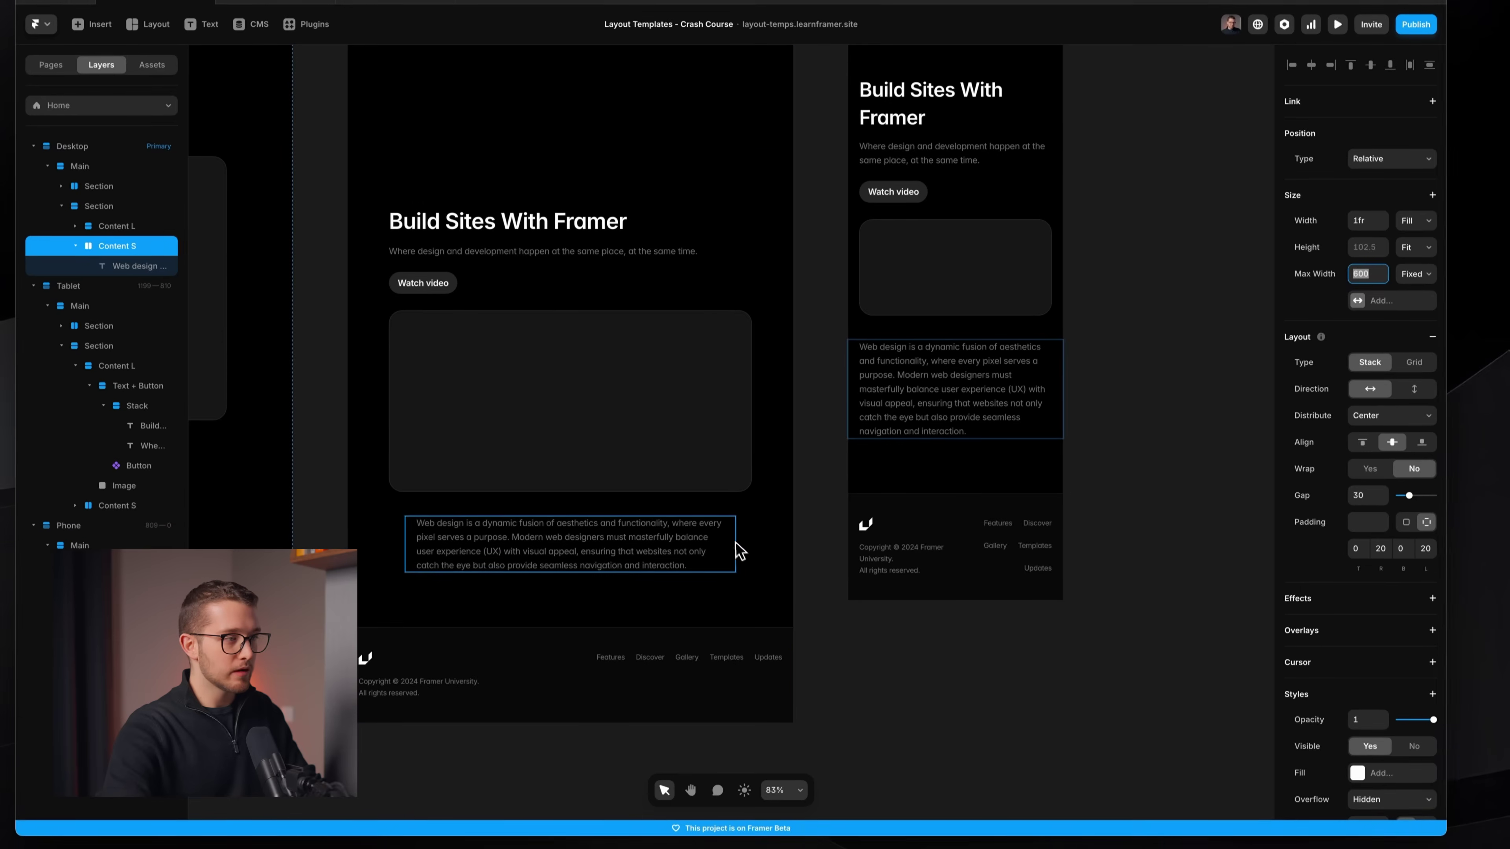
left_click(735, 542)
scroll(735, 539, "left", 3)
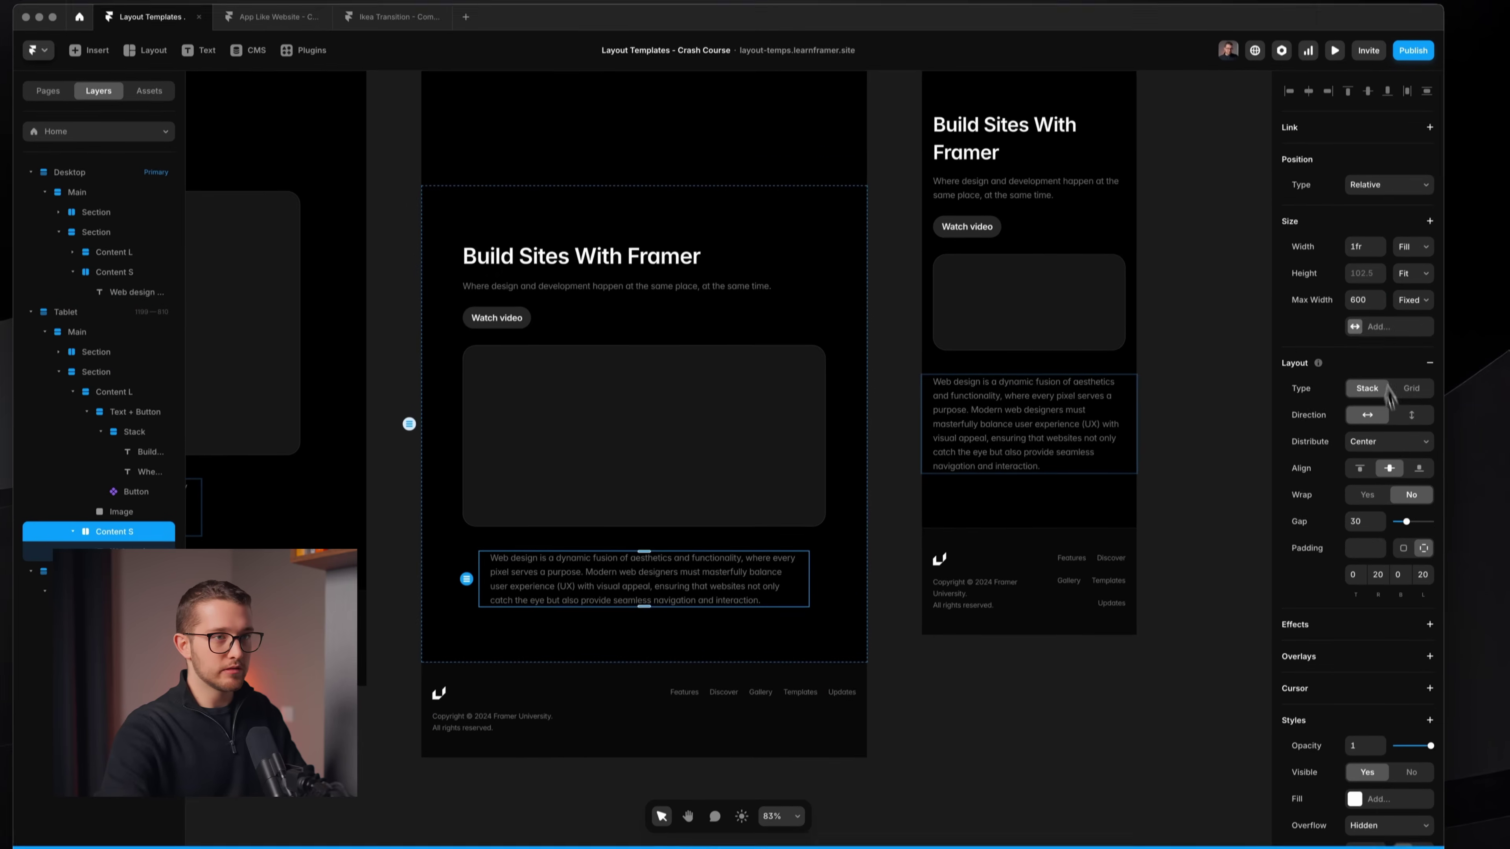
left_click(1369, 299)
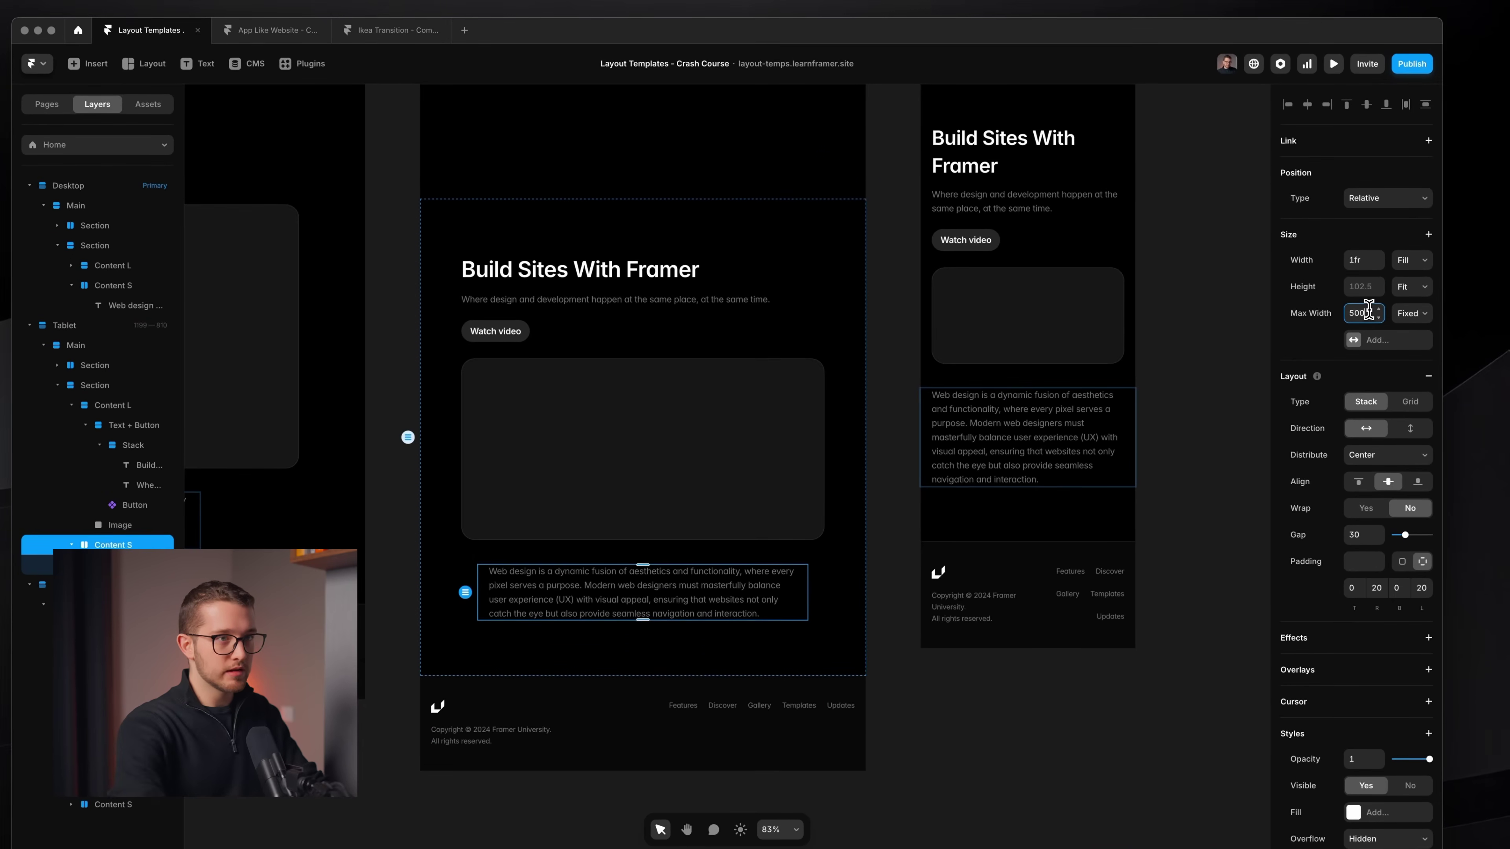
key("Return")
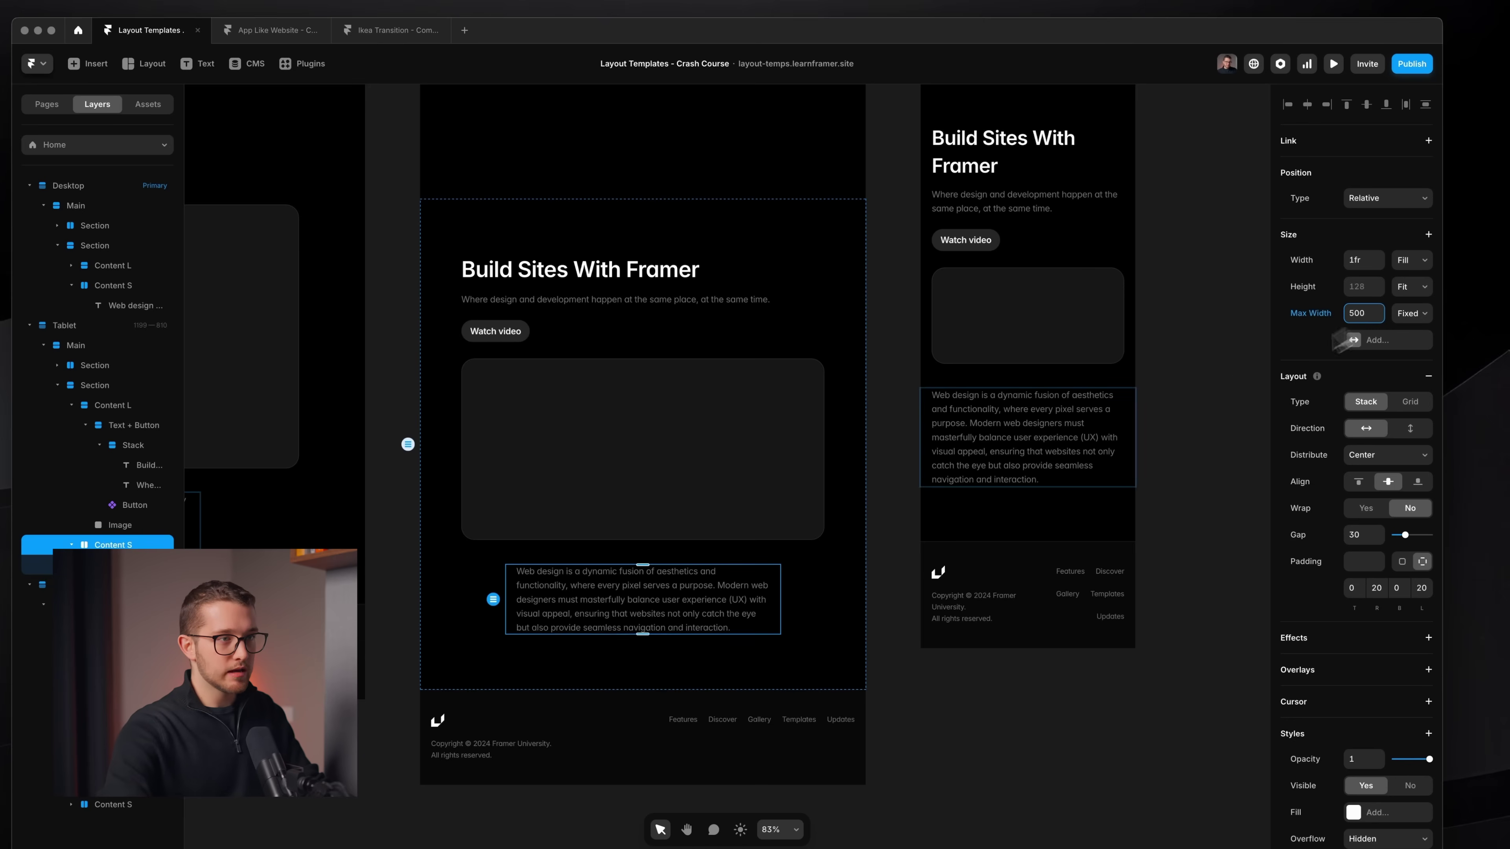
Set the maximum width of the second section's Content S to 400 on the Phone breakpoint
left_click(1131, 411)
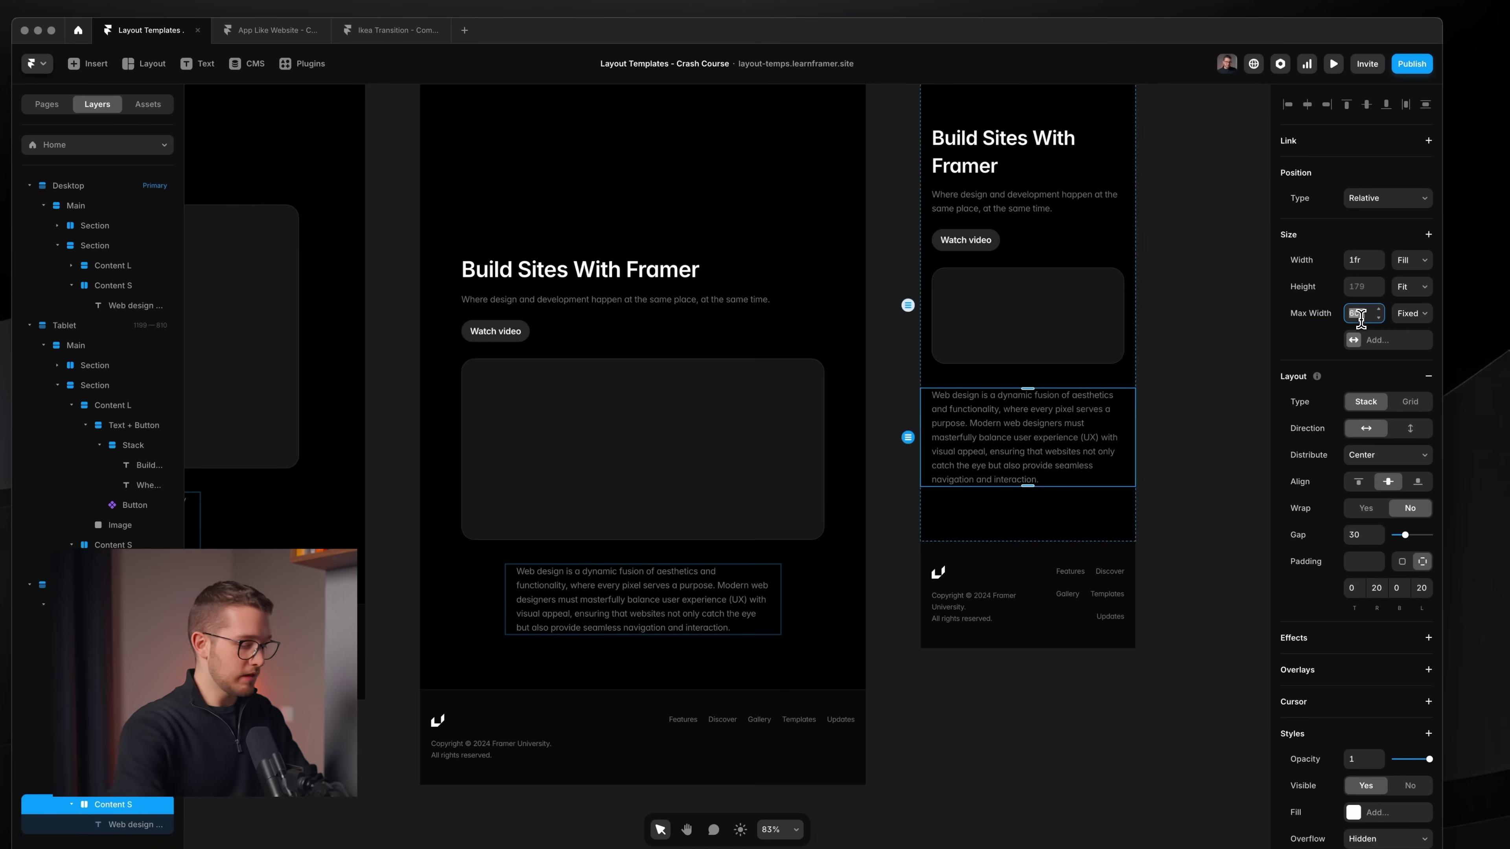
scroll(761, 503, "down", 5)
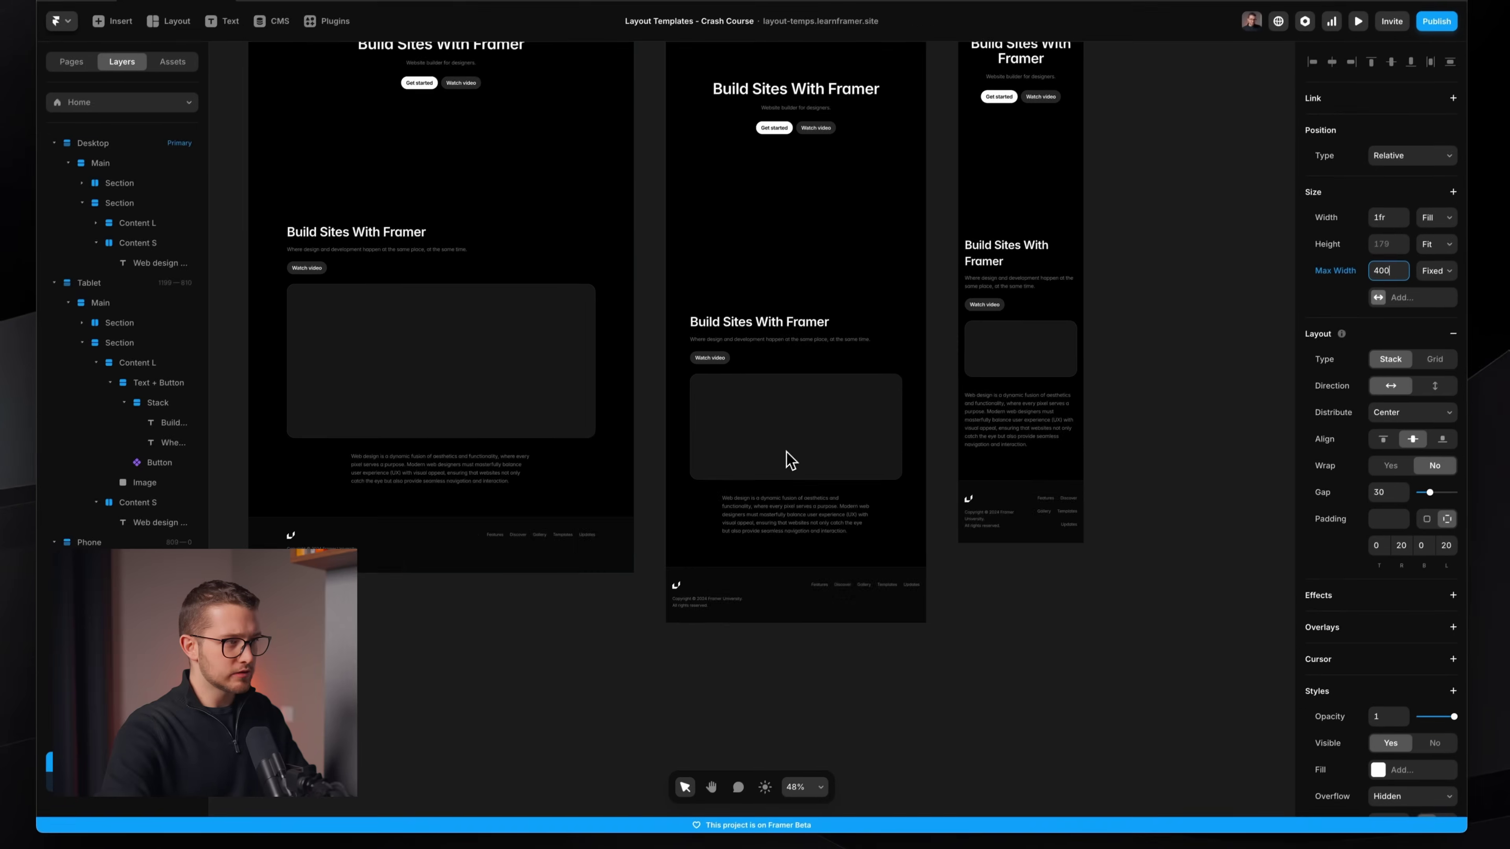
left_click(507, 524)
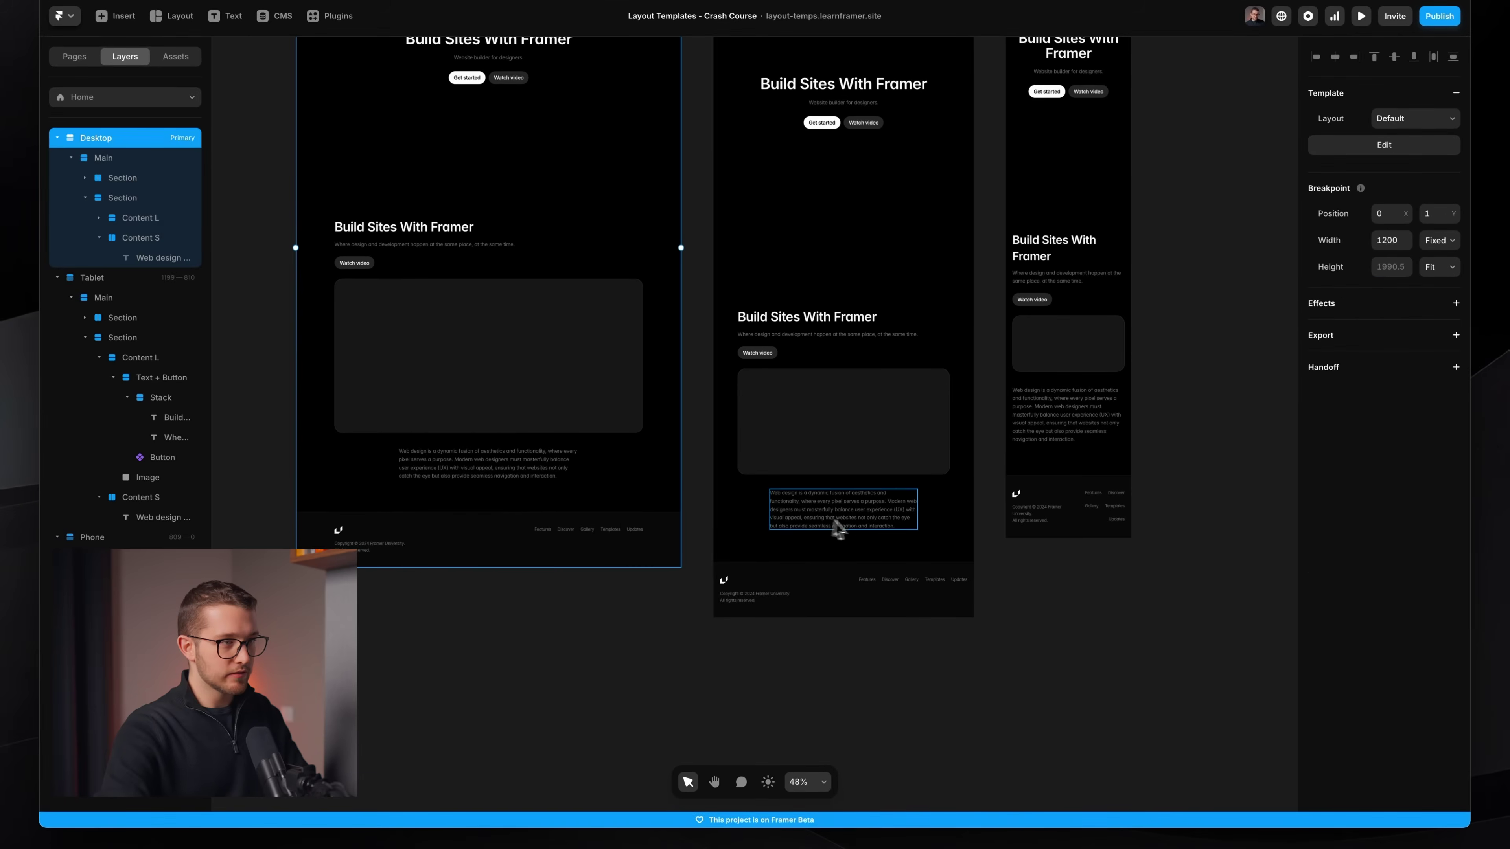
Preview the page from Desktop and resize it between about 1198 and 1352 to check the second section's paragraph width
left_click(839, 526)
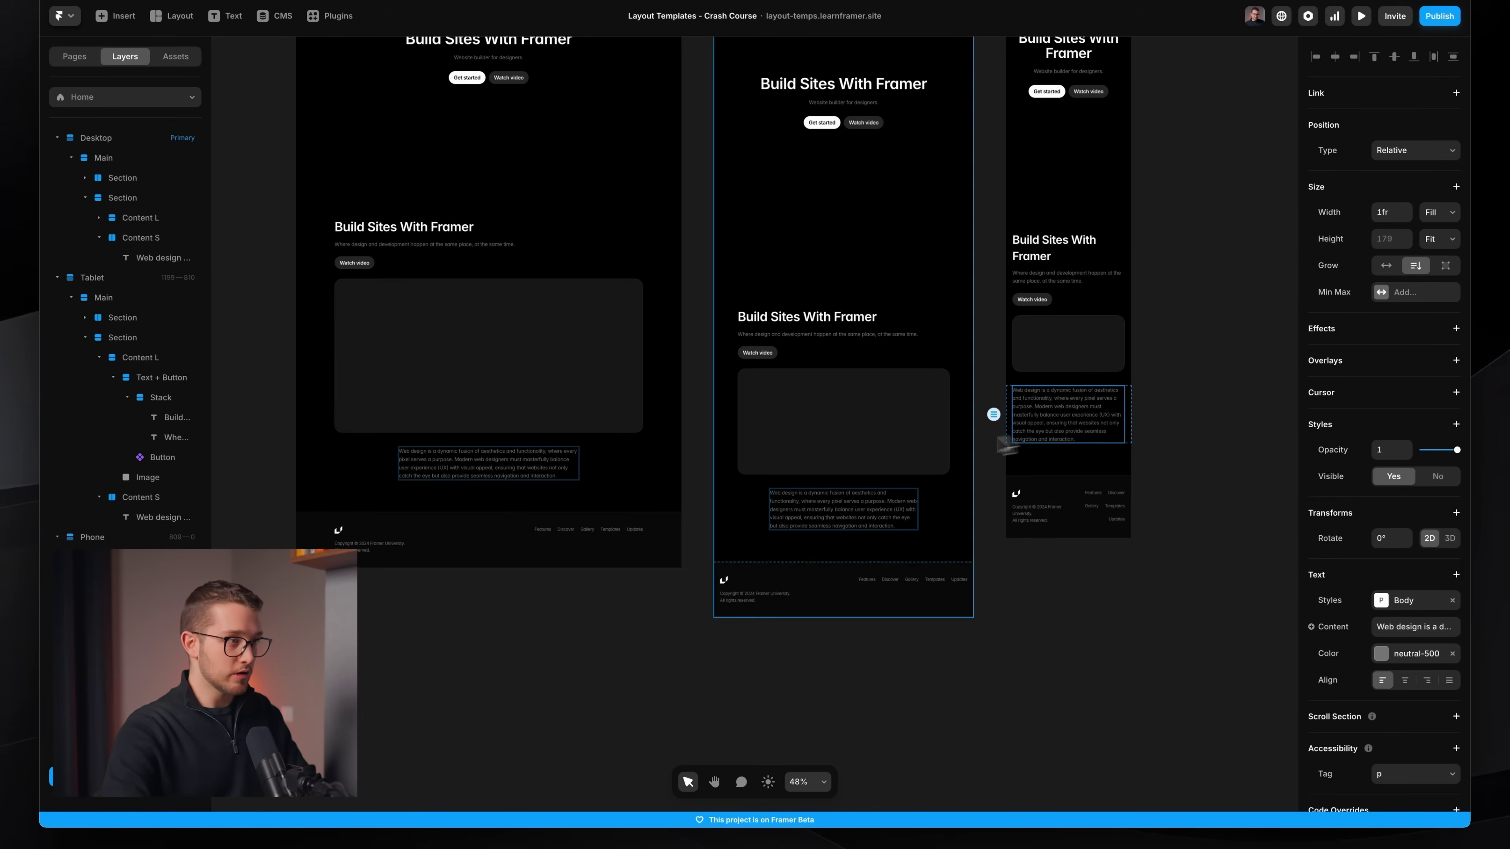
left_click(467, 496)
key("ctrl+p")
scroll(1058, 473, "down", 8)
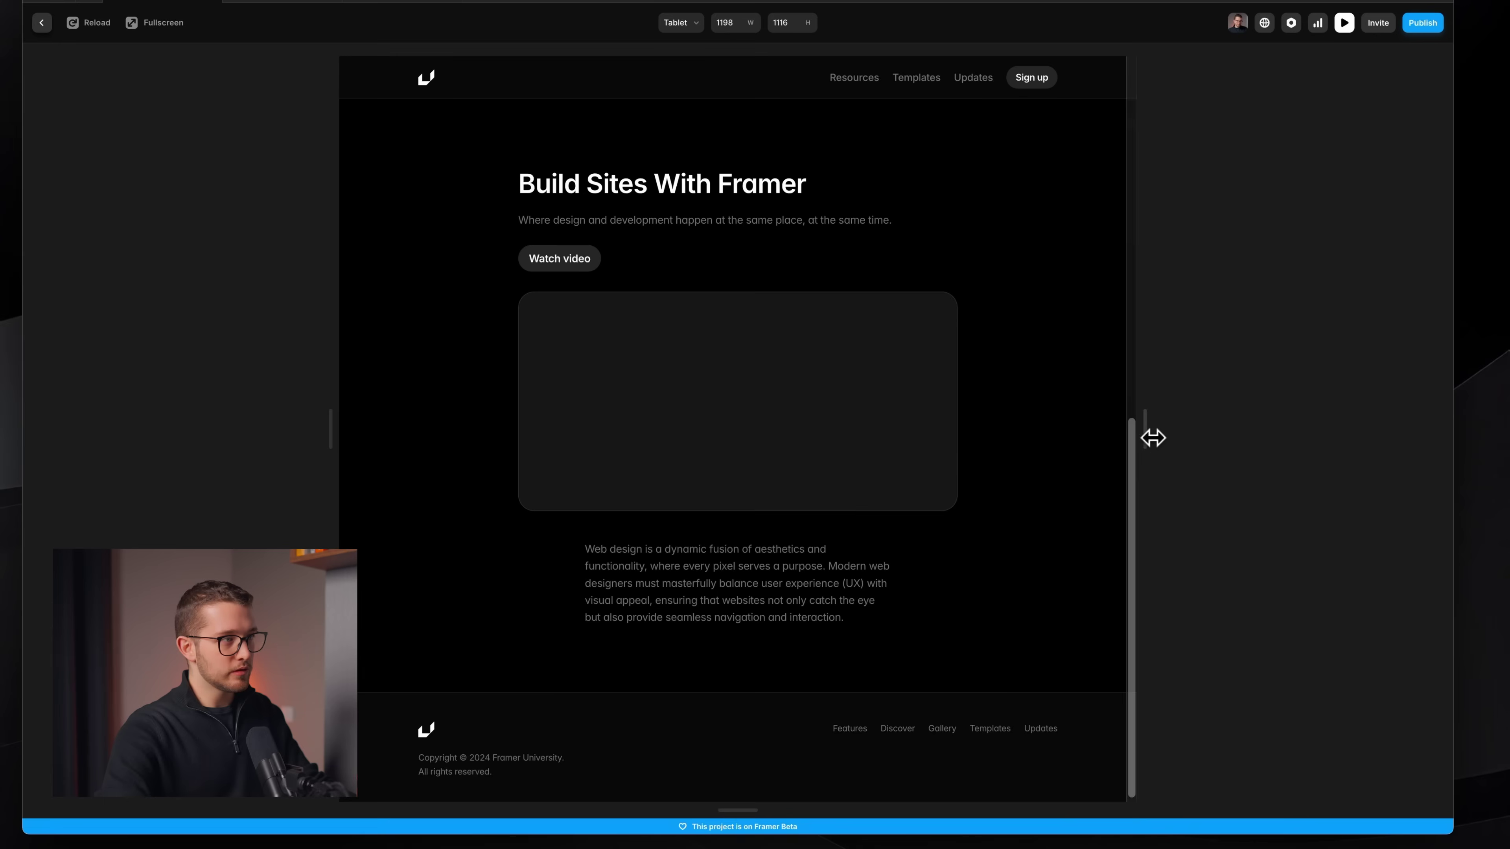
left_click_drag(1153, 437, 1199, 425)
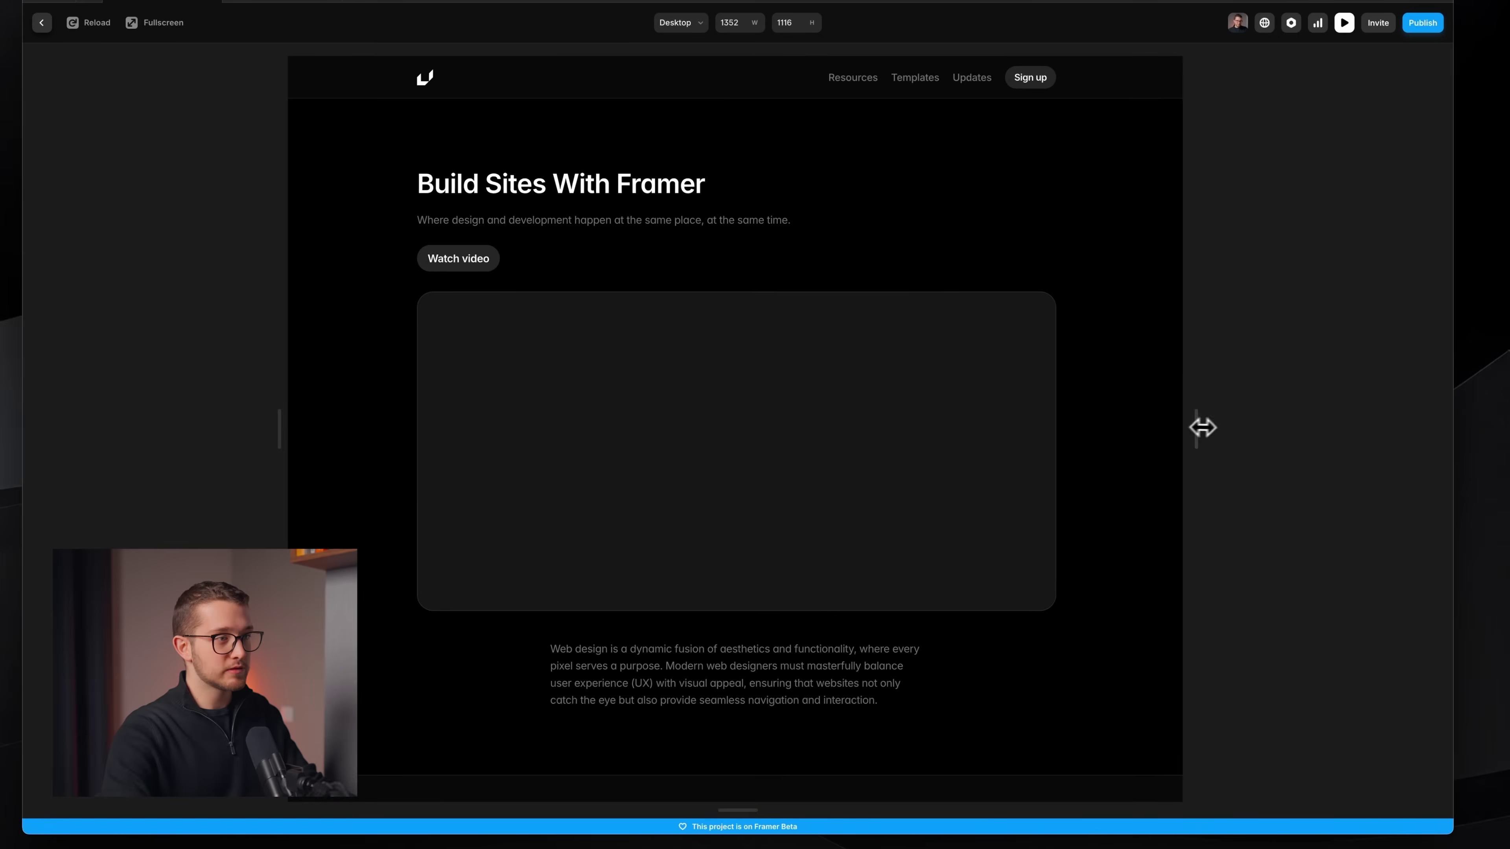
key("Escape")
Duplicate the second section on the Desktop breakpoint
left_click_drag(379, 310, 1179, 590)
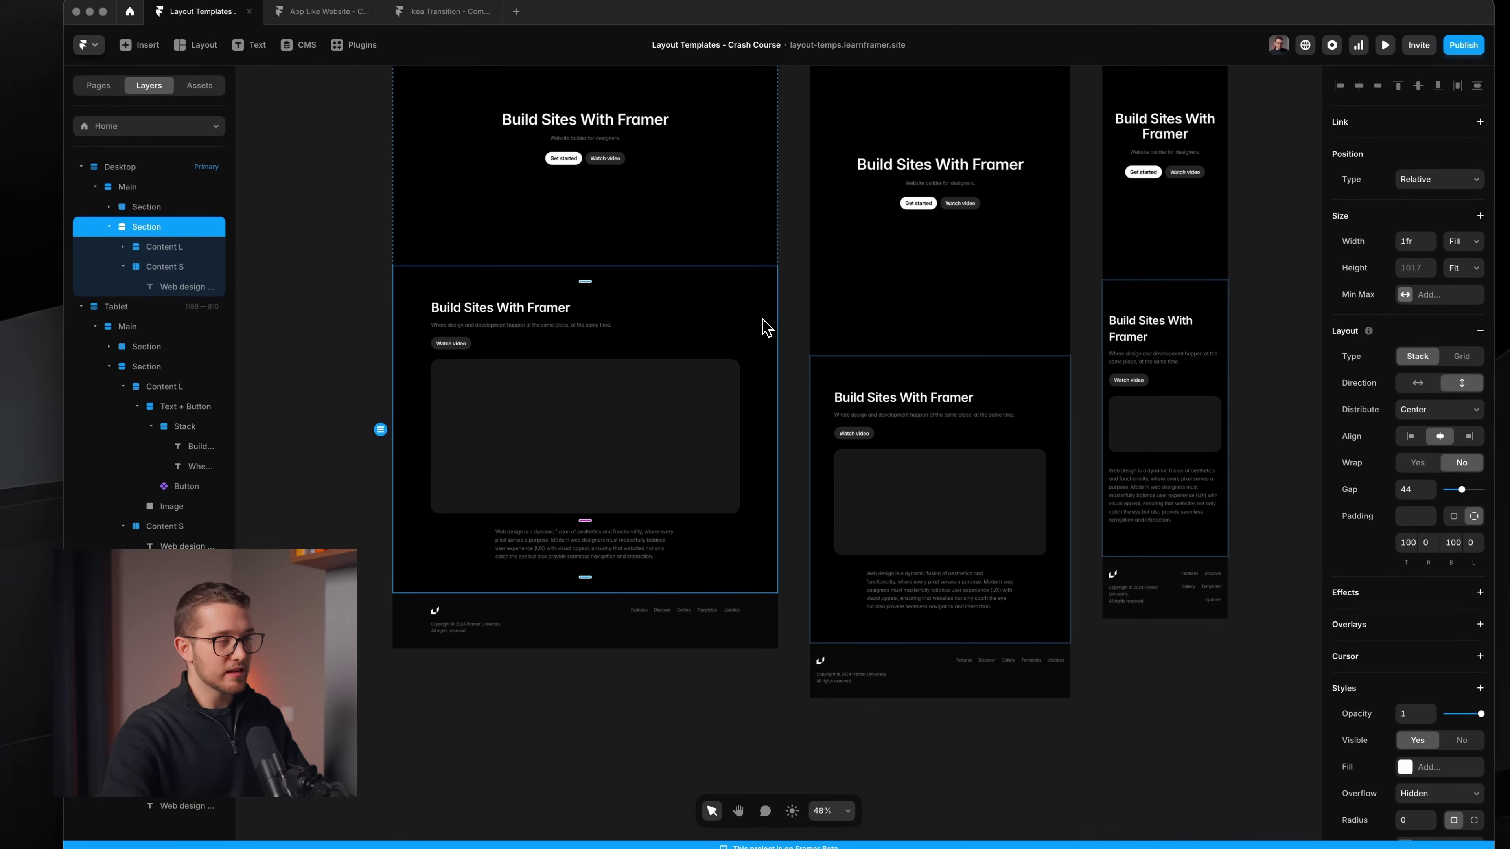
key("ctrl+d")
scroll(765, 327, "down", 5)
Delete the image, Watch video button, description and heading from the duplicated section on Desktop
left_click(710, 529)
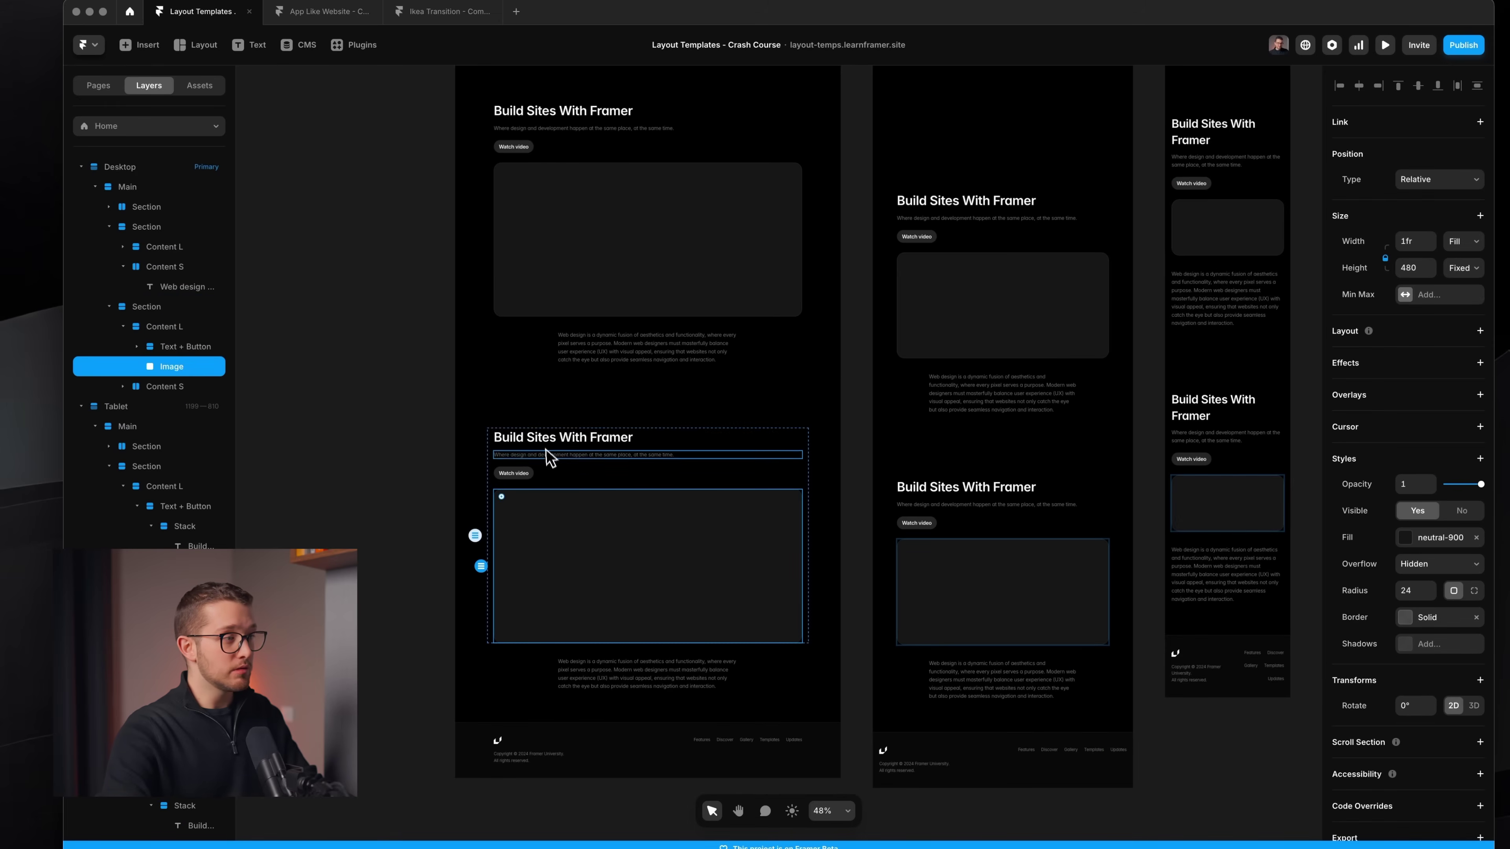
left_click(514, 475, "shift")
left_click(566, 456, "shift")
left_click(579, 443, "shift")
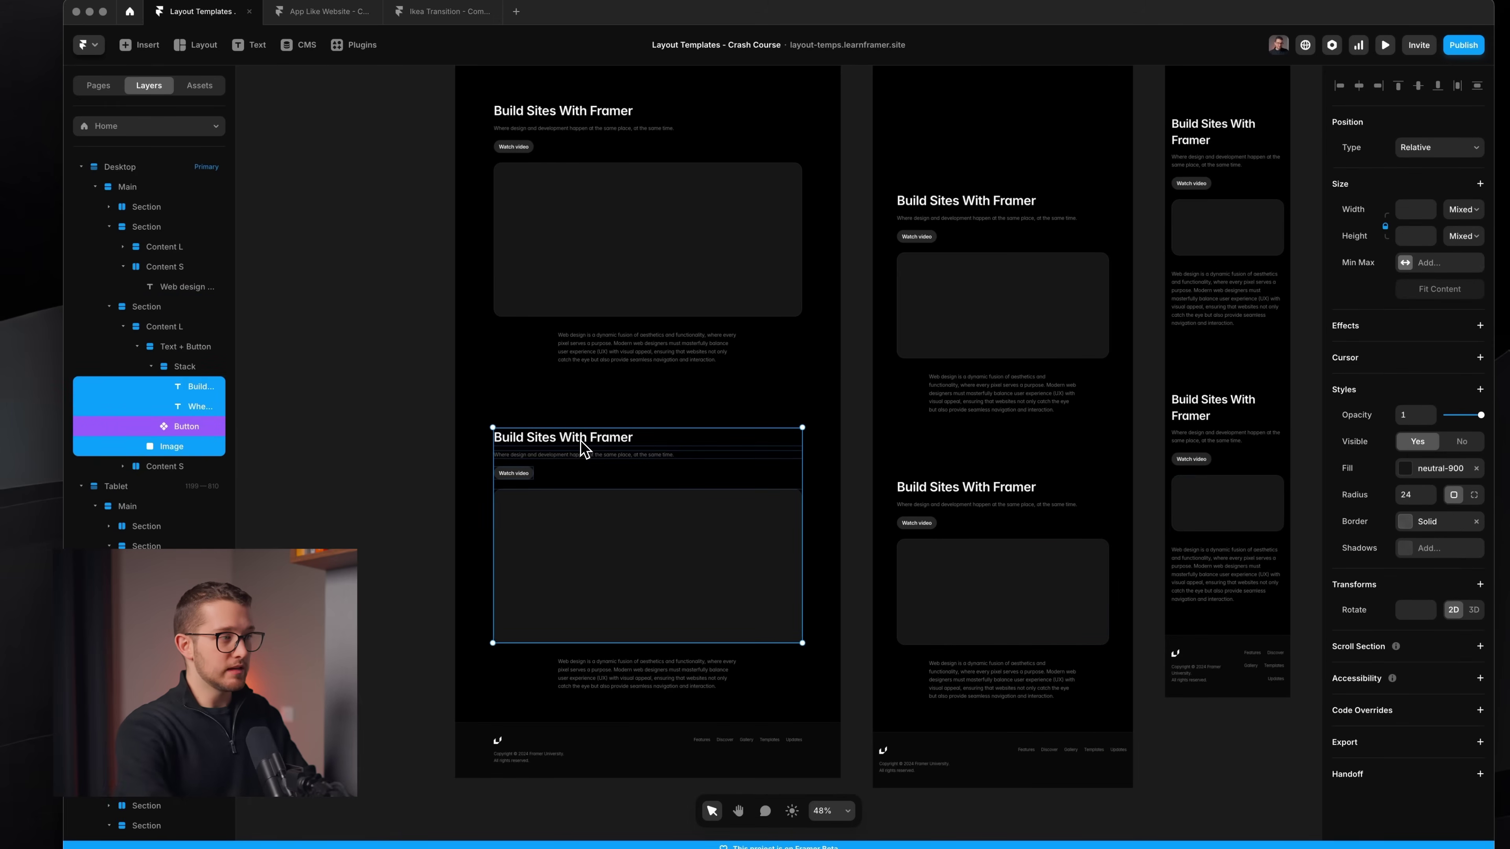
key("Delete")
Remove the leftover Stack and Text + Button containers from the duplicated section so its Content L is empty
left_click(607, 450)
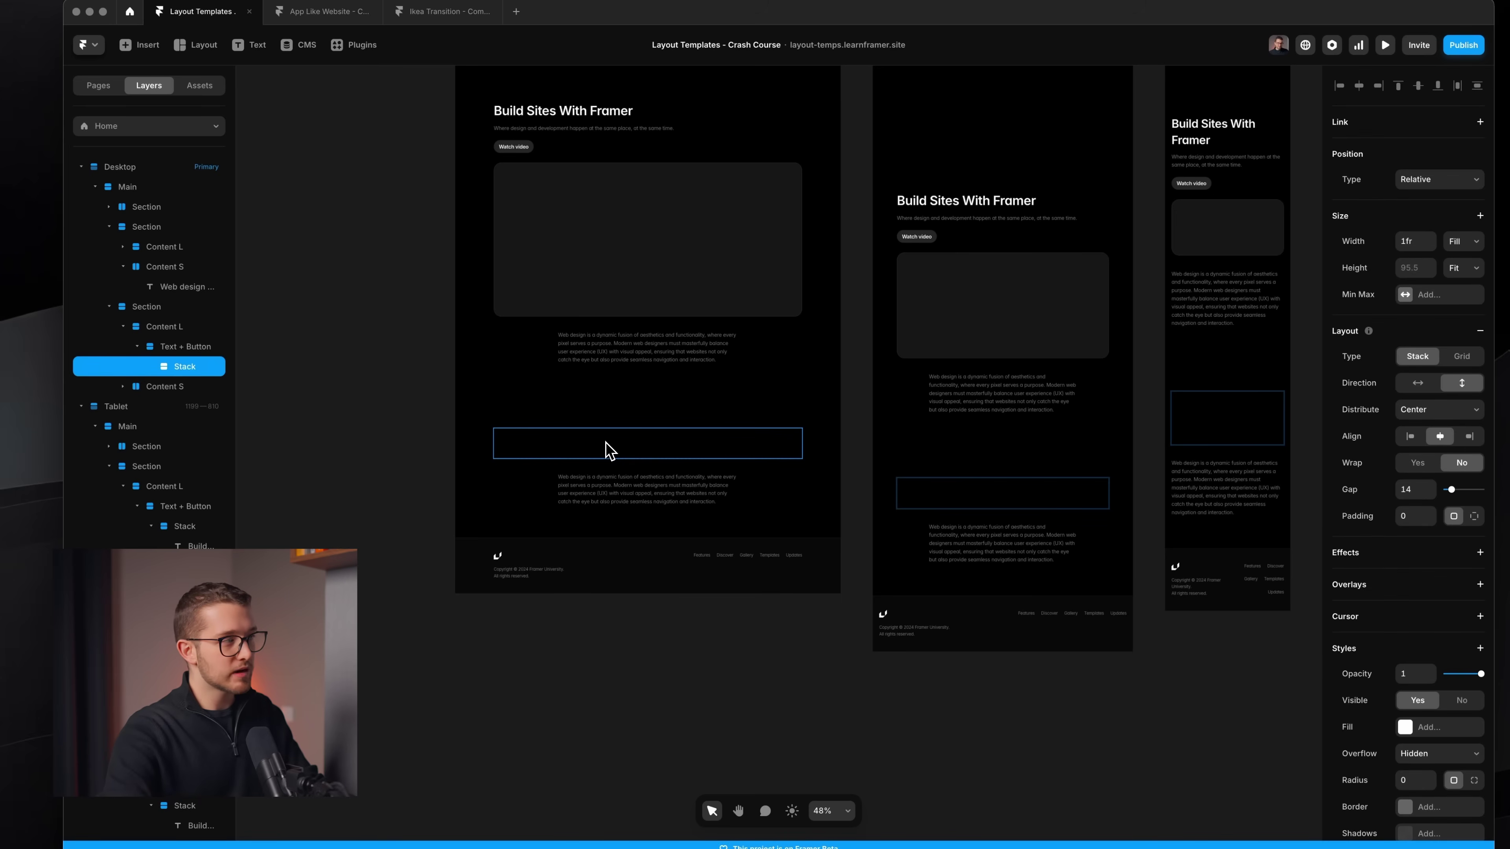
key("Delete")
key("ctrl+z")
key("Delete")
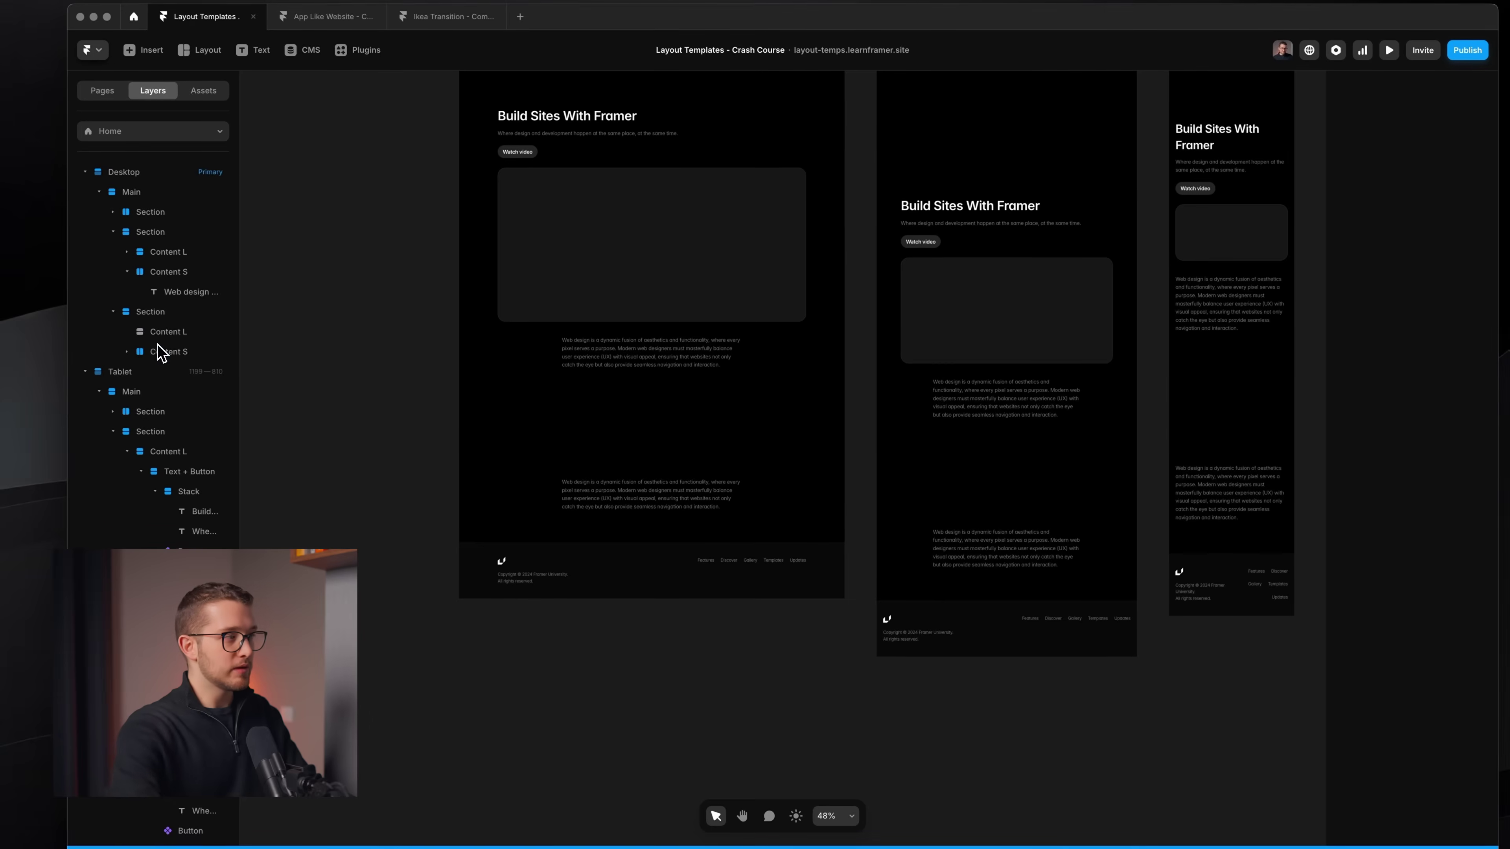
Compare the maximum width of the duplicated section's empty Content L across the Desktop, Tablet and Phone breakpoints
left_click(176, 335)
scroll(684, 415, "up", 5)
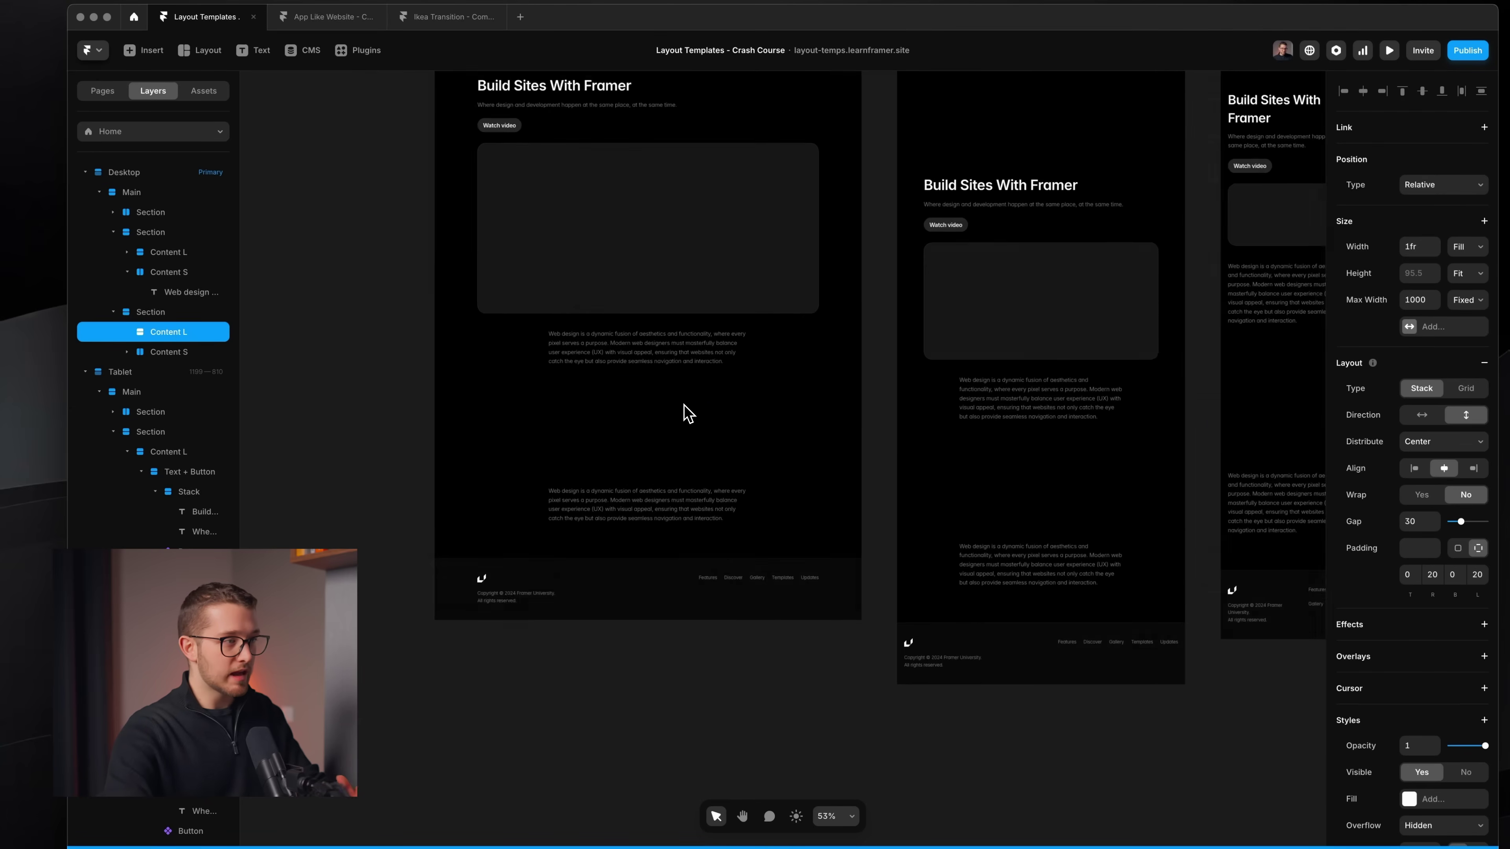
scroll(613, 459, "down", 3)
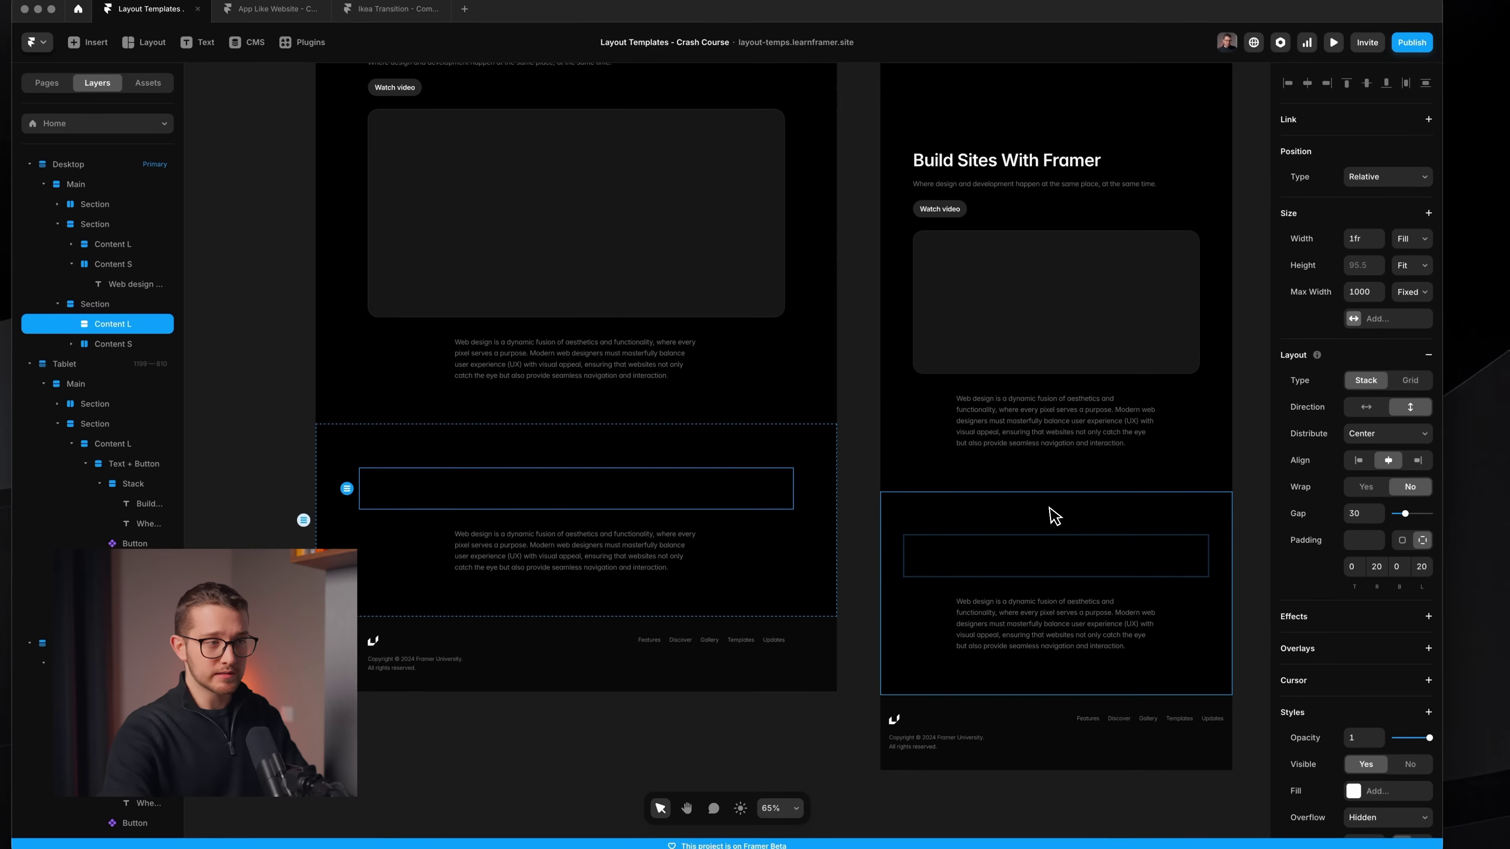
left_click(1037, 552)
scroll(1037, 552, "right", 5)
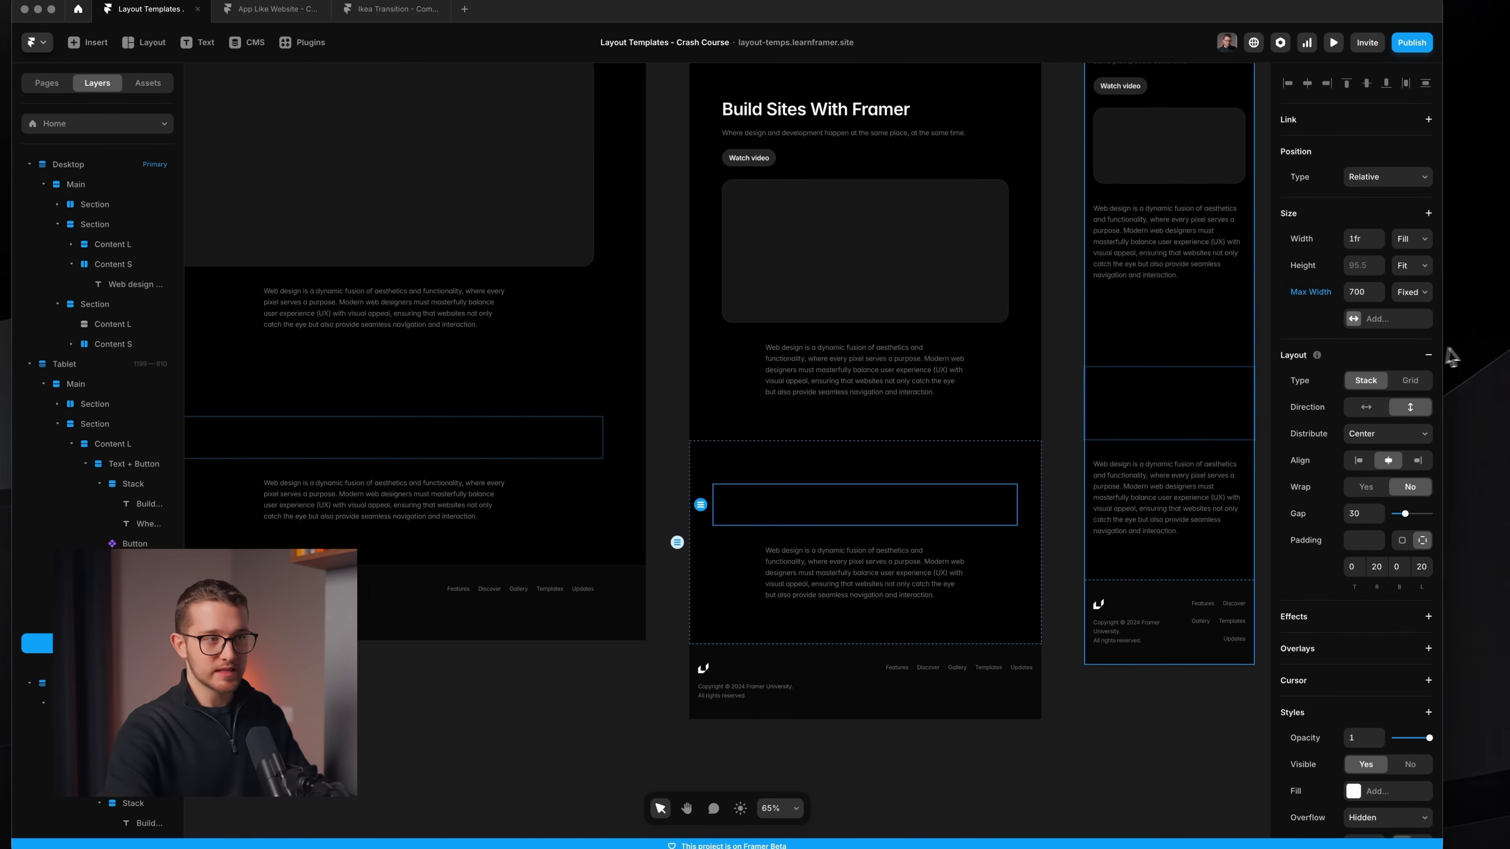
left_click(1134, 425)
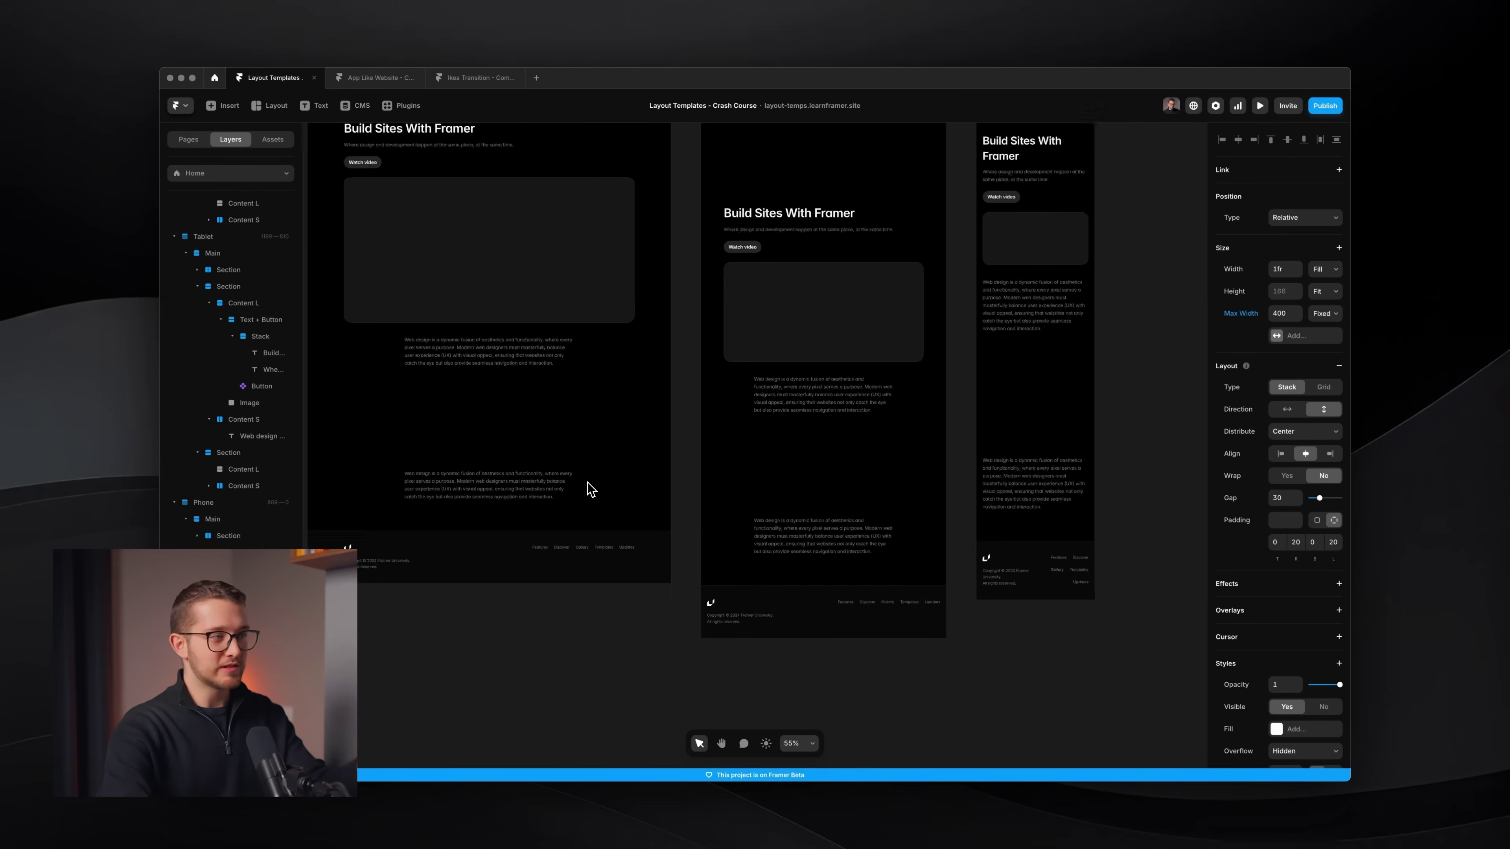
scroll(589, 487, "down", 5)
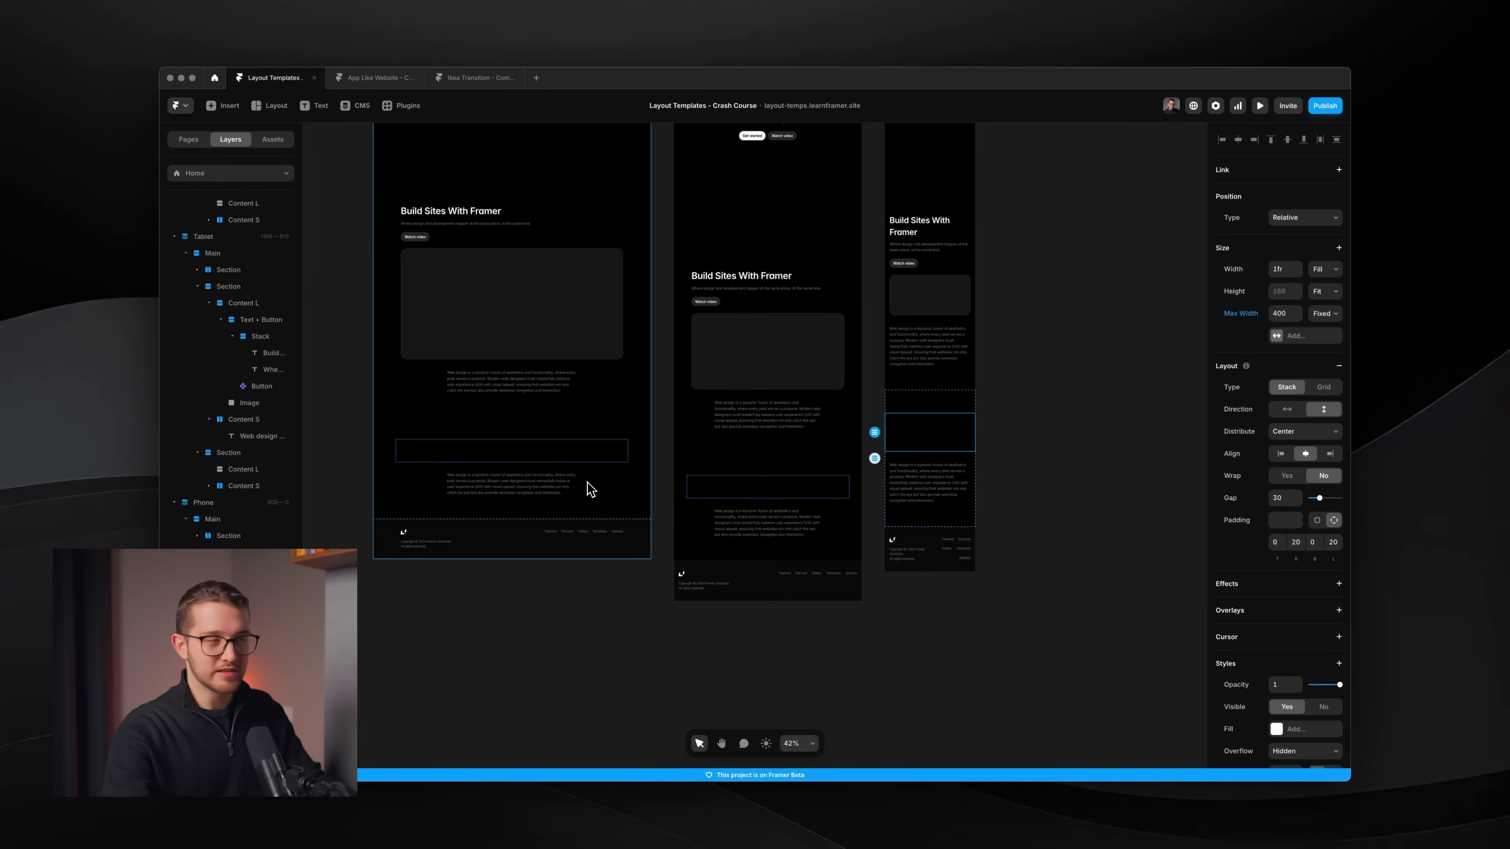
left_click(583, 455)
left_click(725, 488)
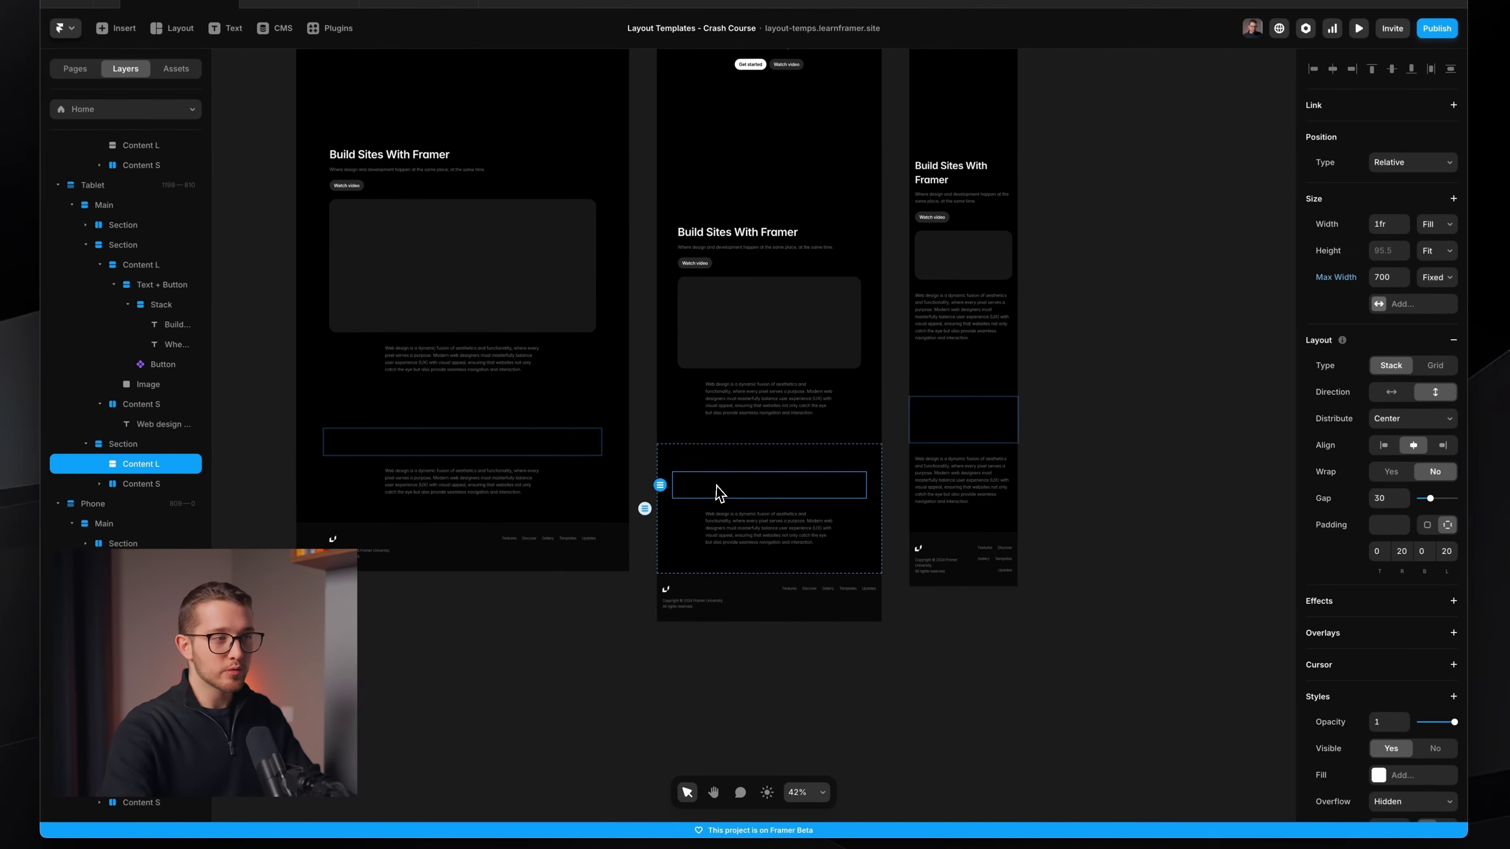